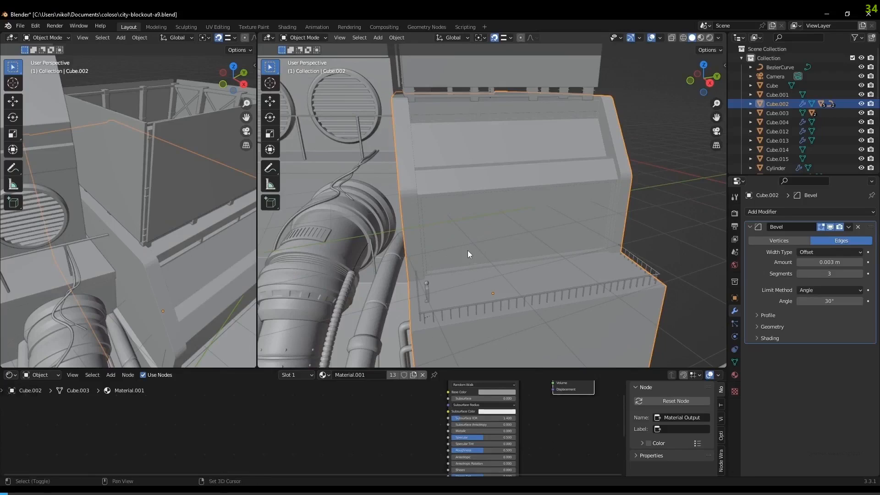
pyautogui.hotkey('shift', 'a')
pyautogui.click(504, 259)
pyautogui.moveTo(502, 259); pyautogui.dragTo(474, 239, button='middle')
pyautogui.hotkey('ctrl', 'z')
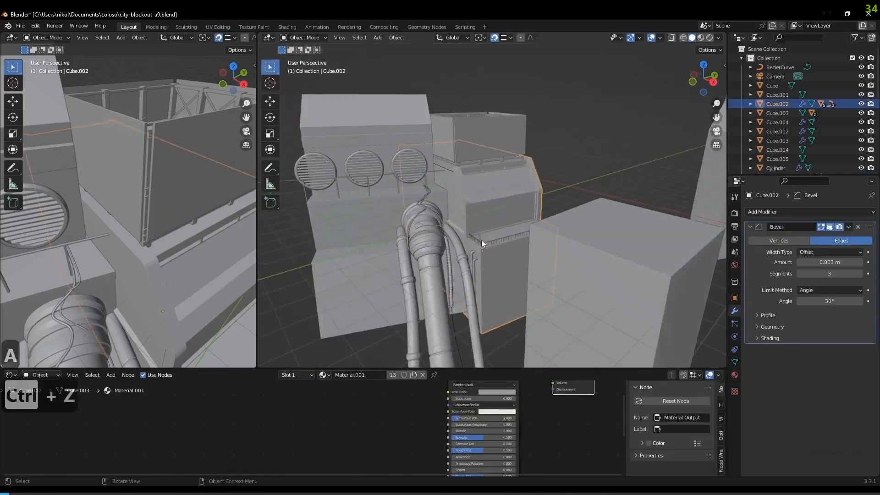
pyautogui.scroll(3, 481, 240)
pyautogui.hotkey('ctrl', 'z')
pyautogui.hotkey('ctrl', 'shift', 'z')
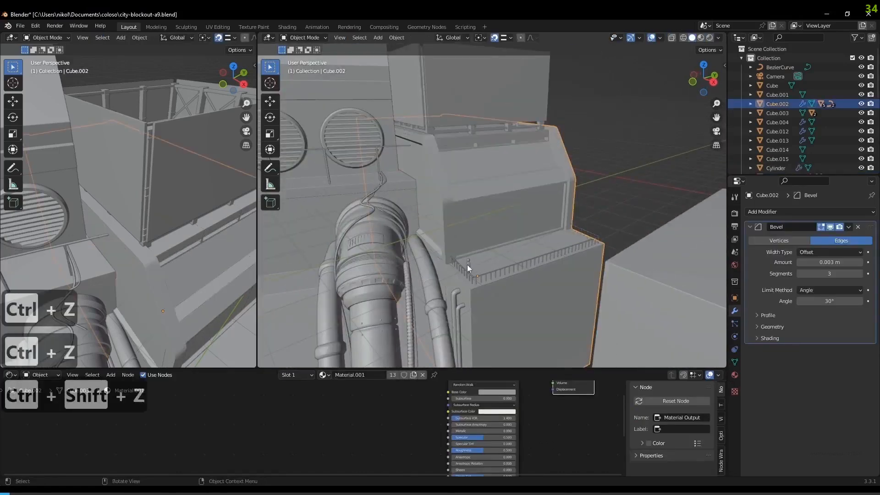
# Snap the 3D cursor to the small human figure on the railed ledge and add a cube there
pyautogui.click(468, 265)
pyautogui.hotkey('shift', 's')
pyautogui.click(476, 300)
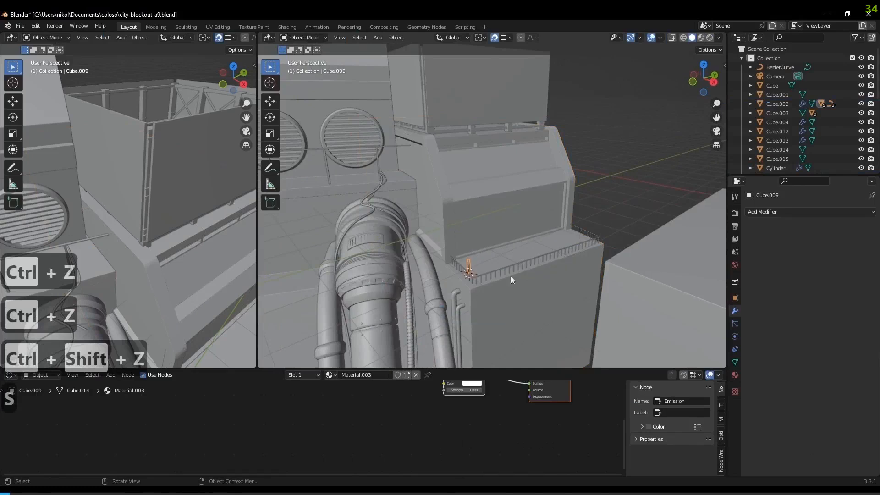
pyautogui.hotkey('shift', 'a')
pyautogui.click(557, 282)
# Scale the new cube down to about 0.255 and raise it about 0.25 m along Z to stand on the ledge
pyautogui.moveTo(556, 289)
pyautogui.mouseDown(button='middle')
pyautogui.moveTo(546, 288)
pyautogui.moveTo(570, 291)
pyautogui.mouseUp(button='middle')
pyautogui.press('s')
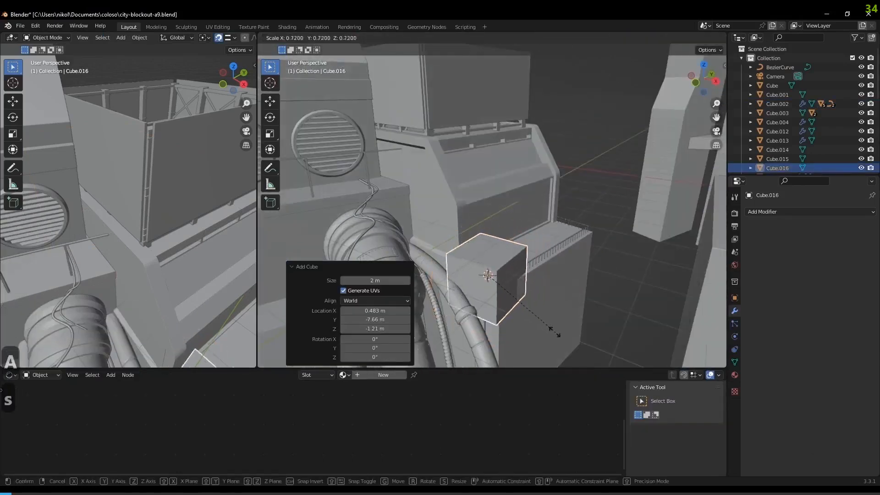
pyautogui.click(516, 288)
pyautogui.scroll(2, 516, 289)
pyautogui.moveTo(516, 289)
pyautogui.mouseDown(button='middle')
pyautogui.moveTo(517, 275)
pyautogui.moveTo(501, 285)
pyautogui.mouseUp(button='middle')
pyautogui.press('g')
pyautogui.press('z')
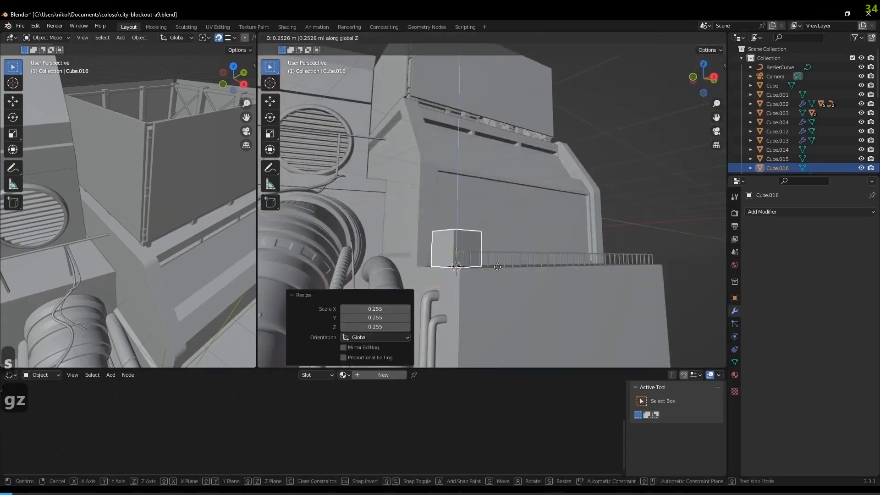
pyautogui.click(497, 267)
pyautogui.scroll(3, 497, 268)
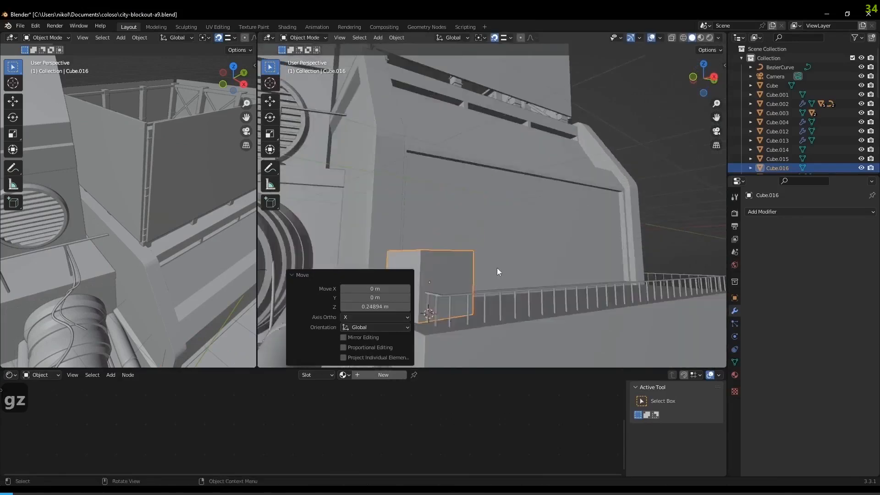
# In wireframe display, narrow the small cube along X to a scale of about 0.121
pyautogui.scroll(-4, 497, 268)
pyautogui.moveTo(623, 245)
pyautogui.mouseDown(button='middle')
pyautogui.moveTo(536, 294)
pyautogui.moveTo(579, 295)
pyautogui.moveTo(585, 251)
pyautogui.moveTo(644, 264)
pyautogui.moveTo(584, 264)
pyautogui.moveTo(644, 293)
pyautogui.moveTo(635, 289)
pyautogui.moveTo(611, 309)
pyautogui.moveTo(594, 307)
pyautogui.mouseUp(button='middle')
pyautogui.hotkey('shift', 'z')
pyautogui.press('s')
pyautogui.press('x')
pyautogui.click(597, 266)
pyautogui.press('s')
pyautogui.press('x')
pyautogui.click(634, 292)
# Copy the building's rotation to the small block, and rotate the block 90° about Z
pyautogui.keyDown('shift'); pyautogui.click(473, 127); pyautogui.keyUp('shift')
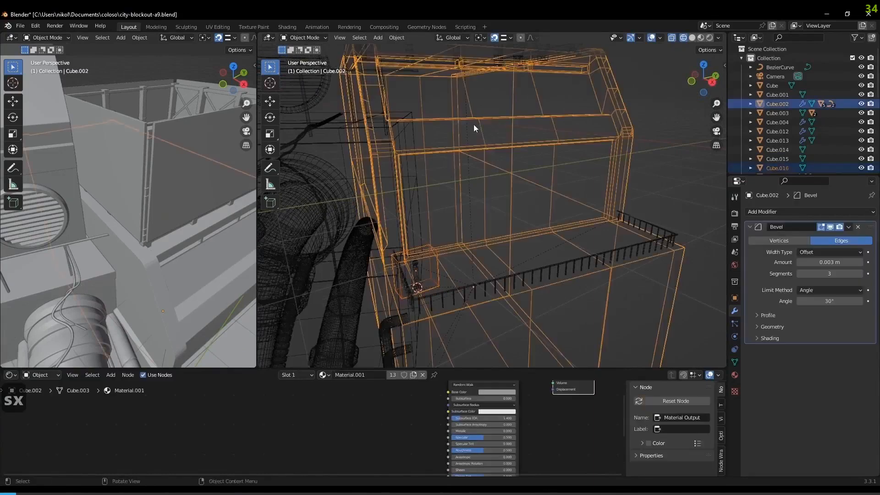
pyautogui.hotkey('ctrl', 'c')
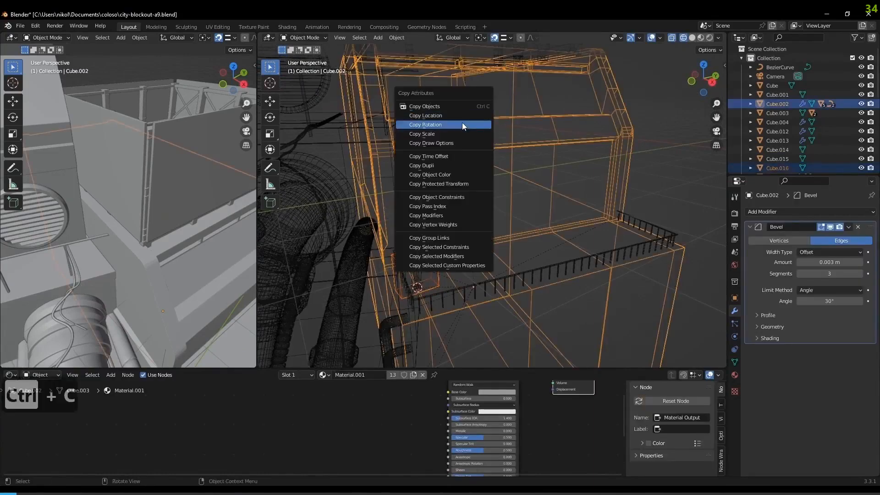
pyautogui.click(461, 122)
pyautogui.click(434, 275)
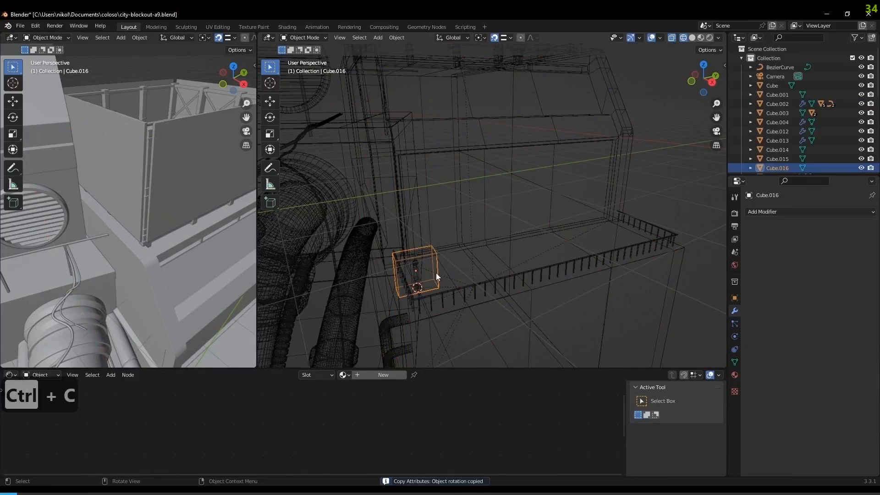
pyautogui.press('r')
pyautogui.press('z')
pyautogui.press('9')
pyautogui.press('0')
pyautogui.press('Return')
# In top view, move the block about -0.74 m in X and 0.61 m in Y into the building's front wall, and return to solid display
pyautogui.moveTo(439, 272); pyautogui.dragTo(480, 263, button='middle')
pyautogui.press('7')
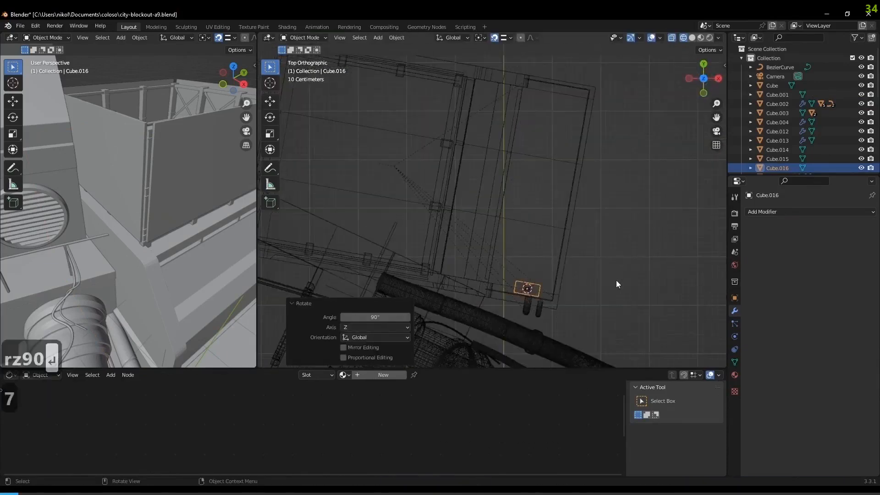
pyautogui.press('g')
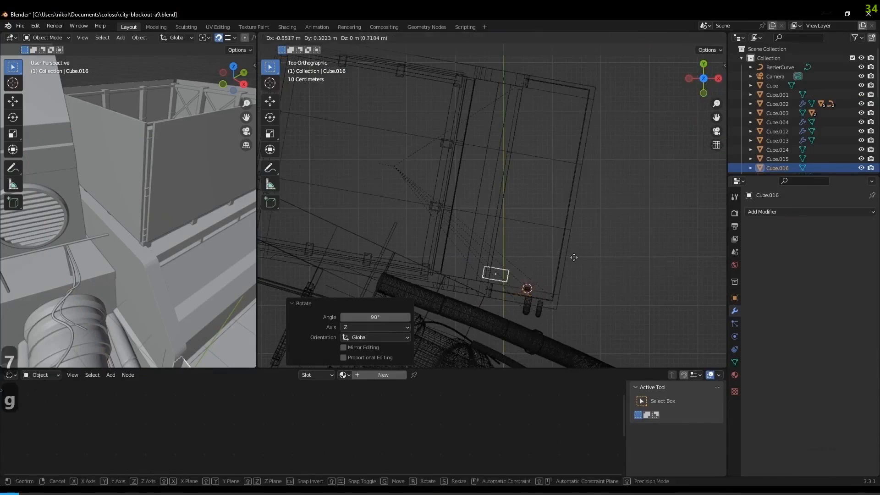
pyautogui.rightClick(622, 220)
pyautogui.press('g')
pyautogui.click(549, 217)
pyautogui.hotkey('shift', 'z')
pyautogui.moveTo(562, 269); pyautogui.dragTo(485, 257, button='middle')
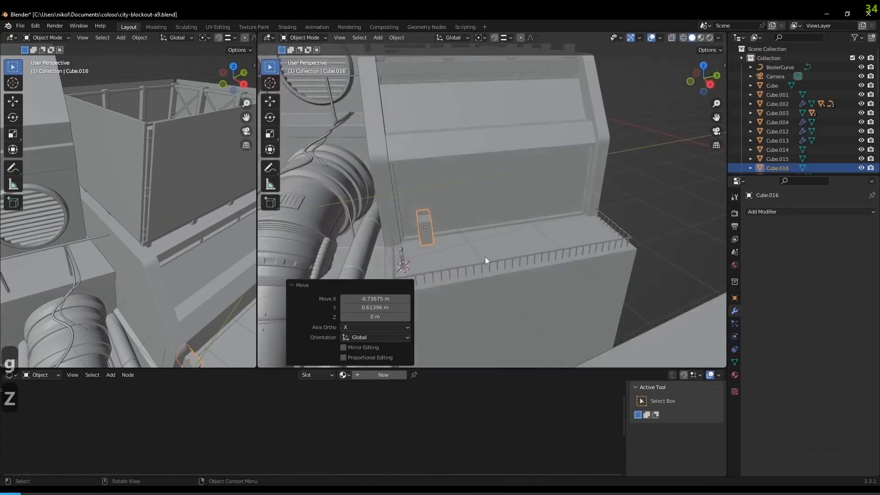
# Duplicate the block's mesh about 3 m along its local X axis toward the far end of the front wall
pyautogui.press('Tab')
pyautogui.hotkey('shift', 'd')
pyautogui.press('x')
pyautogui.press('x')
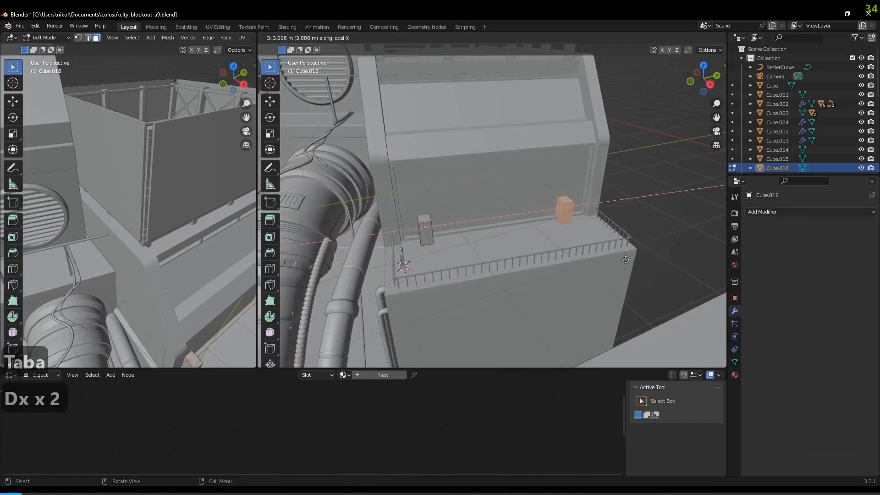
pyautogui.click(619, 260)
pyautogui.press('Tab')
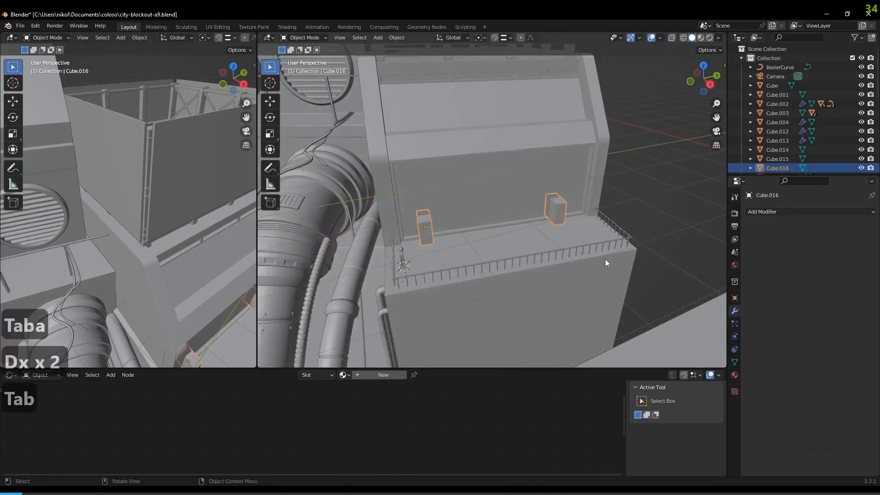
# Add a Boolean Difference modifier above the Bevel on the building, with the two-block object as its cutter
pyautogui.click(544, 201)
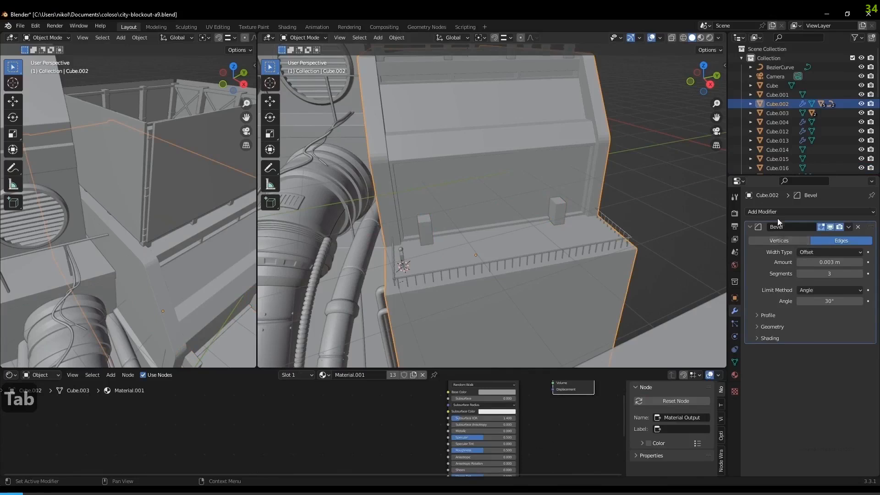
pyautogui.click(753, 213)
pyautogui.click(691, 258)
pyautogui.moveTo(870, 350); pyautogui.dragTo(854, 269)
pyautogui.click(856, 265)
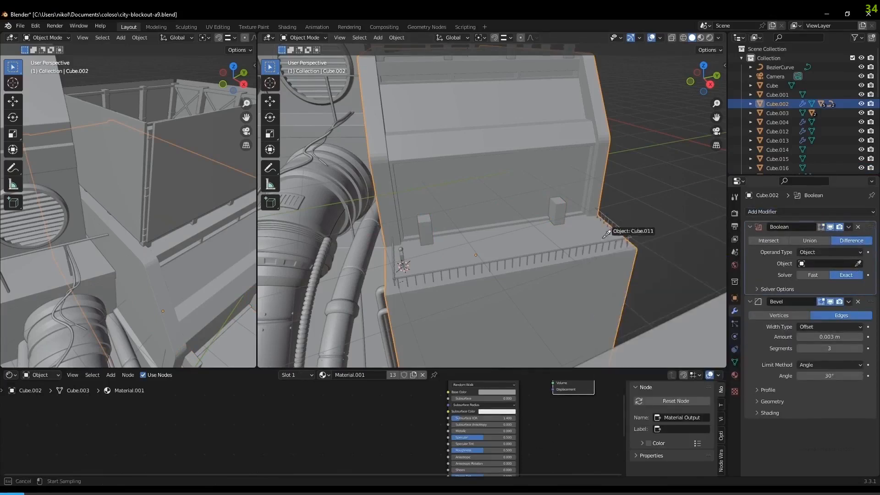
pyautogui.click(556, 210)
# Set the two-block cutter object's viewport display to Wire
pyautogui.click(557, 212)
pyautogui.click(735, 298)
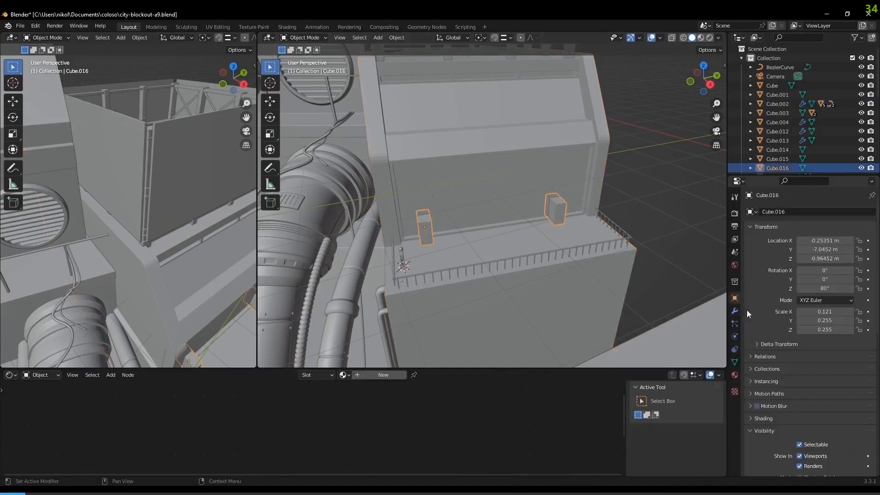
pyautogui.scroll(-15, 825, 476)
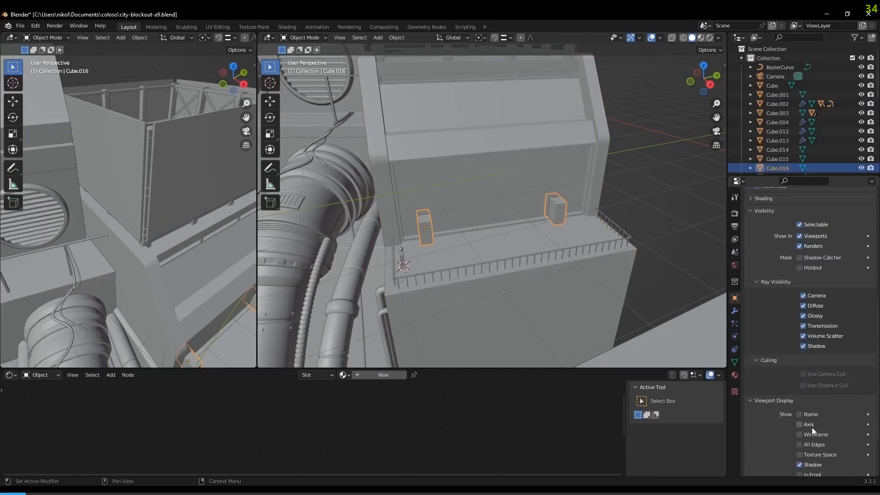
pyautogui.click(814, 433)
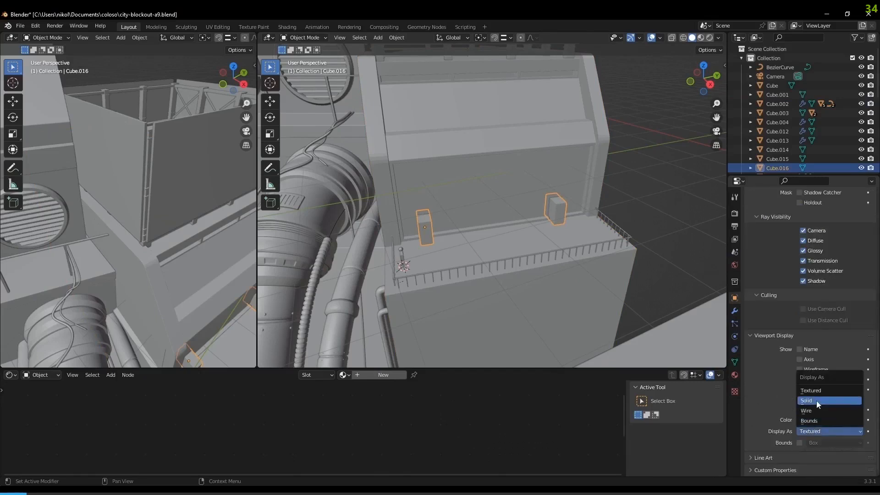
pyautogui.click(818, 411)
# Select the near door block in the cutter mesh and duplicate it about 1.3 m up along Z
pyautogui.moveTo(478, 282); pyautogui.dragTo(572, 272, button='middle')
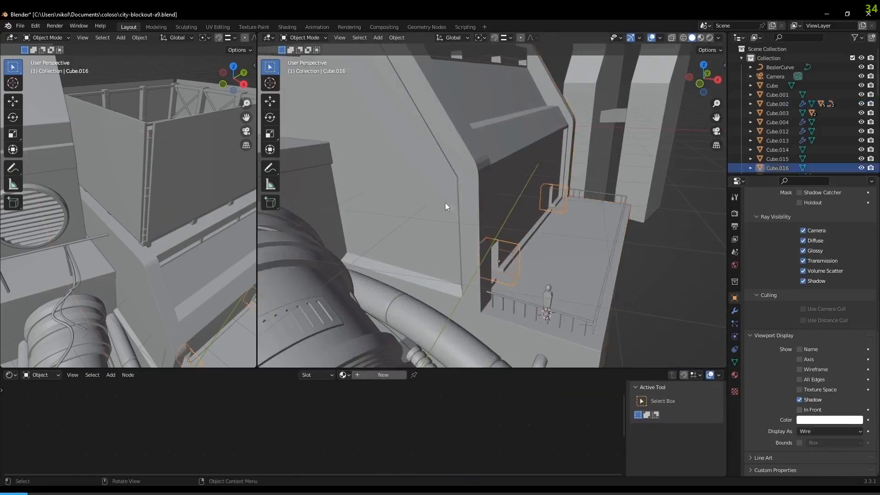
pyautogui.press('Tab')
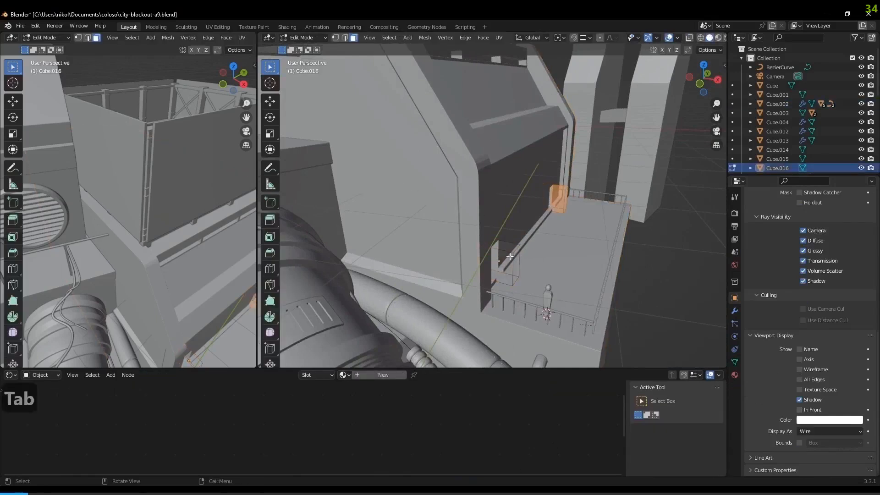
pyautogui.click(508, 254)
pyautogui.hotkey('ctrl', 'l')
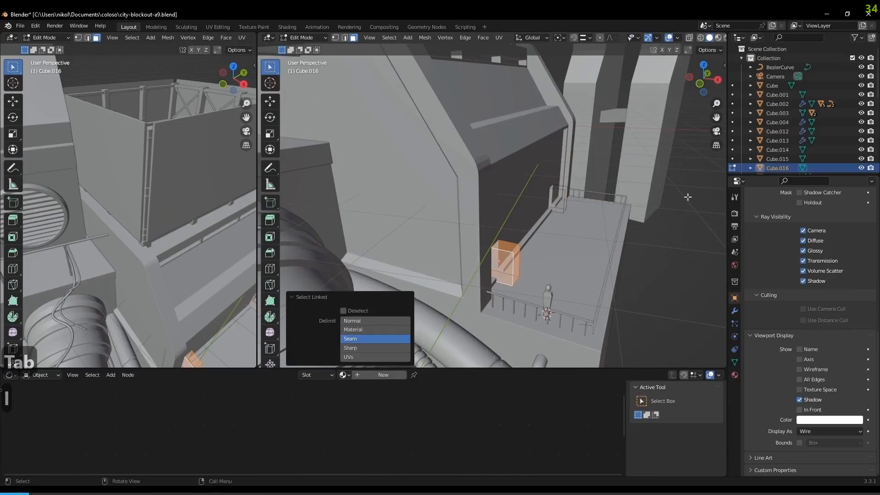
pyautogui.hotkey('shift', 'd')
pyautogui.press('z')
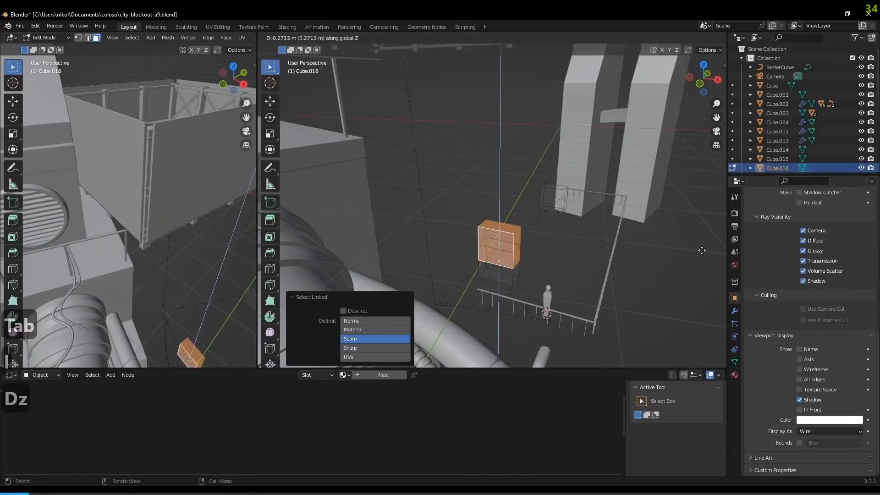
pyautogui.click(706, 177)
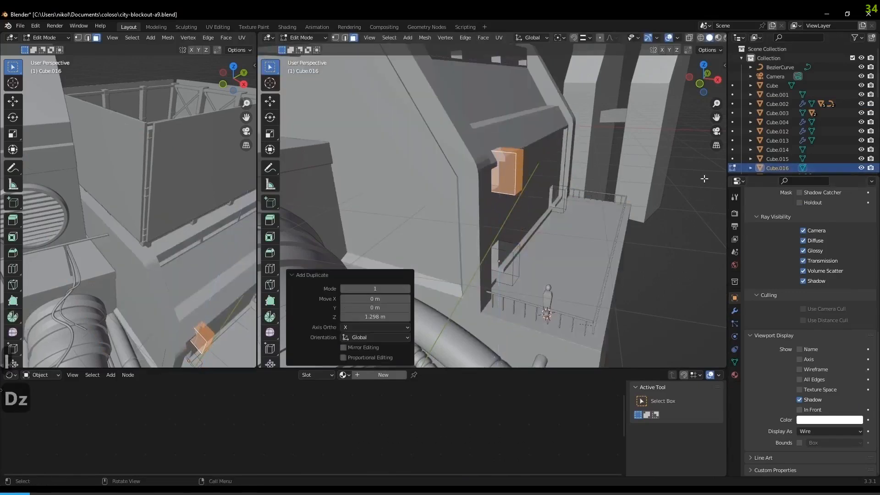
# Rotate the duplicated cutter block 90° about Z
pyautogui.press('r')
pyautogui.press('z')
pyautogui.press('9')
pyautogui.press('0')
pyautogui.press('Return')
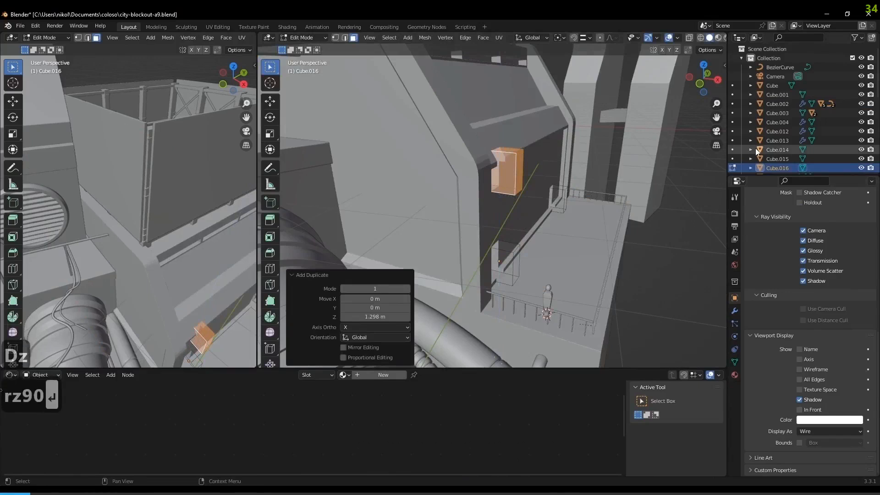
pyautogui.press('r')
pyautogui.press('z')
pyautogui.press('9')
pyautogui.press('0')
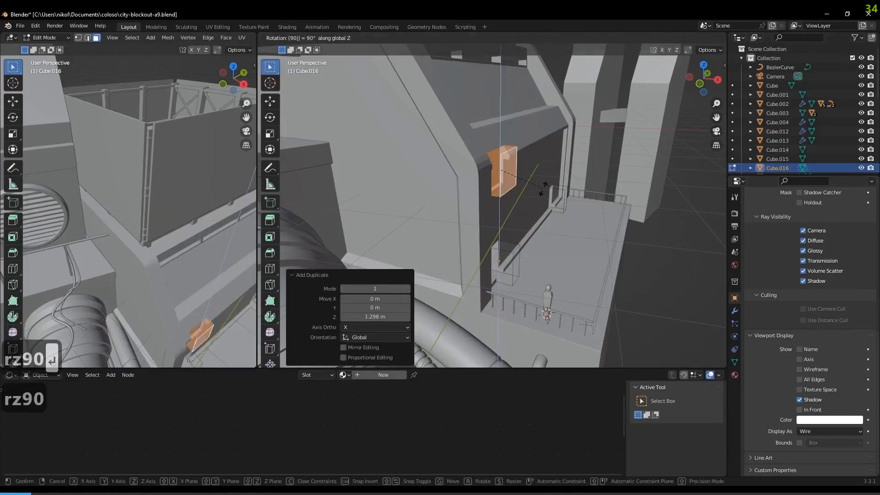
pyautogui.press('Return')
# Move the rotated block about 0.23 m along local Y and -0.78 m along local X to the building's side wall
pyautogui.press('g')
pyautogui.press('y')
pyautogui.press('y')
pyautogui.click(654, 260)
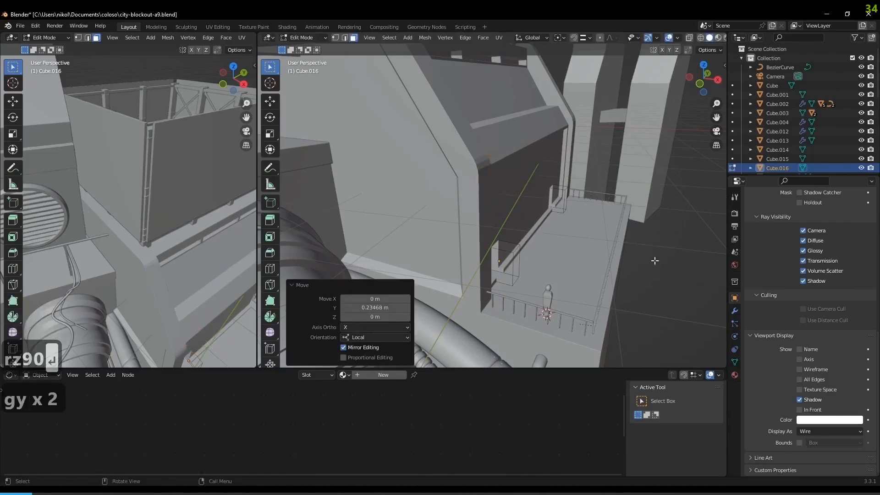
pyautogui.press('g')
pyautogui.press('x')
pyautogui.press('x')
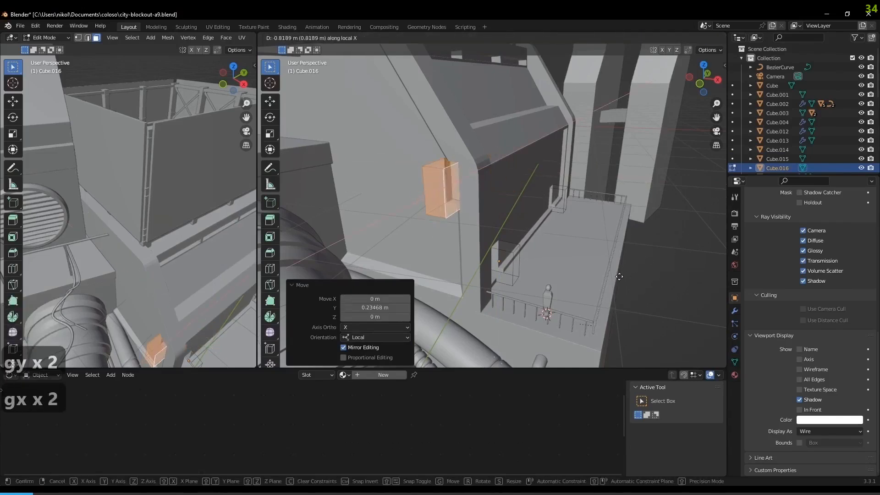
pyautogui.click(606, 292)
# In camera view, reposition the side-wall cutter block about 0.94 m along its local Y axis
pyautogui.click(801, 227)
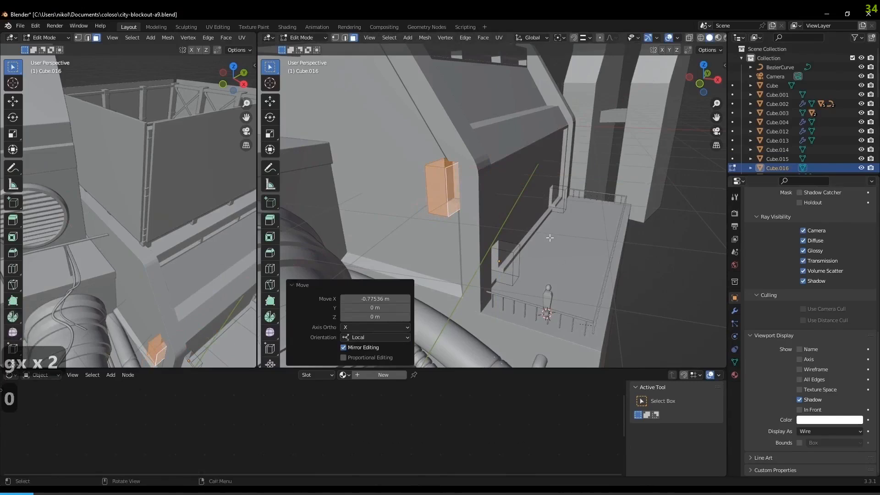
pyautogui.press('0')
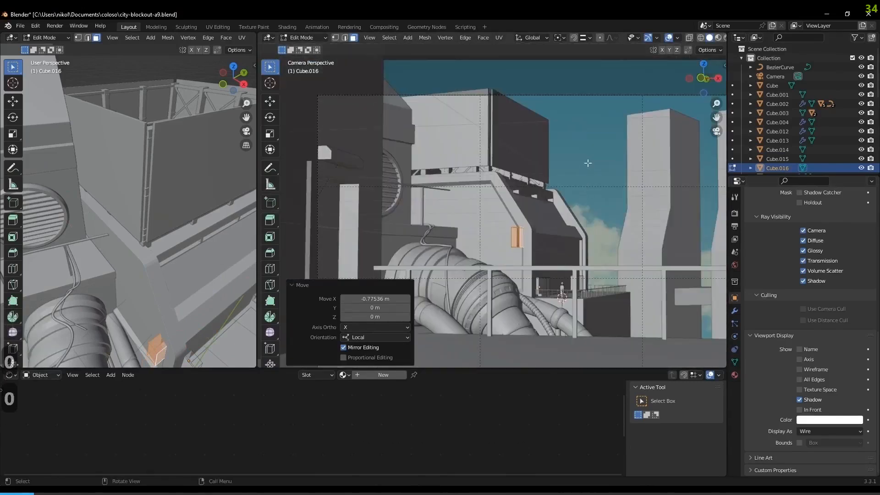
pyautogui.press('g')
pyautogui.press('x')
pyautogui.press('x')
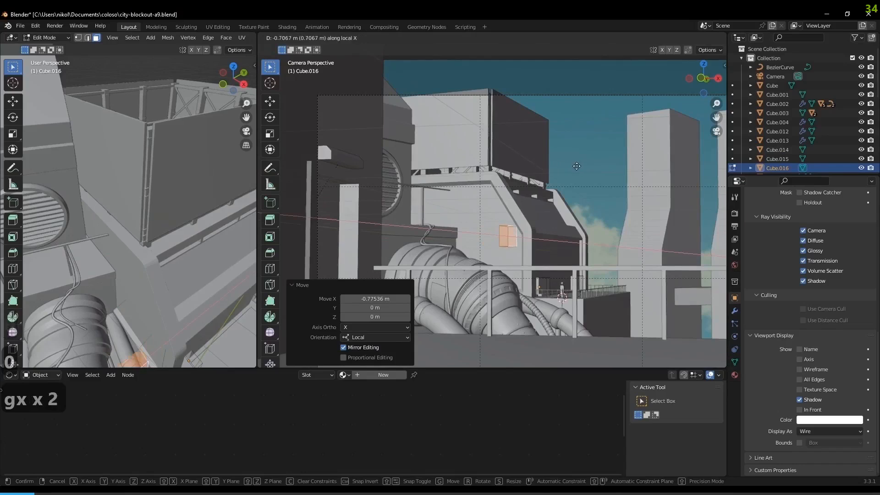
pyautogui.press('y')
pyautogui.press('y')
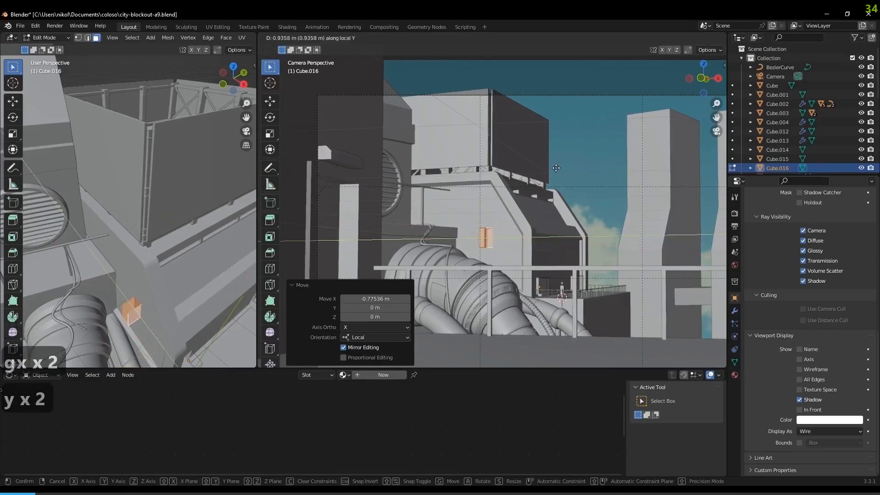
pyautogui.click(555, 168)
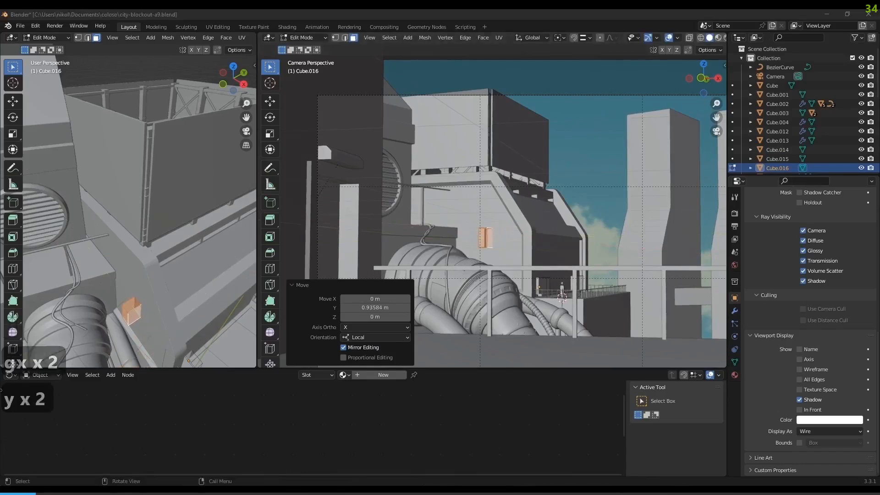
# Lower the side-wall cutter block about 0.35 m along Z
pyautogui.click(535, 19)
pyautogui.press('g')
pyautogui.press('z')
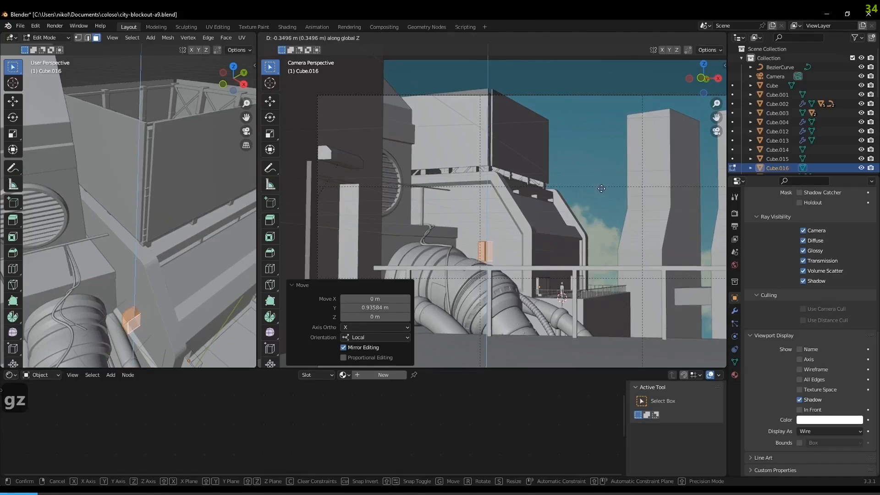
pyautogui.click(601, 188)
# Shift the side-wall cutter block about 0.28 m along its local Y axis and leave Edit Mode
pyautogui.press('g')
pyautogui.press('x')
pyautogui.press('x')
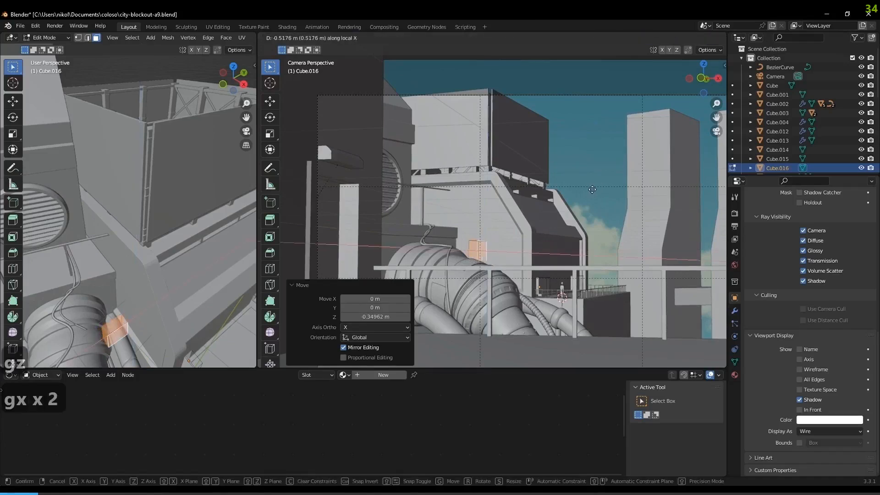
pyautogui.press('y')
pyautogui.press('y')
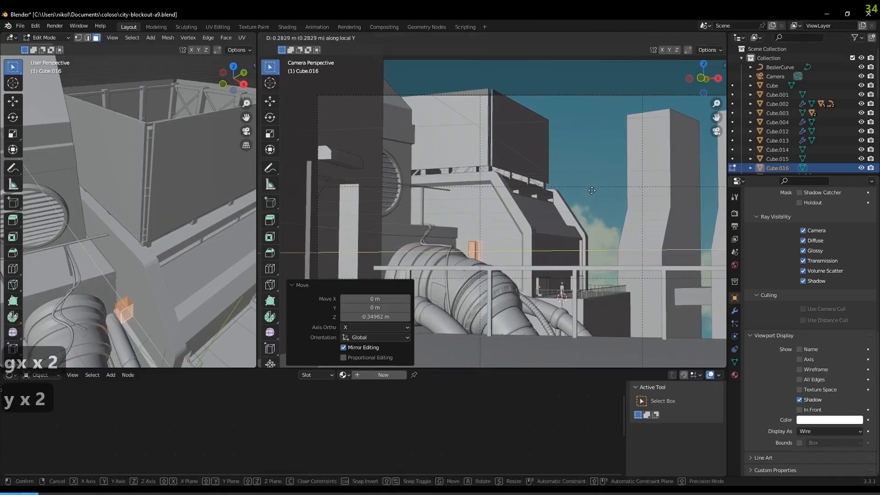
pyautogui.click(595, 202)
pyautogui.press('Tab')
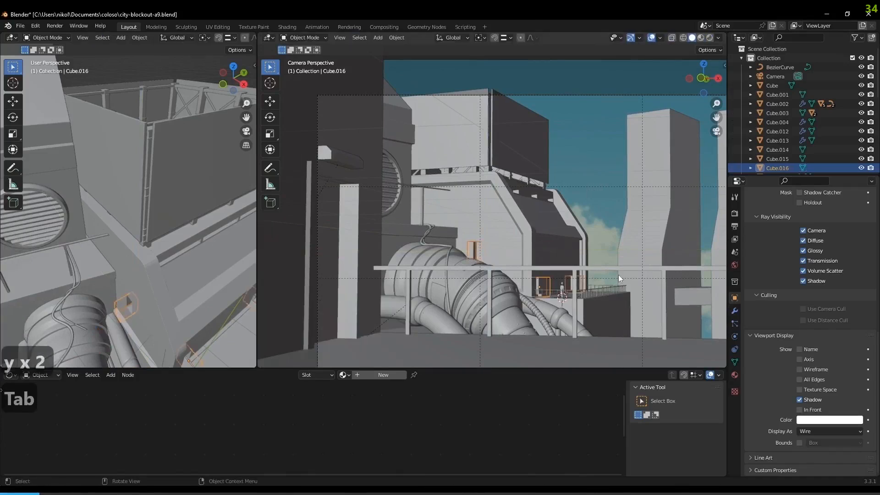
# Try applying the Boolean modifier on the building Cube.002
pyautogui.scroll(1, 610, 265)
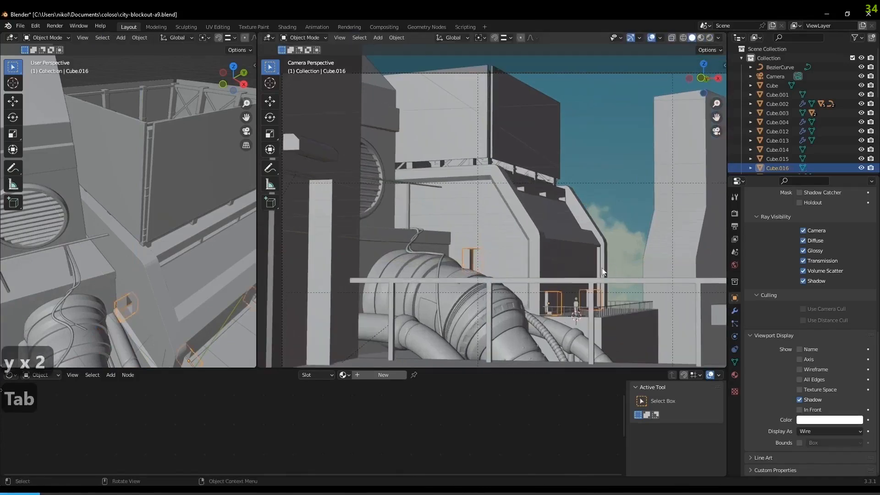
pyautogui.click(551, 253)
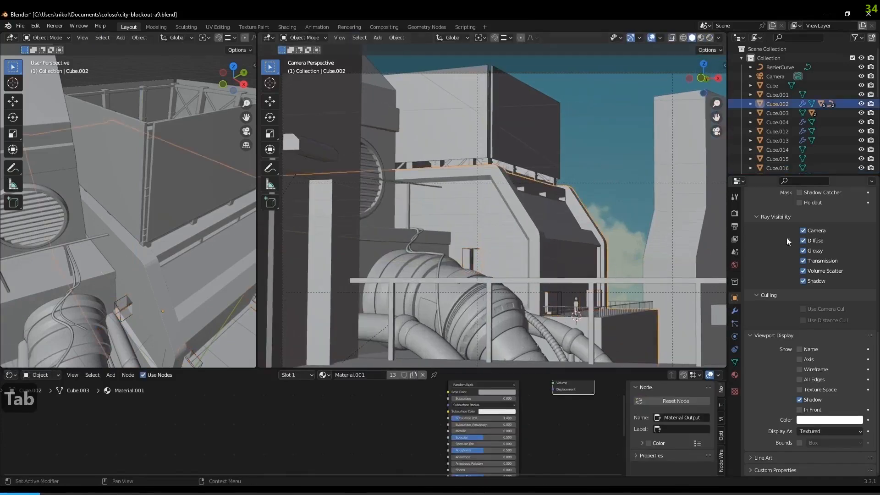
pyautogui.click(735, 311)
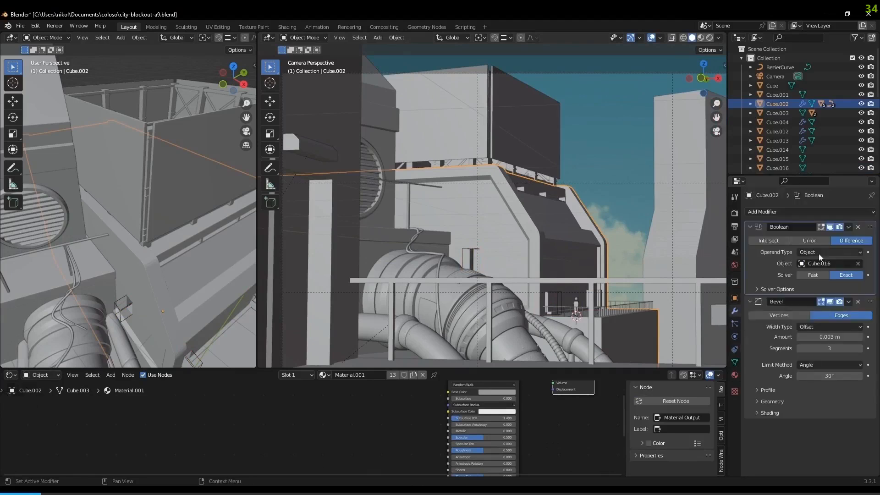
pyautogui.click(849, 226)
pyautogui.click(830, 232)
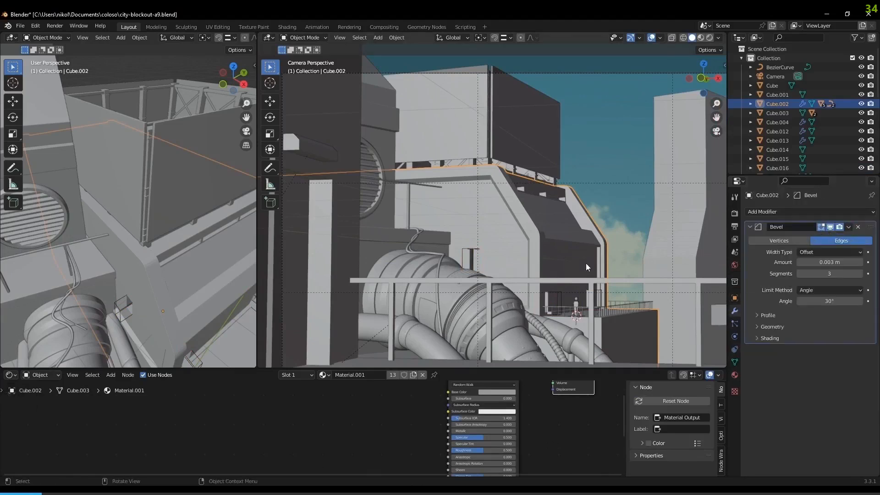
# Inspect the cutter blocks from another angle and undo back to before the Boolean modifier was applied
pyautogui.moveTo(619, 268); pyautogui.dragTo(523, 237, button='middle')
pyautogui.click(477, 256)
pyautogui.scroll(3, 445, 265)
pyautogui.press('KP_0')
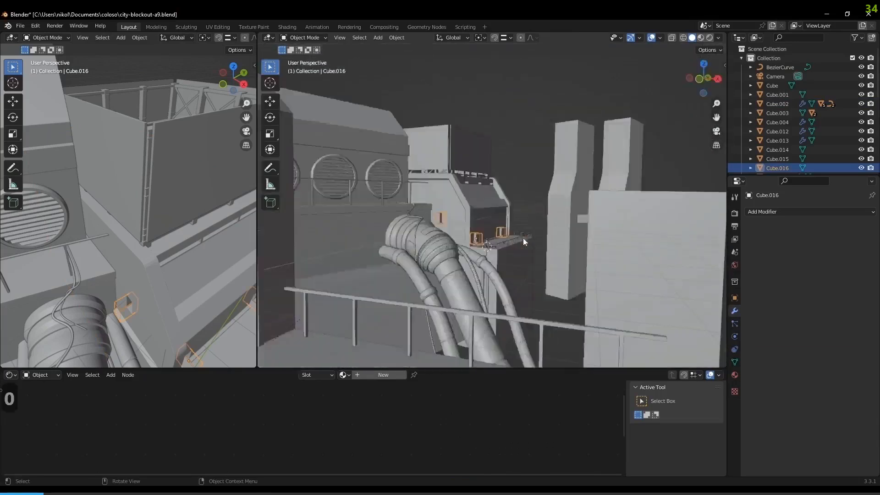
pyautogui.hotkey('ctrl', 'z')
pyautogui.hotkey('ctrl', 'z')
pyautogui.hotkey('ctrl', 'z')
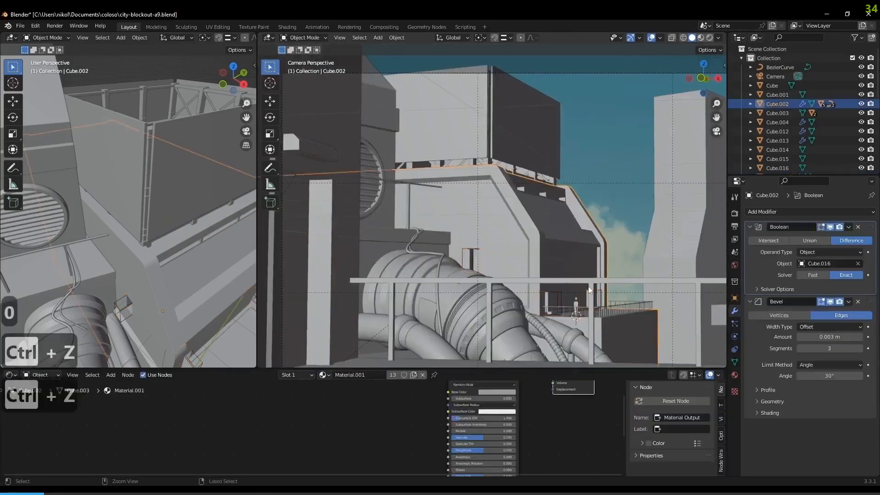
# In the cutter mesh Cube.016, move the door block beside the human figure about 0.36 m along its local X axis
pyautogui.click(570, 266)
pyautogui.click(560, 299)
pyautogui.press('Tab')
pyautogui.press('z')
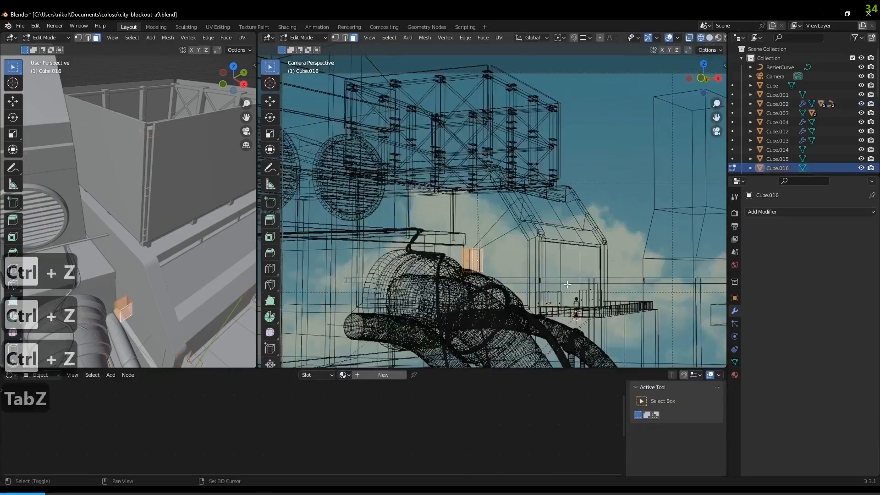
pyautogui.press('z')
pyautogui.press('g')
pyautogui.press('x')
pyautogui.press('x')
pyautogui.click(621, 214)
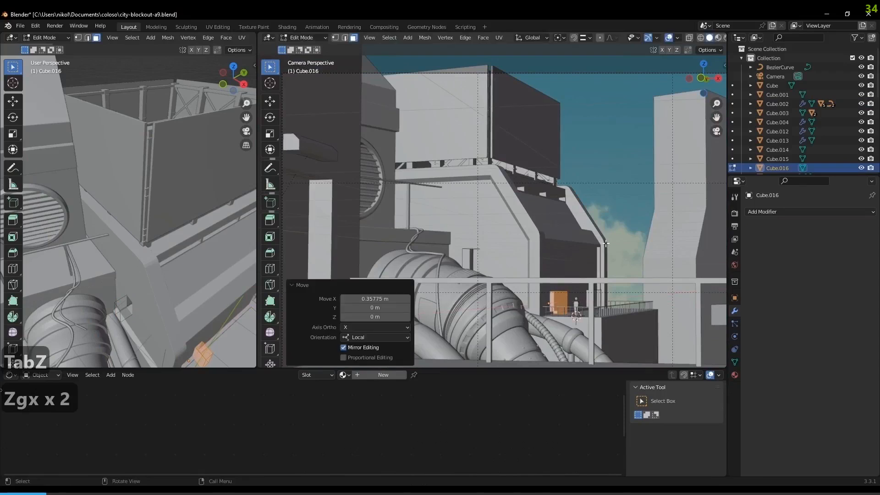
pyautogui.press('Tab')
# Apply the Boolean modifier on the building Cube.002
pyautogui.click(585, 254)
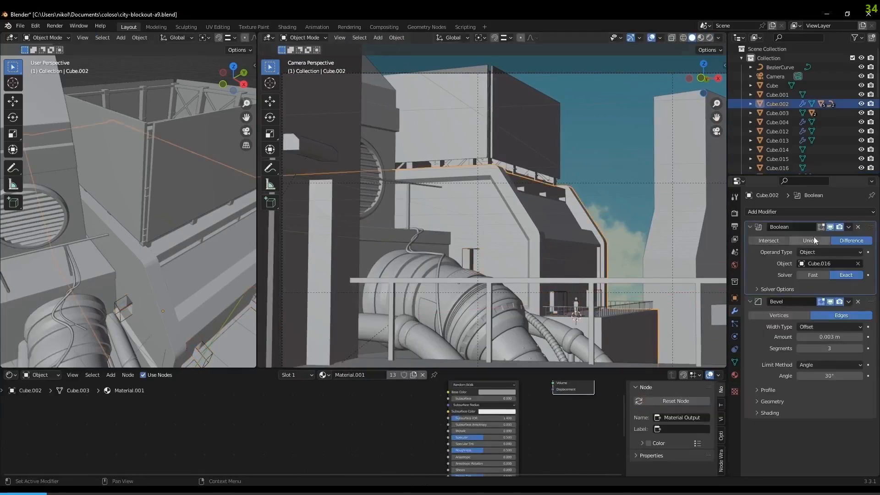
pyautogui.click(848, 227)
pyautogui.click(833, 237)
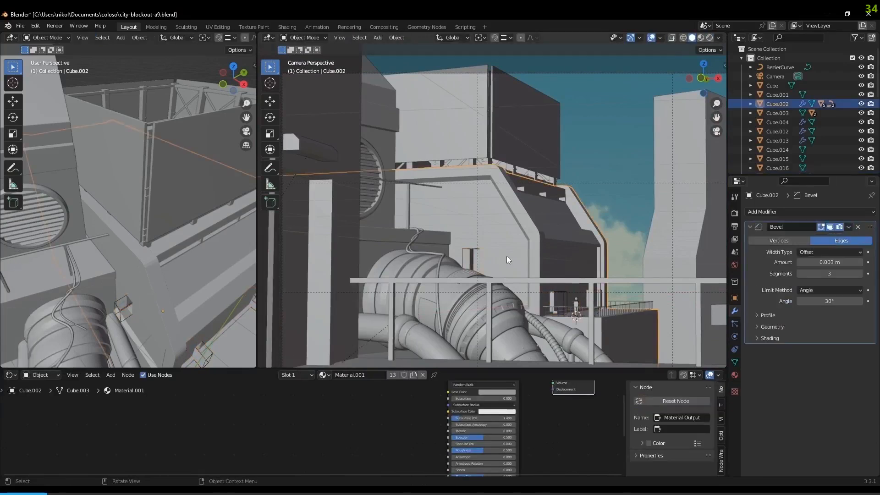
# Add a cube with the 3D cursor placed at the base of the side-wall opening and rescale it along Z
pyautogui.moveTo(511, 262); pyautogui.dragTo(496, 247, button='middle')
pyautogui.keyDown('shift'); pyautogui.rightClick(481, 221); pyautogui.keyUp('shift')
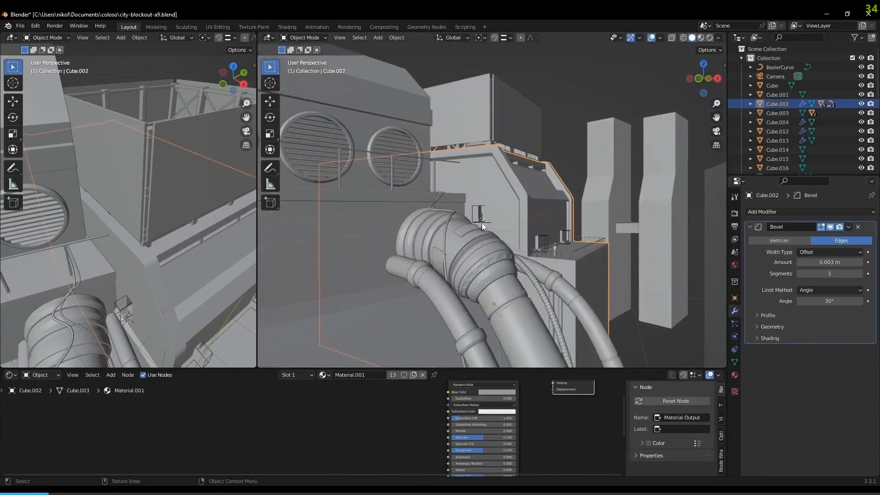
pyautogui.hotkey('shift', 'a')
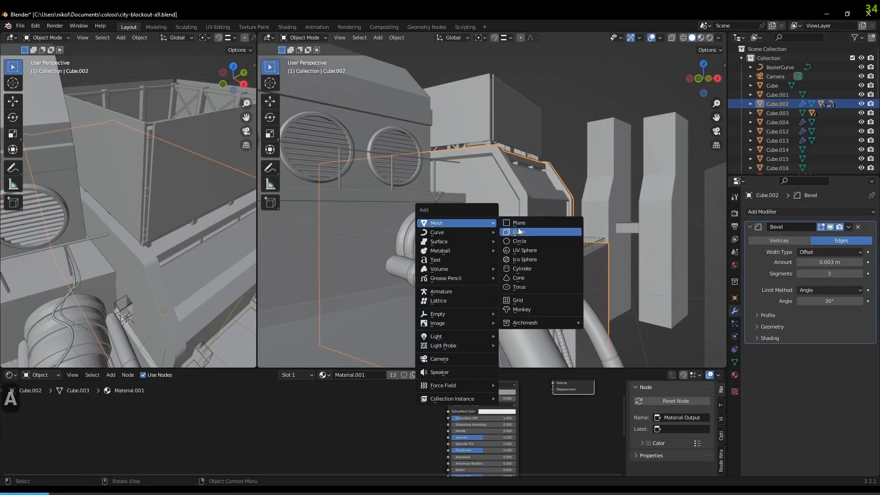
pyautogui.click(519, 231)
pyautogui.scroll(5, 518, 256)
pyautogui.press('s')
pyautogui.press('z')
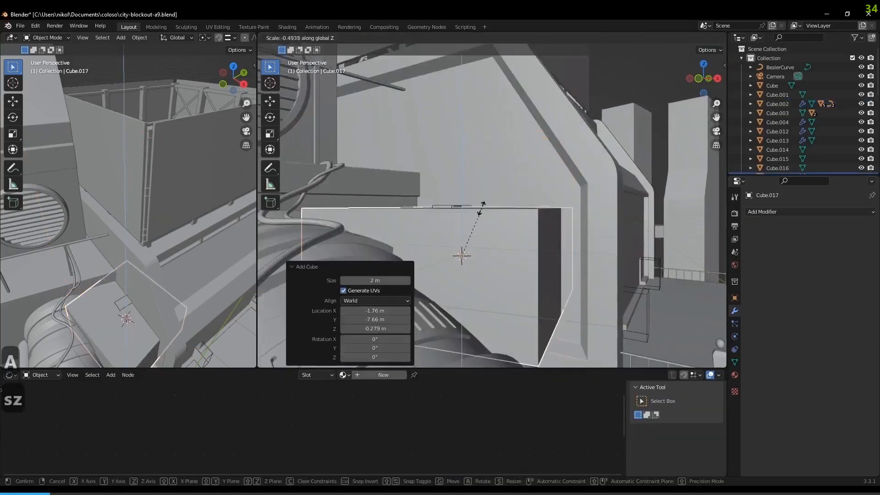
pyautogui.click(463, 216)
# Copy the building's rotation to the new cube
pyautogui.keyDown('shift'); pyautogui.click(498, 168); pyautogui.keyUp('shift')
pyautogui.hotkey('ctrl', 'c')
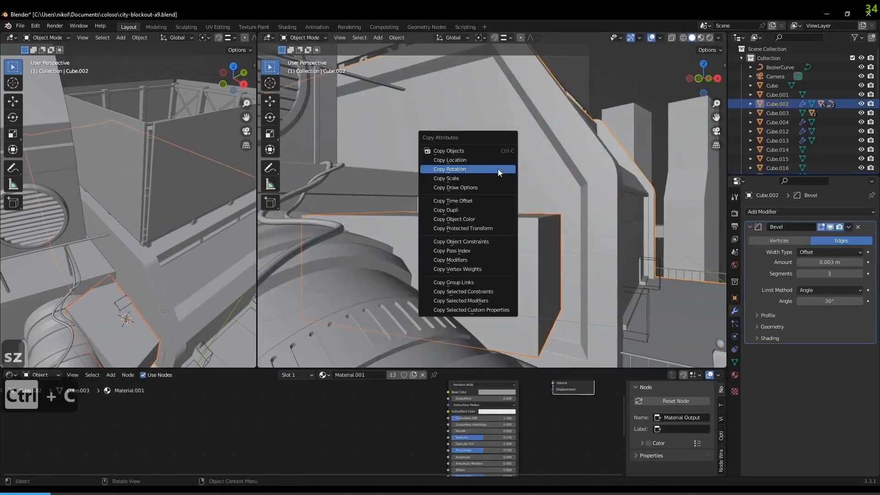
pyautogui.click(497, 169)
# Flatten the new cube along Z and narrow it along X into a thin slab under the side-wall opening
pyautogui.click(515, 334)
pyautogui.press('s')
pyautogui.press('z')
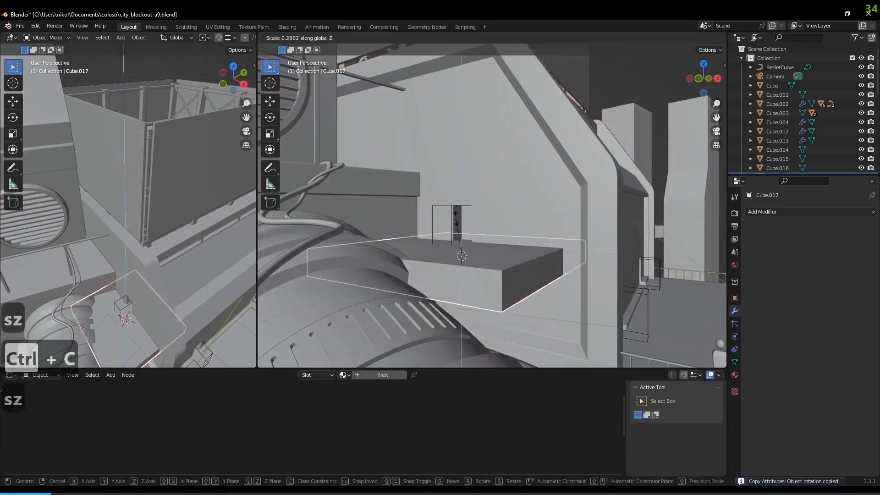
pyautogui.click(463, 256)
pyautogui.press('s')
pyautogui.press('x')
pyautogui.click(477, 291)
# Thicken the slab by a factor of about 2.07 along Z and scale it to about 0.11 along Y
pyautogui.press('s')
pyautogui.press('z')
pyautogui.click(484, 332)
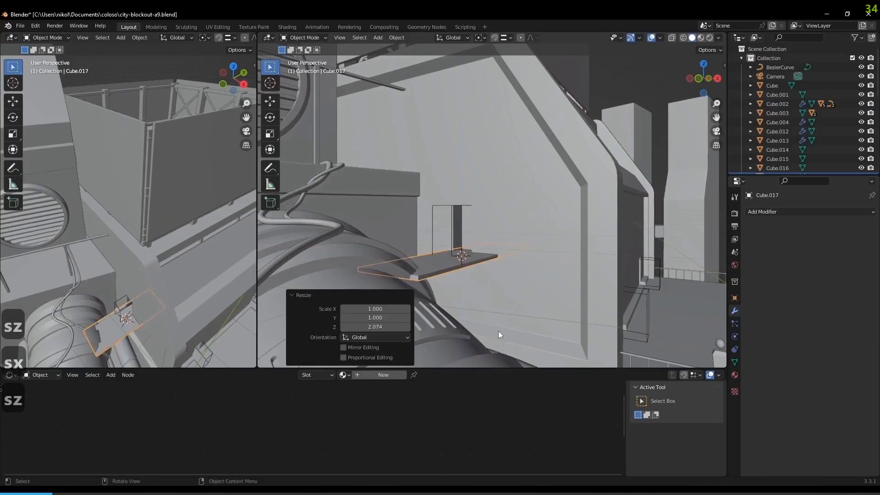
pyautogui.press('s')
pyautogui.press('y')
pyautogui.click(462, 261)
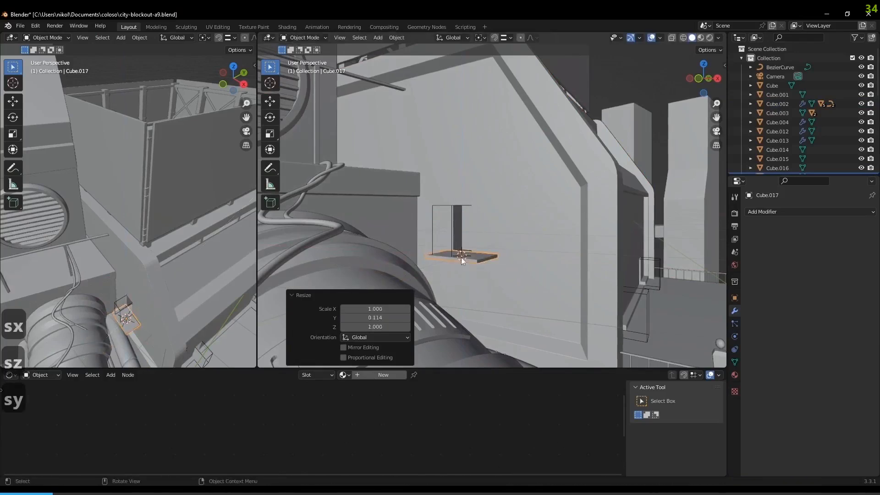
# Scale the slab under the side-wall opening to about 0.8 along Y
pyautogui.press('KP_Decimal')
pyautogui.moveTo(518, 234); pyautogui.dragTo(529, 254, button='middle')
pyautogui.press('s')
pyautogui.press('x')
pyautogui.press('Escape')
pyautogui.press('s')
pyautogui.press('y')
pyautogui.click(498, 258)
pyautogui.press('g')
pyautogui.press('x')
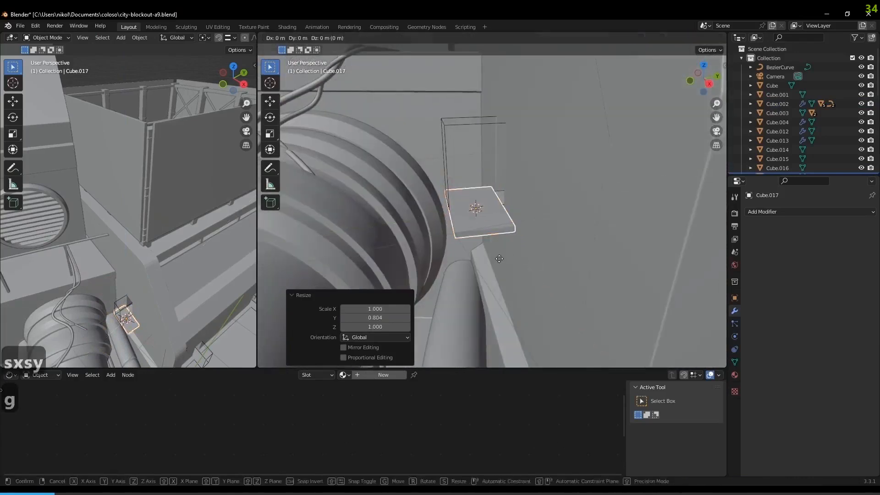
pyautogui.rightClick(502, 256)
pyautogui.press('y')
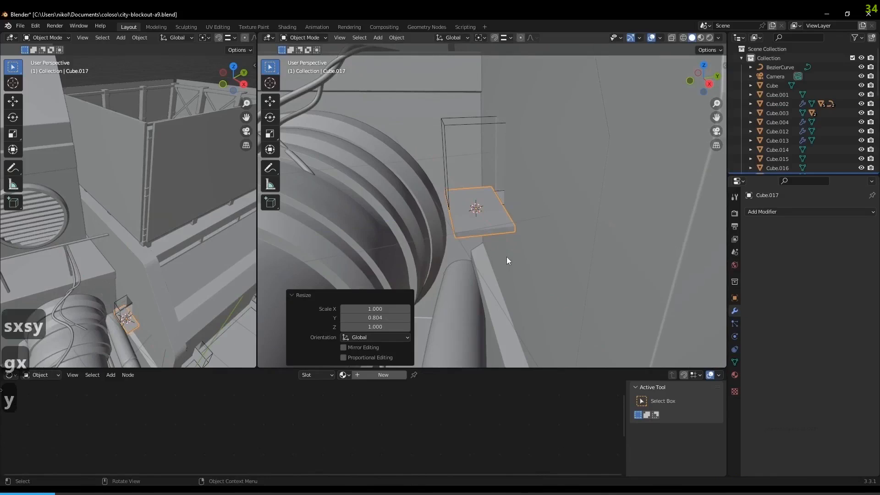
# Move the slab about 0.027 m along Y and check it in the camera view
pyautogui.press('g')
pyautogui.press('y')
pyautogui.click(532, 248)
pyautogui.scroll(-4, 623, 211)
pyautogui.press('KP_0')
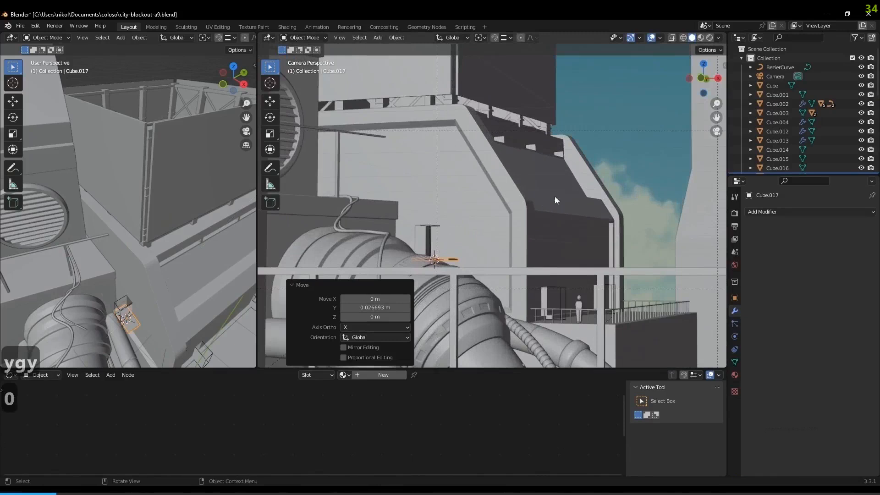
pyautogui.scroll(-4, 508, 268)
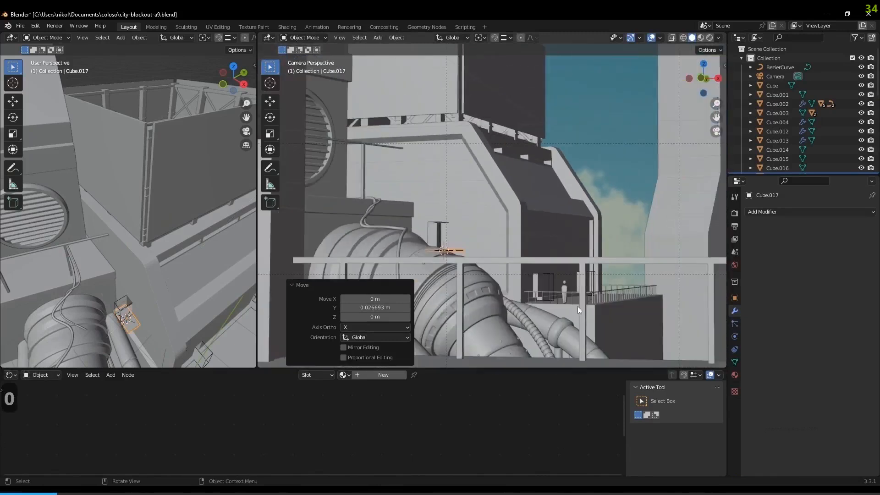
# Duplicate the front railing of the terrace with the human figure and raise the copy about 0.56 m along Z
pyautogui.click(570, 295)
pyautogui.moveTo(571, 295); pyautogui.dragTo(545, 270, button='middle')
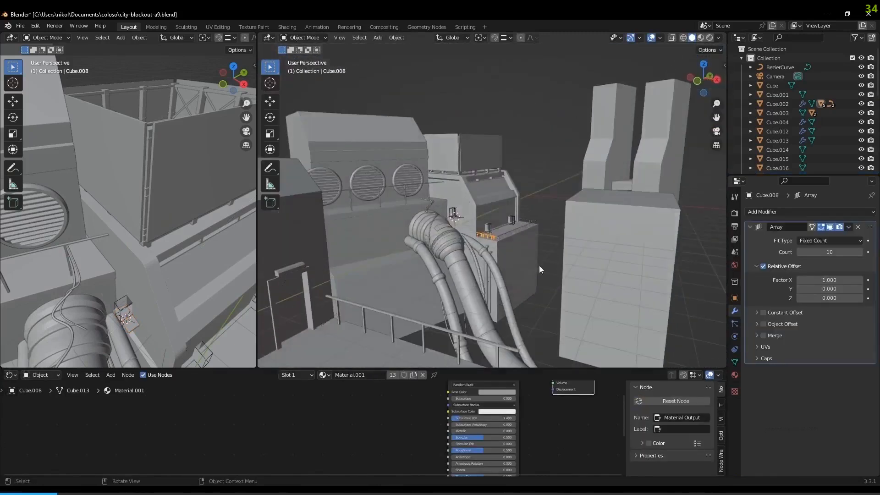
pyautogui.press('KP_Decimal')
pyautogui.hotkey('shift', 'd')
pyautogui.press('z')
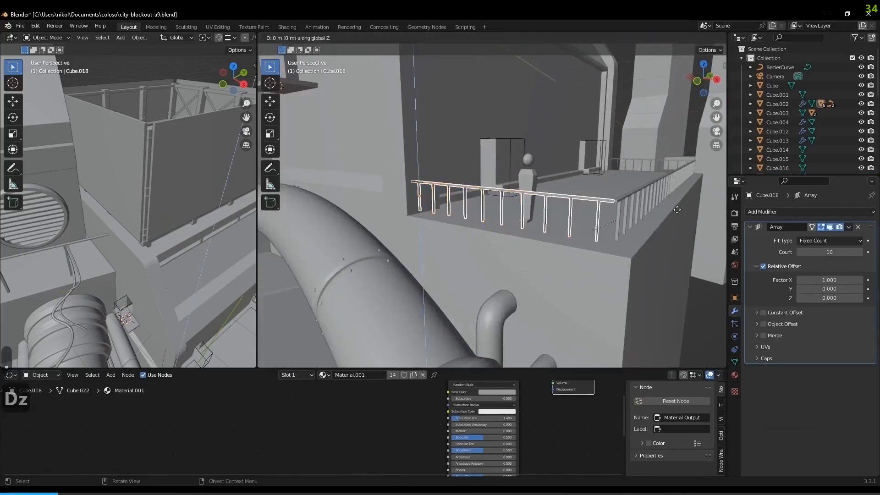
pyautogui.click(680, 122)
# In top view, move the railing copy about -1.72 m in X and -0.05 m in Y onto the side-wall slab
pyautogui.press('KP_7')
pyautogui.scroll(-4, 669, 124)
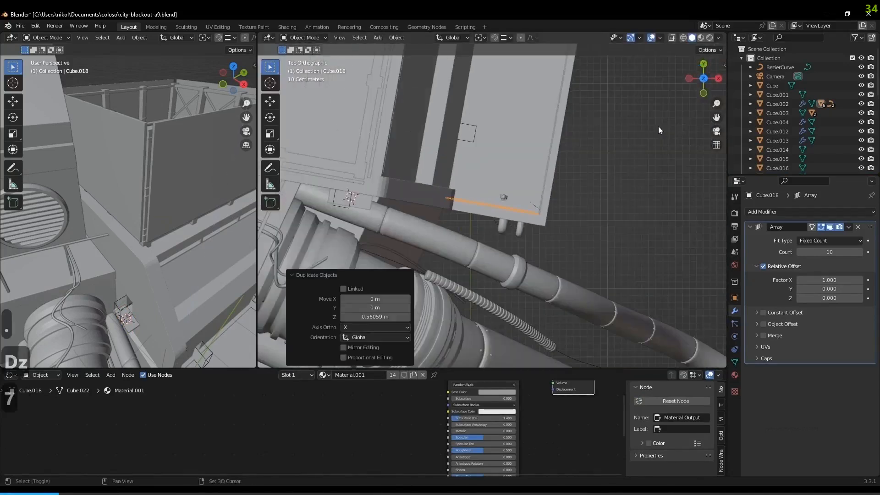
pyautogui.keyDown('shift'); pyautogui.moveTo(588, 208); pyautogui.dragTo(617, 216, button='middle'); pyautogui.keyUp('shift')
pyautogui.press('g')
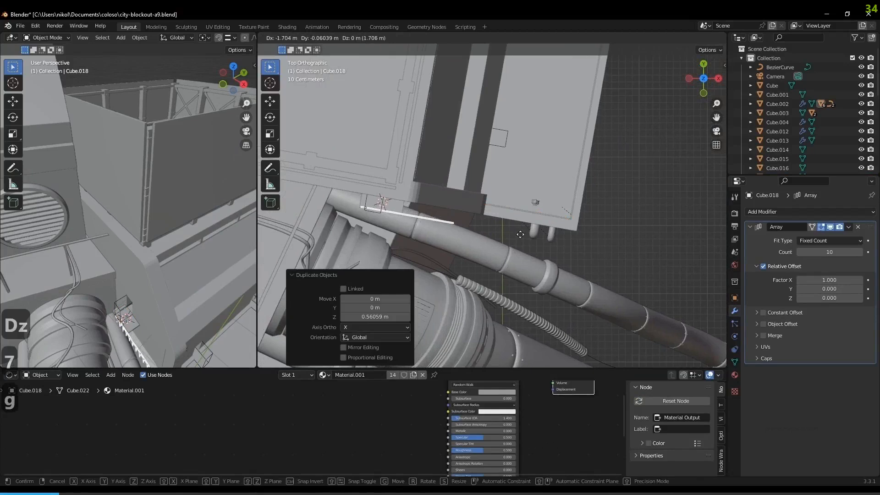
pyautogui.click(519, 234)
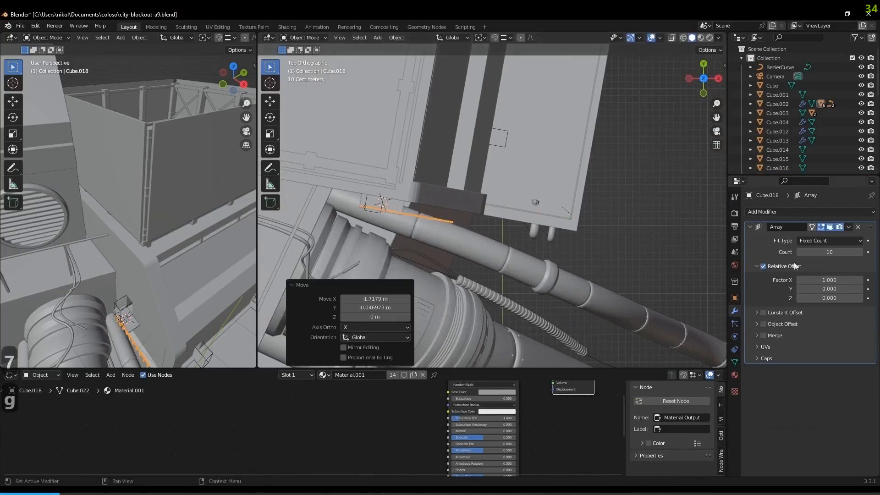
# Reduce the railing copy's Array count to 4
pyautogui.click(800, 252)
pyautogui.click(800, 252)
pyautogui.click(800, 252)
pyautogui.click(800, 252)
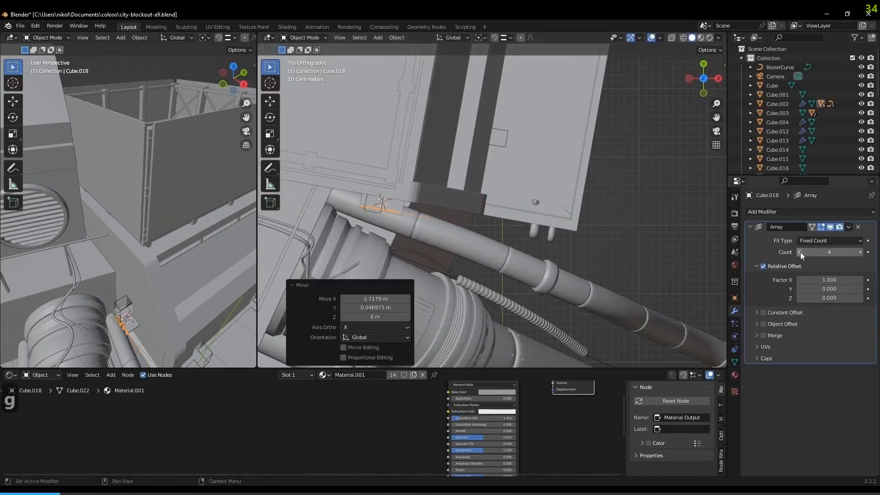
# Scale the railing copy to about 1.11 along its local X axis and move it about 0.016 m along global X
pyautogui.scroll(4, 462, 268)
pyautogui.press('s')
pyautogui.press('x')
pyautogui.press('x')
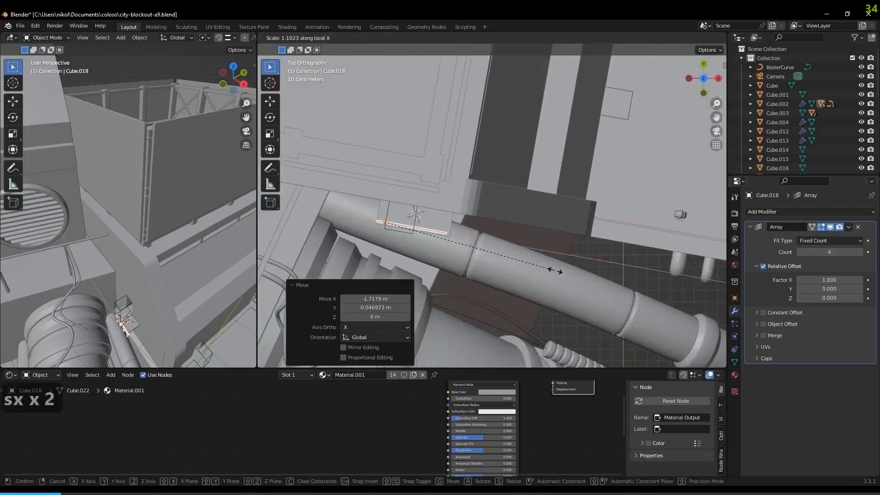
pyautogui.click(556, 271)
pyautogui.press('g')
pyautogui.press('x')
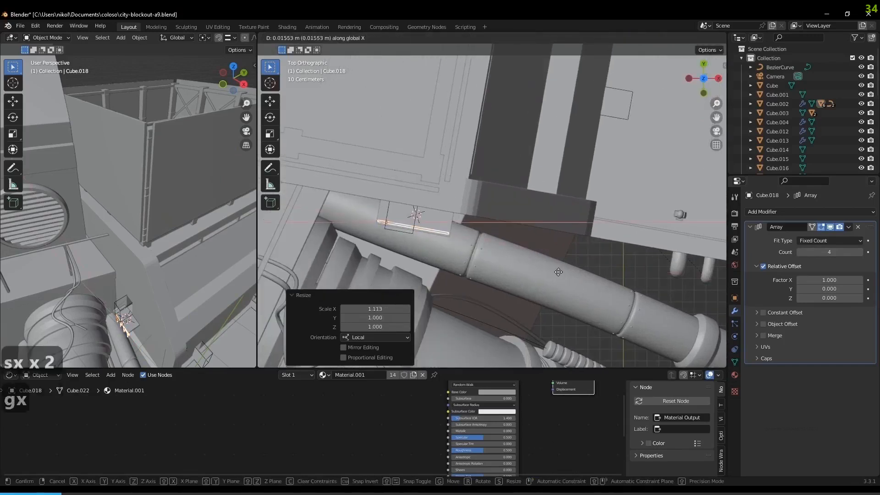
pyautogui.click(557, 271)
# Raise the railing copy about 0.39 m along Z and nudge it about 0.01 m more to meet the slab
pyautogui.moveTo(557, 271); pyautogui.dragTo(480, 177, button='middle')
pyautogui.press('z')
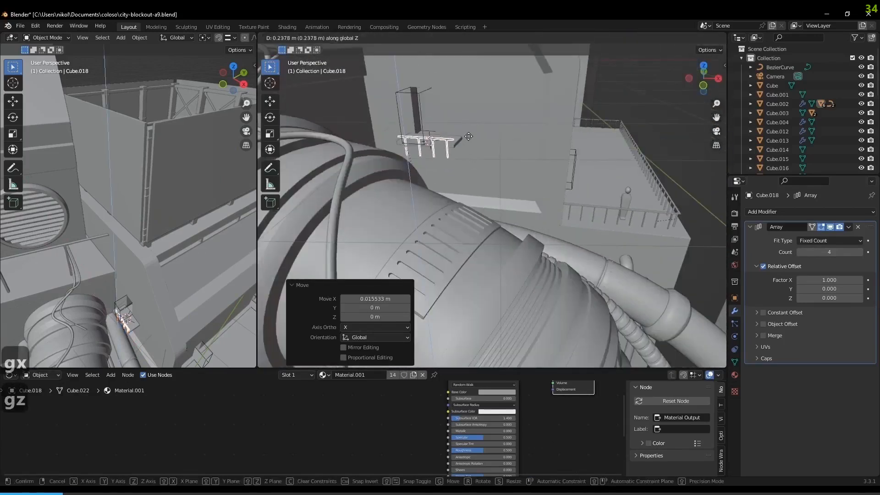
pyautogui.click(469, 123)
pyautogui.press('g')
pyautogui.press('z')
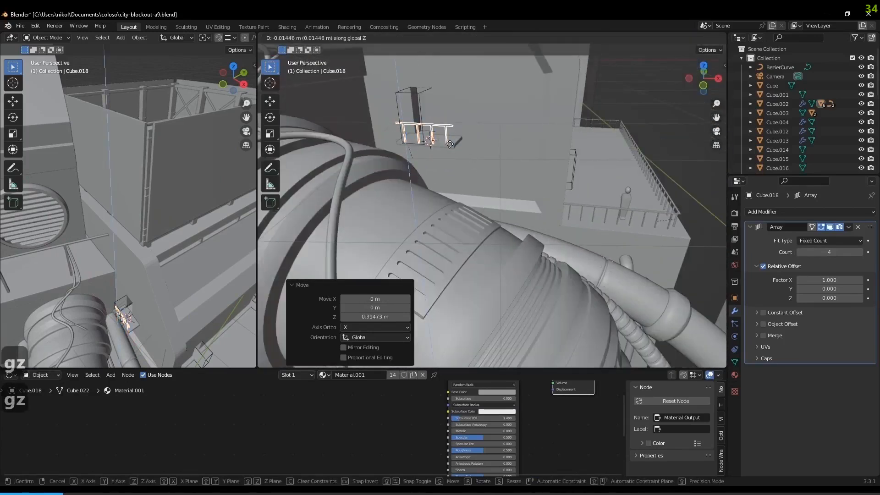
pyautogui.click(449, 143)
# Zoom in on the slab and fine-tune the railing copy's height by about 0.004 m along Z
pyautogui.scroll(5, 449, 144)
pyautogui.keyDown('shift'); pyautogui.moveTo(482, 169); pyautogui.dragTo(507, 211, button='middle'); pyautogui.keyUp('shift')
pyautogui.moveTo(507, 211); pyautogui.dragTo(494, 187, button='middle')
pyautogui.press('g')
pyautogui.press('z')
pyautogui.click(493, 170)
pyautogui.moveTo(494, 153); pyautogui.dragTo(579, 235, button='middle')
pyautogui.press('KP_7')
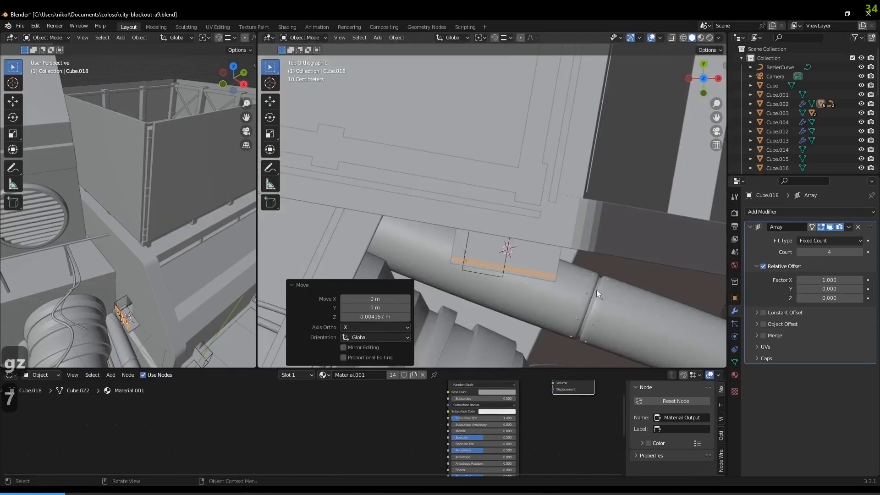
# Duplicate the front railing, rotate the copy 90° about Z, and move it about -0.059 m in X and 0.081 m in Y to the slab's side
pyautogui.hotkey('shift', 'd')
pyautogui.press('z')
pyautogui.press('r')
pyautogui.press('z')
pyautogui.press('9')
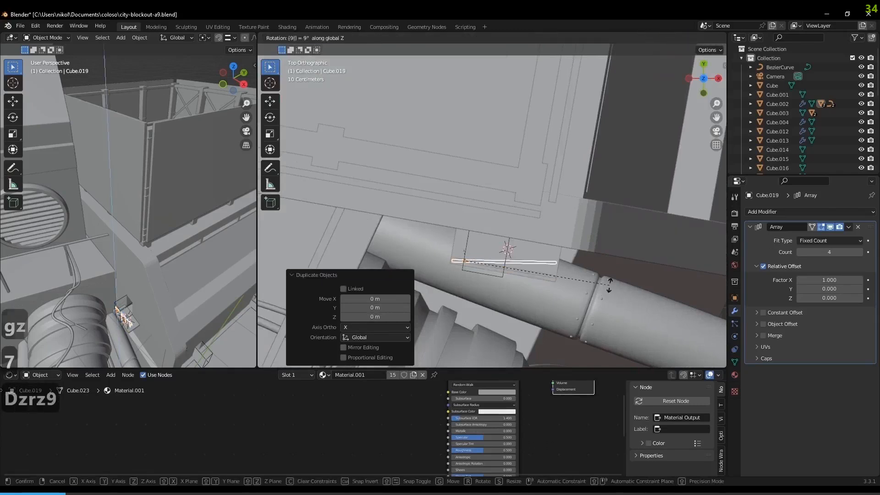
pyautogui.press('0')
pyautogui.press('Return')
pyautogui.press('g')
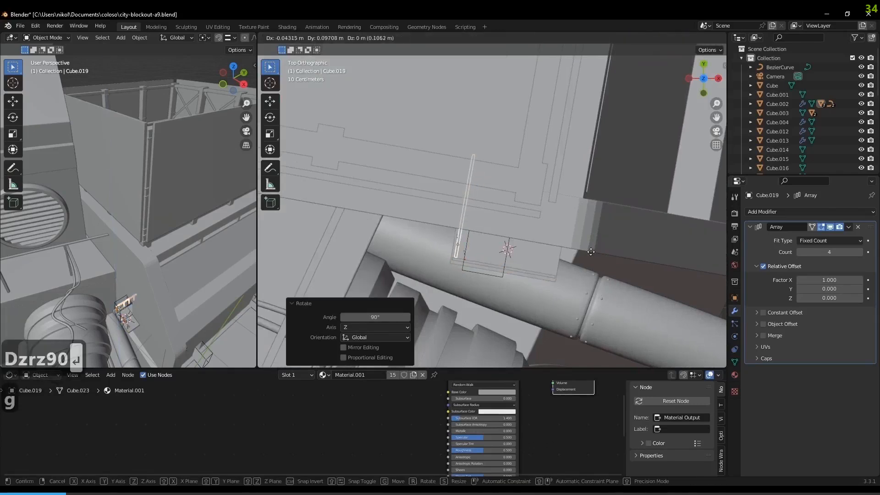
pyautogui.click(588, 254)
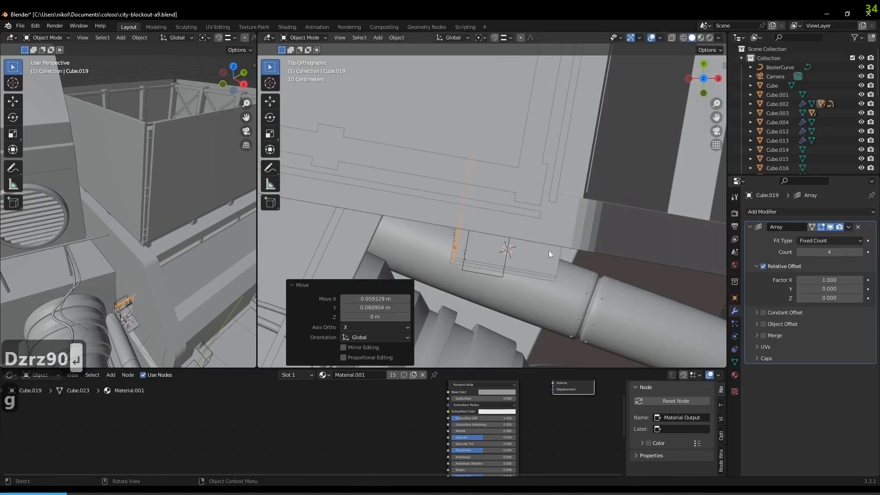
# Duplicate the side railing about 0.61 m along its local Y axis to the slab's opposite side
pyautogui.hotkey('shift', 'd')
pyautogui.press('x')
pyautogui.press('x')
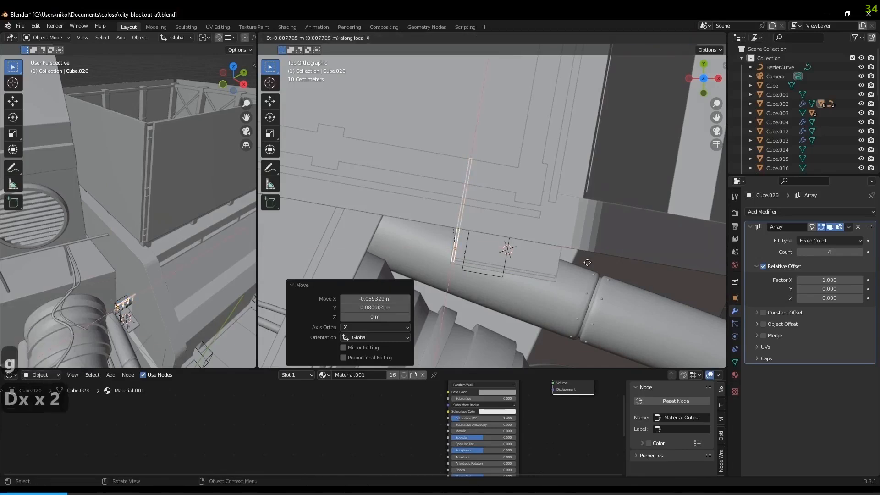
pyautogui.press('y')
pyautogui.press('y')
pyautogui.click(627, 277)
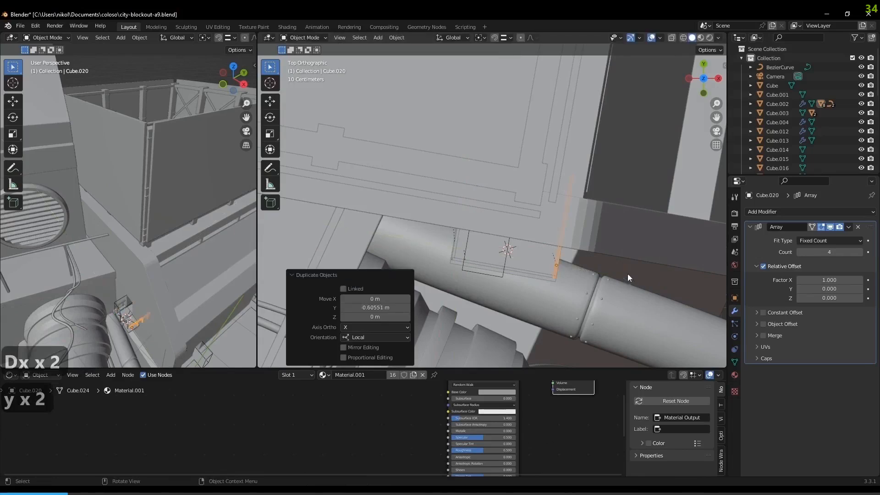
# Select the balcony's railings together and nudge them about -0.003 m along X and -0.013 m along Y
pyautogui.click(456, 259)
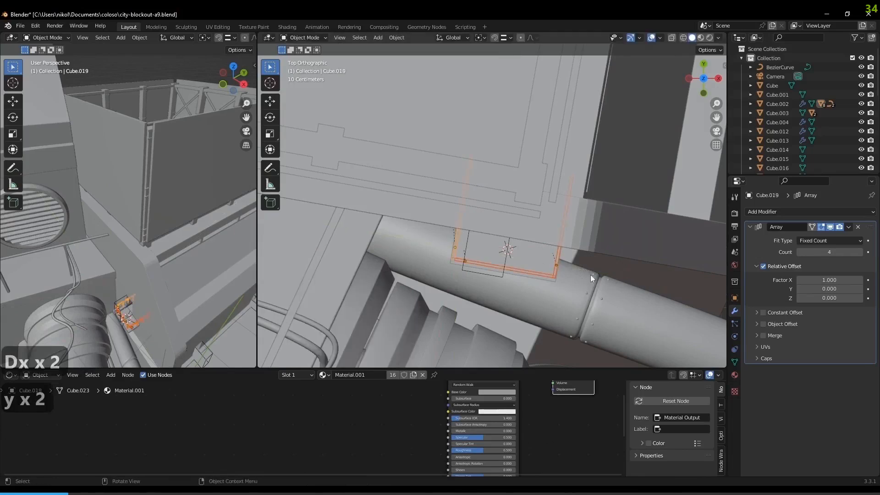
pyautogui.press('g')
pyautogui.press('y')
pyautogui.press('y')
pyautogui.press('x')
pyautogui.click(639, 278)
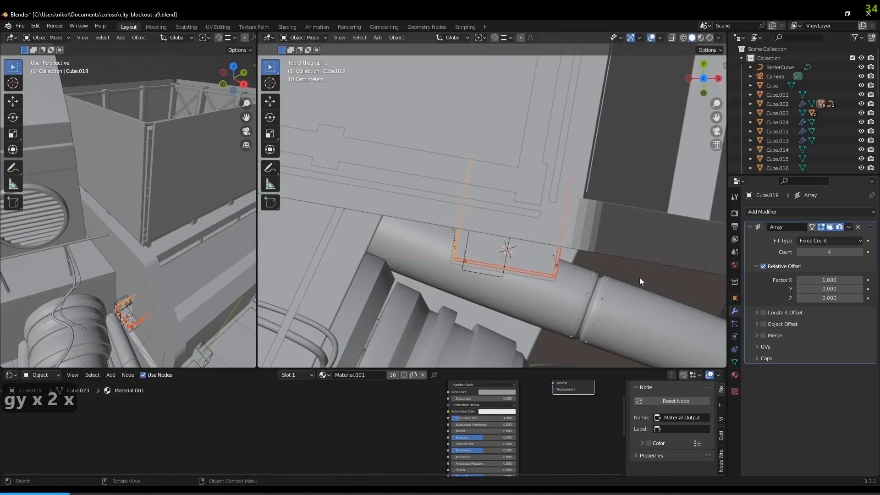
pyautogui.press('g')
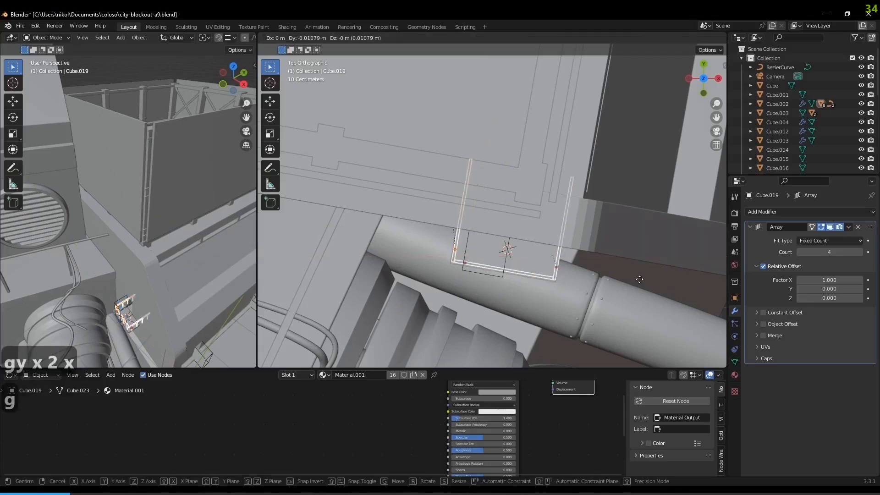
pyautogui.click(638, 280)
# Delete the box used as the Boolean cutter at the balcony doorway
pyautogui.moveTo(639, 279); pyautogui.dragTo(577, 177, button='middle')
pyautogui.scroll(4, 518, 174)
pyautogui.keyDown('shift'); pyautogui.moveTo(518, 174); pyautogui.dragTo(543, 227, button='middle'); pyautogui.keyUp('shift')
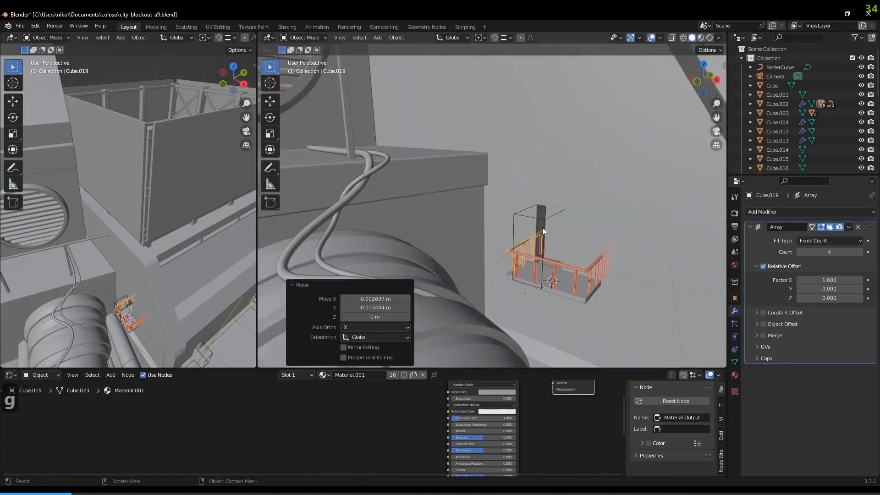
pyautogui.click(533, 213)
pyautogui.click(518, 213)
pyautogui.press('x')
# In the building mesh, edge-slide the inner face of the balcony doorway by a factor of about 0.21
pyautogui.click(518, 213)
pyautogui.press('Tab')
pyautogui.click(554, 235)
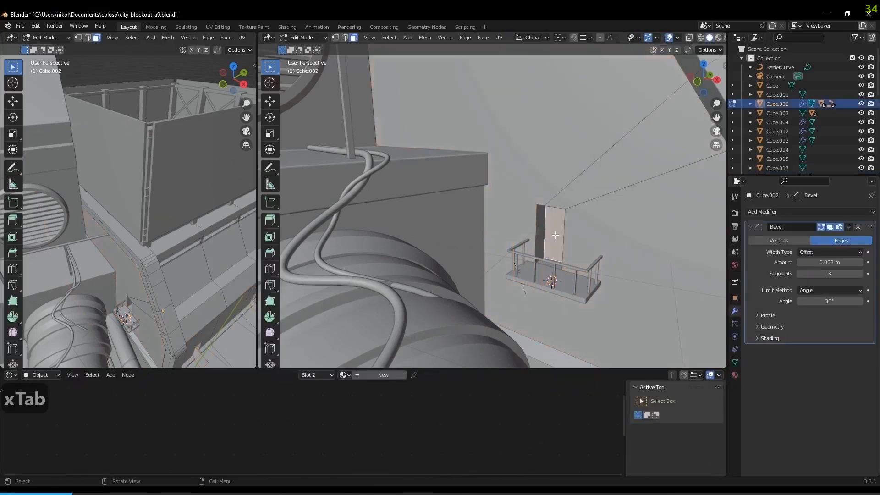
pyautogui.press('g')
pyautogui.press('g')
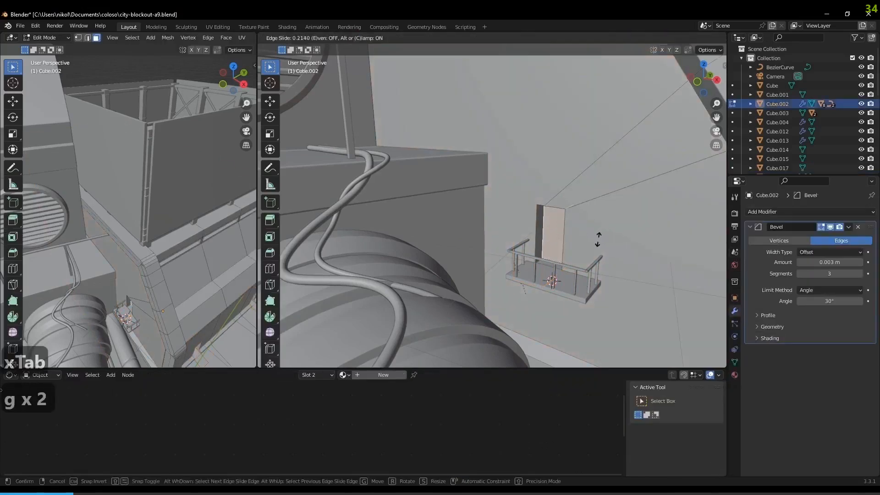
pyautogui.click(598, 239)
# Try moving the inner face of one ground-level doorway about 0.143 m along local X, and undo the move
pyautogui.moveTo(665, 183); pyautogui.dragTo(557, 182, button='middle')
pyautogui.click(570, 298)
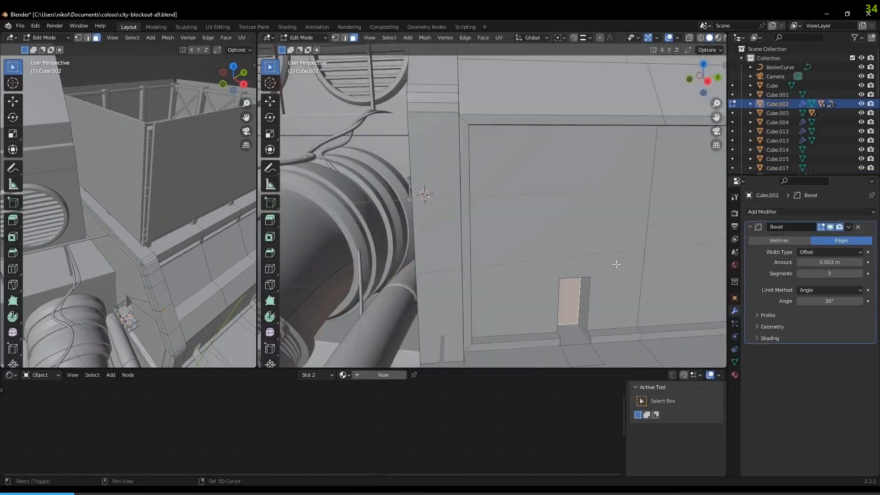
pyautogui.moveTo(570, 299); pyautogui.dragTo(580, 210, button='middle')
pyautogui.press('g')
pyautogui.press('x')
pyautogui.press('x')
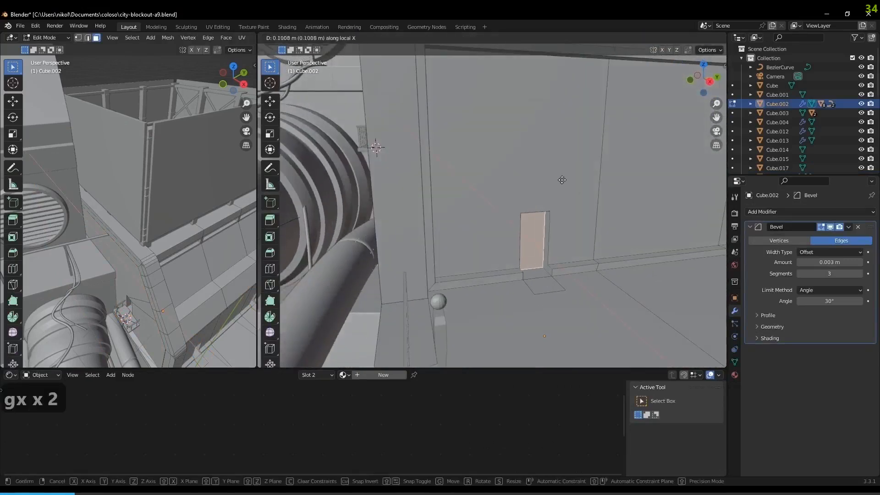
pyautogui.click(564, 181)
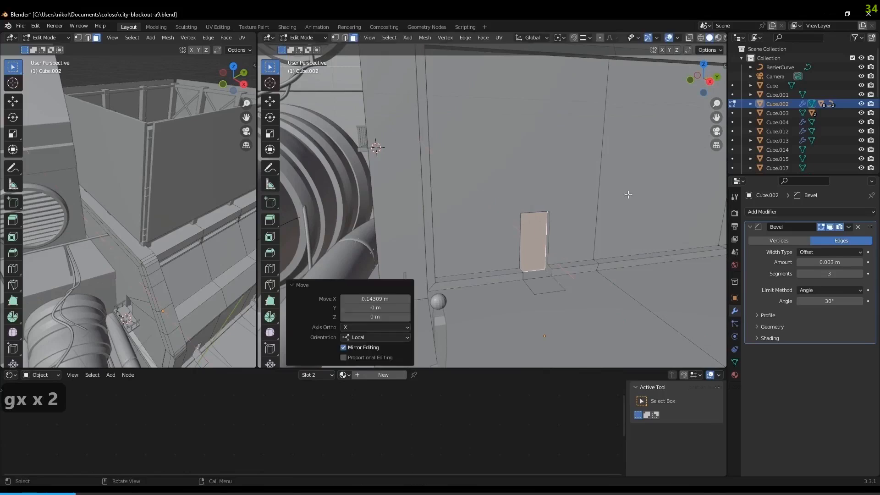
pyautogui.keyDown('shift'); pyautogui.moveTo(628, 195); pyautogui.dragTo(619, 188, button='middle'); pyautogui.keyUp('shift')
pyautogui.click(627, 210)
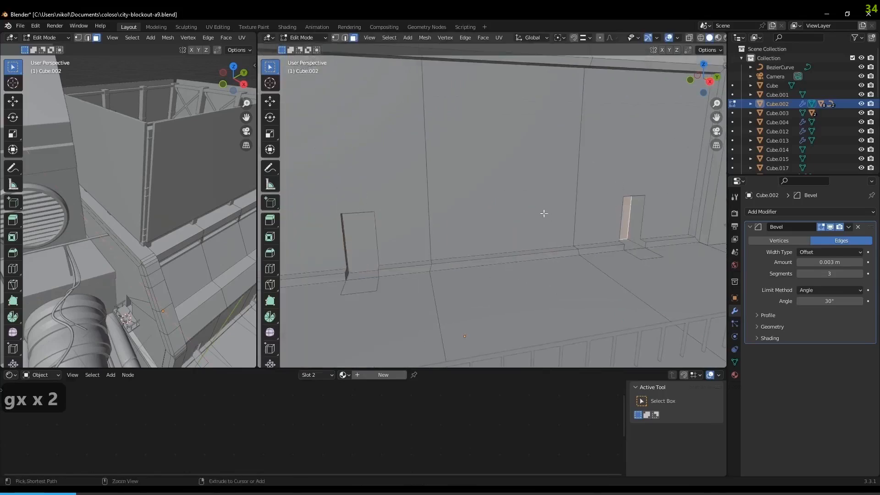
pyautogui.hotkey('ctrl', 'z')
pyautogui.hotkey('ctrl', 'z')
# Add the second ground-level doorway's inner face to the selection and move both faces about 0.129 m along local X
pyautogui.keyDown('shift'); pyautogui.click(624, 220); pyautogui.keyUp('shift')
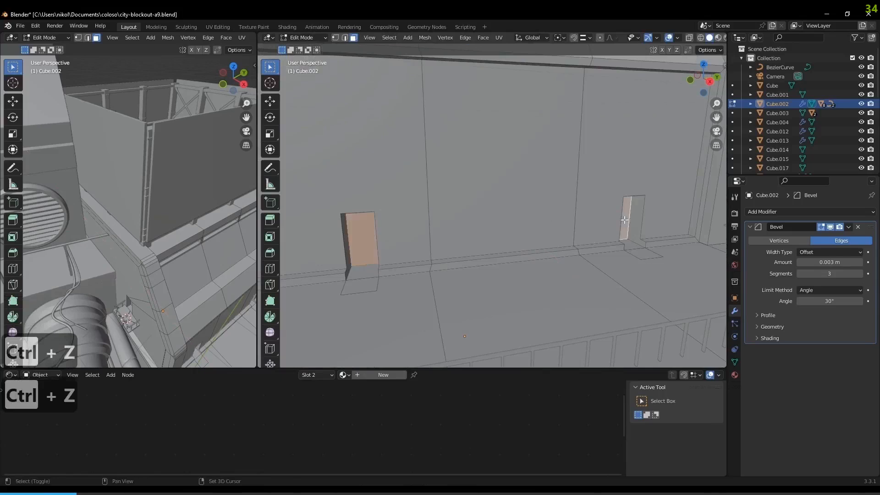
pyautogui.press('g')
pyautogui.press('x')
pyautogui.press('x')
pyautogui.click(544, 199)
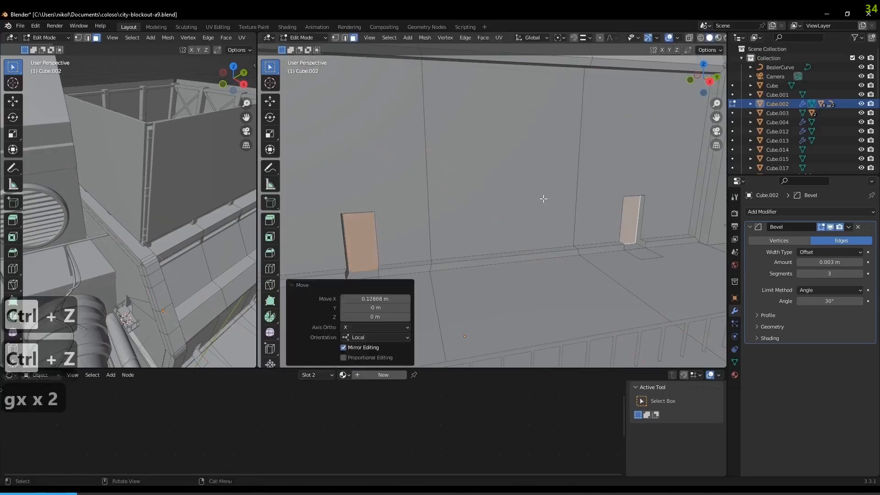
pyautogui.press('Tab')
# Examine the whole building blockout and its surroundings from outside
pyautogui.moveTo(542, 199); pyautogui.dragTo(551, 215, button='middle')
pyautogui.scroll(-3, 554, 177)
pyautogui.scroll(-1, 555, 214)
pyautogui.scroll(1, 555, 214)
pyautogui.scroll(-3, 569, 222)
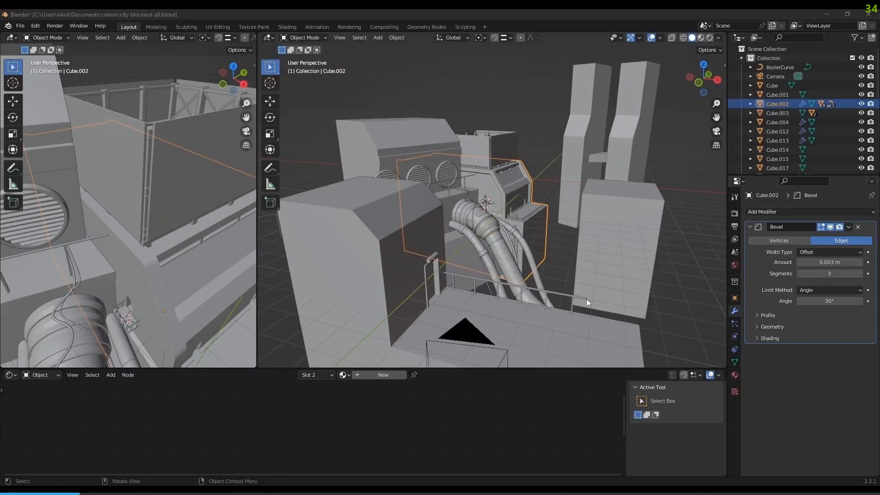
pyautogui.moveTo(595, 308); pyautogui.dragTo(568, 272, button='middle')
pyautogui.scroll(3, 567, 273)
pyautogui.scroll(-3, 440, 239)
pyautogui.scroll(3, 472, 246)
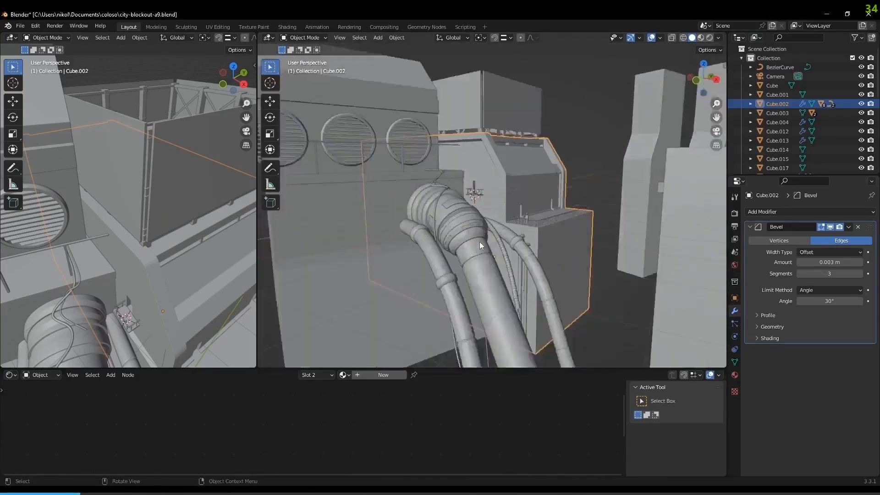
# Duplicate the side and top faces lining the balcony doorway and separate them into their own object as a door frame
pyautogui.scroll(5, 480, 242)
pyautogui.keyDown('shift'); pyautogui.moveTo(482, 172); pyautogui.dragTo(491, 218, button='middle'); pyautogui.keyUp('shift')
pyautogui.scroll(4, 540, 258)
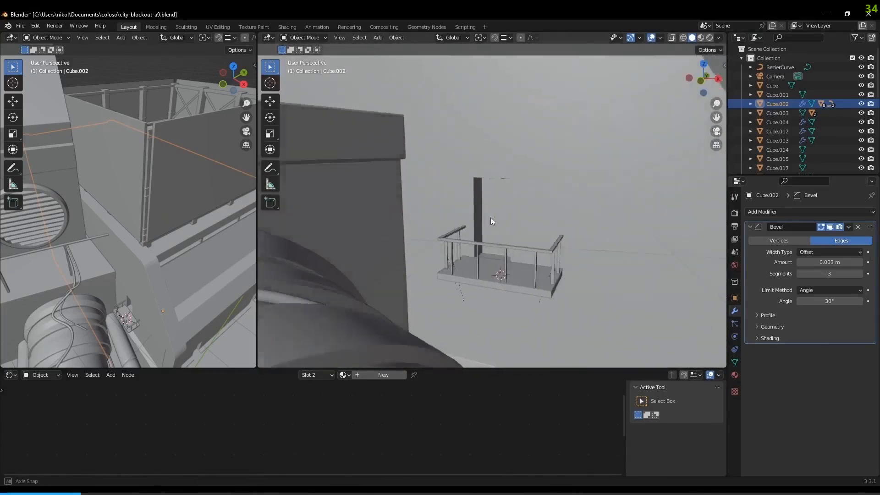
pyautogui.press('Tab')
pyautogui.click(465, 194)
pyautogui.moveTo(480, 167); pyautogui.dragTo(553, 209, button='middle')
pyautogui.keyDown('shift'); pyautogui.click(497, 149); pyautogui.keyUp('shift')
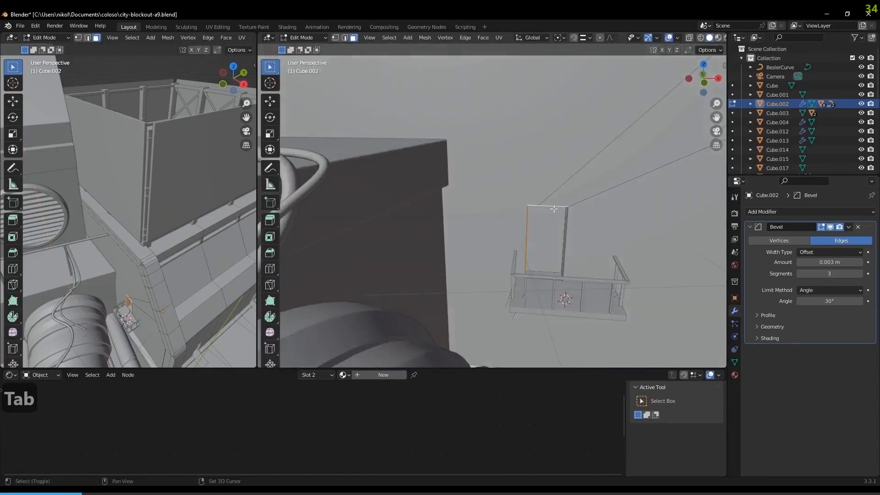
pyautogui.hotkey('shift', 'd')
pyautogui.press('p')
pyautogui.click(600, 226)
pyautogui.press('Tab')
pyautogui.moveTo(600, 227); pyautogui.dragTo(568, 235, button='middle')
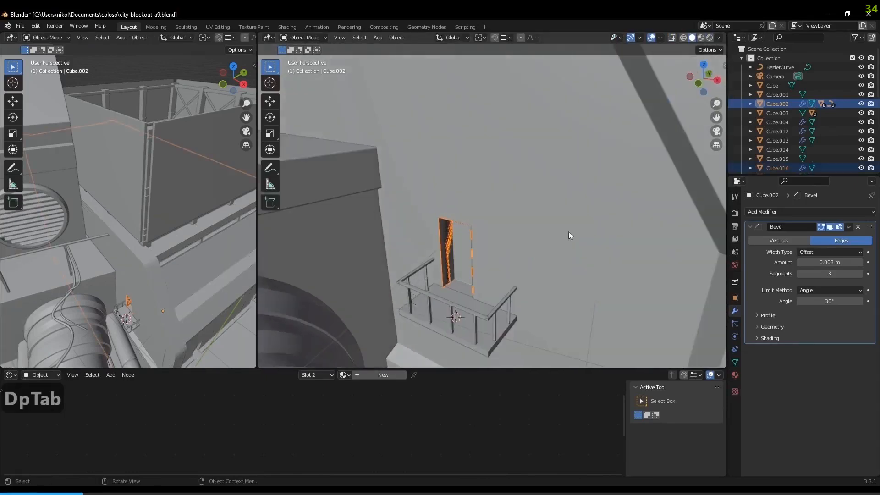
# Set the building's Bevel amount to 0.143 m and remove the Solidify modifier tried on the building
pyautogui.click(769, 212)
pyautogui.click(699, 368)
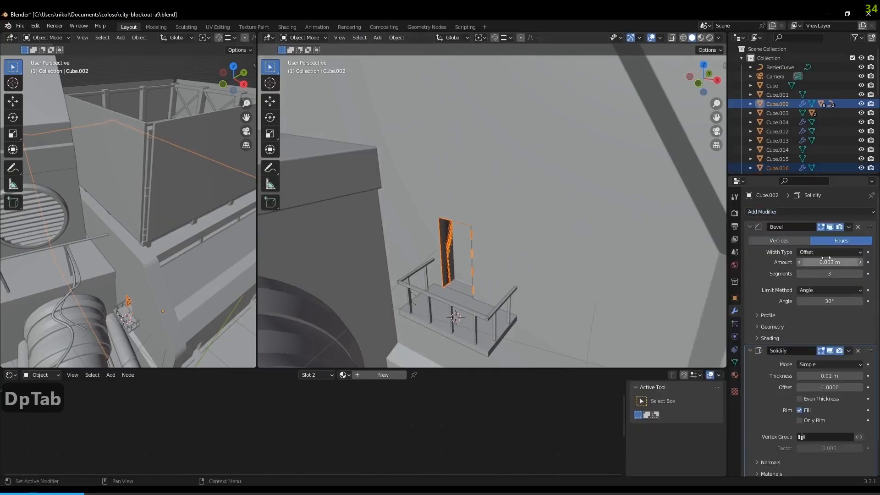
pyautogui.moveTo(829, 262); pyautogui.dragTo(835, 262)
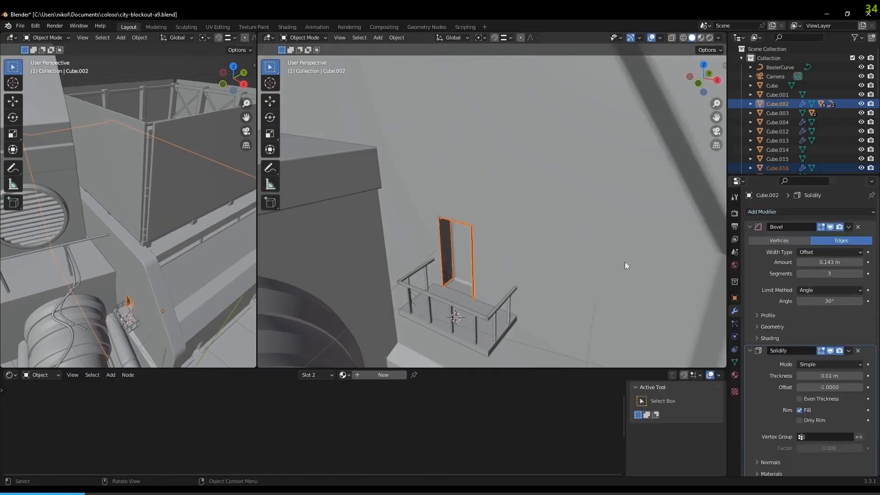
pyautogui.click(428, 248)
pyautogui.hotkey('ctrl', 'z')
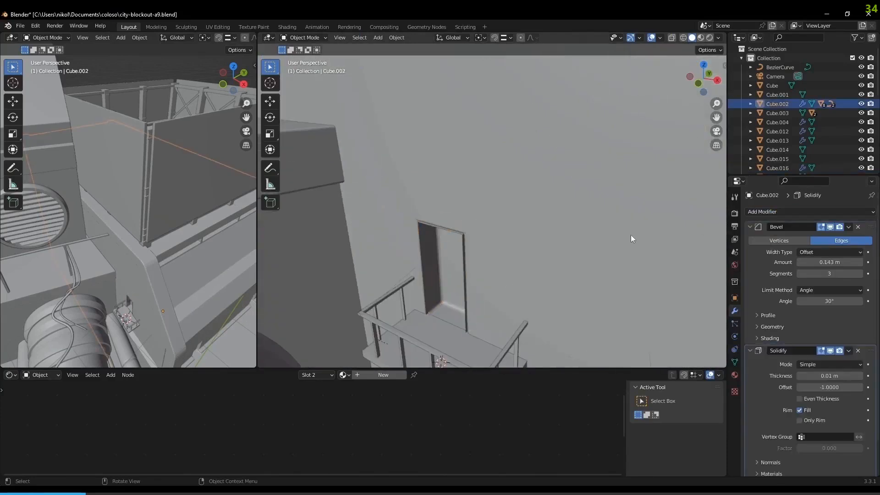
pyautogui.click(858, 350)
# Add a Solidify modifier to the separated door frame and set its thickness to 0.03 m
pyautogui.click(428, 261)
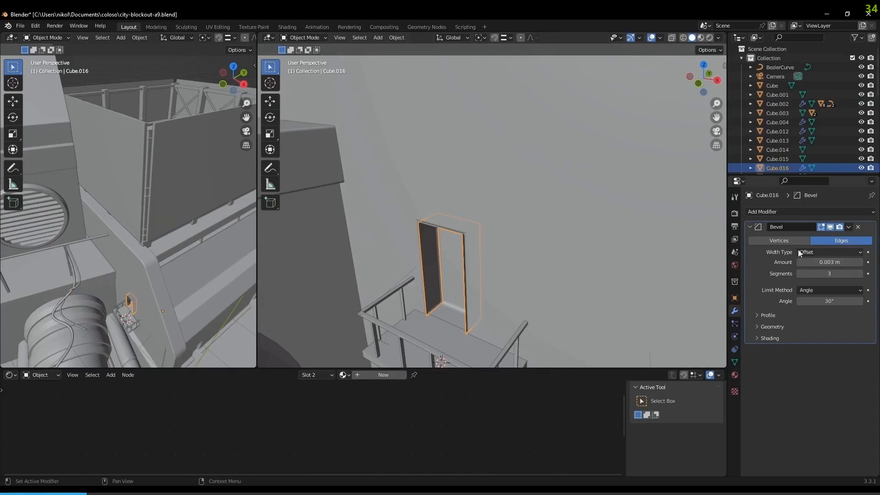
pyautogui.click(756, 213)
pyautogui.click(690, 369)
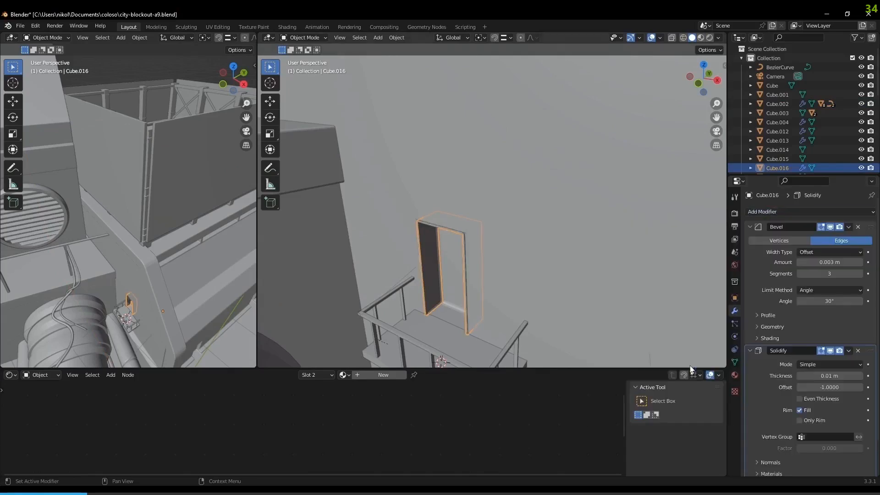
pyautogui.moveTo(840, 259); pyautogui.dragTo(820, 259)
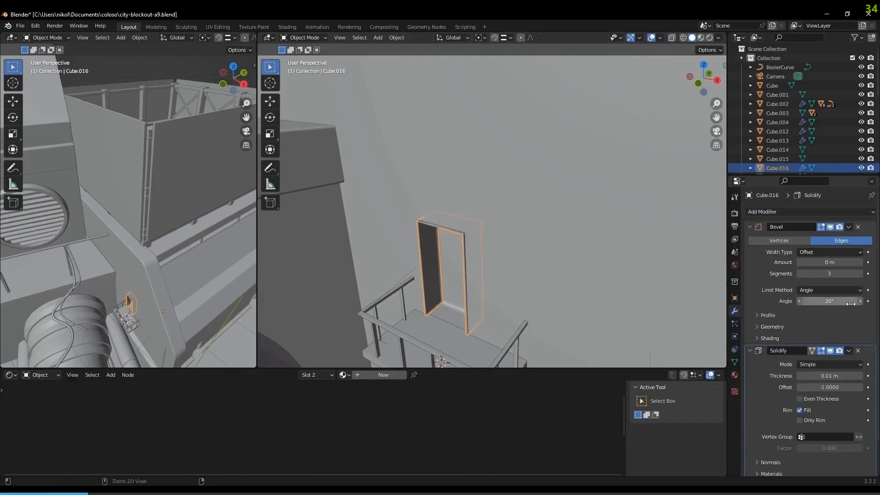
pyautogui.hotkey('ctrl', 'z')
pyautogui.moveTo(843, 375)
pyautogui.mouseDown()
pyautogui.moveTo(816, 376)
pyautogui.moveTo(850, 375)
pyautogui.mouseUp()
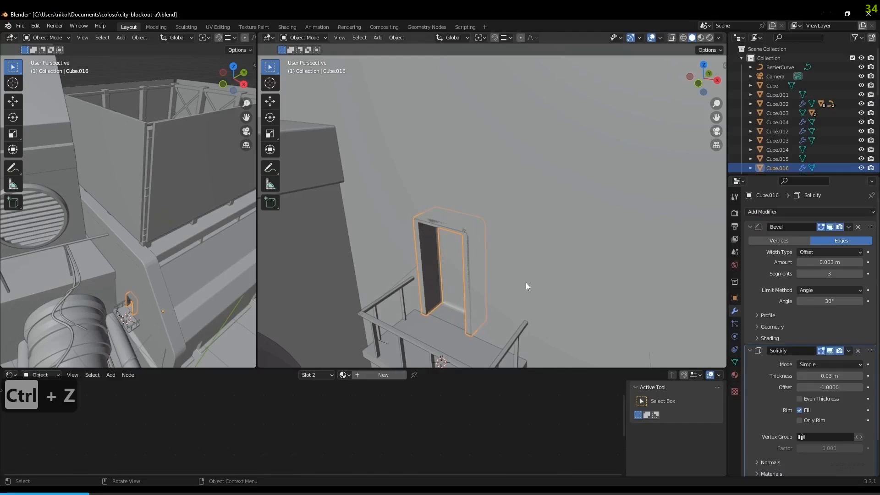
# Move the door frame about 0.033 m along its local Y axis and place its Solidify modifier above the Bevel
pyautogui.press('g')
pyautogui.press('x')
pyautogui.press('x')
pyautogui.press('y')
pyautogui.press('y')
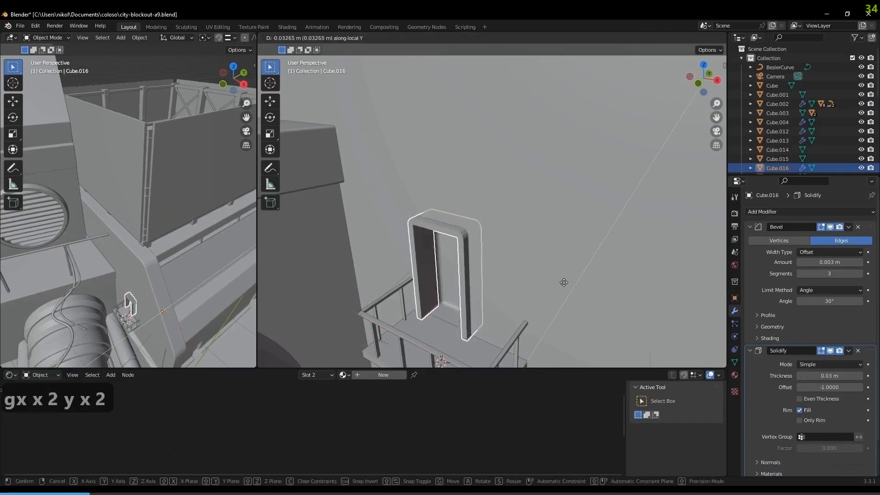
pyautogui.click(564, 282)
pyautogui.scroll(-1, 871, 332)
pyautogui.moveTo(872, 331); pyautogui.dragTo(872, 227)
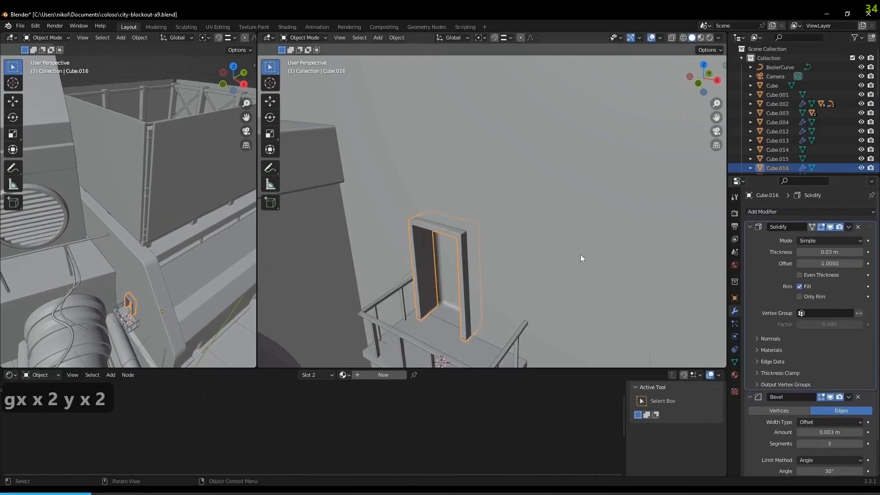
# Shift the door frame about 0.022 m farther along its local Y axis
pyautogui.moveTo(689, 265); pyautogui.dragTo(579, 276, button='middle')
pyautogui.press('g')
pyautogui.press('y')
pyautogui.press('y')
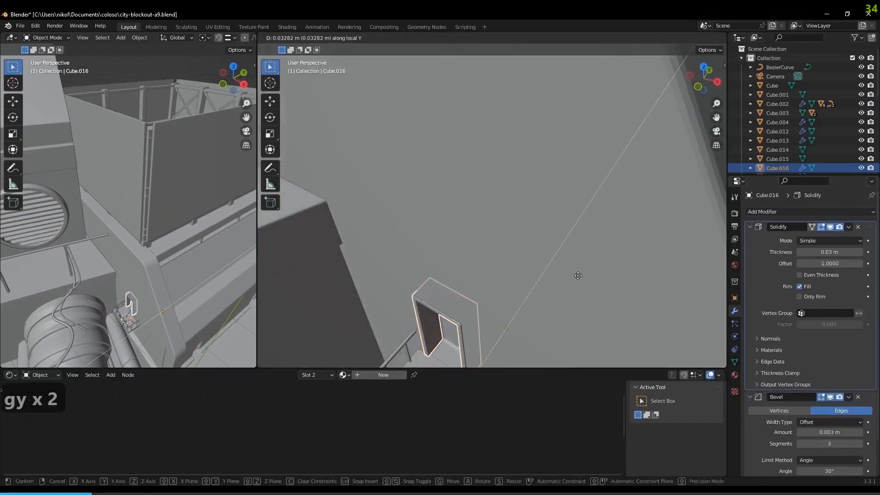
pyautogui.click(574, 274)
# In the building mesh, move the inner face of the balcony doorway along the local Y axis
pyautogui.moveTo(526, 279); pyautogui.dragTo(543, 233, button='middle')
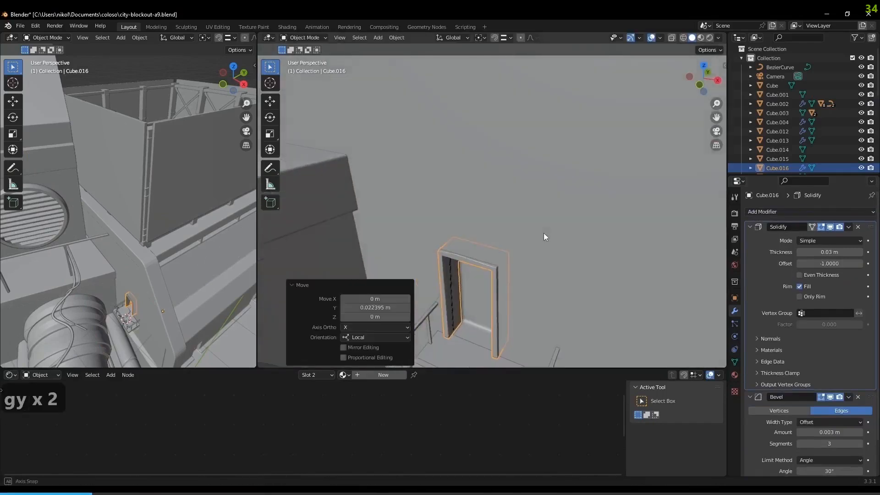
pyautogui.click(465, 307)
pyautogui.press('Tab')
pyautogui.press('Tab')
pyautogui.press('Tab')
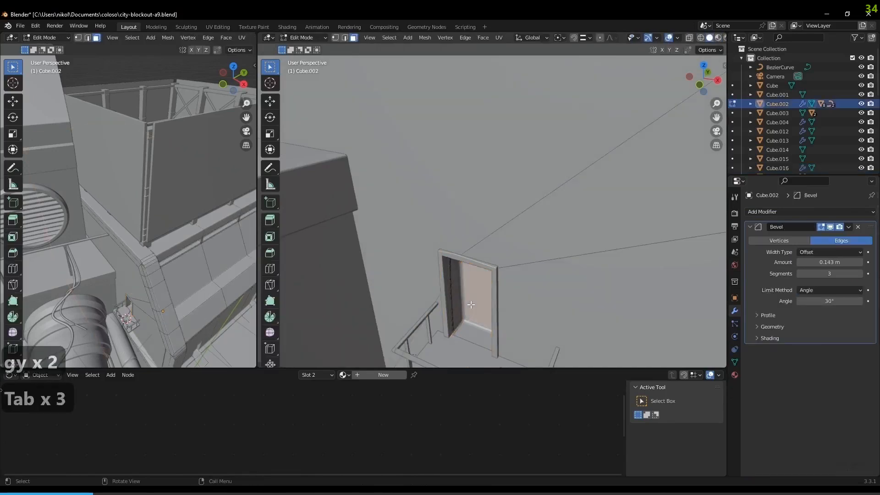
pyautogui.press('g')
pyautogui.press('y')
pyautogui.press('y')
pyautogui.click(564, 306)
pyautogui.press('Tab')
pyautogui.moveTo(562, 300); pyautogui.dragTo(533, 268, button='middle')
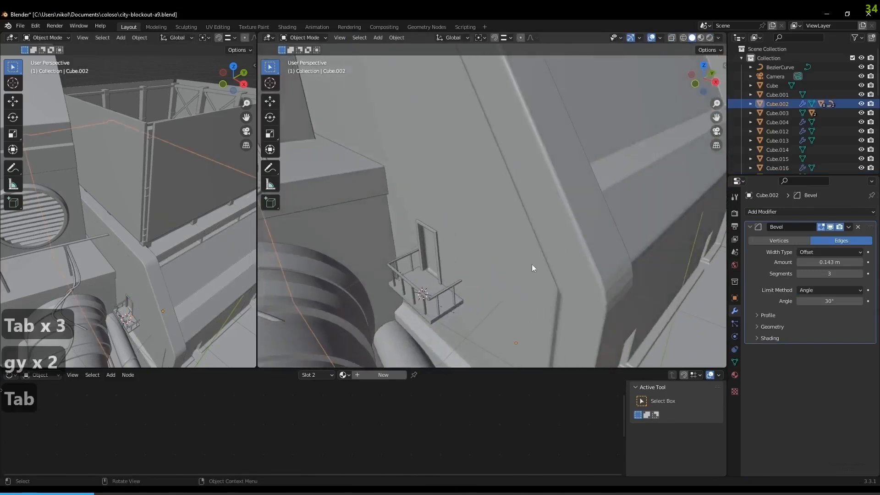
# Set the Bevel modifier's amount on the city building to 0.0025 m
pyautogui.click(829, 261)
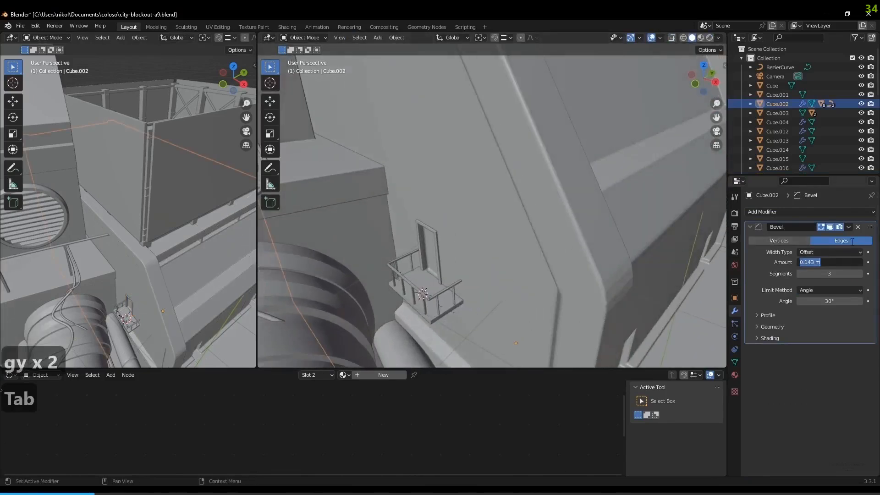
pyautogui.click(791, 265)
pyautogui.click(798, 263)
pyautogui.click(798, 263)
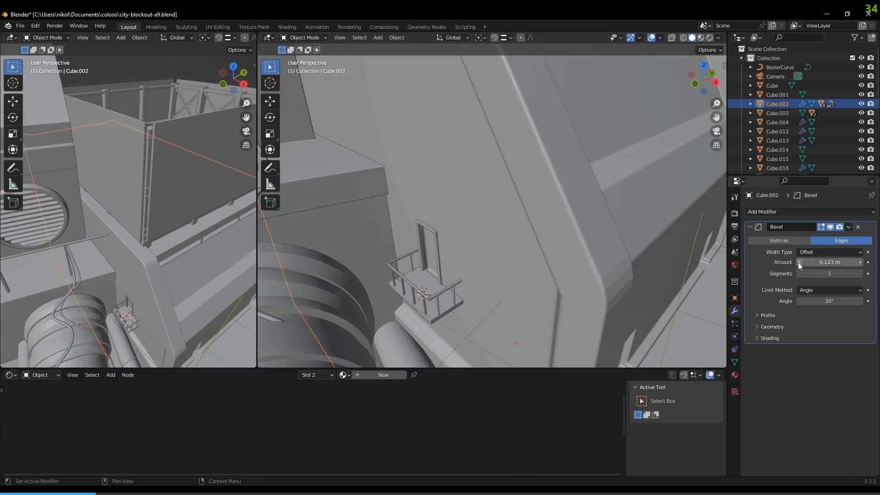
pyautogui.doubleClick(799, 260)
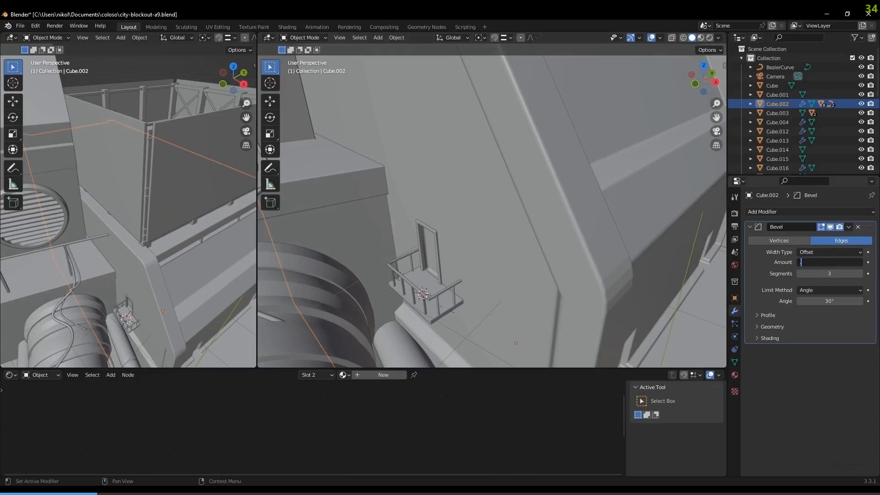
pyautogui.write('.0025')
pyautogui.press('Return')
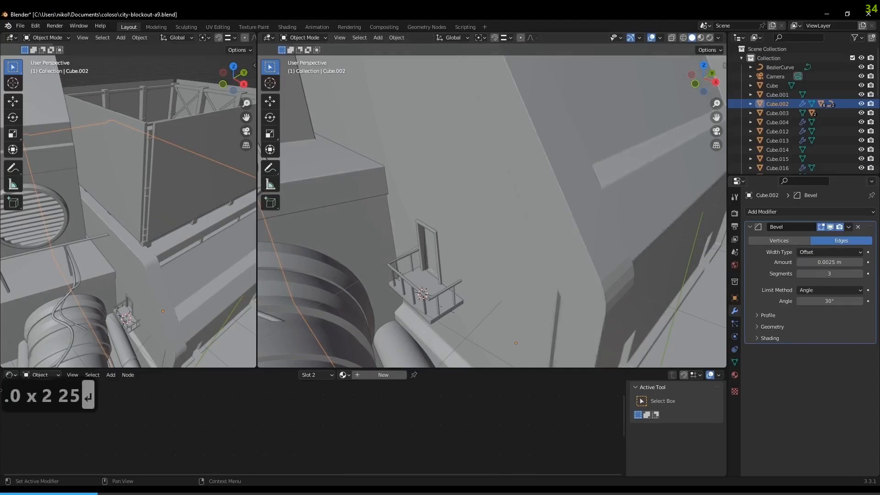
# Shade the building smooth and add an Edge Split modifier placed above its Bevel
pyautogui.moveTo(604, 235); pyautogui.dragTo(622, 231, button='middle')
pyautogui.rightClick(623, 232)
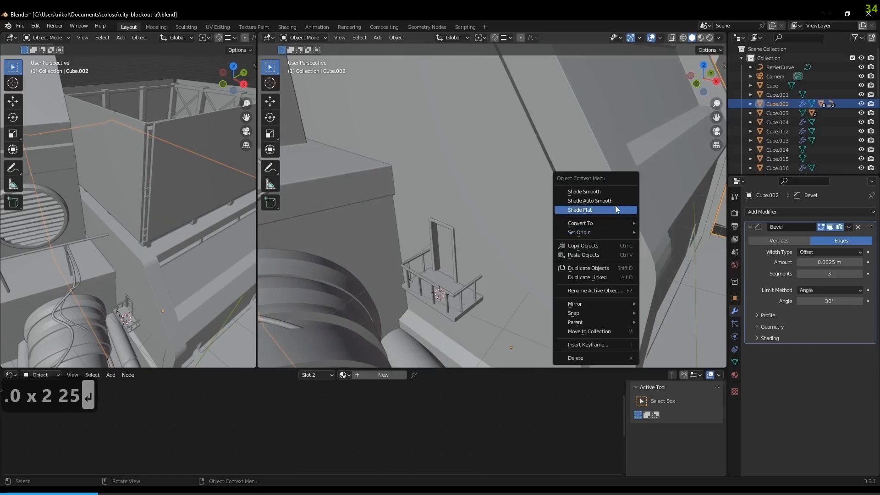
pyautogui.click(607, 191)
pyautogui.click(774, 212)
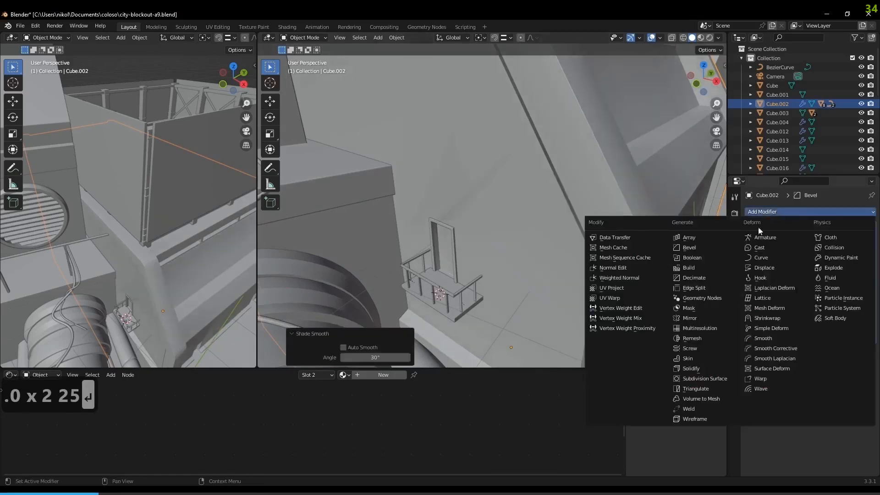
pyautogui.click(703, 288)
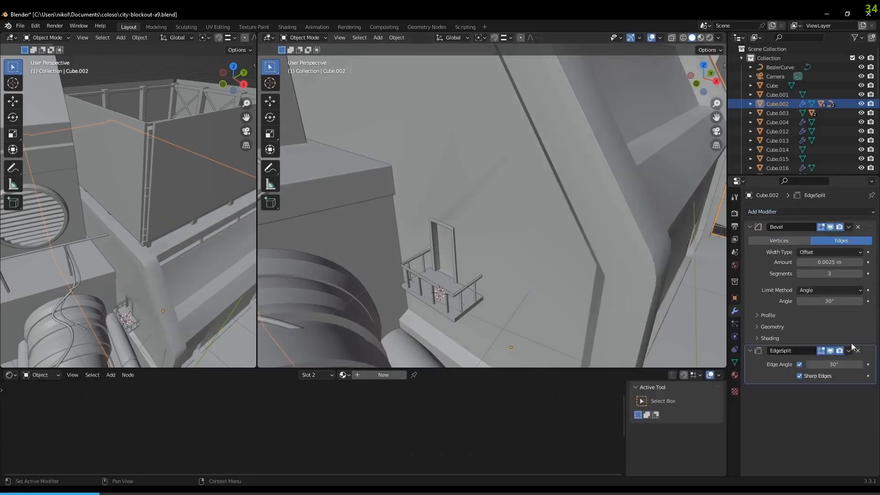
pyautogui.moveTo(870, 351); pyautogui.dragTo(877, 227)
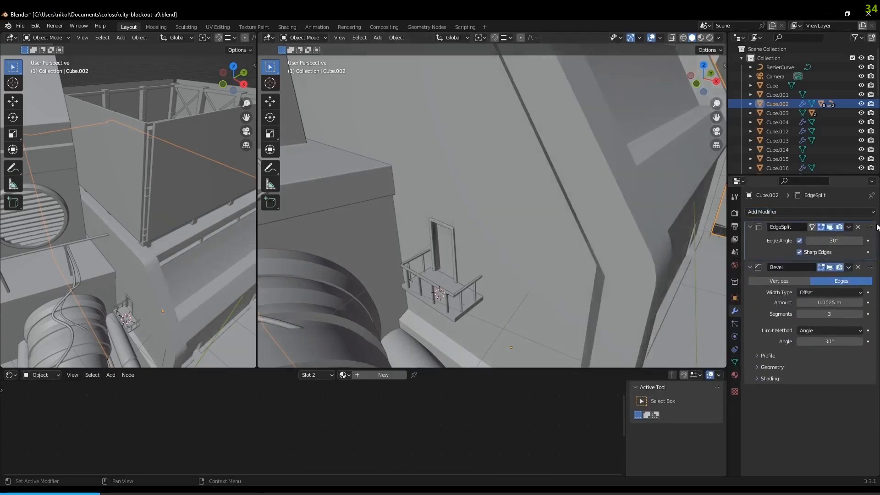
# Place the building's Bevel modifier above Edge Split and set the bevel amount to 0.0025 m
pyautogui.moveTo(534, 269); pyautogui.dragTo(523, 263, button='middle')
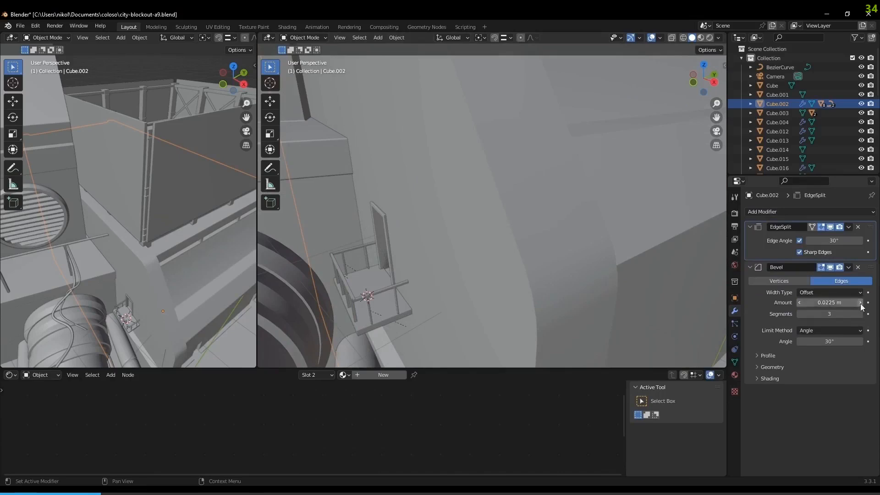
pyautogui.moveTo(870, 267); pyautogui.dragTo(871, 227)
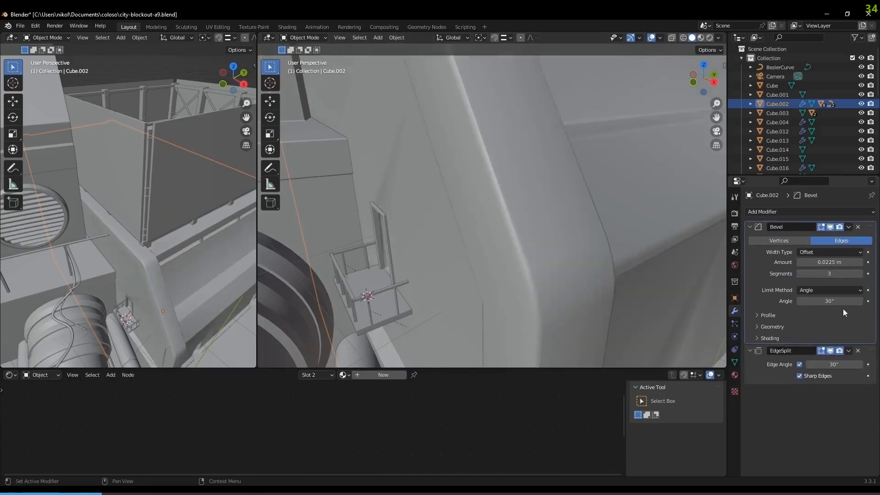
pyautogui.click(829, 262)
pyautogui.write('0.0')
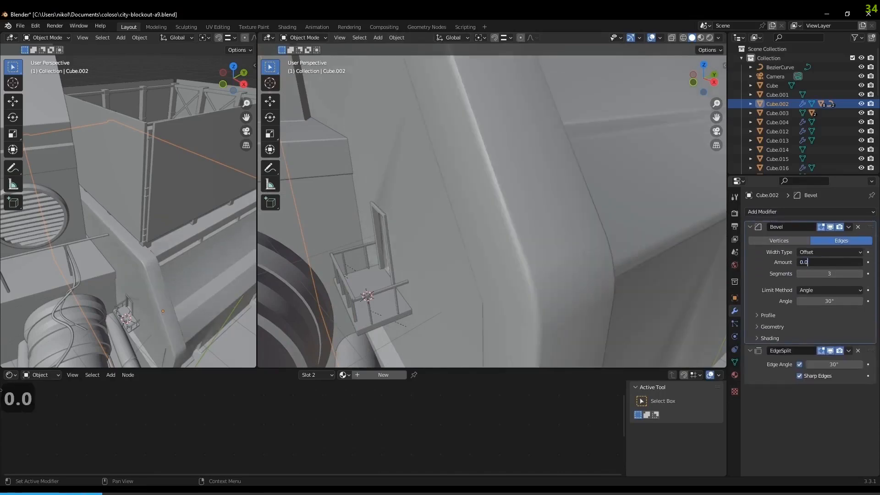
pyautogui.write('025')
pyautogui.press('Return')
# Enable Even Thickness in the balcony door frame's Solidify modifier
pyautogui.moveTo(590, 257); pyautogui.dragTo(490, 244, button='middle')
pyautogui.scroll(3, 527, 203)
pyautogui.scroll(3, 507, 218)
pyautogui.click(475, 240)
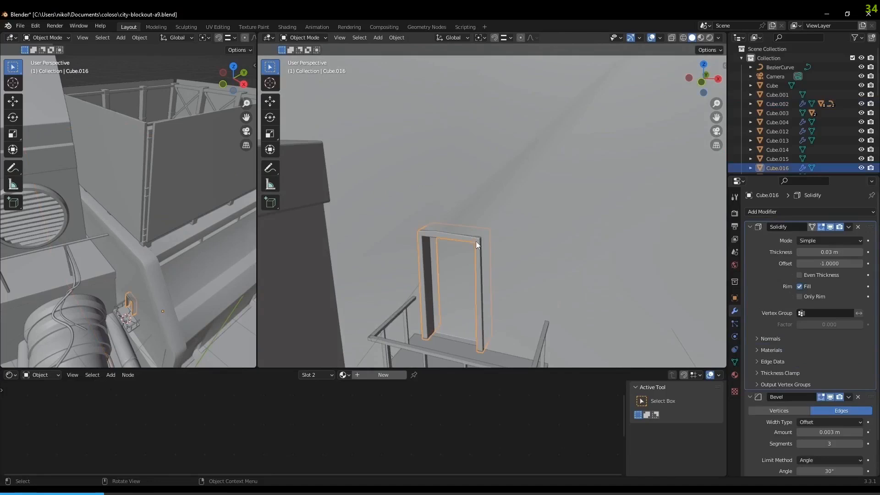
pyautogui.click(799, 275)
pyautogui.moveTo(532, 254); pyautogui.dragTo(526, 262, button='middle')
# Try scaling the balcony door frame along Z and set its origin to its geometry
pyautogui.press('s')
pyautogui.press('z')
pyautogui.click(561, 281)
pyautogui.rightClick(504, 277)
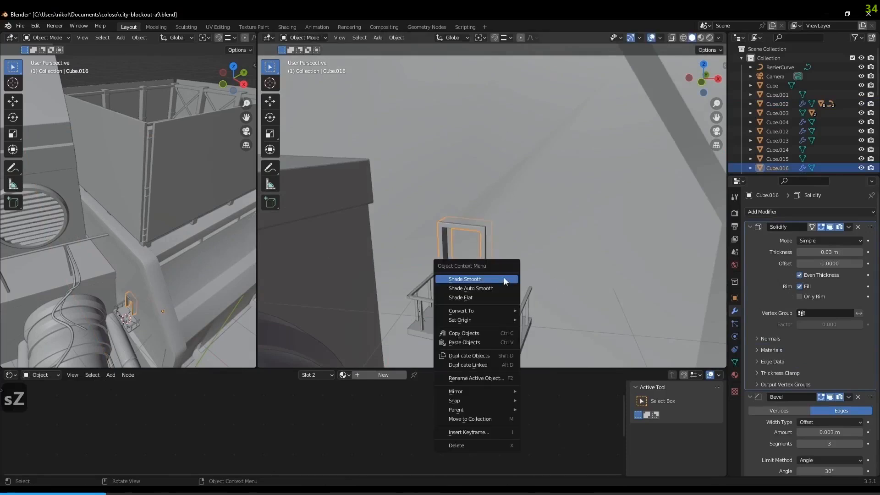
pyautogui.moveTo(511, 320)
pyautogui.click(539, 331)
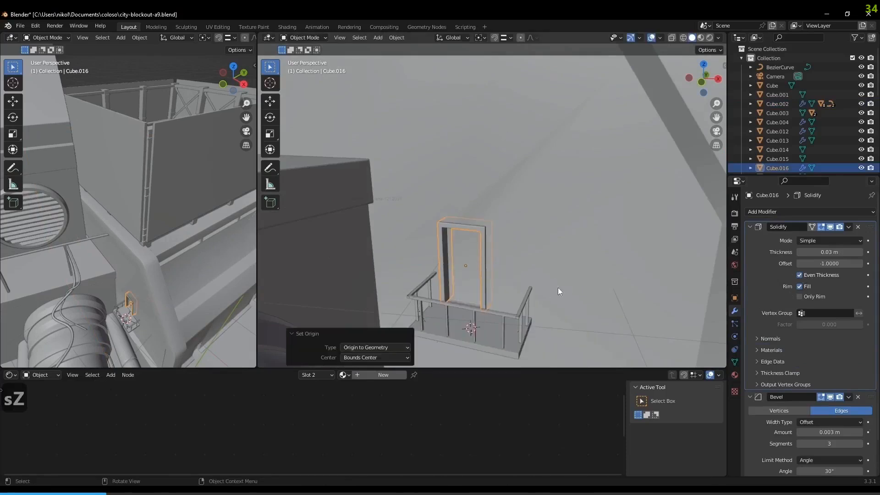
# Narrow the balcony door frame to about 0.914 along its local X axis and adjust its scale along local Y
pyautogui.press('s')
pyautogui.press('x')
pyautogui.press('x')
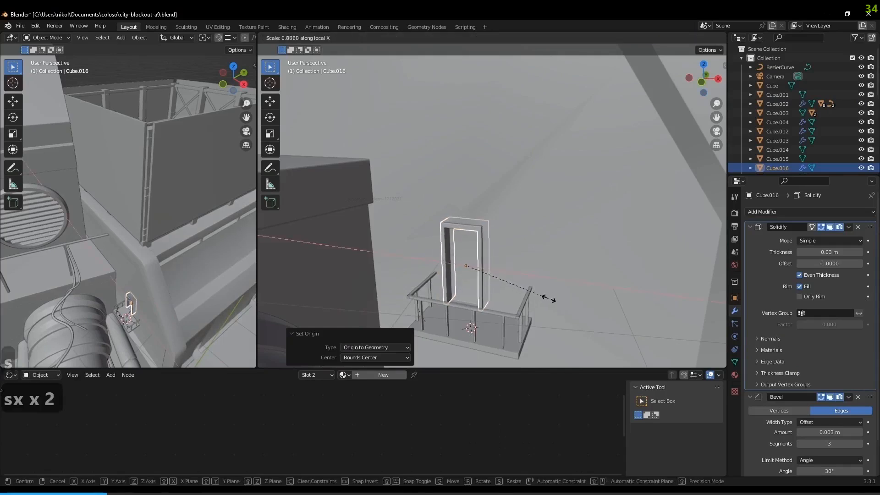
pyautogui.click(552, 300)
pyautogui.press('s')
pyautogui.press('y')
pyautogui.press('y')
pyautogui.click(551, 309)
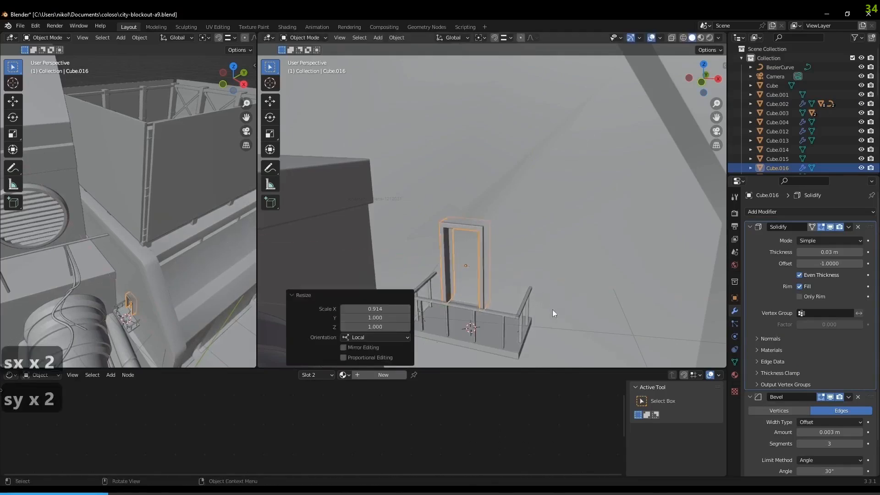
# Adjust the balcony door frame's height along Z and lower the frame about 0.015 m
pyautogui.press('s')
pyautogui.press('z')
pyautogui.click(550, 313)
pyautogui.press('g')
pyautogui.press('z')
pyautogui.click(546, 310)
# Duplicate the balcony door frame in place and rotate the copy 90° about the Z axis in top view
pyautogui.scroll(-4, 546, 310)
pyautogui.moveTo(546, 309); pyautogui.dragTo(532, 248, button='middle')
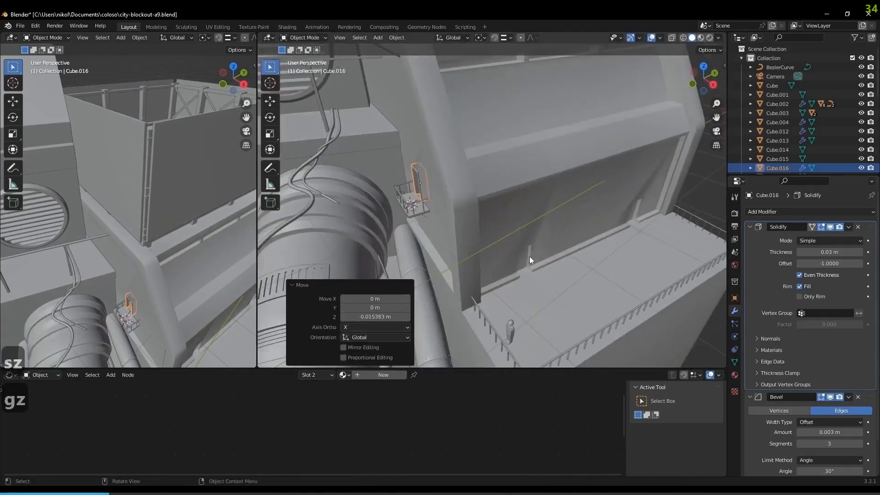
pyautogui.hotkey('shift', 'd')
pyautogui.rightClick(554, 243)
pyautogui.press('KP_7')
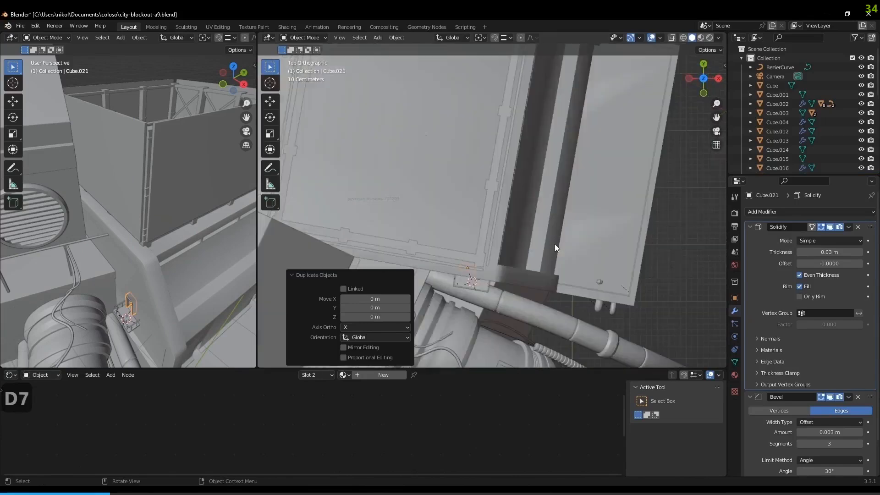
pyautogui.press('r')
pyautogui.press('z')
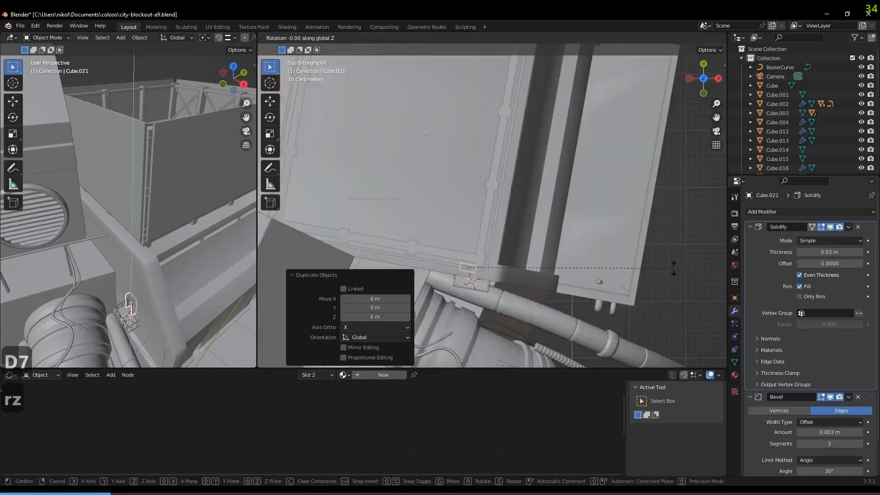
pyautogui.press('9')
pyautogui.press('0')
pyautogui.click(673, 268)
# Move the rotated frame about 1.59 m in X and 0.73 m in Y, and duplicate it about 0.43 m in X and 2.43 m in Y
pyautogui.press('z')
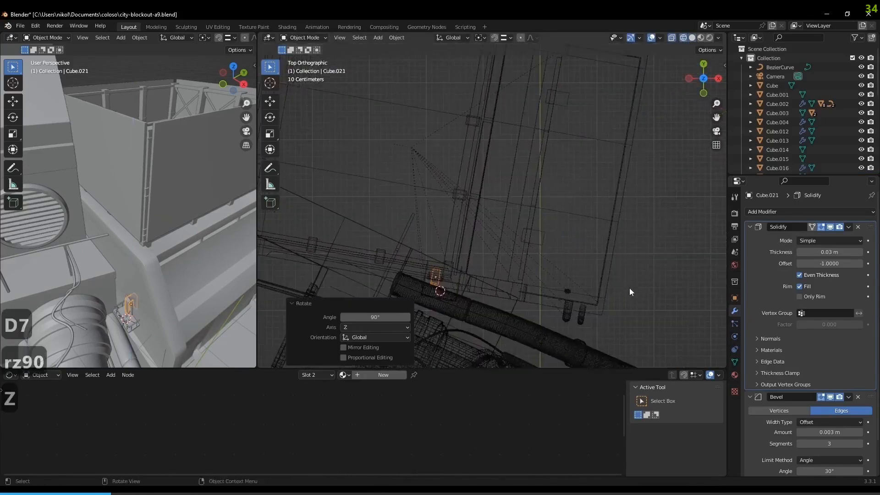
pyautogui.press('g')
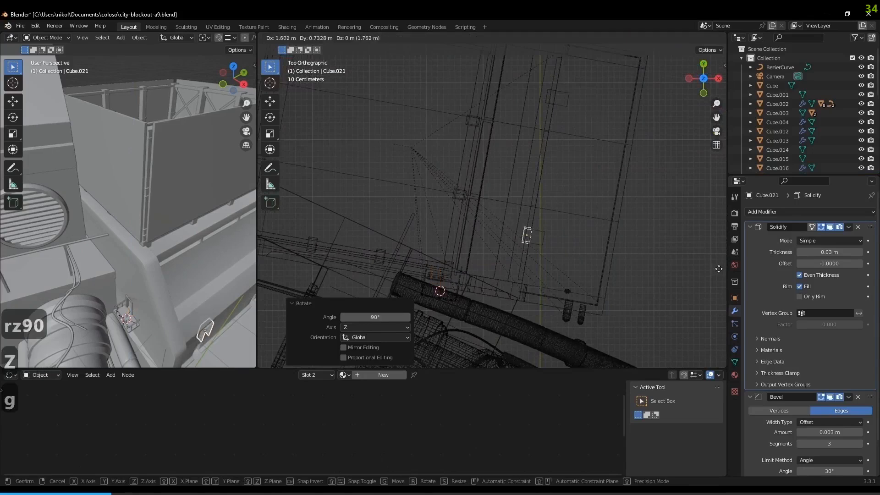
pyautogui.click(718, 268)
pyautogui.keyDown('shift'); pyautogui.moveTo(655, 235); pyautogui.dragTo(611, 290, button='middle'); pyautogui.keyUp('shift')
pyautogui.hotkey('shift', 'd')
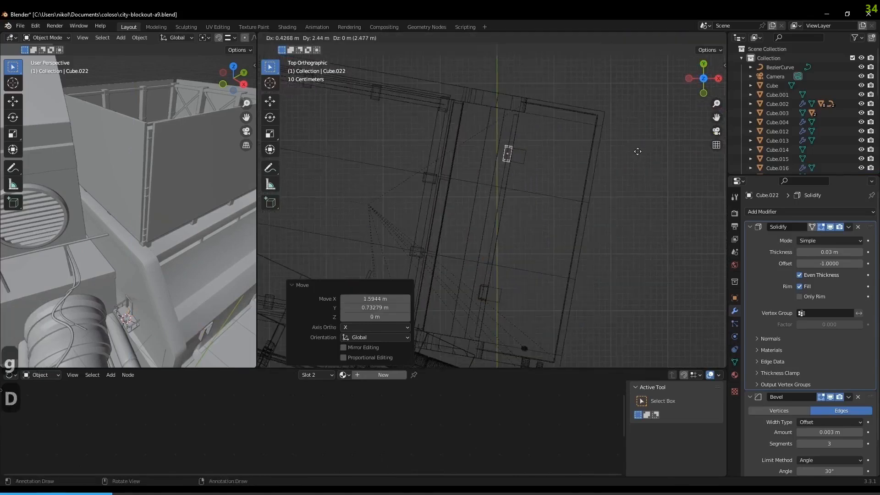
pyautogui.click(637, 152)
# Lower both copied door frames about 0.94 m along Z to the terrace floor
pyautogui.moveTo(638, 152); pyautogui.dragTo(447, 143, button='middle')
pyautogui.hotkey('shift', 'z')
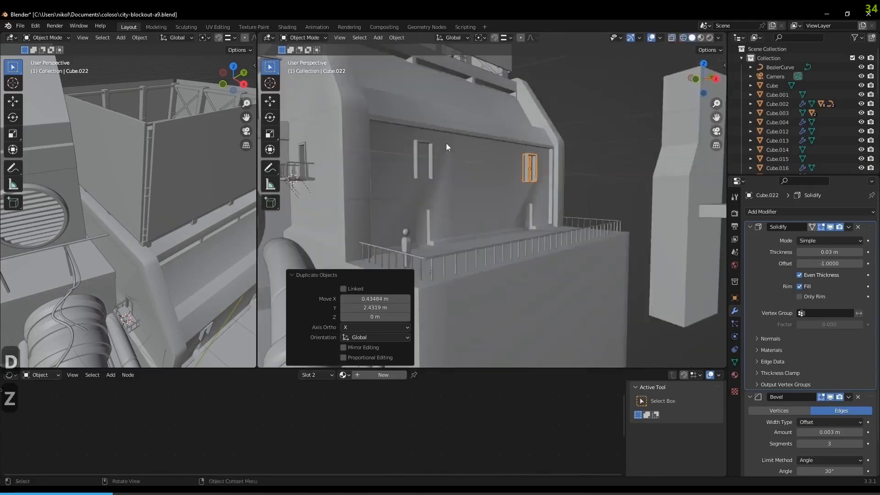
pyautogui.keyDown('shift'); pyautogui.click(427, 158); pyautogui.keyUp('shift')
pyautogui.press('g')
pyautogui.press('z')
pyautogui.click(611, 216)
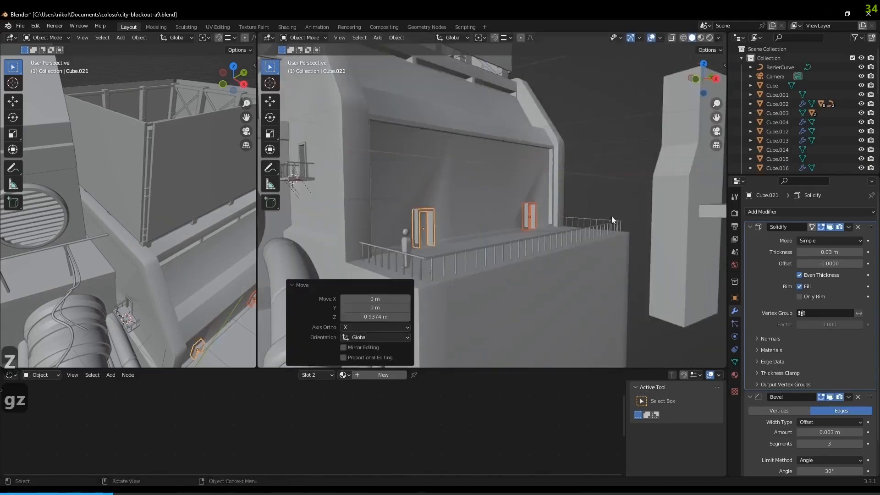
# Move both terrace door frames about 0.048 m along their local Y axis
pyautogui.moveTo(611, 216); pyautogui.dragTo(590, 257, button='middle')
pyautogui.press('g')
pyautogui.press('x')
pyautogui.press('x')
pyautogui.press('y')
pyautogui.press('y')
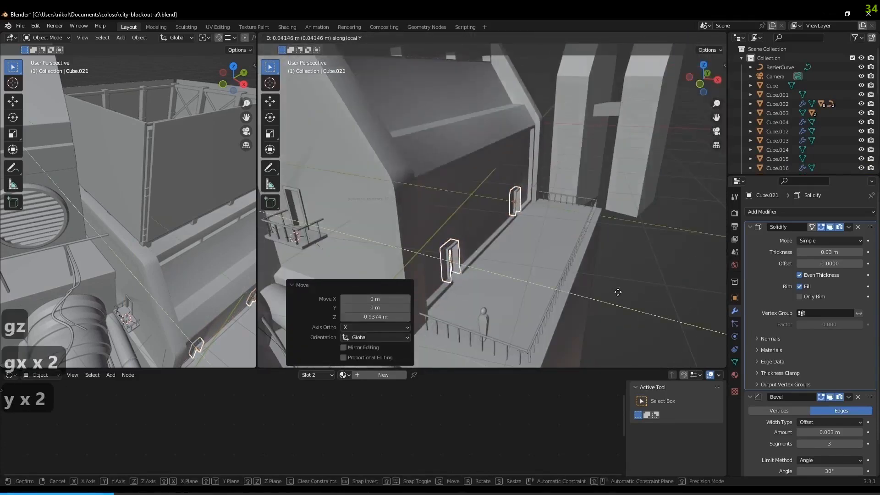
pyautogui.click(586, 263)
pyautogui.moveTo(586, 263); pyautogui.dragTo(515, 243, button='middle')
pyautogui.scroll(3, 515, 242)
pyautogui.press('KP_0')
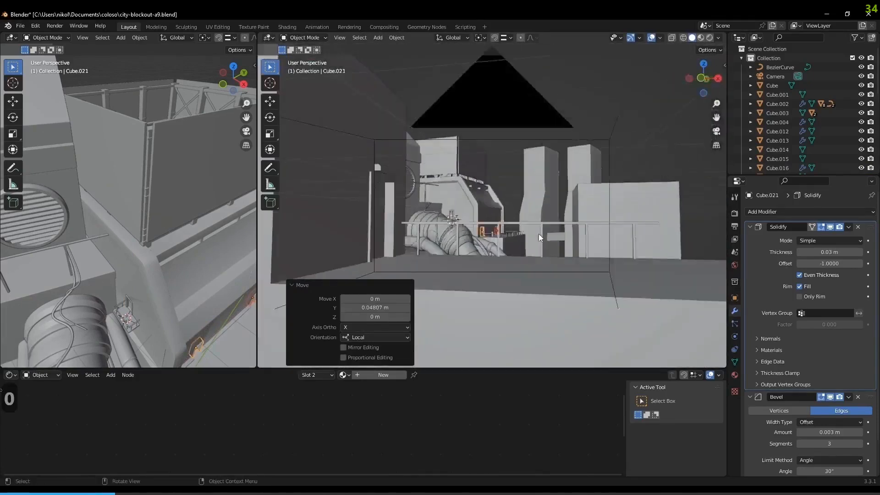
pyautogui.moveTo(562, 281); pyautogui.dragTo(479, 255, button='middle')
pyautogui.press('Tab')
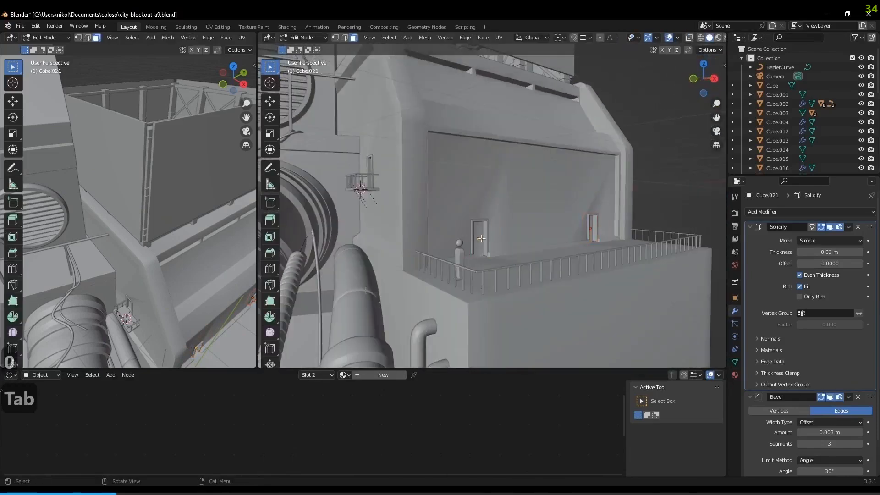
pyautogui.press('3')
pyautogui.scroll(3, 478, 240)
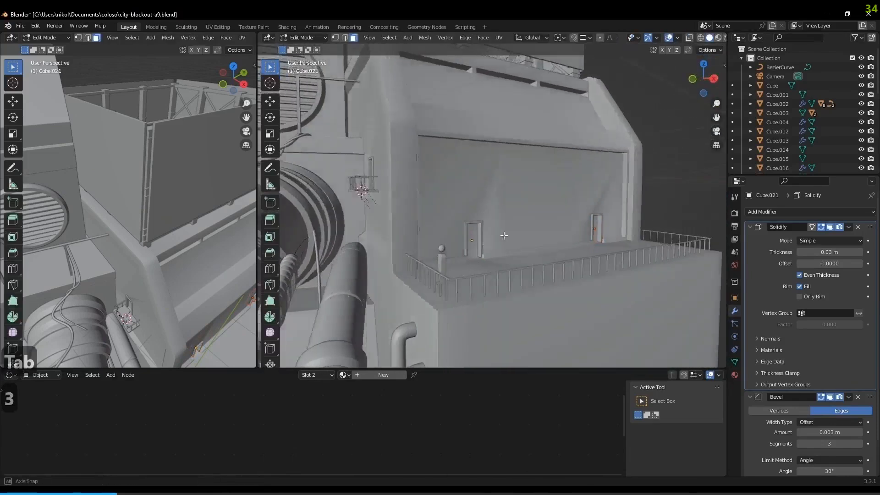
pyautogui.press('Tab')
# In the building mesh, move the inner face of the nearer terrace doorway about 0.45 m along local Y
pyautogui.click(497, 212)
pyautogui.press('Tab')
pyautogui.click(458, 250)
pyautogui.press('KP_0')
pyautogui.press('g')
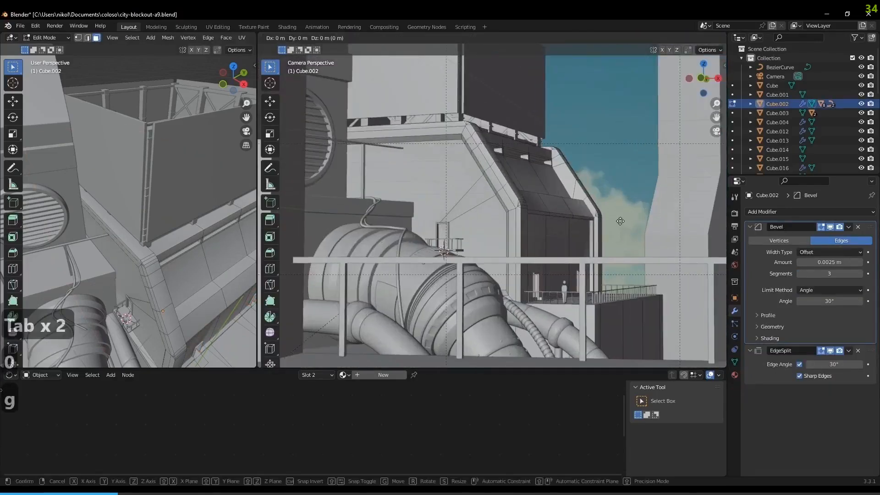
pyautogui.press('y')
pyautogui.press('y')
pyautogui.click(628, 225)
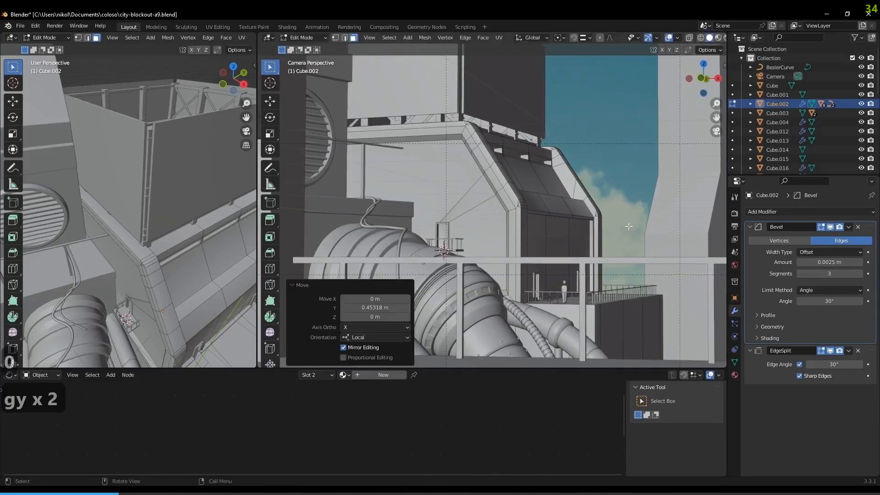
pyautogui.press('Tab')
# Select the large block building beside the background towers and apply its scale
pyautogui.scroll(-5, 617, 218)
pyautogui.scroll(4, 527, 196)
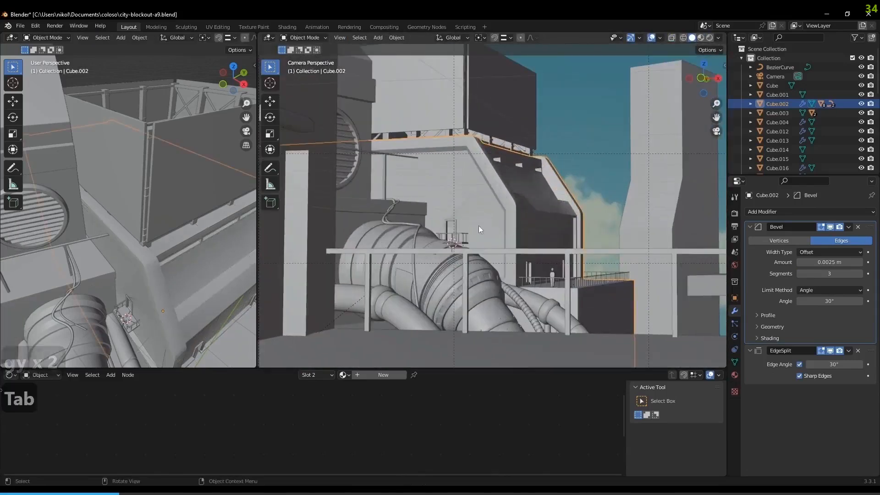
pyautogui.scroll(-3, 605, 238)
pyautogui.click(593, 224)
pyautogui.scroll(2, 570, 264)
pyautogui.press('Tab')
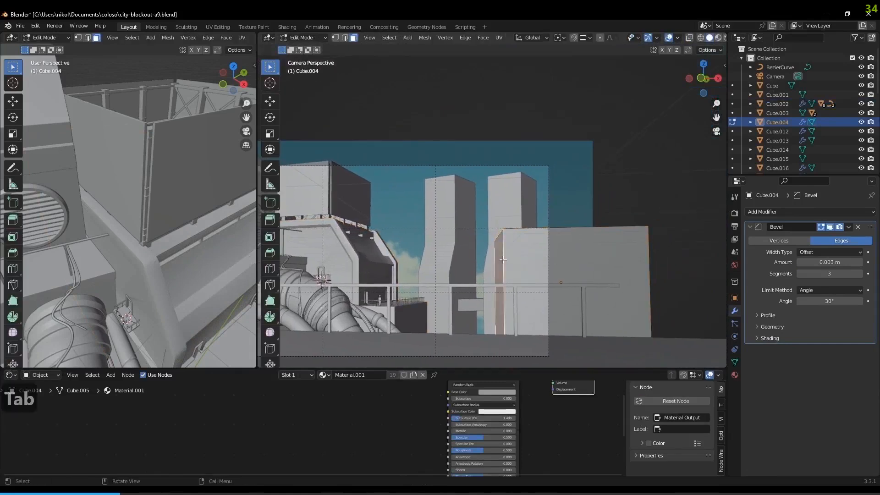
pyautogui.press('2')
pyautogui.press('Tab')
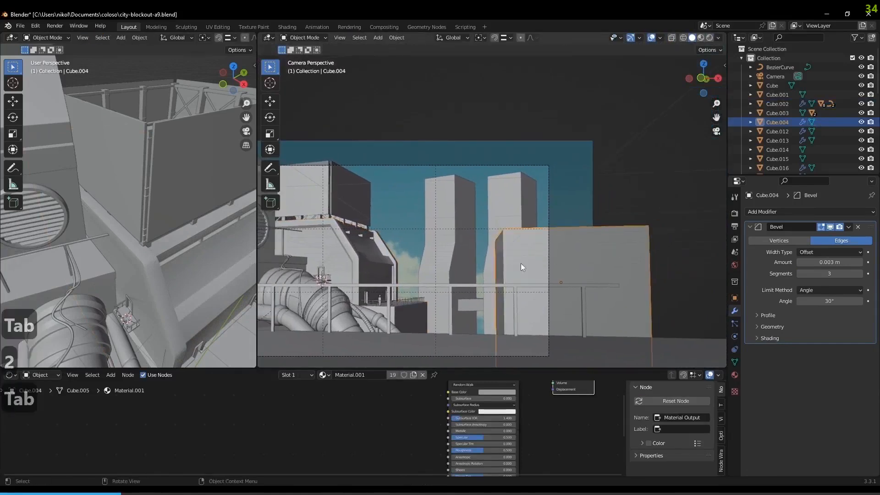
pyautogui.hotkey('ctrl', 'a')
pyautogui.click(520, 263)
# Bevel the large block's vertical corner edge facing the camera to a width of about 0.53 m
pyautogui.press('Tab')
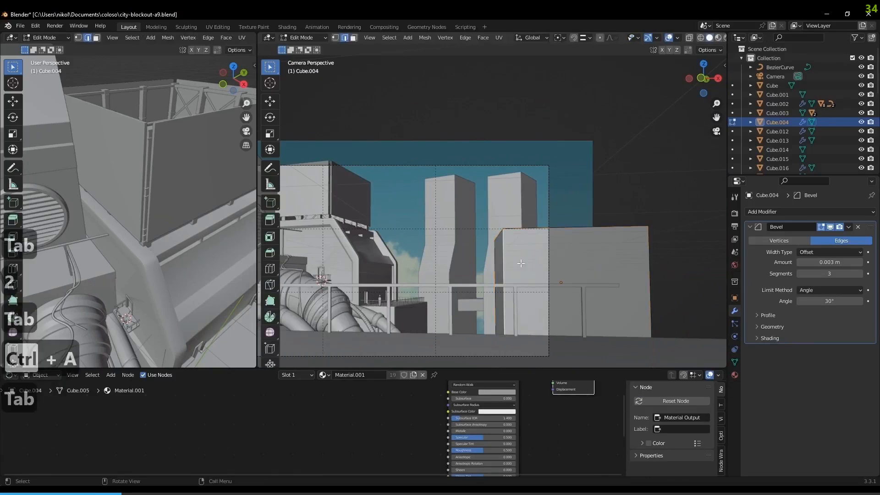
pyautogui.hotkey('ctrl', 'b')
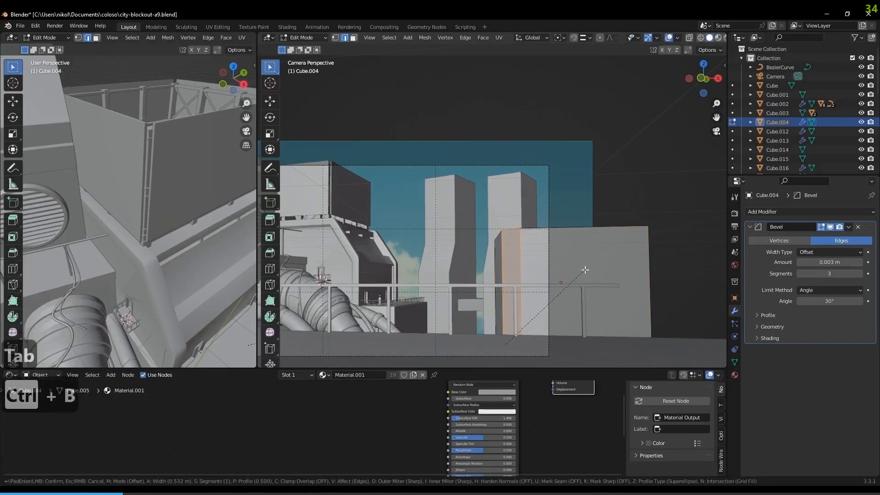
pyautogui.click(584, 270)
# Add one horizontal loop cut around the block and raise it about 3.2 m along Z to mark off a top band
pyautogui.hotkey('ctrl', 'r')
pyautogui.click(587, 263)
pyautogui.rightClick(587, 263)
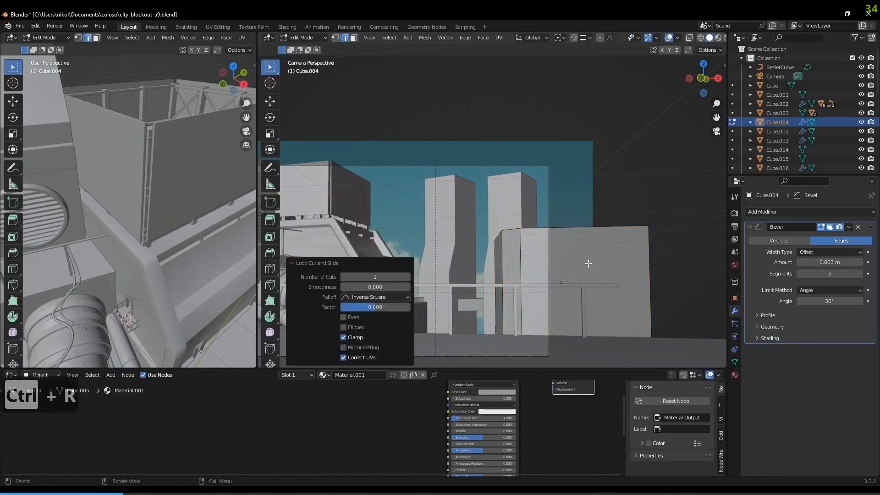
pyautogui.press('g')
pyautogui.press('z')
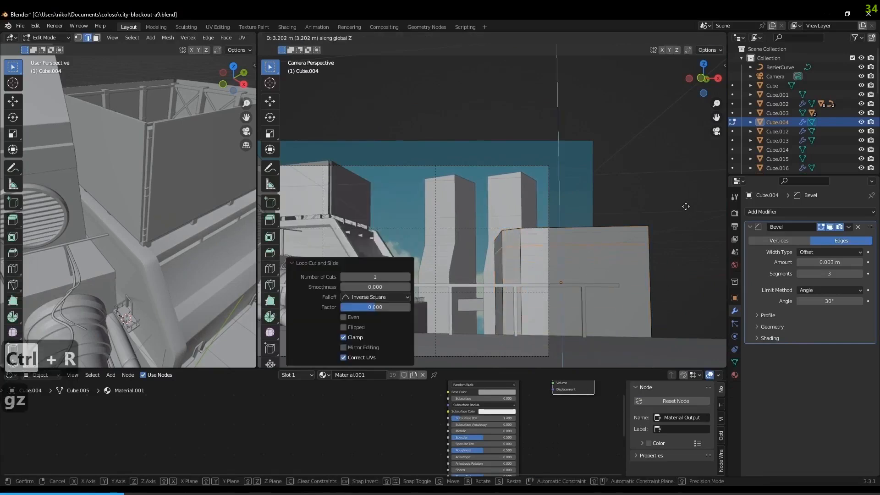
pyautogui.press('3')
pyautogui.press('Return')
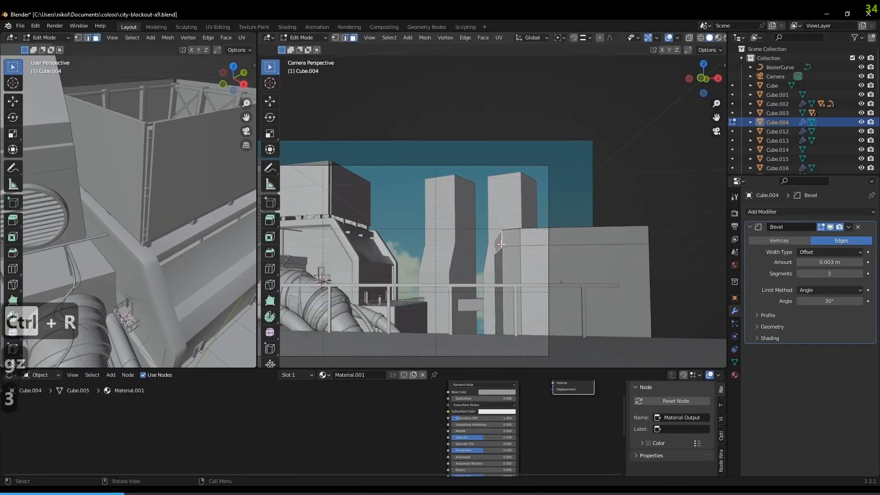
# Extrude the faces of the block's top band slightly outward to form a protruding rim
pyautogui.keyDown('alt'); pyautogui.click(499, 244); pyautogui.keyUp('alt')
pyautogui.moveTo(538, 239); pyautogui.dragTo(548, 278, button='middle')
pyautogui.press('e')
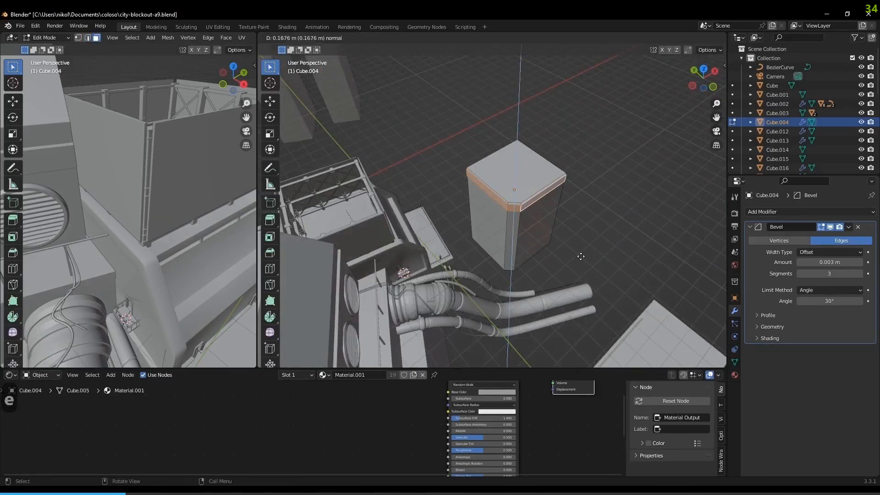
pyautogui.click(580, 257)
pyautogui.moveTo(571, 247); pyautogui.dragTo(533, 202, button='middle')
pyautogui.hotkey('ctrl', 'z')
pyautogui.moveTo(581, 259); pyautogui.dragTo(604, 277, button='middle')
pyautogui.press('e')
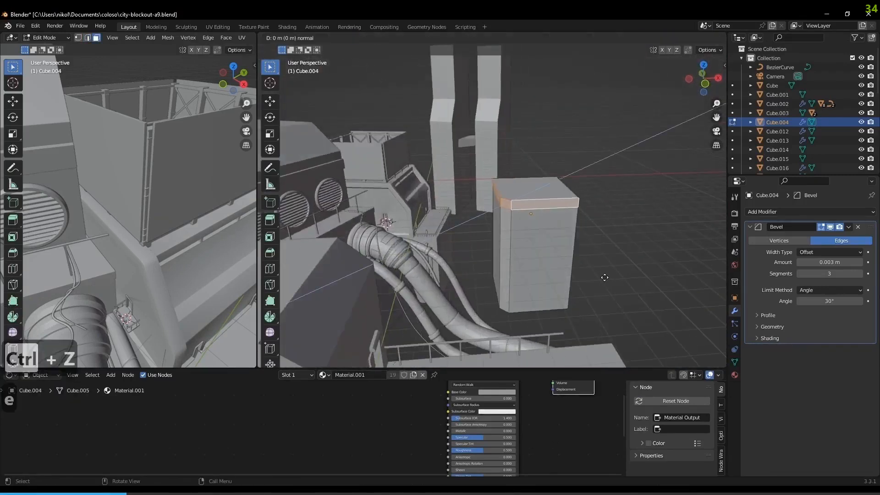
pyautogui.click(603, 277)
# Enable snapping and move the rim's end edge on the front side about 0.075 m along X
pyautogui.moveTo(603, 278); pyautogui.dragTo(540, 267, button='middle')
pyautogui.press('2')
pyautogui.scroll(1, 545, 242)
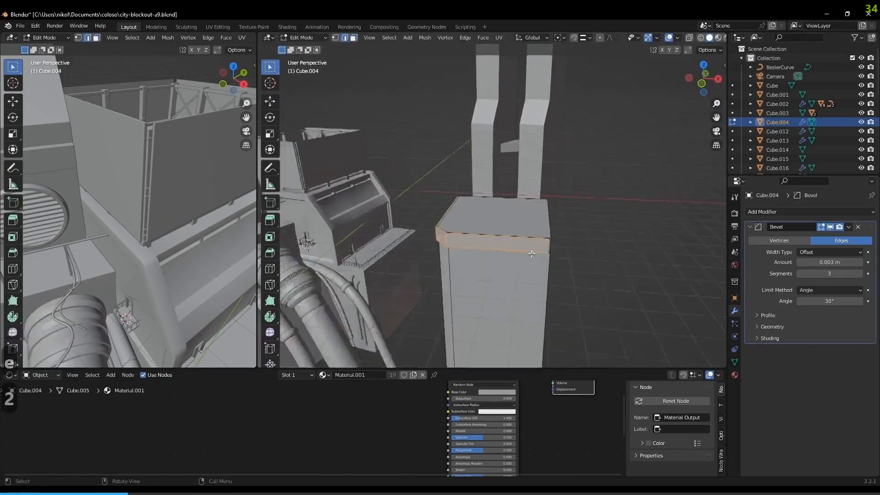
pyautogui.scroll(1, 531, 253)
pyautogui.keyDown('alt'); pyautogui.click(560, 259); pyautogui.keyUp('alt')
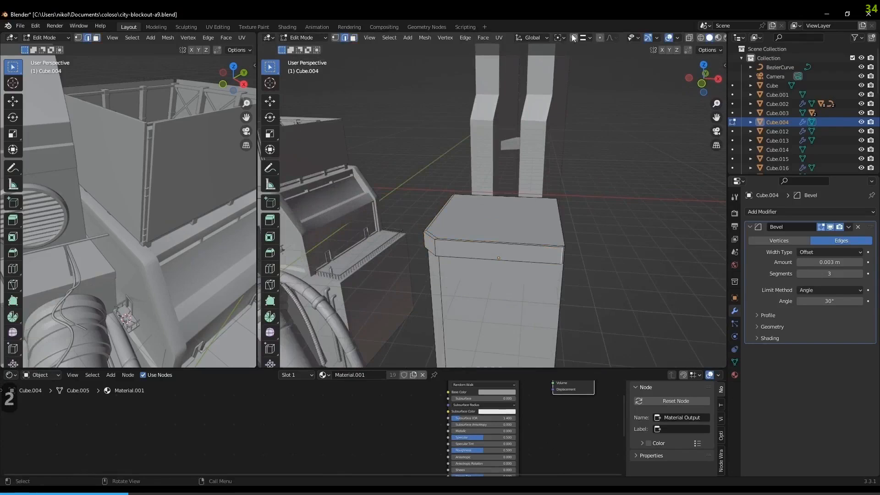
pyautogui.press('g')
pyautogui.press('x')
pyautogui.click(556, 253)
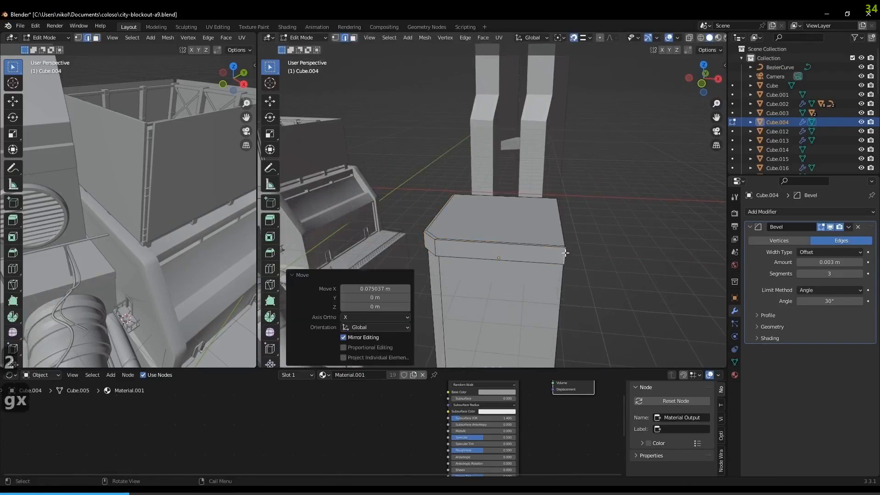
# Move the rim's end edge on the block's adjacent side about 0.075 m along Y
pyautogui.moveTo(557, 254); pyautogui.dragTo(456, 217, button='middle')
pyautogui.click(394, 240)
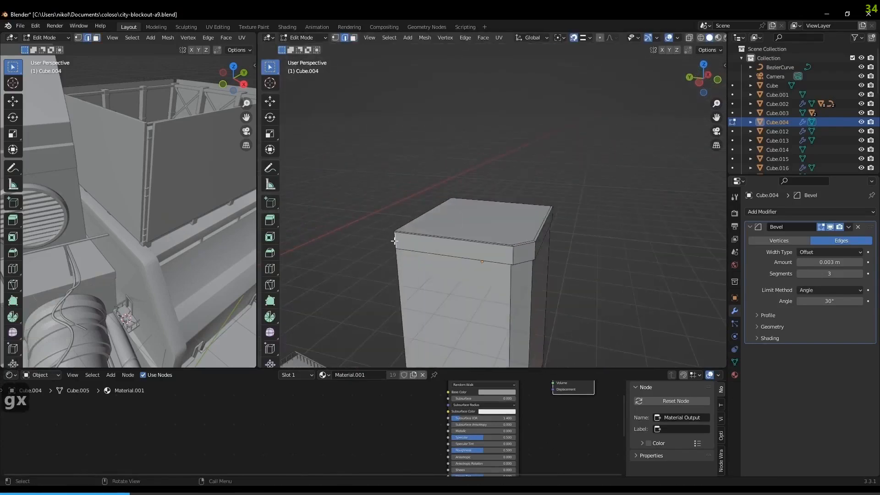
pyautogui.press('g')
pyautogui.press('y')
pyautogui.click(394, 240)
# Through the camera view, move the rim's face nearest the background towers slightly inward along X
pyautogui.press('KP_0')
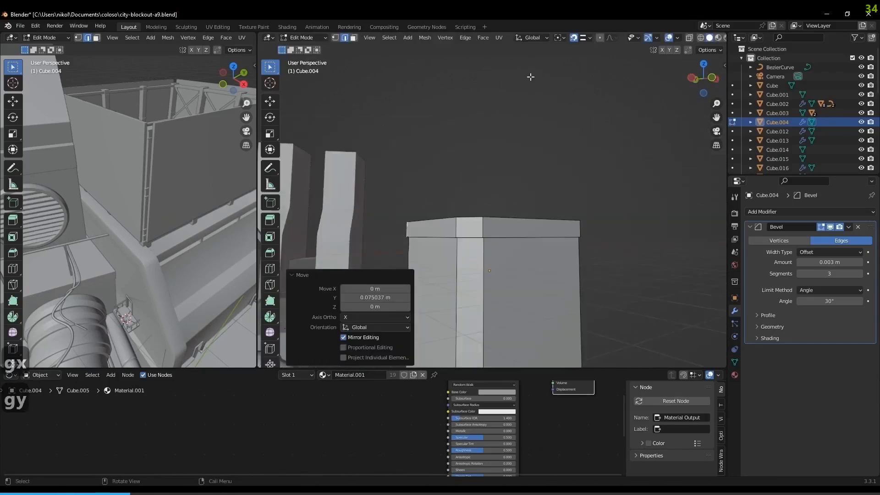
pyautogui.press('Tab')
pyautogui.scroll(6, 617, 226)
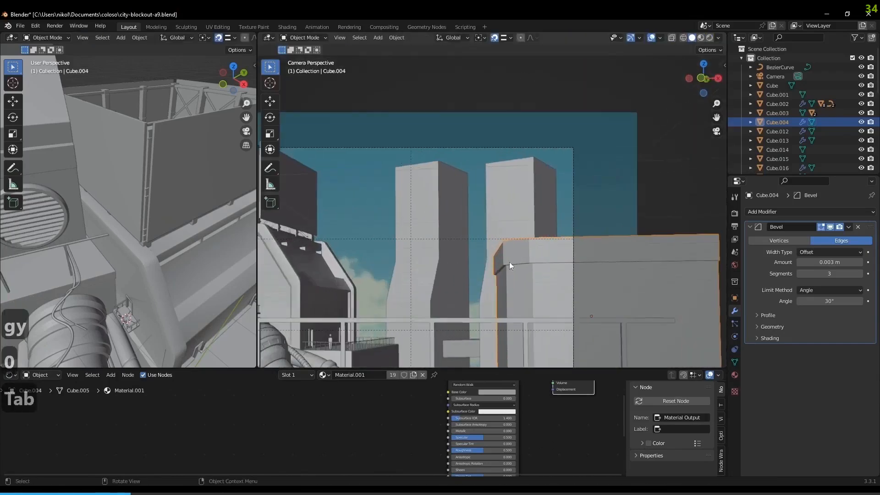
pyautogui.scroll(2, 479, 202)
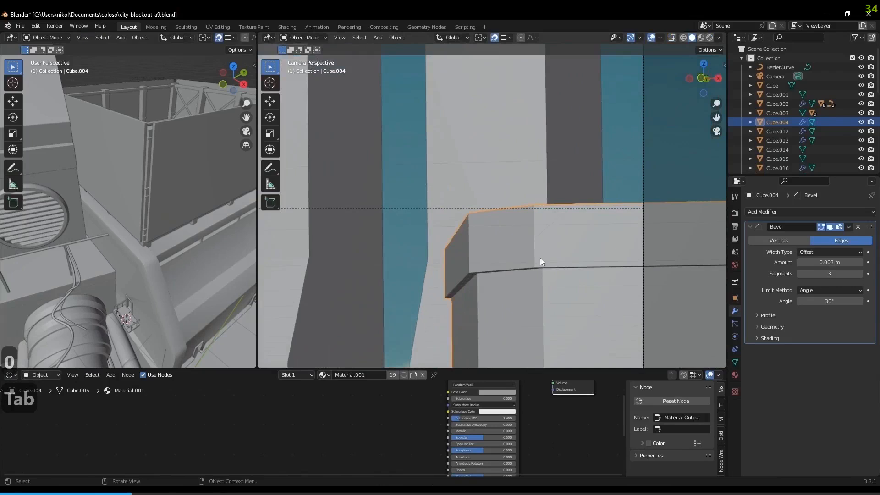
pyautogui.press('Tab')
pyautogui.press('3')
pyautogui.click(462, 255)
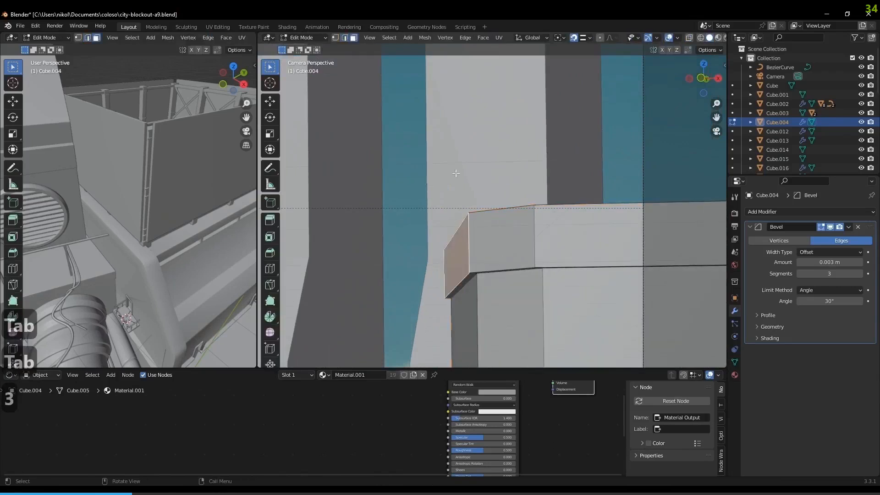
pyautogui.press('g')
pyautogui.press('y')
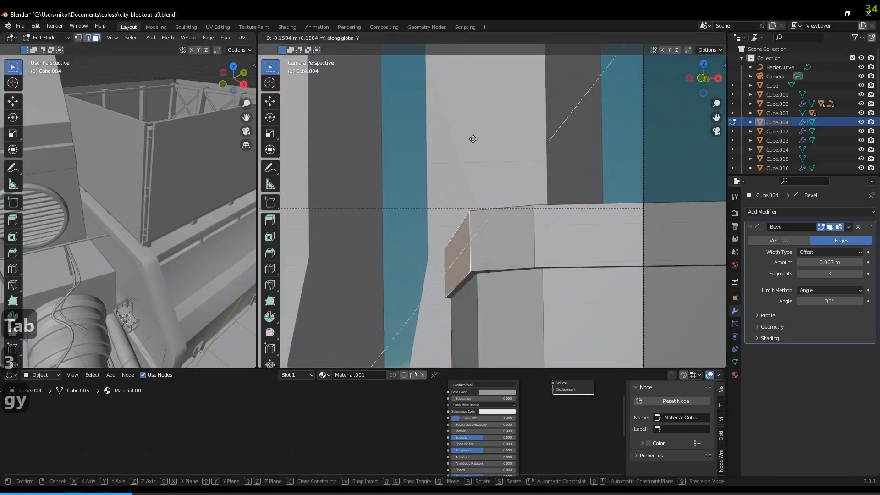
pyautogui.press('x')
pyautogui.click(473, 139)
pyautogui.press('Tab')
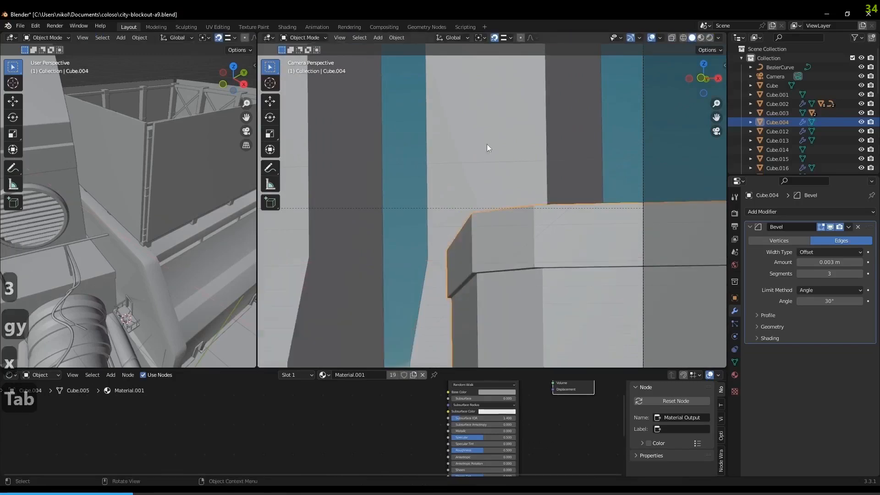
# Place the 3D cursor on the block's roof, add a 2 m cube there and scale it up
pyautogui.scroll(-6, 487, 148)
pyautogui.keyDown('shift'); pyautogui.moveTo(574, 230); pyautogui.dragTo(516, 296, button='middle'); pyautogui.keyUp('shift')
pyautogui.scroll(-3, 522, 278)
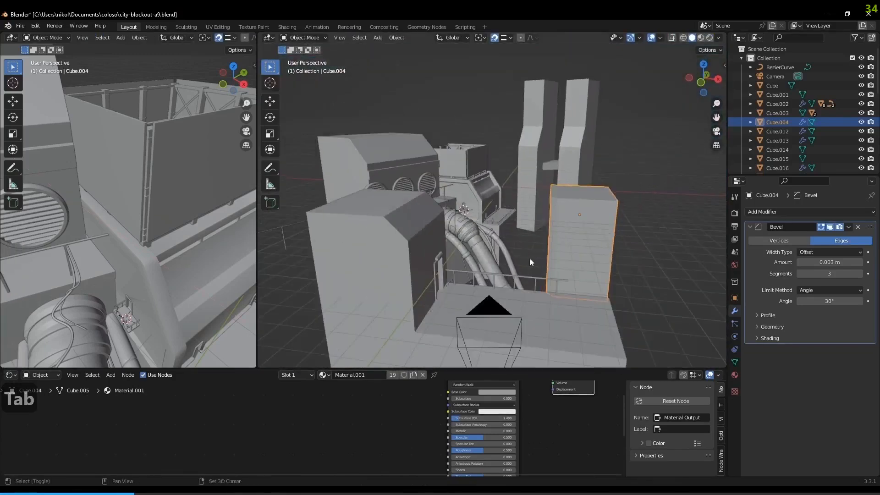
pyautogui.keyDown('shift'); pyautogui.moveTo(559, 246); pyautogui.dragTo(541, 249, button='middle'); pyautogui.keyUp('shift')
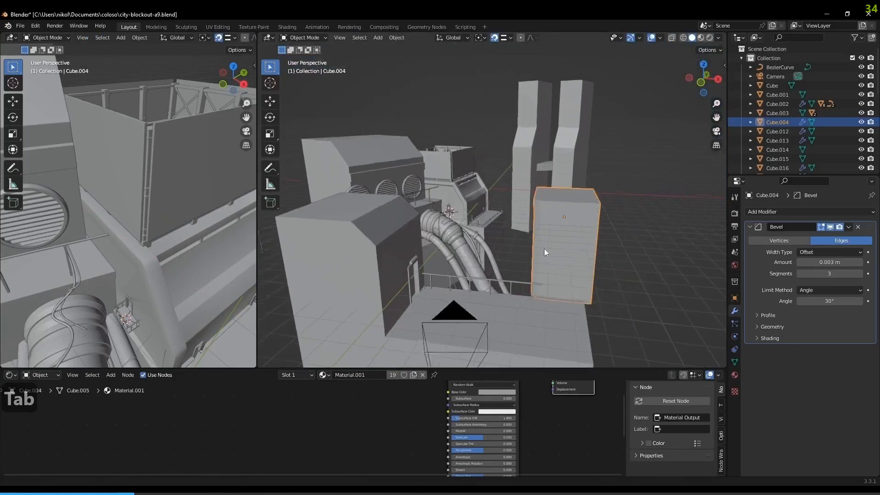
pyautogui.keyDown('shift'); pyautogui.rightClick(565, 194); pyautogui.keyUp('shift')
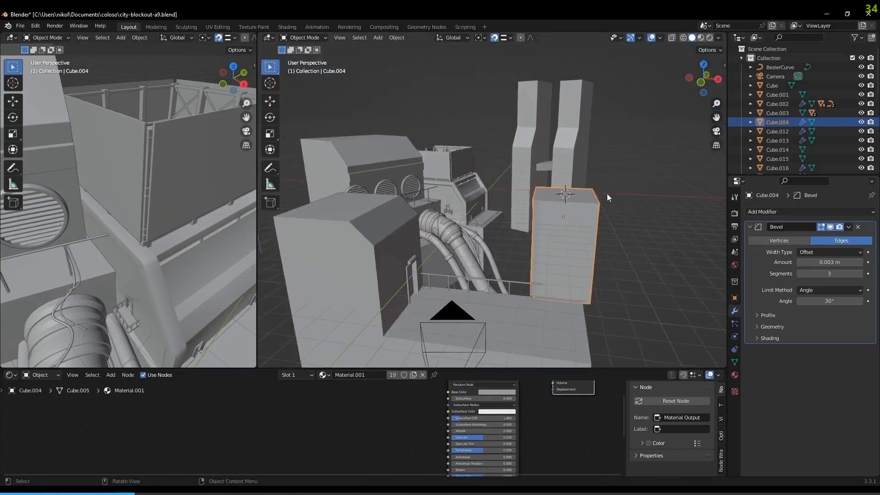
pyautogui.hotkey('shift', 'a')
pyautogui.moveTo(607, 194)
pyautogui.click(648, 201)
pyautogui.keyDown('shift'); pyautogui.moveTo(647, 202); pyautogui.dragTo(601, 217, button='middle'); pyautogui.keyUp('shift')
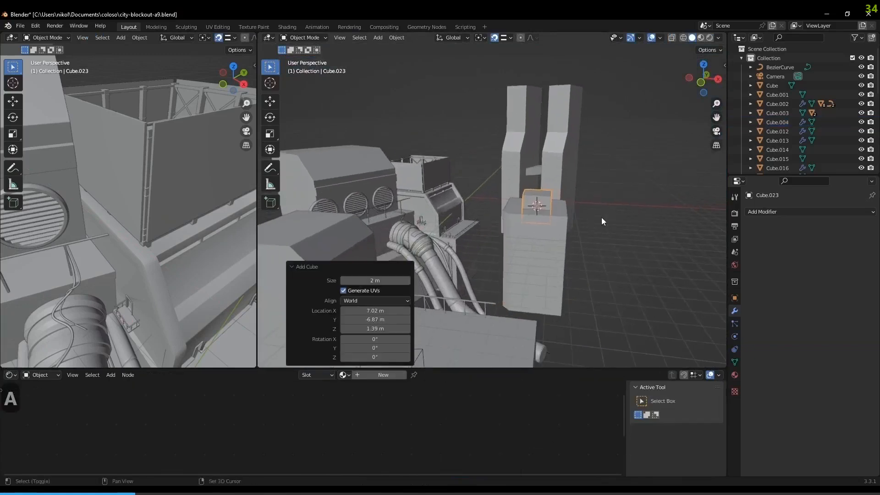
pyautogui.press('s')
pyautogui.click(585, 236)
# Bevel the roof cube's upper edge on the towers' side to a width of about 0.396 m
pyautogui.press('Tab')
pyautogui.moveTo(547, 185)
pyautogui.mouseDown(button='middle')
pyautogui.moveTo(555, 183)
pyautogui.moveTo(532, 186)
pyautogui.mouseUp(button='middle')
pyautogui.click(515, 186)
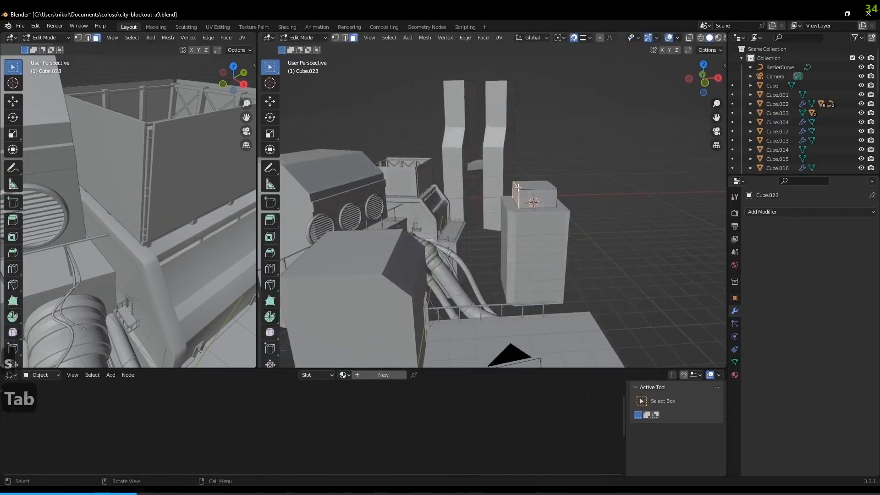
pyautogui.press('2')
pyautogui.hotkey('ctrl', 'b')
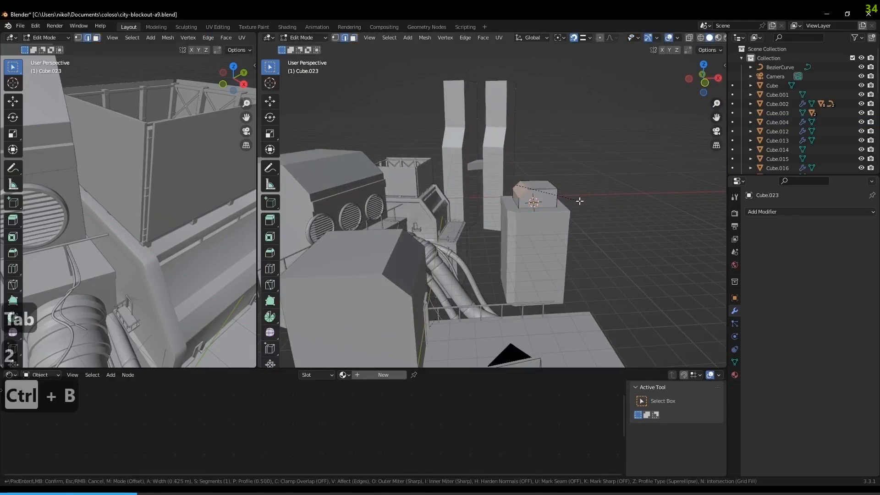
pyautogui.click(579, 201)
pyautogui.press('KP_0')
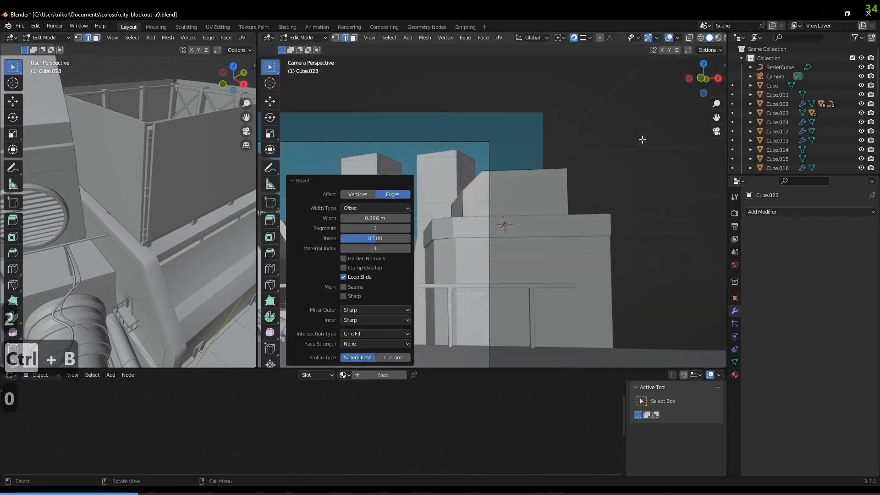
pyautogui.scroll(2, 543, 159)
pyautogui.press('Tab')
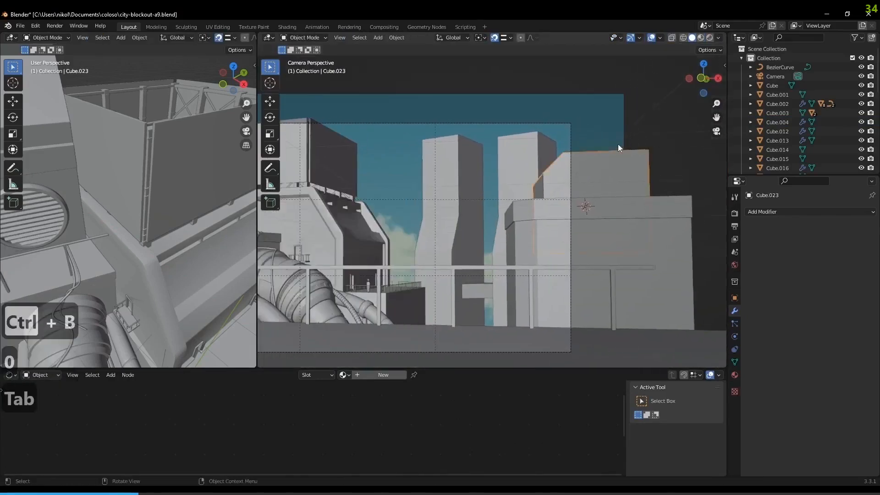
# Reposition the roof box: down about 0.14 m, 0.26 m along X, and up about 0.36 m
pyautogui.press('g')
pyautogui.press('z')
pyautogui.click(623, 138)
pyautogui.press('g')
pyautogui.press('x')
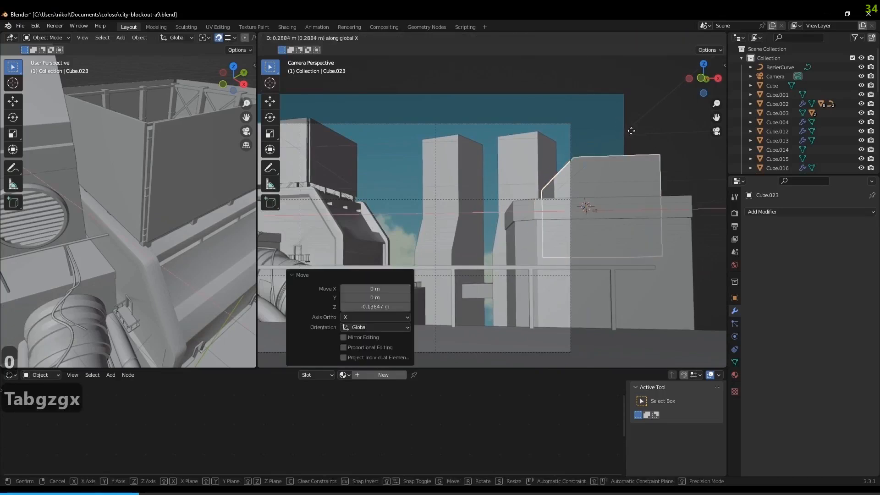
pyautogui.click(631, 134)
pyautogui.press('g')
pyautogui.press('z')
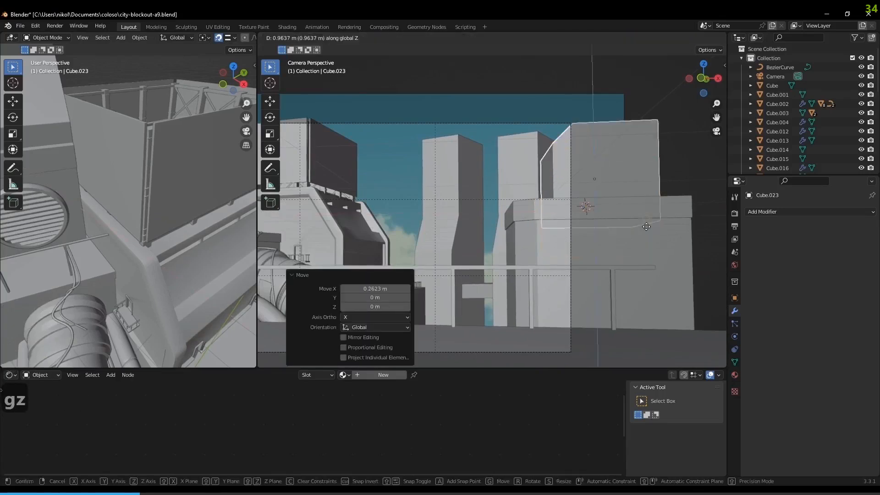
pyautogui.click(693, 170)
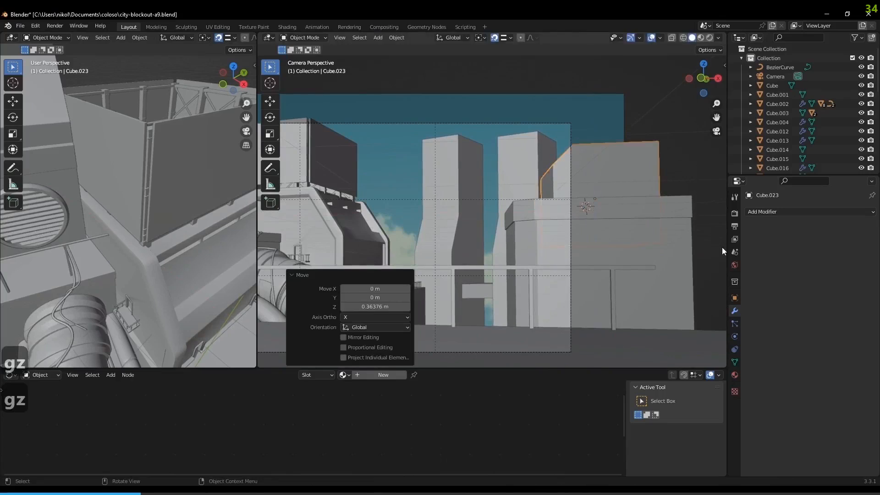
# Scale the roof box to 0.863 and move it about -0.14 m along both X and Z
pyautogui.press('s')
pyautogui.click(707, 238)
pyautogui.press('g')
pyautogui.press('x')
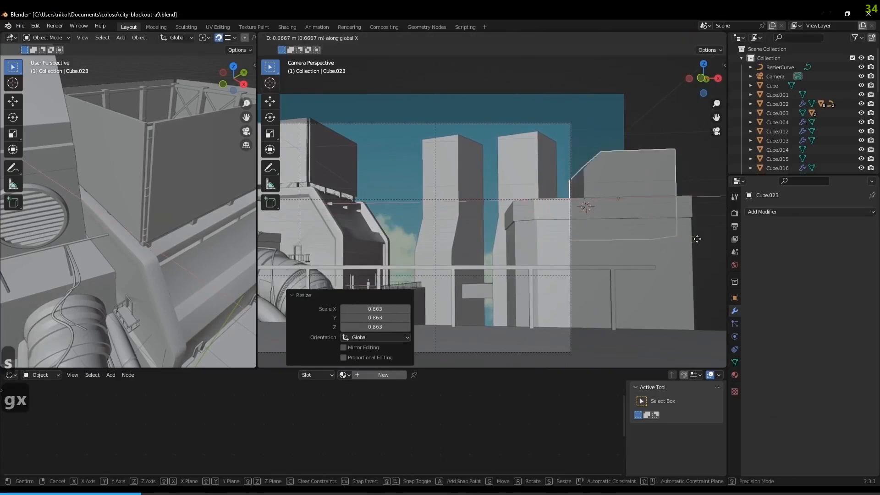
pyautogui.click(697, 182)
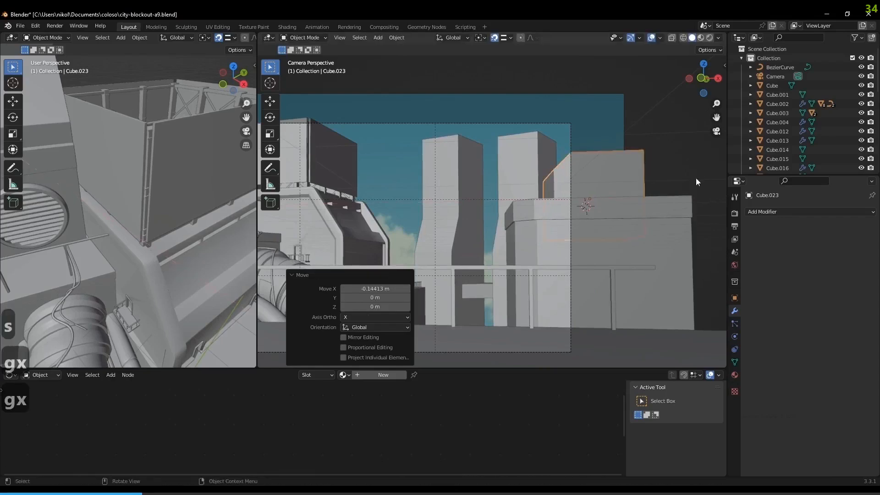
pyautogui.press('g')
pyautogui.press('z')
pyautogui.click(681, 168)
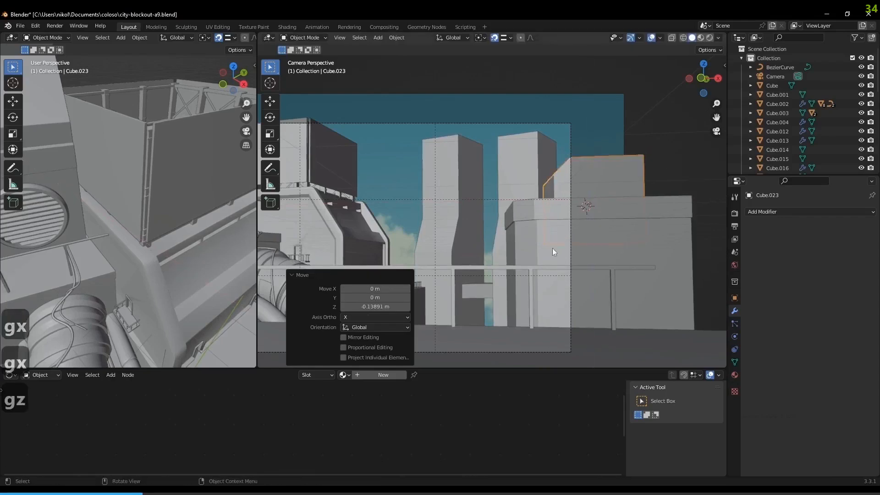
# Add four evenly spaced horizontal loop cuts around the walls of the background block beneath the roof box
pyautogui.click(510, 252)
pyautogui.press('KP_Decimal')
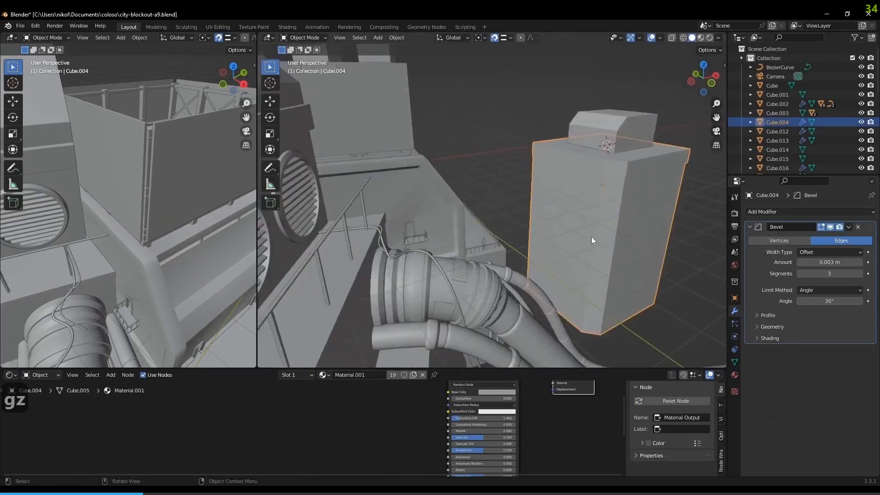
pyautogui.press('Tab')
pyautogui.moveTo(598, 227); pyautogui.dragTo(619, 209, button='middle')
pyautogui.scroll(1, 532, 236)
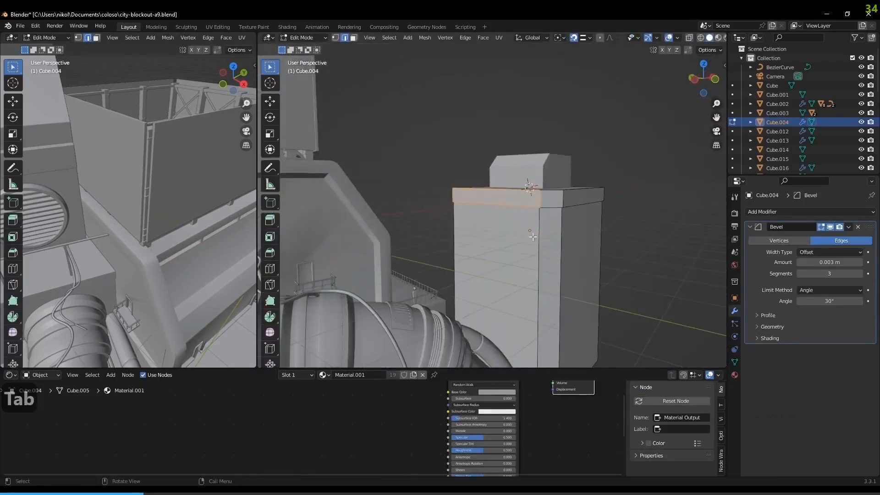
pyautogui.moveTo(532, 236); pyautogui.dragTo(535, 258, button='middle')
pyautogui.hotkey('ctrl', 'r')
pyautogui.scroll(3, 547, 256)
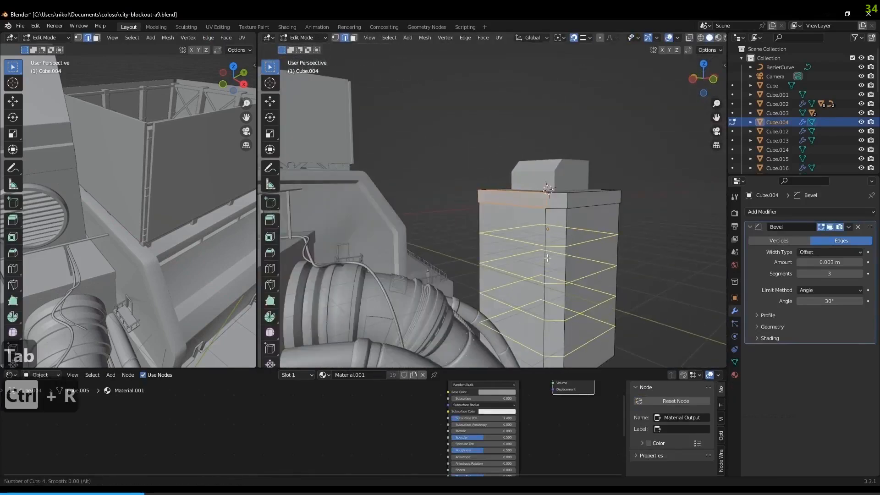
pyautogui.click(548, 258)
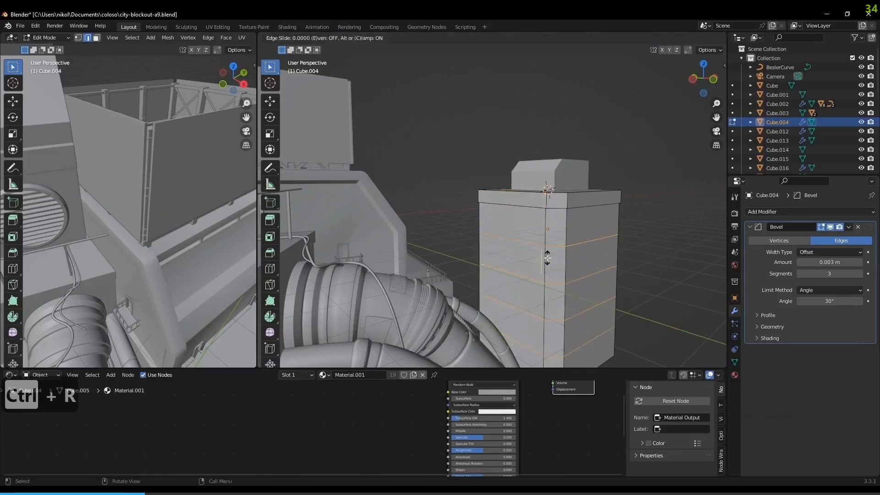
pyautogui.rightClick(547, 257)
pyautogui.moveTo(547, 258); pyautogui.dragTo(526, 229, button='middle')
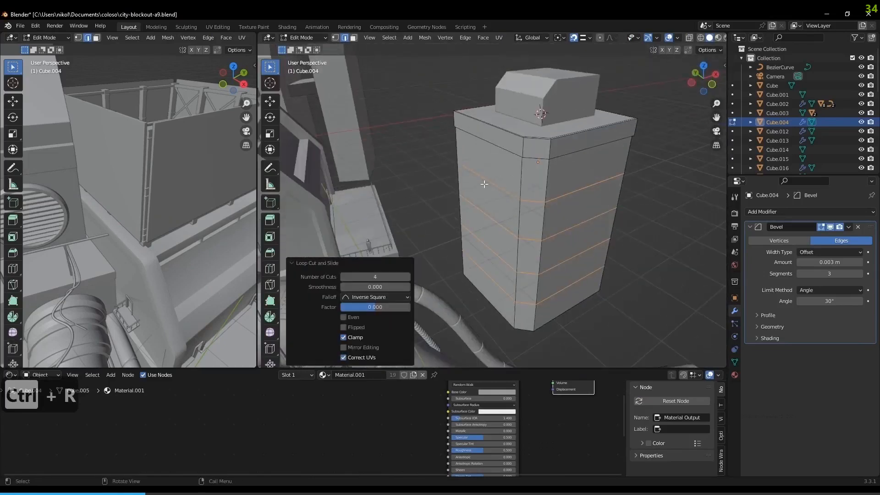
# Add three evenly spaced vertical loop cuts to the block's wall facing the main building
pyautogui.hotkey('ctrl', 'r')
pyautogui.scroll(-1, 497, 187)
pyautogui.click(505, 189)
pyautogui.rightClick(506, 190)
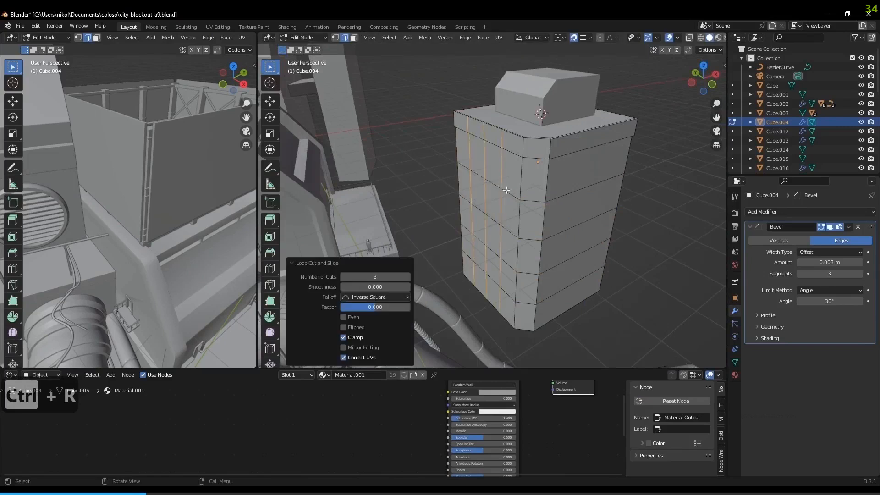
# Bevel the three vertical cuts to a width of about 0.2 m, then select the four horizontal edge loops
pyautogui.moveTo(506, 189); pyautogui.dragTo(549, 203, button='middle')
pyautogui.hotkey('ctrl', 'b')
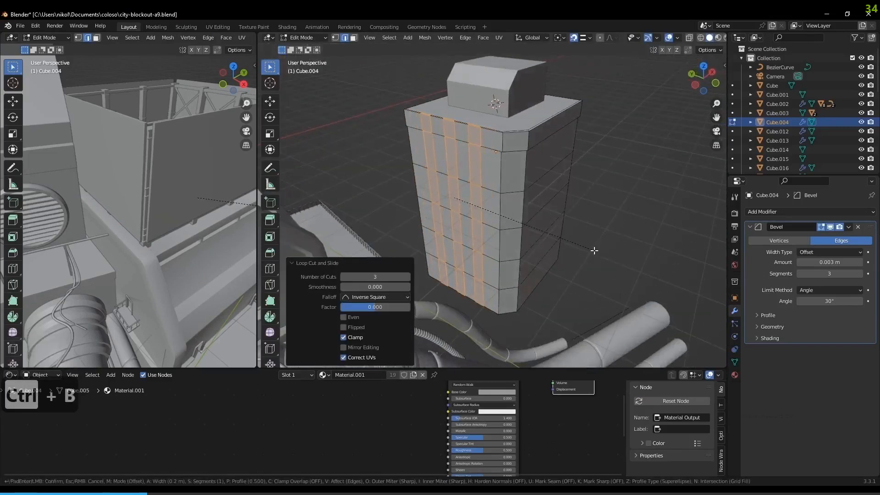
pyautogui.click(593, 251)
pyautogui.moveTo(589, 249); pyautogui.dragTo(508, 246, button='middle')
pyautogui.keyDown('alt'); pyautogui.click(501, 249); pyautogui.keyUp('alt')
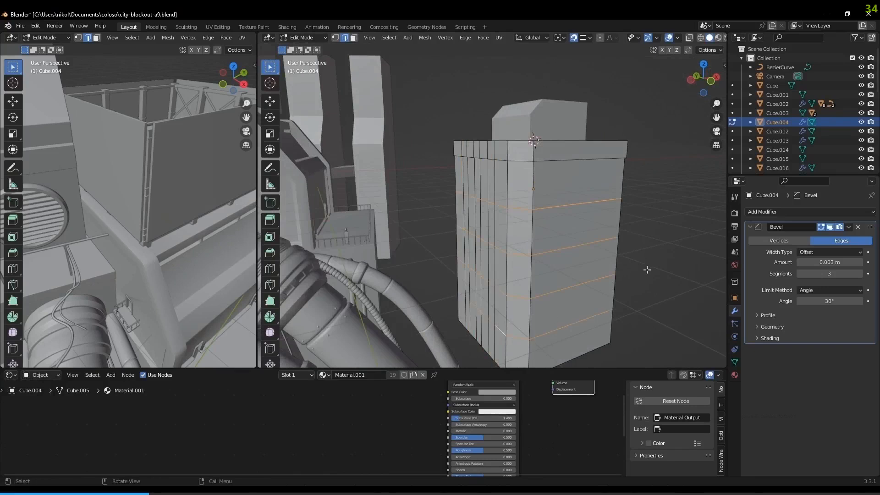
# Try beveling the four horizontal loops to about 0.45 m and select the three window faces in the uppermost band
pyautogui.hotkey('ctrl', 'b')
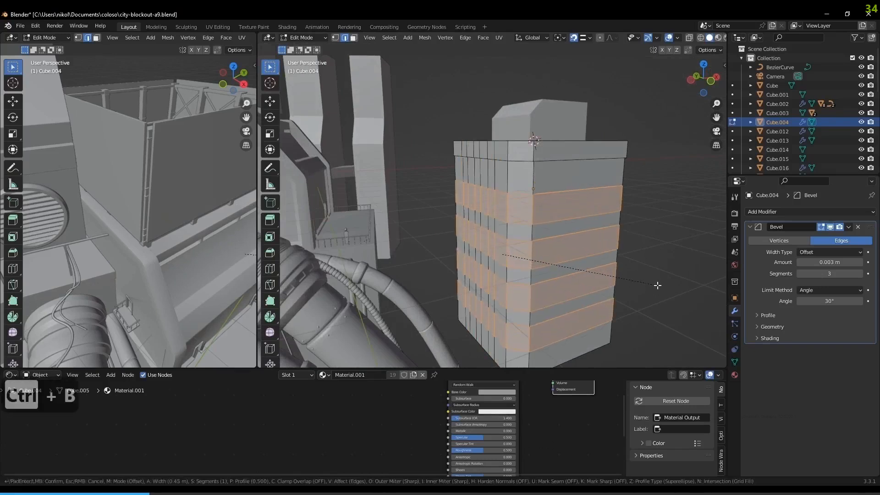
pyautogui.click(657, 285)
pyautogui.moveTo(657, 285); pyautogui.dragTo(541, 228, button='middle')
pyautogui.press('3')
pyautogui.click(470, 217)
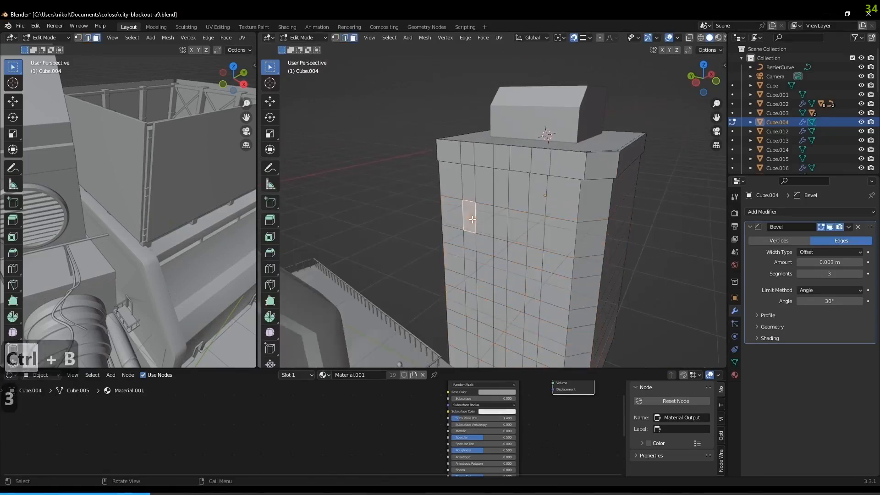
pyautogui.keyDown('shift'); pyautogui.click(503, 225); pyautogui.keyUp('shift')
pyautogui.keyDown('shift'); pyautogui.click(535, 234); pyautogui.keyUp('shift')
pyautogui.moveTo(535, 235); pyautogui.dragTo(539, 192, button='middle')
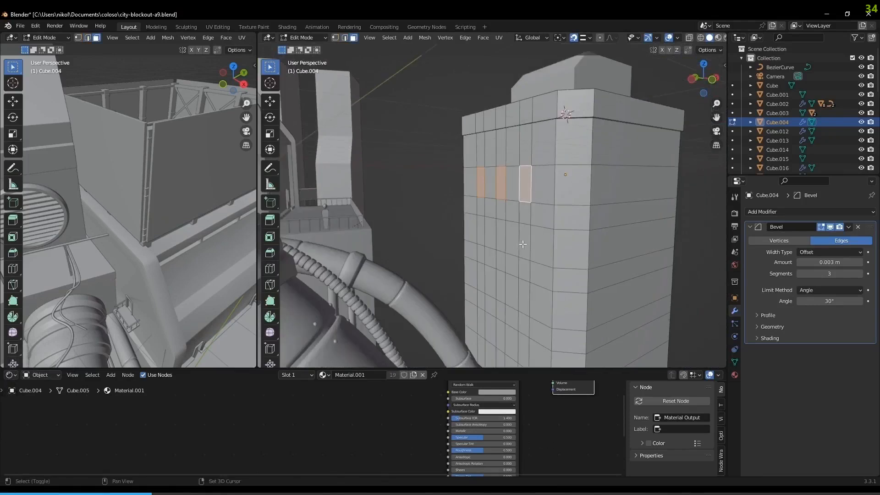
# Undo the window face selections and the bevel of the horizontal loops
pyautogui.hotkey('ctrl', 'z')
pyautogui.hotkey('ctrl', 'z')
pyautogui.hotkey('ctrl', 'z')
pyautogui.hotkey('ctrl', 'z')
pyautogui.hotkey('ctrl', 'z')
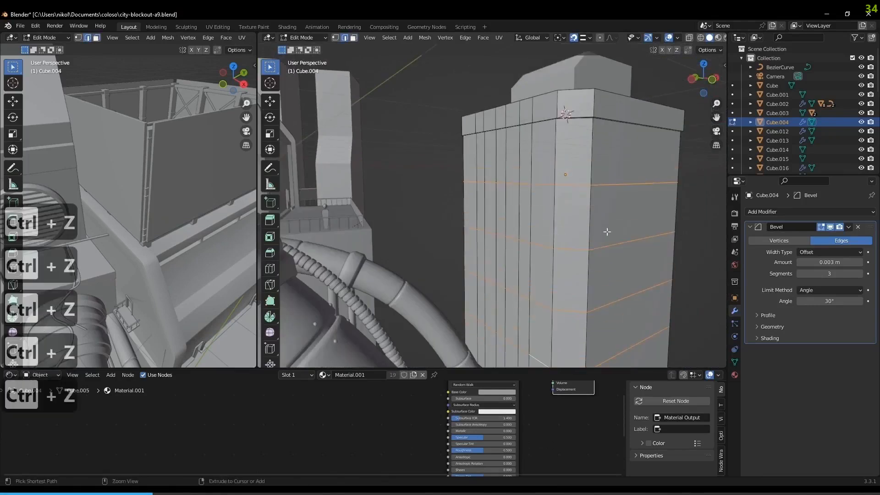
# Bevel the four selected horizontal loops to a width of about 0.335 m
pyautogui.hotkey('ctrl', 'b')
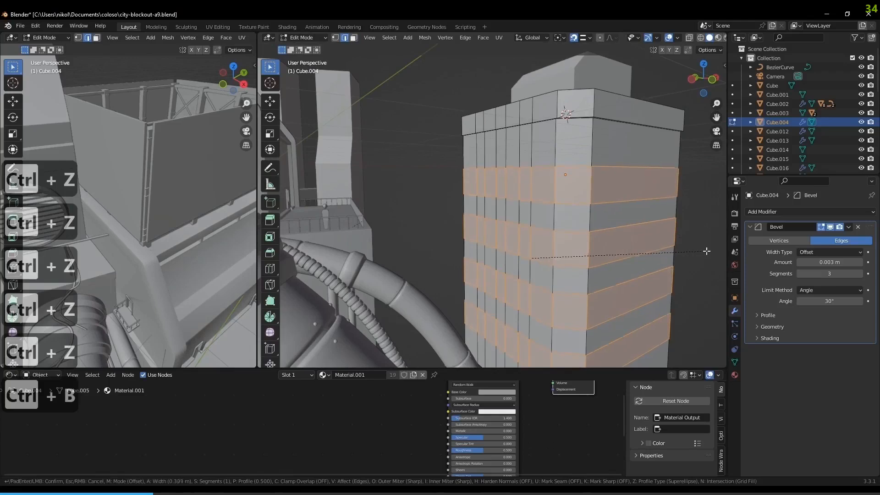
pyautogui.click(704, 251)
pyautogui.moveTo(703, 249); pyautogui.dragTo(559, 167, button='middle')
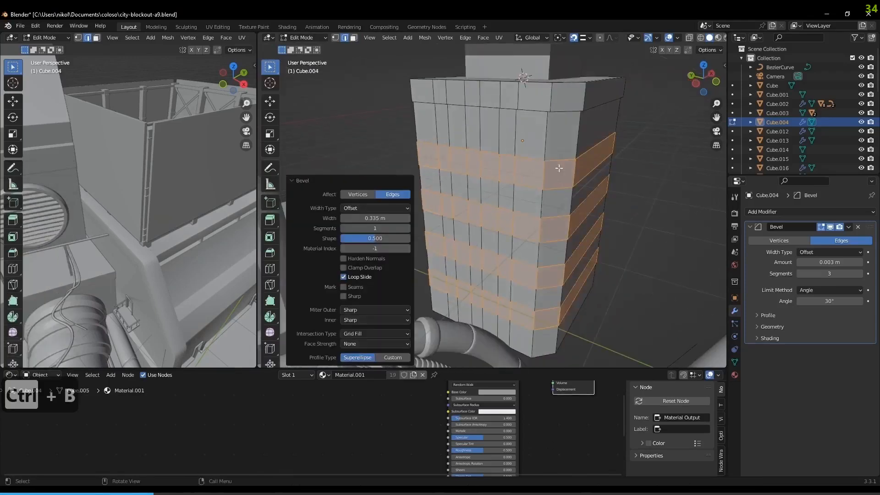
# Select the twelve window faces where the vertical and horizontal bands cross and extrude them about 0.081 m into the wall
pyautogui.press('3')
pyautogui.click(505, 170)
pyautogui.keyDown('shift'); pyautogui.click(473, 163); pyautogui.keyUp('shift')
pyautogui.keyDown('shift'); pyautogui.click(444, 158); pyautogui.keyUp('shift')
pyautogui.keyDown('shift'); pyautogui.click(447, 203); pyautogui.keyUp('shift')
pyautogui.keyDown('shift'); pyautogui.click(475, 212); pyautogui.keyUp('shift')
pyautogui.keyDown('shift'); pyautogui.click(505, 222); pyautogui.keyUp('shift')
pyautogui.keyDown('shift'); pyautogui.click(507, 266); pyautogui.keyUp('shift')
pyautogui.keyDown('shift'); pyautogui.click(476, 256); pyautogui.keyUp('shift')
pyautogui.keyDown('shift'); pyautogui.click(450, 248); pyautogui.keyUp('shift')
pyautogui.keyDown('shift'); pyautogui.click(452, 286); pyautogui.keyUp('shift')
pyautogui.keyDown('shift'); pyautogui.click(477, 296); pyautogui.keyUp('shift')
pyautogui.keyDown('shift'); pyautogui.click(501, 308); pyautogui.keyUp('shift')
pyautogui.moveTo(501, 307); pyautogui.dragTo(660, 250, button='middle')
pyautogui.press('e')
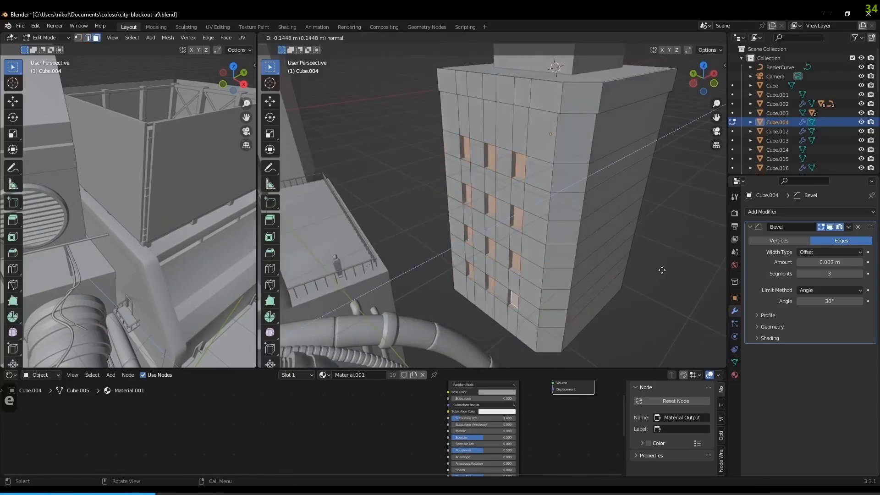
pyautogui.click(659, 268)
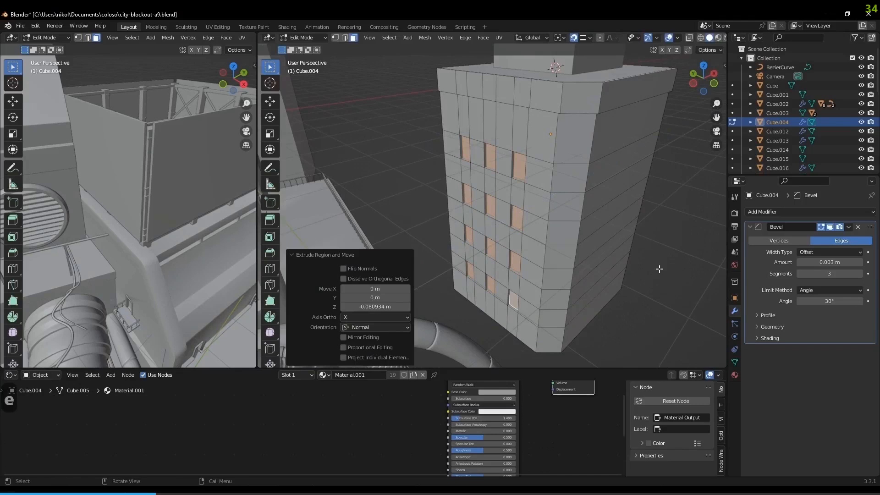
# Inset the twelve recessed window faces individually and extrude the inset faces to form narrow vertical slits
pyautogui.press('Tab')
pyautogui.moveTo(650, 276)
pyautogui.mouseDown(button='middle')
pyautogui.moveTo(625, 229)
pyautogui.moveTo(667, 275)
pyautogui.mouseUp(button='middle')
pyautogui.press('Tab')
pyautogui.press('i')
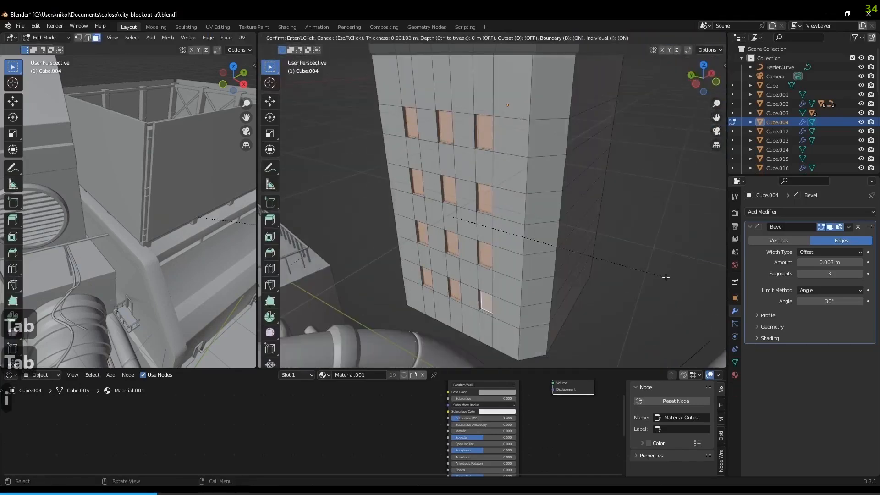
pyautogui.click(665, 277)
pyautogui.press('Tab')
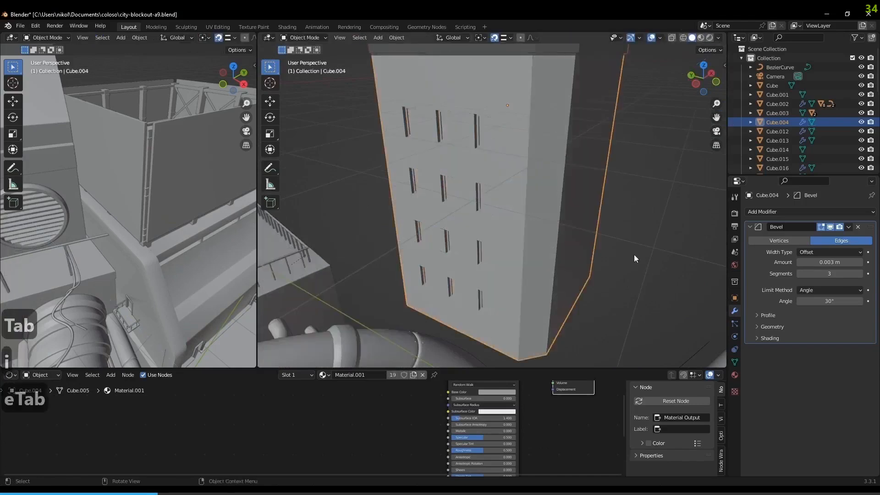
pyautogui.press('Tab')
pyautogui.moveTo(463, 167); pyautogui.dragTo(627, 220, button='middle')
pyautogui.press('Tab')
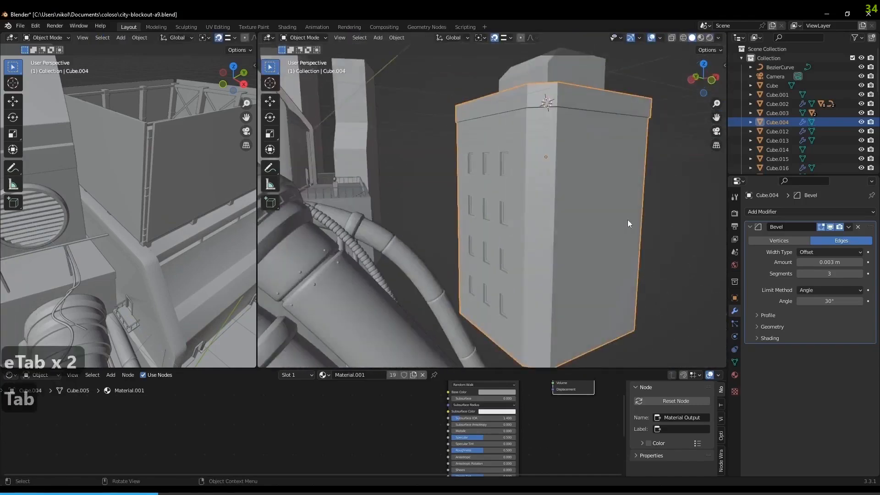
pyautogui.press('KP_0')
pyautogui.scroll(6, 614, 225)
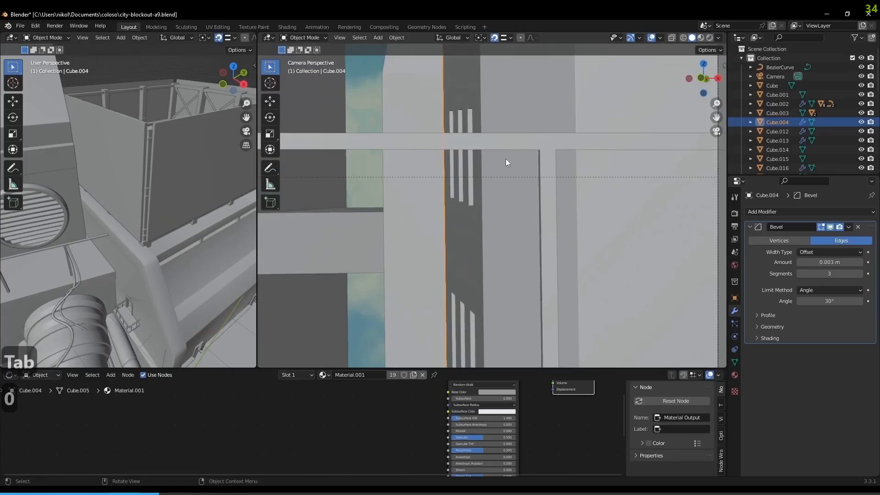
pyautogui.scroll(-5, 499, 163)
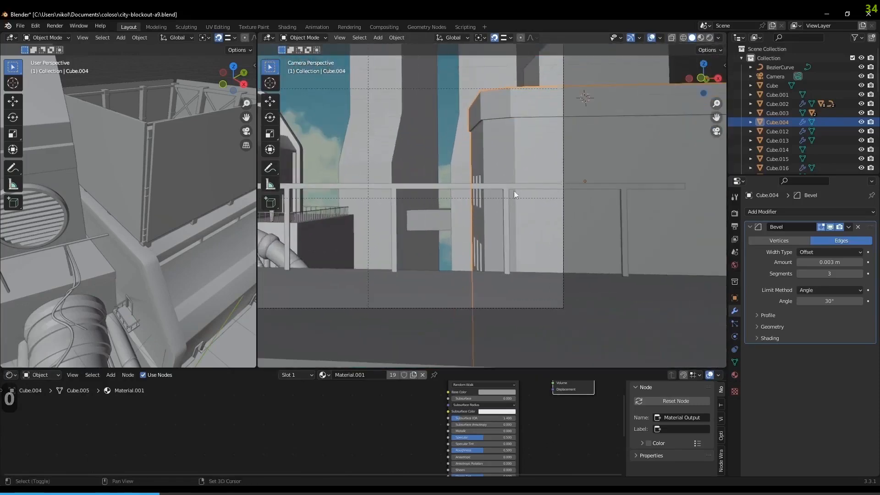
pyautogui.keyDown('shift'); pyautogui.moveTo(529, 198); pyautogui.dragTo(570, 213, button='middle'); pyautogui.keyUp('shift')
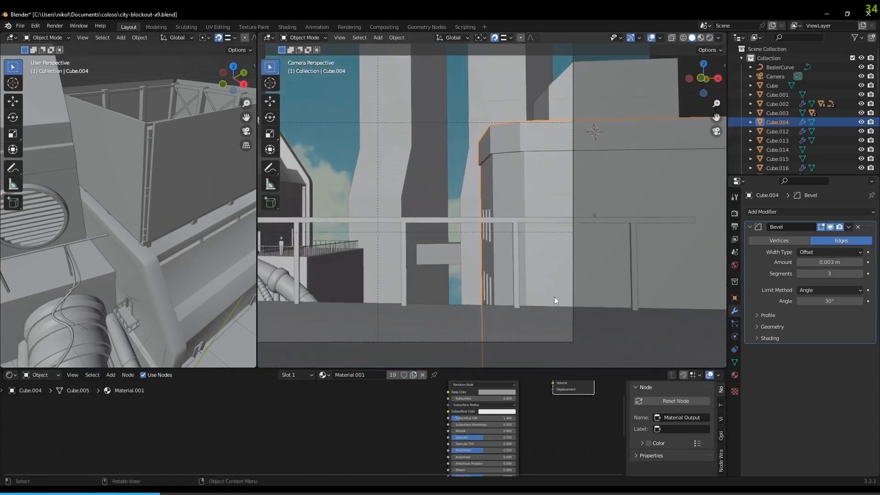
# Add a NURBS path to the scene at the 3D cursor on the block's roof
pyautogui.press('KP_Decimal')
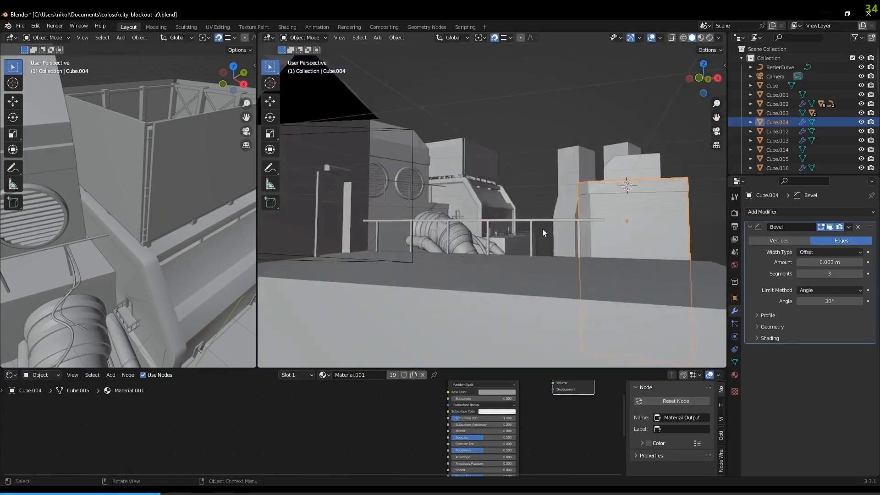
pyautogui.moveTo(542, 229); pyautogui.dragTo(460, 172, button='middle')
pyautogui.scroll(6, 497, 221)
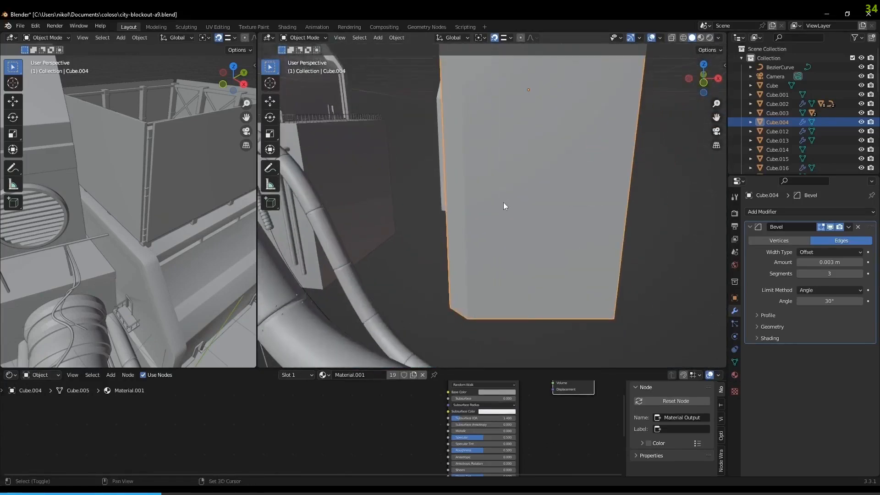
pyautogui.hotkey('shift', 'a')
pyautogui.moveTo(504, 206)
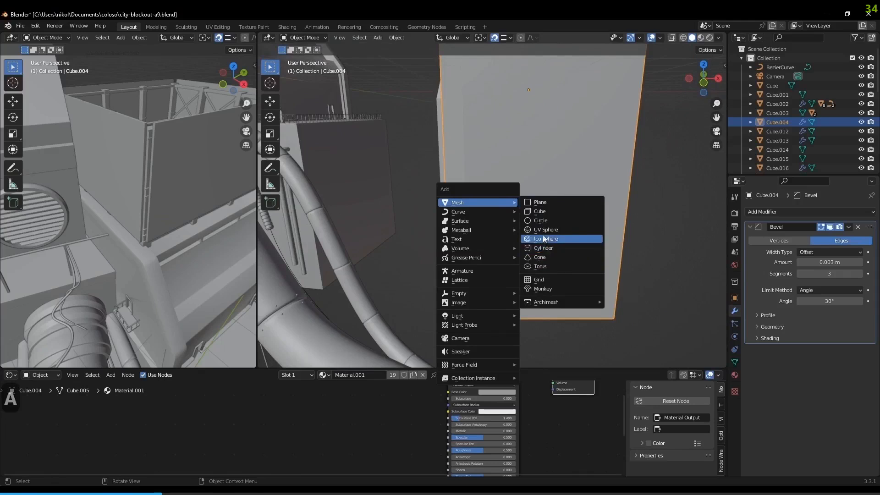
pyautogui.moveTo(476, 212)
pyautogui.click(551, 251)
pyautogui.scroll(-8, 548, 233)
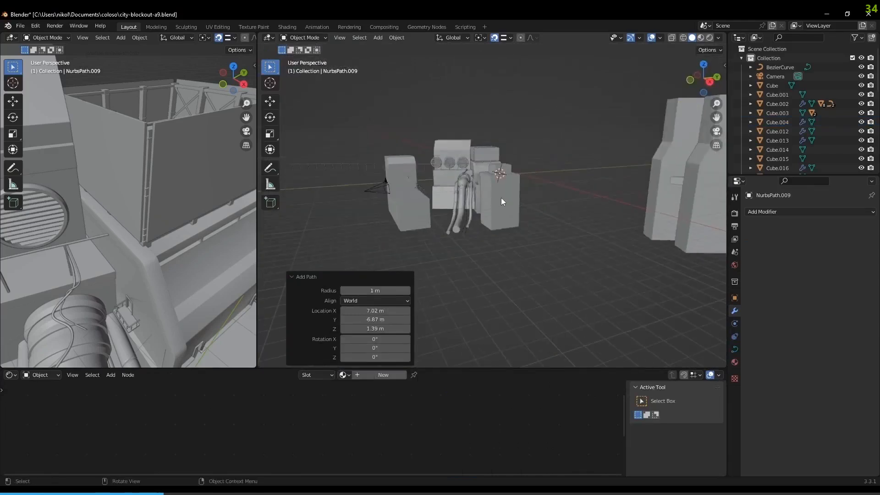
# Rotate the new path 90° about the Y axis so it stands upright
pyautogui.press('KP_Decimal')
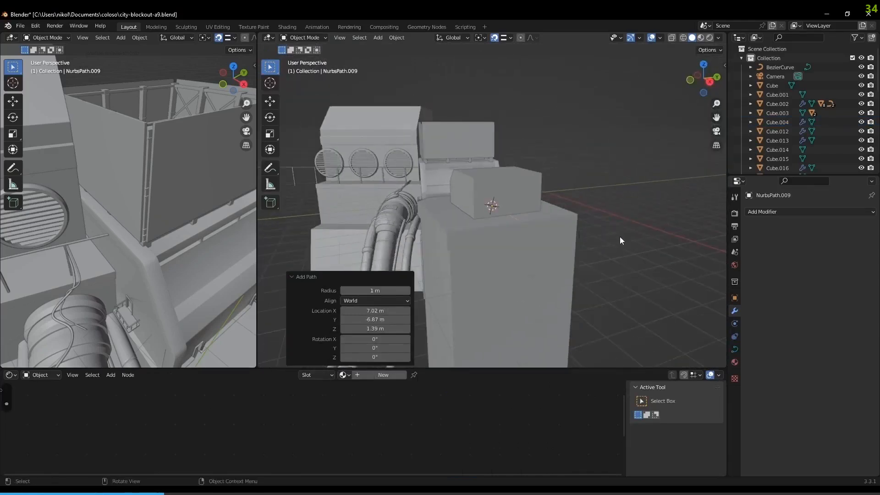
pyautogui.press('r')
pyautogui.press('y')
pyautogui.press('9')
pyautogui.press('0')
pyautogui.press('Return')
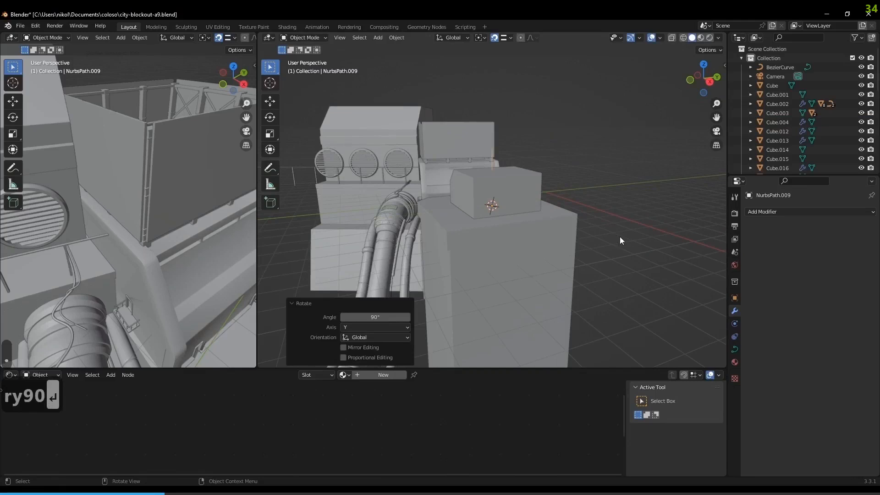
# Move the path about -1.24 m in X and -2.31 m in Y to the block's chamfered front side, then lower it about 5.18 m
pyautogui.press('KP_7')
pyautogui.press('g')
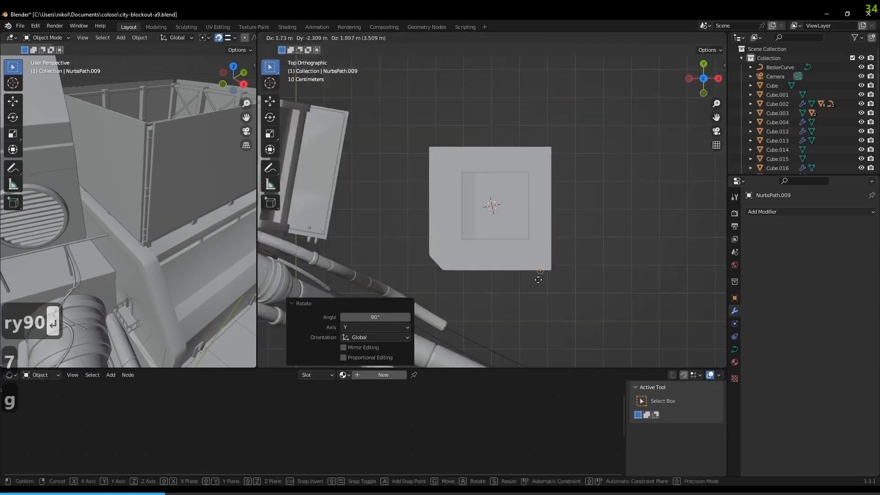
pyautogui.click(458, 278)
pyautogui.moveTo(501, 294); pyautogui.dragTo(557, 164, button='middle')
pyautogui.press('g')
pyautogui.press('z')
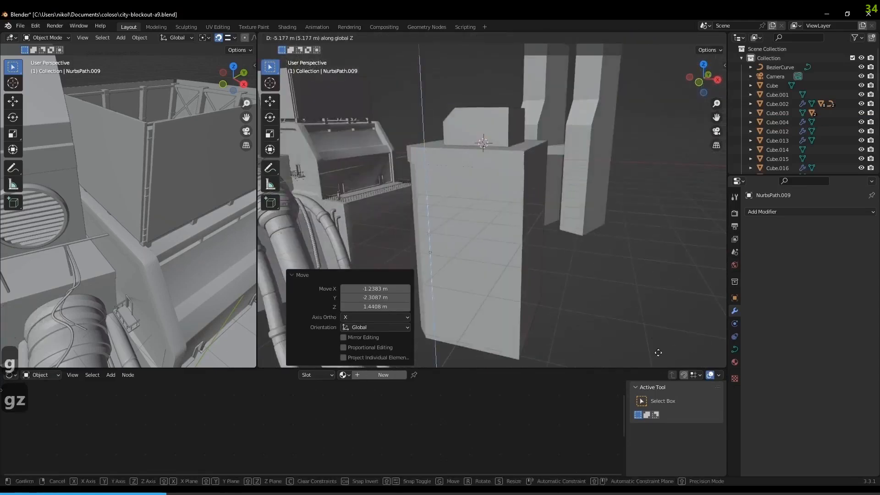
pyautogui.click(658, 353)
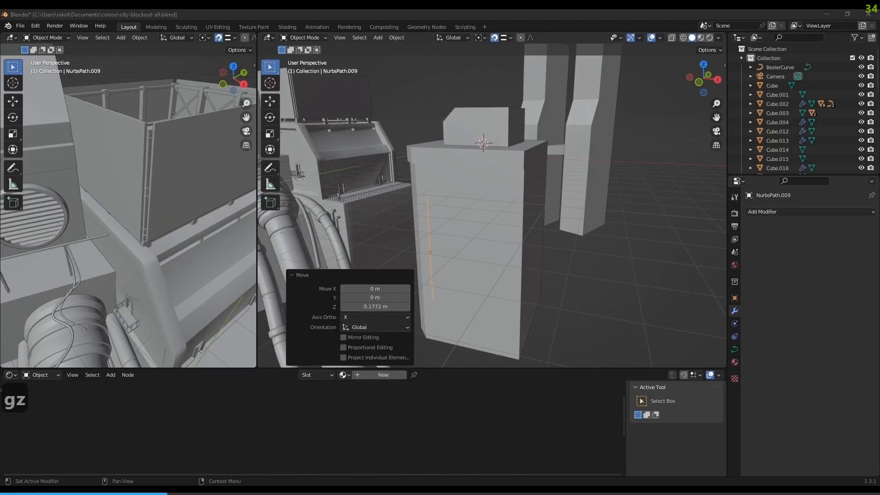
# Give the path a round bevel with a depth of 0.01 m and open its control points for editing
pyautogui.scroll(6, 617, 278)
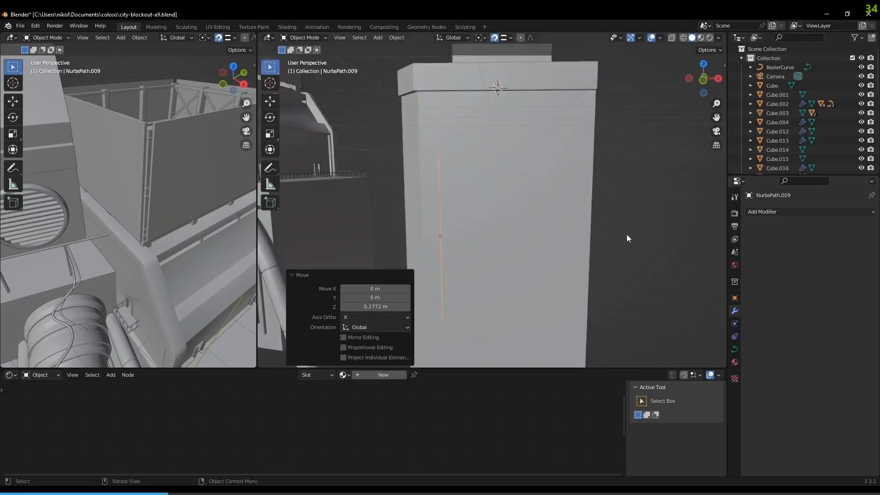
pyautogui.click(734, 350)
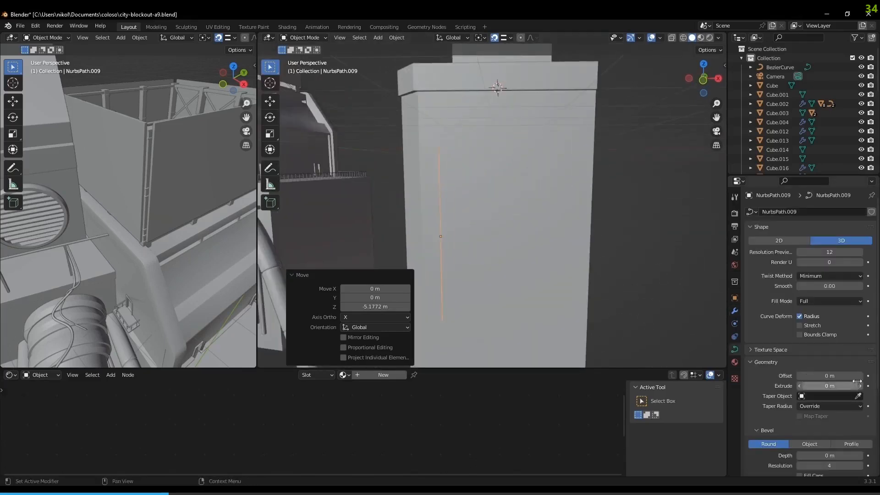
pyautogui.scroll(-5, 853, 423)
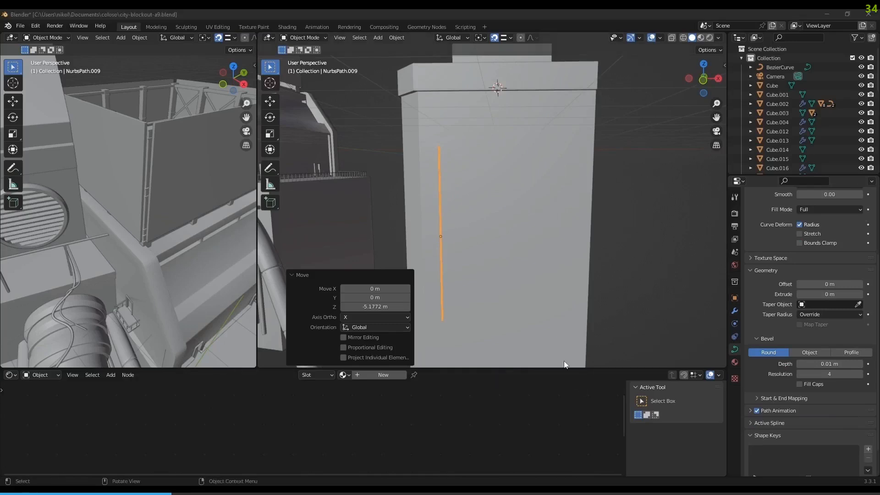
pyautogui.press('Tab')
pyautogui.press('KP_Decimal')
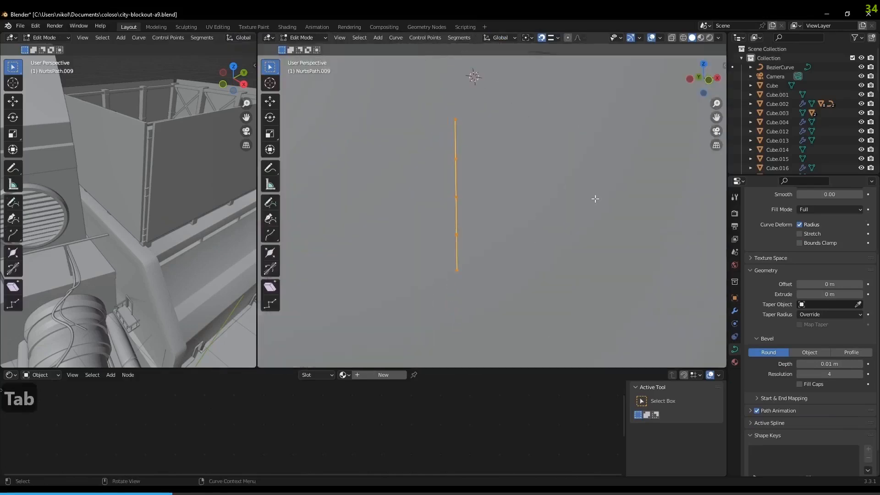
# Stretch the upright path's control points along Z by about 1.16, then again by about 1.27
pyautogui.scroll(1, 625, 234)
pyautogui.scroll(-1, 618, 242)
pyautogui.scroll(2, 608, 232)
pyautogui.scroll(-2, 600, 240)
pyautogui.press('s')
pyautogui.press('z')
pyautogui.click(595, 267)
pyautogui.scroll(3, 585, 267)
pyautogui.scroll(4, 540, 271)
pyautogui.press('z')
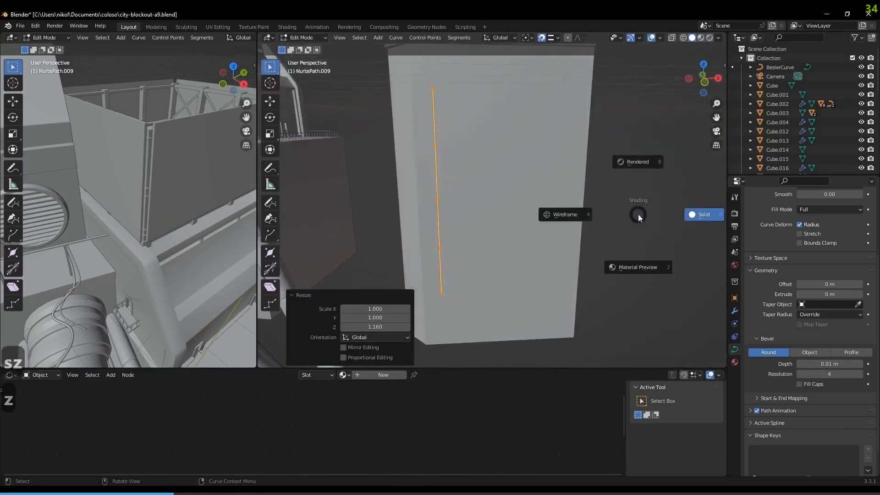
pyautogui.press('s')
pyautogui.press('z')
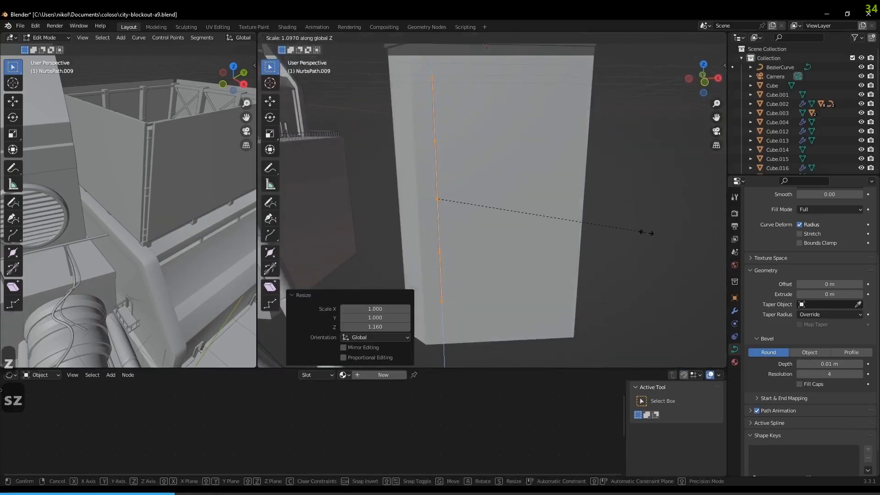
pyautogui.click(674, 241)
# Lower the stretched path about 0.54 m along Z and finish editing its control points
pyautogui.press('g')
pyautogui.press('z')
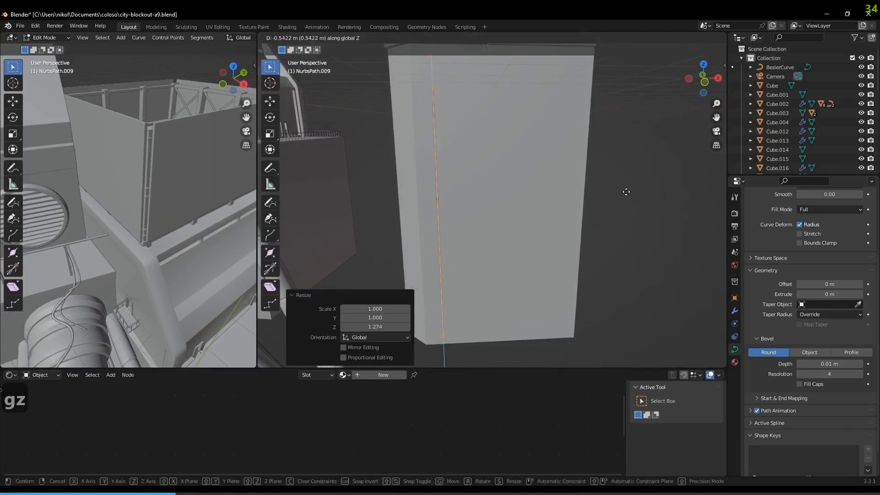
pyautogui.click(624, 193)
pyautogui.press('Tab')
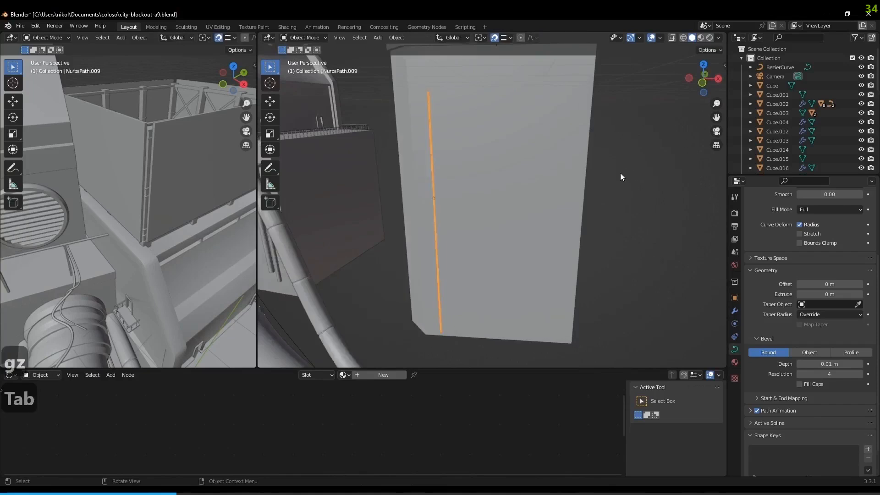
# Duplicate the vertical wall pipe and offset the copy about 0.074 m in X beside the original
pyautogui.hotkey('shift', 'd')
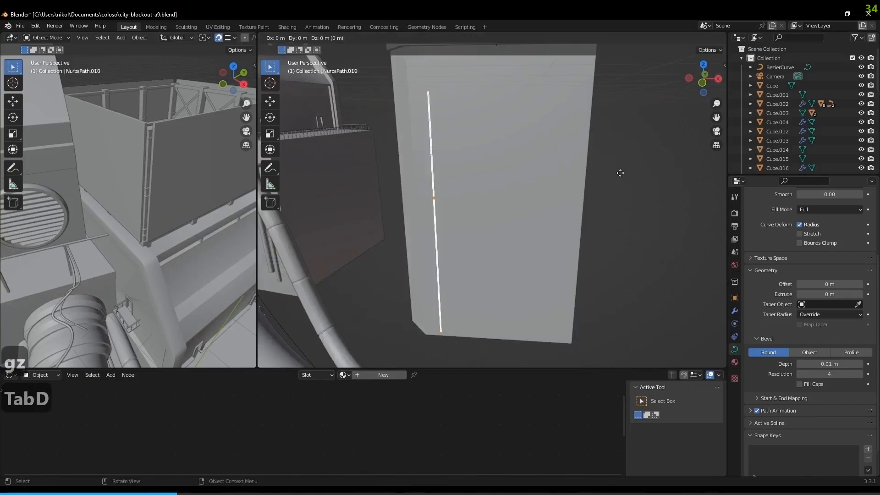
pyautogui.rightClick(620, 173)
pyautogui.moveTo(620, 173); pyautogui.dragTo(637, 205, button='middle')
pyautogui.press('KP_7')
pyautogui.press('g')
pyautogui.rightClick(637, 196)
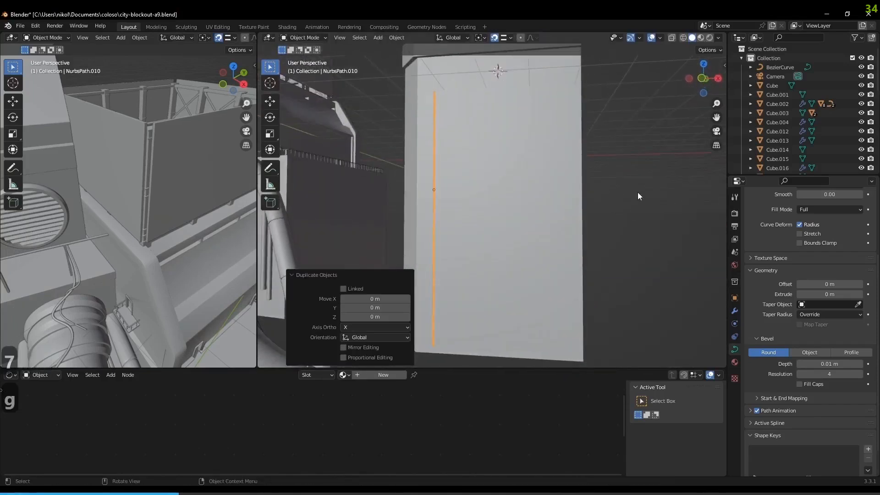
pyautogui.press('g')
pyautogui.press('x')
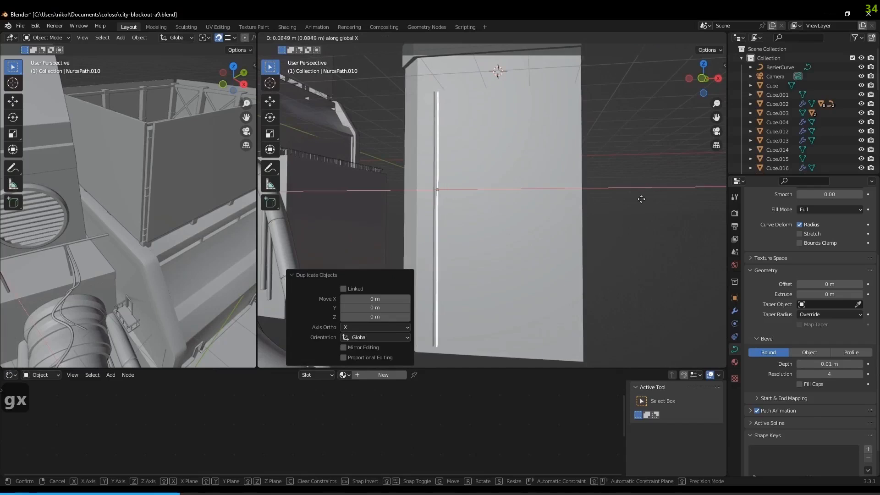
pyautogui.click(645, 199)
# Scale the copied pipe's control points to about 0.297 and raise them along Z in the front view
pyautogui.press('KP_1')
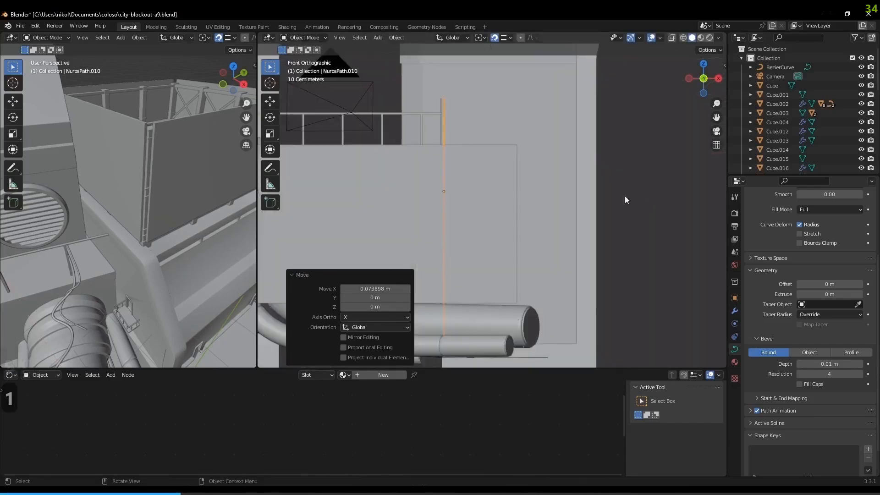
pyautogui.press('Tab')
pyautogui.scroll(-2, 508, 181)
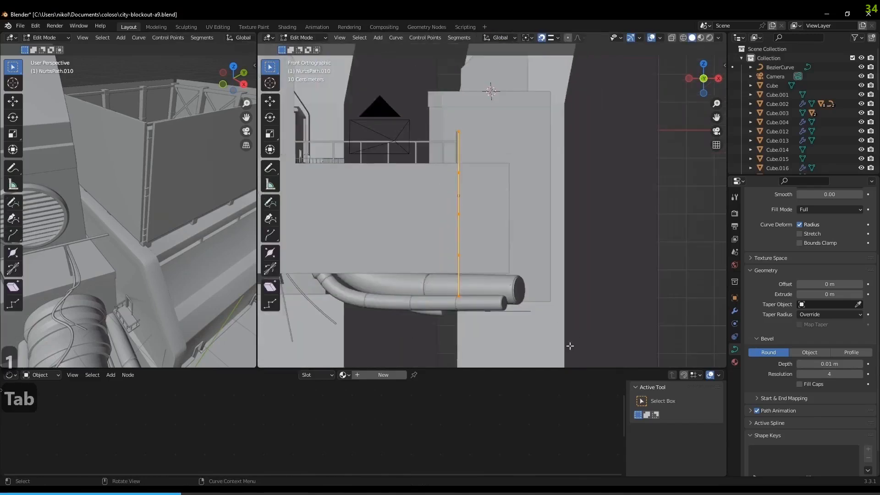
pyautogui.press('s')
pyautogui.click(487, 256)
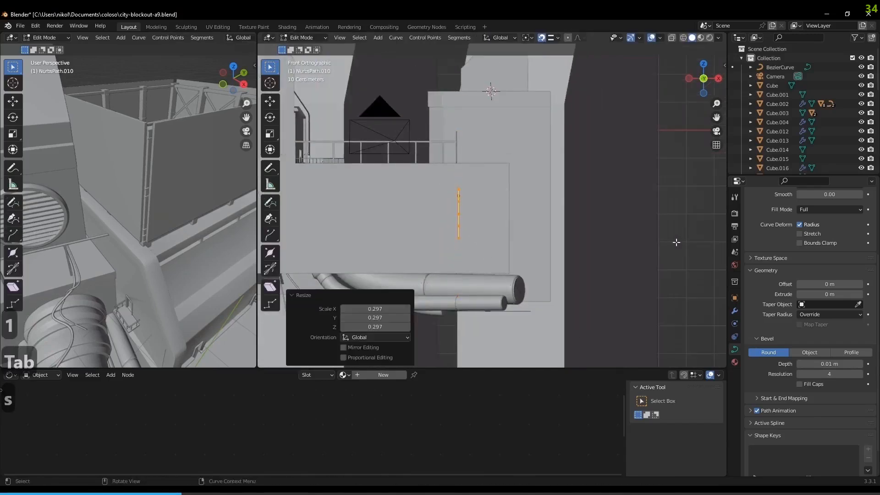
pyautogui.press('g')
pyautogui.press('z')
pyautogui.click(677, 183)
# Snap the 3D cursor to the short pipe's middle, select its upper control points and set the pivot to 3D Cursor
pyautogui.scroll(3, 432, 130)
pyautogui.keyDown('shift'); pyautogui.moveTo(478, 149); pyautogui.dragTo(511, 220, button='middle'); pyautogui.keyUp('shift')
pyautogui.moveTo(489, 130); pyautogui.dragTo(457, 198)
pyautogui.hotkey('shift', 's')
pyautogui.click(503, 250)
pyautogui.moveTo(488, 130); pyautogui.dragTo(453, 188)
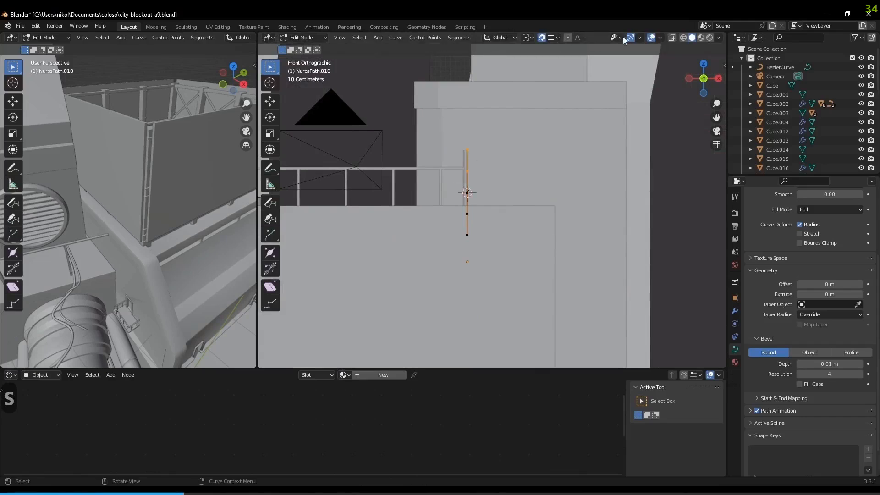
pyautogui.click(534, 39)
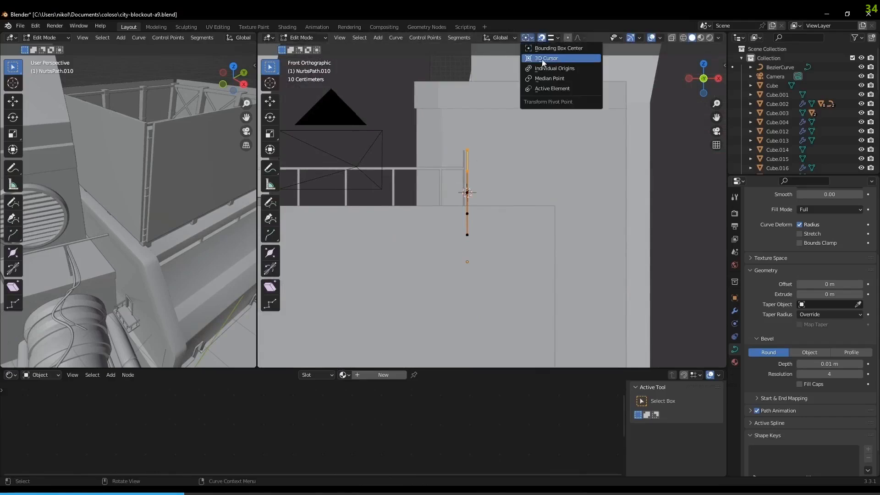
pyautogui.click(541, 59)
# Rotate the upper control points 90° about Y around the 3D cursor so the pipe bends into an L-shape
pyautogui.press('r')
pyautogui.press('z')
pyautogui.press('x')
pyautogui.rightClick(551, 172)
pyautogui.write('r')
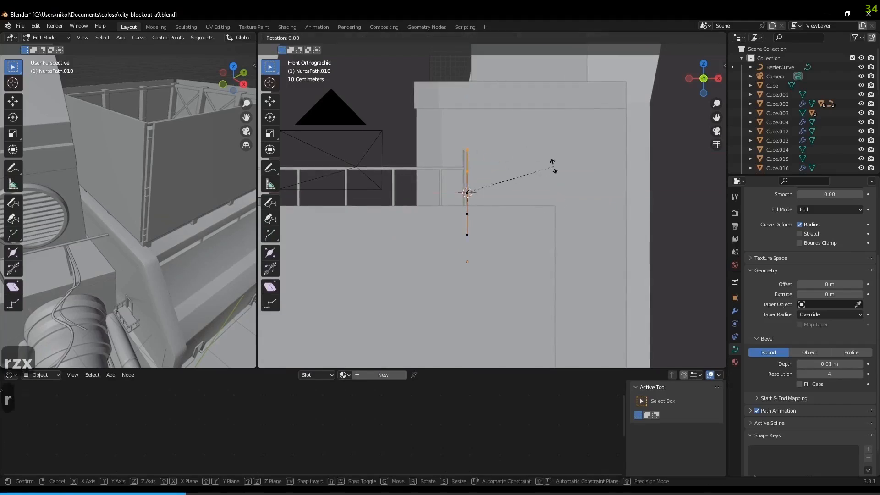
pyautogui.write('y90')
pyautogui.click(553, 166)
pyautogui.scroll(3, 552, 166)
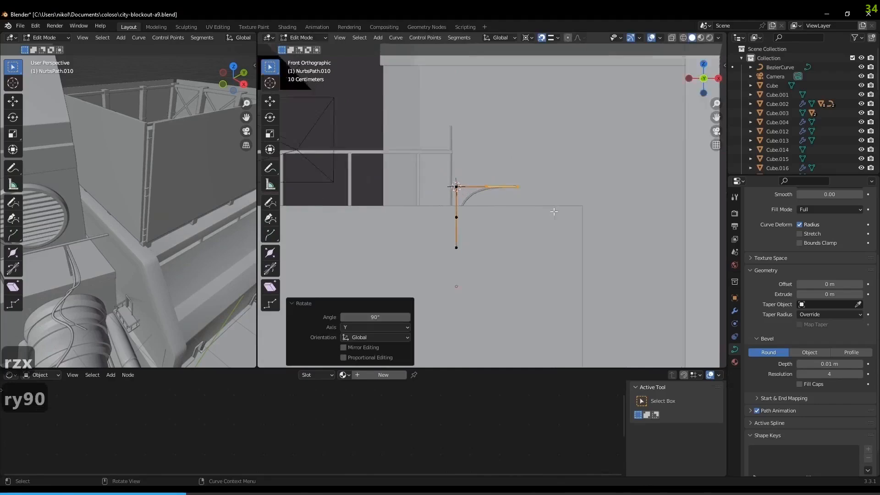
# Subdivide the control points around the pipe's corner twice to tighten the bend, and finish editing
pyautogui.moveTo(558, 168); pyautogui.dragTo(432, 244)
pyautogui.rightClick(421, 228)
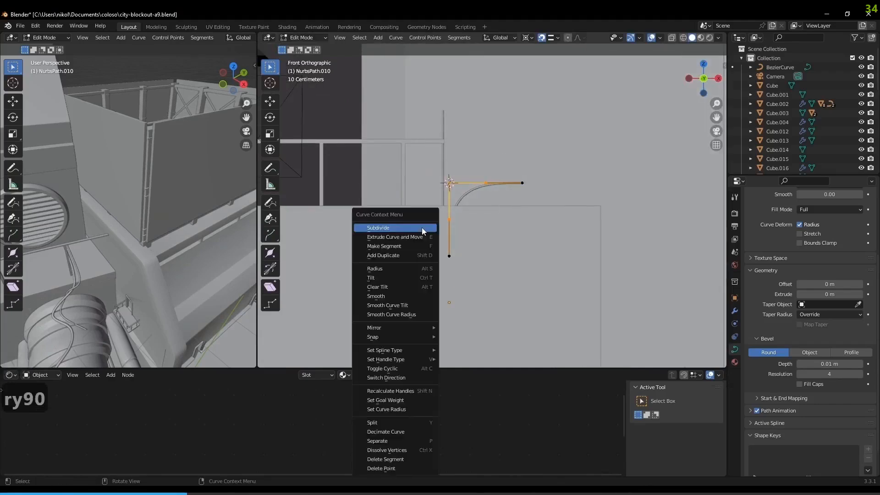
pyautogui.click(421, 228)
pyautogui.moveTo(476, 169); pyautogui.dragTo(423, 214)
pyautogui.rightClick(424, 214)
pyautogui.click(423, 214)
pyautogui.press('Tab')
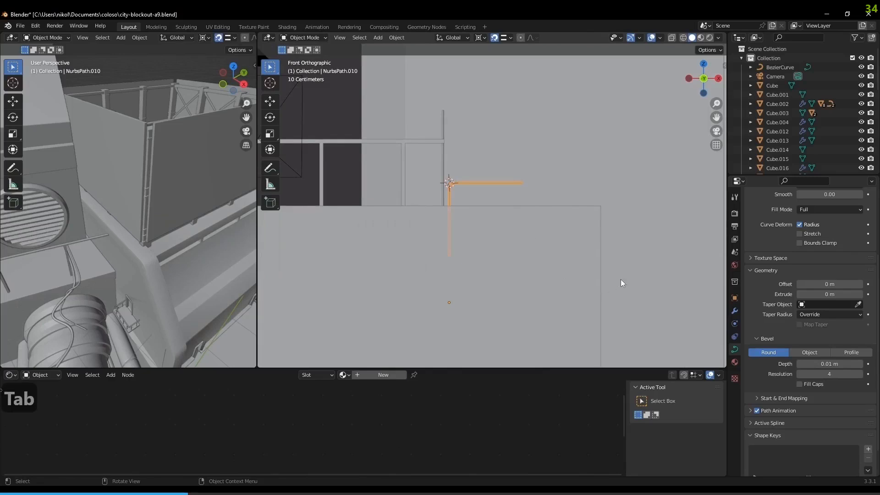
# Raise the bent pipe slightly along Z on the wall
pyautogui.press('g')
pyautogui.press('z')
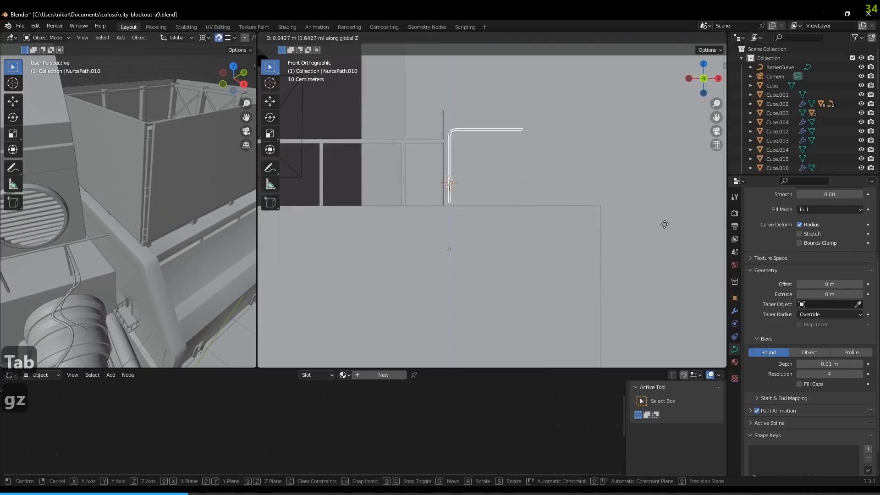
pyautogui.click(658, 232)
# Shift the bent pipe's horizontal end about -0.13 m in X and raise its lower end about 0.19 m
pyautogui.press('Tab')
pyautogui.moveTo(559, 138); pyautogui.dragTo(532, 150)
pyautogui.press('g')
pyautogui.press('x')
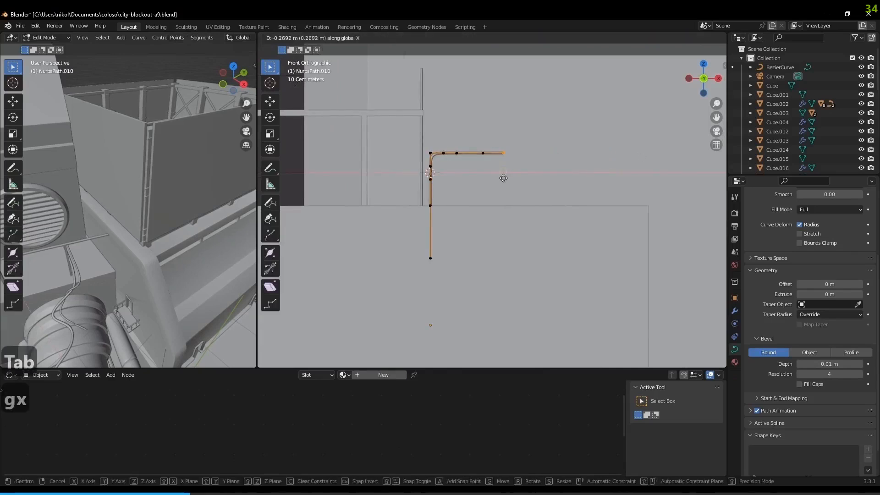
pyautogui.click(520, 178)
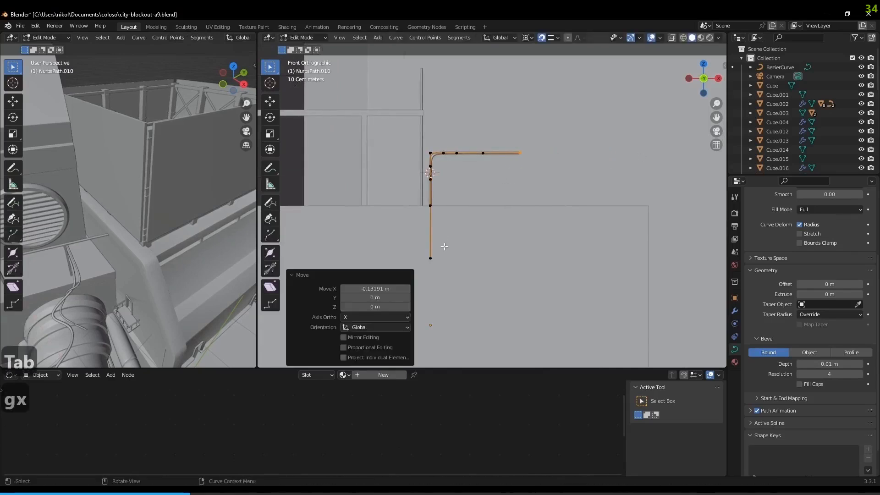
pyautogui.press('g')
pyautogui.press('z')
pyautogui.click(520, 240)
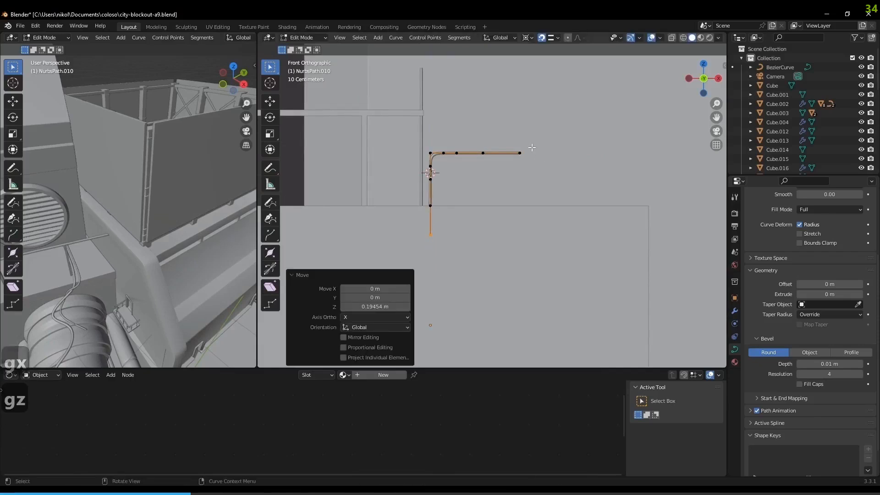
# Add a cube at the bent pipe's horizontal end using the 3D cursor, and scale it to 0.133
pyautogui.hotkey('shift', 's')
pyautogui.click(530, 222)
pyautogui.press('Tab')
pyautogui.hotkey('shift', 'a')
pyautogui.moveTo(531, 213)
pyautogui.click(587, 226)
pyautogui.scroll(-5, 587, 226)
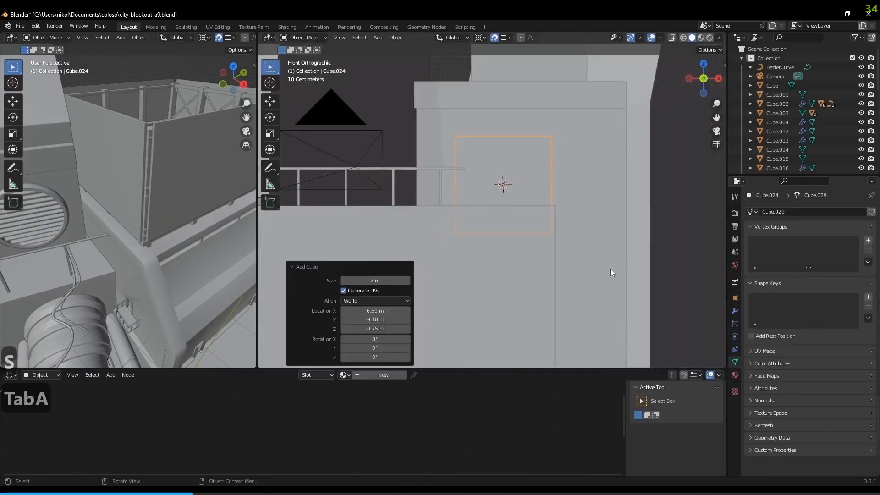
pyautogui.press('s')
pyautogui.click(520, 193)
# Flatten the small cube along Y, then scale it uniformly to 0.588 as a junction box
pyautogui.moveTo(521, 194)
pyautogui.mouseDown(button='middle')
pyautogui.moveTo(454, 222)
pyautogui.moveTo(532, 204)
pyautogui.mouseUp(button='middle')
pyautogui.press('s')
pyautogui.press('x')
pyautogui.rightClick(526, 183)
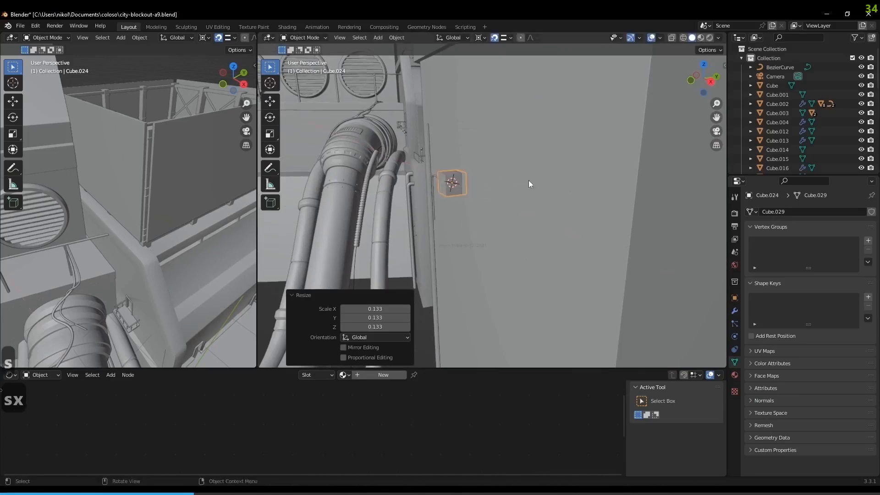
pyautogui.press('s')
pyautogui.press('y')
pyautogui.click(475, 185)
pyautogui.moveTo(486, 221); pyautogui.dragTo(531, 324, button='middle')
pyautogui.press('s')
pyautogui.click(535, 216)
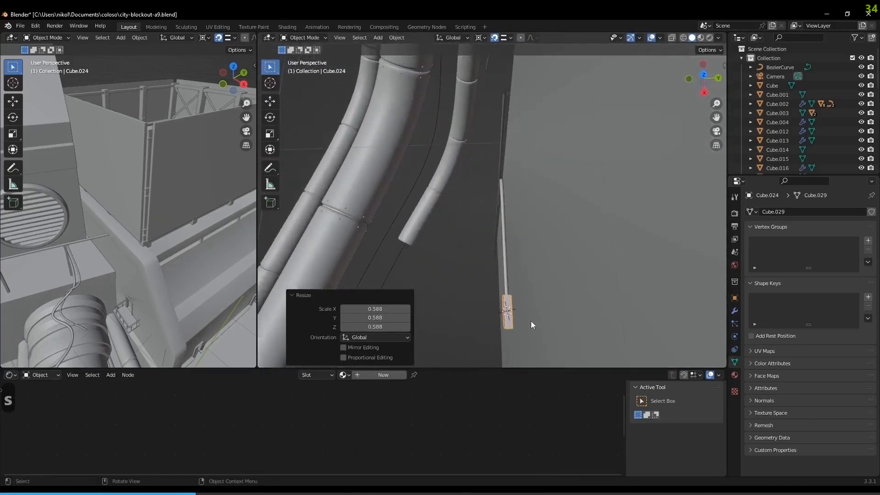
# Nudge the junction box about -0.01 m in Y to fit it against the wall
pyautogui.press('g')
pyautogui.press('y')
pyautogui.click(484, 282)
pyautogui.moveTo(484, 283); pyautogui.dragTo(595, 219, button='middle')
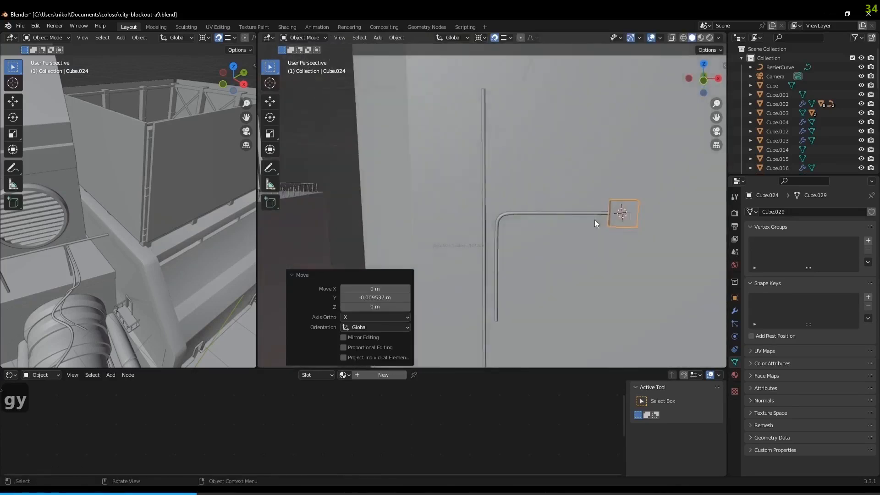
# Duplicate the junction box to the top of the long vertical pipe, about -0.81 m in X and 0.73 m in Z
pyautogui.scroll(-2, 625, 208)
pyautogui.press('KP_7')
pyautogui.scroll(-1, 637, 210)
pyautogui.keyDown('shift'); pyautogui.moveTo(618, 179); pyautogui.dragTo(598, 297, button='middle'); pyautogui.keyUp('shift')
pyautogui.scroll(-3, 595, 257)
pyautogui.scroll(-1, 574, 249)
pyautogui.press('KP_1')
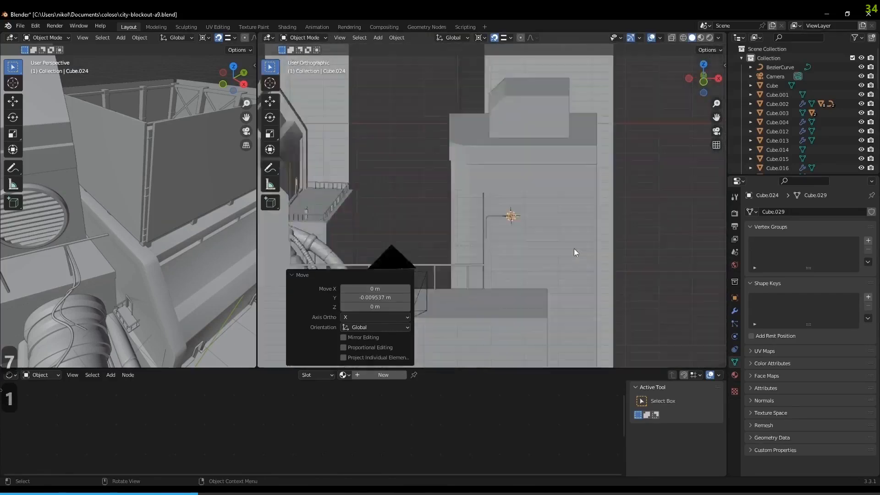
pyautogui.scroll(3, 575, 245)
pyautogui.hotkey('shift', 'd')
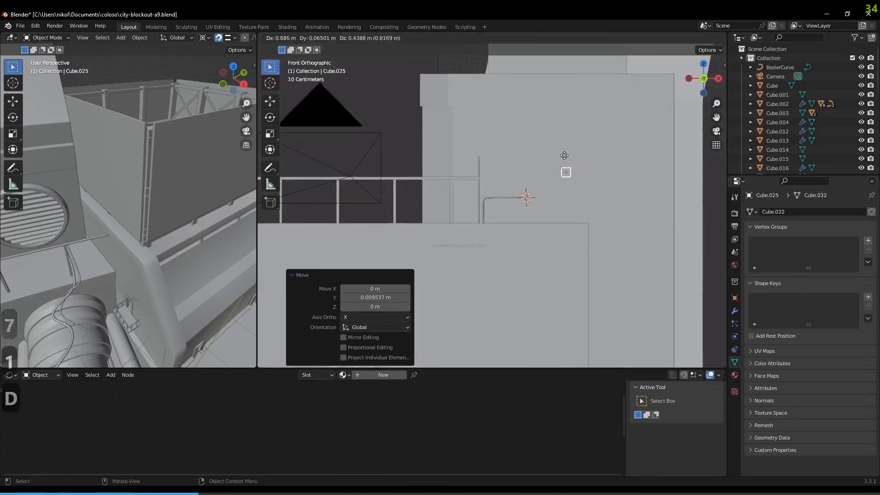
pyautogui.click(530, 137)
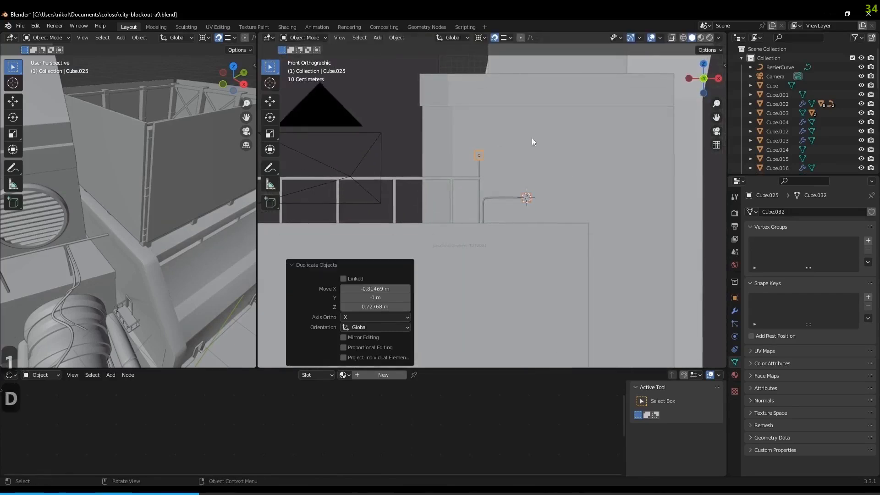
# Move the bent pipe together with its junction box about -0.027 m in X toward the long pipe
pyautogui.scroll(3, 558, 175)
pyautogui.keyDown('shift'); pyautogui.scroll(-2, 545, 158); pyautogui.keyUp('shift')
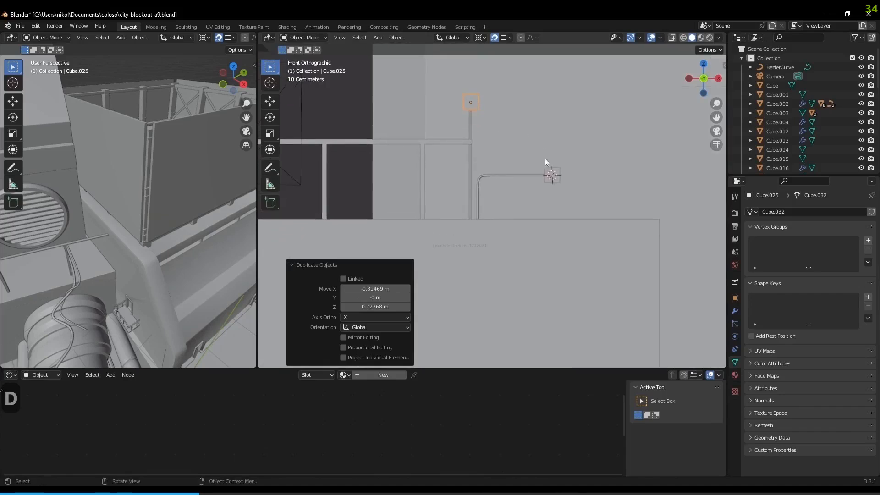
pyautogui.click(551, 176)
pyautogui.click(551, 176)
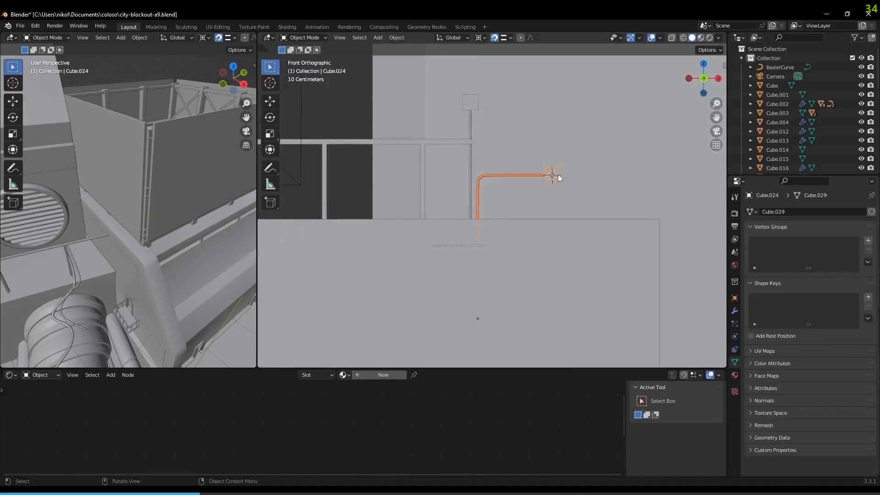
pyautogui.press('g')
pyautogui.press('x')
pyautogui.click(584, 162)
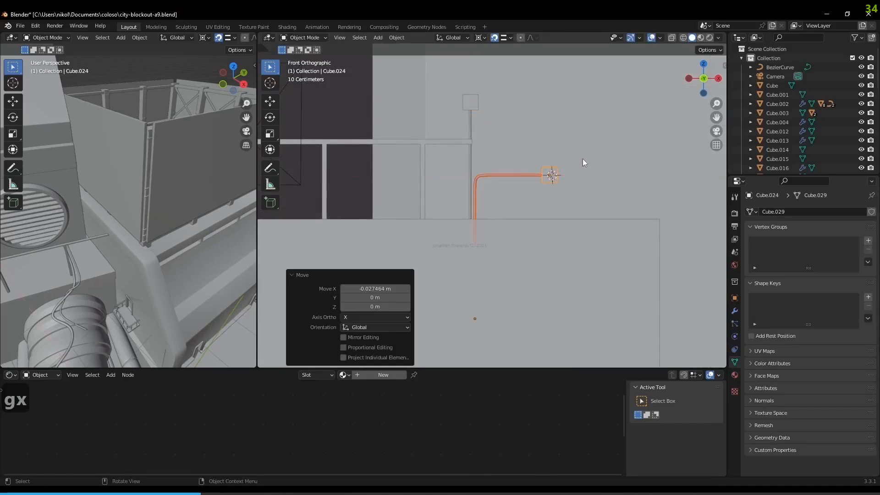
# Duplicate the long pipe's top junction box about 1.39 m down along Z to the bent pipe's lower end
pyautogui.click(478, 103)
pyautogui.hotkey('shift', 'd')
pyautogui.press('z')
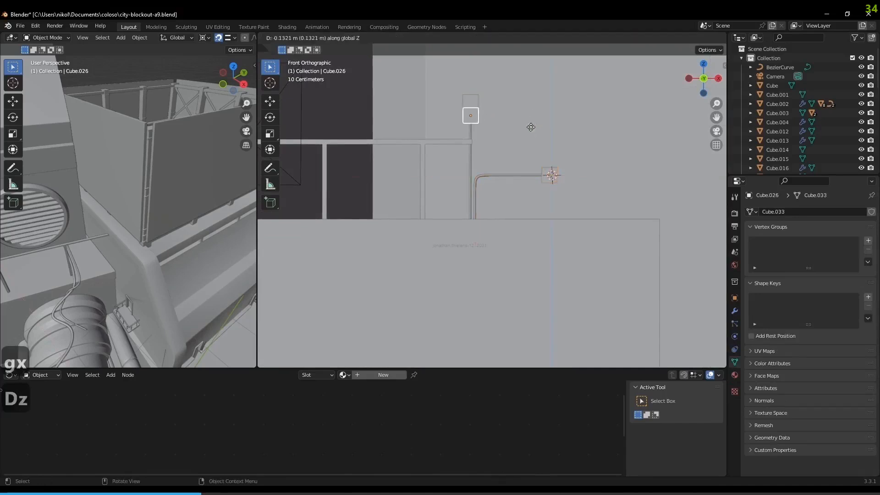
pyautogui.click(563, 265)
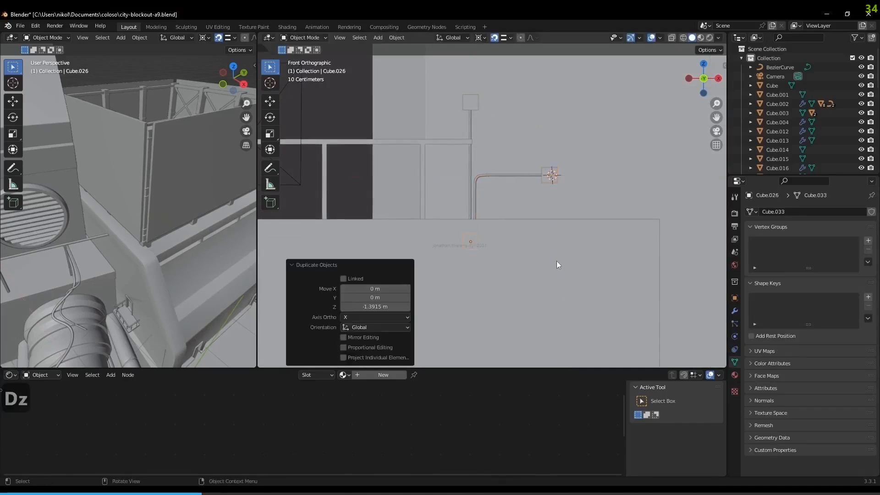
# Show the scene in wireframe, then enlarge the lower junction box by 1.268 in X and Z about its bounding box center
pyautogui.hotkey('shift', 'z')
pyautogui.press('s')
pyautogui.rightClick(509, 254)
pyautogui.click(482, 38)
pyautogui.click(501, 46)
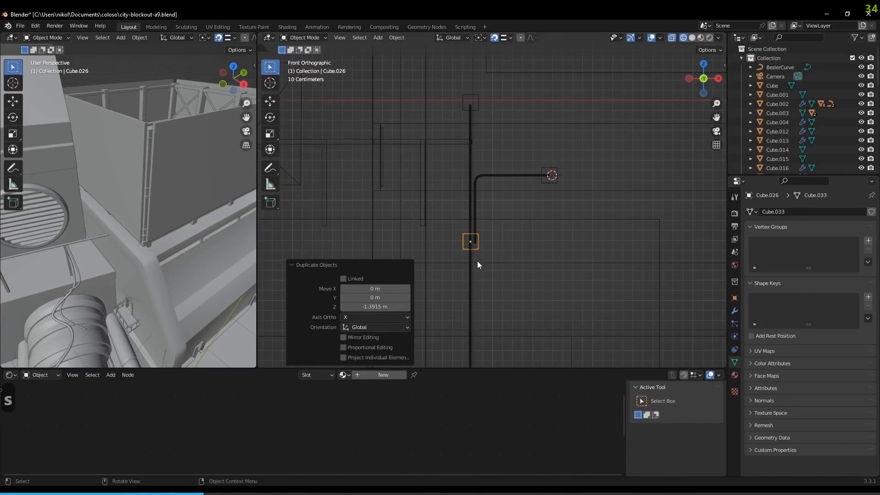
pyautogui.press('s')
pyautogui.press('y')
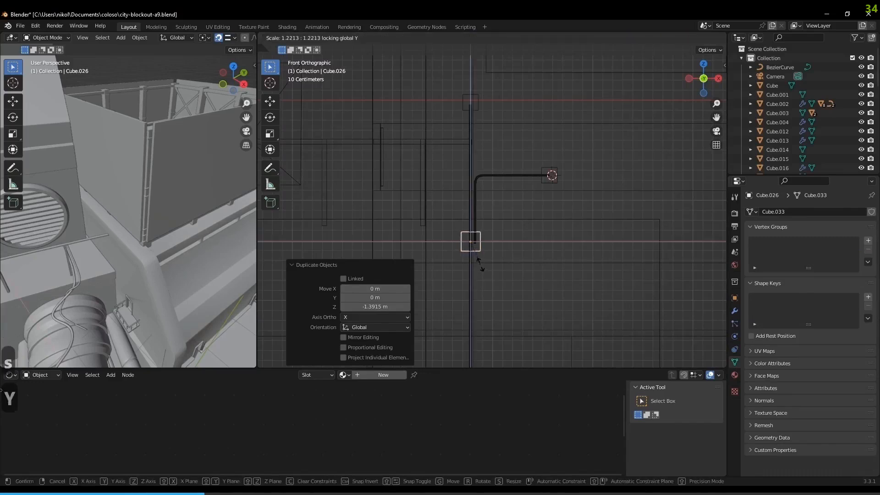
pyautogui.click(481, 263)
pyautogui.press('g')
pyautogui.rightClick(490, 267)
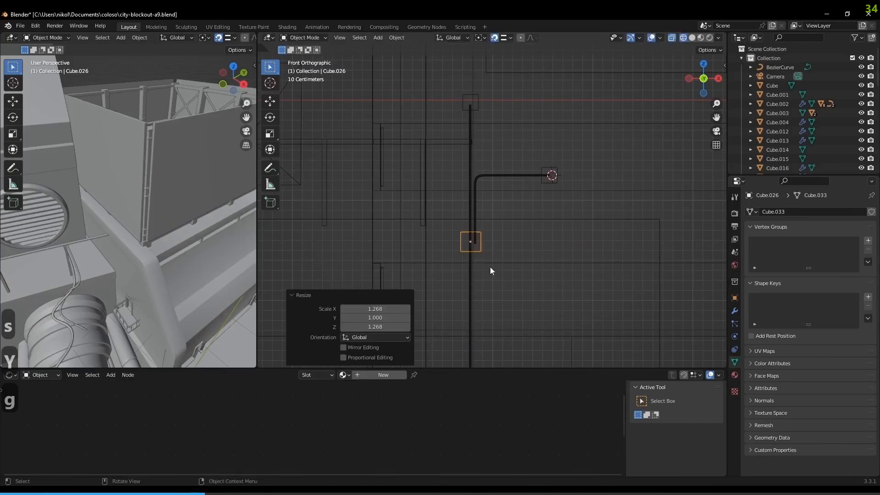
# Move the enlarged lower junction box about 0.018 m in X to center it on the bent pipe's lower end
pyautogui.press('g')
pyautogui.click(499, 245)
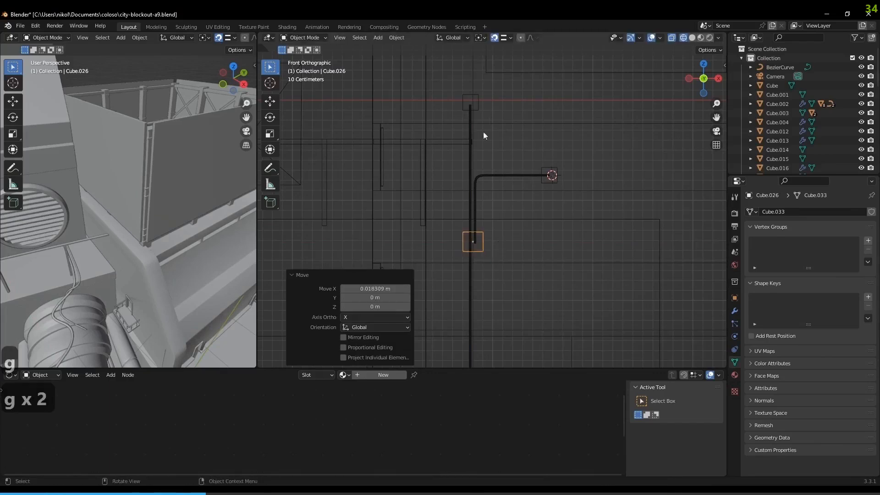
# Duplicate the bent pipe together with its two junction boxes 1.4 m down along Z
pyautogui.click(476, 210)
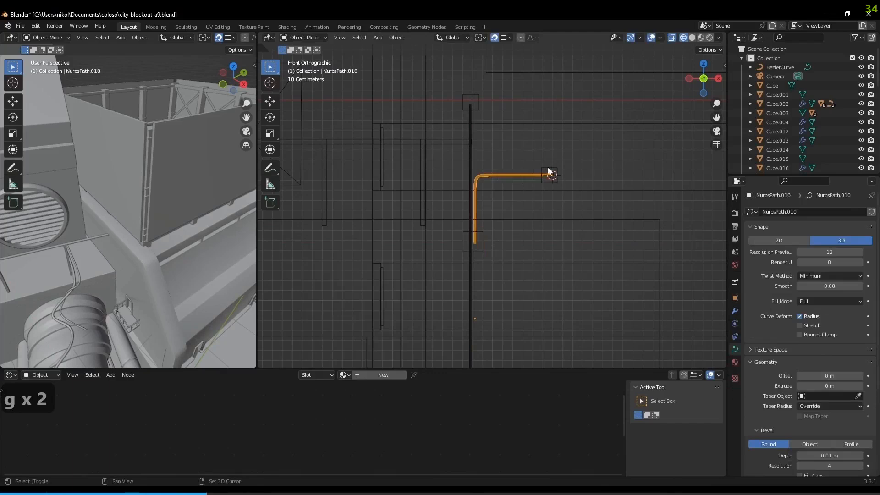
pyautogui.keyDown('shift'); pyautogui.click(548, 169); pyautogui.keyUp('shift')
pyautogui.scroll(-1, 480, 243)
pyautogui.click(484, 236)
pyautogui.keyDown('shift'); pyautogui.click(510, 181); pyautogui.keyUp('shift')
pyautogui.keyDown('shift'); pyautogui.click(538, 174); pyautogui.keyUp('shift')
pyautogui.scroll(-2, 613, 260)
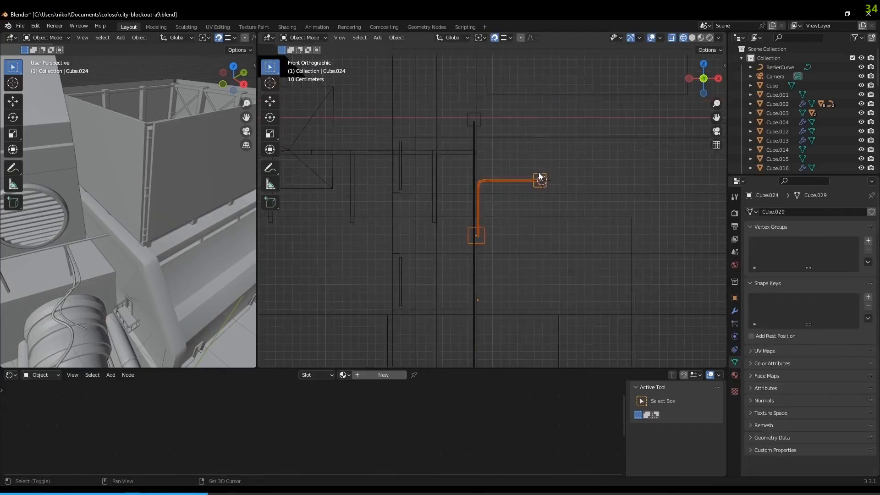
pyautogui.keyDown('shift'); pyautogui.moveTo(612, 233); pyautogui.dragTo(600, 183, button='middle'); pyautogui.keyUp('shift')
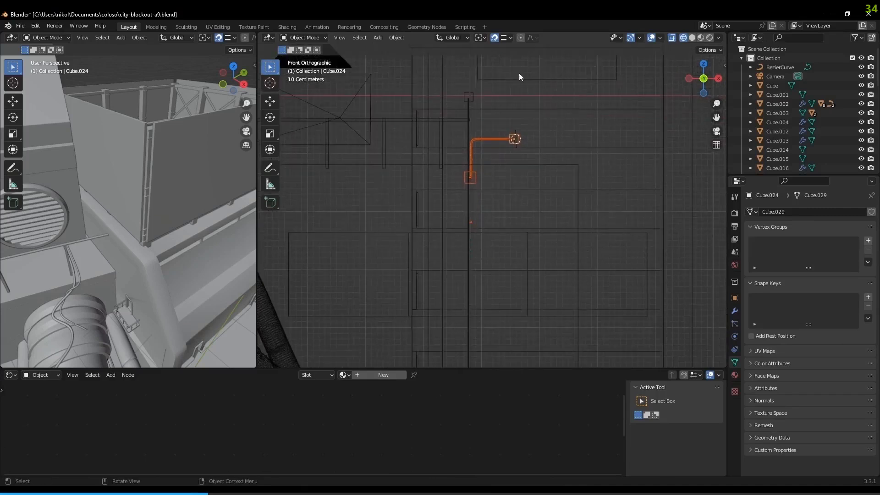
pyautogui.hotkey('shift', 'd')
pyautogui.press('z')
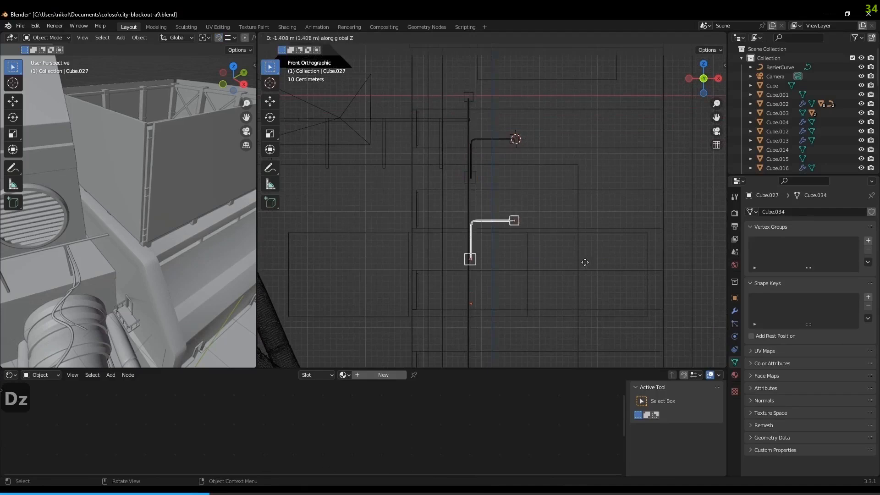
pyautogui.click(585, 261)
# Duplicate the bent pipe assembly twice more down along Z, by about 1.38 m and about 1.42 m
pyautogui.hotkey('shift', 'd')
pyautogui.press('z')
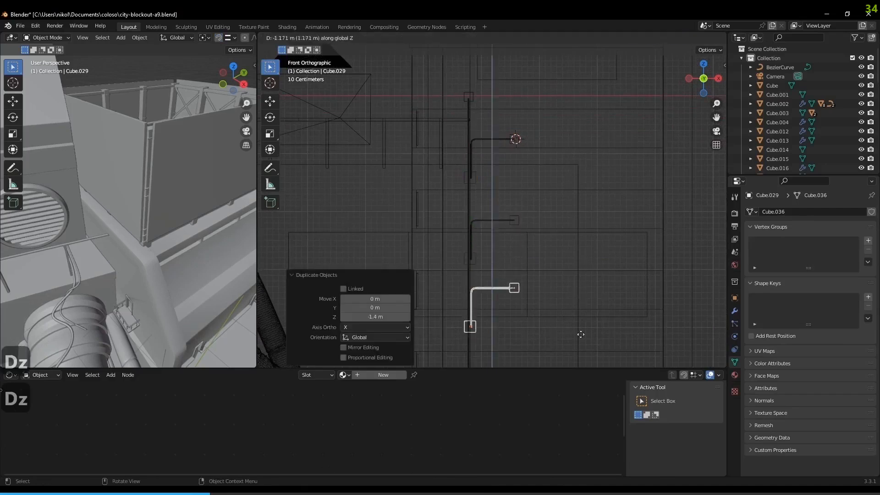
pyautogui.click(581, 342)
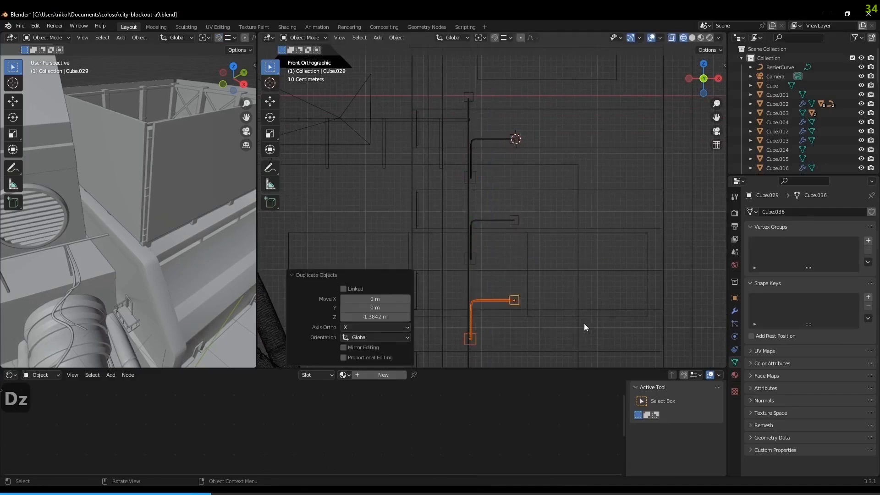
pyautogui.keyDown('shift'); pyautogui.moveTo(564, 255); pyautogui.dragTo(584, 122, button='middle'); pyautogui.keyUp('shift')
pyautogui.hotkey('shift', 'd')
pyautogui.press('z')
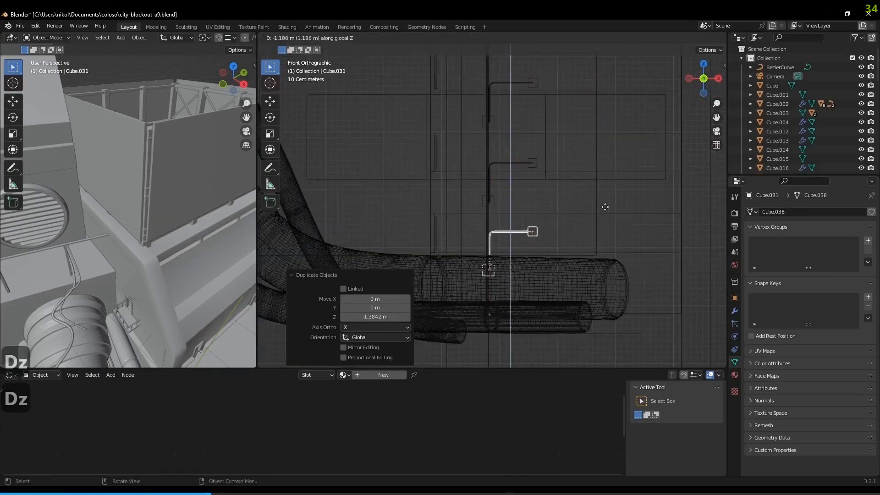
pyautogui.click(603, 219)
# Examine the copied wall pipes through the camera with rendered shading
pyautogui.moveTo(603, 219); pyautogui.dragTo(564, 210, button='middle')
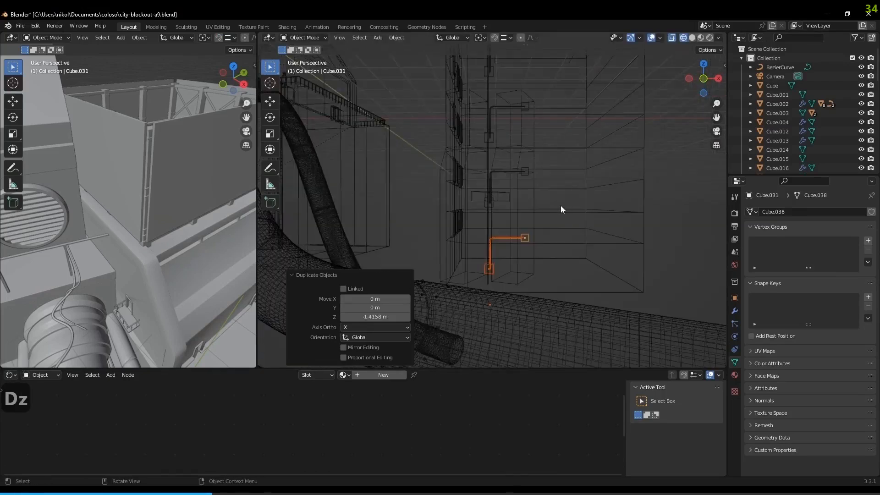
pyautogui.press('KP_0')
pyautogui.press('z')
pyautogui.click(464, 203)
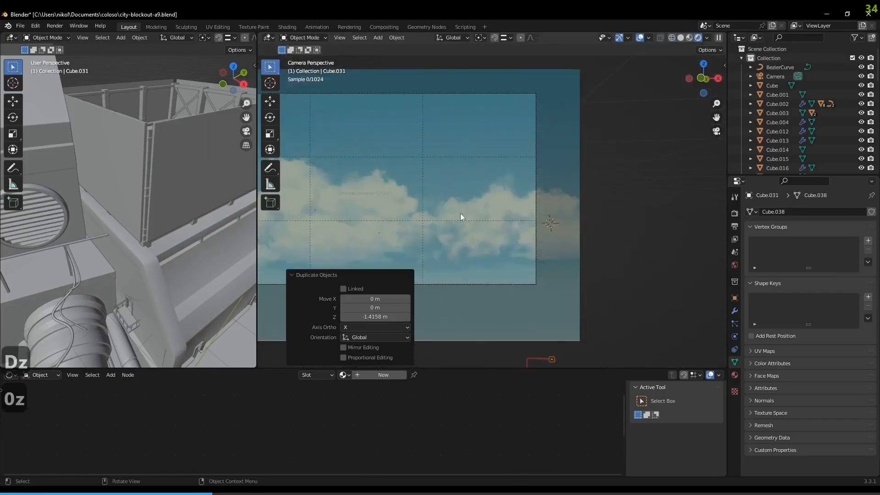
pyautogui.scroll(3, 540, 242)
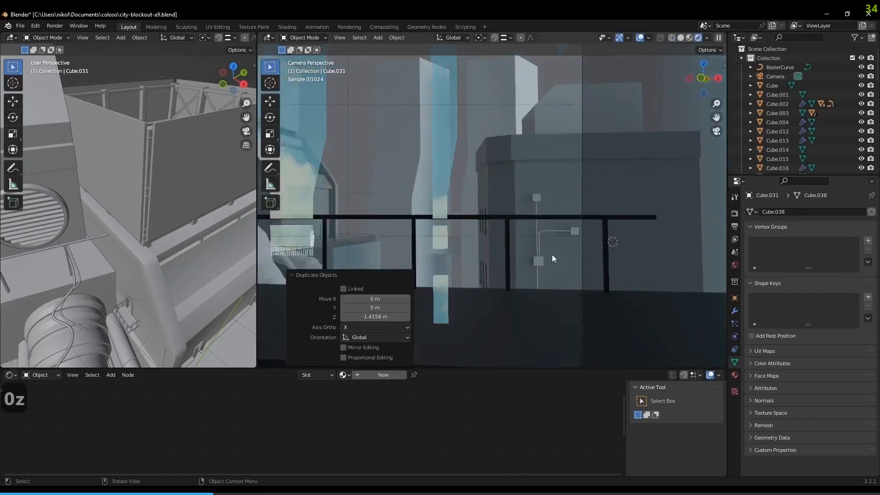
# Shrink all of the wall's junction boxes to 0.734 in X and Z about their individual origins
pyautogui.moveTo(561, 254); pyautogui.dragTo(583, 265, button='middle')
pyautogui.scroll(5, 524, 238)
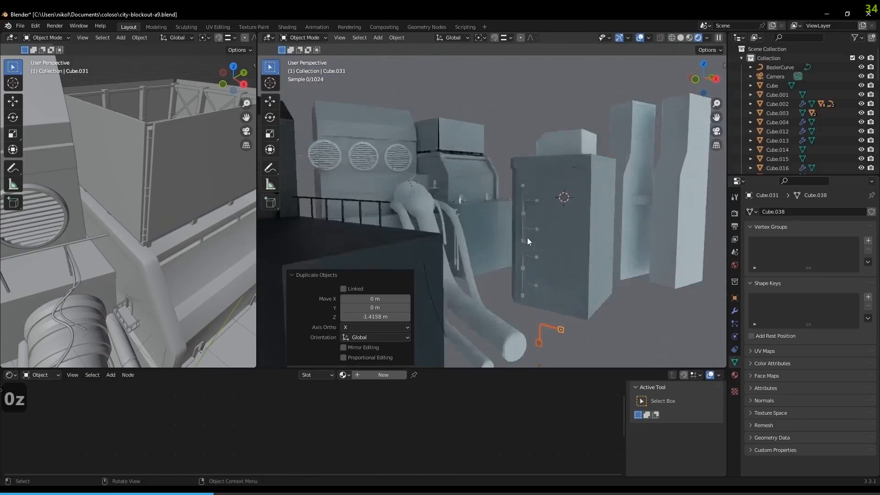
pyautogui.click(539, 217)
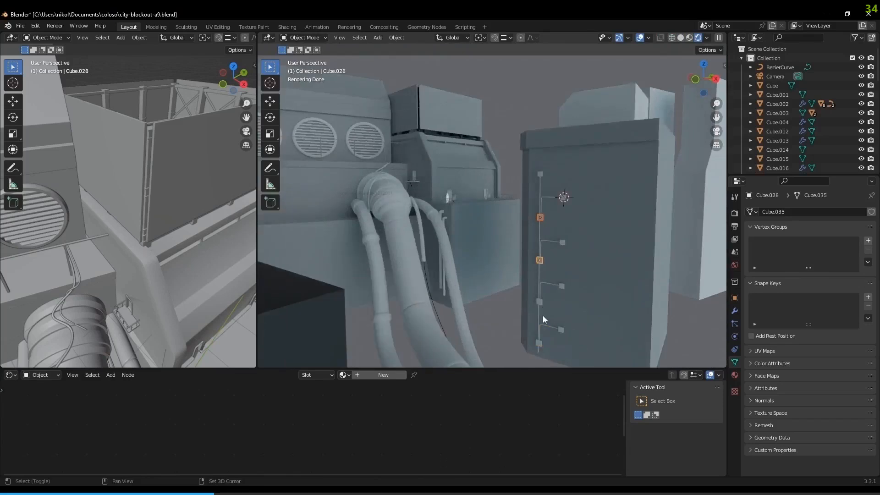
pyautogui.keyDown('shift'); pyautogui.click(539, 342); pyautogui.keyUp('shift')
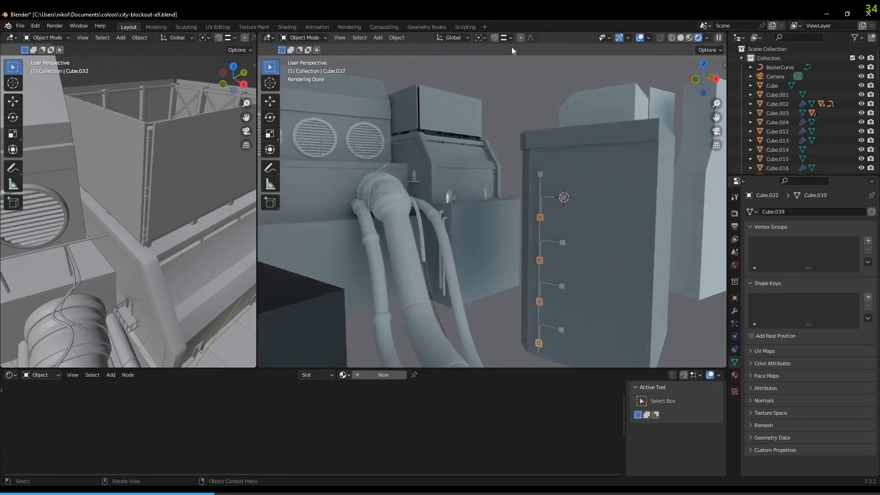
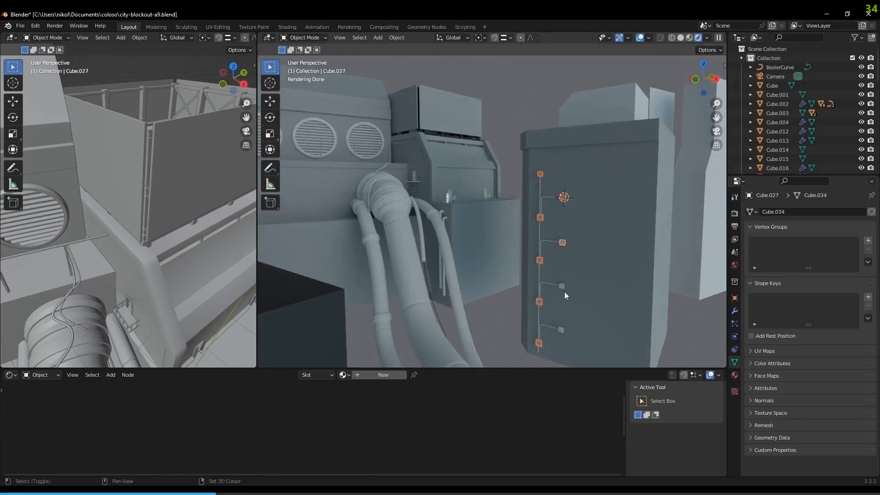
pyautogui.keyDown('shift'); pyautogui.click(561, 328); pyautogui.keyUp('shift')
pyautogui.click(483, 37)
pyautogui.click(501, 68)
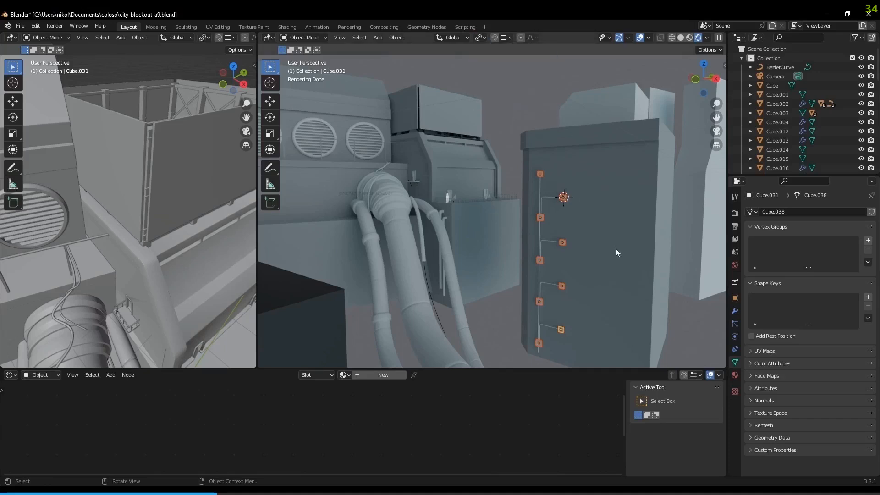
pyautogui.press('s')
pyautogui.press('y')
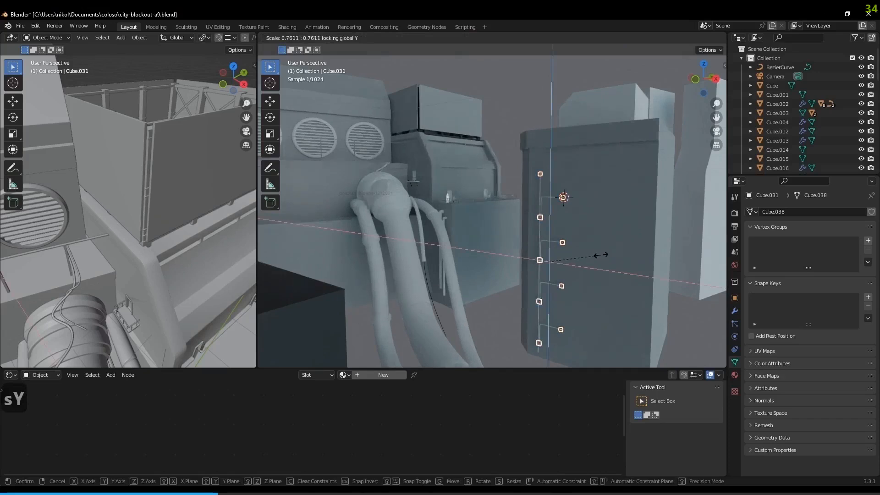
pyautogui.click(596, 255)
pyautogui.press('KP_0')
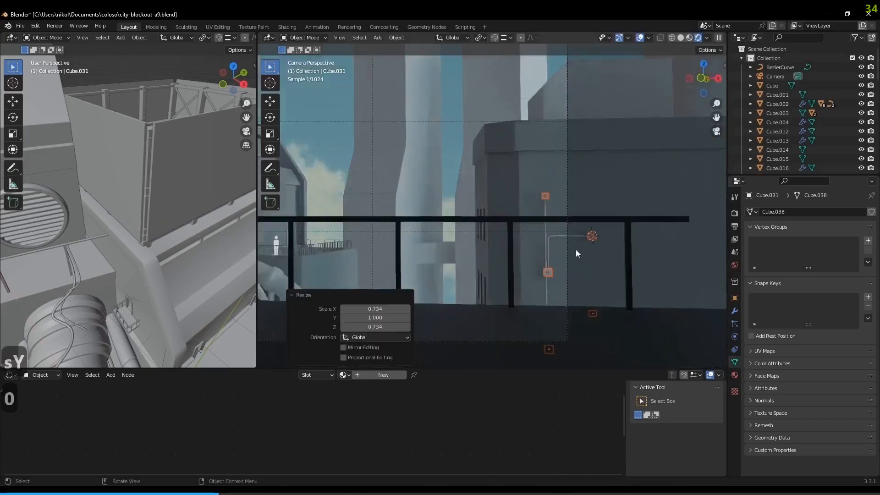
# Move the long pipe, all the bent pipes and their junction boxes together about 0.062 m in Y toward the wall
pyautogui.press('Tab')
pyautogui.keyDown('shift'); pyautogui.moveTo(569, 313); pyautogui.dragTo(516, 254, button='middle'); pyautogui.keyUp('shift')
pyautogui.press('Tab')
pyautogui.click(532, 248)
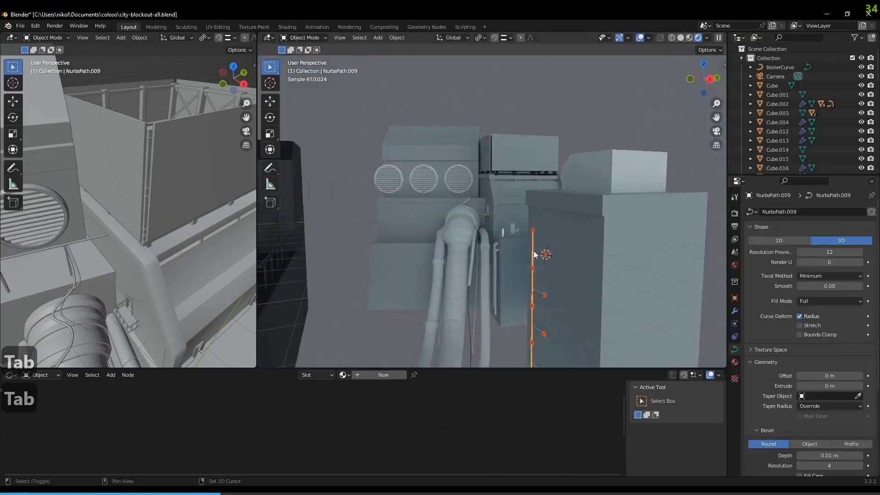
pyautogui.click(533, 335)
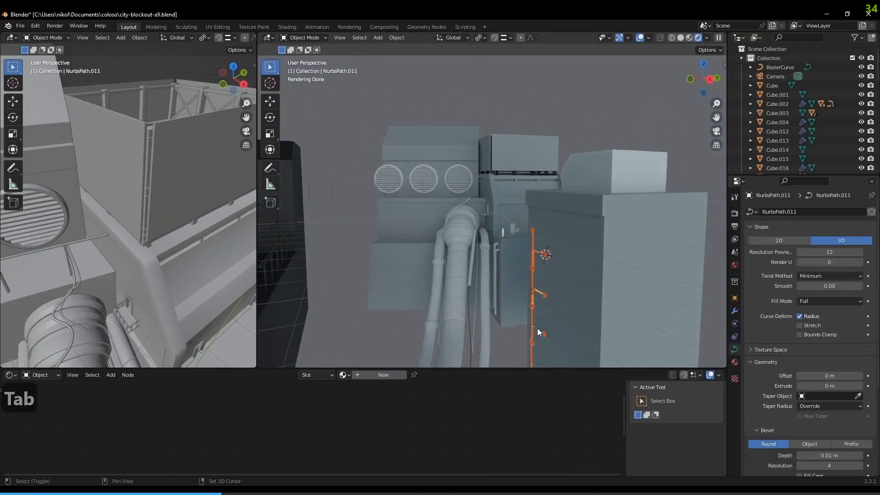
pyautogui.moveTo(576, 271); pyautogui.dragTo(570, 244, button='middle')
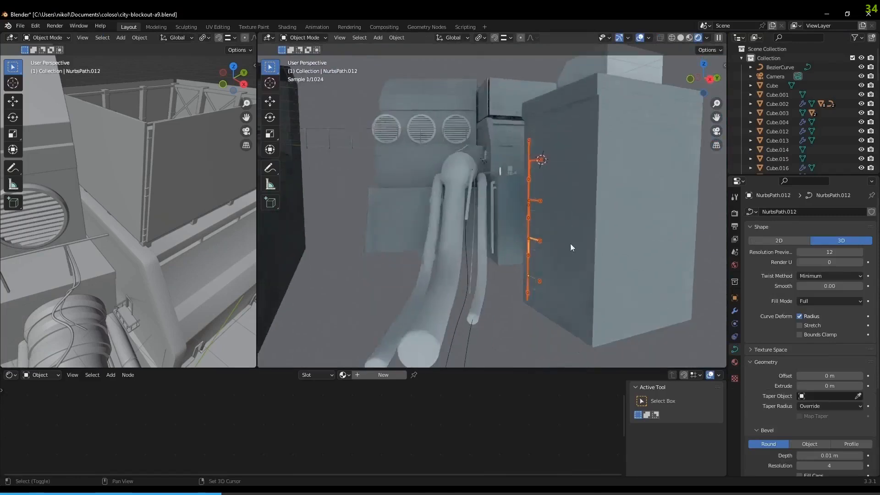
pyautogui.click(535, 279)
pyautogui.press('KP_Decimal')
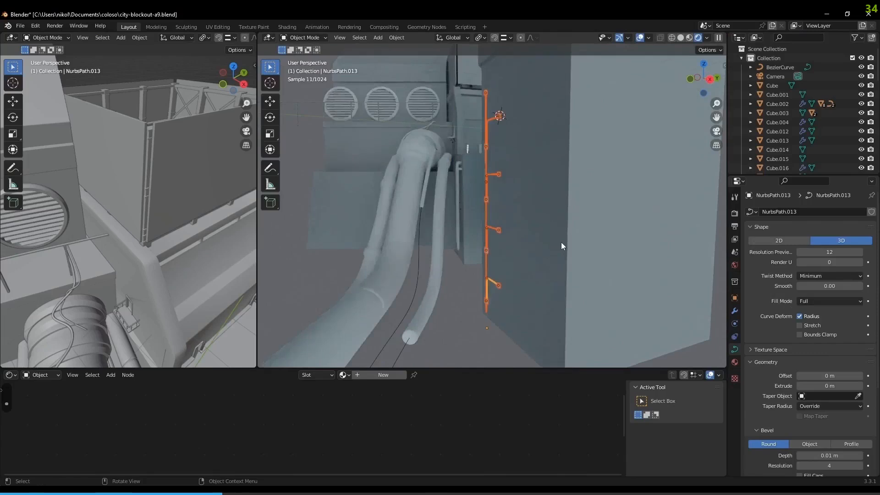
pyautogui.press('KP_3')
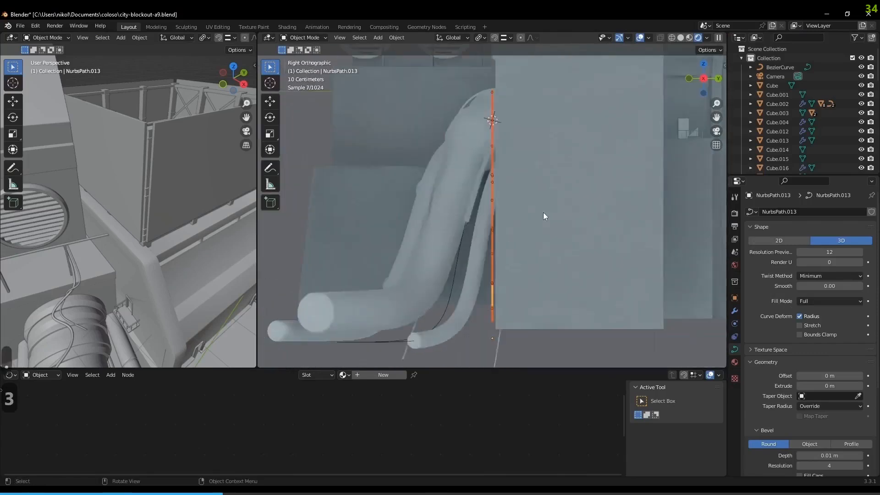
pyautogui.press('z')
pyautogui.scroll(6, 534, 197)
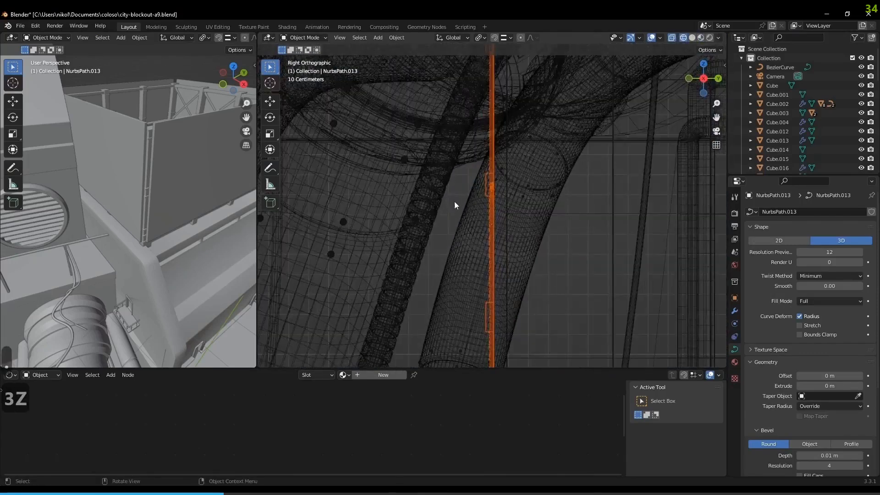
pyautogui.press('g')
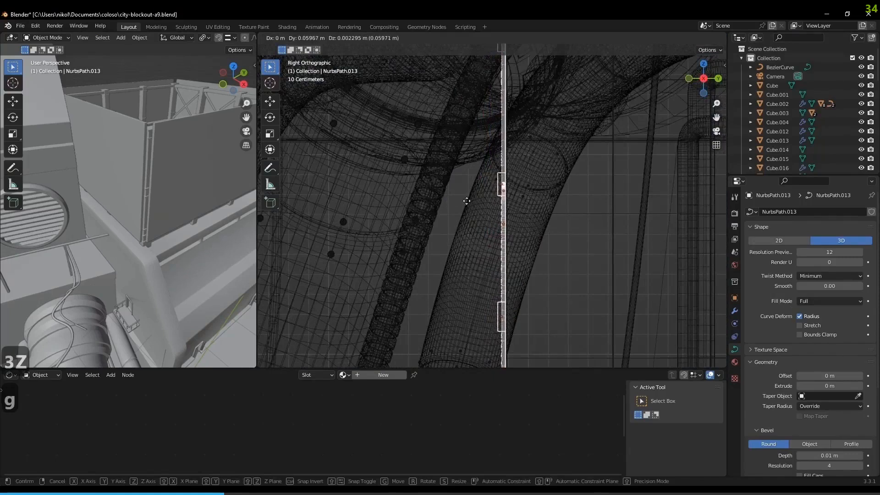
pyautogui.click(466, 200)
# Examine the shifted pipes against the building through the camera with rendered shading
pyautogui.moveTo(467, 200); pyautogui.dragTo(632, 152, button='middle')
pyautogui.press('KP_0')
pyautogui.press('z')
pyautogui.click(588, 229)
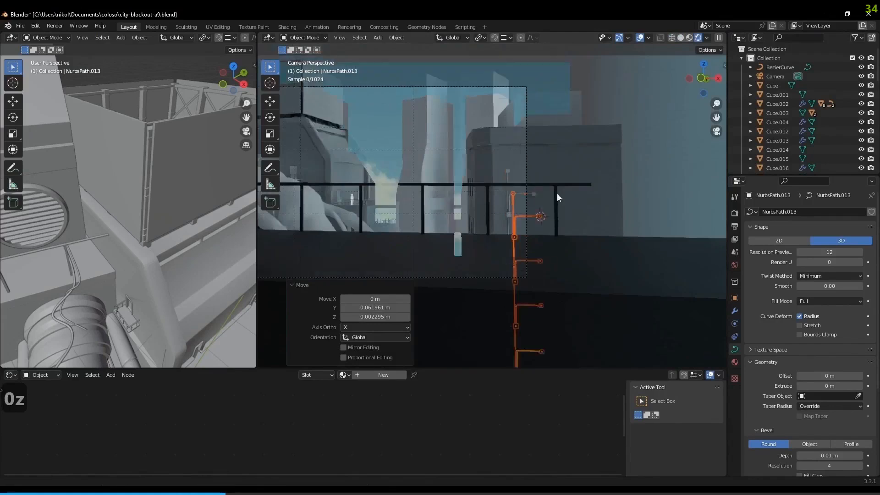
pyautogui.scroll(2, 557, 192)
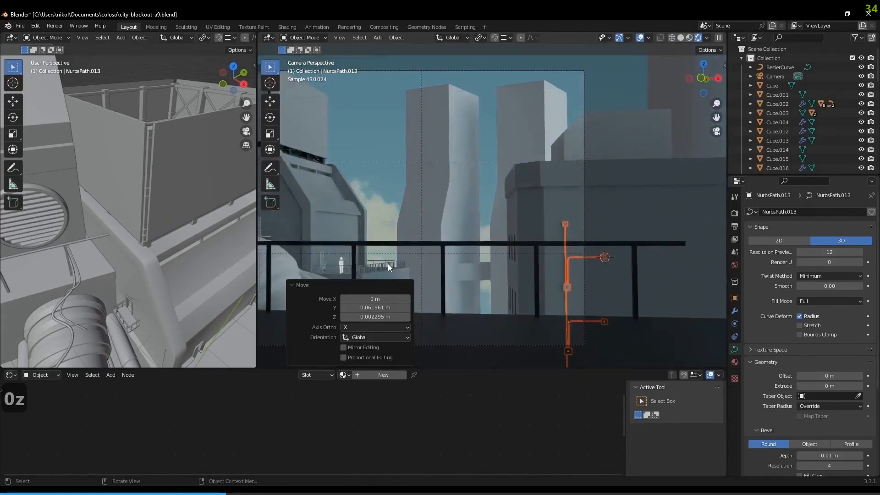
# Duplicate the distant building's railing onto the square building in top view, about 4.1 m in X and -0.64 m in Y
pyautogui.click(387, 263)
pyautogui.press('KP_7')
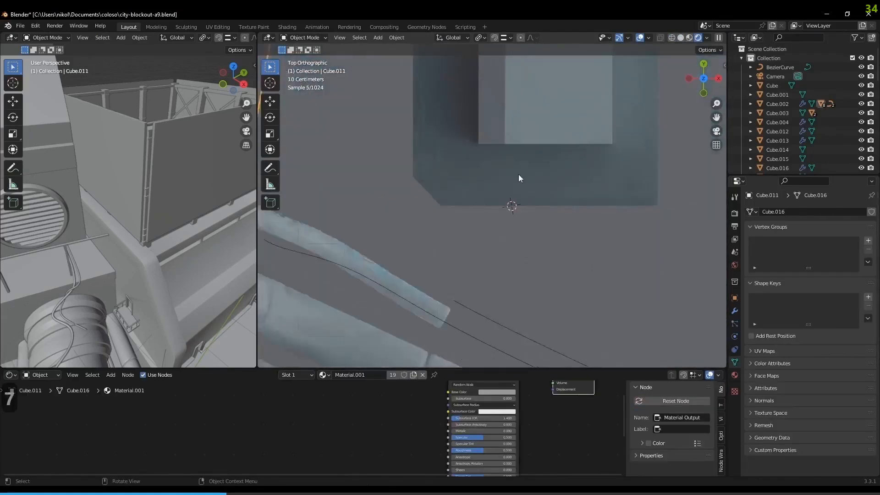
pyautogui.press('z')
pyautogui.click(524, 172)
pyautogui.scroll(-5, 524, 172)
pyautogui.scroll(3, 460, 171)
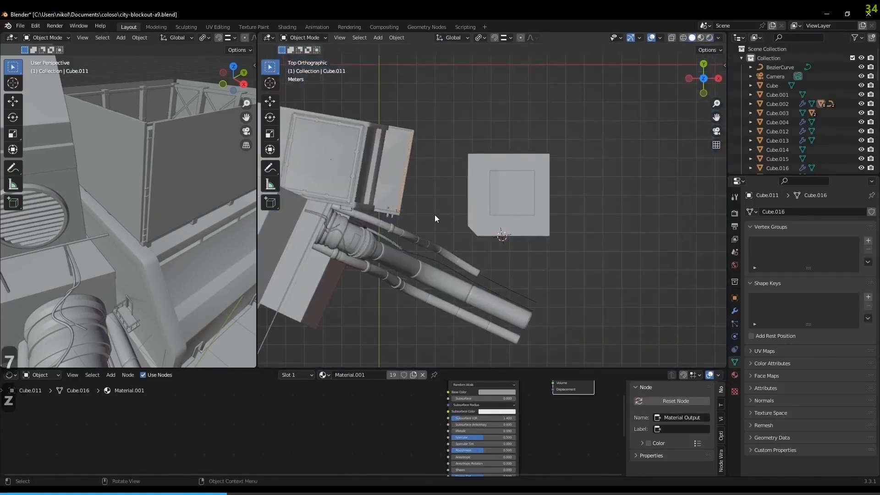
pyautogui.hotkey('shift', 'd')
pyautogui.click(511, 206)
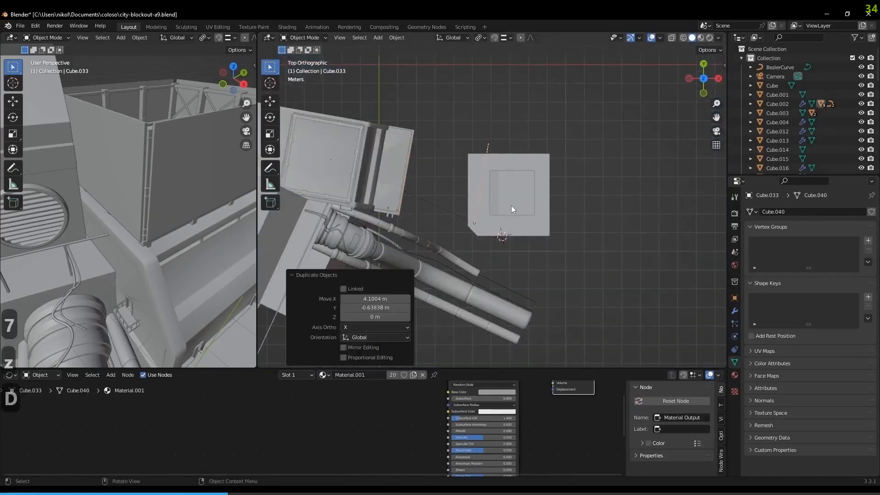
# Clear the railing copy's parent and rotate it -10° so it runs parallel to the square building's side
pyautogui.hotkey('alt', 'p')
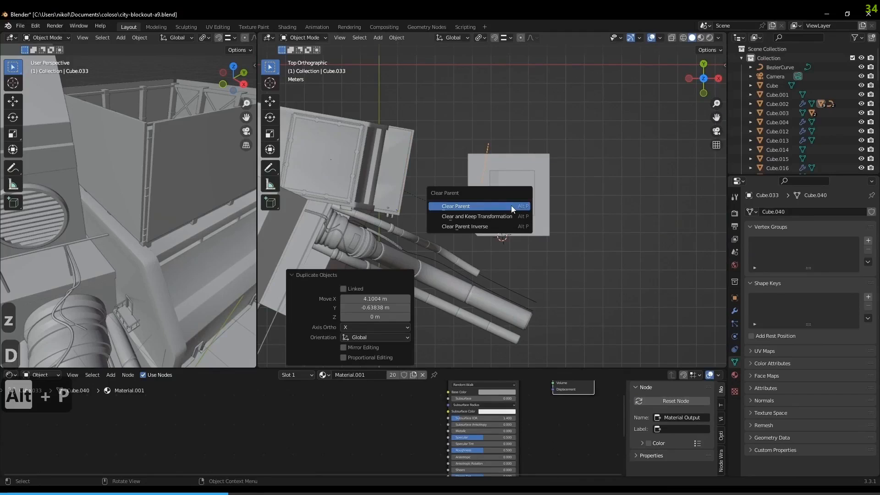
pyautogui.click(511, 209)
pyautogui.press('r')
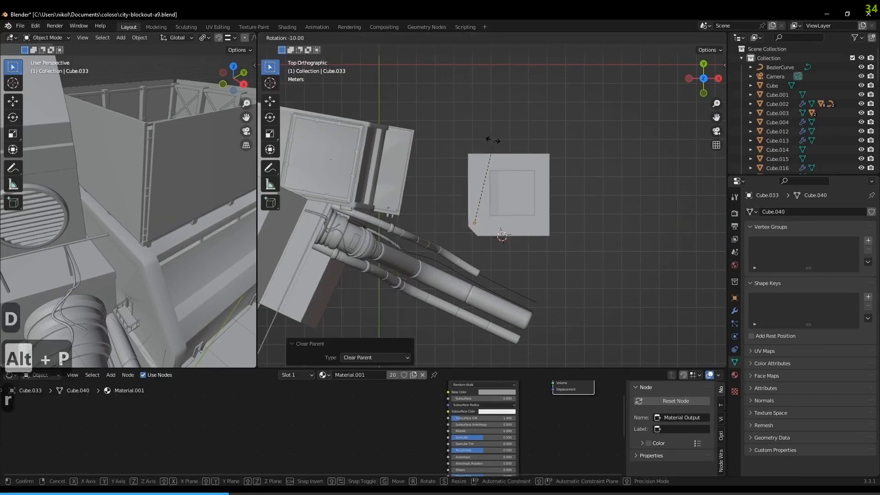
pyautogui.click(491, 139)
pyautogui.scroll(2, 507, 144)
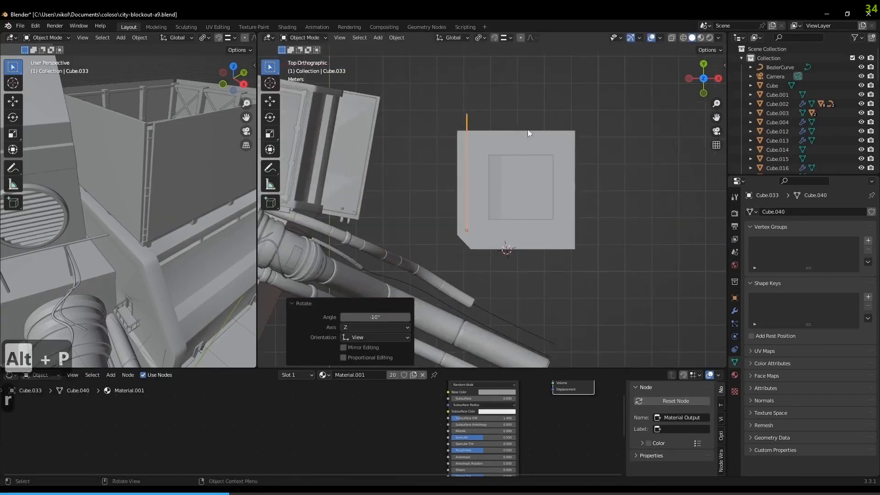
# Move the railing copy about -0.29 m in X and -0.14 m in Y to the building's edge, and show its Array modifier
pyautogui.press('g')
pyautogui.click(515, 107)
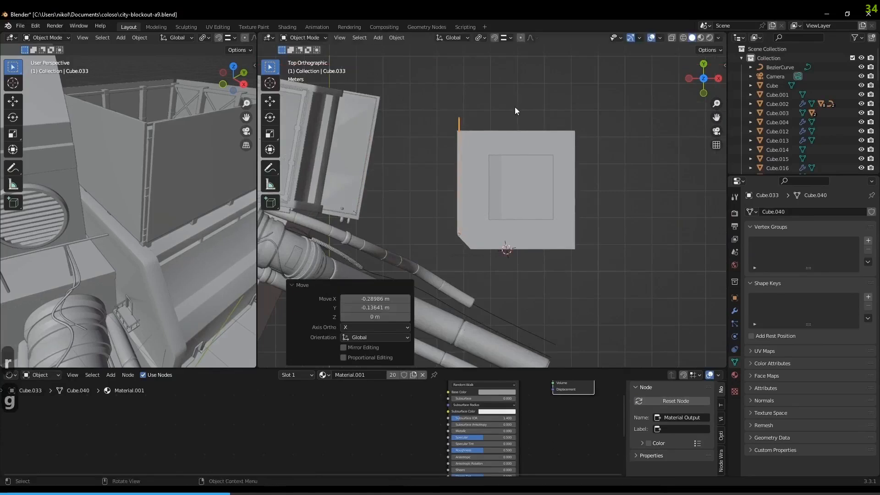
pyautogui.click(734, 311)
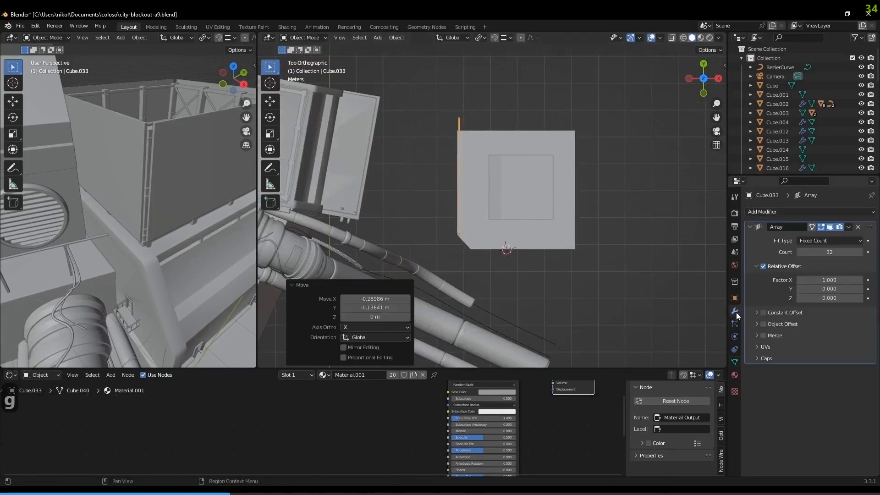
# Set the railing's Array count to 28 so it fits the square building's side
pyautogui.click(798, 251)
pyautogui.click(798, 252)
pyautogui.click(798, 251)
pyautogui.click(798, 251)
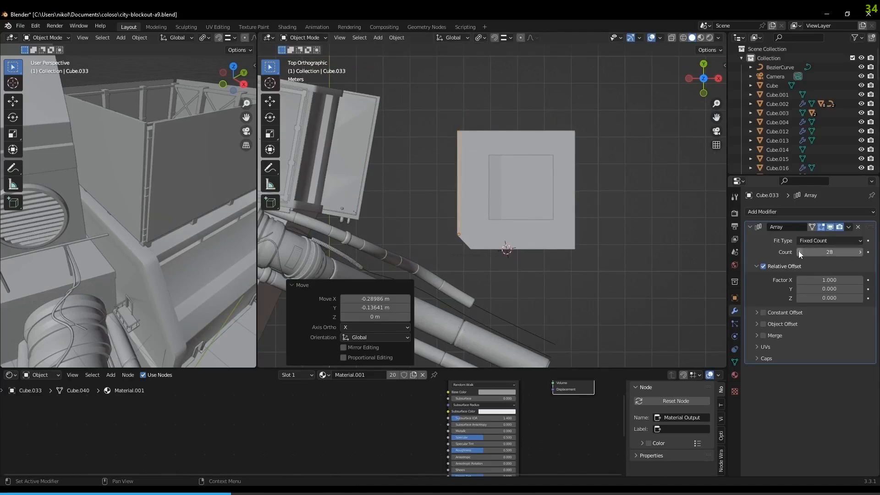
# Duplicate the railing, rotate the copy 90° about Z and place it along the square building's adjacent edge beside the cut corner
pyautogui.hotkey('shift', 'd')
pyautogui.click(496, 111)
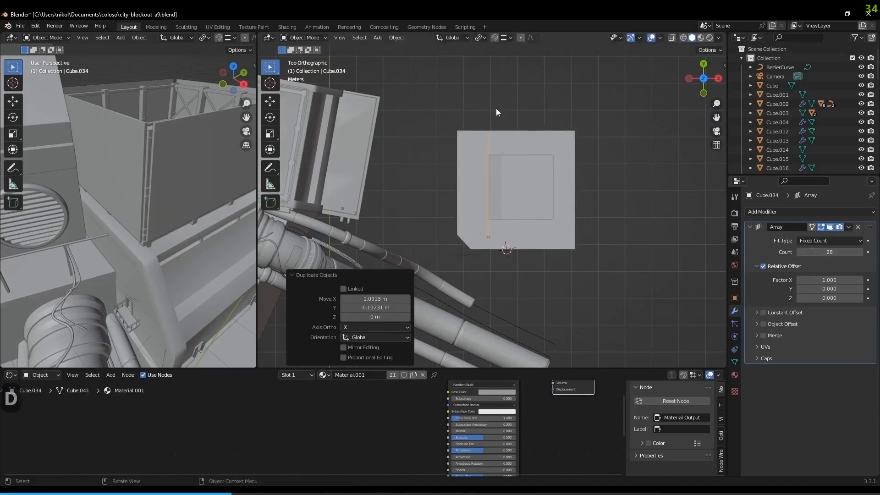
pyautogui.write('rz90')
pyautogui.press('Return')
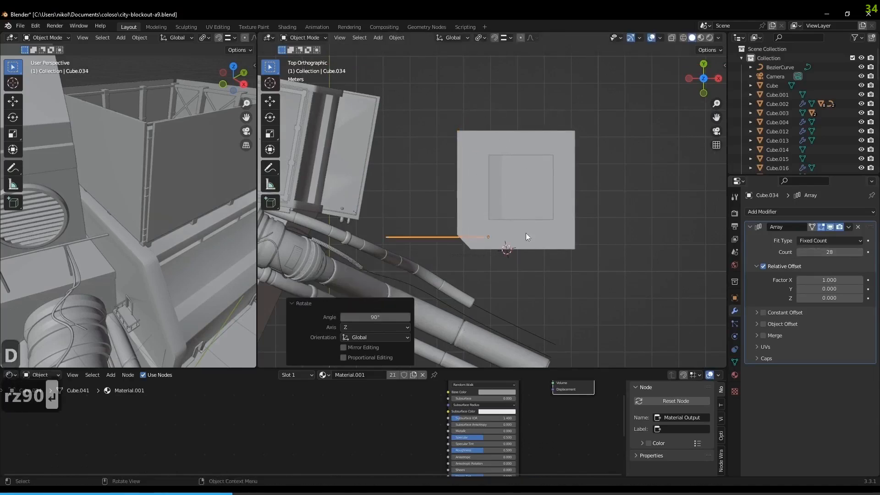
pyautogui.press('g')
pyautogui.click(595, 301)
# Select both railings in wireframe and raise them together about 2.8 m along Z towards the roof
pyautogui.moveTo(595, 301); pyautogui.dragTo(449, 175, button='middle')
pyautogui.hotkey('shift', 'z')
pyautogui.keyDown('shift'); pyautogui.click(452, 177); pyautogui.keyUp('shift')
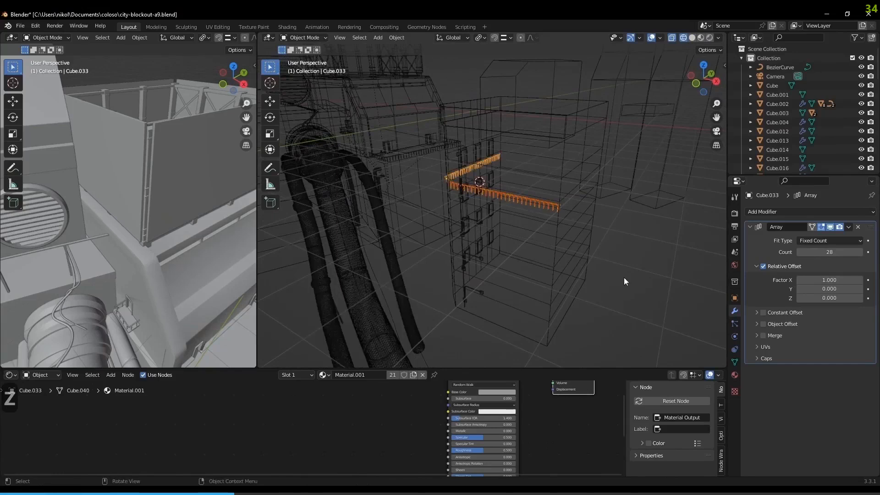
pyautogui.press('g')
pyautogui.press('z')
pyautogui.click(630, 194)
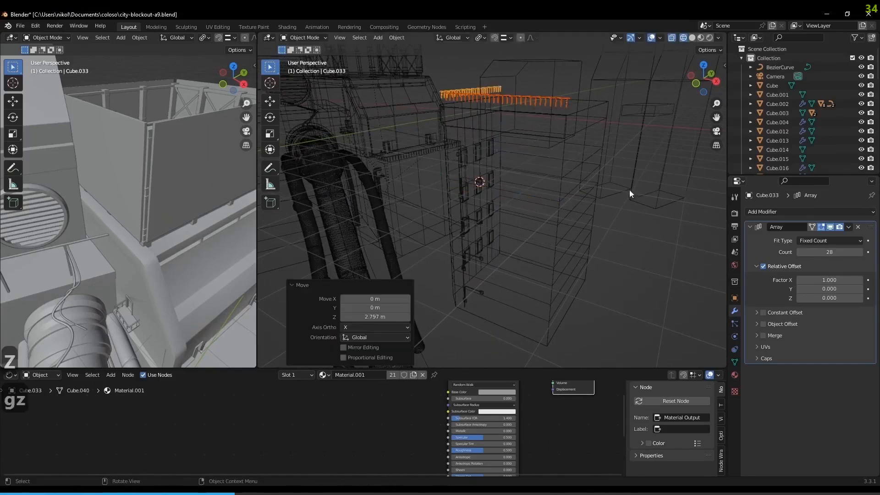
# Turn on snapping and adjust both railings along Z until they sit on the square building's roof
pyautogui.click(490, 37)
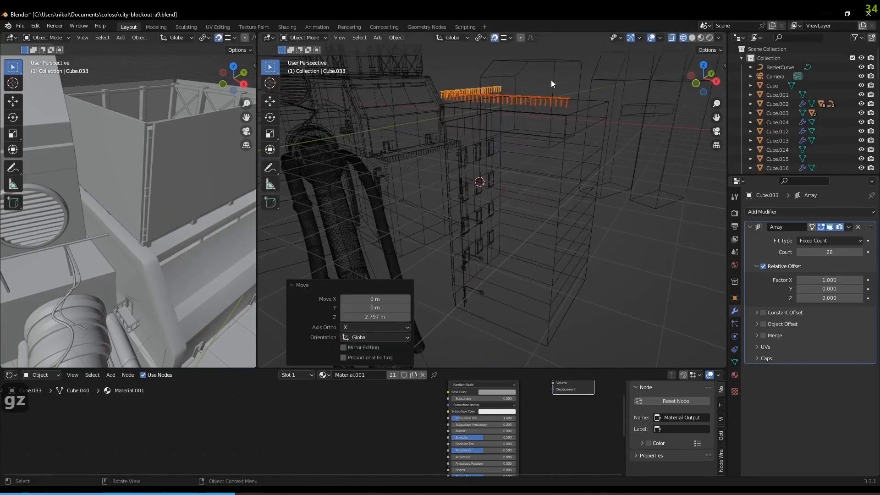
pyautogui.press('g')
pyautogui.press('z')
pyautogui.click(568, 111)
pyautogui.moveTo(573, 110); pyautogui.dragTo(510, 90, button='middle')
pyautogui.press('g')
pyautogui.press('z')
pyautogui.click(460, 55)
pyautogui.press('g')
pyautogui.press('z')
pyautogui.click(458, 110)
pyautogui.moveTo(458, 110); pyautogui.dragTo(524, 286, button='middle')
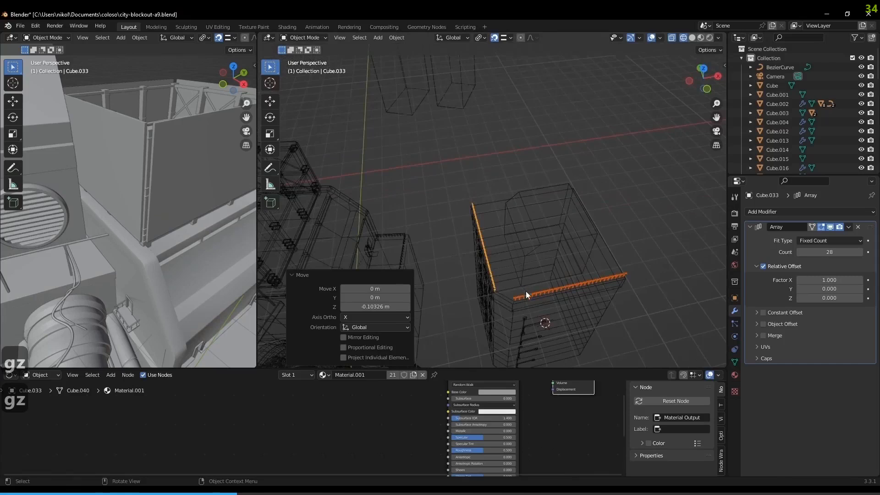
# Turn off snapping, duplicate the second railing in top view and rotate the copy -45° about Z to match the cut corner
pyautogui.click(532, 296)
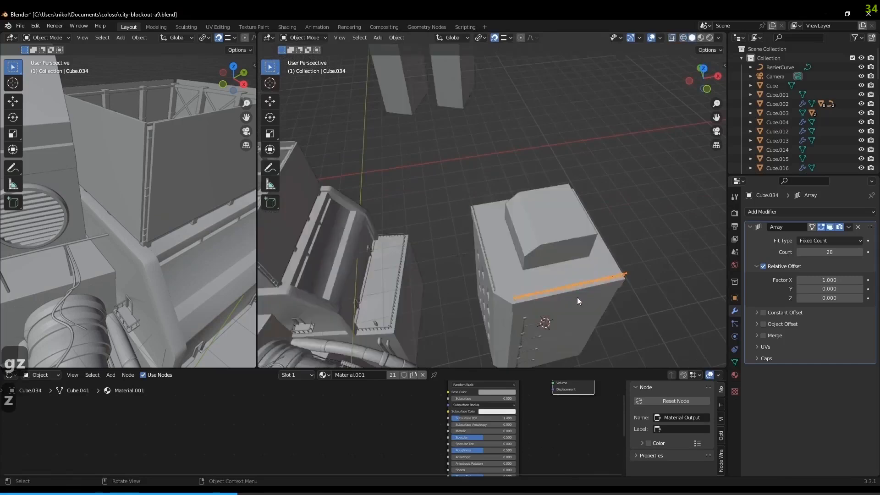
pyautogui.press('KP_7')
pyautogui.click(494, 37)
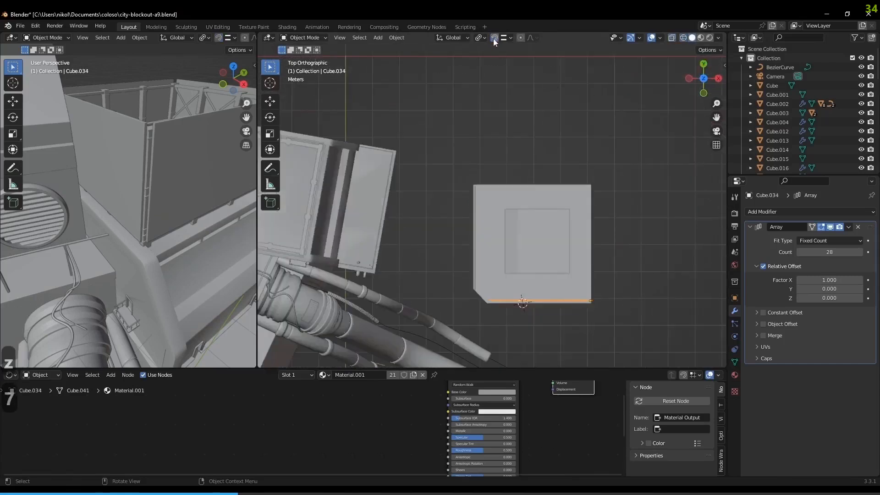
pyautogui.keyDown('shift'); pyautogui.moveTo(650, 289); pyautogui.dragTo(637, 230, button='middle'); pyautogui.keyUp('shift')
pyautogui.hotkey('shift', 'd')
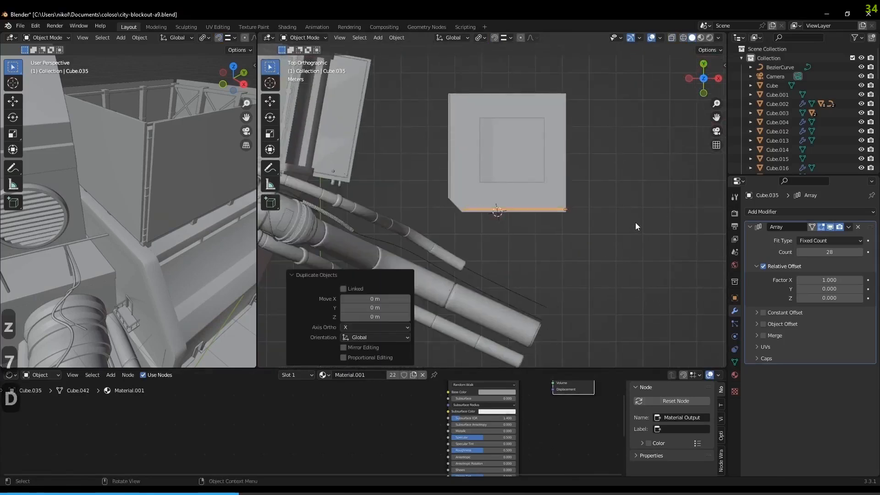
pyautogui.write('rz45')
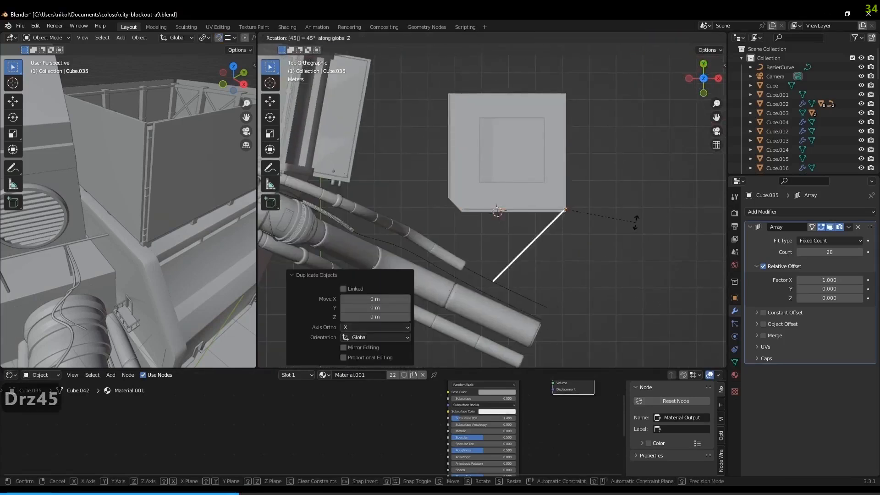
pyautogui.press('BackSpace')
pyautogui.press('BackSpace')
pyautogui.write('-45')
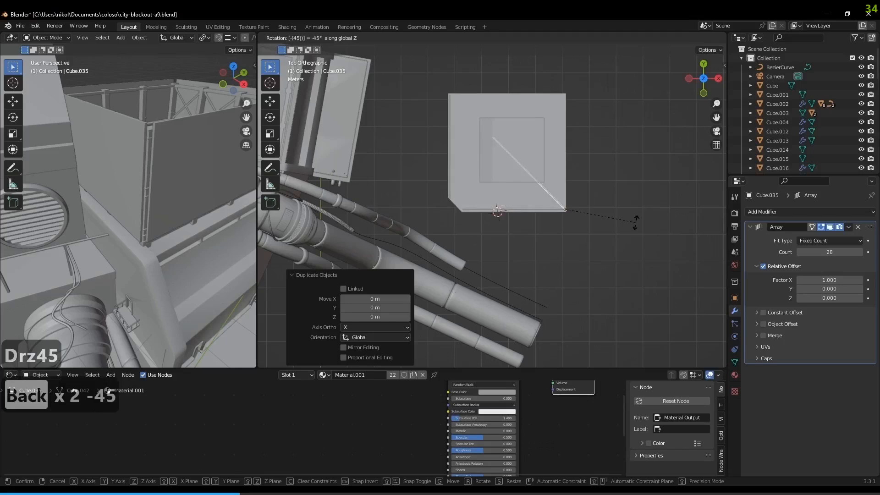
pyautogui.press('Return')
# Move the diagonal railing about -1.6 m in X and -2.28 m in Y in line with the cut corner, and set its Array count to 6
pyautogui.scroll(3, 683, 209)
pyautogui.press('g')
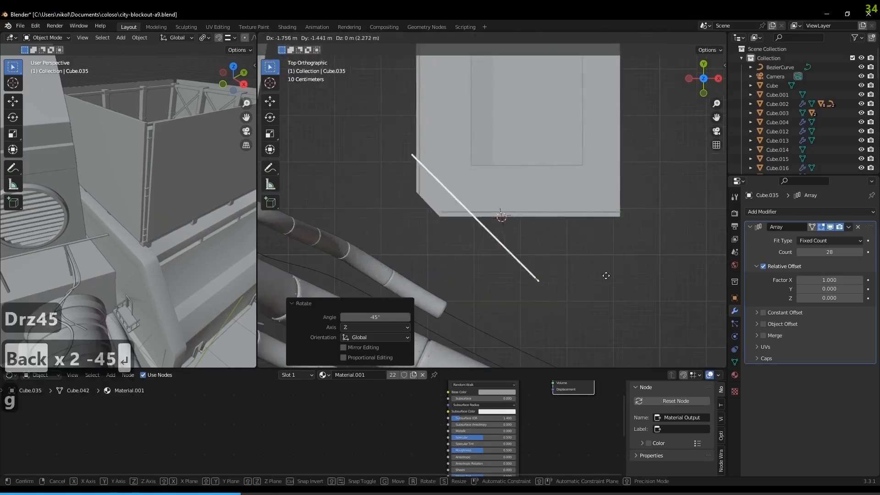
pyautogui.click(613, 313)
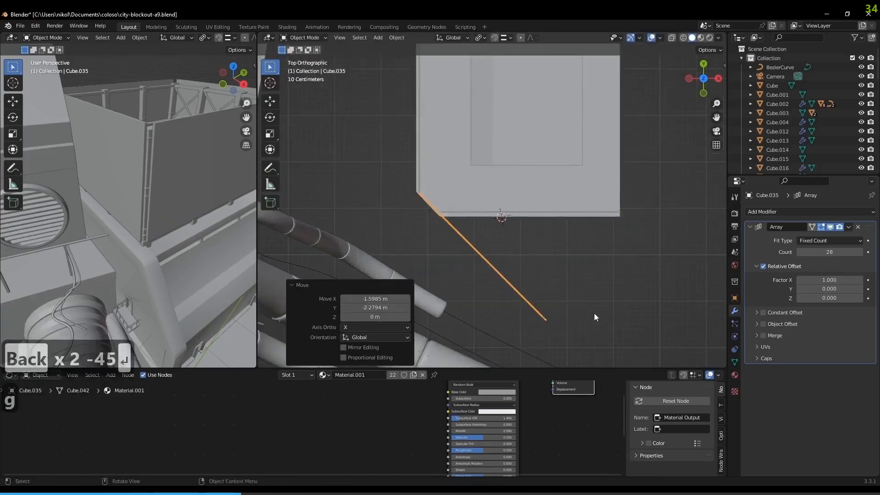
pyautogui.press('Tab')
pyautogui.press('Tab')
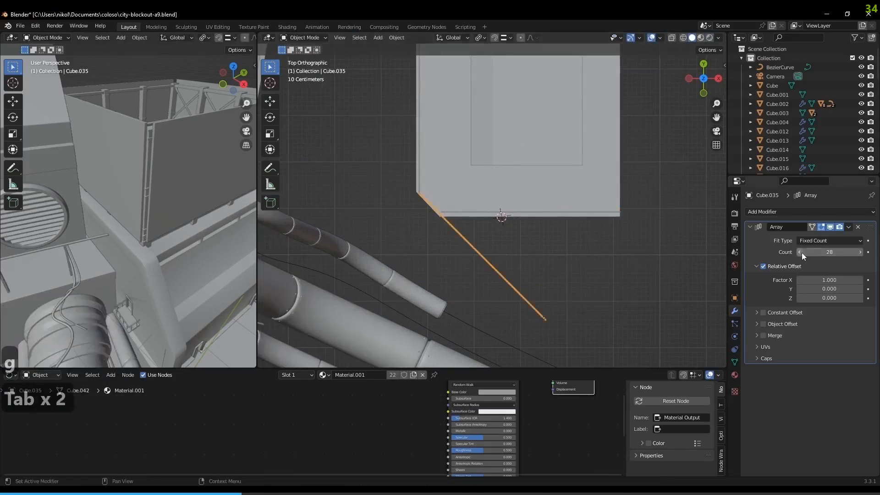
pyautogui.keyDown('ctrl'); pyautogui.scroll(-13, 801, 252); pyautogui.keyUp('ctrl')
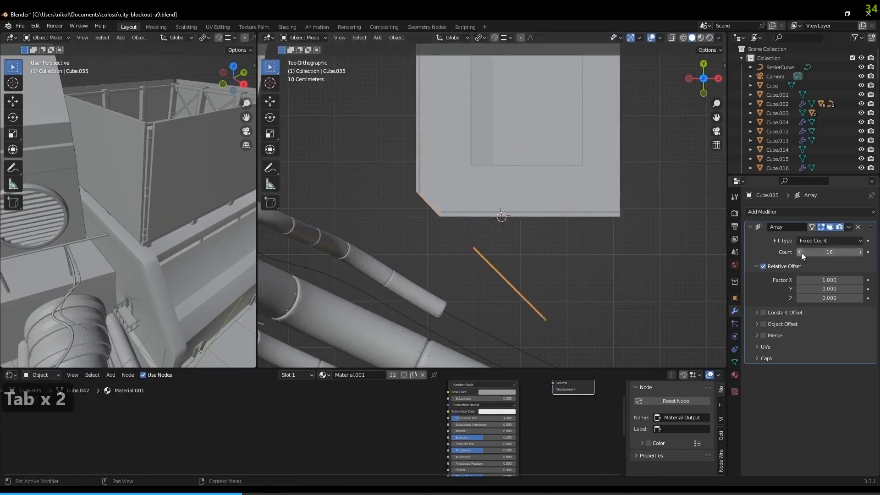
pyautogui.keyDown('ctrl'); pyautogui.scroll(-3, 801, 252); pyautogui.keyUp('ctrl')
pyautogui.keyDown('ctrl'); pyautogui.scroll(-1, 801, 252); pyautogui.keyUp('ctrl')
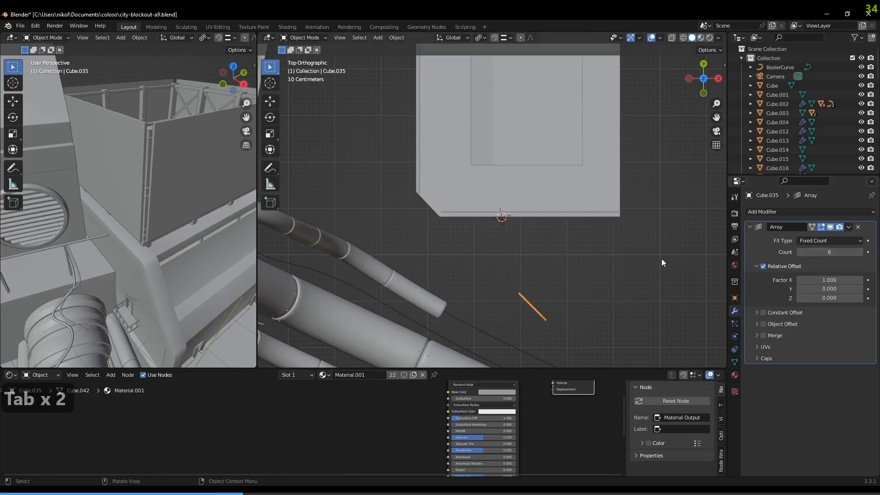
# Slide the diagonal railing about 3.05 m along its local X axis onto the cut corner
pyautogui.press('g')
pyautogui.press('y')
pyautogui.press('y')
pyautogui.press('x')
pyautogui.press('x')
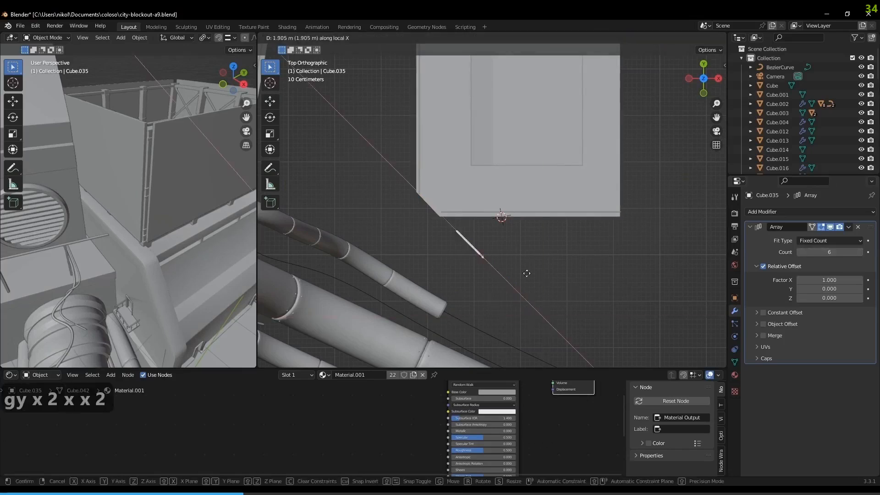
pyautogui.click(481, 254)
# Nudge the diagonal railing along its local X and Y axes so its end meets the side railing just inside the roof edge
pyautogui.scroll(6, 422, 191)
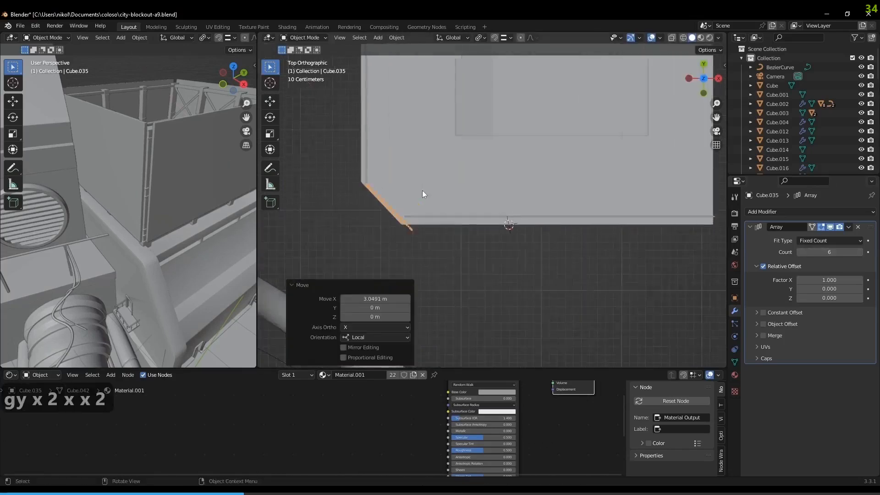
pyautogui.press('g')
pyautogui.press('x')
pyautogui.press('x')
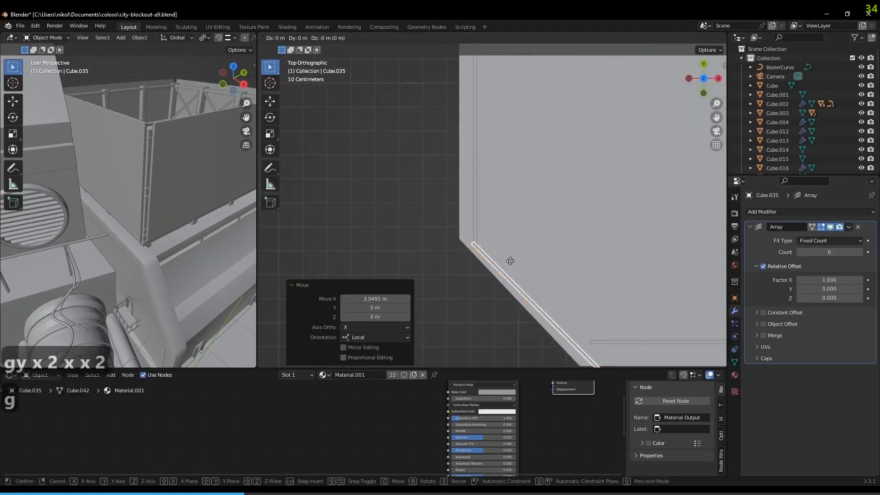
pyautogui.rightClick(511, 264)
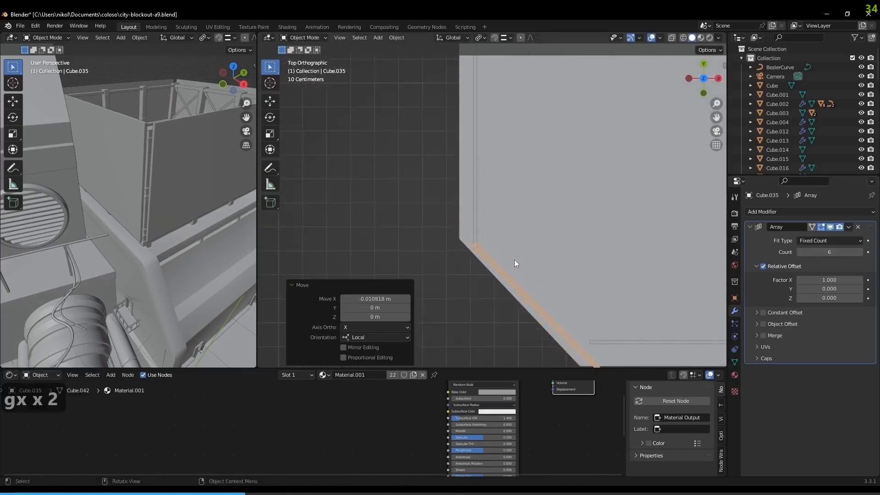
pyautogui.press('g')
pyautogui.press('y')
pyautogui.press('y')
pyautogui.click(513, 260)
pyautogui.press('g')
pyautogui.press('x')
pyautogui.press('x')
pyautogui.click(515, 262)
pyautogui.press('g')
pyautogui.press('y')
pyautogui.press('y')
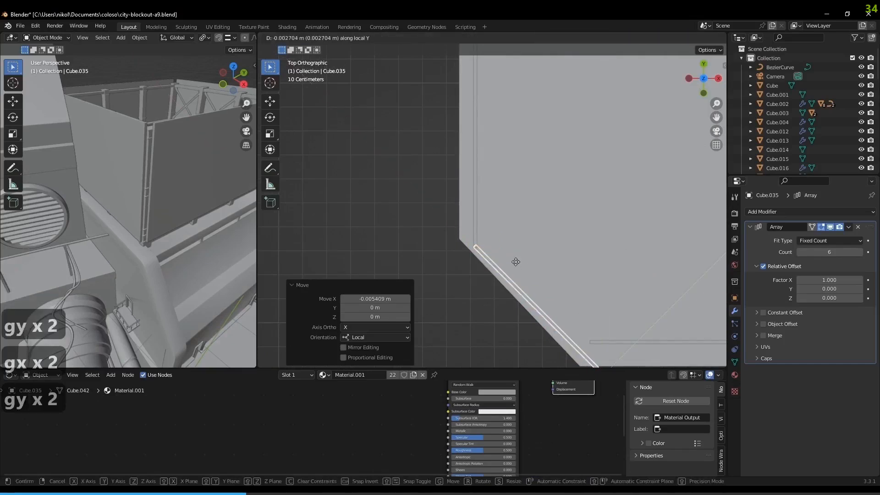
pyautogui.click(506, 257)
# Move the side and diagonal railings together about -0.02 m in X and 0.05 m in Y, closer to the roof edge
pyautogui.keyDown('shift'); pyautogui.click(474, 235); pyautogui.keyUp('shift')
pyautogui.scroll(-3, 499, 255)
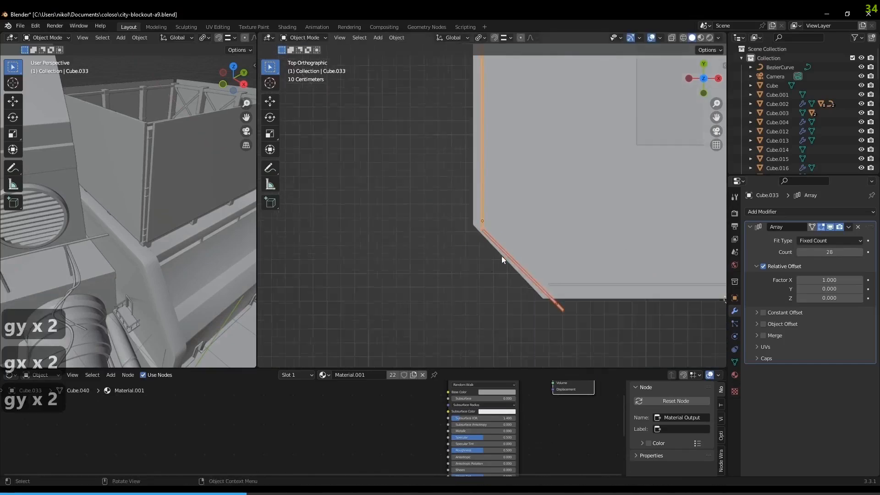
pyautogui.press('g')
pyautogui.click(469, 283)
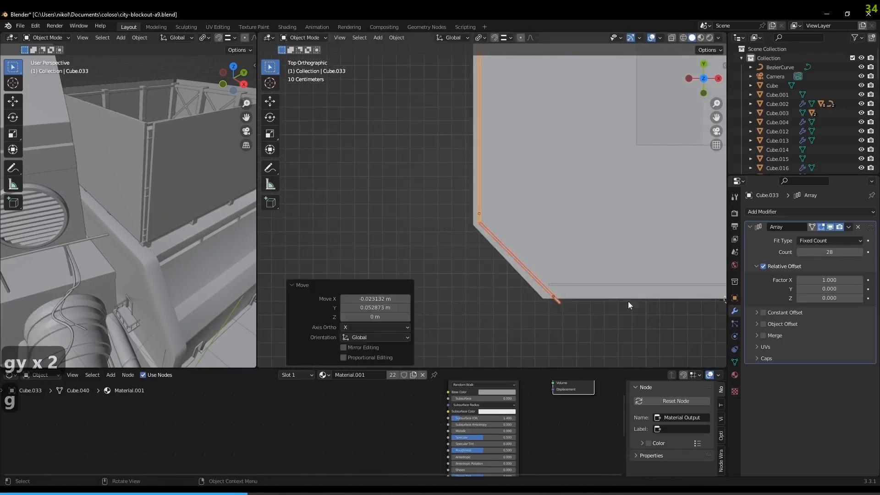
# Set the diagonal railing's Array count to 5 and slide it about 0.14 m along its local X axis
pyautogui.click(547, 293)
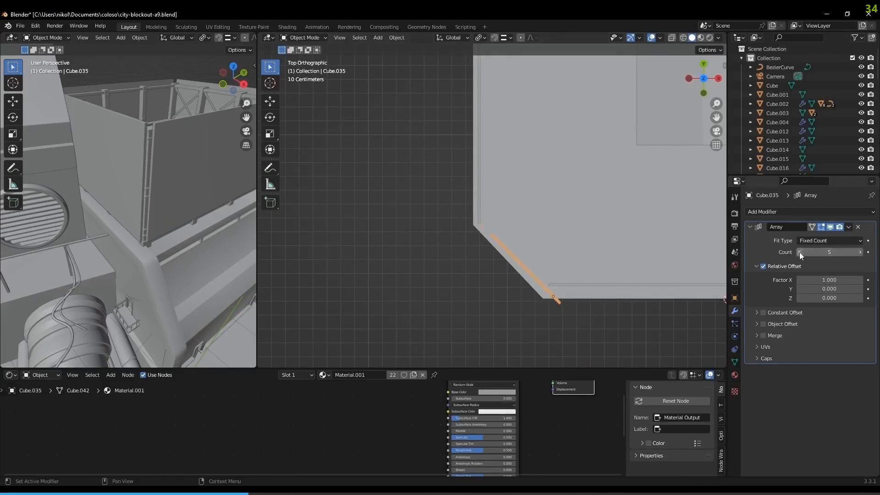
pyautogui.press('g')
pyautogui.press('y')
pyautogui.press('y')
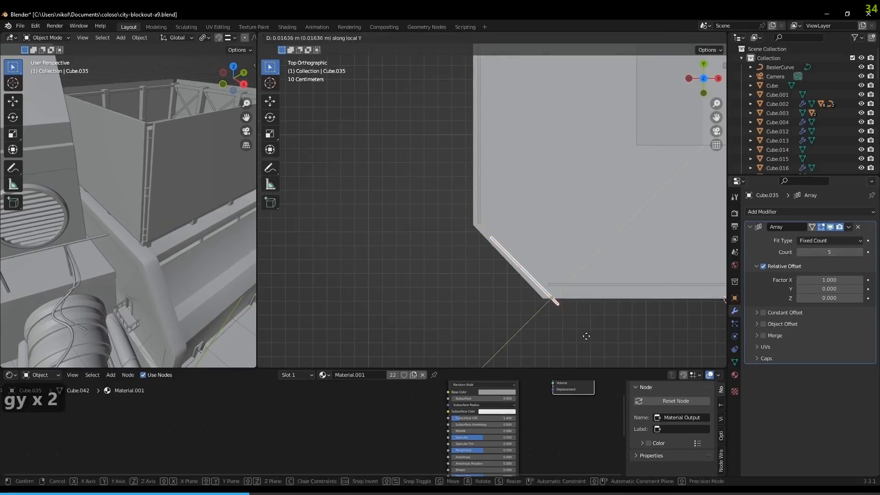
pyautogui.press('x')
pyautogui.press('x')
pyautogui.click(577, 330)
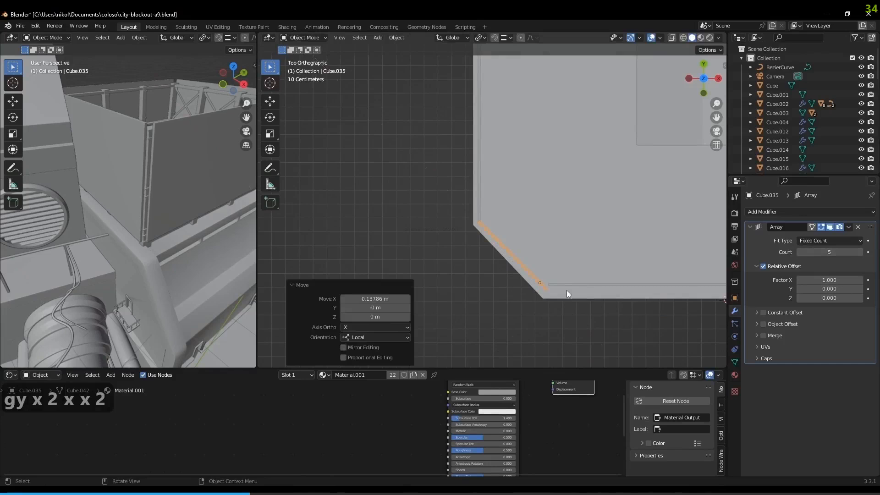
# Move the 28-count railing beside the cut corner about -0.02 m in X and -0.03 m in Y, and check the roof through the camera
pyautogui.click(555, 285)
pyautogui.press('g')
pyautogui.click(582, 329)
pyautogui.moveTo(582, 330); pyautogui.dragTo(592, 156, button='middle')
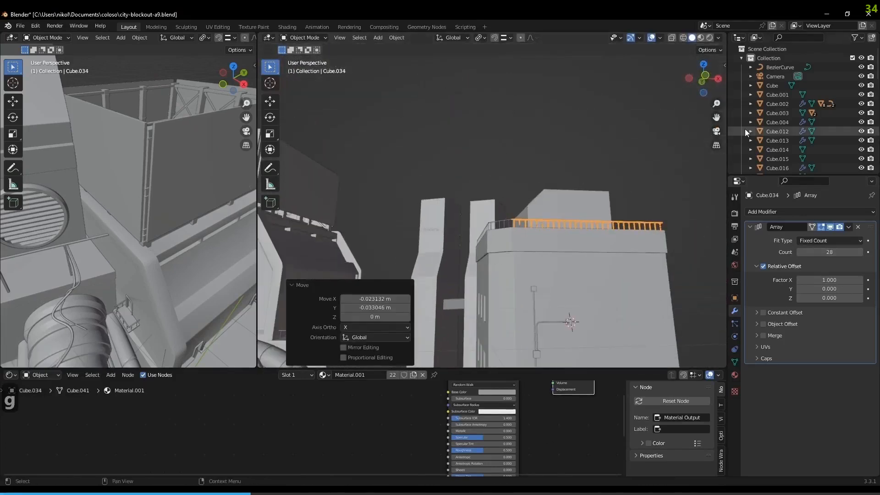
pyautogui.press('KP_0')
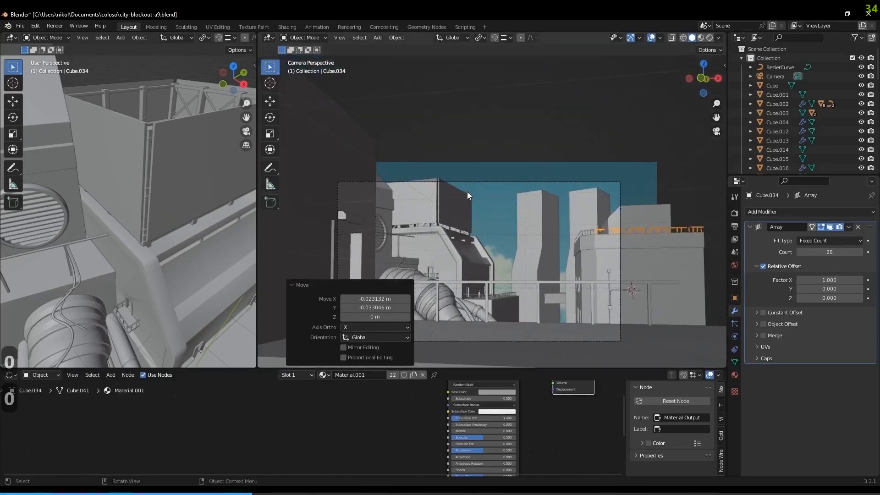
# Add a 64-vertex cylinder at the 3D cursor and raise it about 11.86 m along Z above the buildings
pyautogui.moveTo(468, 189); pyautogui.dragTo(548, 224, button='middle')
pyautogui.hotkey('shift', 'a')
pyautogui.moveTo(549, 225)
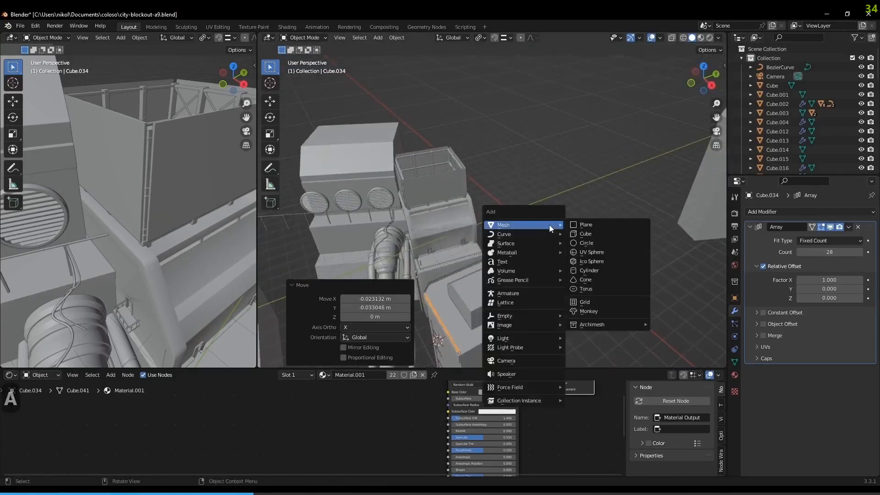
pyautogui.click(596, 270)
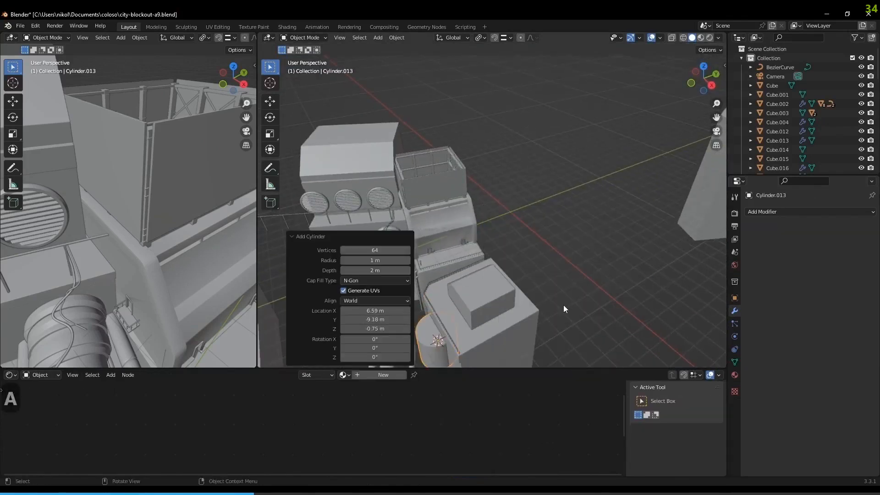
pyautogui.press('g')
pyautogui.press('z')
pyautogui.click(523, 256)
# Scale the cylinder up uniformly by a factor of about 3.72
pyautogui.moveTo(523, 257); pyautogui.dragTo(523, 201, button='middle')
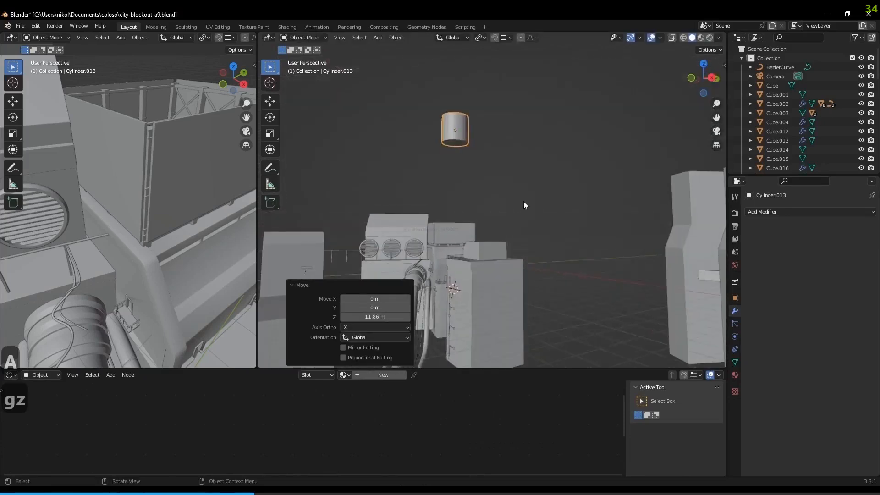
pyautogui.press('s')
pyautogui.click(632, 321)
pyautogui.moveTo(632, 321); pyautogui.dragTo(645, 193, button='middle')
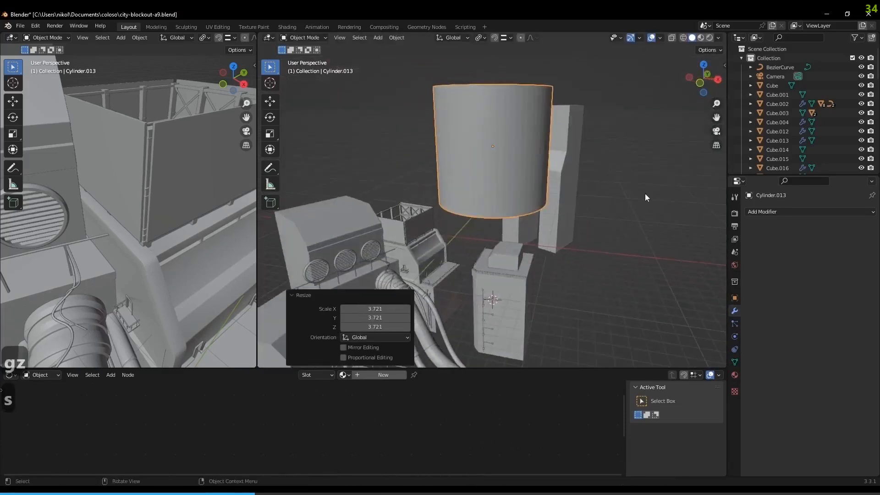
# Try narrowing the large cylinder in X and Y, first by a factor of about 0.297 and again by about 0.135
pyautogui.press('s')
pyautogui.hotkey('shift', 'z')
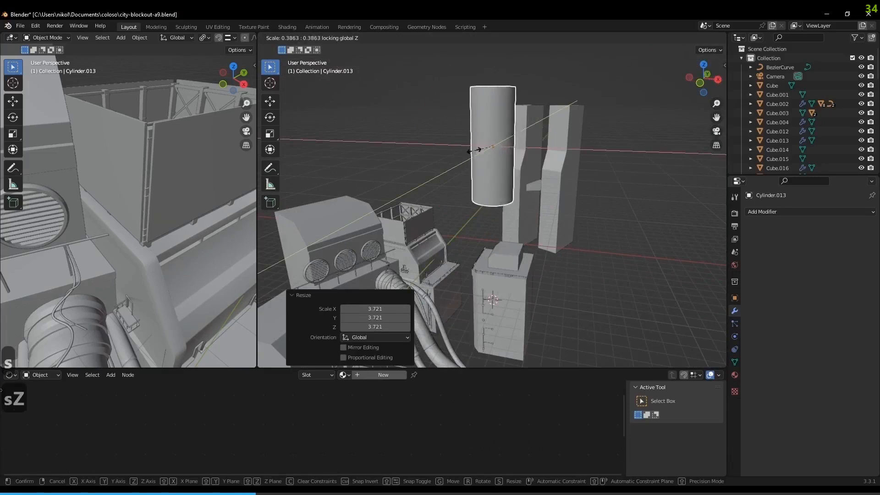
pyautogui.click(469, 134)
pyautogui.press('s')
pyautogui.hotkey('shift', 'z')
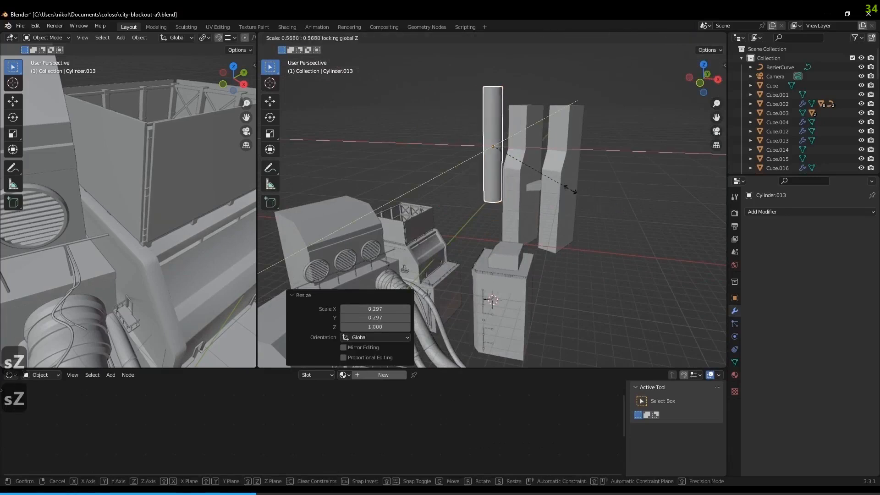
pyautogui.click(507, 161)
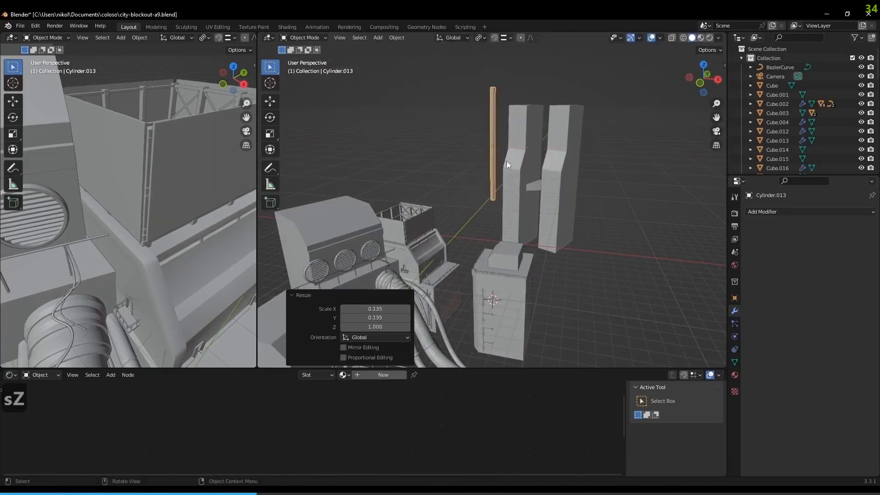
# Delete the narrowed cylinder and add a new cylinder with 32 vertices at the 3D cursor
pyautogui.click(506, 160)
pyautogui.hotkey('shift', 'a')
pyautogui.moveTo(506, 161)
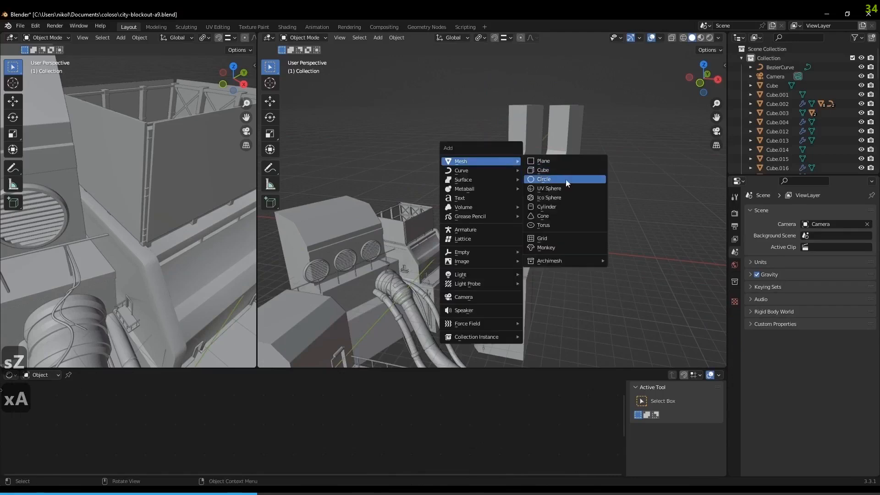
pyautogui.click(589, 207)
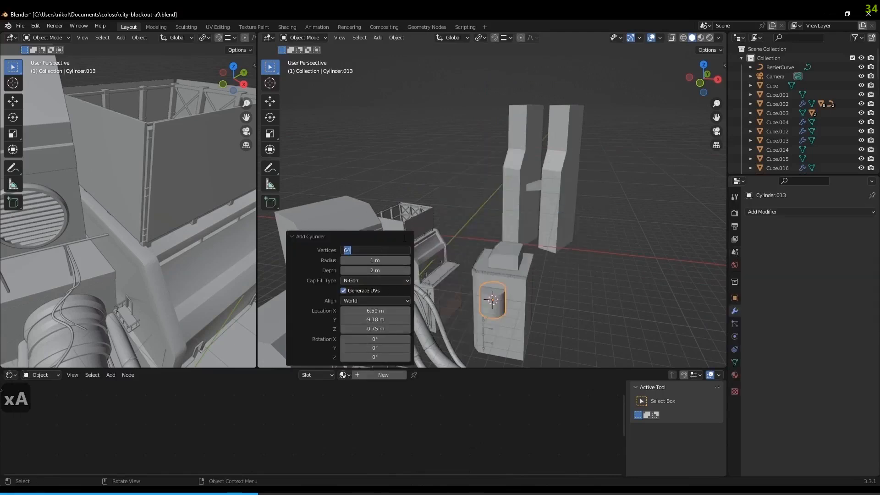
pyautogui.write('32')
pyautogui.press('Return')
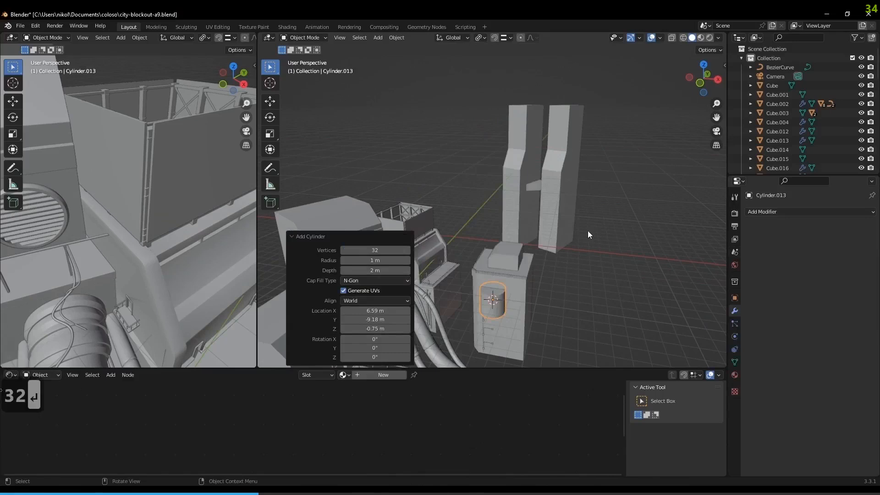
# Raise the new cylinder about 16.53 m along Z and narrow it in X and Y by a factor of about 0.573
pyautogui.press('g')
pyautogui.press('z')
pyautogui.click(570, 98)
pyautogui.moveTo(570, 98); pyautogui.dragTo(627, 298, button='middle')
pyautogui.press('s')
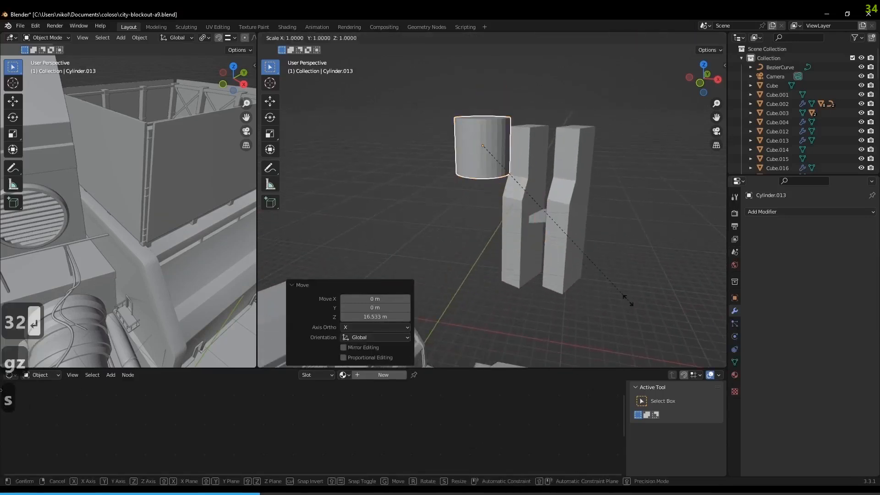
pyautogui.hotkey('shift', 'z')
pyautogui.click(510, 212)
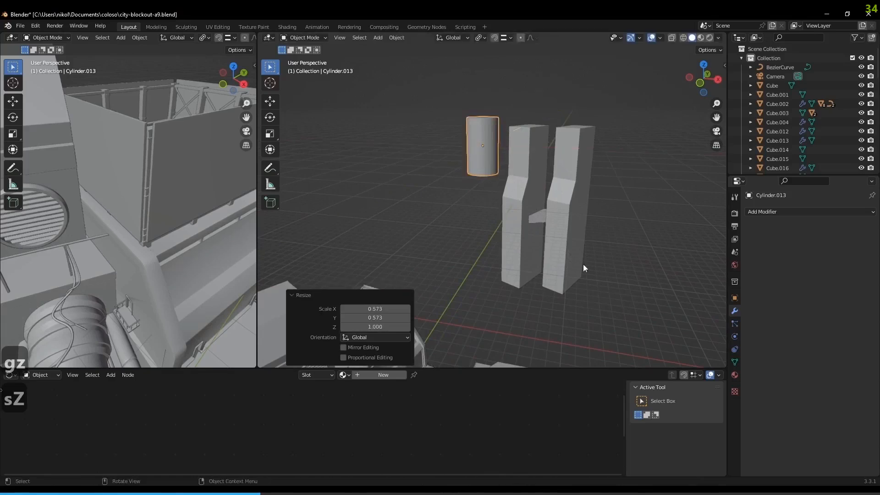
# Stretch the cylinder along Z by a factor of about 8.3 and scale it down uniformly by about 0.396
pyautogui.press('s')
pyautogui.press('z')
pyautogui.click(518, 178)
pyautogui.scroll(-2, 568, 268)
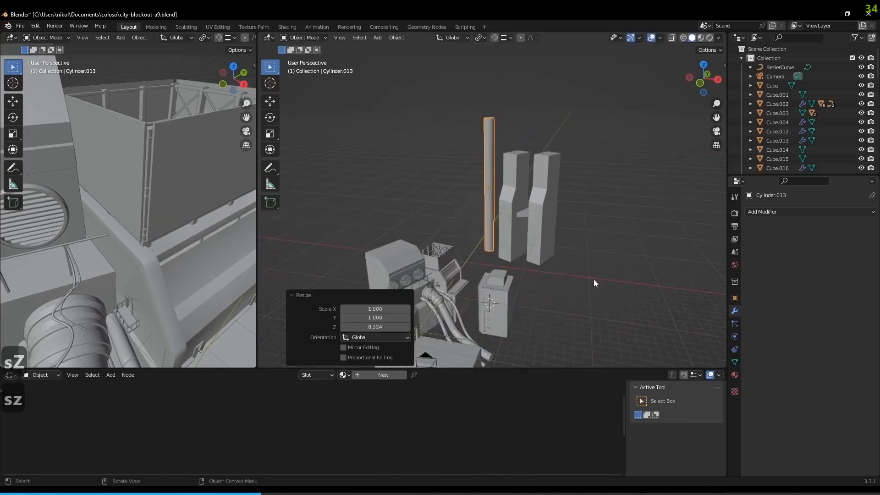
pyautogui.press('s')
pyautogui.click(532, 235)
# Stretch the thinned cylinder along Z again into a tall, slender pole beside the twin towers
pyautogui.press('s')
pyautogui.rightClick(524, 361)
pyautogui.press('s')
pyautogui.press('z')
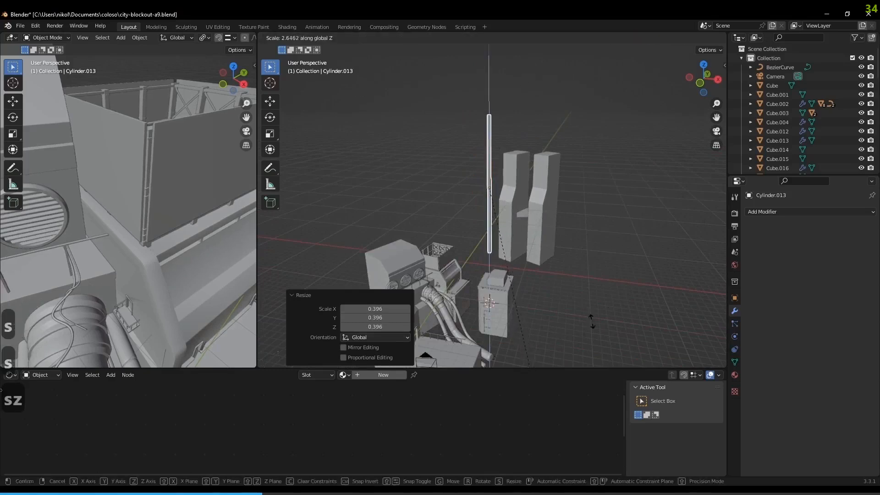
pyautogui.click(579, 209)
pyautogui.scroll(4, 579, 208)
# Add one edge loop around the pole and move it up about 7.3 m along Z, close to the top end
pyautogui.press('Tab')
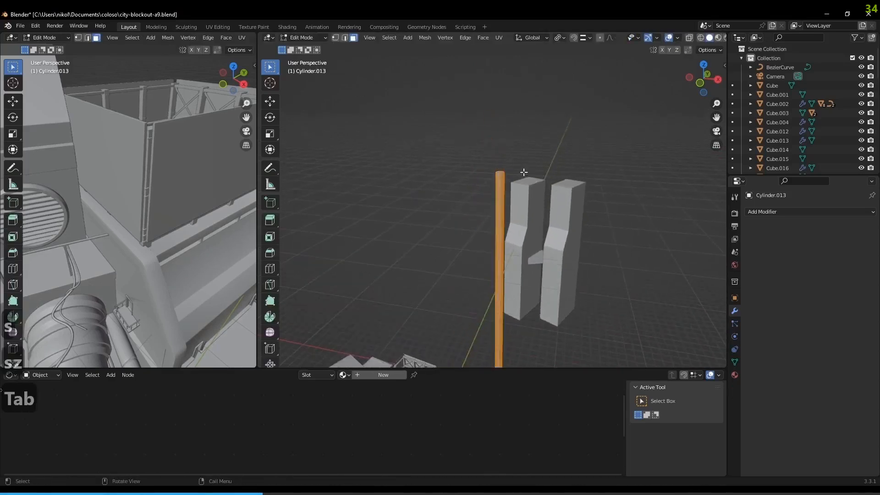
pyautogui.scroll(2, 516, 164)
pyautogui.press('2')
pyautogui.keyDown('alt'); pyautogui.click(509, 146); pyautogui.keyUp('alt')
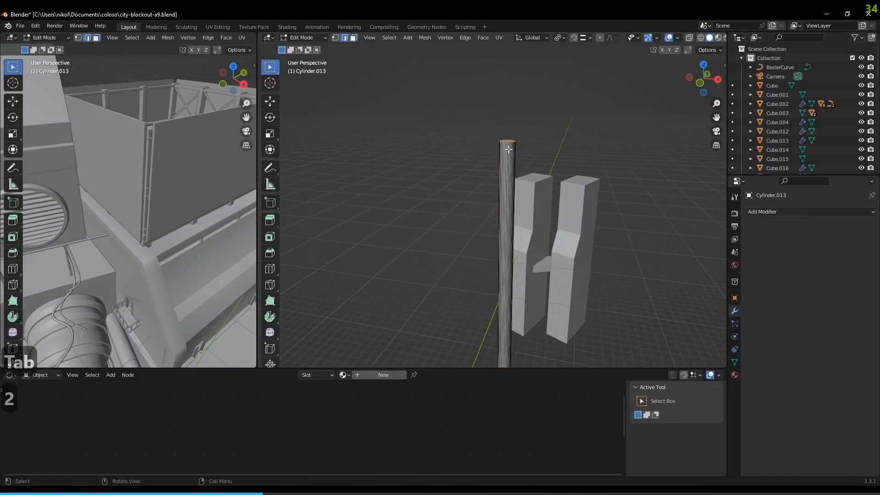
pyautogui.moveTo(543, 155); pyautogui.dragTo(543, 155, button='middle')
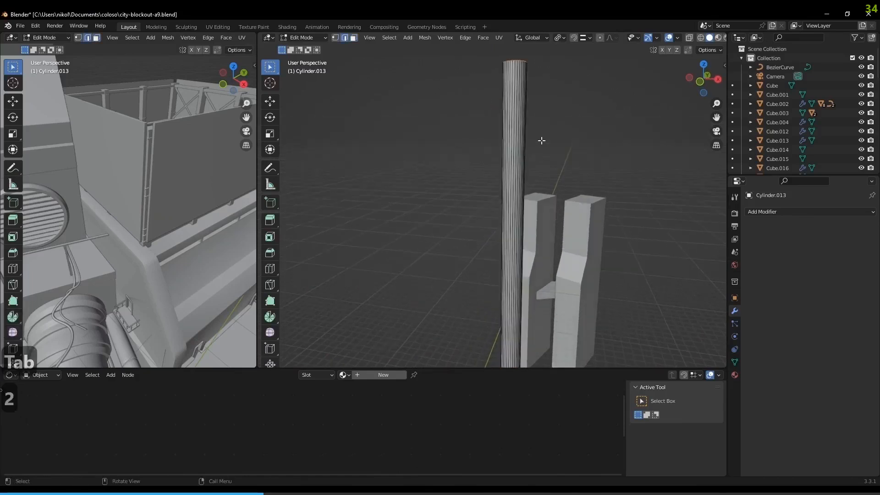
pyautogui.press('KP_1')
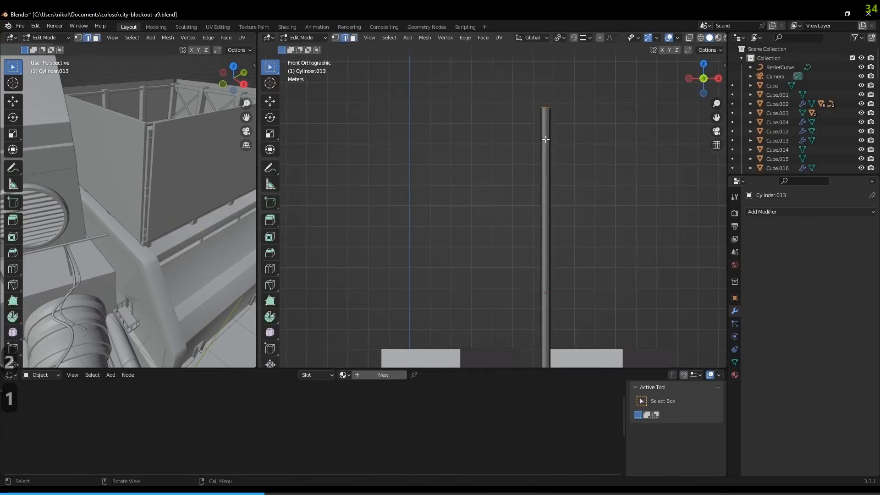
pyautogui.hotkey('ctrl', 'r')
pyautogui.click(546, 146)
pyautogui.rightClick(547, 226)
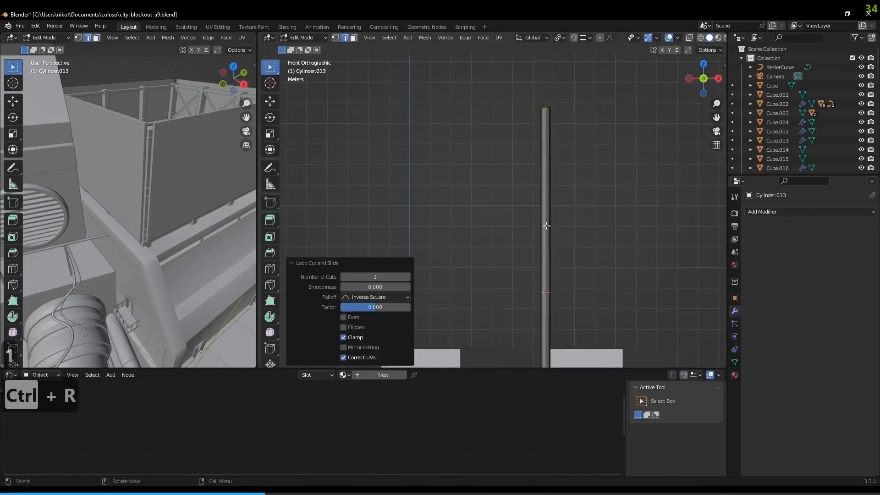
pyautogui.press('g')
pyautogui.press('z')
pyautogui.click(610, 142)
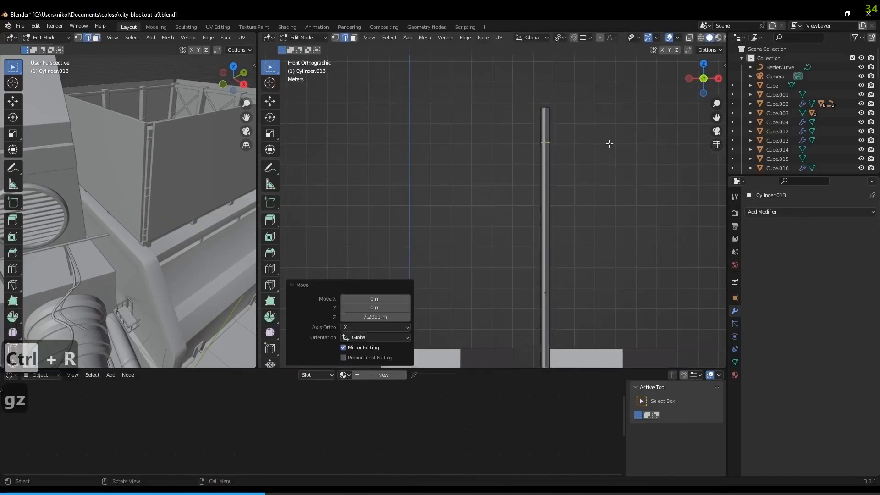
# Extrude the pole's top face band outward by a factor of about 1.514 in X and Y, and shorten it along Z by about 0.737
pyautogui.press('3')
pyautogui.keyDown('alt'); pyautogui.click(546, 124); pyautogui.keyUp('alt')
pyautogui.press('e')
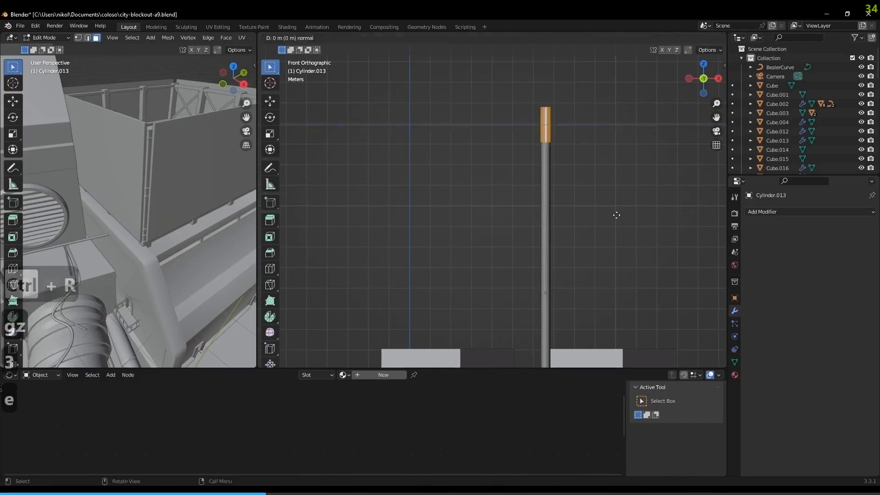
pyautogui.press('s')
pyautogui.hotkey('shift', 'z')
pyautogui.click(672, 246)
pyautogui.press('s')
pyautogui.press('z')
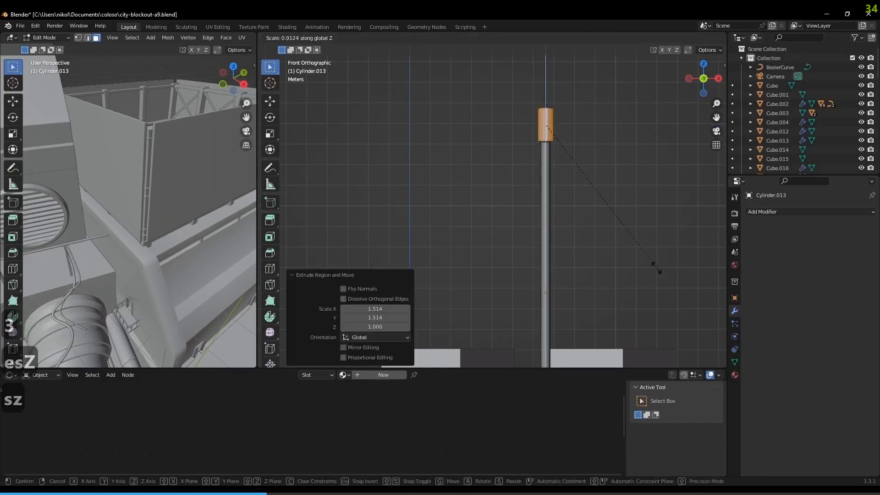
pyautogui.click(627, 243)
# Select the pole's bottom end in wireframe and lower it along Z toward the building's roof
pyautogui.scroll(-3, 564, 183)
pyautogui.keyDown('shift'); pyautogui.moveTo(547, 169); pyautogui.dragTo(576, 104, button='middle'); pyautogui.keyUp('shift')
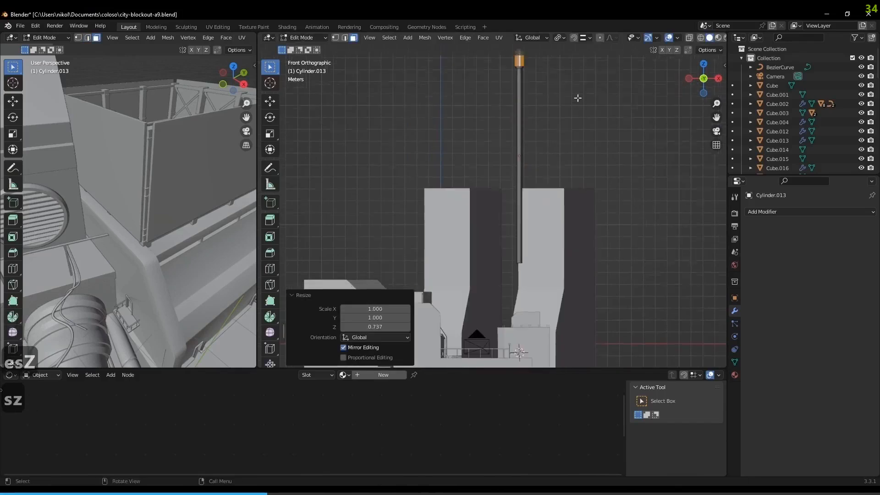
pyautogui.scroll(3, 531, 248)
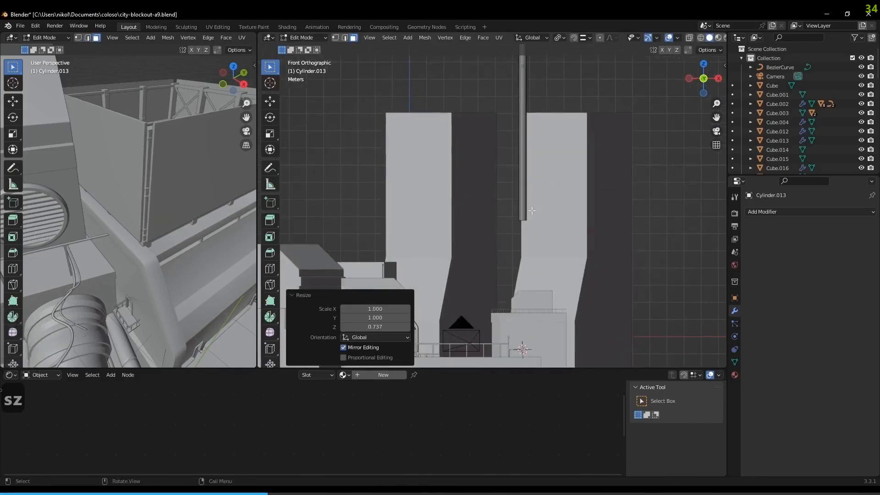
pyautogui.click(523, 218)
pyautogui.press('2')
pyautogui.hotkey('shift', 'z')
pyautogui.moveTo(527, 223); pyautogui.dragTo(510, 228)
pyautogui.press('g')
pyautogui.press('z')
pyautogui.click(670, 241)
pyautogui.press('Tab')
pyautogui.scroll(-3, 655, 207)
pyautogui.keyDown('shift'); pyautogui.moveTo(614, 132); pyautogui.dragTo(618, 255, button='middle'); pyautogui.keyUp('shift')
pyautogui.press('Tab')
pyautogui.press('Tab')
pyautogui.press('Tab')
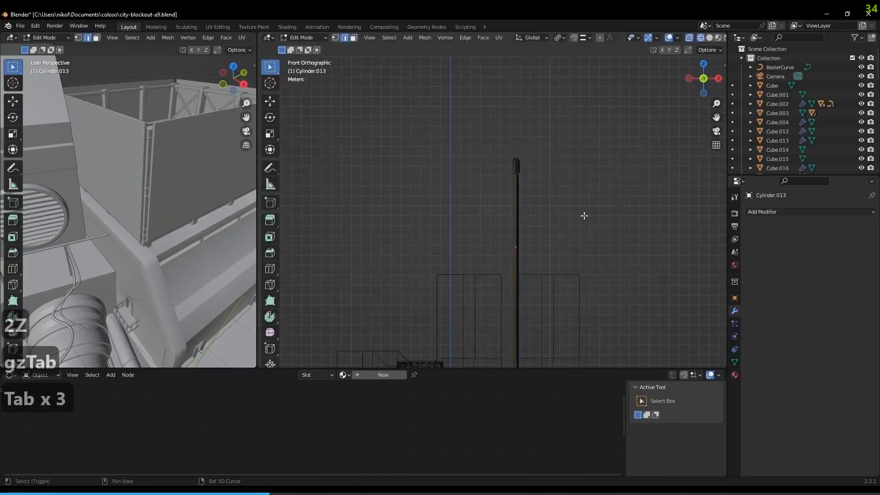
pyautogui.keyDown('shift'); pyautogui.moveTo(515, 301); pyautogui.dragTo(520, 204, button='middle'); pyautogui.keyUp('shift')
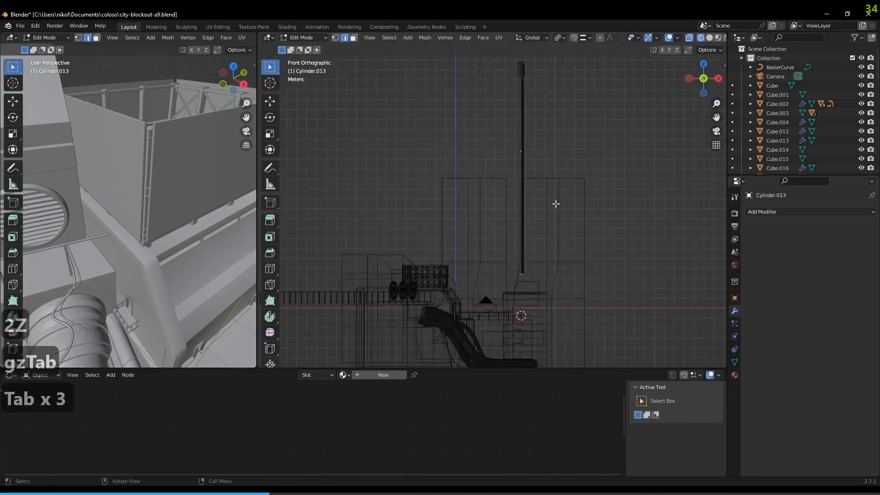
pyautogui.hotkey('ctrl', 'r')
pyautogui.click(522, 207)
pyautogui.rightClick(521, 207)
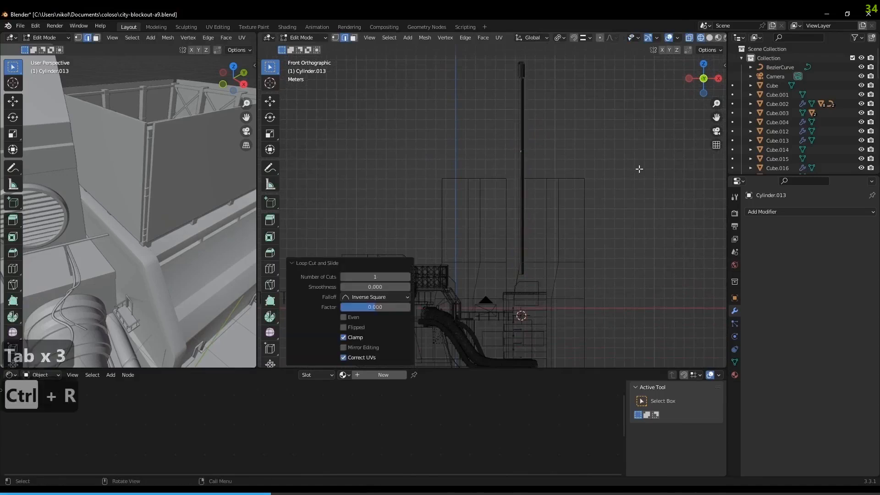
pyautogui.press('g')
pyautogui.press('z')
pyautogui.hotkey('ctrl', 'z')
# Add an edge loop around the pole's shaft below its middle and bevel it into a band about 0.047 m wide
pyautogui.moveTo(569, 199); pyautogui.dragTo(534, 186, button='middle')
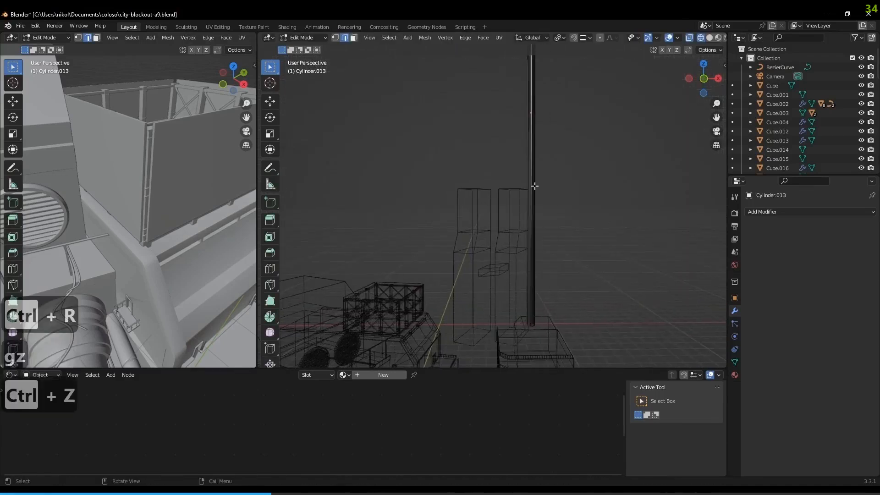
pyautogui.hotkey('ctrl', 'r')
pyautogui.click(535, 186)
pyautogui.rightClick(534, 186)
pyautogui.press('KP_1')
pyautogui.moveTo(556, 112); pyautogui.dragTo(615, 121, button='middle')
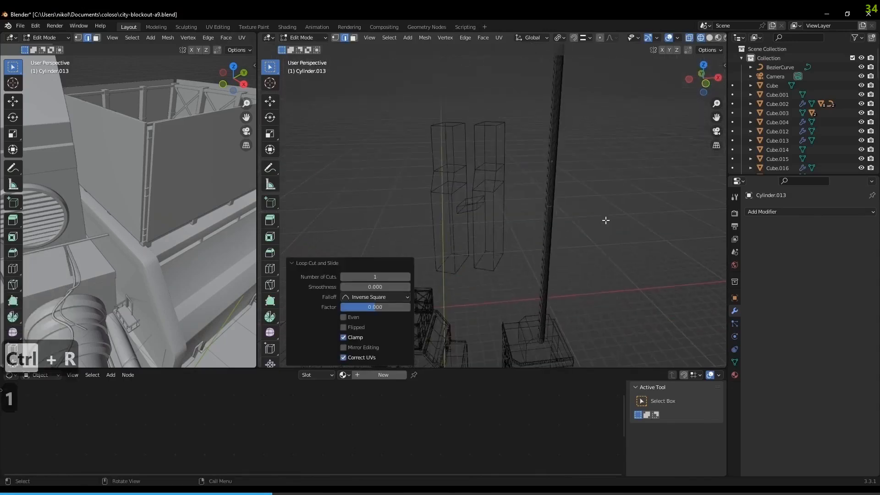
pyautogui.hotkey('ctrl', 'b')
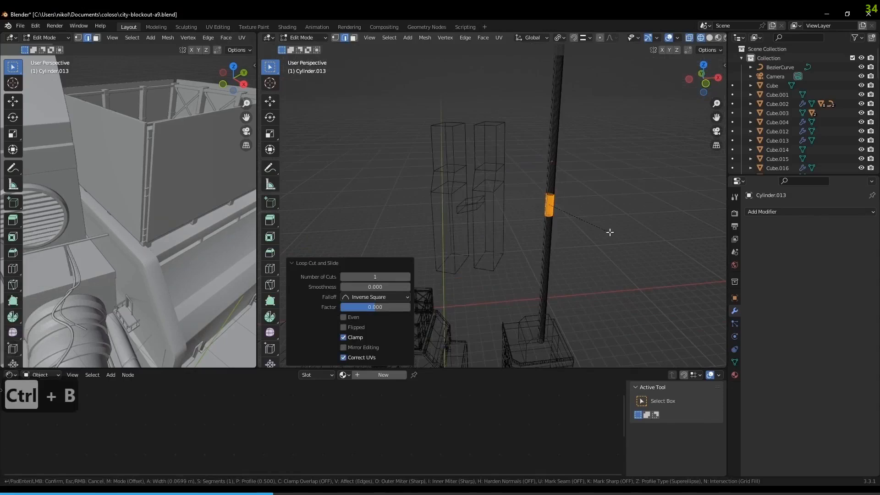
pyautogui.click(608, 232)
# Extrude the shaft band outward by a factor of about 1.379 in X and Y, and shorten it along Z by about 0.74
pyautogui.press('e')
pyautogui.press('s')
pyautogui.hotkey('shift', 'z')
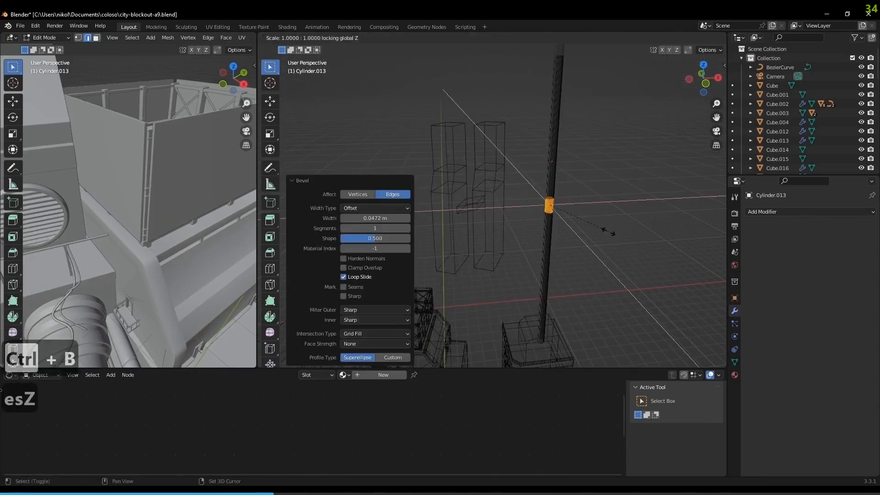
pyautogui.click(626, 241)
pyautogui.press('s')
pyautogui.hotkey('shift', 'z')
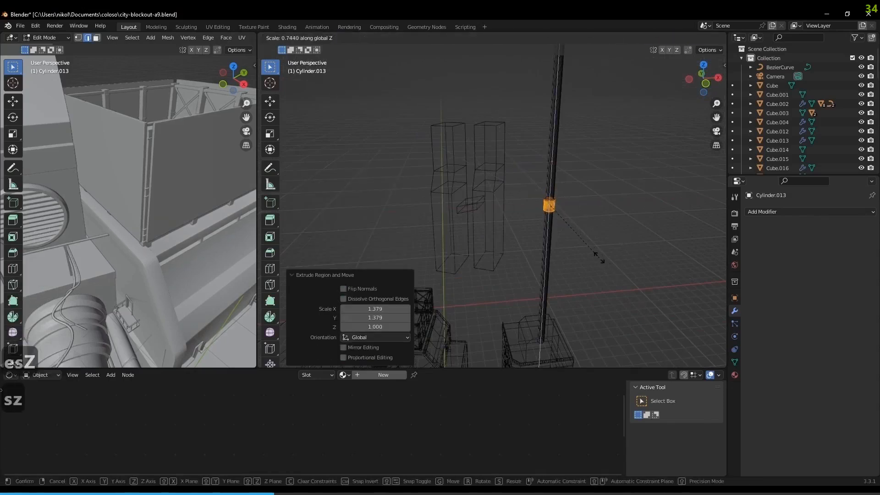
pyautogui.click(600, 256)
pyautogui.press('Tab')
# Select the thick cap at the pole's top in front view and move it up about 4.35 m along Z
pyautogui.moveTo(556, 257); pyautogui.dragTo(595, 205, button='middle')
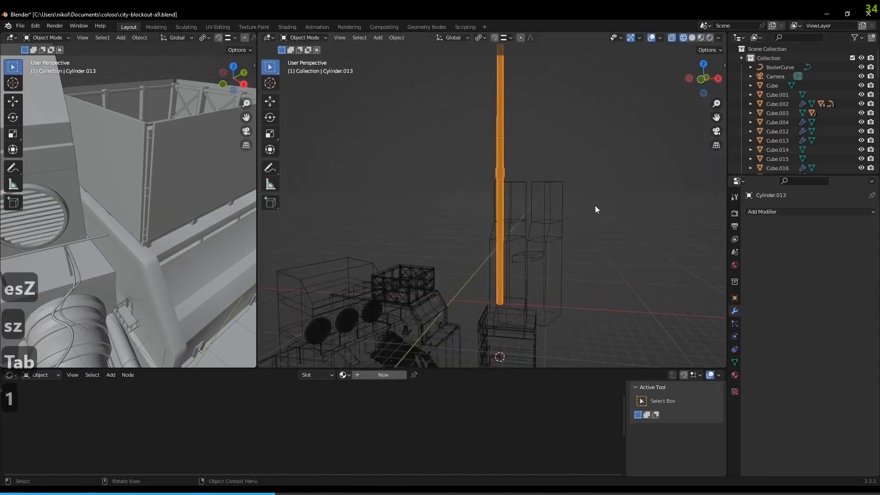
pyautogui.press('1')
pyautogui.scroll(3, 543, 180)
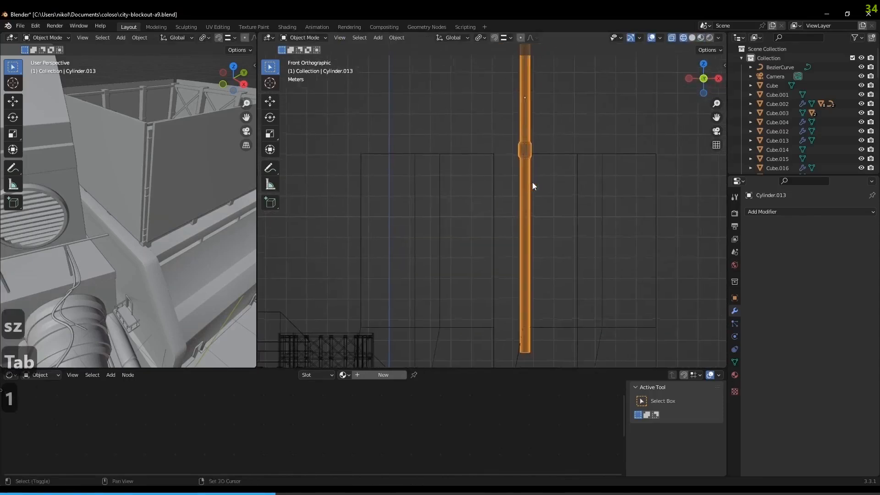
pyautogui.press('Tab')
pyautogui.keyDown('shift'); pyautogui.moveTo(551, 136); pyautogui.dragTo(535, 207, button='middle'); pyautogui.keyUp('shift')
pyautogui.press('Tab')
pyautogui.press('Tab')
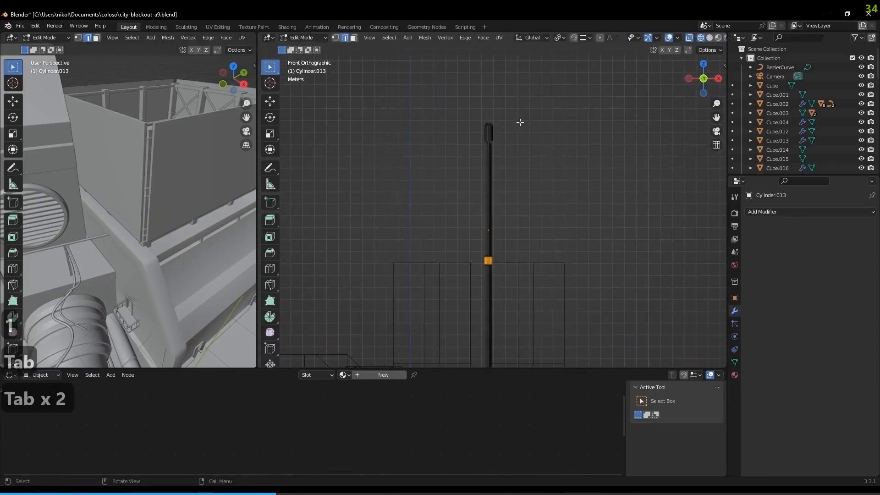
pyautogui.press('3')
pyautogui.press('z')
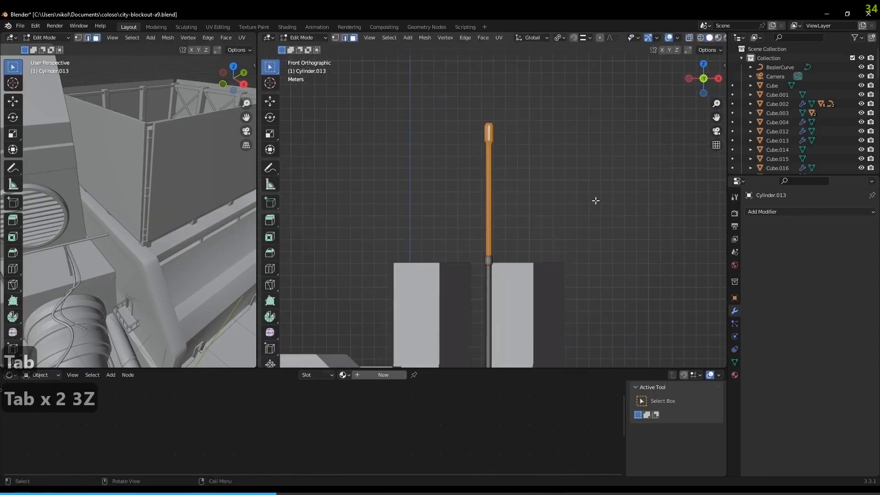
pyautogui.press('z')
pyautogui.press('g')
pyautogui.press('z')
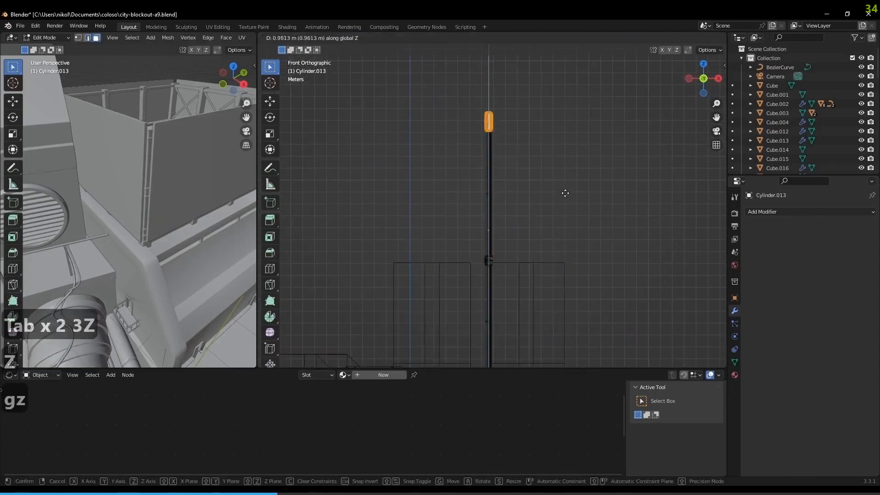
pyautogui.click(571, 164)
# Select the thick collar on the pole's shaft and move it up about 1.46 m along Z
pyautogui.scroll(-3, 574, 156)
pyautogui.click(490, 236)
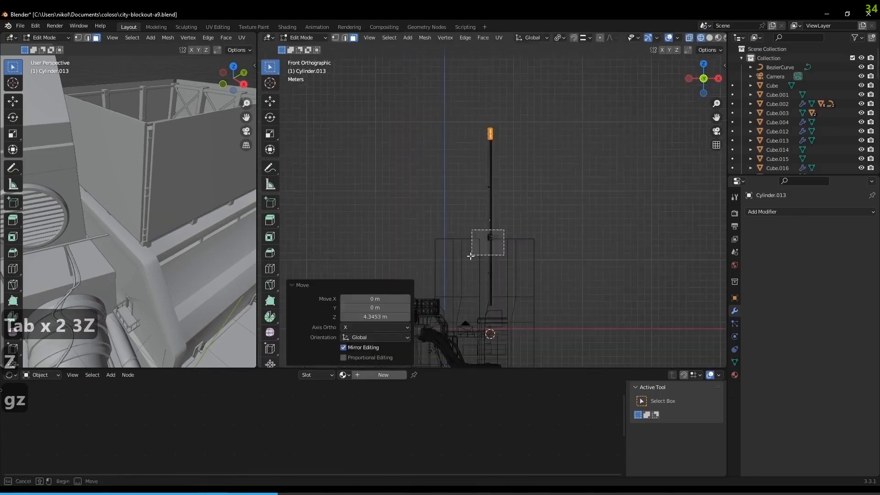
pyautogui.press('g')
pyautogui.press('z')
pyautogui.click(606, 246)
pyautogui.scroll(3, 612, 246)
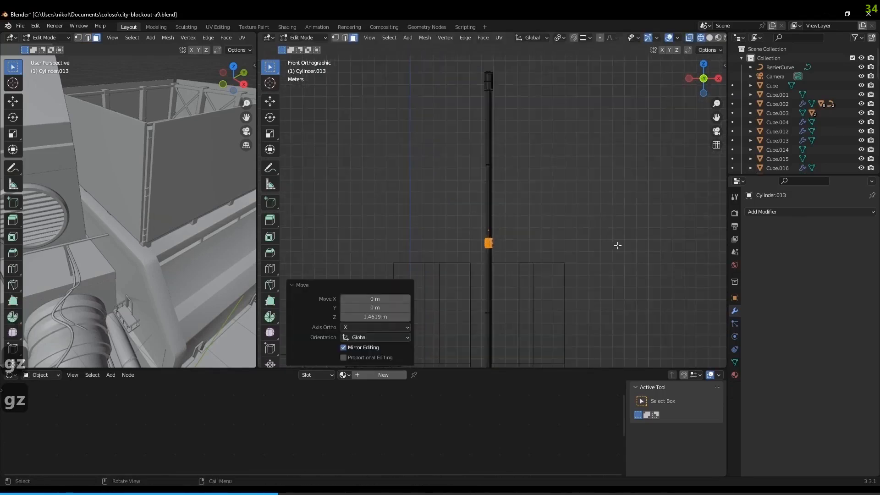
# Select a face loop around the collar on the pole's shaft and scale it in X and Y with Z locked
pyautogui.scroll(2, 483, 241)
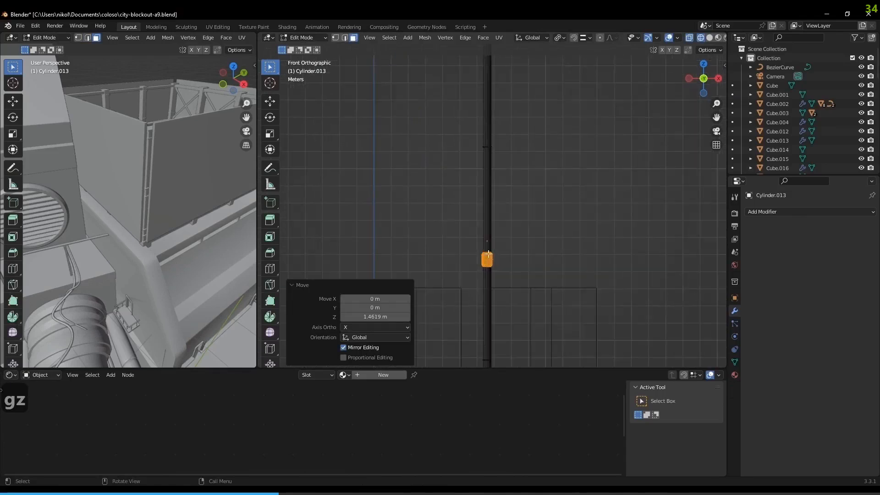
pyautogui.keyDown('alt'); pyautogui.click(488, 260); pyautogui.keyUp('alt')
pyautogui.press('s')
pyautogui.hotkey('shift', 'z')
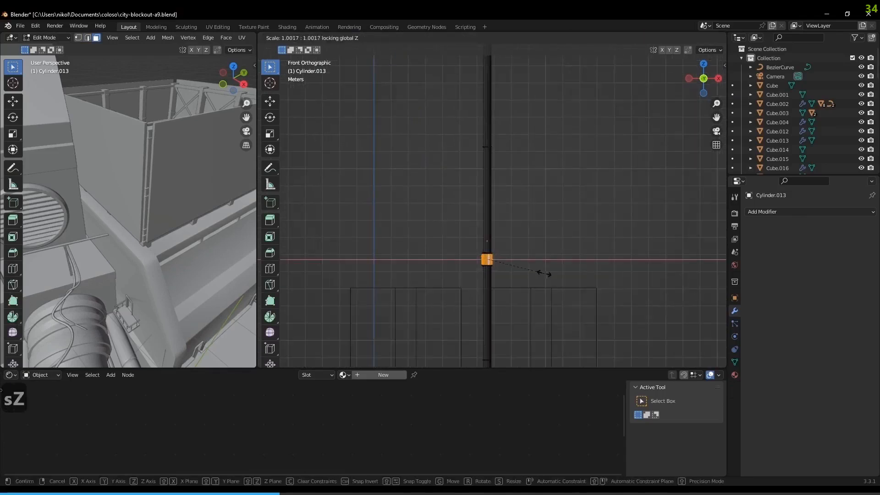
pyautogui.click(559, 280)
pyautogui.press('g')
pyautogui.press('z')
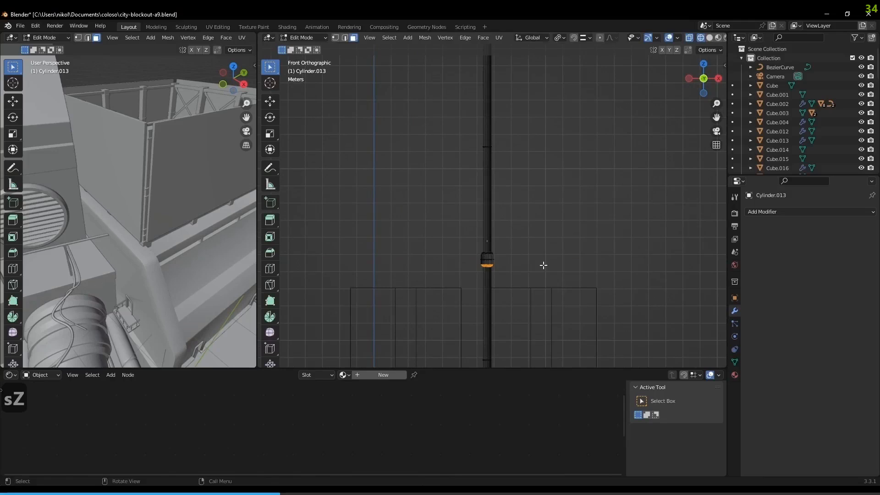
pyautogui.click(542, 279)
pyautogui.scroll(-2, 542, 279)
pyautogui.scroll(2, 542, 263)
pyautogui.hotkey('ctrl', 'z')
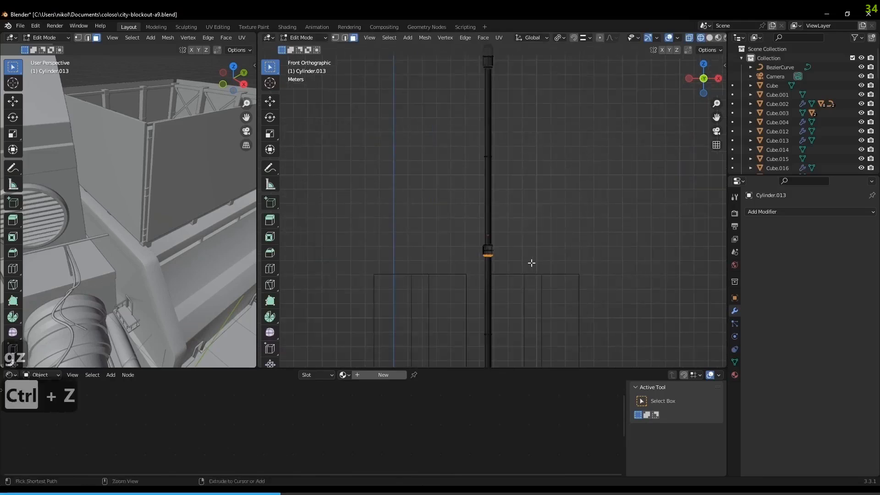
# Lengthen the collar by moving its lower ring of faces down along Z
pyautogui.scroll(-1, 485, 226)
pyautogui.press('z')
pyautogui.press('z')
pyautogui.press('g')
pyautogui.press('z')
pyautogui.press('Tab')
pyautogui.scroll(3, 524, 251)
pyautogui.press('Tab')
pyautogui.scroll(-2, 491, 172)
# Add two edge loops to the shaft between the cap and the collar and move them up about 1.313 m along Z
pyautogui.hotkey('ctrl', 'r')
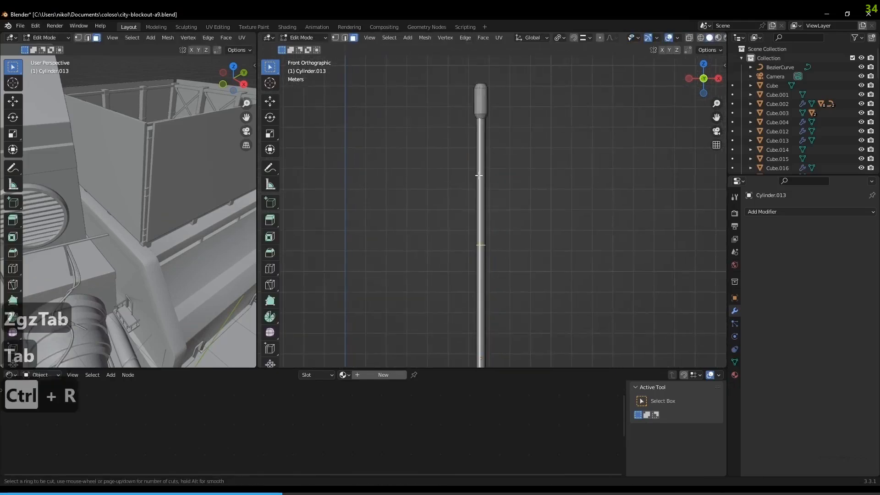
pyautogui.click(479, 175)
pyautogui.rightClick(516, 197)
pyautogui.press('g')
pyautogui.press('z')
pyautogui.click(570, 285)
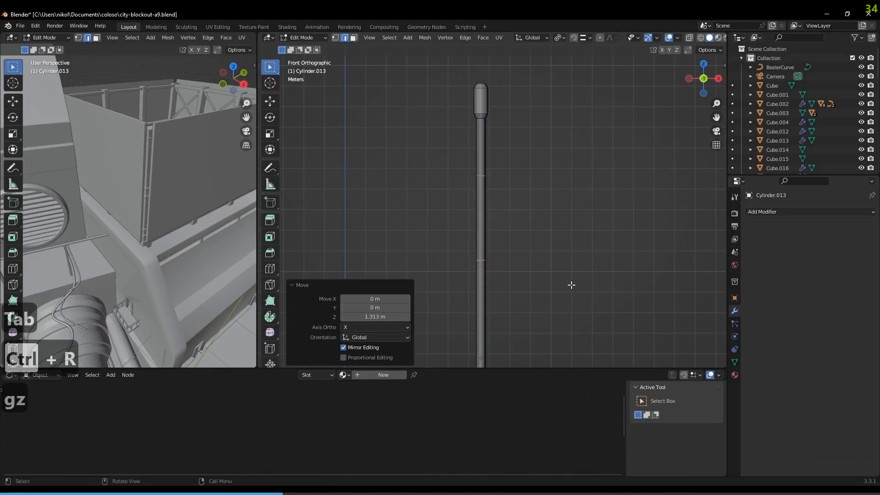
# Bevel the two new edge loops into bands and extrude them outward by a factor of about 1.693 in X and Y
pyautogui.hotkey('ctrl', 'b')
pyautogui.click(574, 293)
pyautogui.press('s')
pyautogui.hotkey('shift', 'z')
pyautogui.click(627, 313)
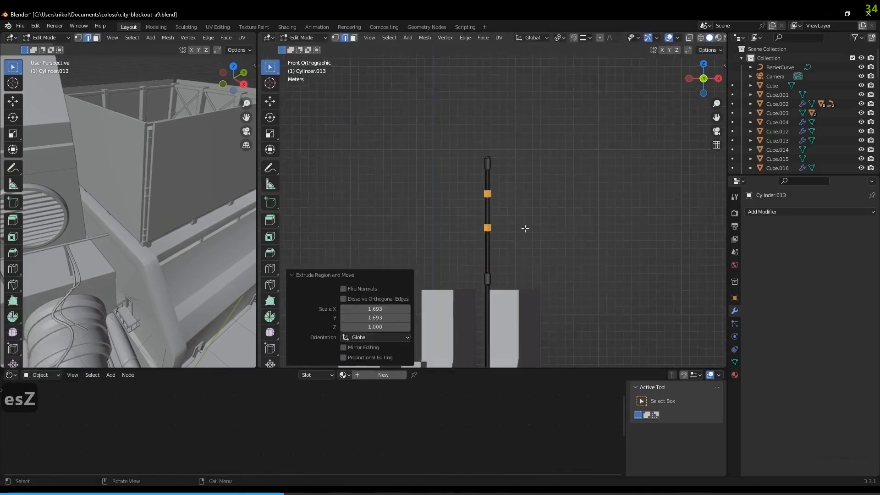
pyautogui.press('Tab')
pyautogui.press('Tab')
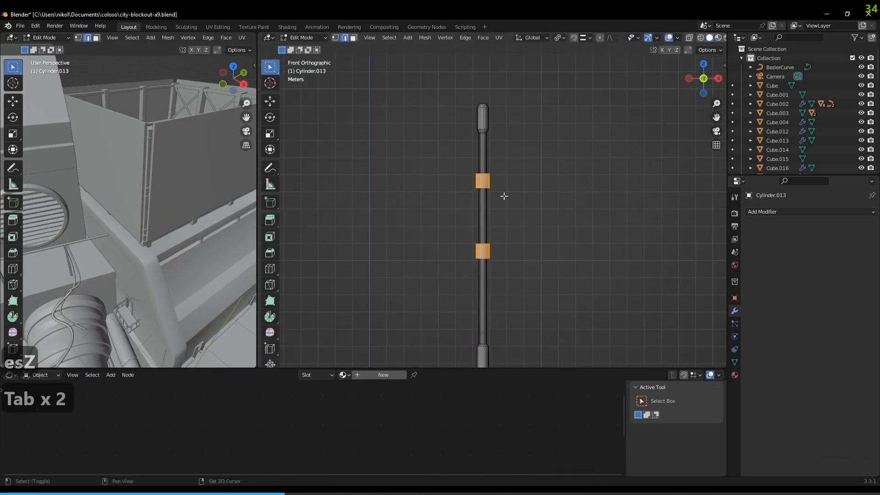
# Add a 32-vertex cylinder with 1 m radius and 2 m depth to the pole mesh and move it up along Z towards the pole's top
pyautogui.hotkey('shift', 'a')
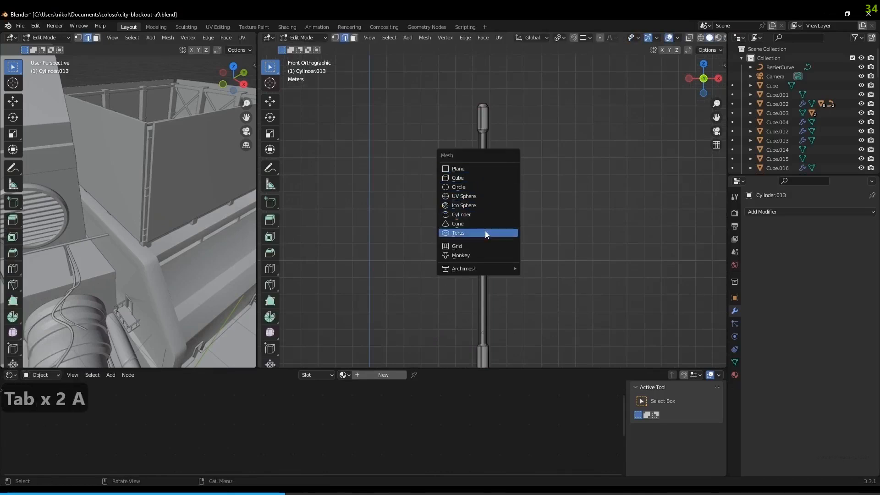
pyautogui.click(486, 215)
pyautogui.scroll(-5, 545, 221)
pyautogui.press('g')
pyautogui.press('z')
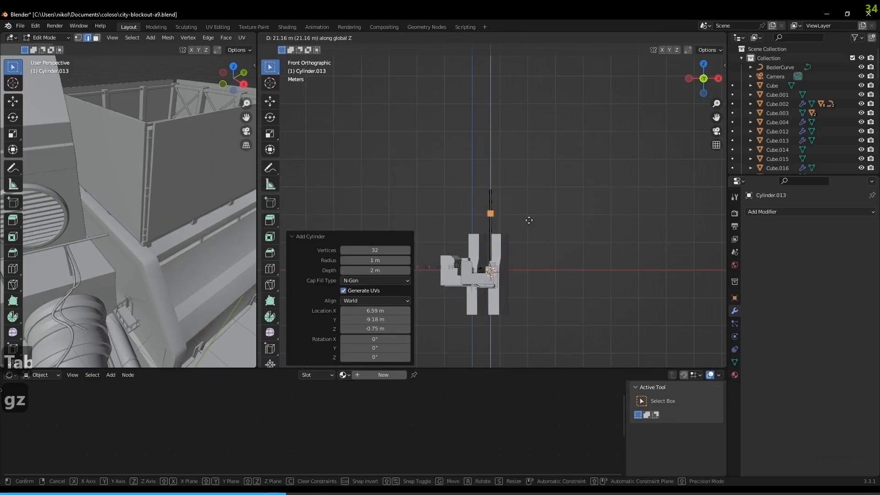
pyautogui.click(528, 220)
# Rotate the new cylinder 90° about the Y axis
pyautogui.scroll(5, 517, 216)
pyautogui.write('ry90')
pyautogui.click(533, 199)
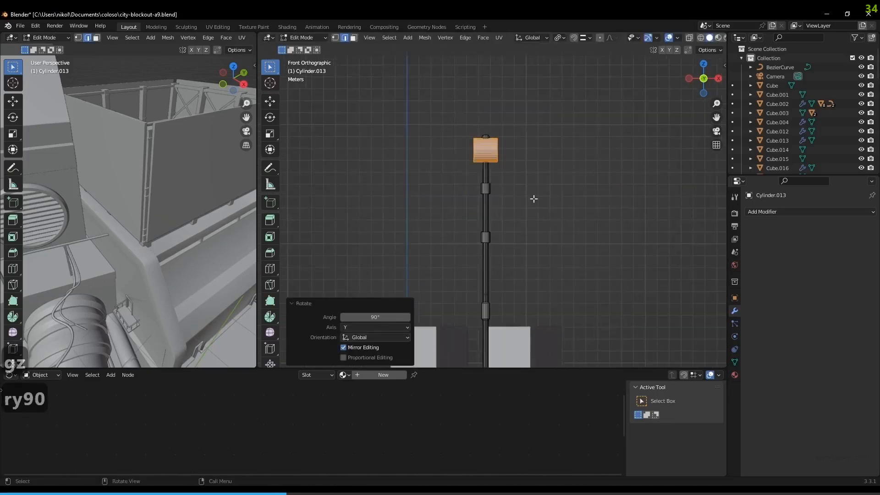
# Scale the horizontal cylinder at the mast's top to 0.239 in Y and Z and stretch it by 12.82 along X
pyautogui.press('s')
pyautogui.hotkey('shift', 'y')
pyautogui.hotkey('shift', 'x')
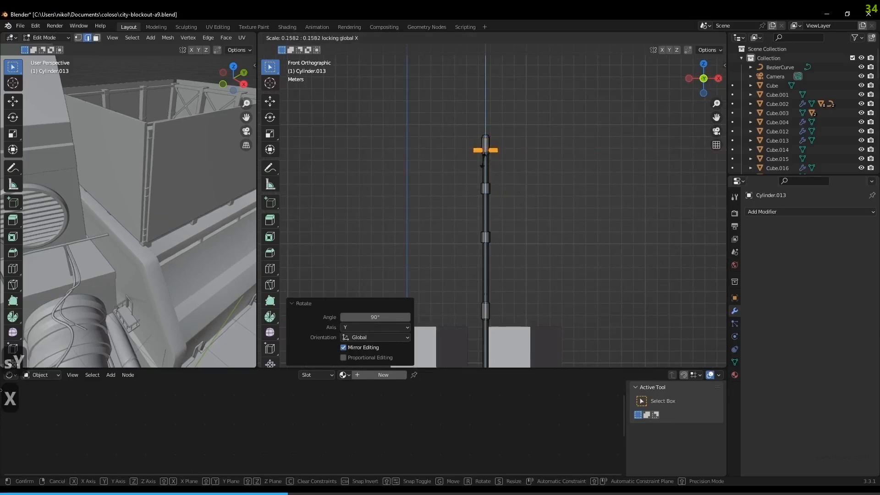
pyautogui.click(501, 165)
pyautogui.moveTo(501, 164); pyautogui.dragTo(574, 206, button='middle')
pyautogui.keyDown('ctrl'); pyautogui.moveTo(502, 198); pyautogui.dragTo(514, 265, button='middle'); pyautogui.keyUp('ctrl')
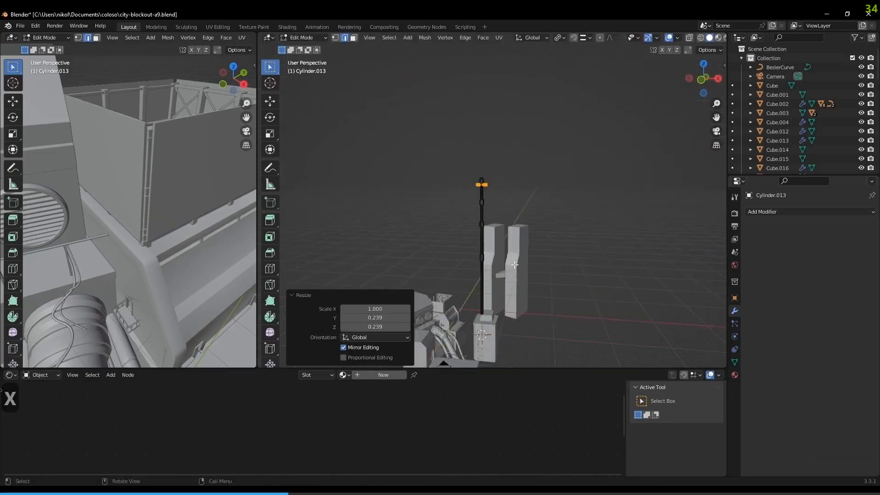
pyautogui.press('s')
pyautogui.press('x')
pyautogui.click(550, 299)
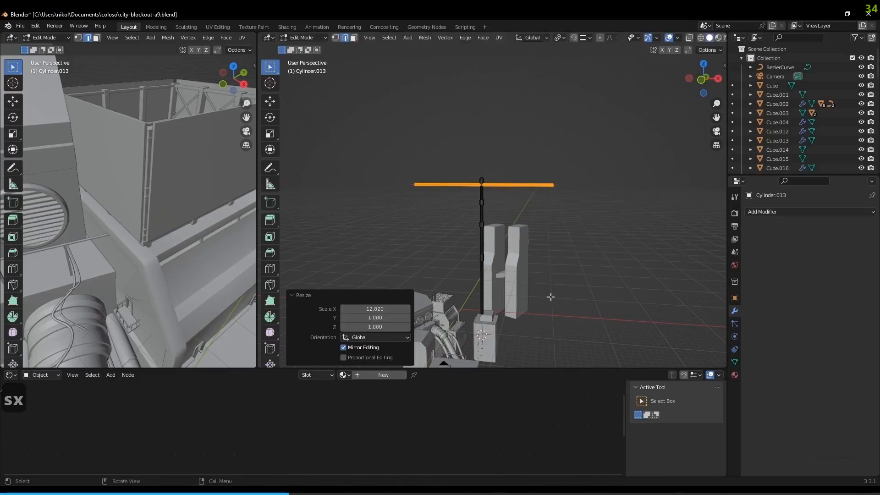
pyautogui.press('s')
pyautogui.press('z')
pyautogui.rightClick(560, 305)
pyautogui.hotkey('shift', 's')
pyautogui.rightClick(556, 273)
# Scale the crossbar by 0.819 in X and Z, and lengthen it by a factor of 1.45 along X
pyautogui.press('s')
pyautogui.hotkey('shift', 'y')
pyautogui.click(534, 263)
pyautogui.moveTo(535, 263); pyautogui.dragTo(591, 319, button='middle')
pyautogui.press('s')
pyautogui.press('x')
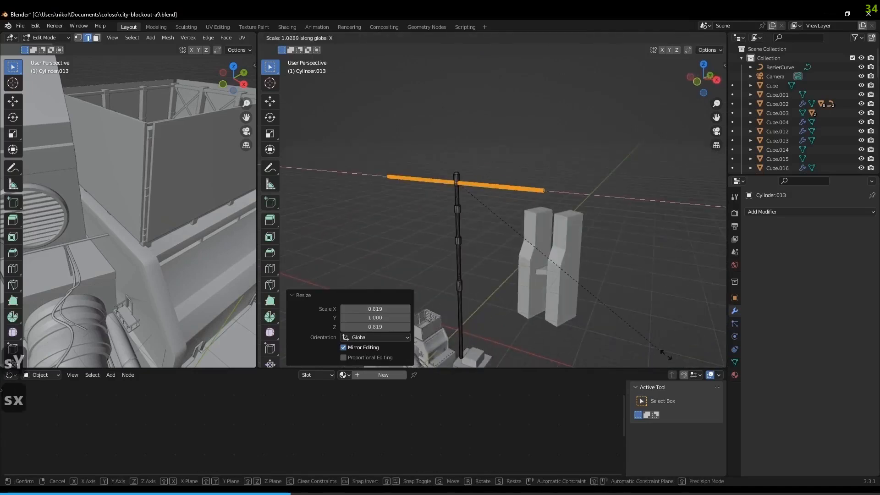
pyautogui.click(590, 271)
# Lower the crossbar on the mast by 3.1963 m along Z
pyautogui.moveTo(590, 271); pyautogui.dragTo(597, 265, button='middle')
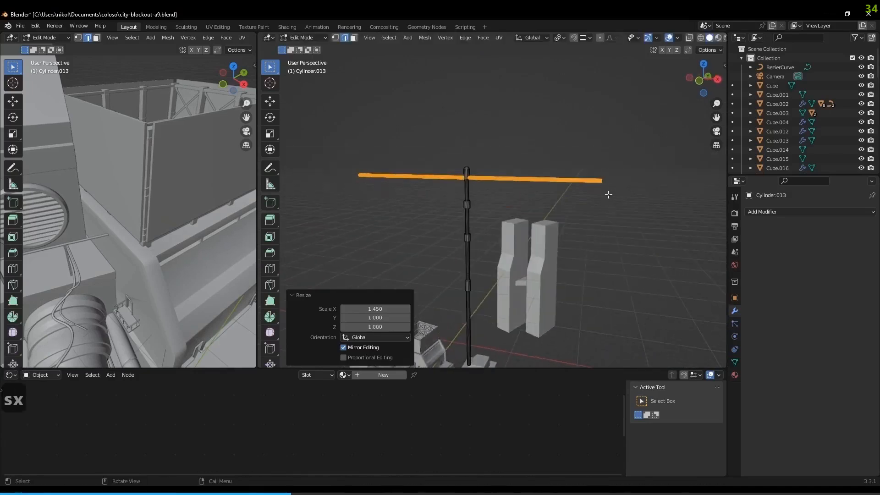
pyautogui.press('g')
pyautogui.press('z')
pyautogui.click(606, 218)
pyautogui.moveTo(605, 219); pyautogui.dragTo(622, 155, button='middle')
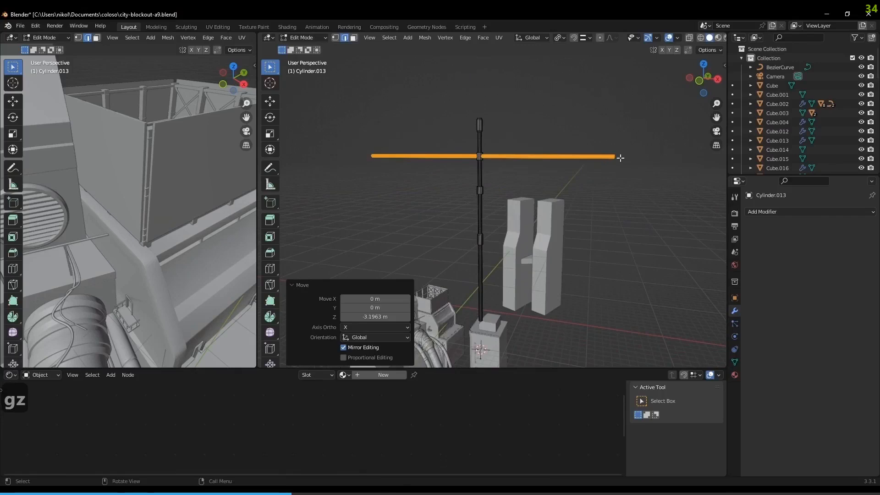
# Duplicate the crossbar 4.1594 m lower along Z and delete the copy
pyautogui.hotkey('shift', 'd')
pyautogui.press('z')
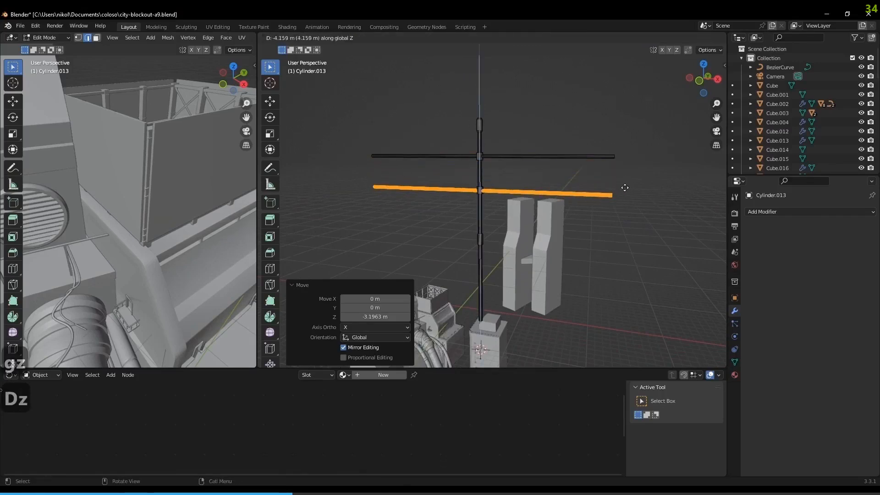
pyautogui.click(624, 188)
pyautogui.moveTo(625, 187); pyautogui.dragTo(593, 169, button='middle')
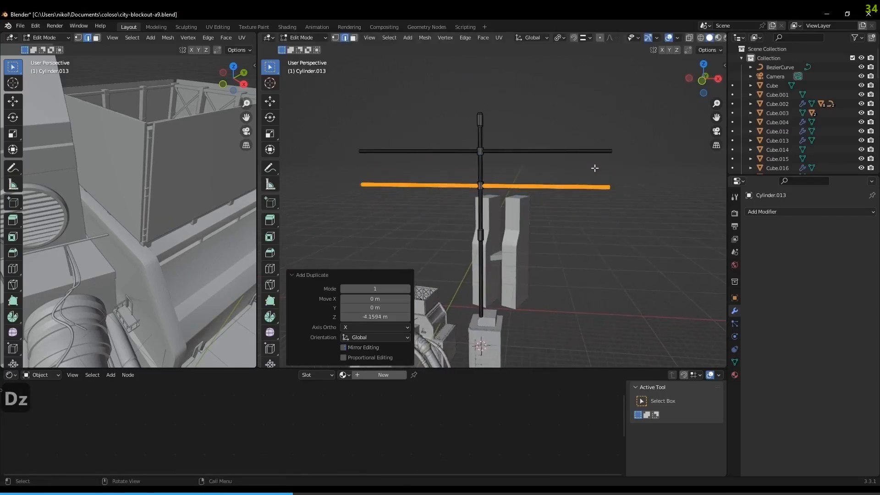
pyautogui.press('x')
pyautogui.click(595, 168)
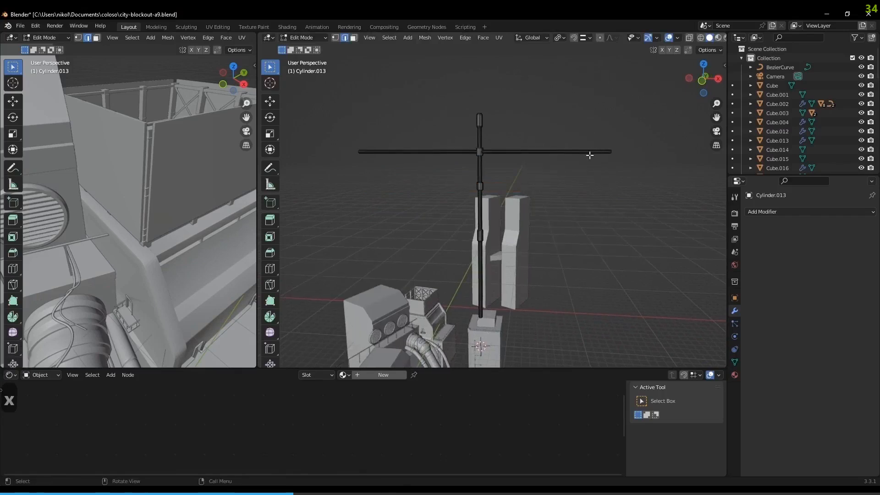
# Add two loop cuts across the crossbar and spread them outward along X from their shared centre, close to the bar's ends
pyautogui.hotkey('ctrl', 'r')
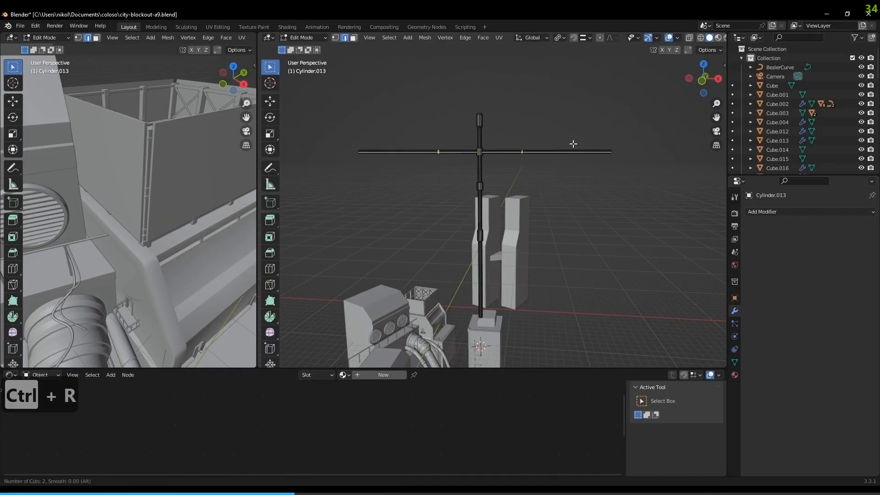
pyautogui.click(573, 143)
pyautogui.rightClick(572, 143)
pyautogui.press('s')
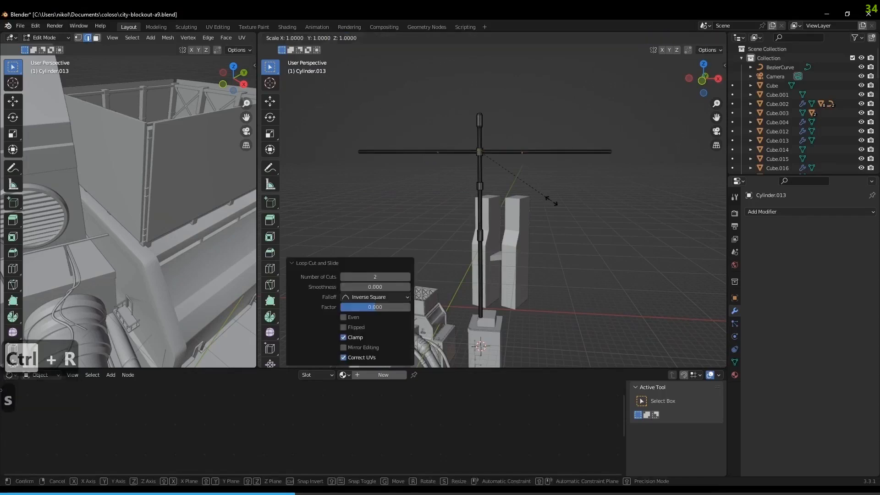
pyautogui.press('x')
pyautogui.click(471, 237)
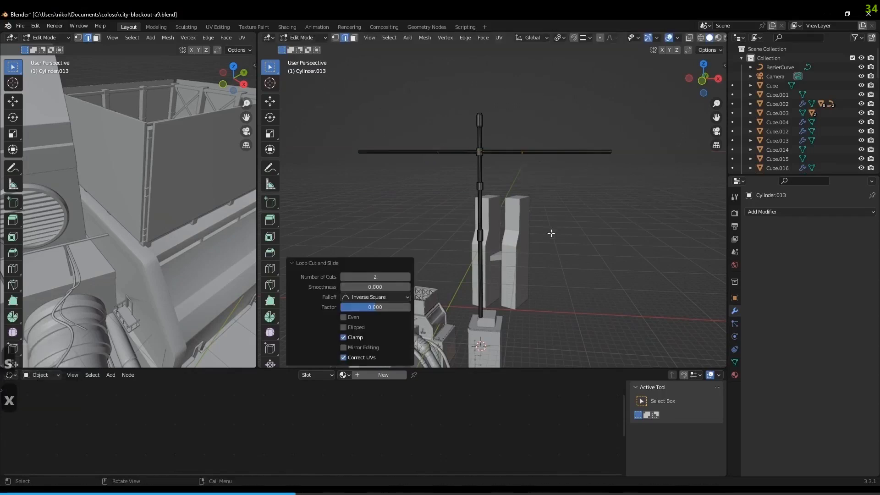
pyautogui.click(560, 39)
pyautogui.click(575, 78)
pyautogui.press('s')
pyautogui.press('x')
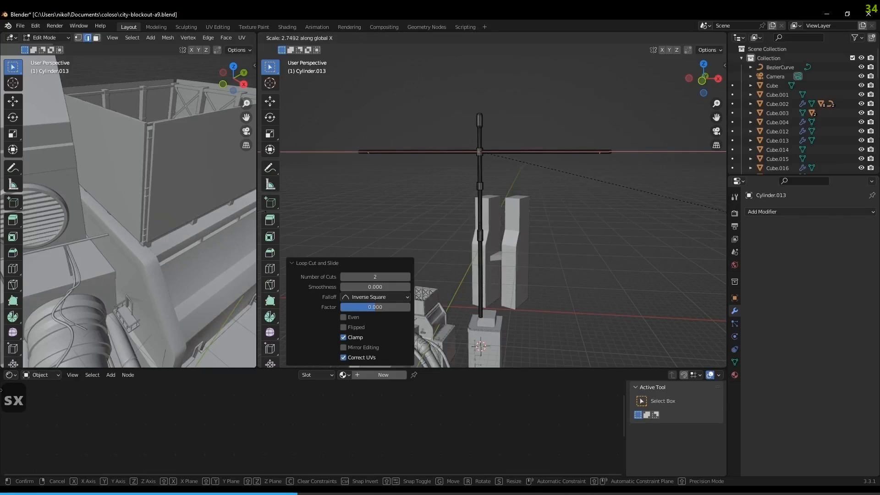
# Extrude the face rings at both crossbar ends and scale them by 1.739 in Y and Z into thicker end caps
pyautogui.press('3')
pyautogui.click(325, 163)
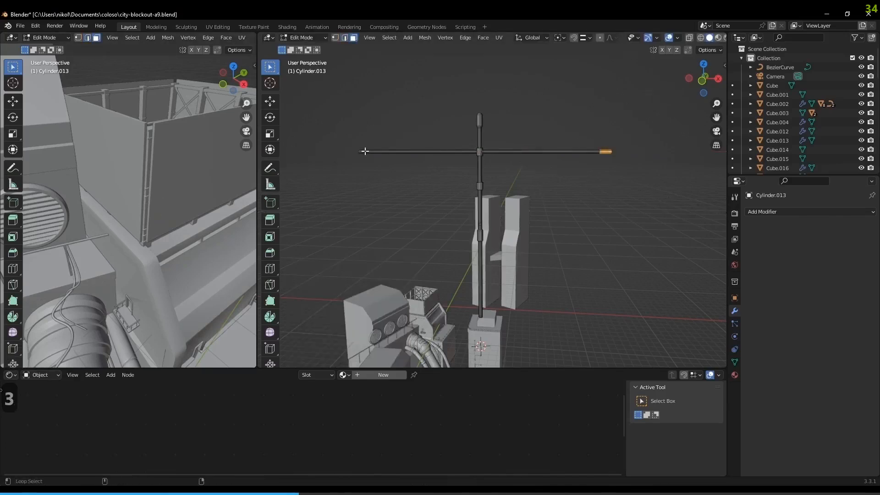
pyautogui.moveTo(494, 179); pyautogui.dragTo(508, 180, button='middle')
pyautogui.scroll(4, 473, 224)
pyautogui.moveTo(473, 224); pyautogui.dragTo(580, 198, button='middle')
pyautogui.scroll(-4, 563, 197)
pyautogui.moveTo(366, 299); pyautogui.dragTo(499, 215, button='middle')
pyautogui.scroll(-3, 516, 240)
pyautogui.moveTo(515, 253); pyautogui.dragTo(489, 256, button='middle')
pyautogui.press('s')
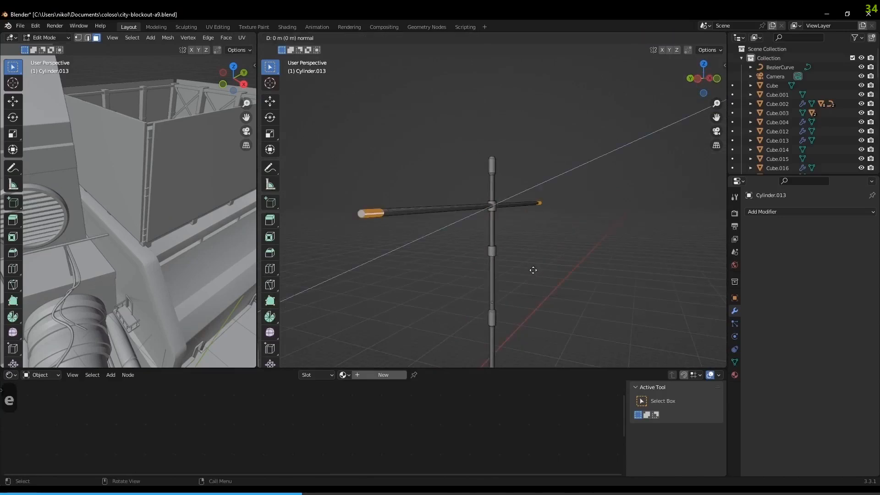
pyautogui.press('x')
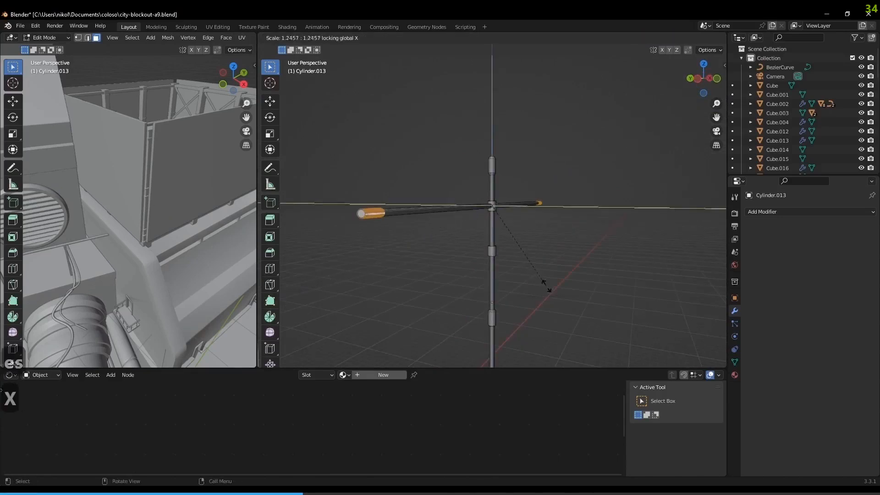
pyautogui.click(576, 309)
# Change the pivot point and shorten both crossbar end caps along X, each about its own centre
pyautogui.moveTo(556, 265); pyautogui.dragTo(656, 261, button='middle')
pyautogui.click(560, 37)
pyautogui.click(579, 58)
pyautogui.press('s')
pyautogui.press('x')
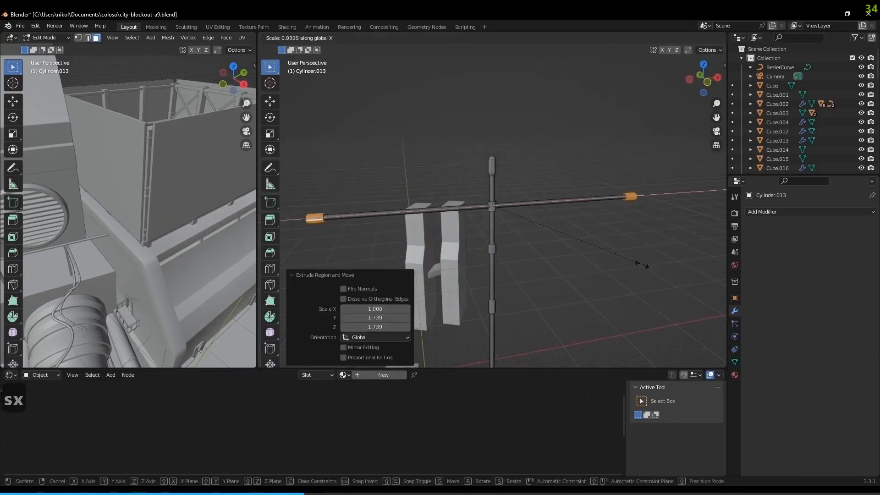
pyautogui.click(601, 259)
pyautogui.press('Tab')
pyautogui.moveTo(516, 246); pyautogui.dragTo(555, 210, button='middle')
# Duplicate the entire capped crossbar and place the copy 4.1056 m lower along Z
pyautogui.press('Tab')
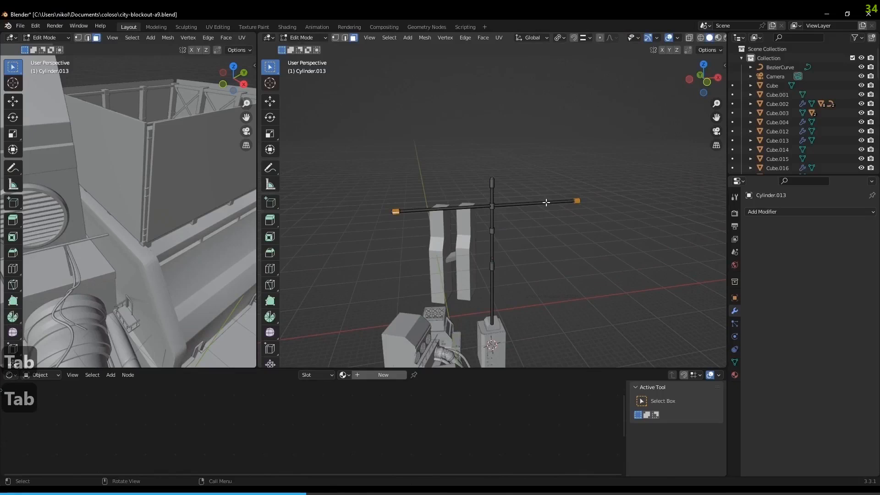
pyautogui.press('l')
pyautogui.hotkey('shift', 'd')
pyautogui.press('z')
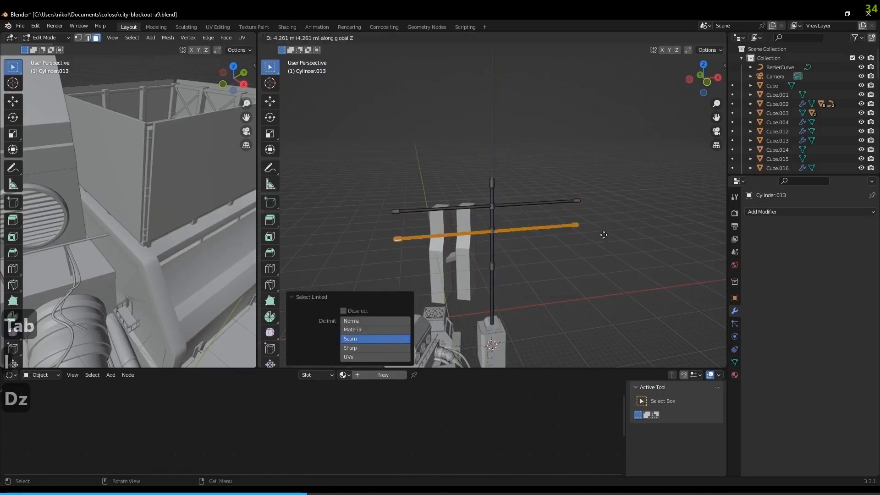
pyautogui.click(603, 231)
pyautogui.press('r')
pyautogui.press('z')
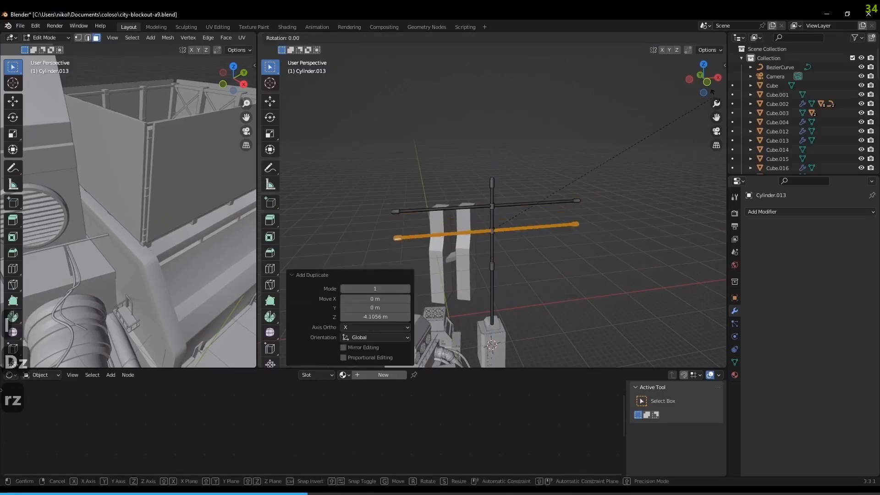
pyautogui.rightClick(711, 91)
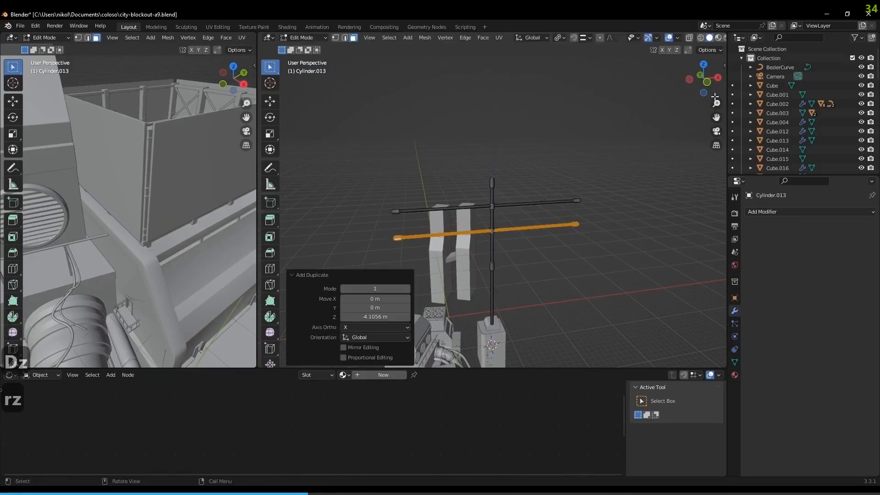
# Rotate the lower crossbar 55.8° about Z in the top view and return to Object Mode
pyautogui.press('KP_7')
pyautogui.press('r')
pyautogui.press('z')
pyautogui.click(527, 94)
pyautogui.press('Tab')
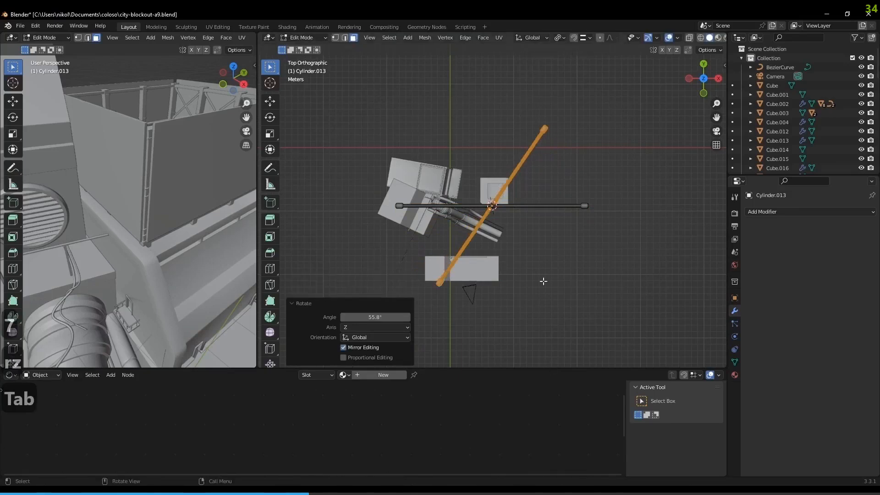
pyautogui.press('Tab')
# Scale the whole antenna to 0.168 and move it -8.2346 m in X and -10.402 m in Z in the front view
pyautogui.moveTo(553, 238); pyautogui.dragTo(593, 230, button='middle')
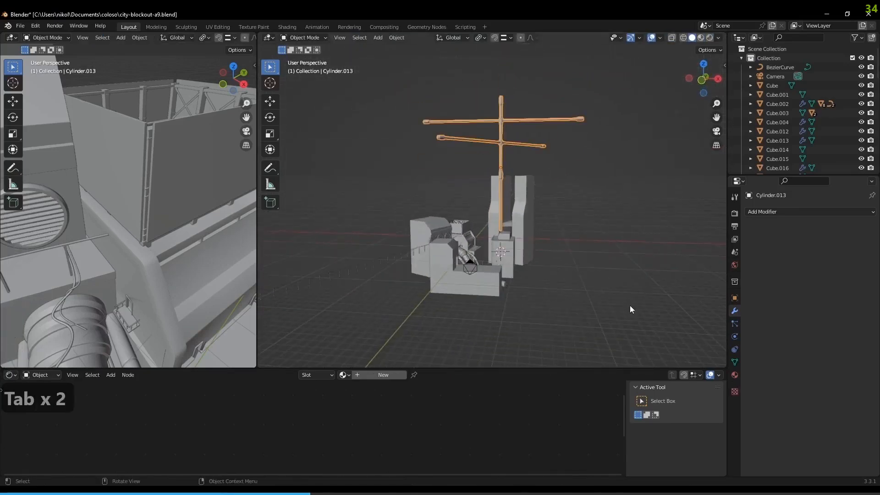
pyautogui.press('s')
pyautogui.click(530, 174)
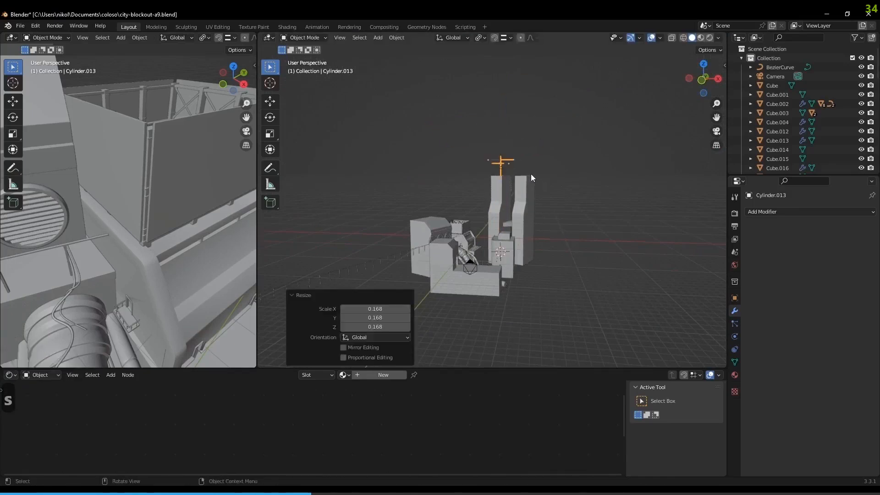
pyautogui.press('1')
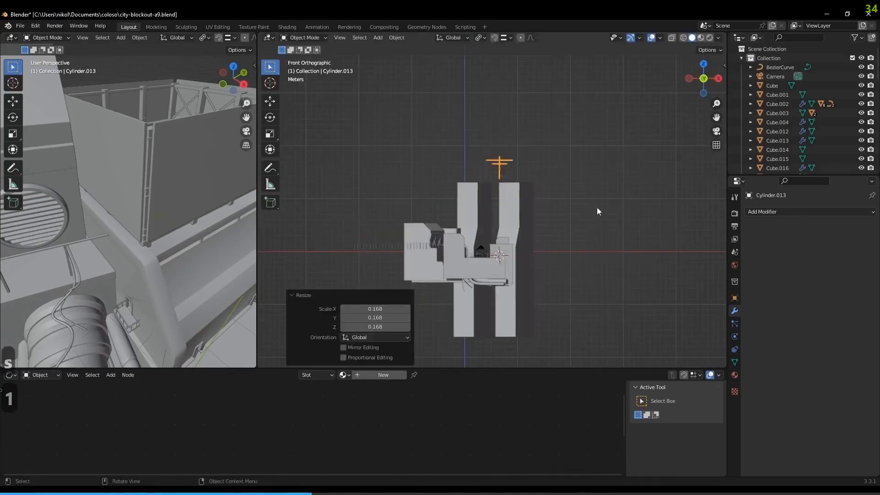
pyautogui.press('g')
pyautogui.click(536, 278)
# Shrink the antenna further uniformly to suit the buildings seen through the camera
pyautogui.press('0')
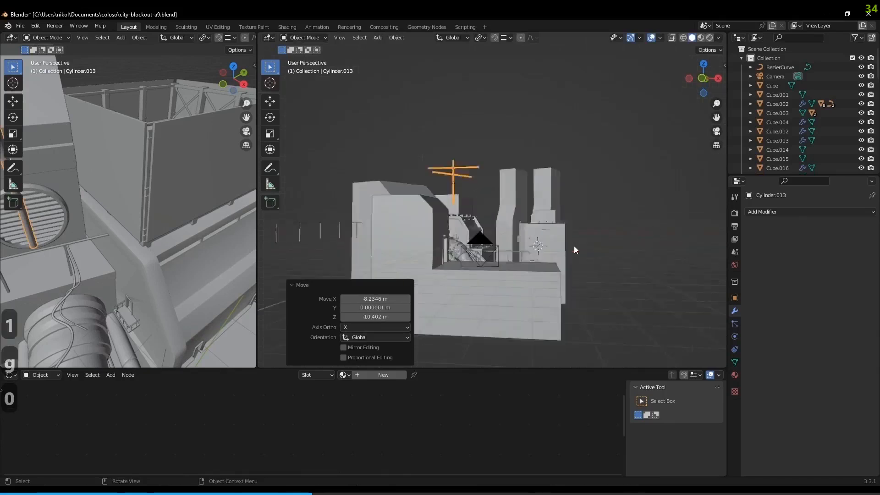
pyautogui.press('s')
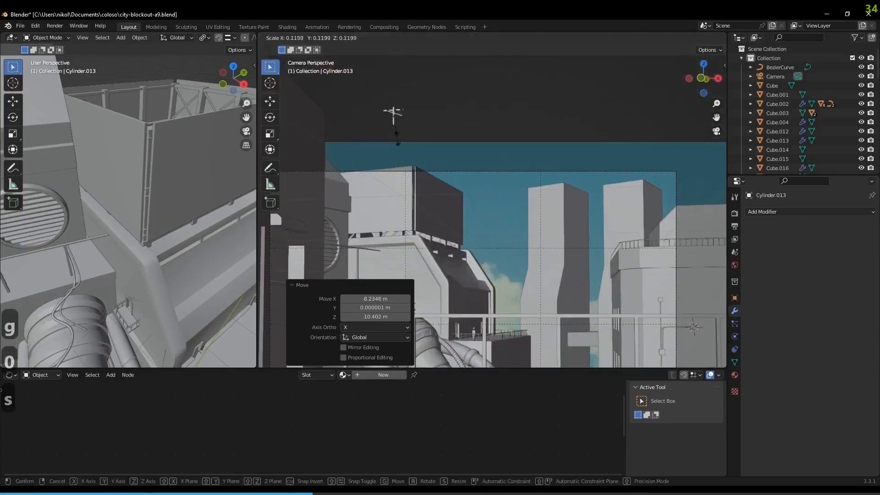
pyautogui.click(419, 143)
# Lengthen the antenna's mast by moving its lower-end geometry down along Z in Edit Mode
pyautogui.press('Tab')
pyautogui.press('z')
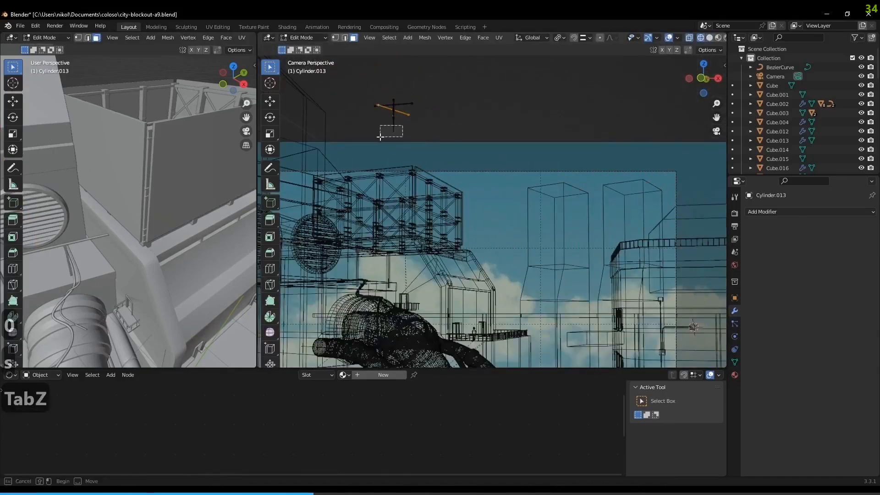
pyautogui.press('g')
pyautogui.press('z')
pyautogui.click(434, 139)
pyautogui.press('Tab')
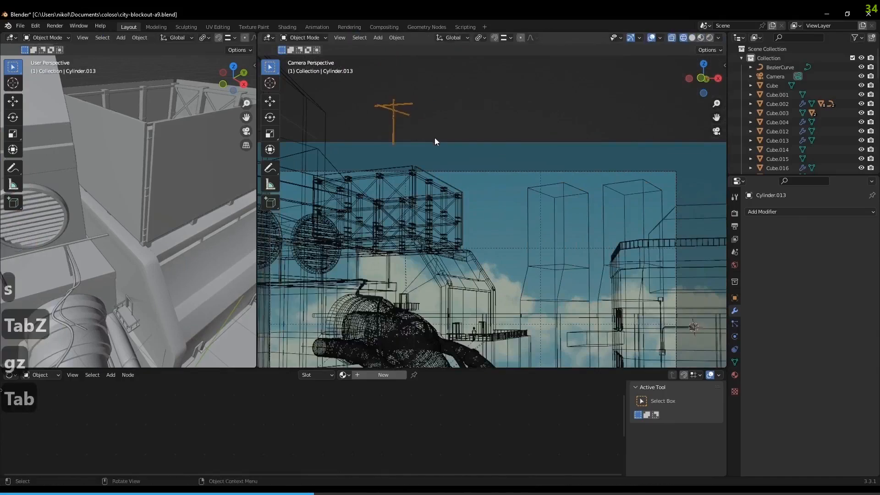
# Move the antenna 0.58173 m in X and 5.7047 m in Y in the top view, over the rooftop box structure
pyautogui.moveTo(446, 163); pyautogui.dragTo(457, 158, button='middle')
pyautogui.press('7')
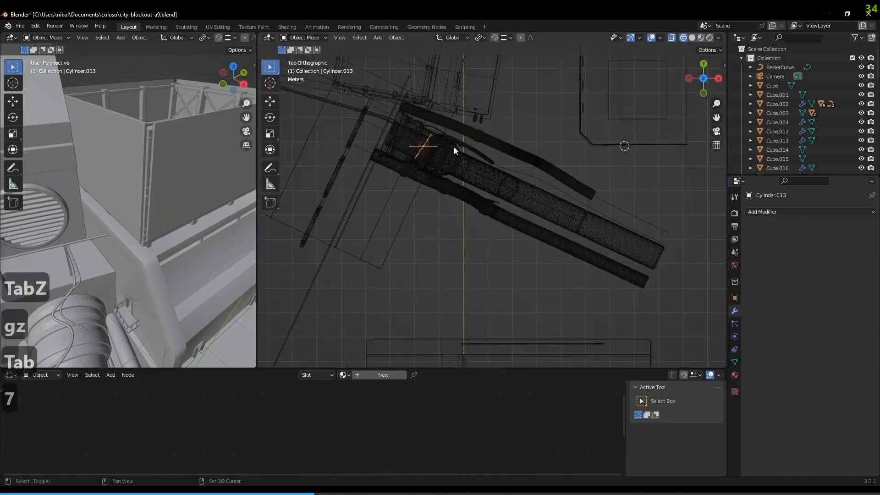
pyautogui.press('g')
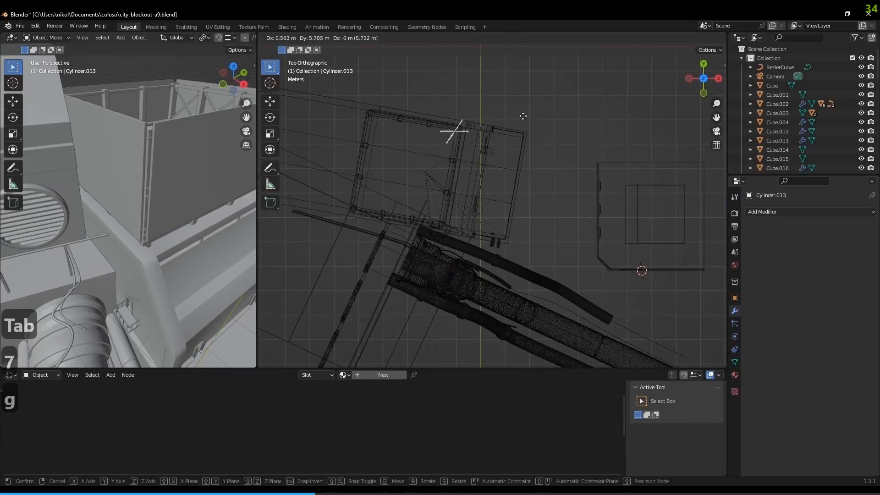
pyautogui.click(545, 163)
# Scale the antenna down a little more and lower it 0.75749 m along Z onto the rooftop box's edge
pyautogui.moveTo(545, 163); pyautogui.dragTo(543, 228, button='middle')
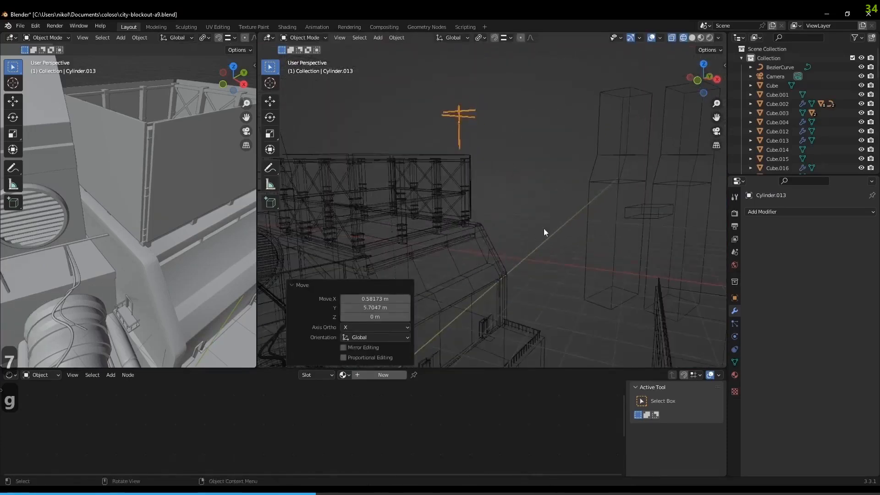
pyautogui.press('s')
pyautogui.press('g')
pyautogui.press('z')
pyautogui.click(546, 200)
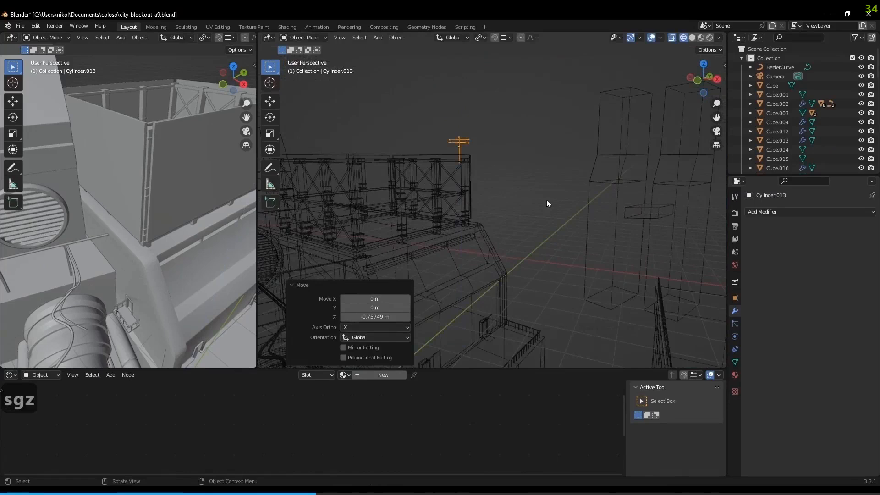
# Check the antenna on the rooftop through the camera with rendered viewport shading
pyautogui.press('0')
pyautogui.keyDown('shift'); pyautogui.moveTo(471, 197); pyautogui.dragTo(447, 126, button='middle'); pyautogui.keyUp('shift')
pyautogui.scroll(2, 439, 113)
pyautogui.scroll(-3, 458, 174)
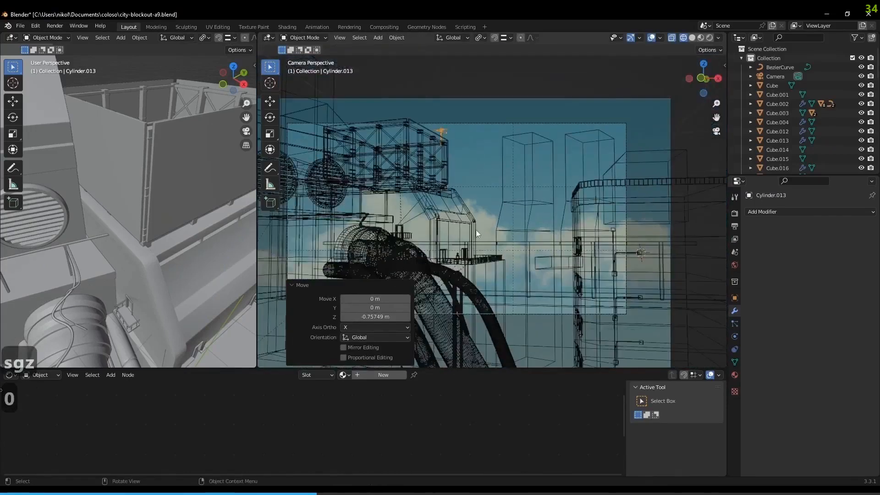
pyautogui.press('z')
pyautogui.click(479, 150)
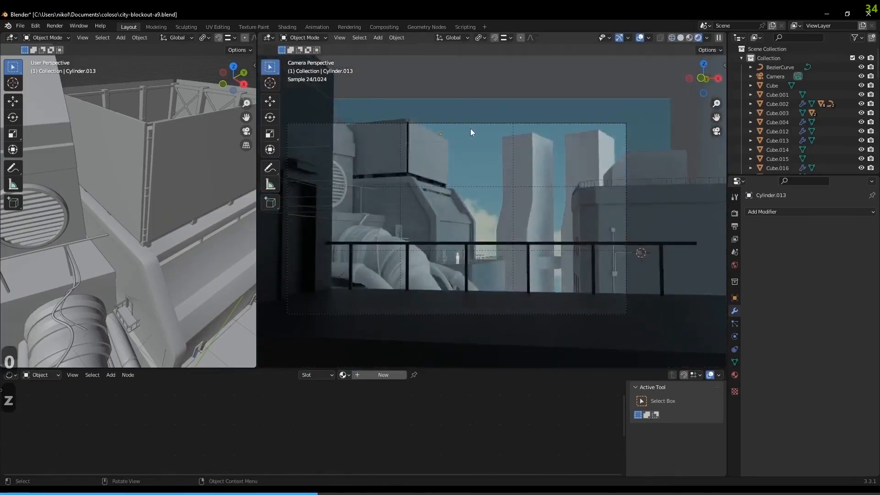
# Scale the antenna down slightly in the camera view and move it 0.17525 m in X, 0.034738 m in Y and -0.059477 m in Z
pyautogui.scroll(4, 470, 133)
pyautogui.scroll(-3, 470, 131)
pyautogui.press('s')
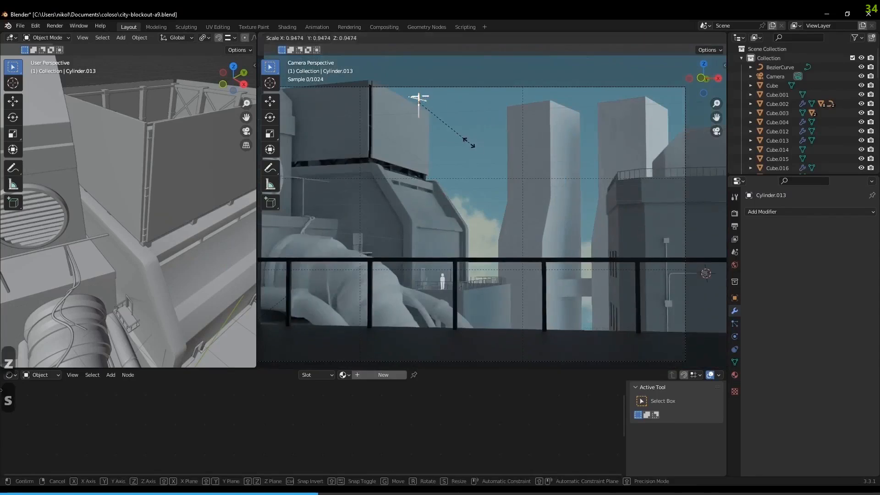
pyautogui.click(454, 132)
pyautogui.press('g')
pyautogui.click(458, 133)
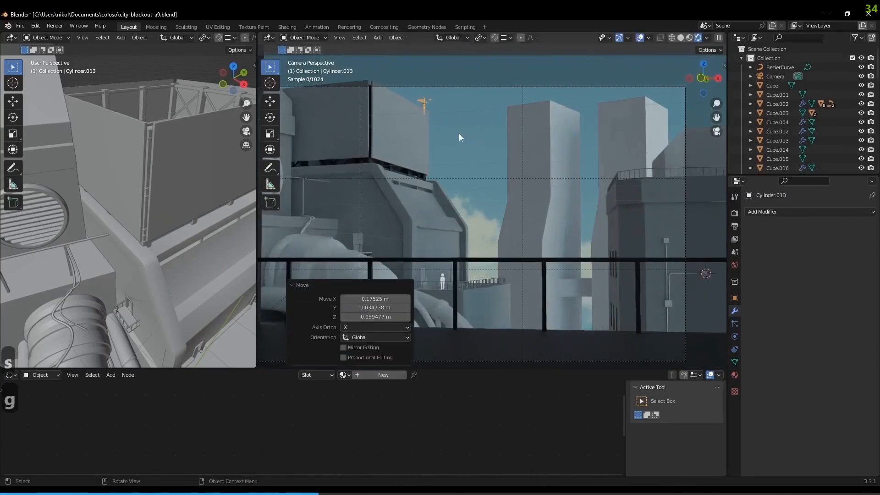
pyautogui.scroll(-2, 458, 133)
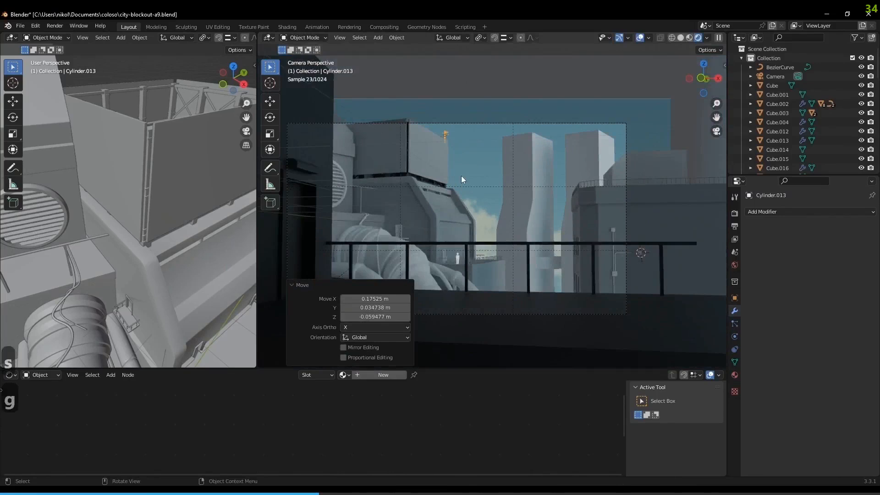
# Duplicate the antenna and move the copy 8.4111 m in X, 1.5536 m in Y and -0.53528 m in Z toward the railed building
pyautogui.hotkey('shift', 'f')
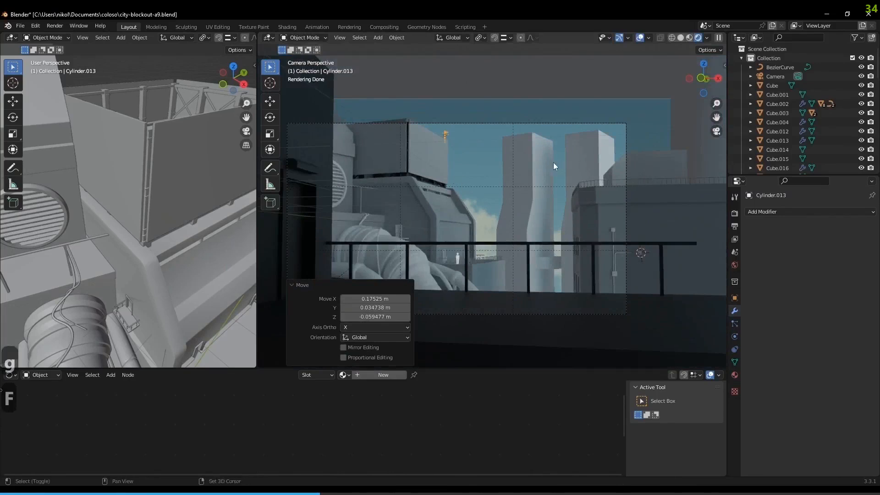
pyautogui.hotkey('shift', 'd')
pyautogui.click(270, 169)
pyautogui.press('7')
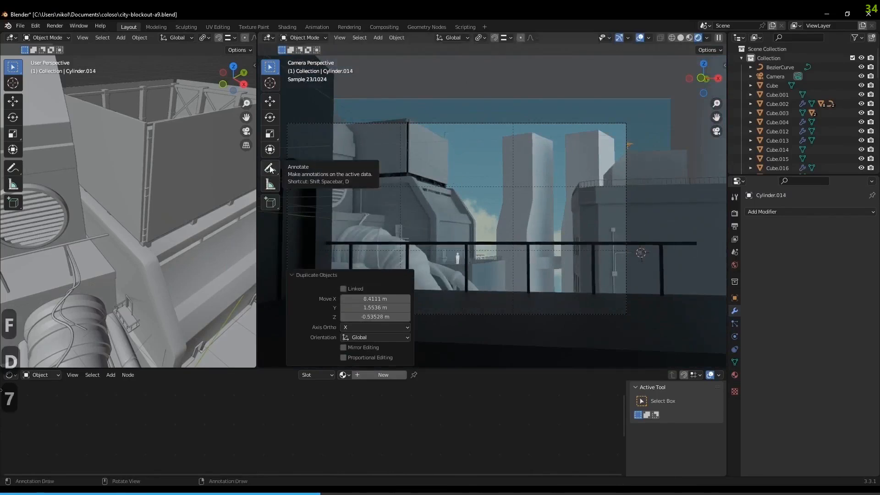
pyautogui.scroll(-1, 628, 234)
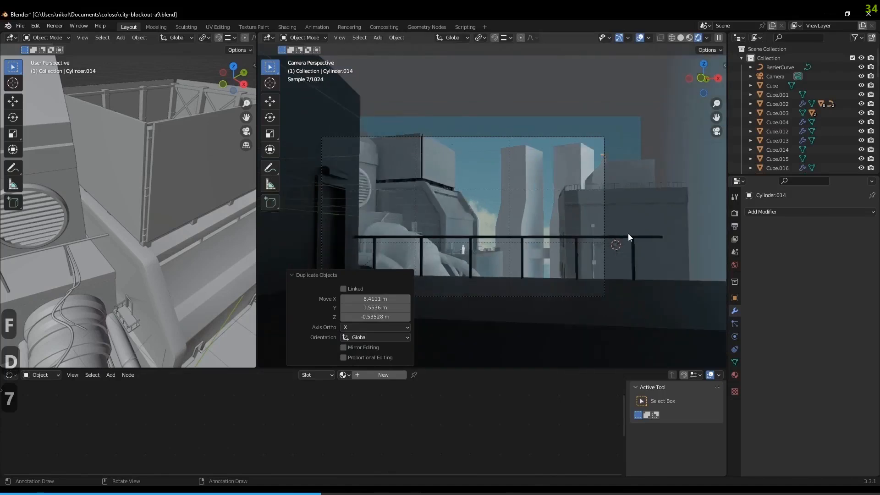
# Move the copied antenna toward the railed building's rooftop in the top view and scale it up by 1.605
pyautogui.press('KP_7')
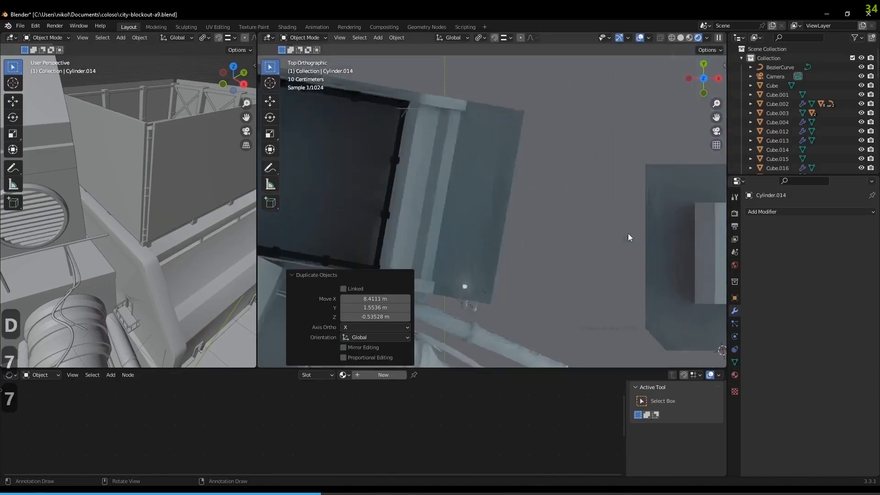
pyautogui.scroll(-2, 519, 161)
pyautogui.scroll(3, 556, 149)
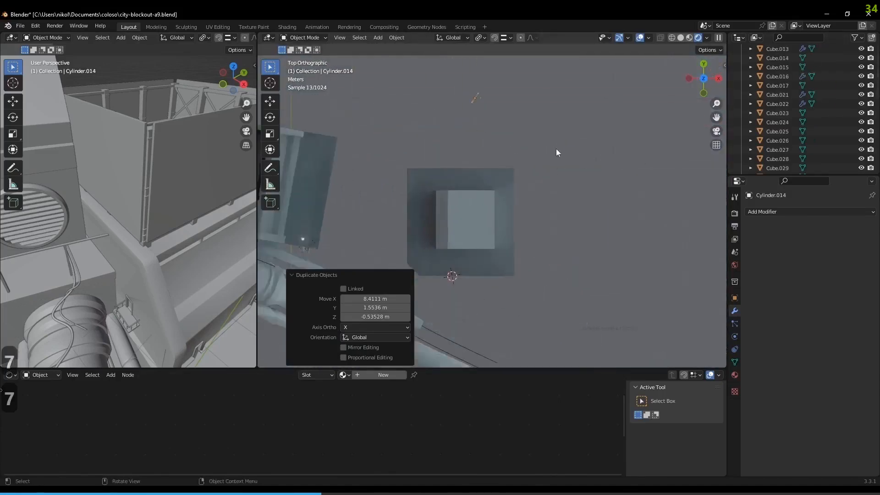
pyautogui.press('g')
pyautogui.press('s')
pyautogui.click(589, 301)
pyautogui.moveTo(472, 130); pyautogui.dragTo(544, 296, button='middle')
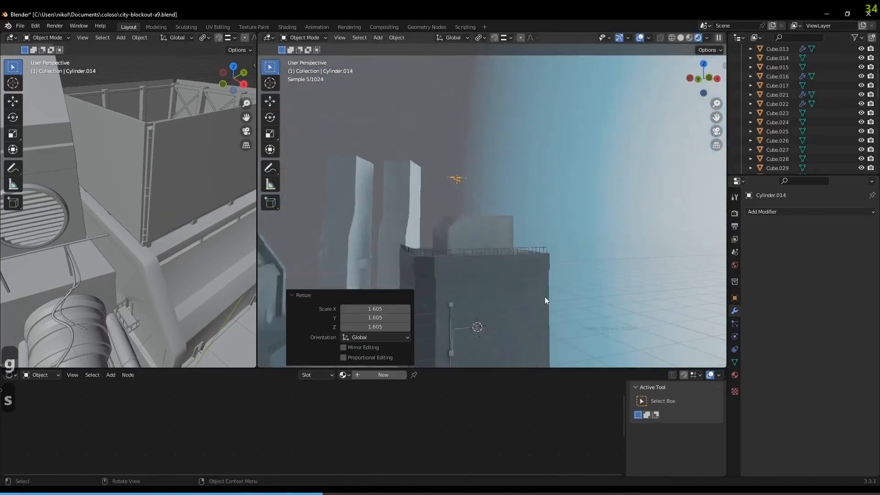
# Lower the copied antenna 0.95504 m along Z toward the railed building's roof
pyautogui.press('g')
pyautogui.press('z')
pyautogui.click(559, 308)
pyautogui.press('KP_0')
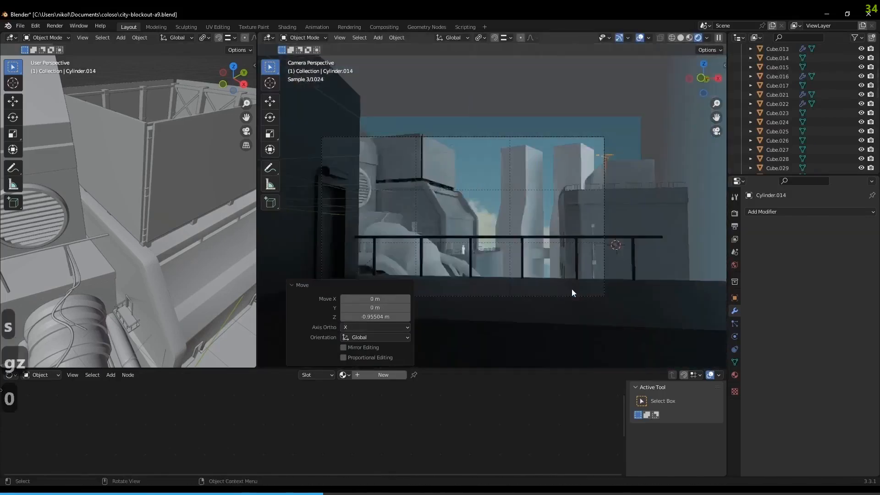
# Fine-tune the copied antenna's position and size in the camera view, finishing by scaling it by 1.065
pyautogui.press('g')
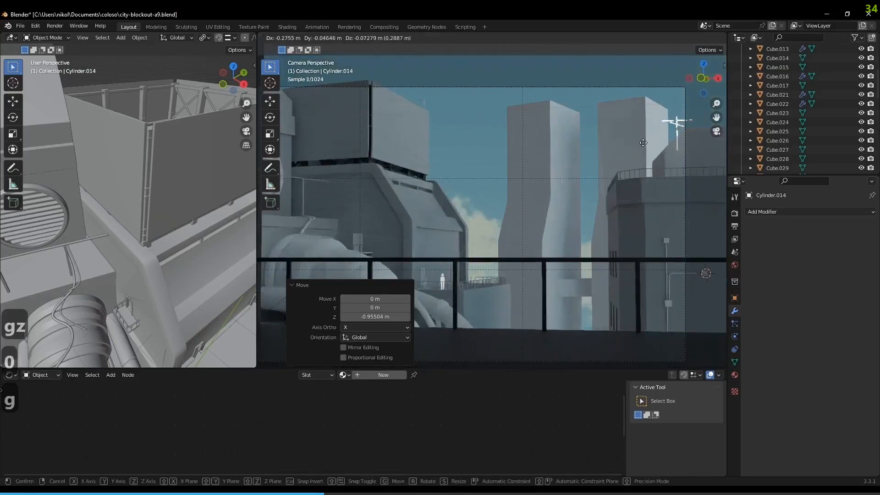
pyautogui.press('s')
pyautogui.click(655, 143)
pyautogui.press('g')
pyautogui.press('s')
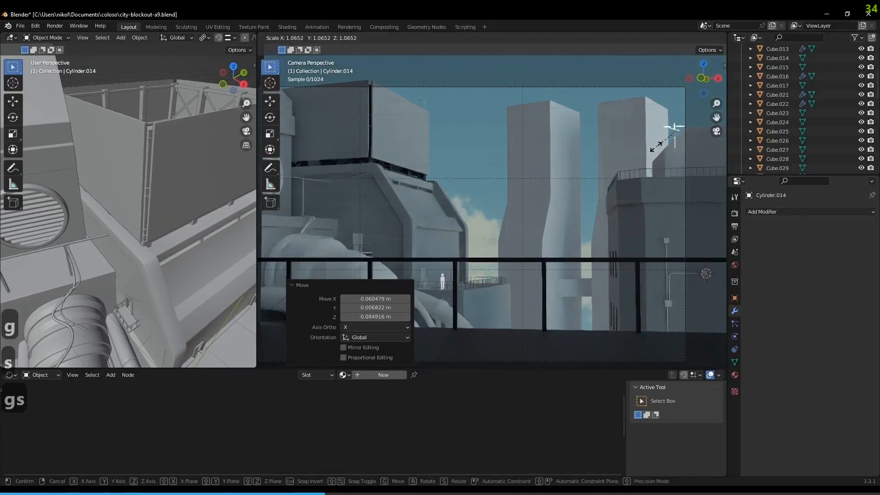
pyautogui.click(654, 143)
pyautogui.scroll(-3, 485, 130)
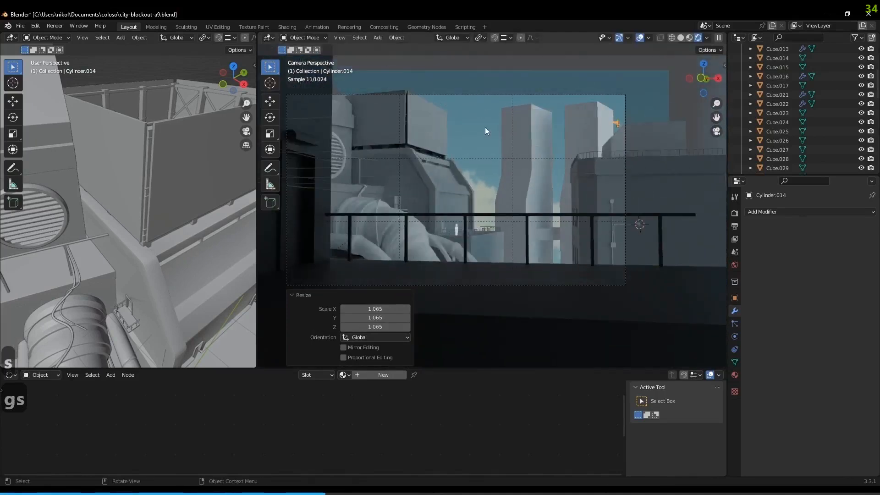
pyautogui.keyDown('shift'); pyautogui.moveTo(516, 136); pyautogui.dragTo(533, 140, button='middle'); pyautogui.keyUp('shift')
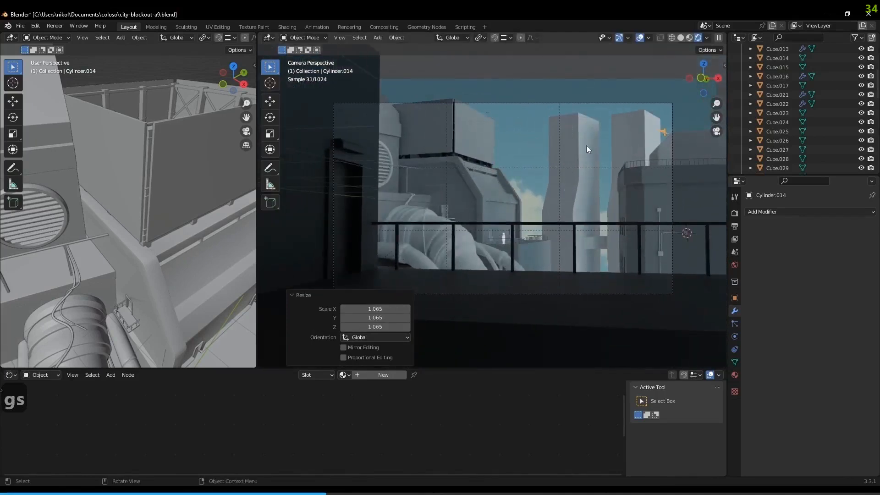
# Add one horizontal loop cut around the terrace building's lower block and raise it 1.8023 m along Z, below the terrace
pyautogui.click(538, 253)
pyautogui.press('Tab')
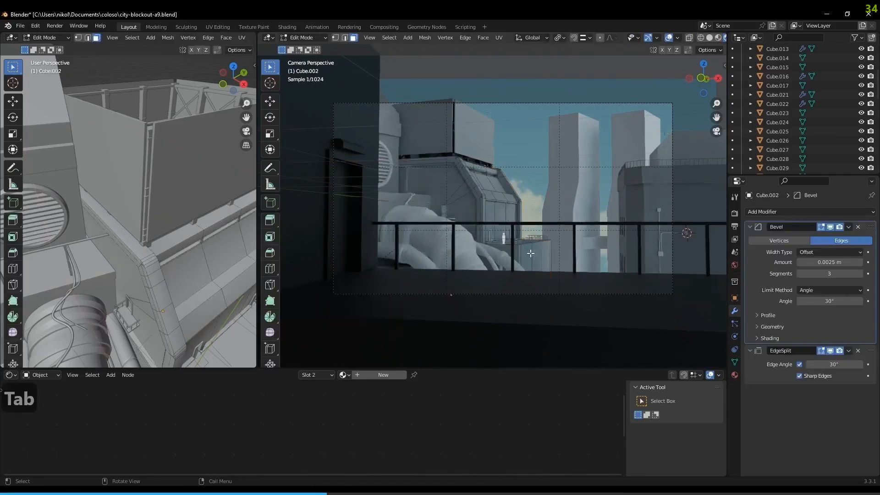
pyautogui.hotkey('ctrl', 'r')
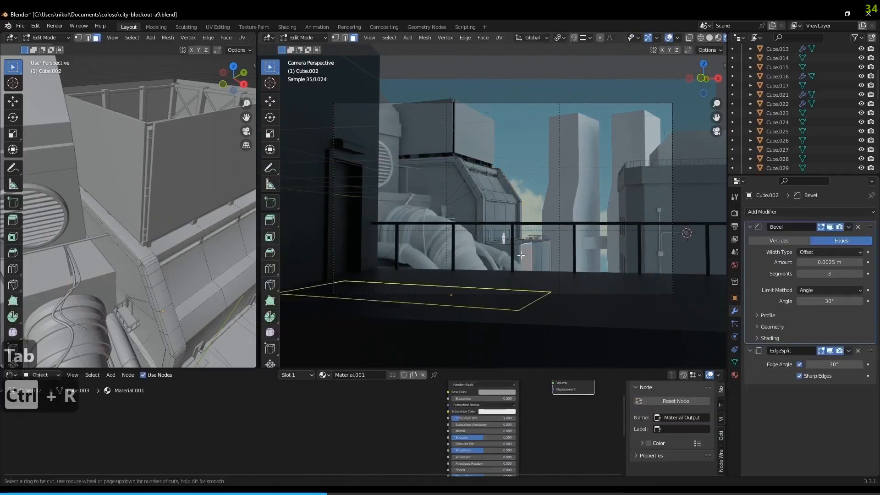
pyautogui.click(520, 255)
pyautogui.rightClick(520, 255)
pyautogui.moveTo(521, 255); pyautogui.dragTo(556, 261, button='middle')
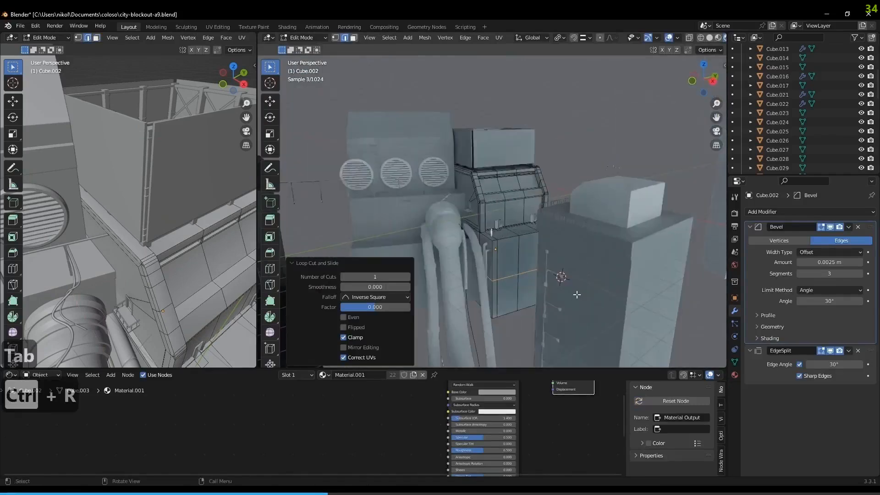
pyautogui.press('g')
pyautogui.press('z')
pyautogui.click(581, 270)
pyautogui.scroll(4, 542, 323)
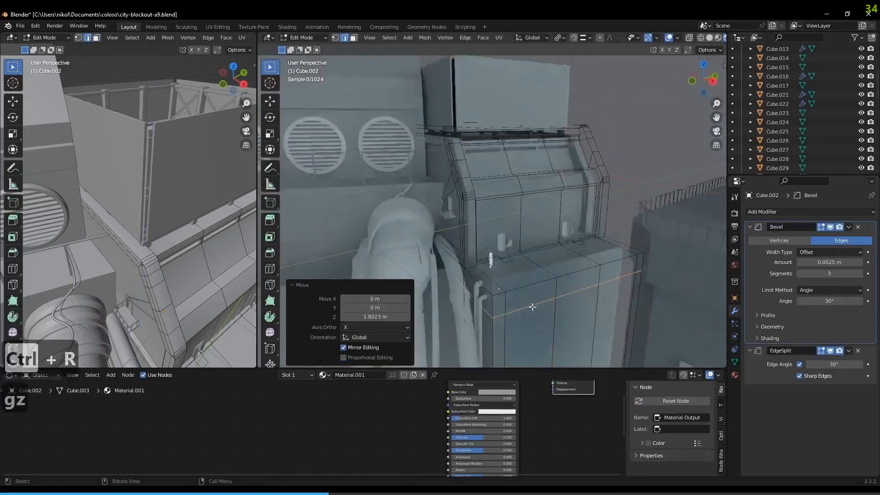
# Duplicate the band of wall faces just below the terrace's edge in place and separate the copy into its own object
pyautogui.press('3')
pyautogui.click(479, 297)
pyautogui.keyDown('shift'); pyautogui.click(522, 293); pyautogui.keyUp('shift')
pyautogui.keyDown('shift'); pyautogui.click(575, 282); pyautogui.keyUp('shift')
pyautogui.keyDown('shift'); pyautogui.click(630, 267); pyautogui.keyUp('shift')
pyautogui.moveTo(637, 266); pyautogui.dragTo(555, 308, button='middle')
pyautogui.press('z')
pyautogui.moveTo(660, 315); pyautogui.dragTo(657, 285, button='middle')
pyautogui.keyDown('shift'); pyautogui.click(504, 300); pyautogui.keyUp('shift')
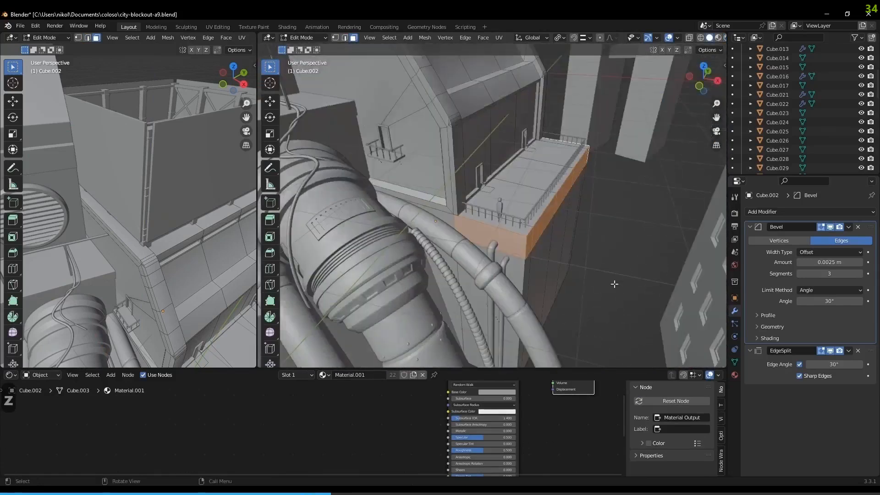
pyautogui.moveTo(453, 229); pyautogui.dragTo(480, 241, button='middle')
pyautogui.keyDown('shift'); pyautogui.click(595, 285); pyautogui.keyUp('shift')
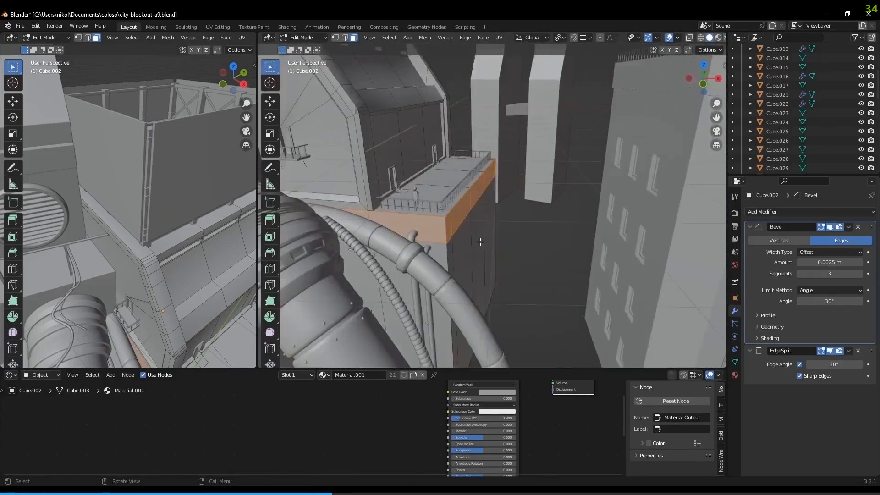
pyautogui.hotkey('shift', 'd')
pyautogui.rightClick(507, 247)
pyautogui.press('p')
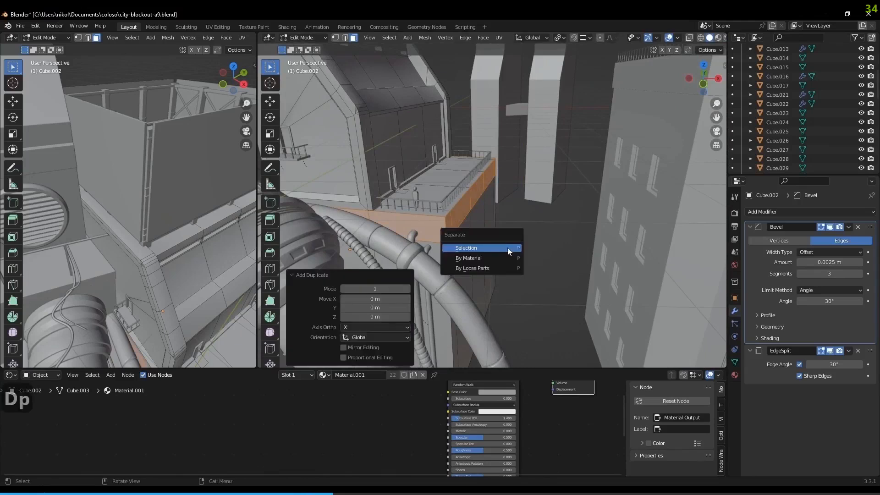
pyautogui.click(498, 248)
pyautogui.press('Tab')
pyautogui.click(450, 223)
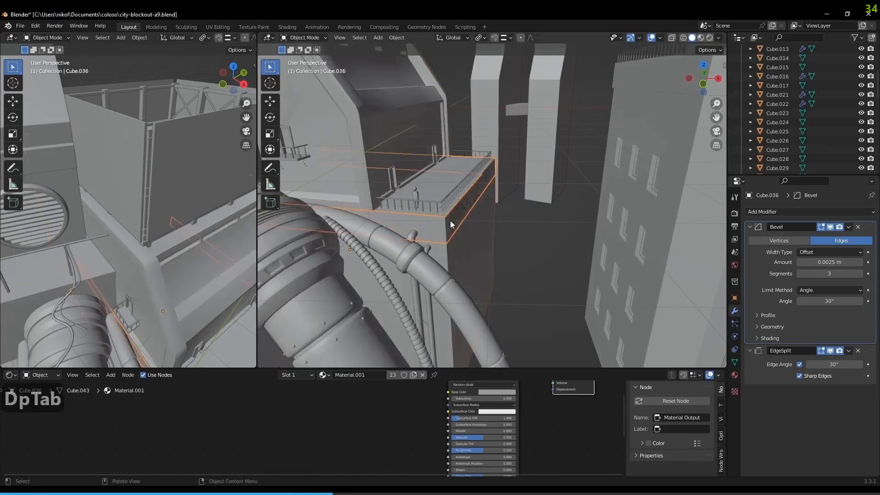
# Add a Solidify modifier above the Bevel on the separated band, with a thickness of -0.05 m
pyautogui.click(774, 211)
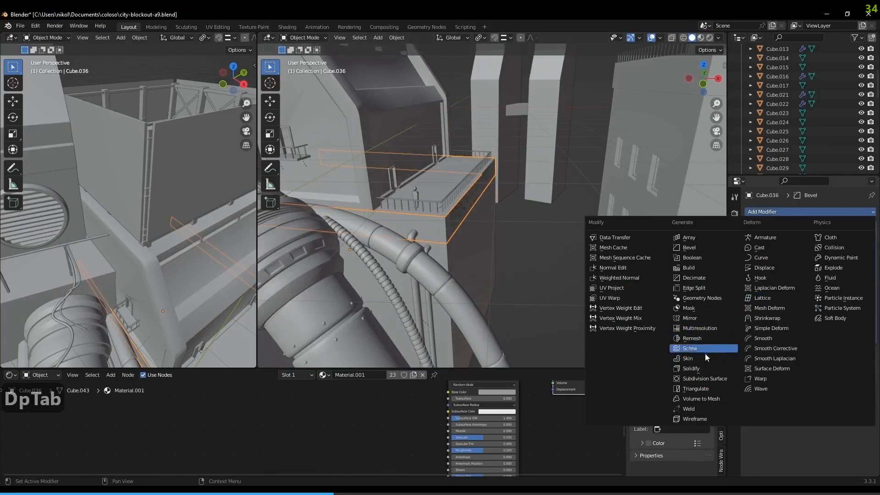
pyautogui.click(705, 366)
pyautogui.click(815, 439)
pyautogui.moveTo(871, 391); pyautogui.dragTo(871, 226)
pyautogui.moveTo(830, 252); pyautogui.dragTo(802, 252)
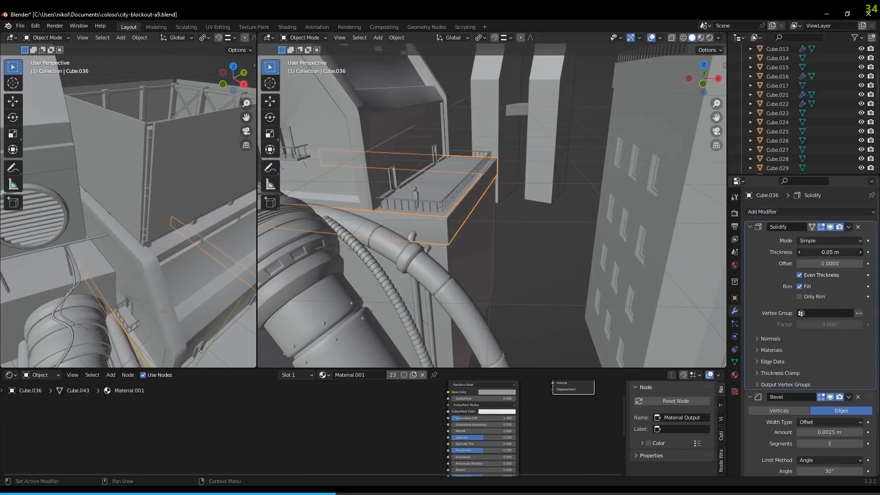
pyautogui.press('KP_0')
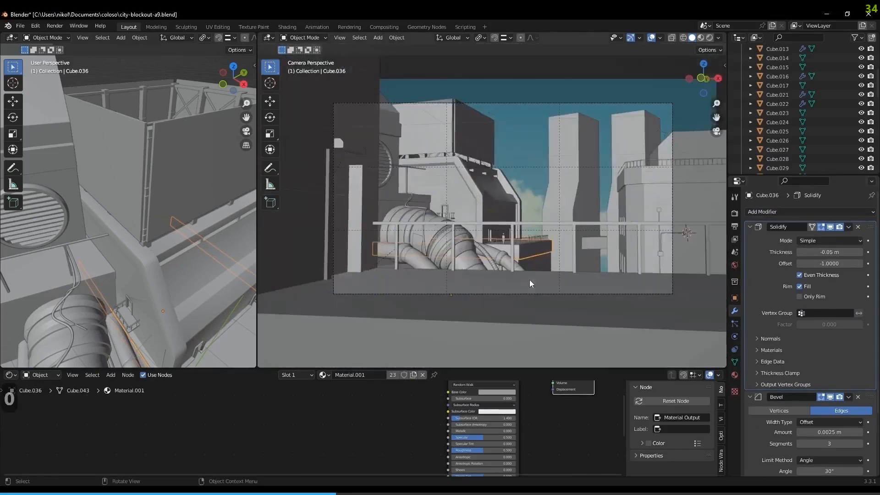
pyautogui.scroll(3, 540, 185)
# Import chainlink-fence.obj from the coloso folder with the legacy Wavefront importer
pyautogui.click(390, 172)
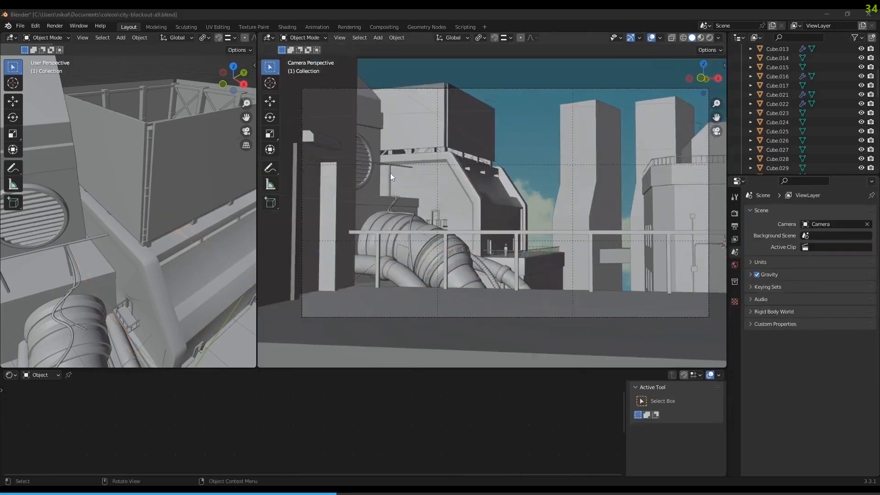
pyautogui.moveTo(389, 172); pyautogui.dragTo(347, 44, button='middle')
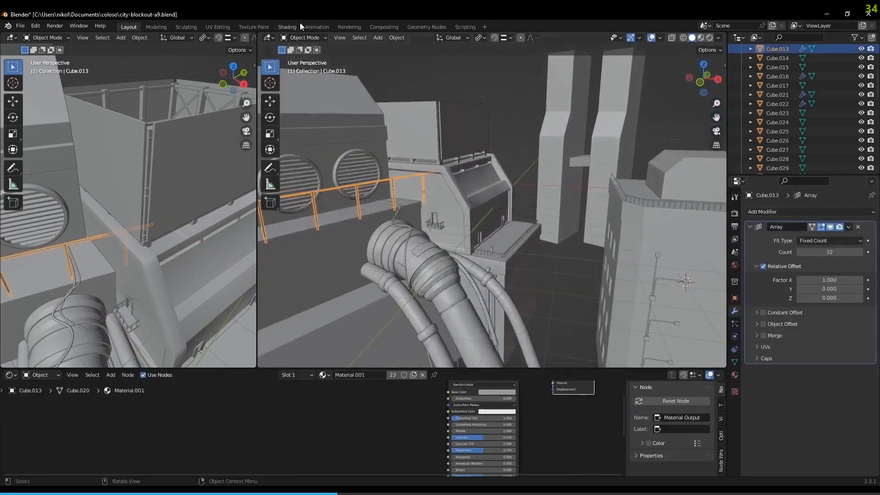
pyautogui.click(20, 26)
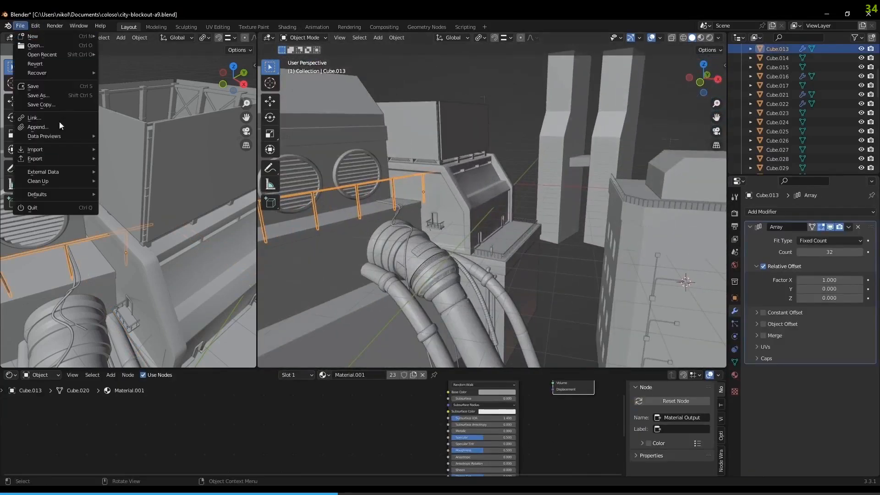
pyautogui.moveTo(78, 150)
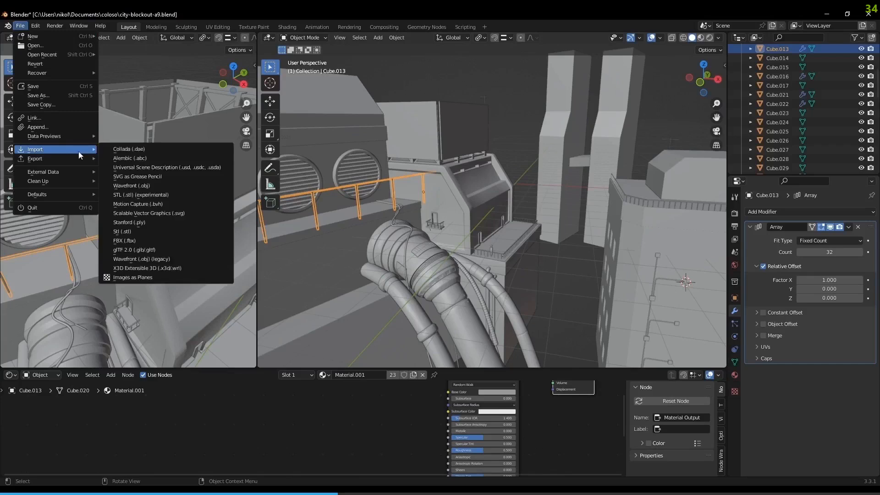
pyautogui.click(154, 260)
pyautogui.click(367, 221)
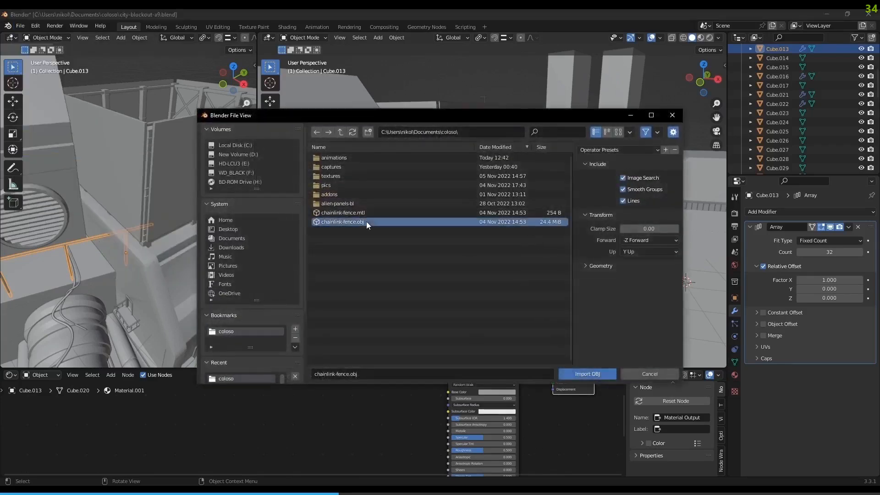
pyautogui.click(589, 374)
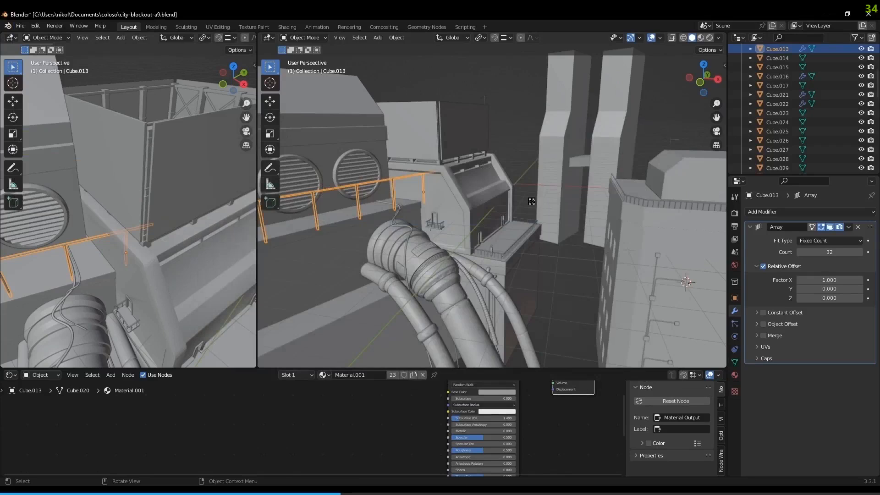
# Apply the rotation of the imported chain-link fence in the top view
pyautogui.moveTo(535, 170)
pyautogui.mouseDown(button='middle')
pyautogui.moveTo(553, 218)
pyautogui.moveTo(551, 208)
pyautogui.moveTo(535, 213)
pyautogui.moveTo(563, 98)
pyautogui.moveTo(522, 188)
pyautogui.moveTo(545, 184)
pyautogui.mouseUp(button='middle')
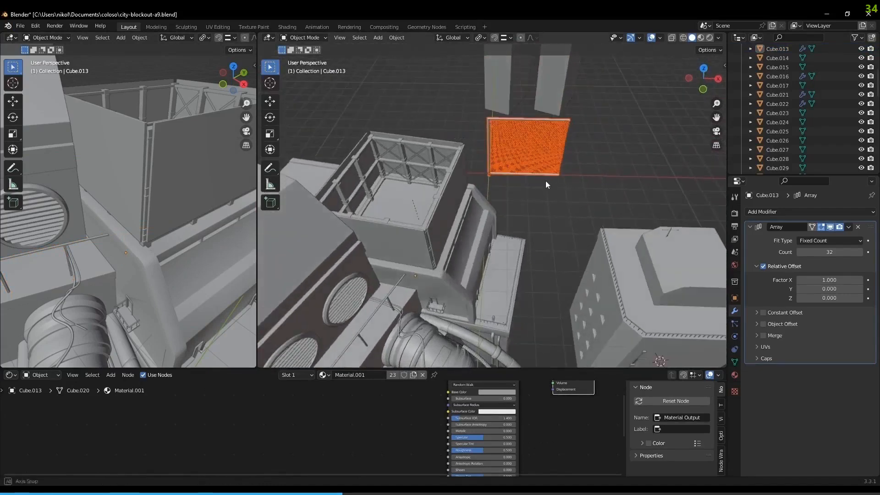
pyautogui.press('KP_7')
pyautogui.scroll(3, 526, 248)
pyautogui.keyDown('shift'); pyautogui.moveTo(531, 213); pyautogui.dragTo(602, 145, button='middle'); pyautogui.keyUp('shift')
pyautogui.scroll(-2, 602, 144)
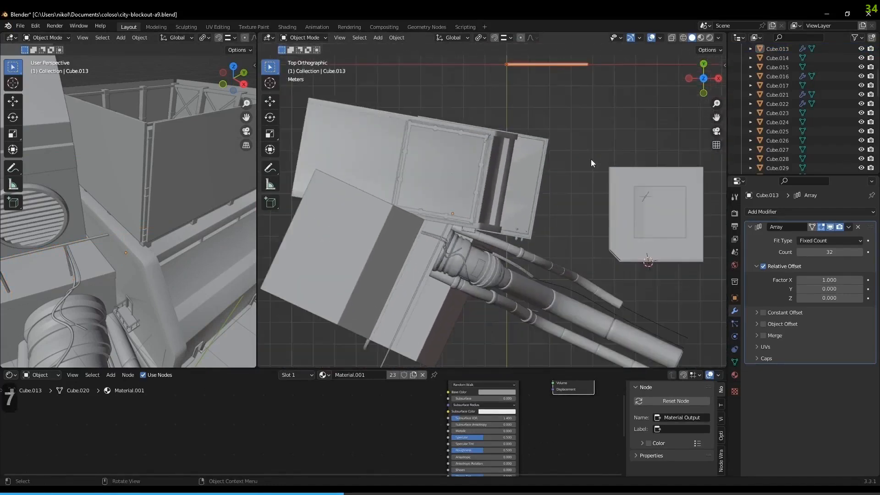
pyautogui.hotkey('ctrl', 'a')
pyautogui.click(579, 161)
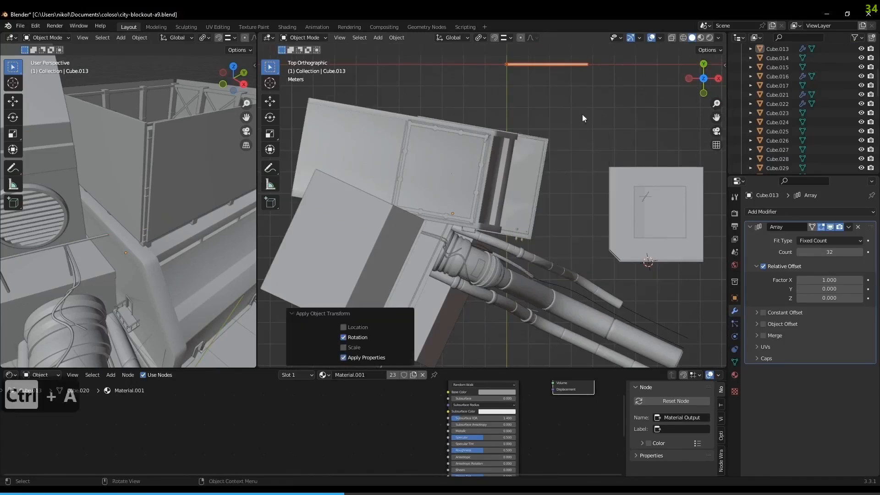
# Move the chain-link fence -0.19181 m in X and -2.3017 m in Y in the top view
pyautogui.press('g')
pyautogui.click(595, 145)
pyautogui.moveTo(595, 145); pyautogui.dragTo(597, 182, button='middle')
pyautogui.press('KP_7')
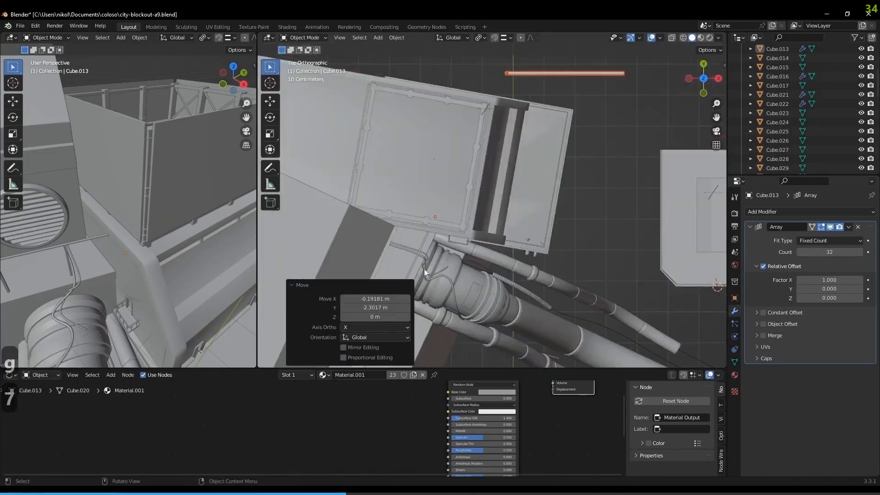
# Set the Array modifier count of the existing ledge railing to 3
pyautogui.click(423, 243)
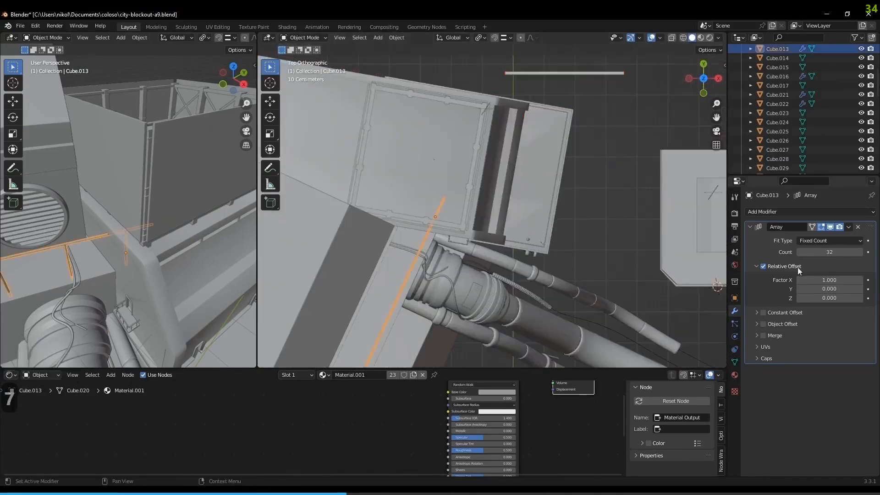
pyautogui.click(840, 252)
pyautogui.write('3')
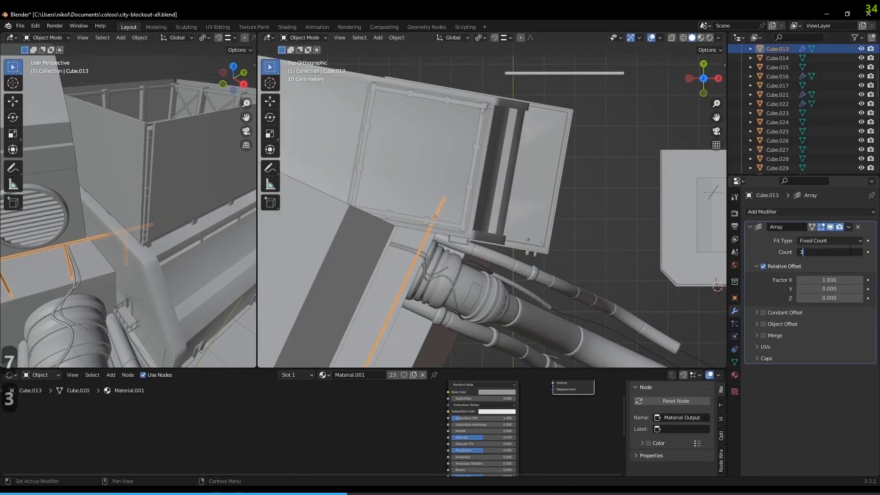
pyautogui.press('Return')
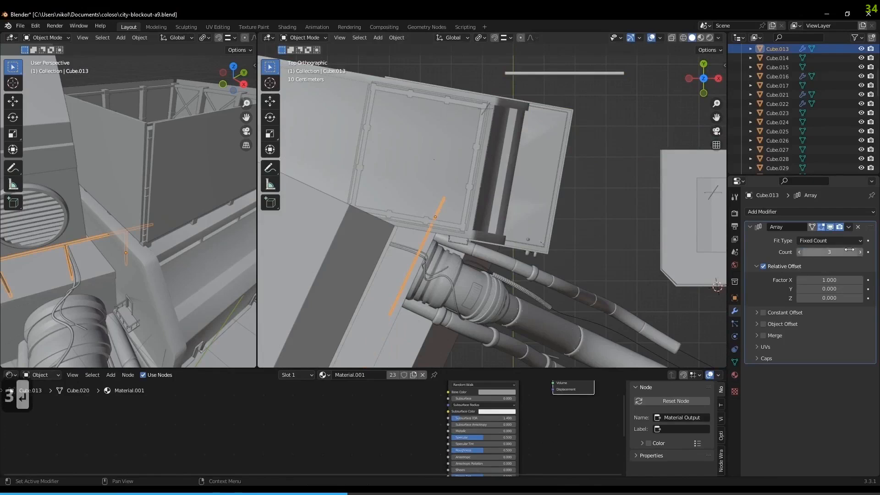
# Apply the rotation of the chain-link fence object
pyautogui.click(550, 72)
pyautogui.hotkey('ctrl', 'a')
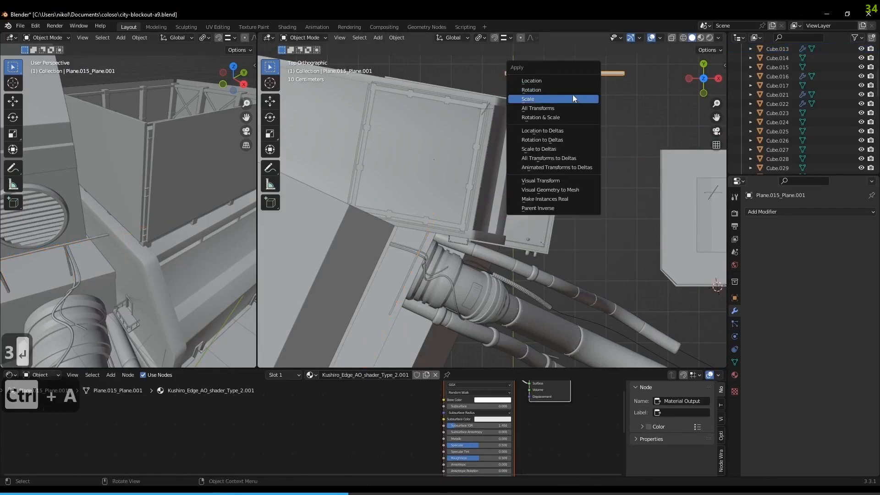
pyautogui.click(570, 91)
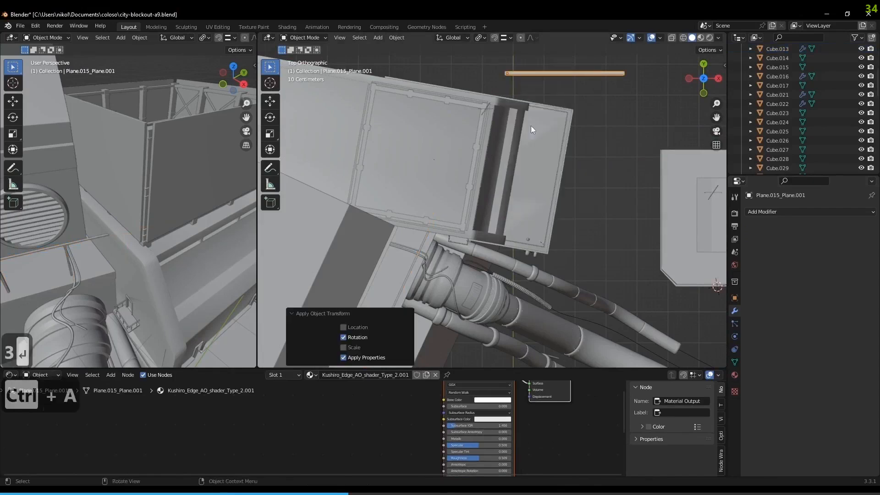
# Copy the ledge railing's location, rotation and modifiers to the chain-link fence
pyautogui.keyDown('shift'); pyautogui.click(420, 246); pyautogui.keyUp('shift')
pyautogui.hotkey('ctrl', 'c')
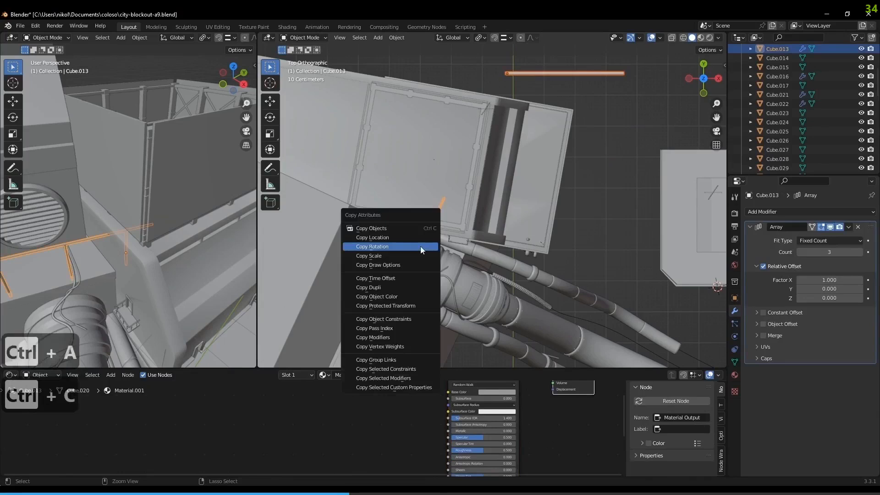
pyautogui.click(410, 237)
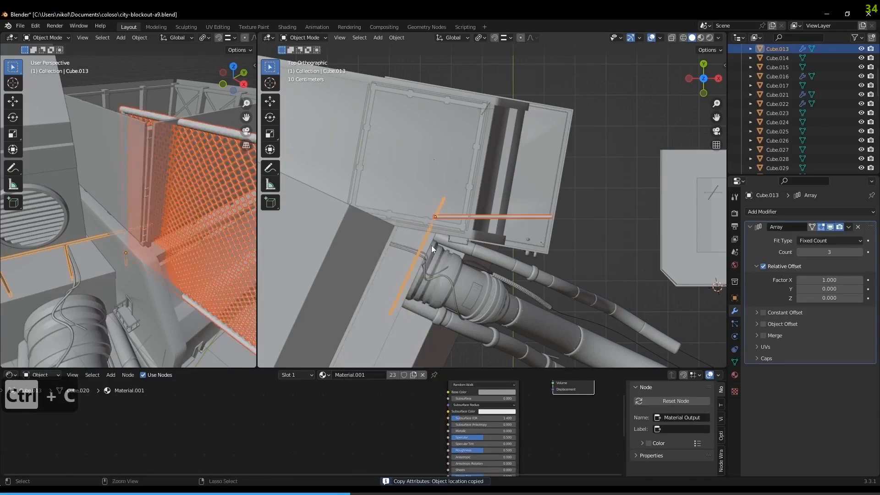
pyautogui.hotkey('ctrl', 'c')
pyautogui.click(423, 254)
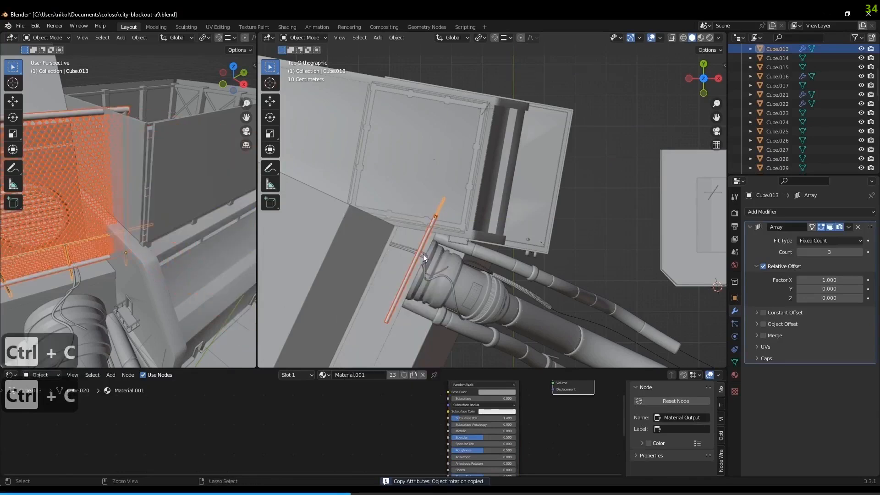
pyautogui.hotkey('ctrl', 'l')
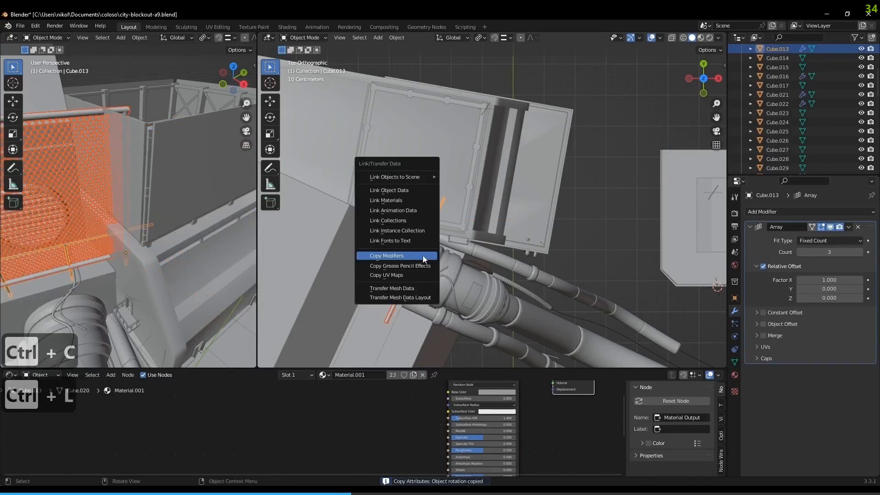
pyautogui.click(423, 254)
# Delete the original railing that the chain-link fence replaces on the ledge
pyautogui.moveTo(523, 242); pyautogui.dragTo(535, 216, button='middle')
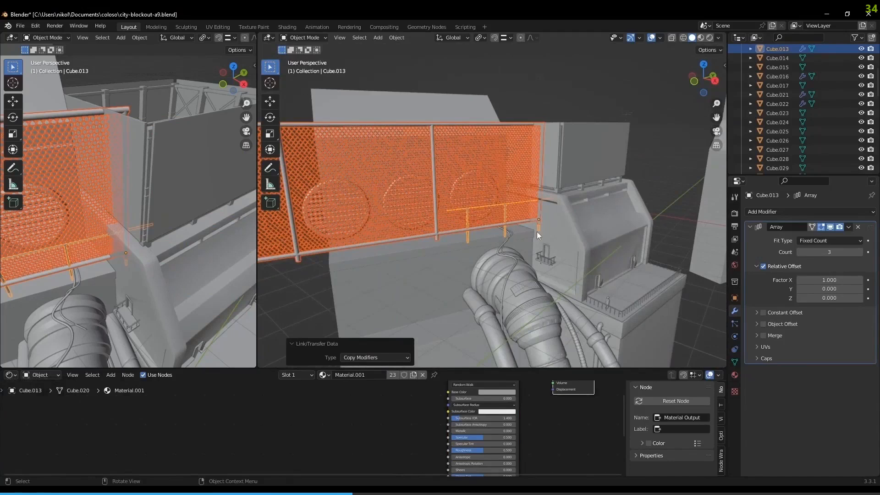
pyautogui.click(547, 246)
pyautogui.click(467, 235)
pyautogui.press('x')
pyautogui.click(466, 235)
# Scale the chain-link fence to 0.3 and lower it about 0.234 m along Z onto the ledge
pyautogui.click(445, 172)
pyautogui.moveTo(445, 171); pyautogui.dragTo(283, 98, button='middle')
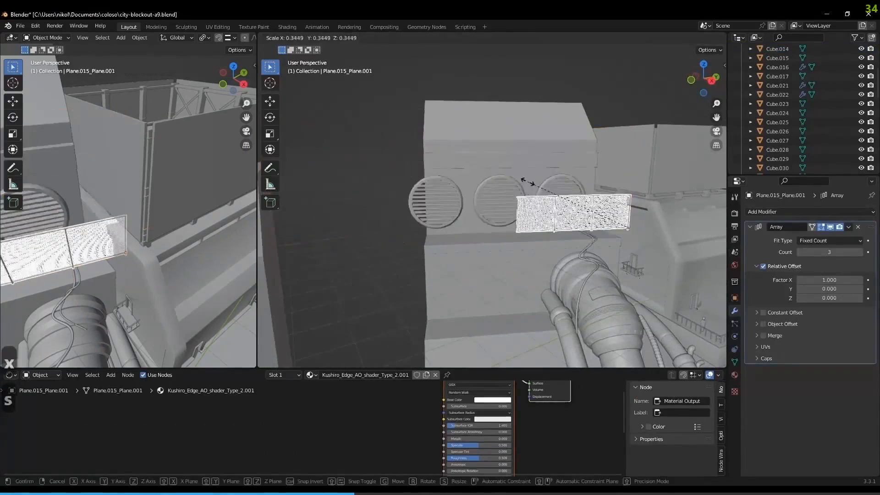
pyautogui.click(541, 190)
pyautogui.press('g')
pyautogui.press('z')
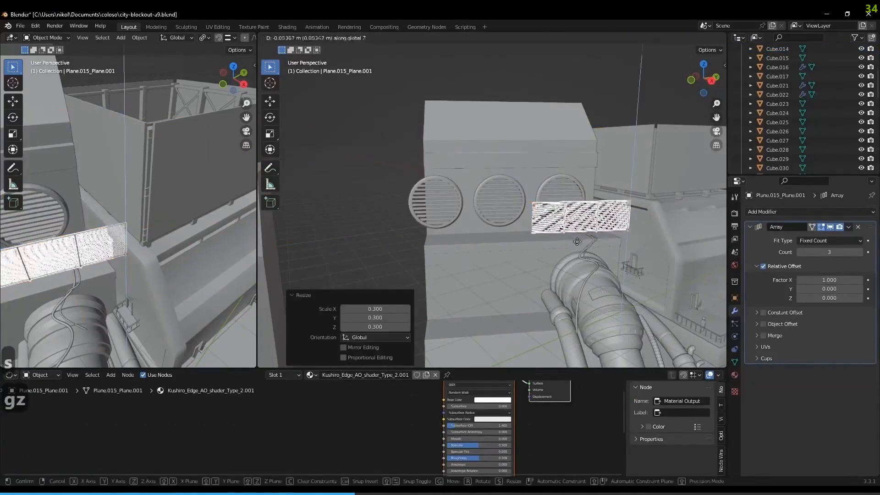
pyautogui.click(565, 243)
# Move the chain-link fence about 0.306 m along its local X axis, within the edge of the ledge
pyautogui.moveTo(565, 243); pyautogui.dragTo(605, 255, button='middle')
pyautogui.scroll(3, 565, 251)
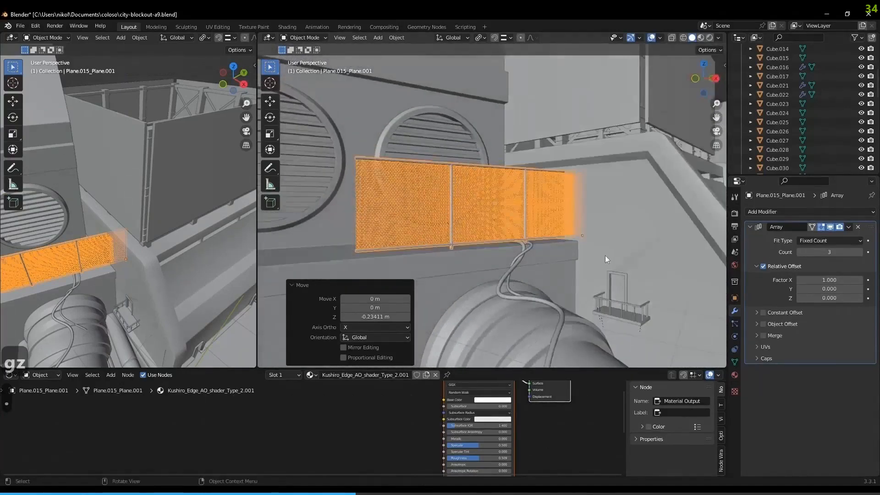
pyautogui.press('g')
pyautogui.press('x')
pyautogui.press('x')
pyautogui.click(591, 258)
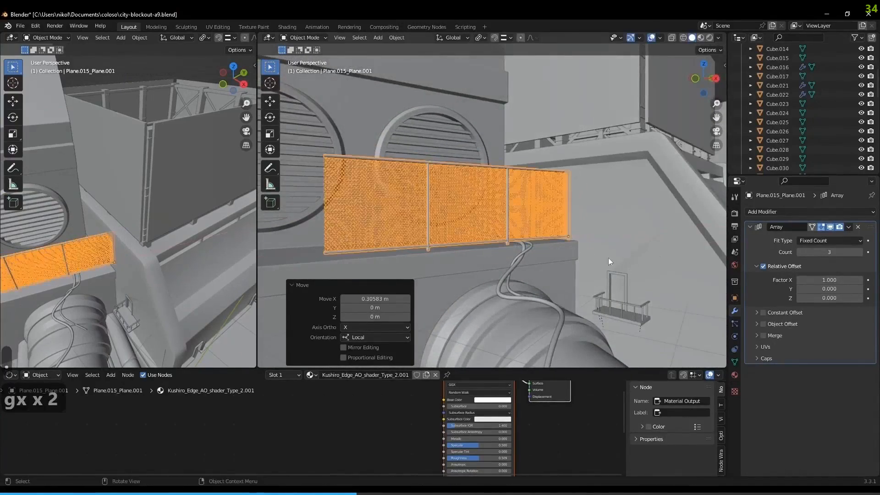
# Raise the fence's Array count to 4 and preview it through the camera in rendered shading
pyautogui.press('KP_0')
pyautogui.scroll(2, 583, 244)
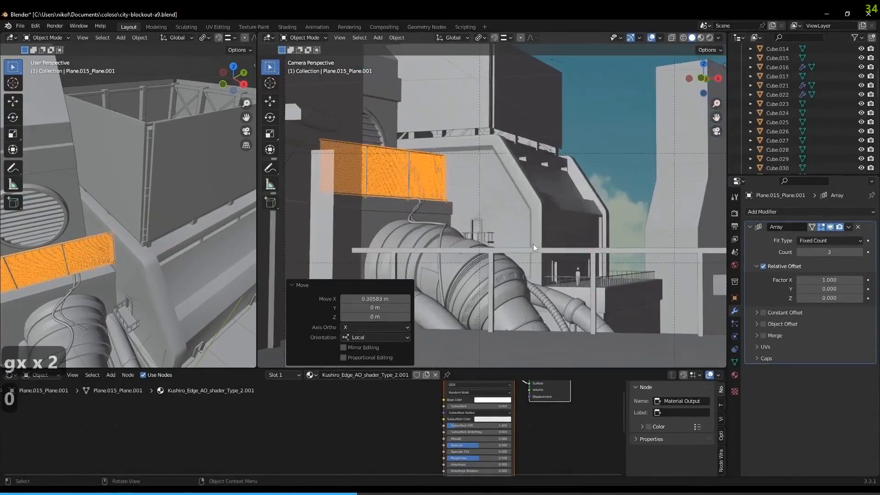
pyautogui.click(860, 252)
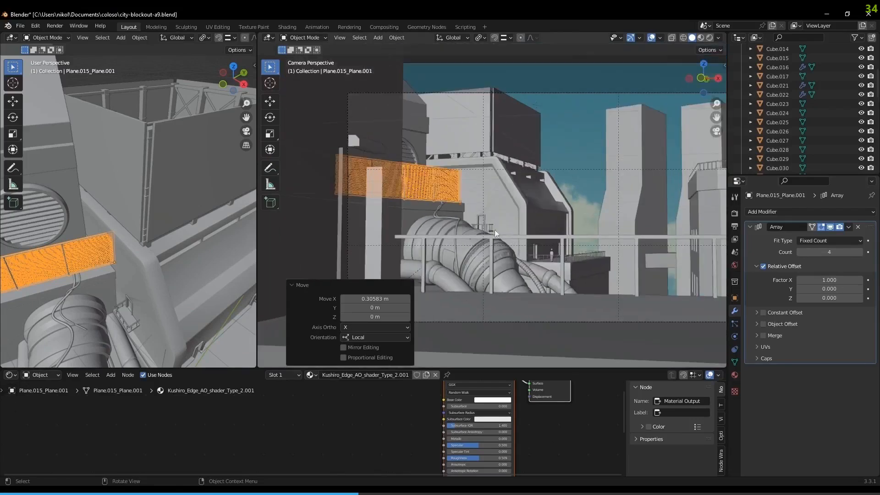
pyautogui.press('z')
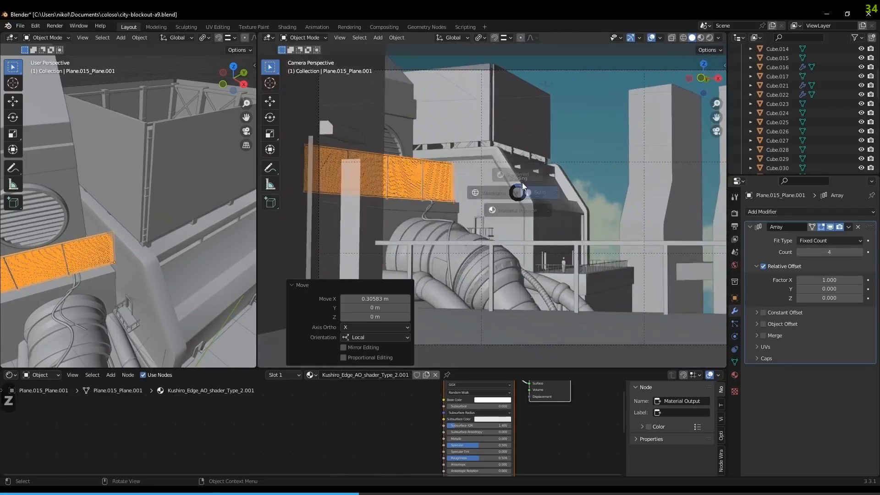
pyautogui.click(521, 182)
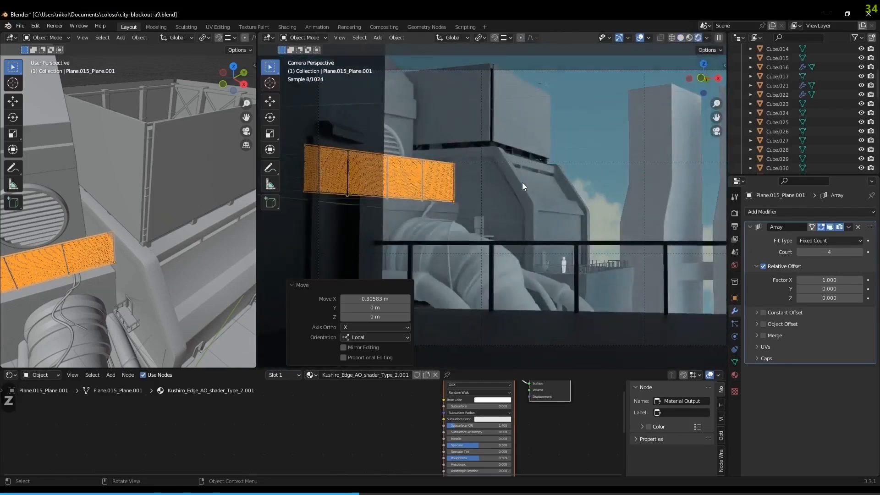
pyautogui.click(598, 126)
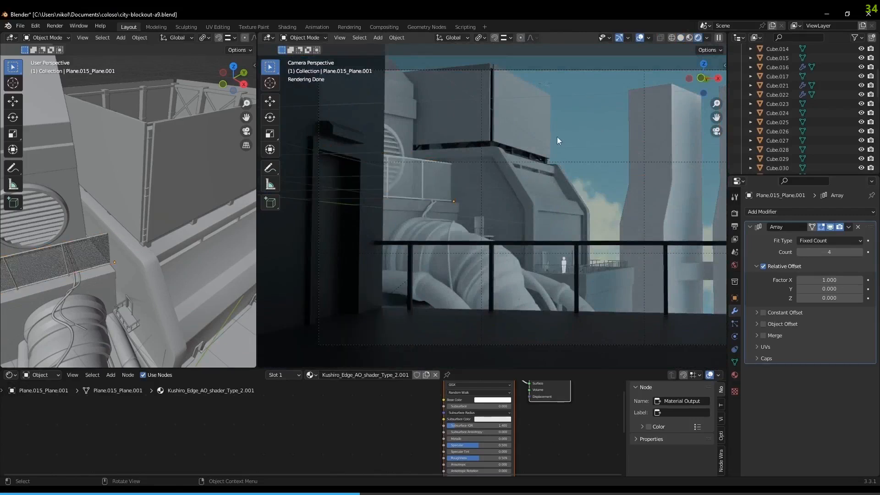
# Shift the chain-link fence slightly further along its local X axis, away from the ledge's end
pyautogui.click(433, 185)
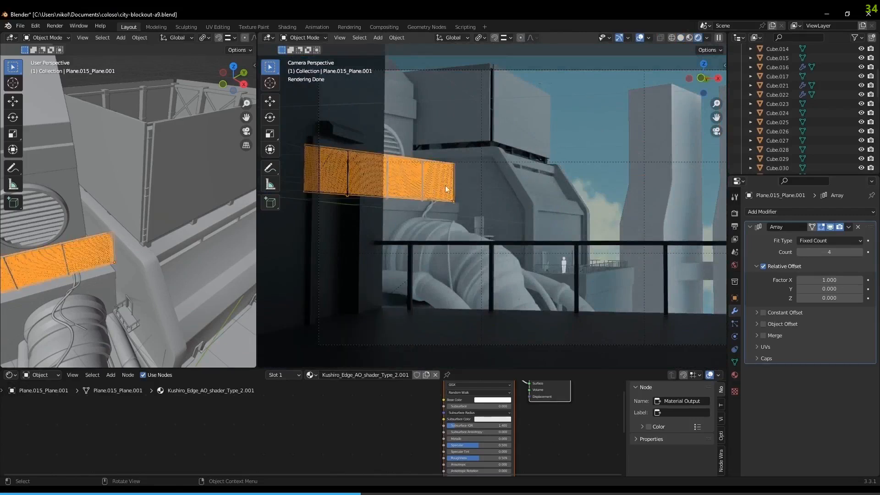
pyautogui.press('g')
pyautogui.press('x')
pyautogui.press('x')
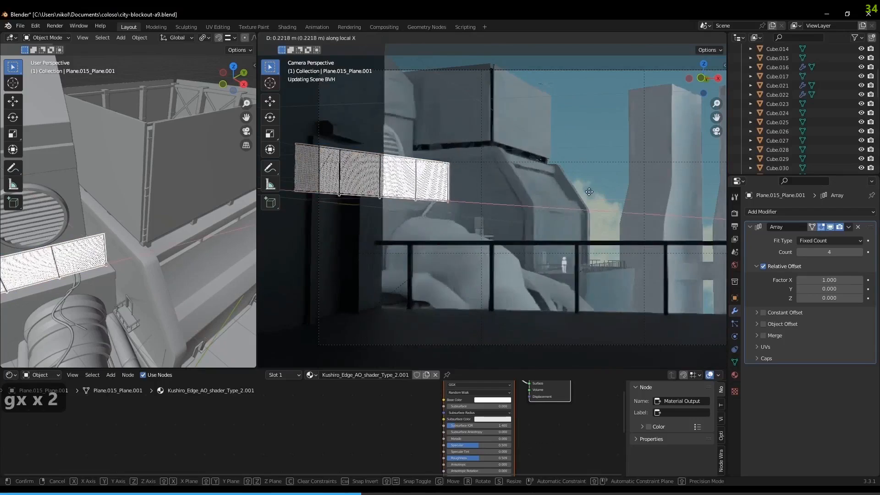
pyautogui.click(593, 177)
pyautogui.click(595, 178)
# Examine the pipes, small wall balcony, main building and background towers in rendered shading
pyautogui.scroll(-3, 595, 176)
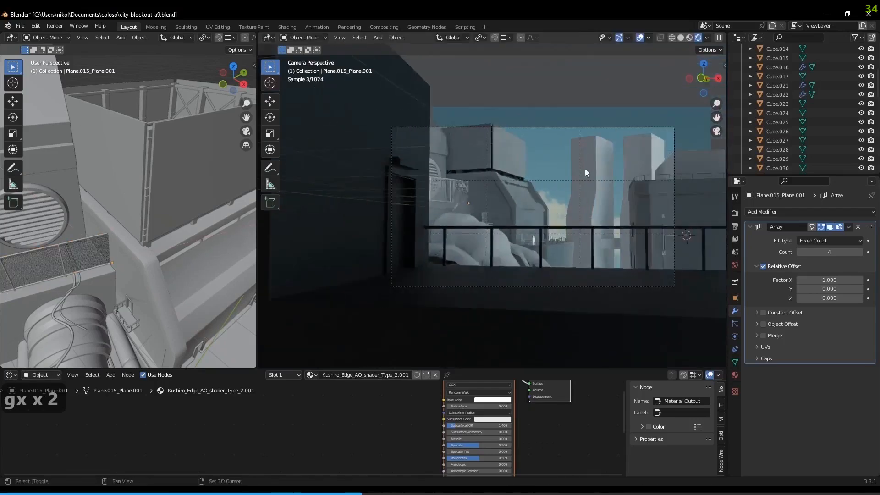
pyautogui.scroll(2, 554, 175)
pyautogui.keyDown('shift'); pyautogui.moveTo(550, 172); pyautogui.dragTo(530, 176, button='middle'); pyautogui.keyUp('shift')
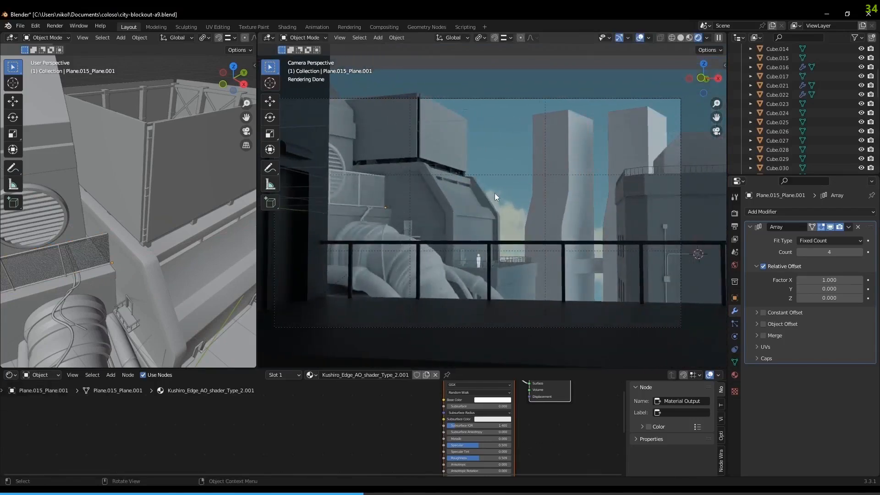
pyautogui.click(418, 238)
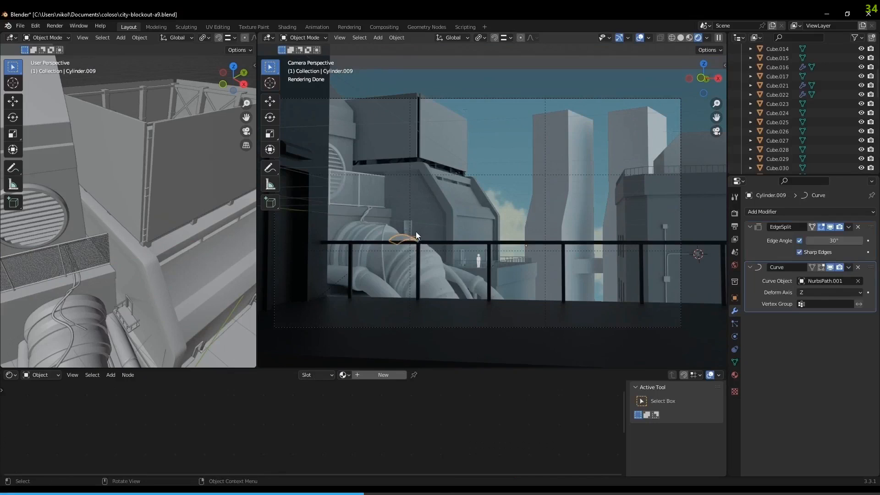
pyautogui.click(418, 236)
pyautogui.click(418, 235)
pyautogui.click(417, 234)
pyautogui.moveTo(433, 238); pyautogui.dragTo(451, 218, button='middle')
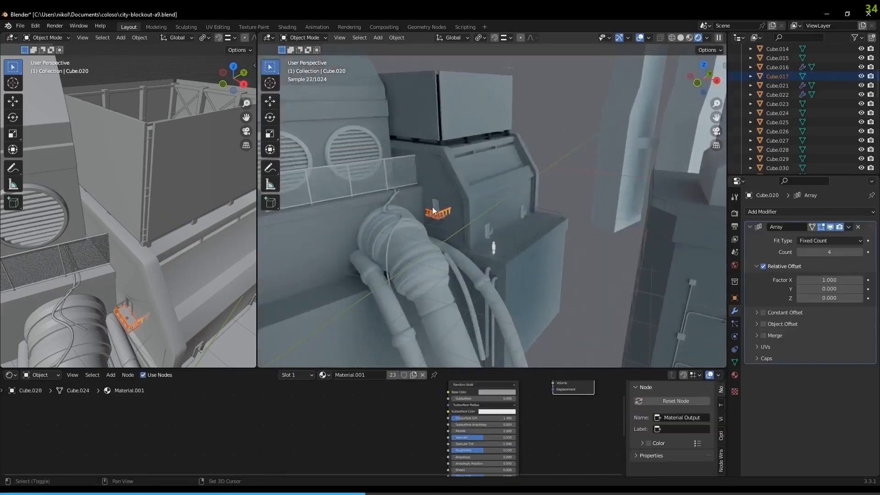
pyautogui.click(435, 208)
pyautogui.moveTo(465, 204); pyautogui.dragTo(568, 191, button='middle')
pyautogui.press('KP_0')
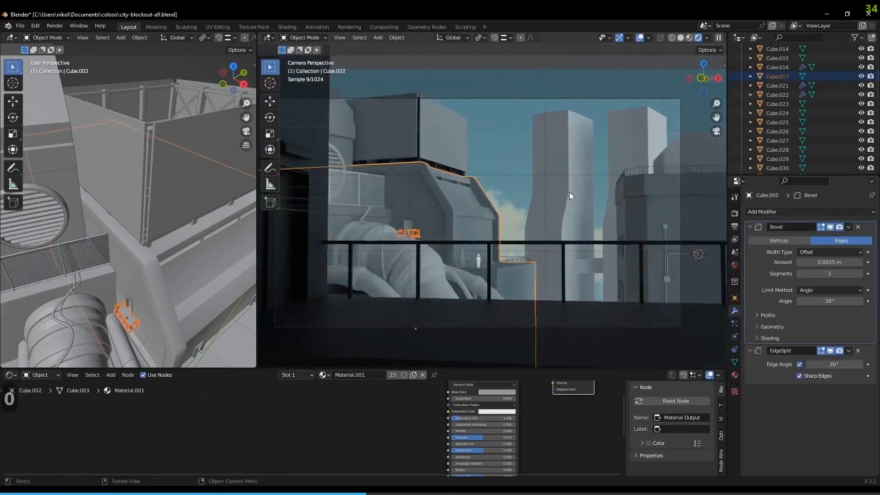
pyautogui.click(518, 168)
pyautogui.click(561, 153)
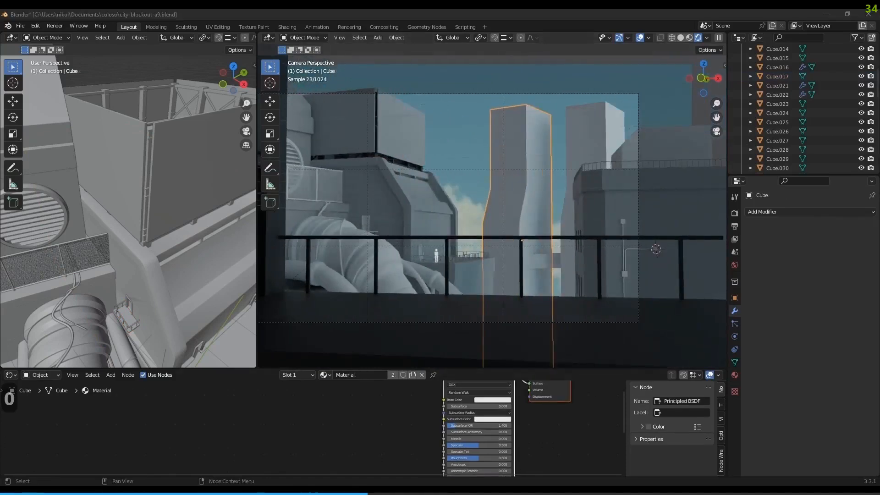
# Paste the high-rise building copied from another Blender file into the city scene and scale it up by 4.898
pyautogui.hotkey('ctrl', 'c')
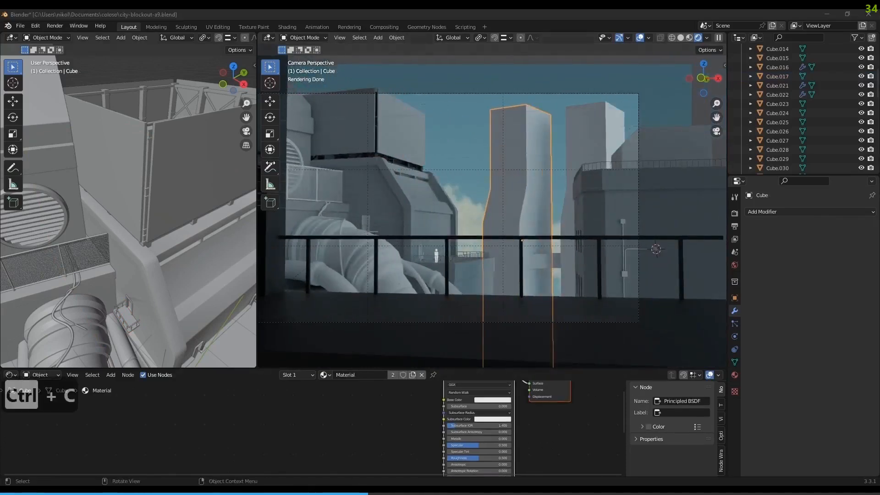
pyautogui.hotkey('ctrl', 'v')
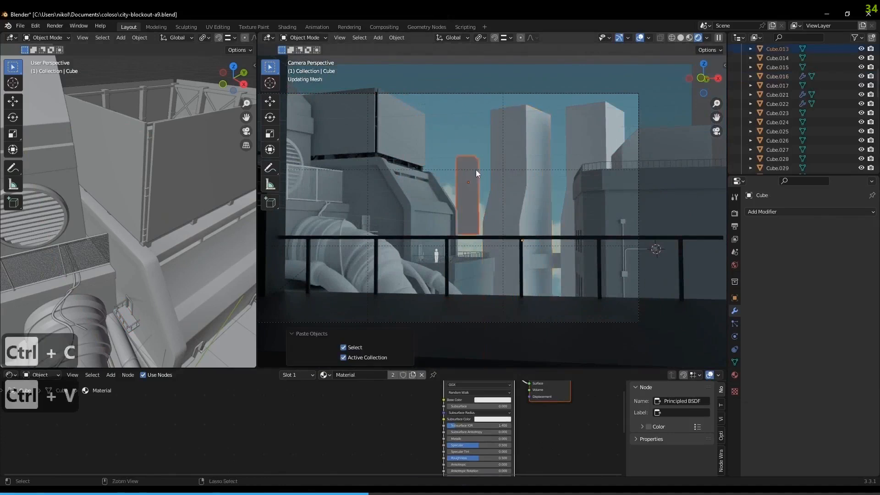
pyautogui.moveTo(490, 207); pyautogui.dragTo(465, 218, button='middle')
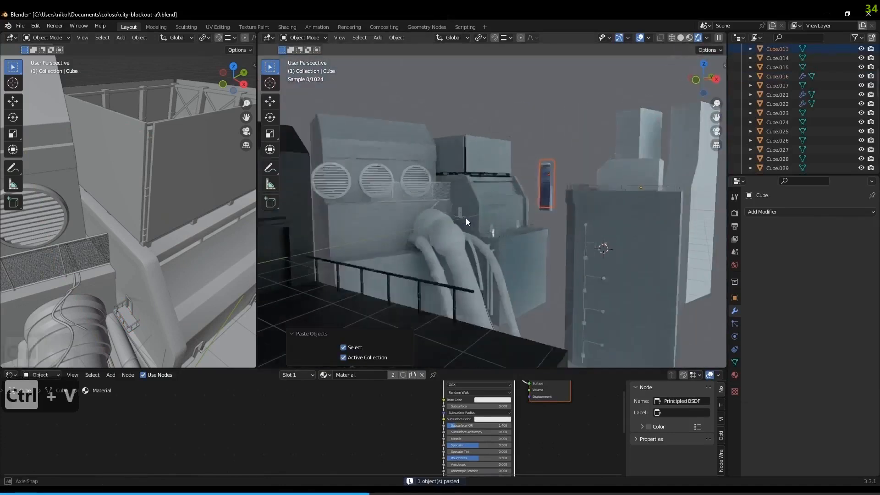
pyautogui.press('s')
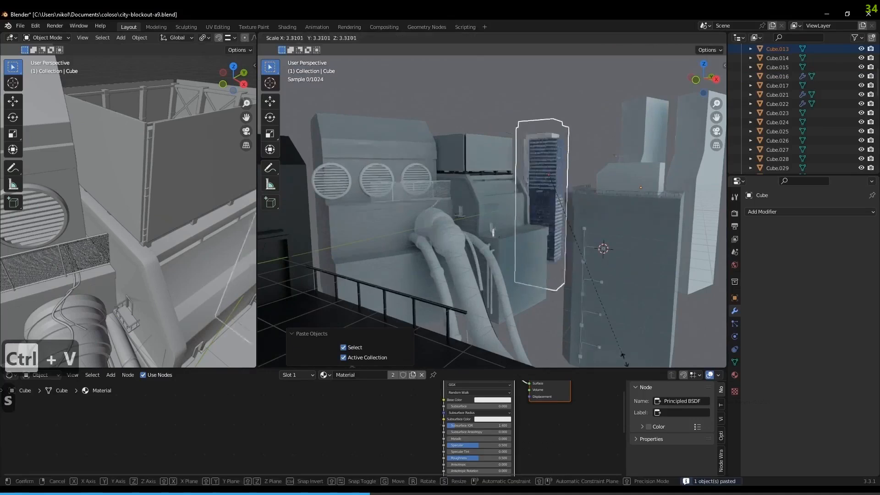
pyautogui.click(523, 146)
# Scale the pasted high-rise by 0.554 in the solid-shaded camera view and show it in the front view
pyautogui.press('z')
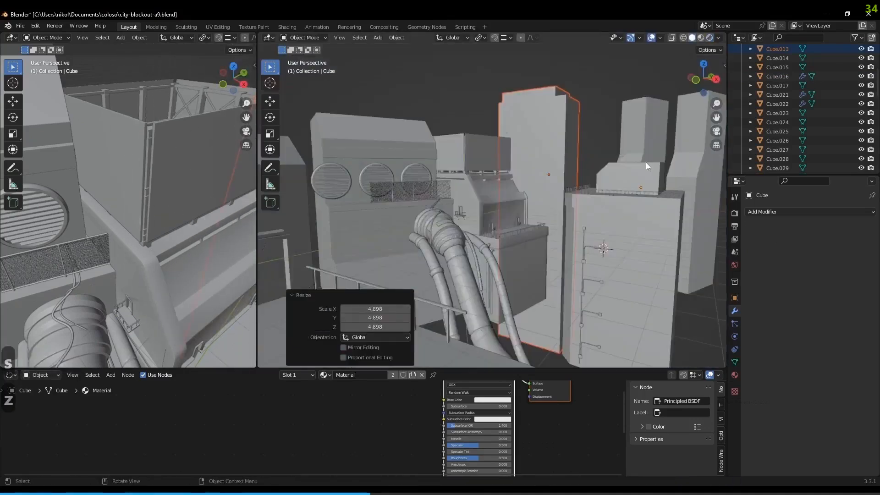
pyautogui.press('KP_0')
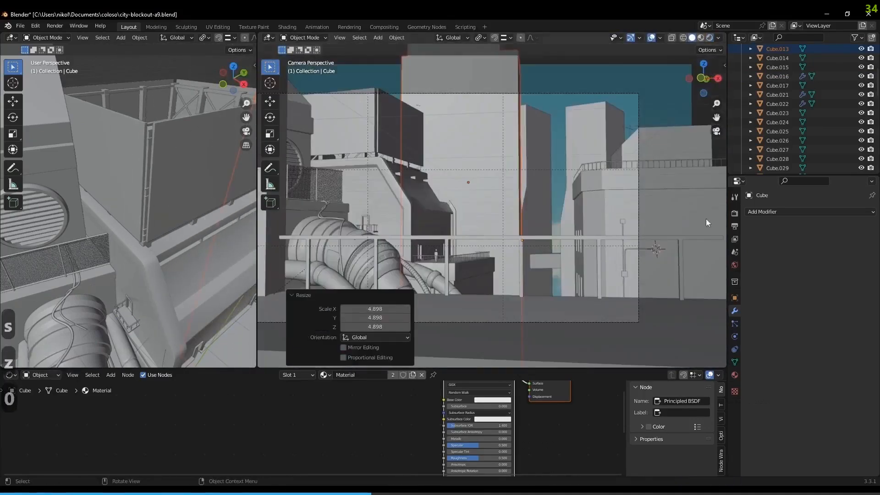
pyautogui.press('s')
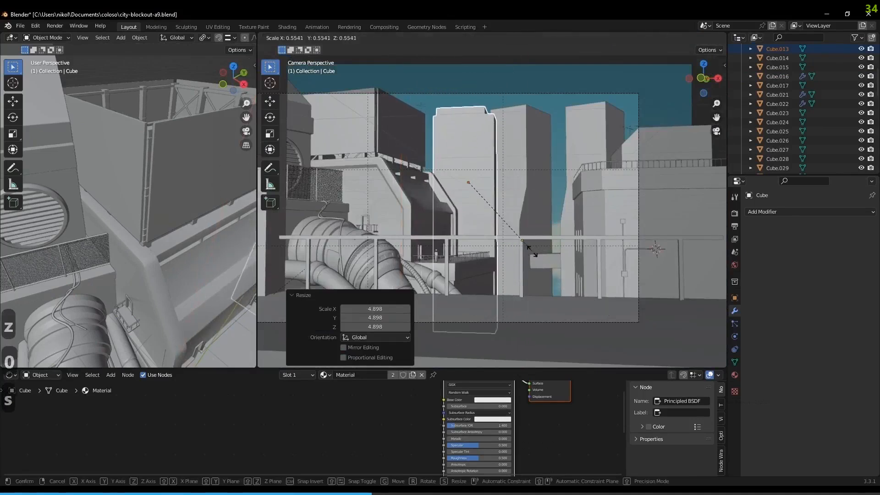
pyautogui.click(532, 251)
pyautogui.moveTo(532, 251); pyautogui.dragTo(558, 251, button='middle')
pyautogui.press('KP_1')
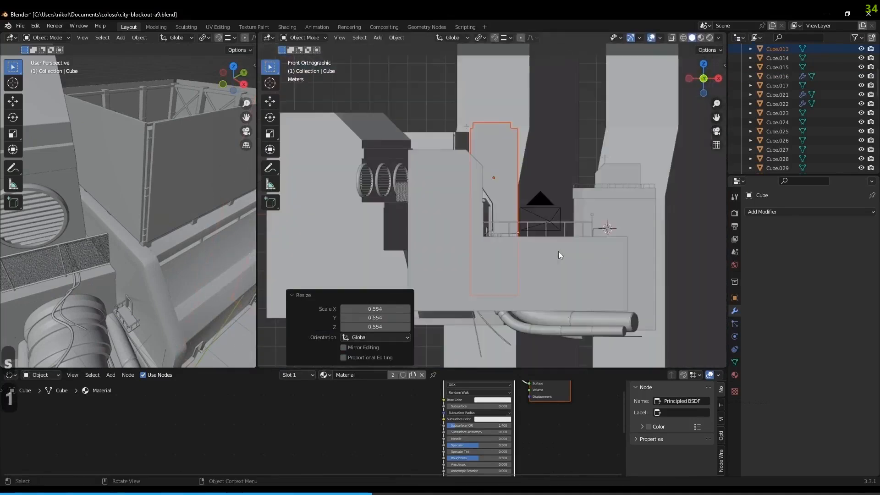
# Scale the pasted high-rise by 3.155 and move it about -0.51 m in X and 1.96 m in Z in the front view
pyautogui.scroll(-5, 558, 251)
pyautogui.press('s')
pyautogui.click(651, 348)
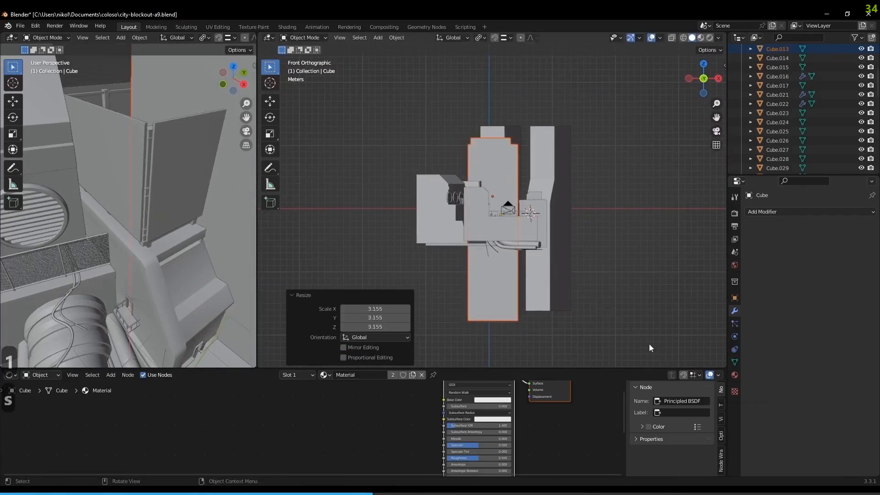
pyautogui.press('g')
pyautogui.click(640, 309)
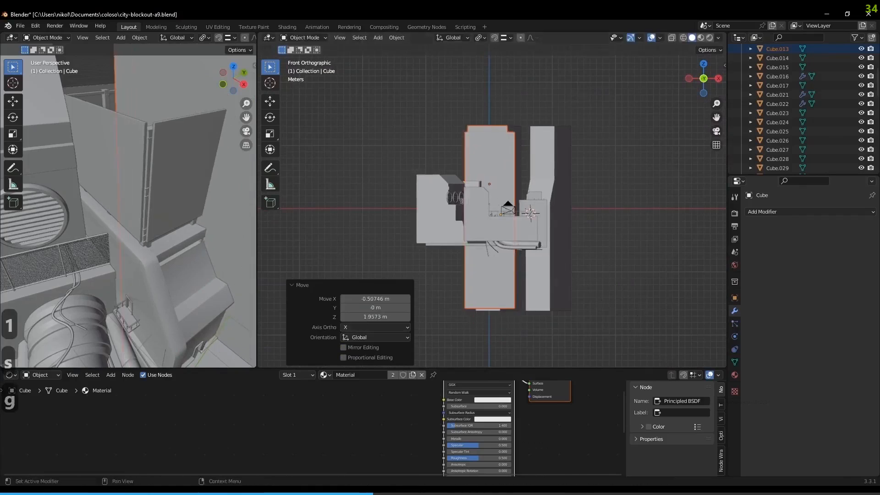
# Rotate the high-rise 180° around the Z axis and apply its rotation
pyautogui.moveTo(590, 226); pyautogui.dragTo(563, 197, button='middle')
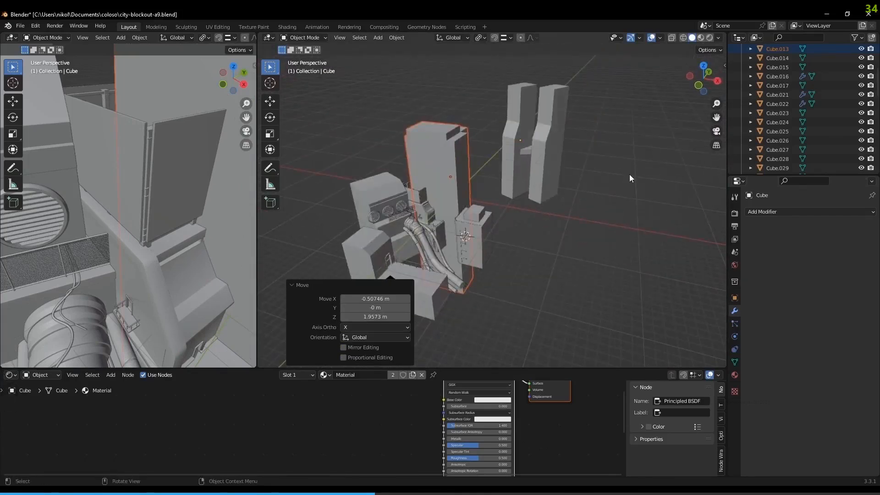
pyautogui.write('rz180')
pyautogui.press('Return')
pyautogui.keyDown('shift'); pyautogui.moveTo(628, 174); pyautogui.dragTo(532, 282, button='middle'); pyautogui.keyUp('shift')
pyautogui.hotkey('ctrl', 'a')
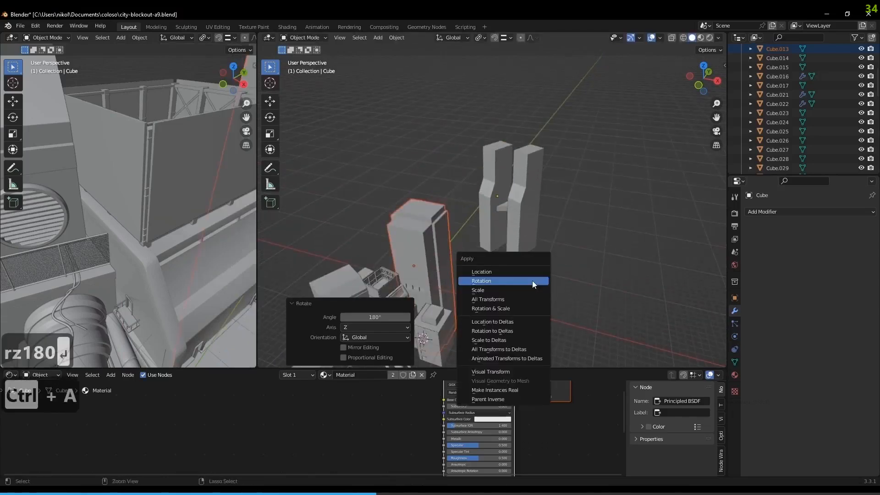
pyautogui.click(531, 281)
# Copy the location and rotation between the pasted high-rise and the nearer old background tower so the high-rise takes the tower's place
pyautogui.keyDown('shift'); pyautogui.click(499, 170); pyautogui.keyUp('shift')
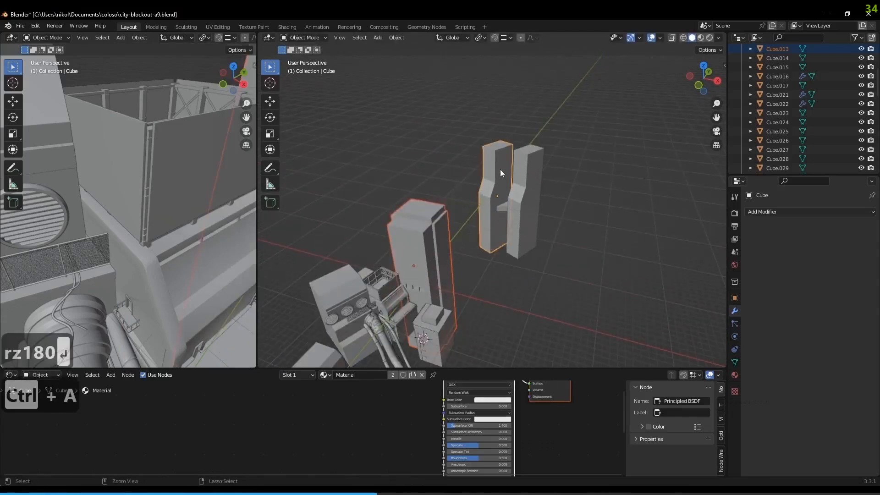
pyautogui.hotkey('ctrl', 'c')
pyautogui.click(468, 163)
pyautogui.hotkey('ctrl', 'c')
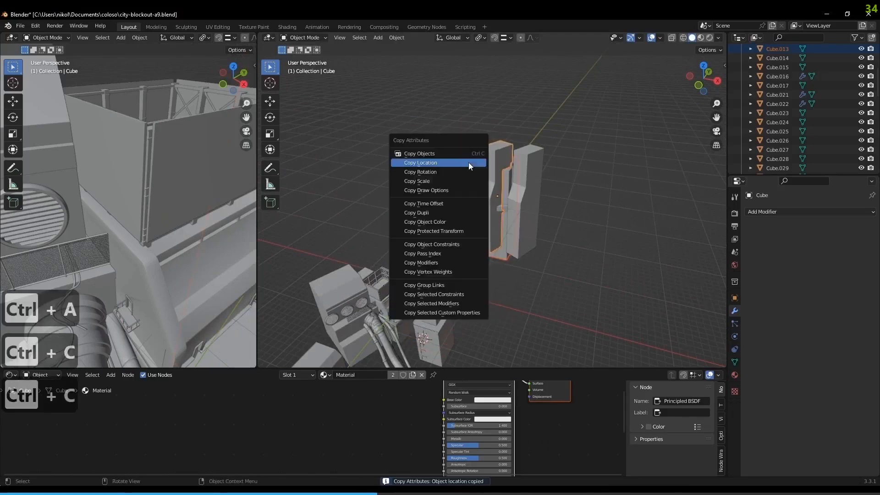
pyautogui.click(453, 171)
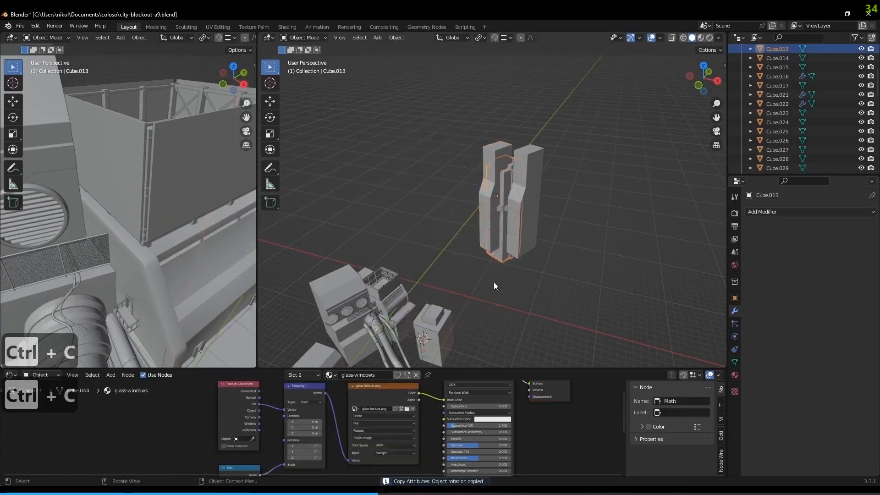
# Raise the high-rise about 4.03 m along the Z axis
pyautogui.scroll(4, 493, 286)
pyautogui.scroll(-5, 514, 277)
pyautogui.moveTo(514, 277); pyautogui.dragTo(593, 273, button='middle')
pyautogui.press('g')
pyautogui.press('z')
pyautogui.click(567, 193)
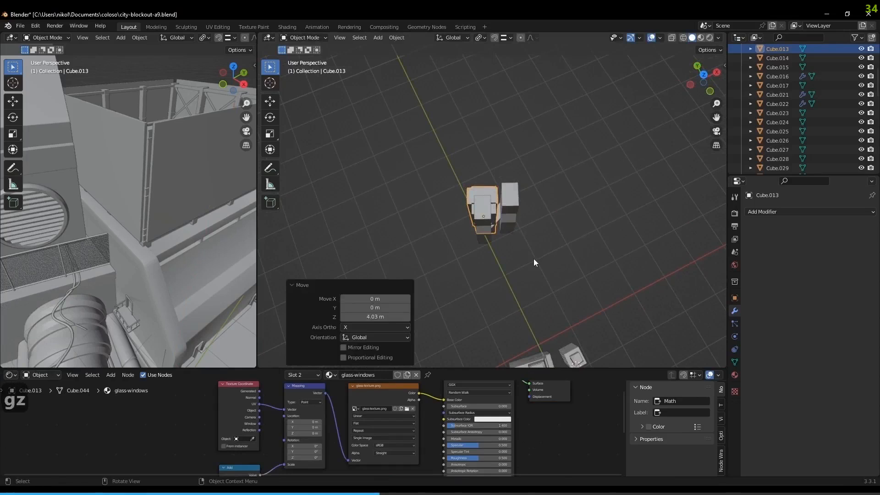
# Move the high-rise over the old tower in the top view, about -1.75 m in X and -2.98 m in Y
pyautogui.press('KP_7')
pyautogui.scroll(3, 549, 265)
pyautogui.scroll(3, 562, 210)
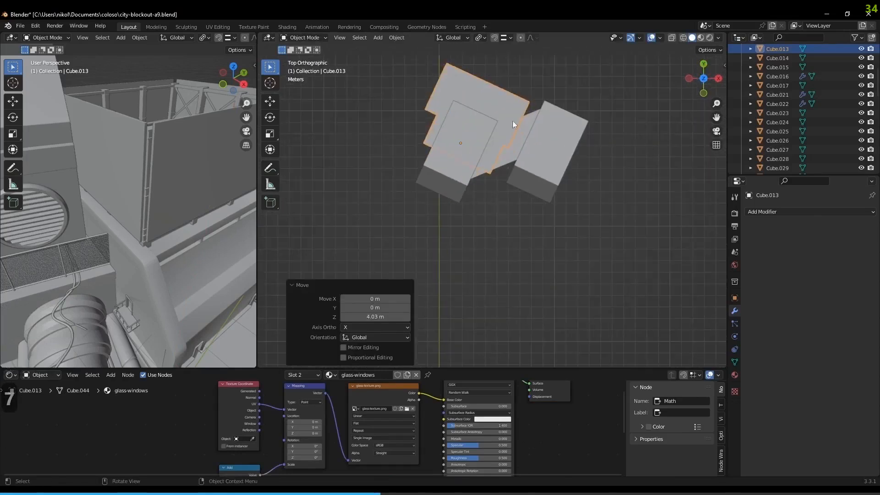
pyautogui.press('g')
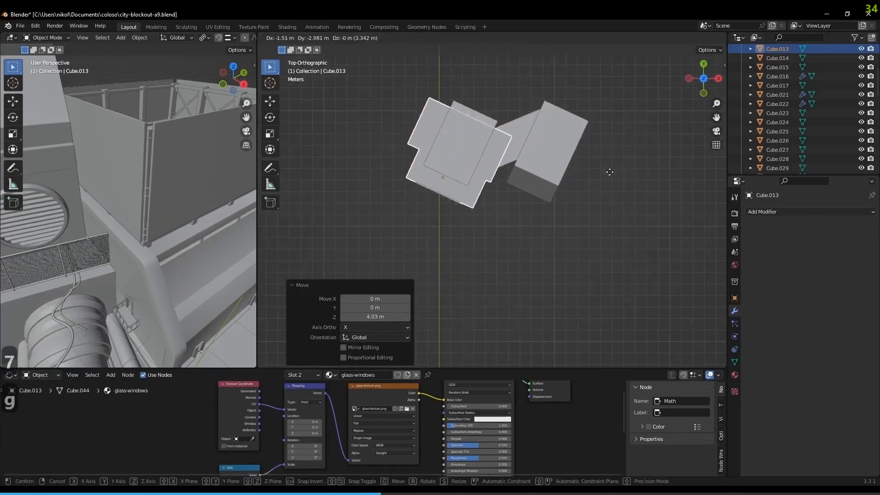
pyautogui.click(605, 171)
# Delete the two old background towers that the high-rise replaces
pyautogui.moveTo(606, 171); pyautogui.dragTo(552, 216, button='middle')
pyautogui.scroll(-2, 552, 216)
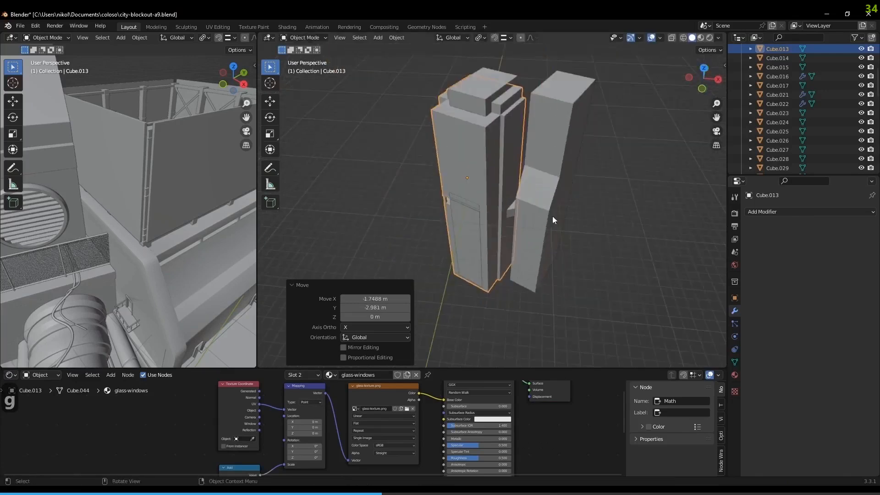
pyautogui.click(528, 207)
pyautogui.press('x')
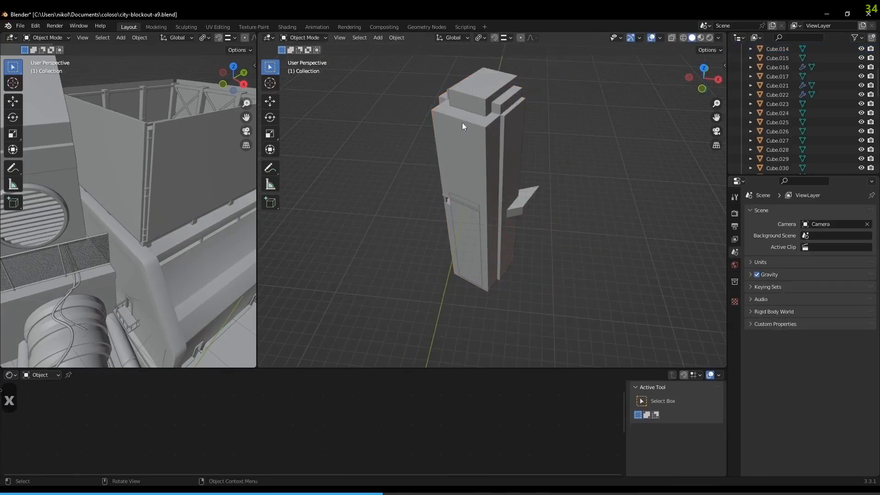
pyautogui.click(447, 91)
pyautogui.click(458, 88)
pyautogui.click(463, 86)
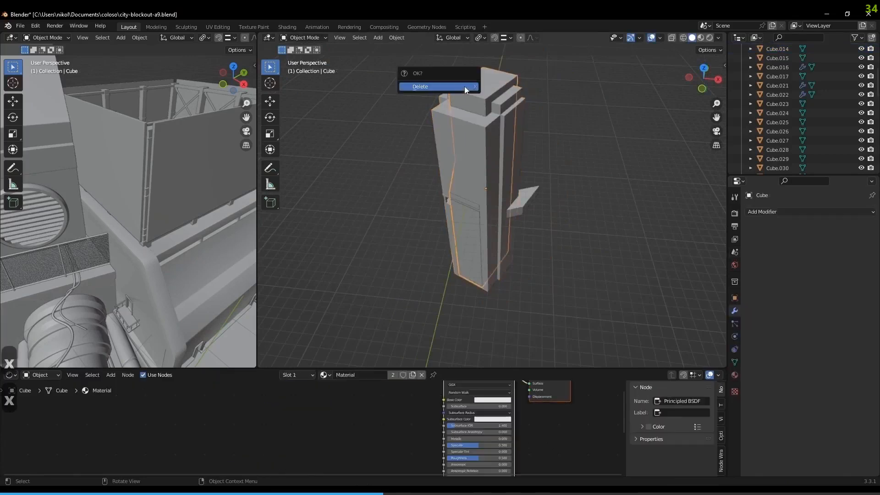
pyautogui.press('x')
# Check the high-rise in the rendered camera view, return to solid shading and add a Bevel modifier to it
pyautogui.press('KP_0')
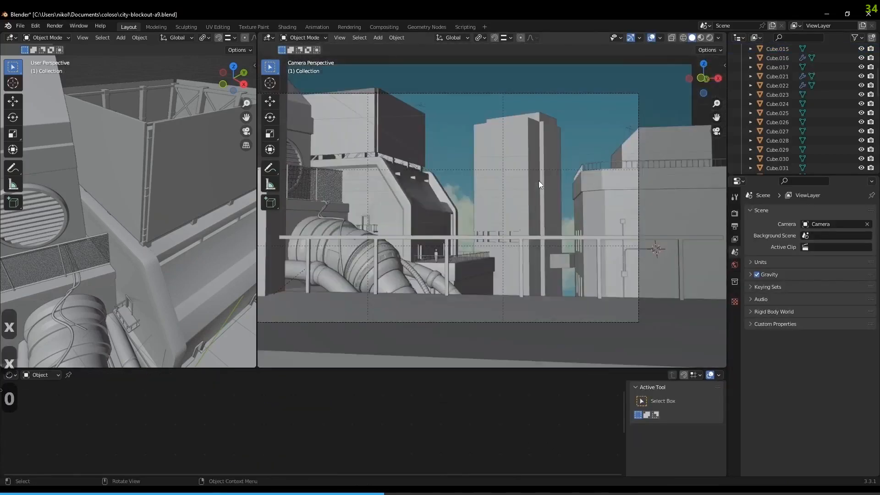
pyautogui.press('z')
pyautogui.click(553, 180)
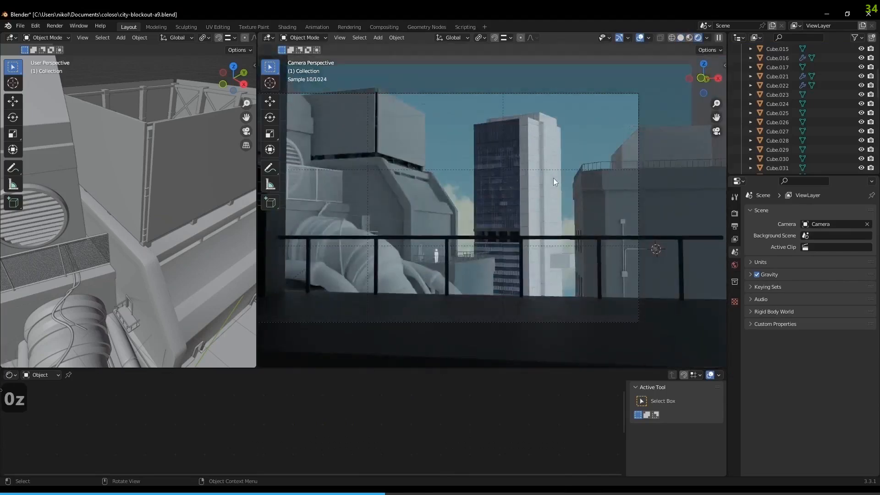
pyautogui.click(554, 148)
pyautogui.press('KP_Decimal')
pyautogui.press('z')
pyautogui.click(639, 174)
pyautogui.keyDown('shift'); pyautogui.moveTo(587, 194); pyautogui.dragTo(505, 283, button='middle'); pyautogui.keyUp('shift')
pyautogui.scroll(6, 550, 232)
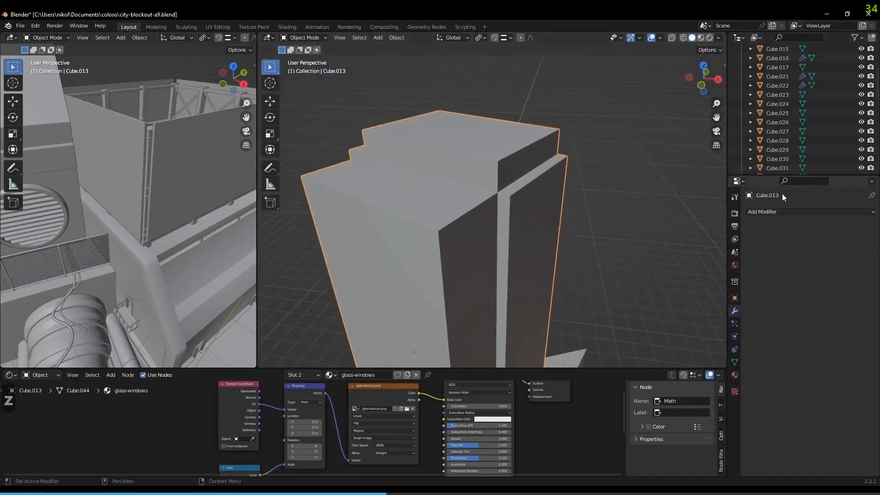
pyautogui.click(760, 211)
pyautogui.click(729, 248)
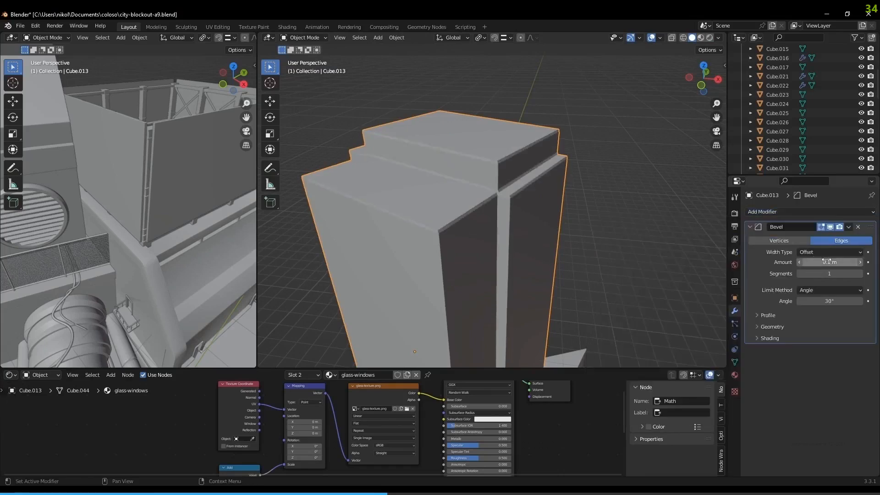
# Try a Bevel modifier amount of 0.0025 m on the high-rise
pyautogui.click(811, 263)
pyautogui.write('0.0025')
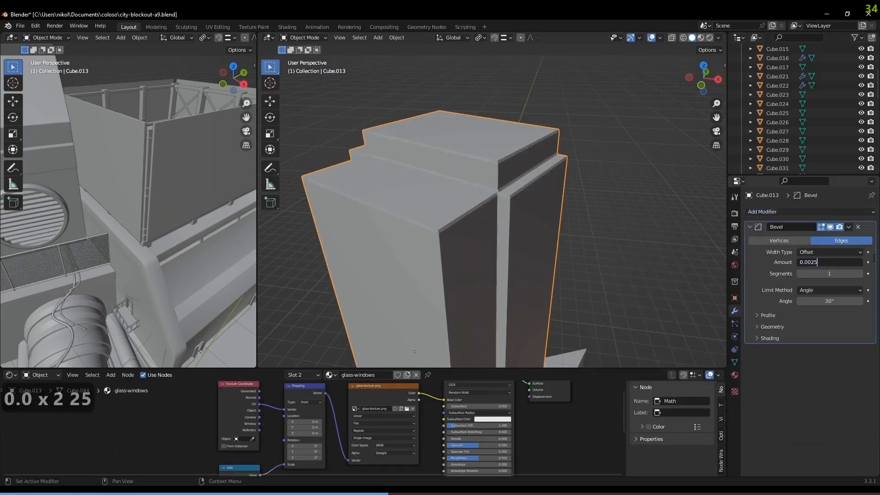
pyautogui.press('Return')
pyautogui.scroll(2, 585, 243)
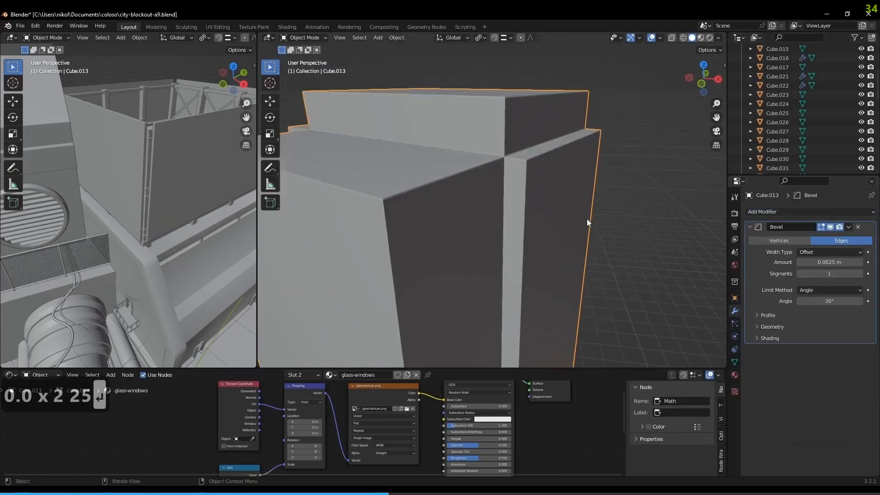
# Set the high-rise's Bevel modifier amount to 0.0015 m and apply the object's scale
pyautogui.click(827, 261)
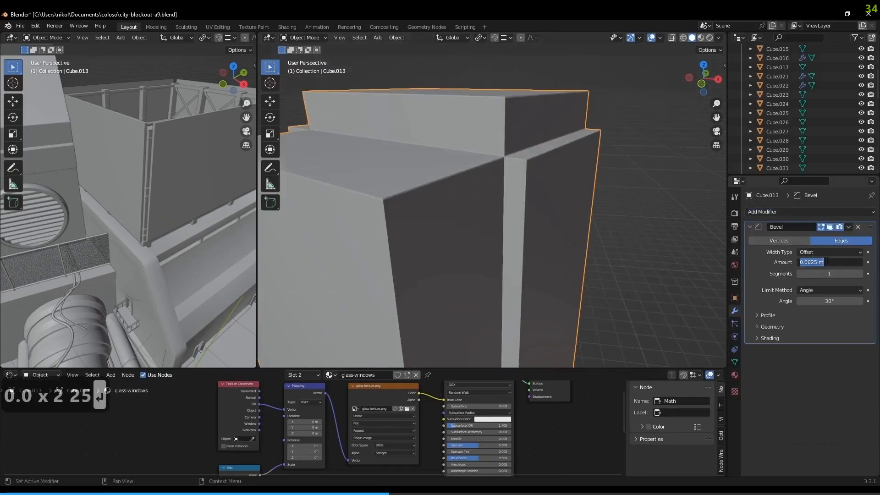
pyautogui.write('0.0015')
pyautogui.press('Return')
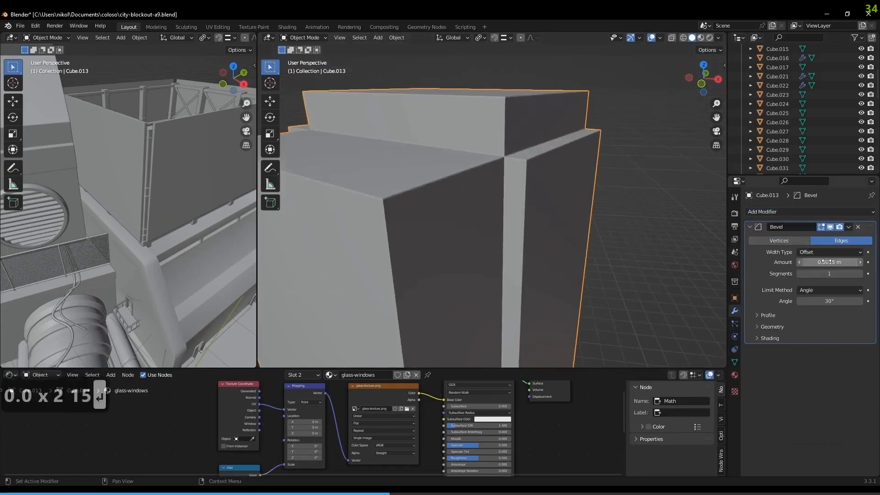
pyautogui.moveTo(452, 251); pyautogui.dragTo(465, 254, button='middle')
pyautogui.hotkey('ctrl', 'a')
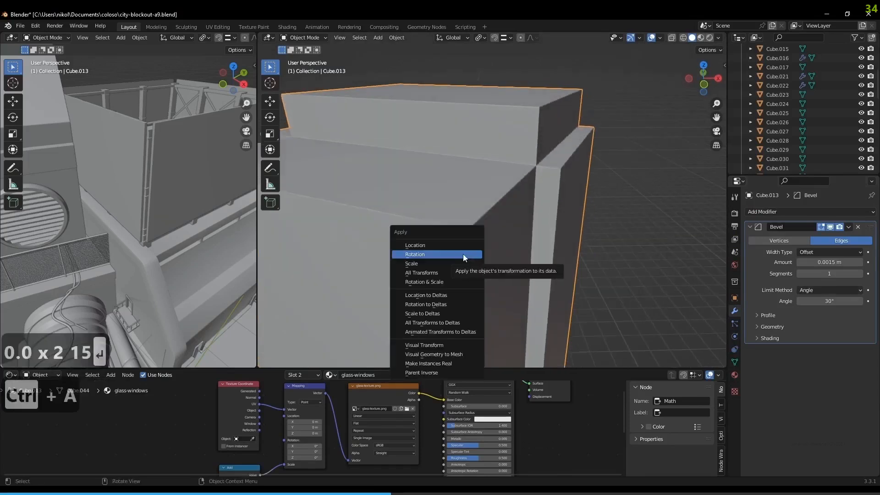
pyautogui.click(426, 265)
# Bevel the high-rise's front upper edge by about 1.74 m in the rendered camera view to form a sloped facet
pyautogui.moveTo(602, 269); pyautogui.dragTo(552, 225, button='middle')
pyautogui.scroll(-5, 572, 259)
pyautogui.press('Tab')
pyautogui.scroll(-3, 534, 233)
pyautogui.moveTo(485, 216); pyautogui.dragTo(468, 211, button='middle')
pyautogui.press('2')
pyautogui.click(454, 200)
pyautogui.press('KP_0')
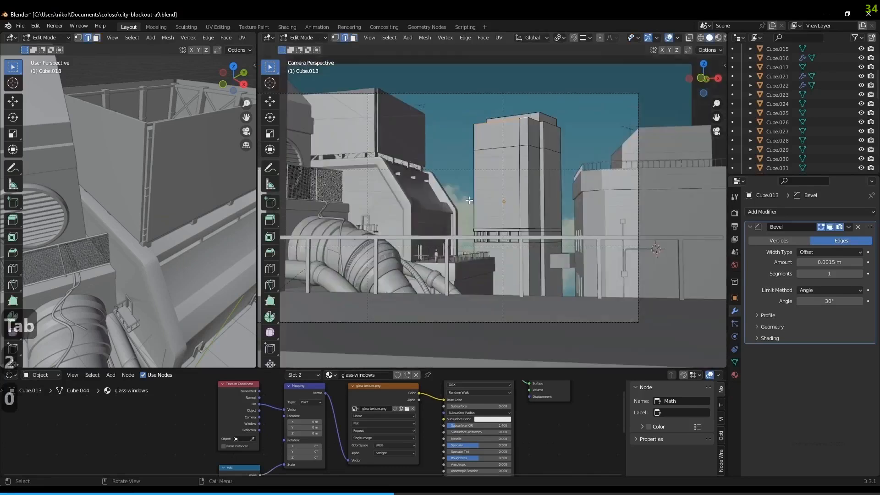
pyautogui.press('z')
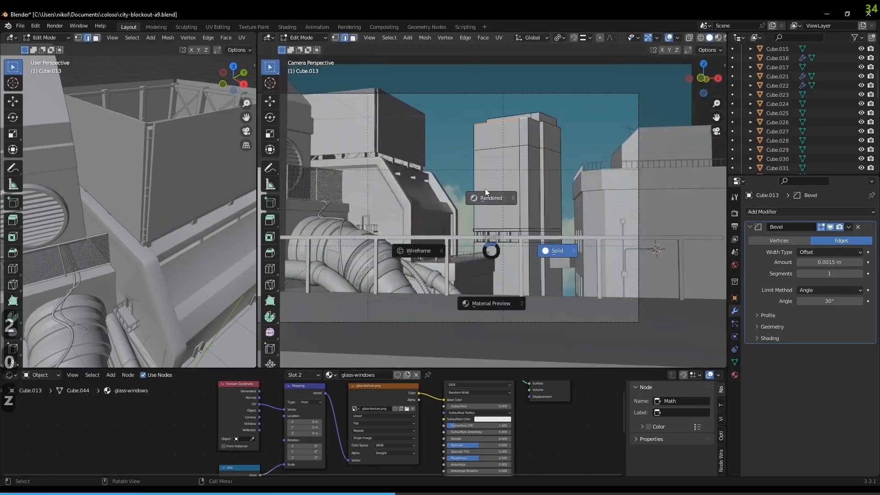
pyautogui.click(593, 137)
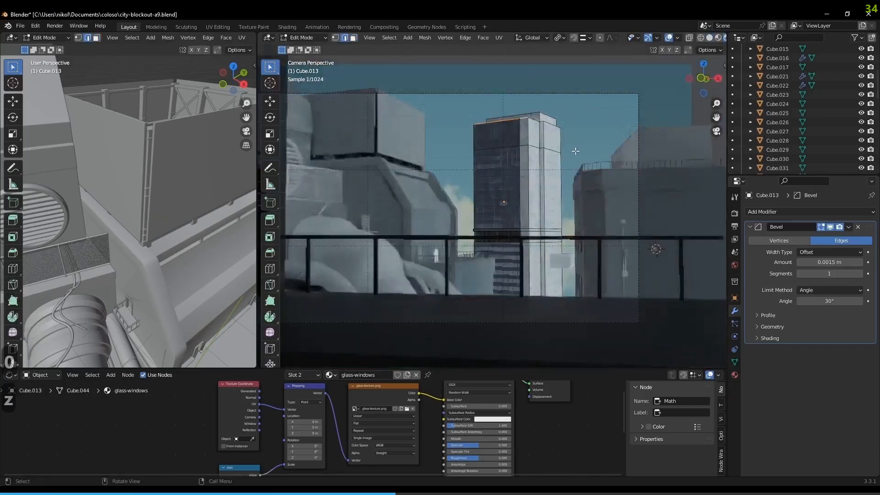
pyautogui.hotkey('ctrl', 'b')
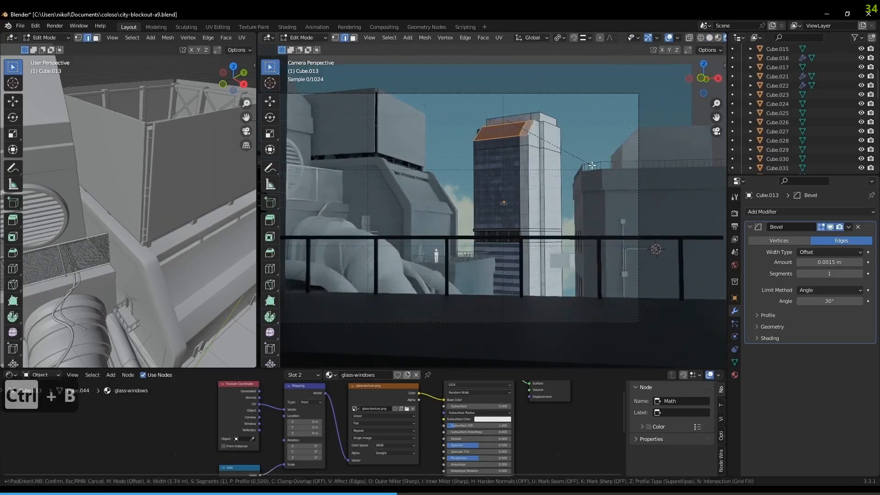
pyautogui.click(594, 166)
pyautogui.press('Tab')
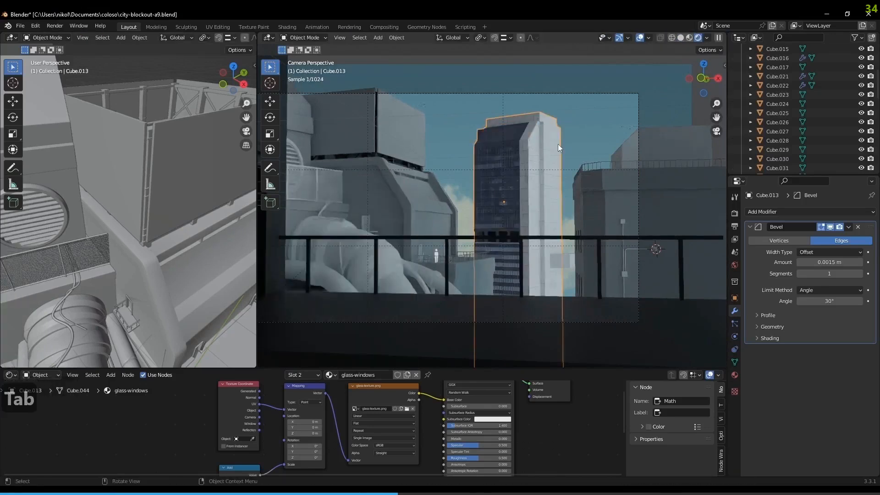
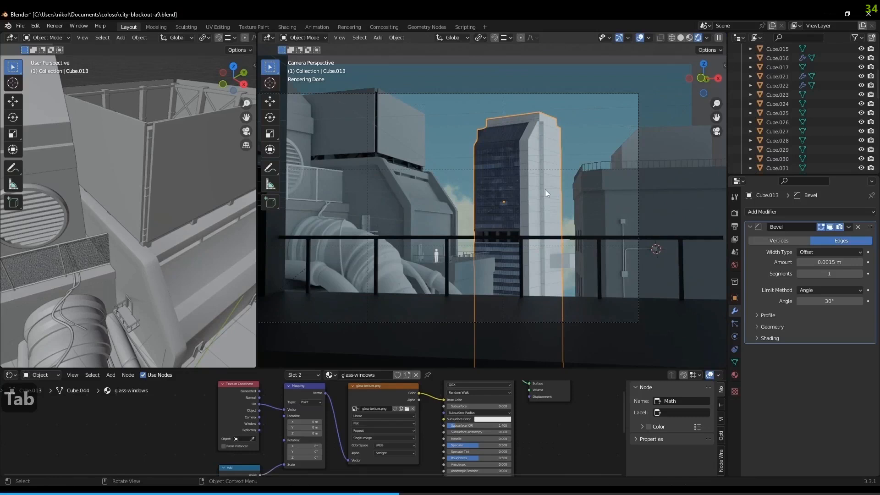
# Duplicate the high-rise in the top view and place the copy about 9.62 m in X and -4.10 m in Y away
pyautogui.press('7')
pyautogui.press('z')
pyautogui.click(634, 196)
pyautogui.keyDown('shift'); pyautogui.moveTo(598, 247); pyautogui.dragTo(556, 238, button='middle'); pyautogui.keyUp('shift')
pyautogui.hotkey('shift', 'd')
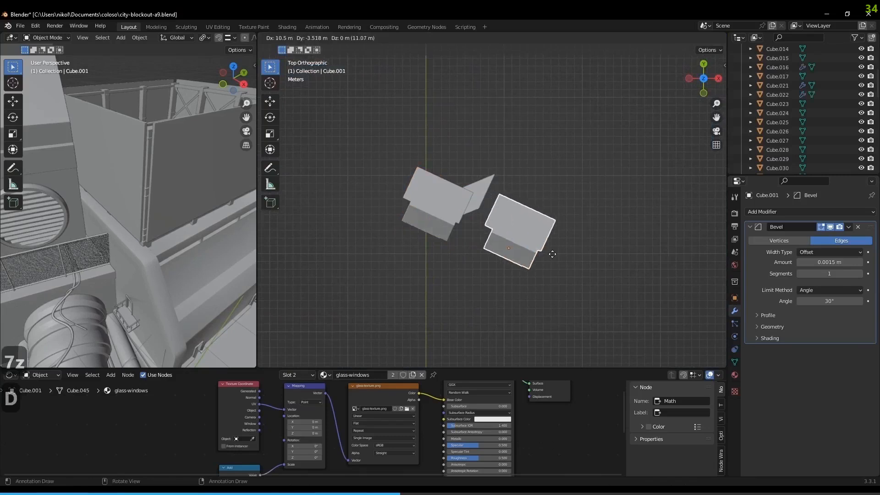
pyautogui.click(547, 259)
pyautogui.moveTo(618, 226); pyautogui.dragTo(618, 229, button='middle')
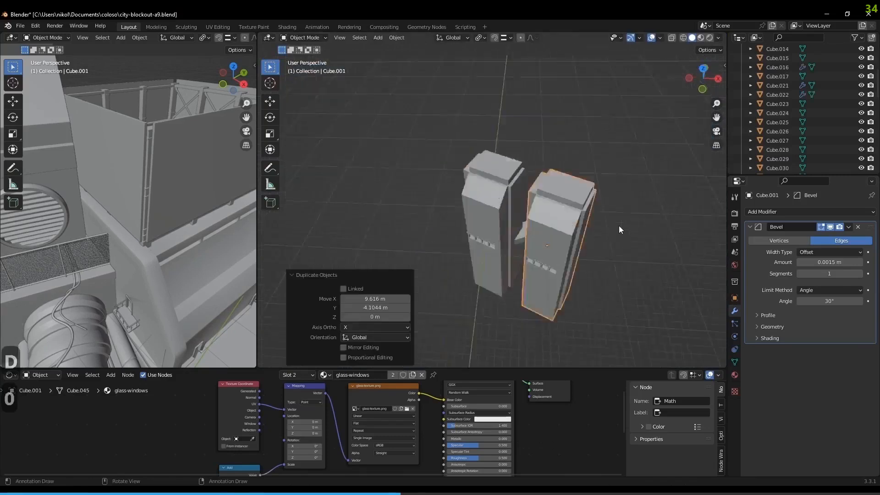
# Rotate the duplicated high-rise about -19.4° around the Z axis and check it in the rendered camera view
pyautogui.press('0')
pyautogui.press('r')
pyautogui.press('z')
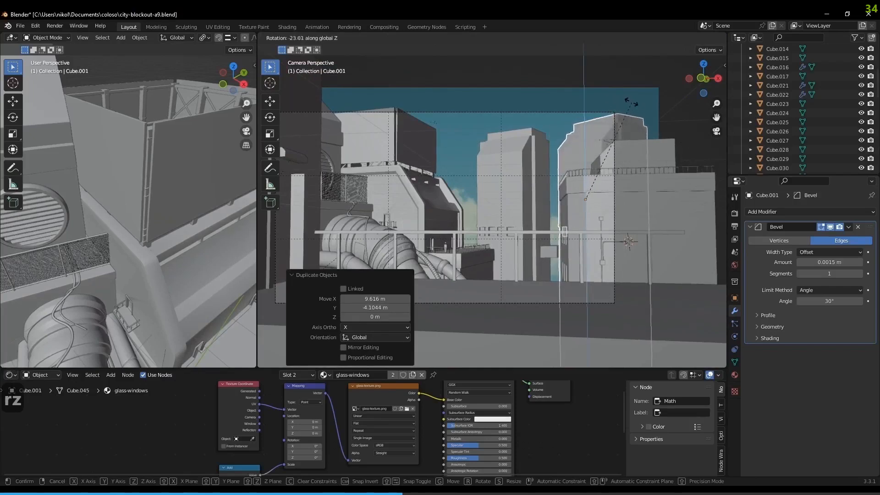
pyautogui.click(611, 98)
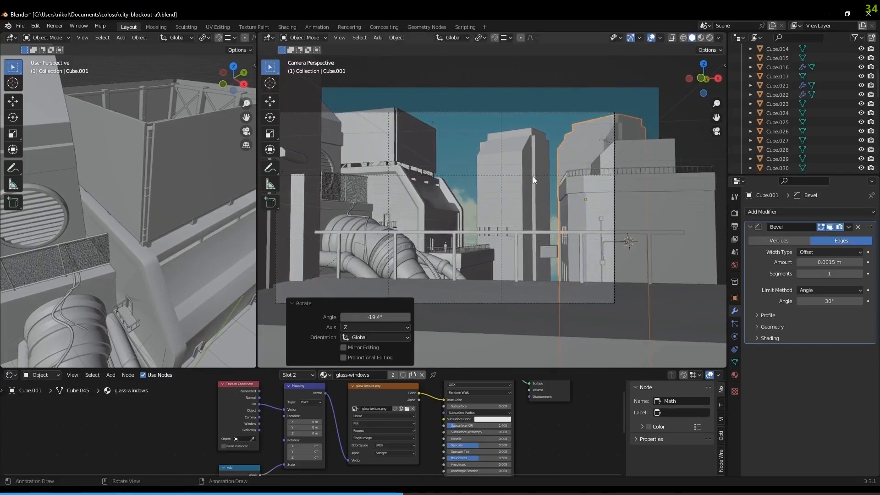
pyautogui.press('z')
pyautogui.click(530, 121)
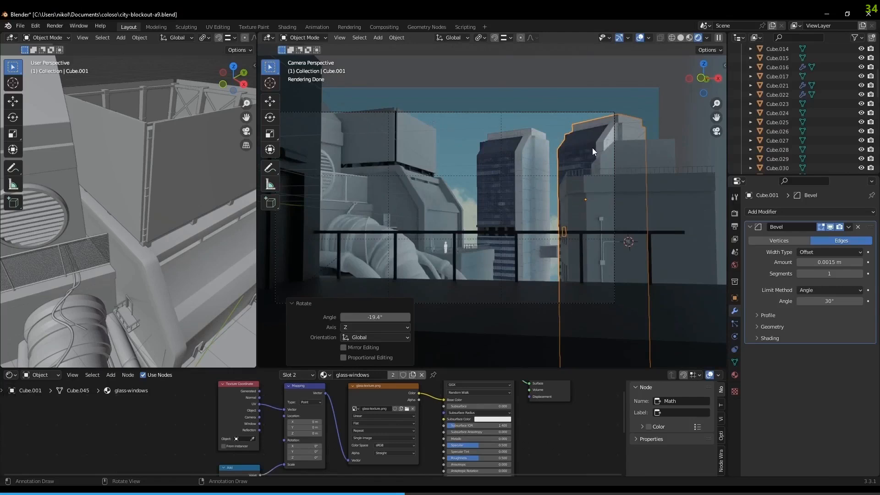
# Move the duplicated high-rise about -1.7 m in X and -1 m in Y in the top view
pyautogui.press('KP_7')
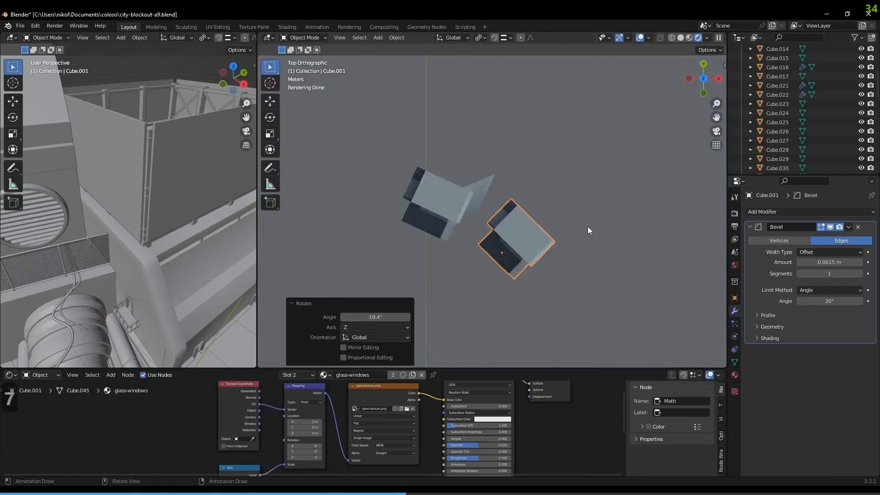
pyautogui.press('g')
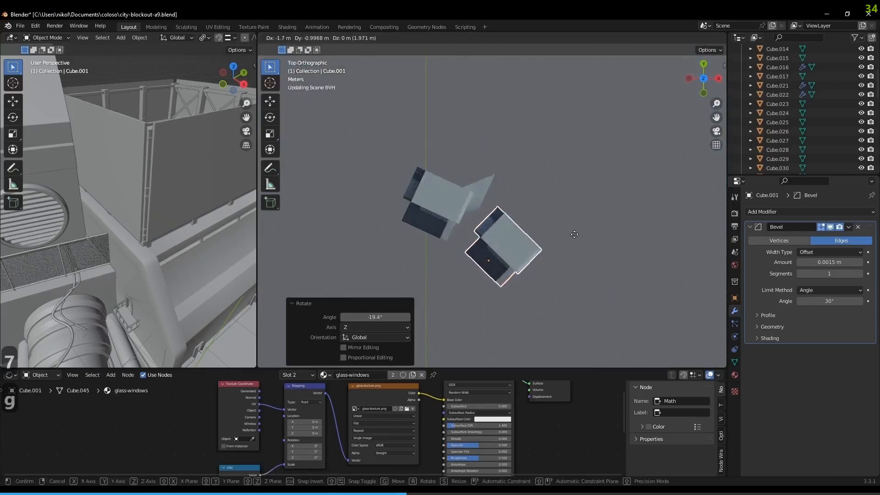
pyautogui.click(575, 234)
# Move the connecting block between the two high-rises about 1.11 m in X and -0.76 m in Y
pyautogui.click(471, 185)
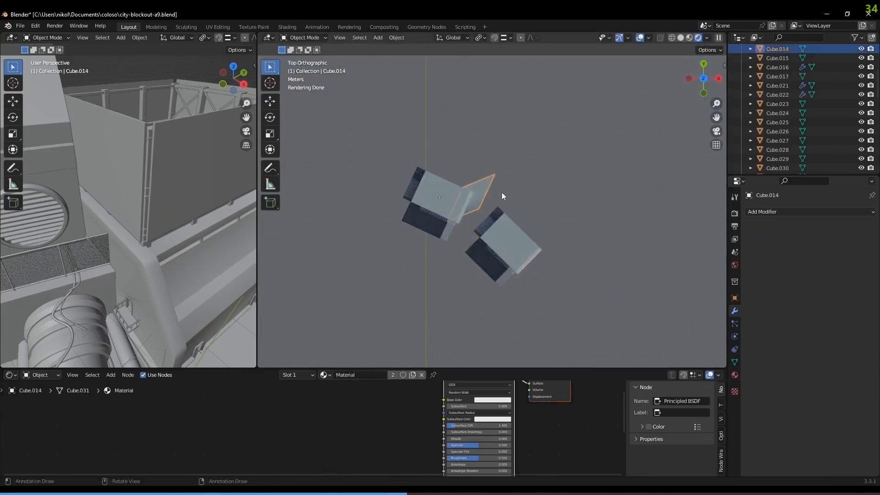
pyautogui.press('g')
pyautogui.click(530, 185)
# In wireframe edit mode, move the connecting block's far end against the duplicated high-rise
pyautogui.scroll(2, 505, 205)
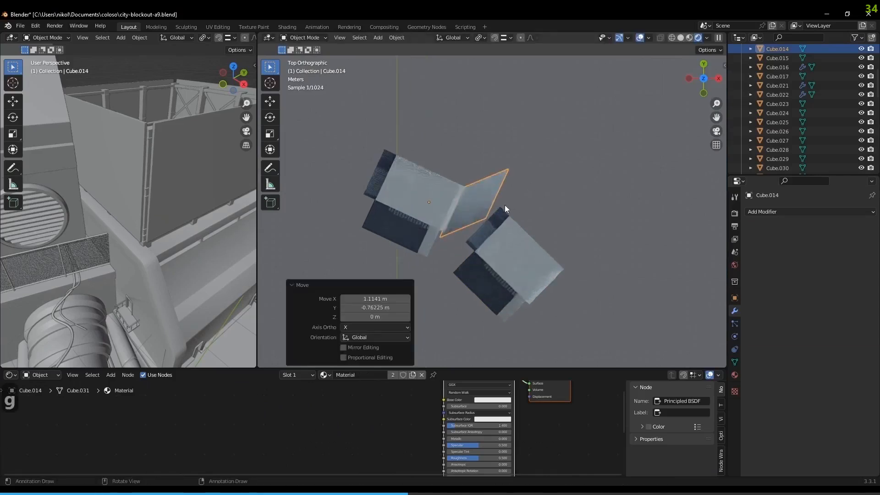
pyautogui.press('Tab')
pyautogui.scroll(1, 518, 202)
pyautogui.hotkey('shift', 'z')
pyautogui.moveTo(541, 144); pyautogui.dragTo(476, 245)
pyautogui.press('g')
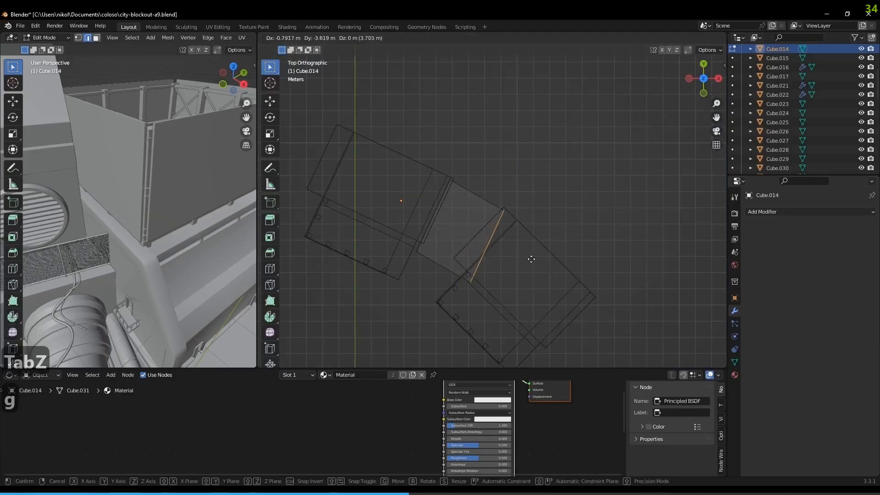
pyautogui.click(477, 288)
# Move the connecting block's two near corners and its far corner beside the duplicate to fit the high-rises' facing walls in the top view
pyautogui.moveTo(500, 271); pyautogui.dragTo(437, 314)
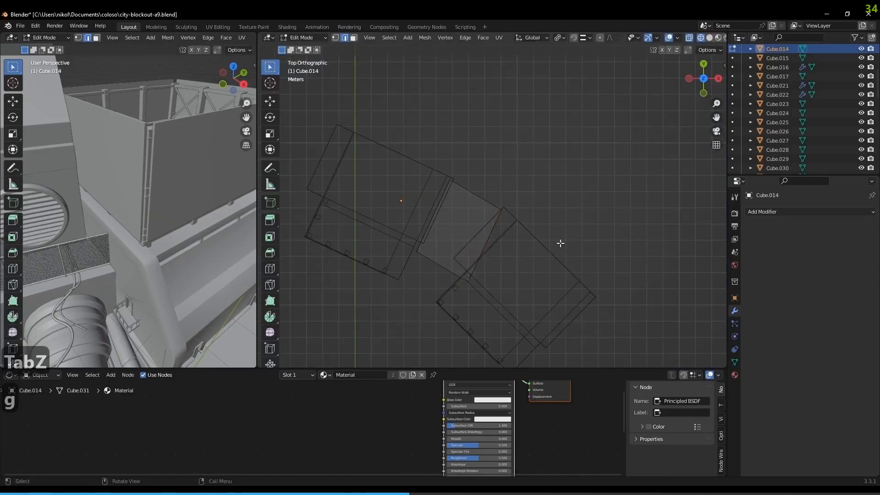
pyautogui.press('g')
pyautogui.click(546, 216)
pyautogui.moveTo(435, 243); pyautogui.dragTo(391, 270)
pyautogui.press('g')
pyautogui.click(404, 250)
pyautogui.moveTo(531, 184); pyautogui.dragTo(489, 215)
pyautogui.press('g')
pyautogui.click(469, 202)
# Align the connecting block's remaining corner with the first high-rise's wall and fine-tune both near corners, the last by about 0.17 m X and 0.51 m Y
pyautogui.moveTo(468, 160); pyautogui.dragTo(419, 199)
pyautogui.press('g')
pyautogui.click(422, 206)
pyautogui.click(447, 266)
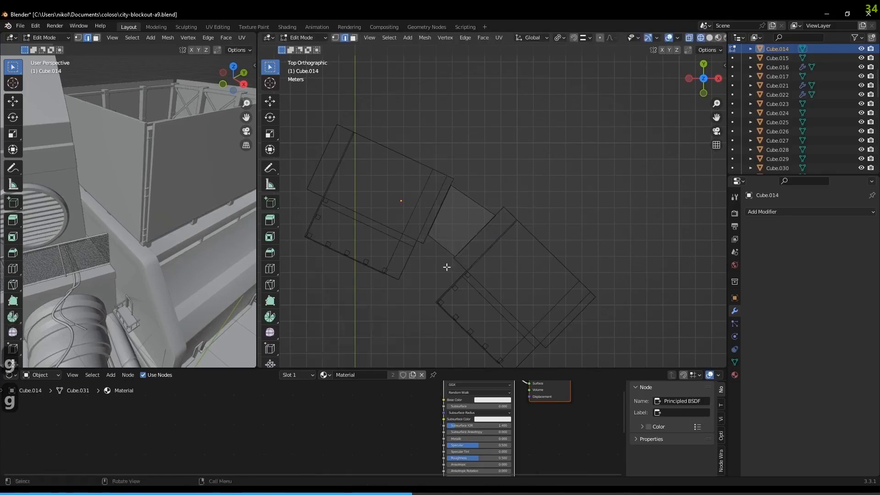
pyautogui.press('g')
pyautogui.click(445, 223)
pyautogui.press('g')
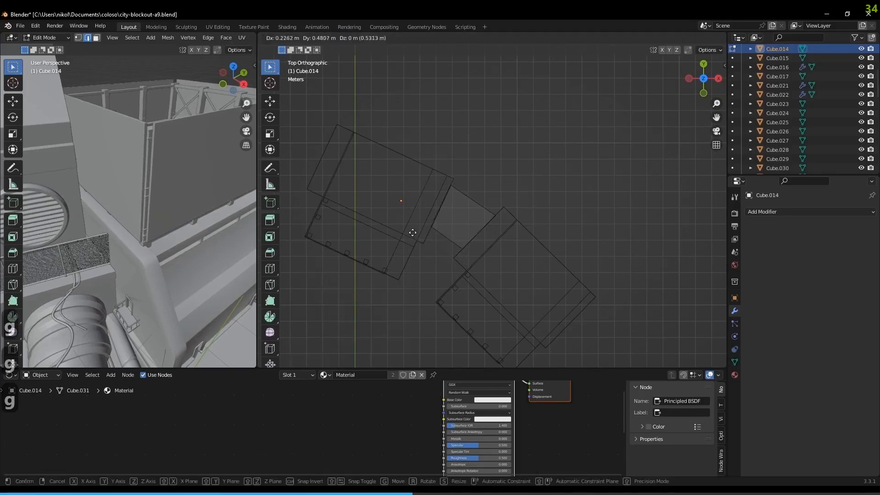
pyautogui.click(412, 233)
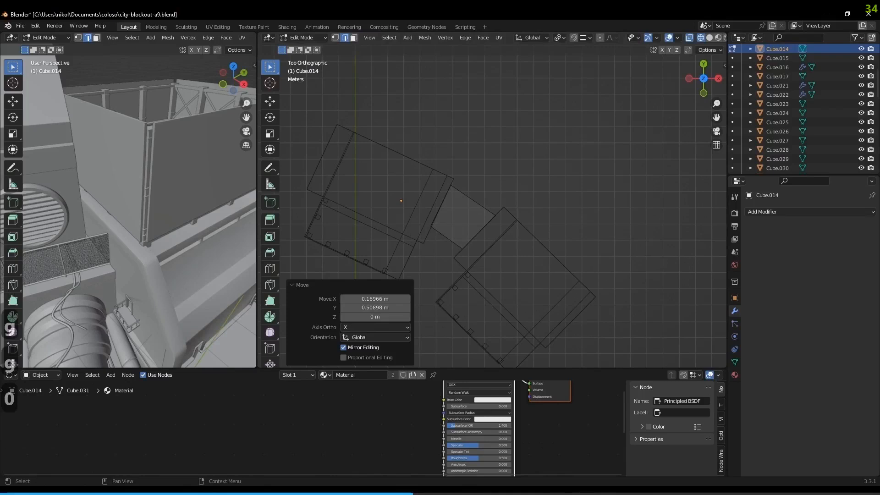
# Leave edit mode and, in the camera view, scale the connecting block by about 1.53 along Z
pyautogui.press('KP_0')
pyautogui.press('Tab')
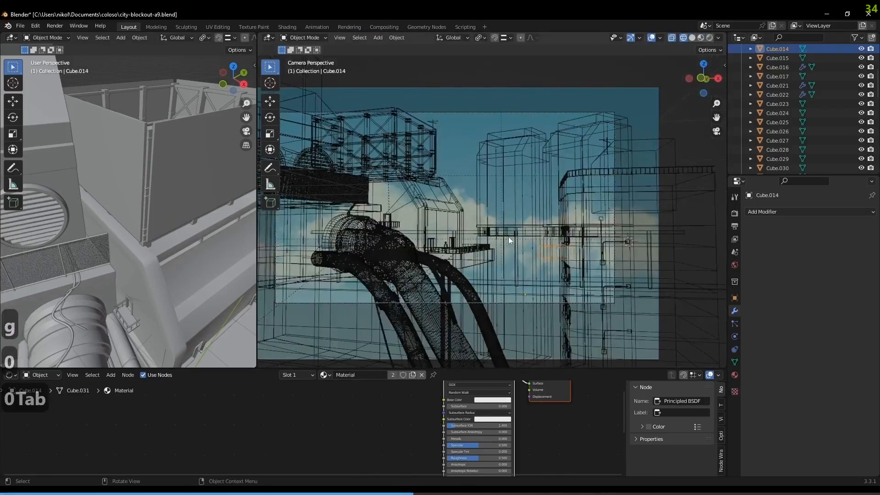
pyautogui.press('s')
pyautogui.press('z')
pyautogui.rightClick(559, 277)
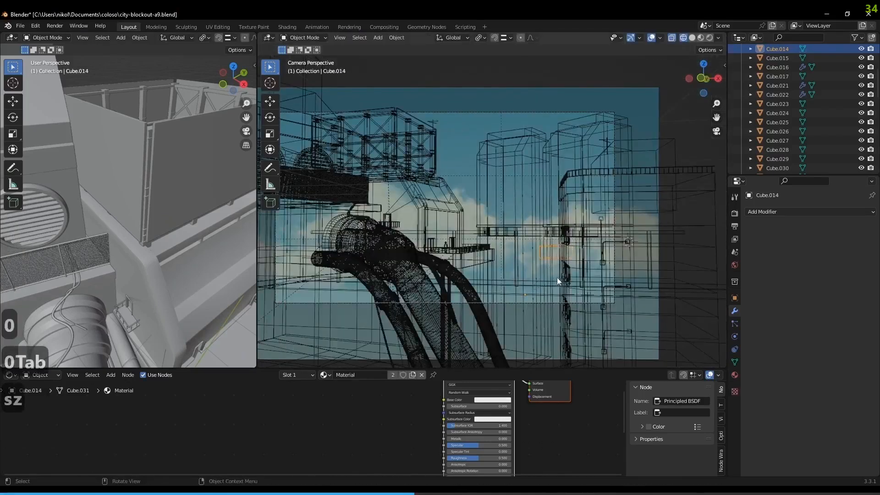
pyautogui.press('s')
pyautogui.press('z')
pyautogui.click(579, 302)
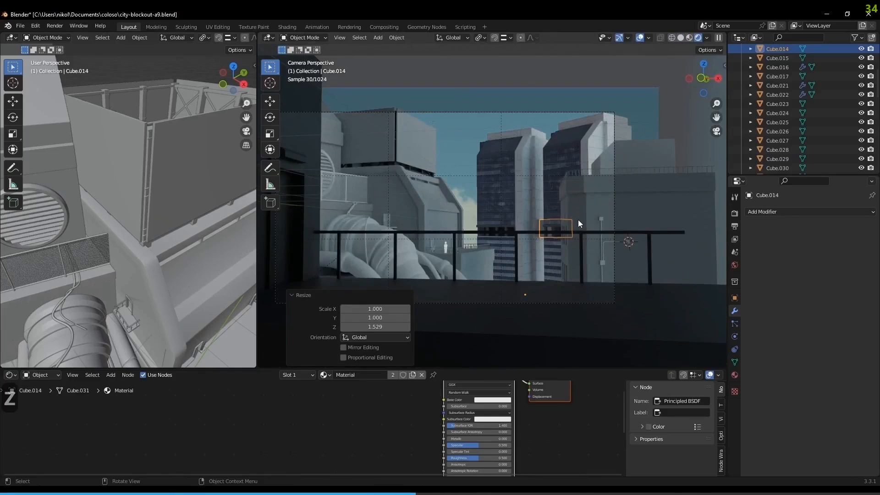
# Lower the connecting block about 1.79 m along Z
pyautogui.press('g')
pyautogui.press('z')
pyautogui.click(579, 234)
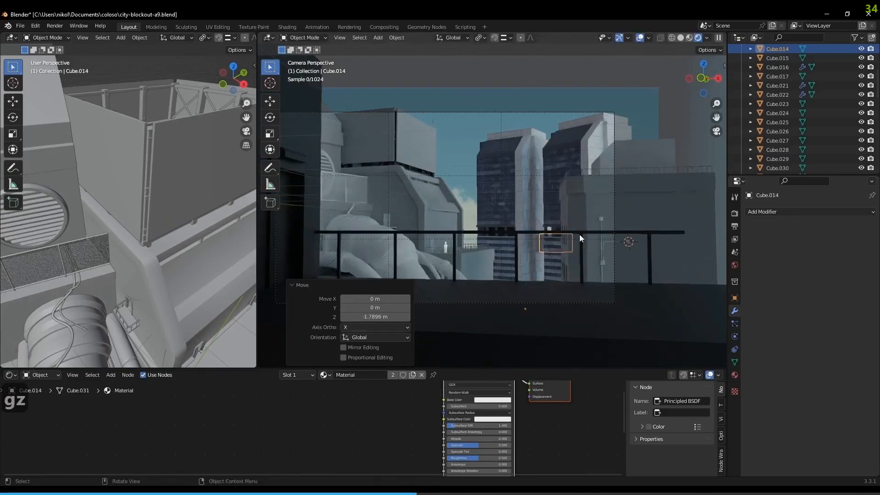
# Change the transform pivot and scale both high-rises with their connecting parts together to about 0.738
pyautogui.click(553, 158)
pyautogui.press('s')
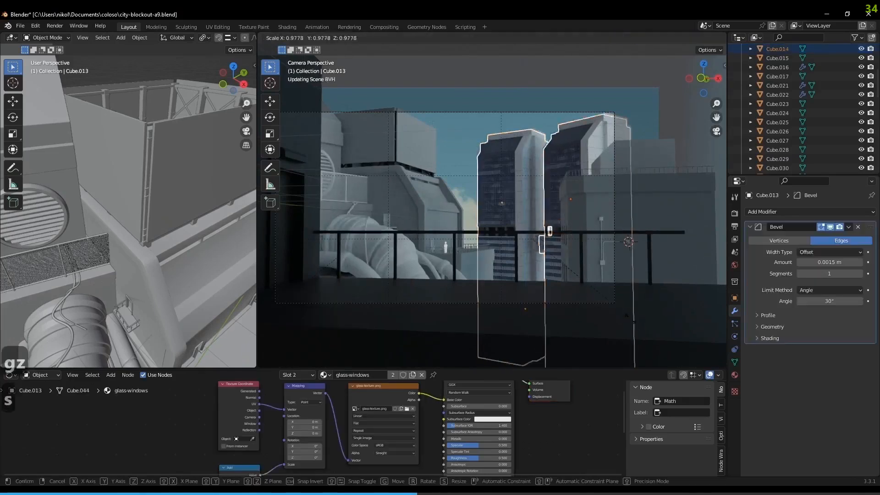
pyautogui.rightClick(612, 310)
pyautogui.click(481, 36)
pyautogui.click(527, 48)
pyautogui.press('s')
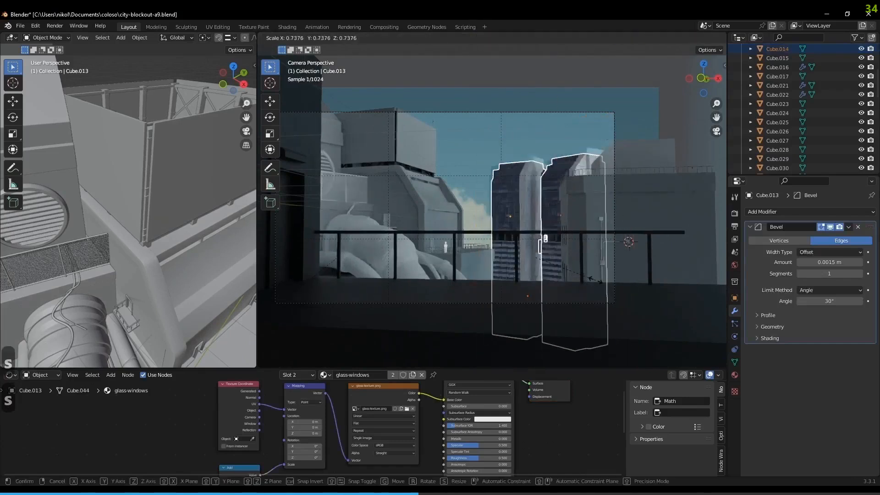
pyautogui.click(595, 280)
# Select only the duplicated high-rise and move it about 0.55 m in X, using a top view beside the camera view
pyautogui.moveTo(595, 268); pyautogui.dragTo(639, 257, button='middle')
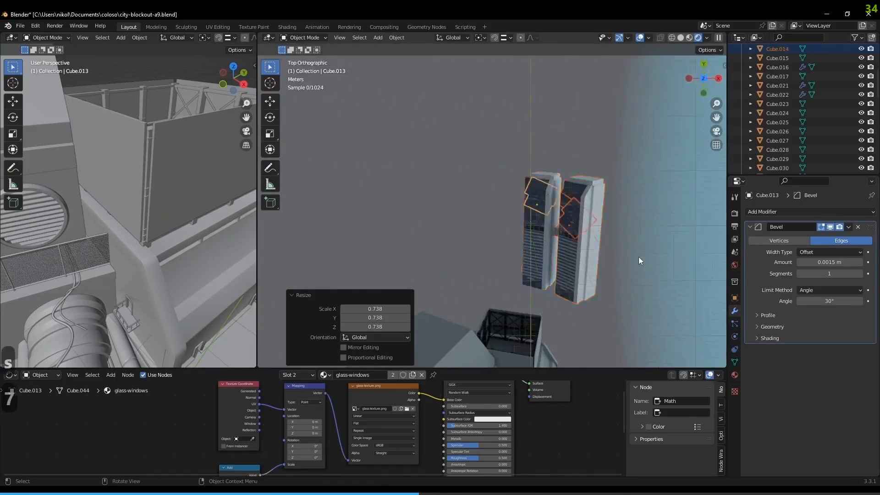
pyautogui.press('KP_7')
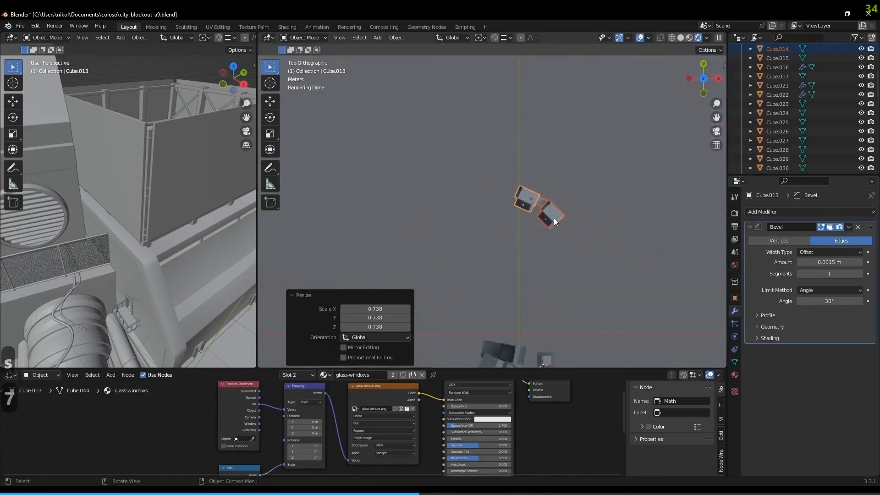
pyautogui.click(554, 218)
pyautogui.press('KP_0')
pyautogui.press('KP_7')
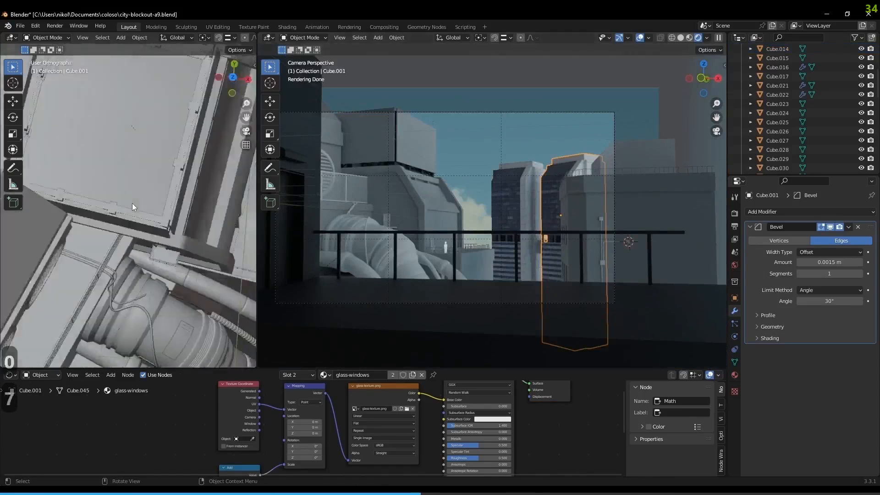
pyautogui.scroll(-7, 127, 167)
pyautogui.scroll(-5, 153, 180)
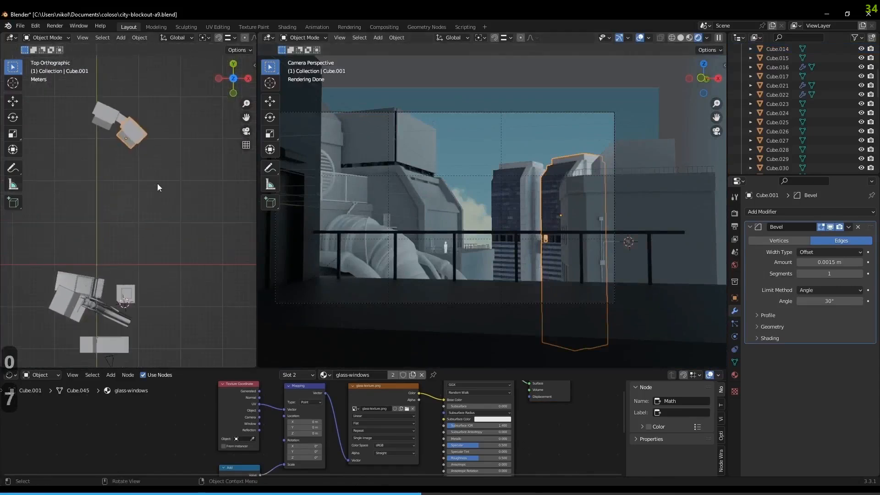
pyautogui.press('g')
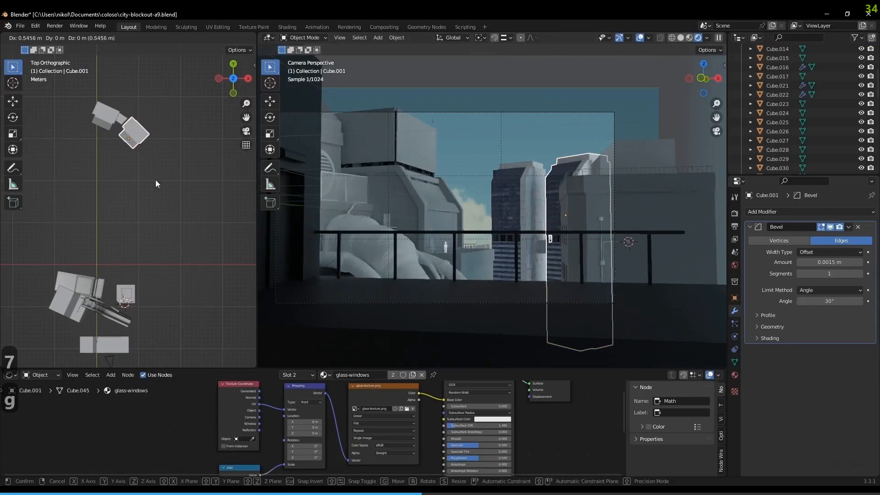
pyautogui.click(156, 179)
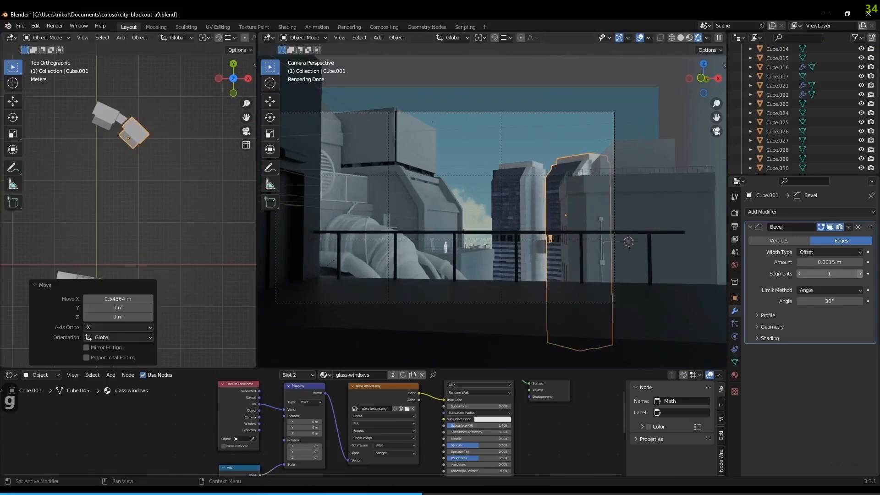
# Move the duplicated high-rise about -0.76 m in X and raise it about 0.37 m in Z
pyautogui.press('g')
pyautogui.press('g')
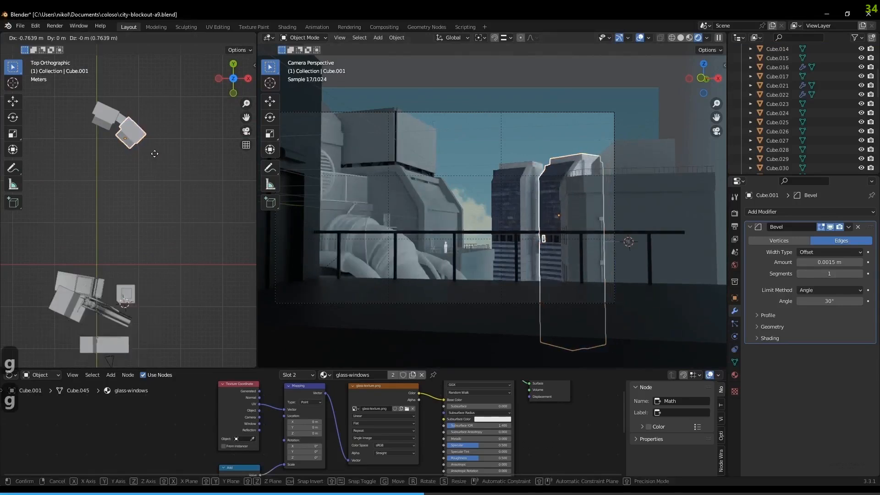
pyautogui.click(154, 153)
pyautogui.press('z')
pyautogui.rightClick(193, 153)
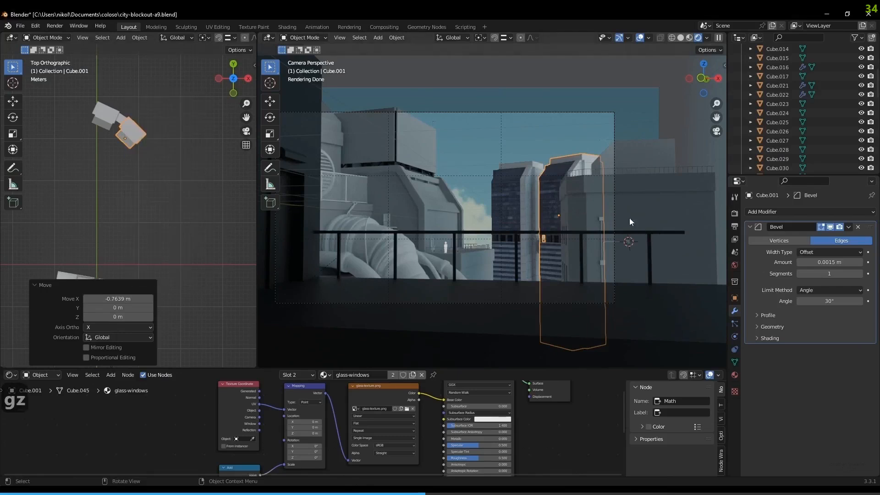
pyautogui.press('g')
pyautogui.press('z')
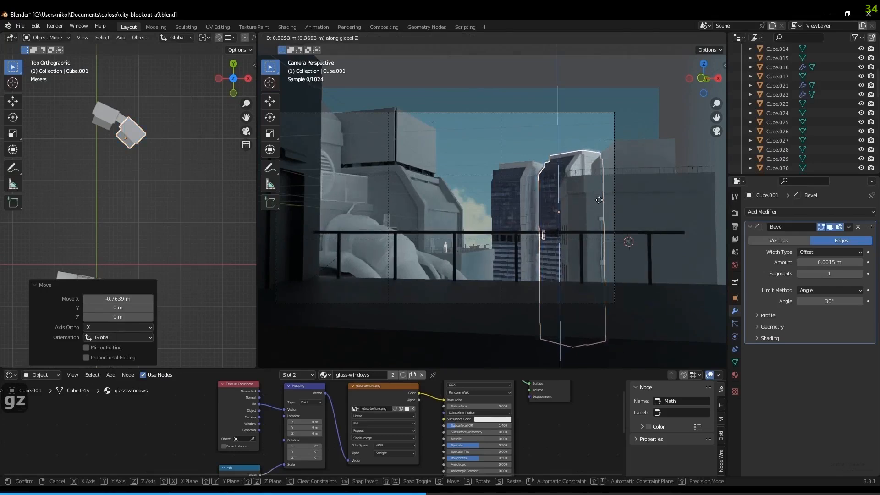
pyautogui.click(537, 235)
# Nudge the duplicated high-rise slightly away from the first one in the camera view
pyautogui.click(537, 243)
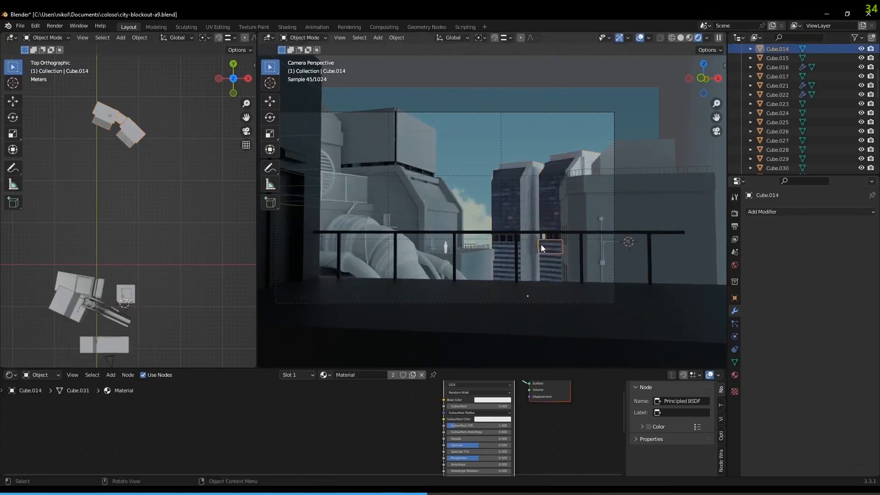
pyautogui.click(549, 223)
pyautogui.press('g')
pyautogui.click(541, 218)
# Select both high-rises with their connecting parts and raise them about 2.41 m along Z
pyautogui.keyDown('shift'); pyautogui.click(531, 229); pyautogui.keyUp('shift')
pyautogui.keyDown('shift'); pyautogui.click(538, 243); pyautogui.keyUp('shift')
pyautogui.keyDown('shift'); pyautogui.click(539, 245); pyautogui.keyUp('shift')
pyautogui.keyDown('shift'); pyautogui.click(538, 247); pyautogui.keyUp('shift')
pyautogui.keyDown('shift'); pyautogui.click(115, 122); pyautogui.keyUp('shift')
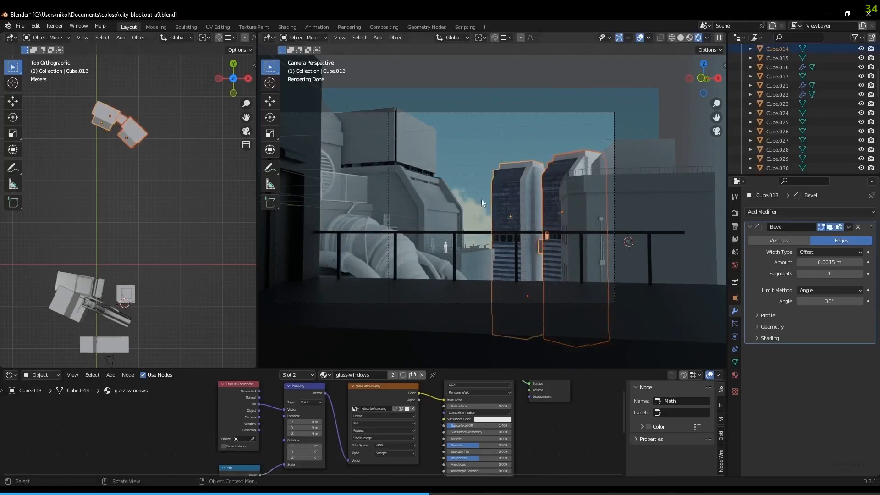
pyautogui.press('g')
pyautogui.press('z')
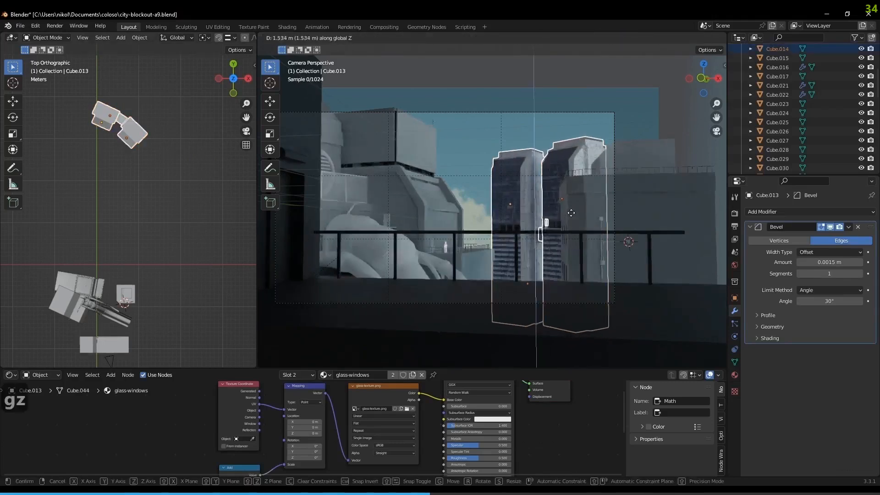
pyautogui.click(570, 208)
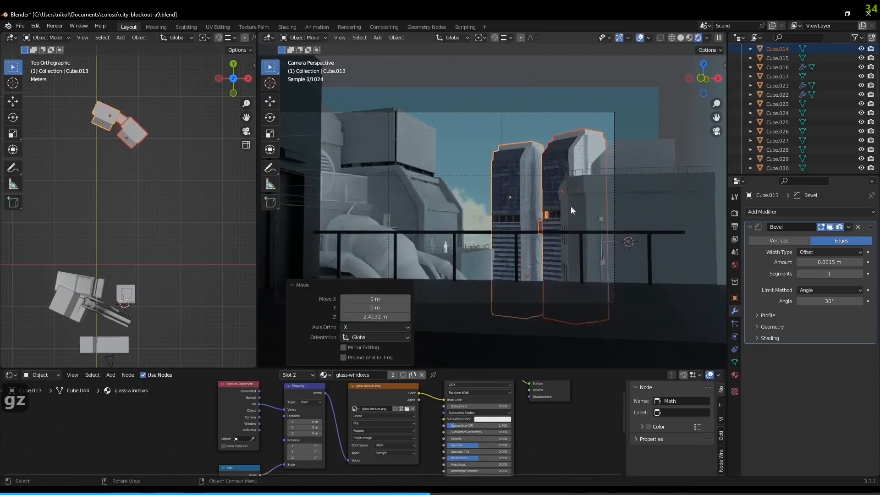
# Shift the high-rise group toward the large foreground structure and scale it up slightly in the camera view
pyautogui.press('g')
pyautogui.click(565, 211)
pyautogui.press('s')
pyautogui.click(565, 211)
pyautogui.press('g')
pyautogui.click(559, 197)
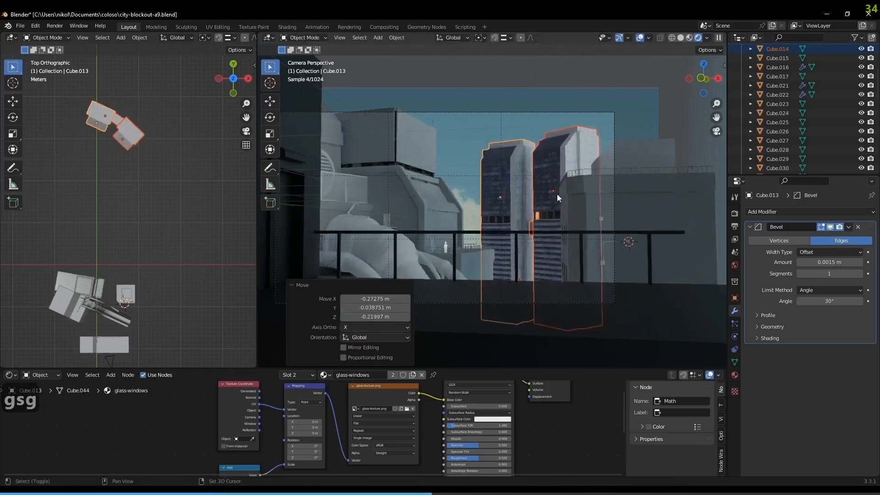
# Scale the high-rise group to 0.973 and lower it about 0.16 m
pyautogui.keyDown('shift'); pyautogui.moveTo(559, 197); pyautogui.dragTo(578, 197, button='middle'); pyautogui.keyUp('shift')
pyautogui.press('s')
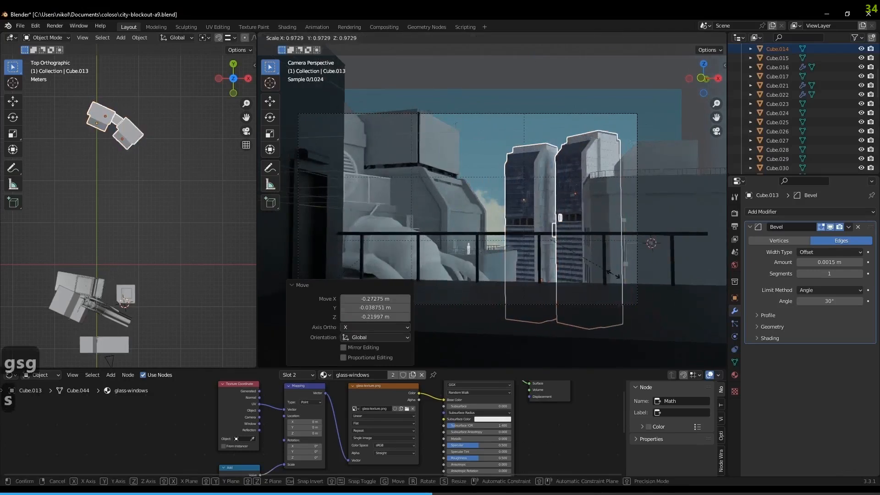
pyautogui.click(613, 275)
pyautogui.press('g')
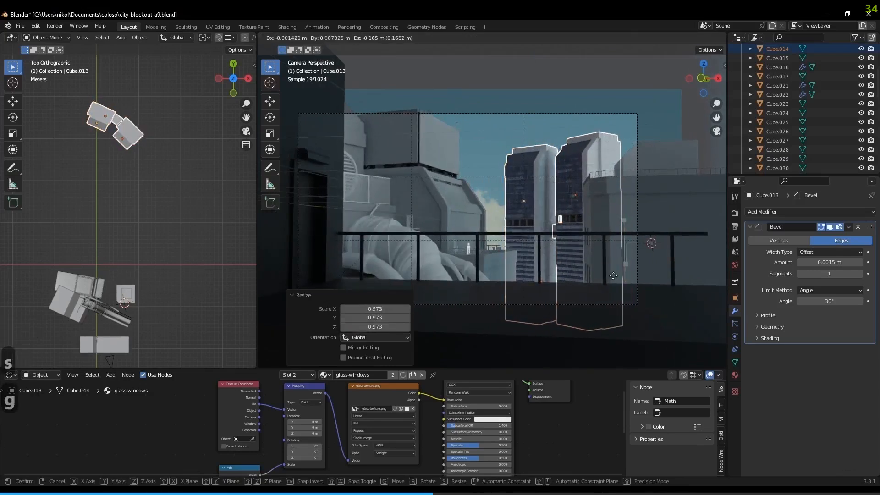
pyautogui.click(613, 276)
# Rotate the high-rise group about 4.2° around Z and move it about 0.38 m in X and 0.07 m in Y
pyautogui.press('r')
pyautogui.press('z')
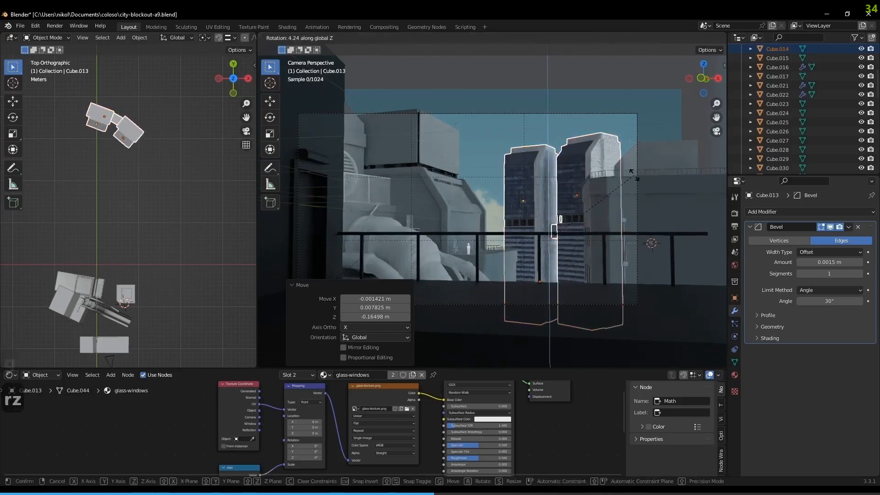
pyautogui.click(634, 174)
pyautogui.press('g')
pyautogui.click(636, 173)
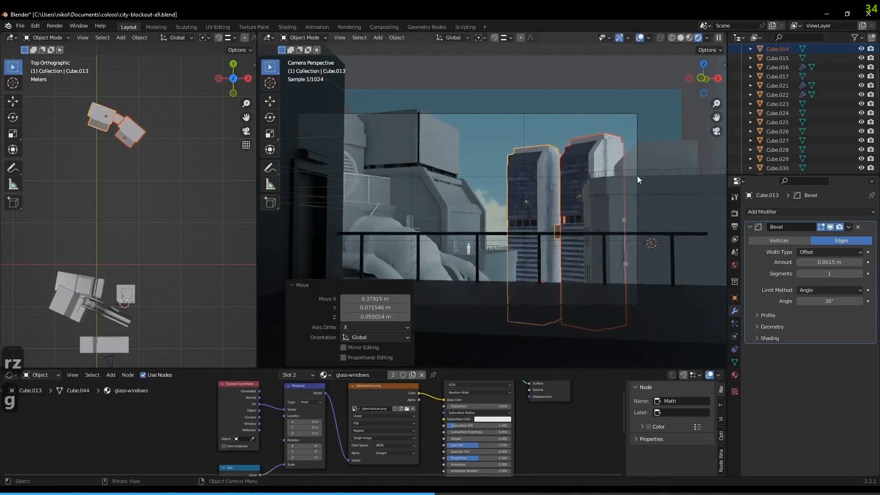
# Rotate the high-rise group a further 4.37° around the Z axis
pyautogui.press('r')
pyautogui.press('z')
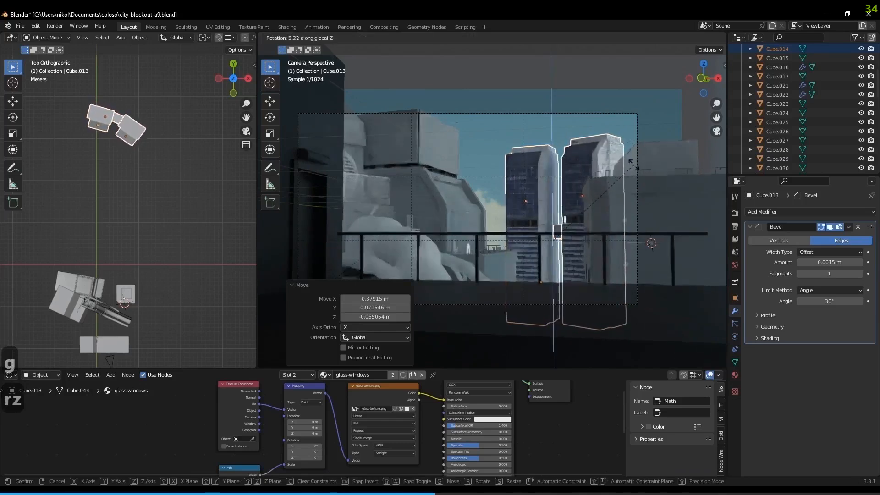
pyautogui.click(506, 168)
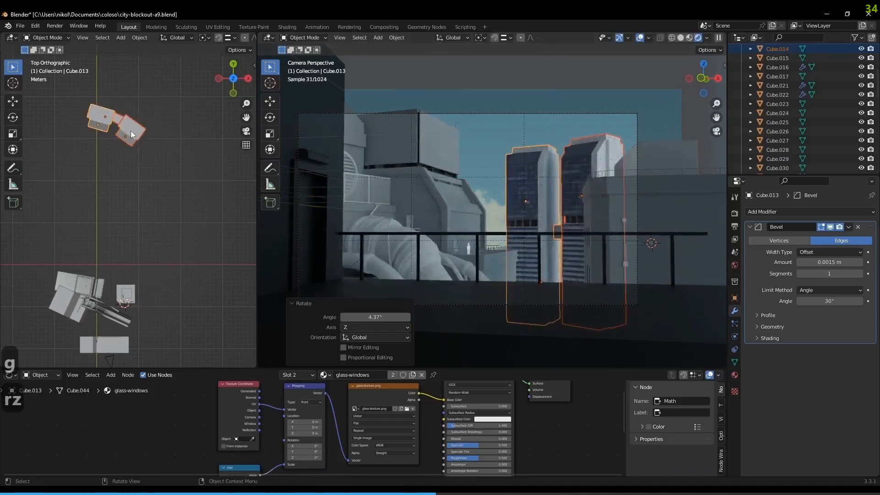
# Rotate the high-rise group about -3.52° around the Z axis
pyautogui.press('r')
pyautogui.press('z')
pyautogui.click(170, 121)
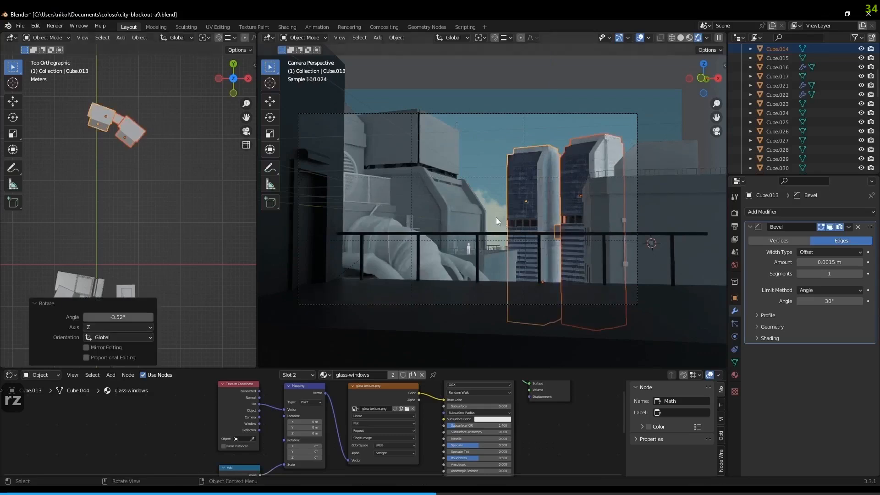
# Move the camera about -0.36 m along the X axis
pyautogui.click(442, 114)
pyautogui.press('g')
pyautogui.press('x')
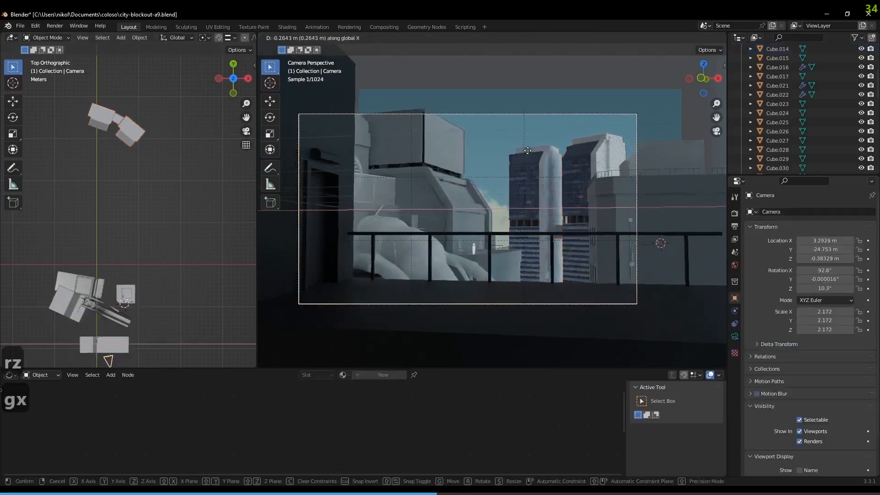
pyautogui.click(524, 151)
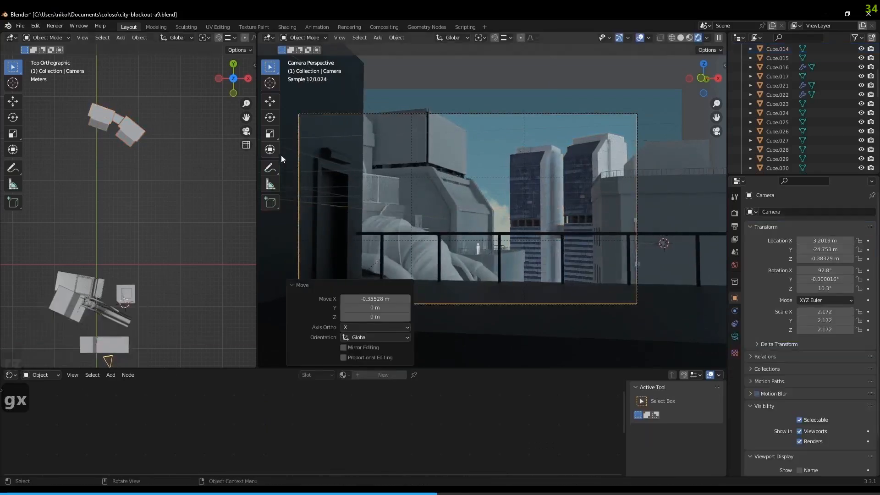
# Bevel the outer vertical corner edge of the shorter high-rise with a width of about 0.46 m and one segment
pyautogui.click(95, 105)
pyautogui.moveTo(112, 115); pyautogui.dragTo(166, 211, button='middle')
pyautogui.press('KP_Decimal')
pyautogui.press('Tab')
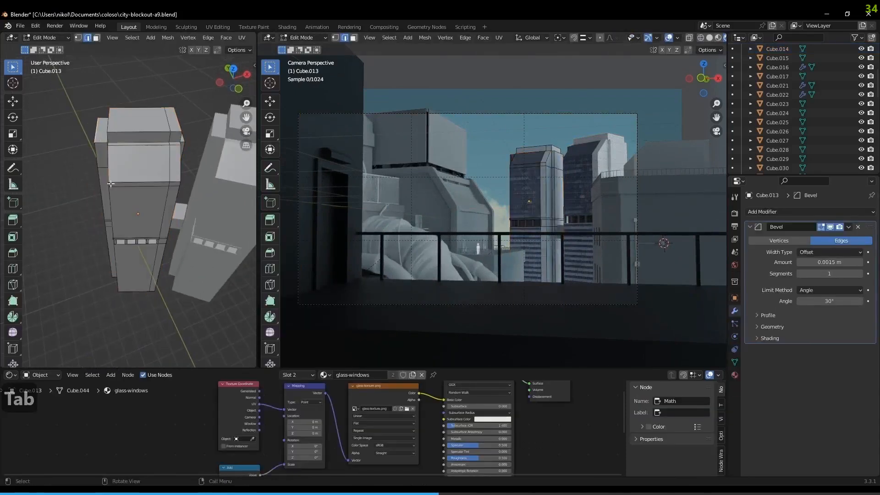
pyautogui.hotkey('ctrl', 'b')
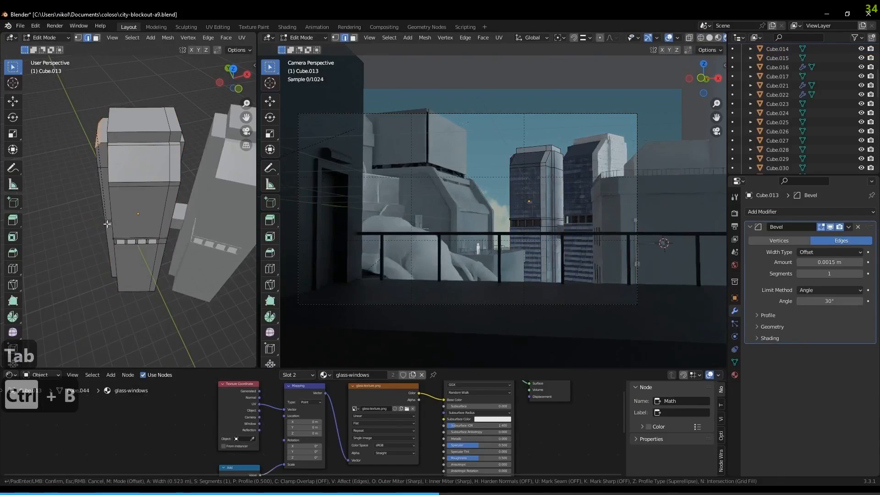
pyautogui.click(105, 223)
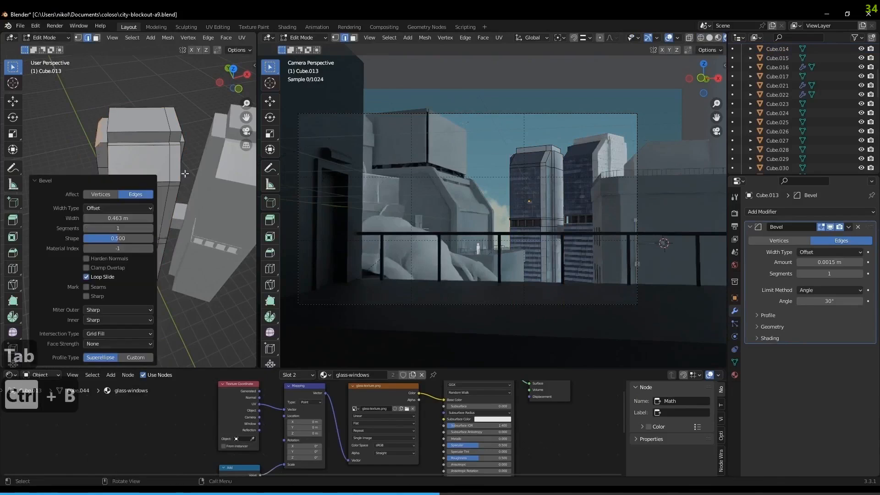
pyautogui.press('Tab')
# Bevel the matching vertical corner edge of the taller high-rise with a width of about 0.48 m
pyautogui.click(211, 131)
pyautogui.press('Tab')
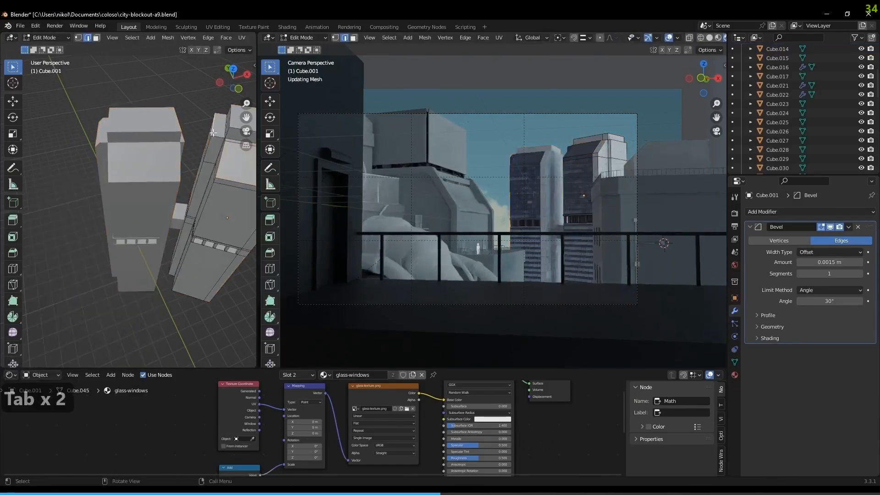
pyautogui.hotkey('ctrl', 'b')
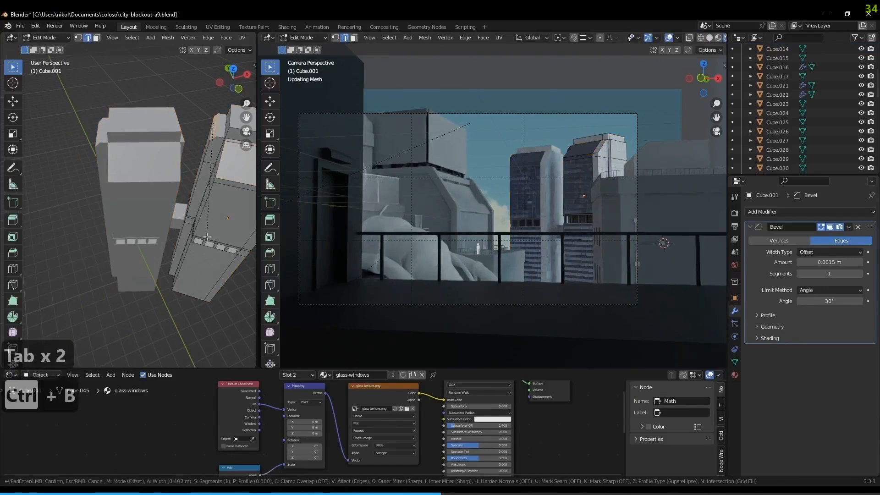
pyautogui.click(207, 237)
pyautogui.press('Tab')
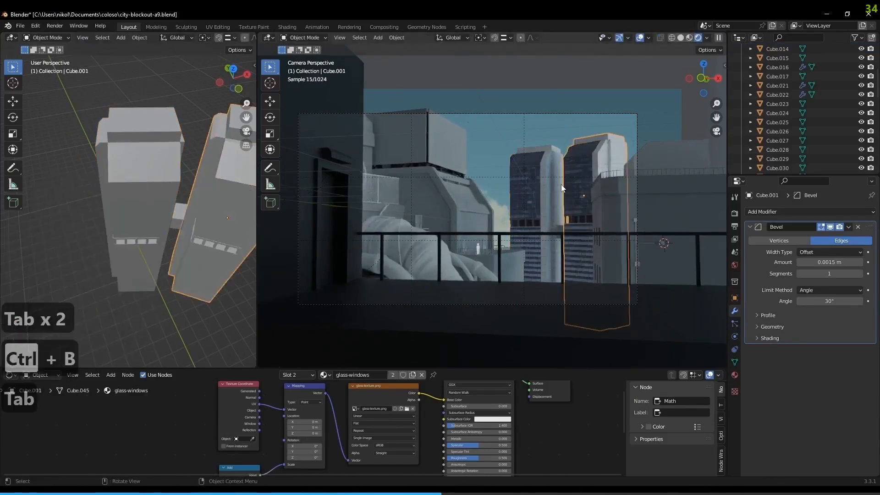
# Examine the beveled high-rises in the camera view, then from a wider perspective and the front
pyautogui.scroll(-2, 578, 186)
pyautogui.scroll(3, 543, 204)
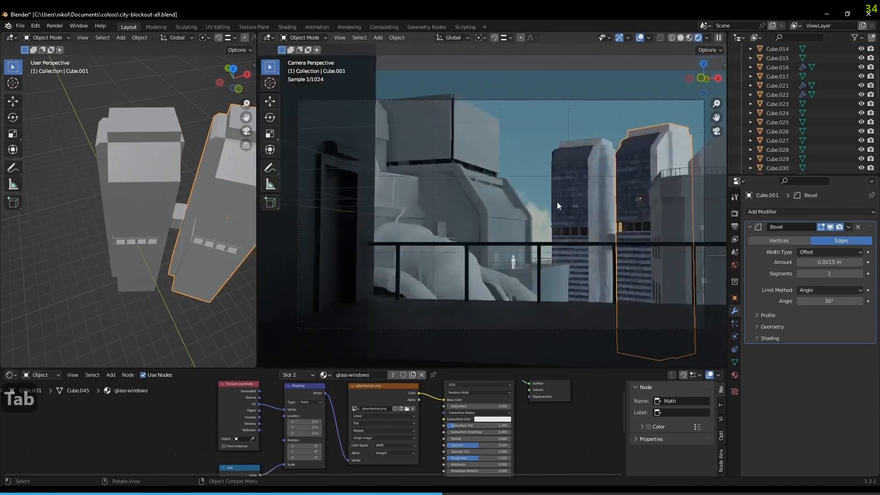
pyautogui.keyDown('shift'); pyautogui.moveTo(572, 179); pyautogui.dragTo(562, 176, button='middle'); pyautogui.keyUp('shift')
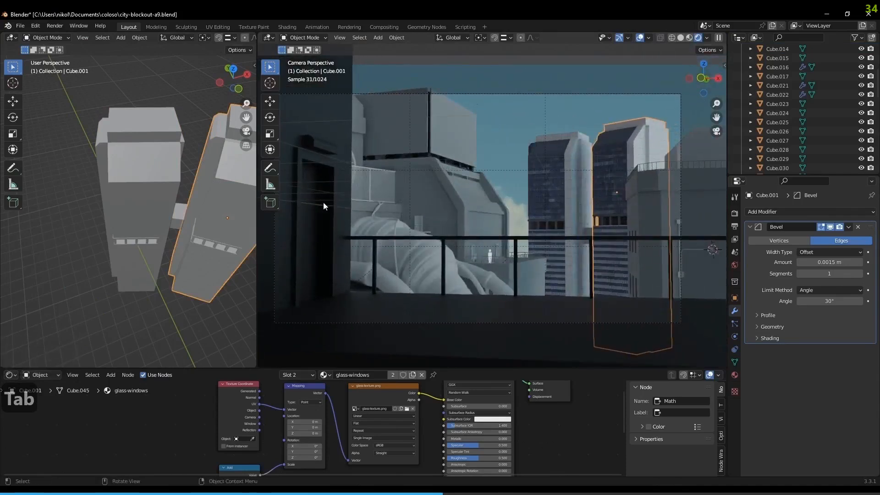
pyautogui.scroll(-2, 474, 208)
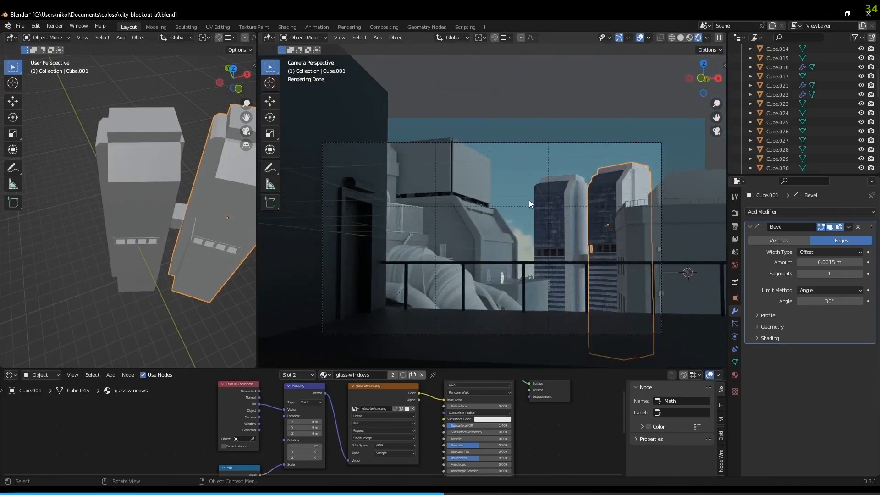
pyautogui.keyDown('shift'); pyautogui.moveTo(499, 234); pyautogui.dragTo(585, 224, button='middle'); pyautogui.keyUp('shift')
pyautogui.moveTo(215, 257); pyautogui.dragTo(191, 205, button='middle')
pyautogui.scroll(-6, 192, 249)
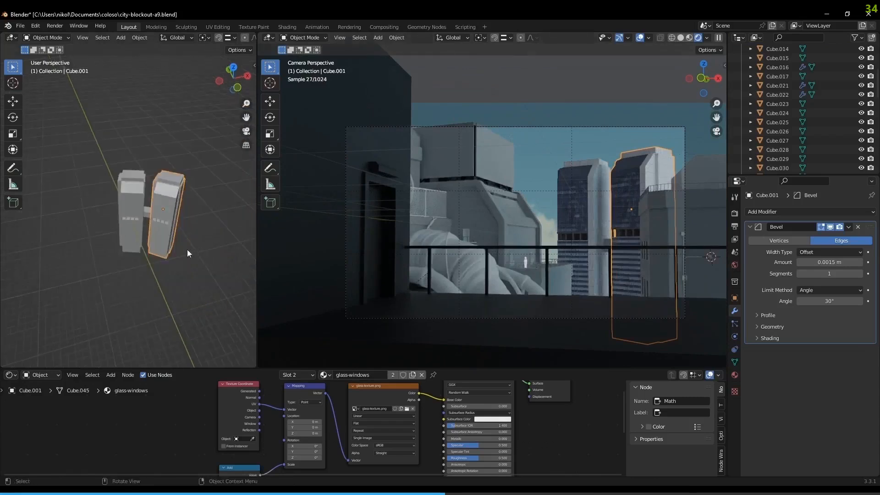
pyautogui.press('KP_1')
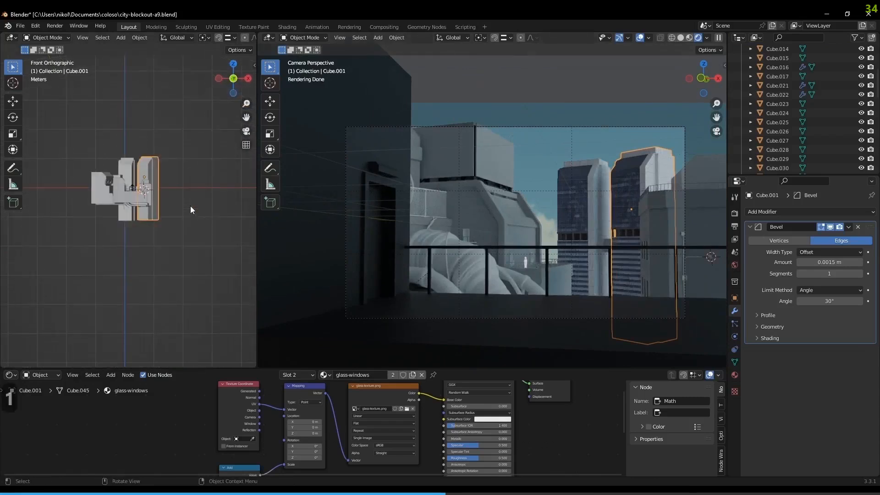
# Save the scene as the new incremental version city-blockout-a10.blend
pyautogui.hotkey('ctrl', 'alt', 's')
pyautogui.press('KP_0')
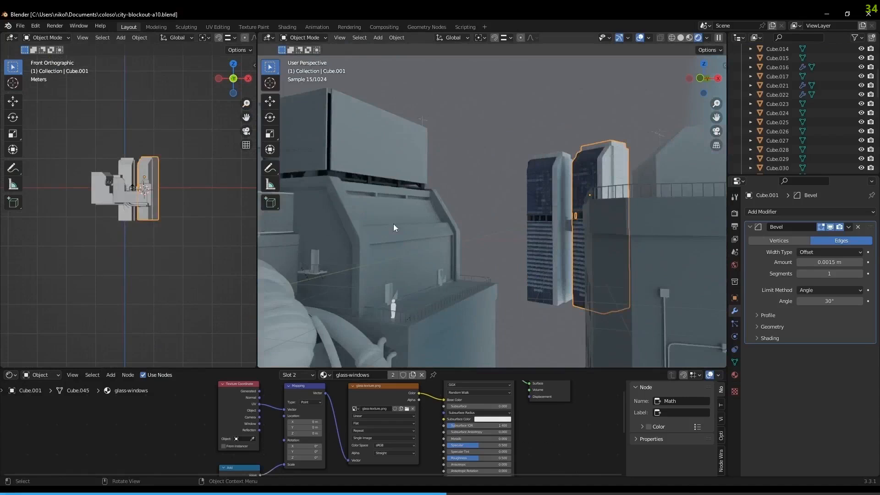
pyautogui.press('KP_0')
# Delete the small block mounted above the foreground doorway
pyautogui.click(387, 169)
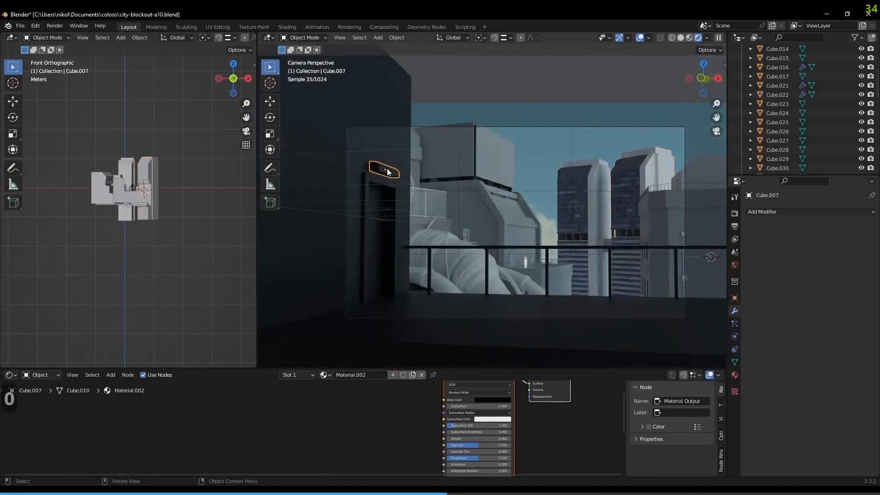
pyautogui.press('x')
pyautogui.click(414, 177)
# Open the foreground doorway building for mesh editing and switch the camera viewport to solid shading
pyautogui.scroll(3, 434, 187)
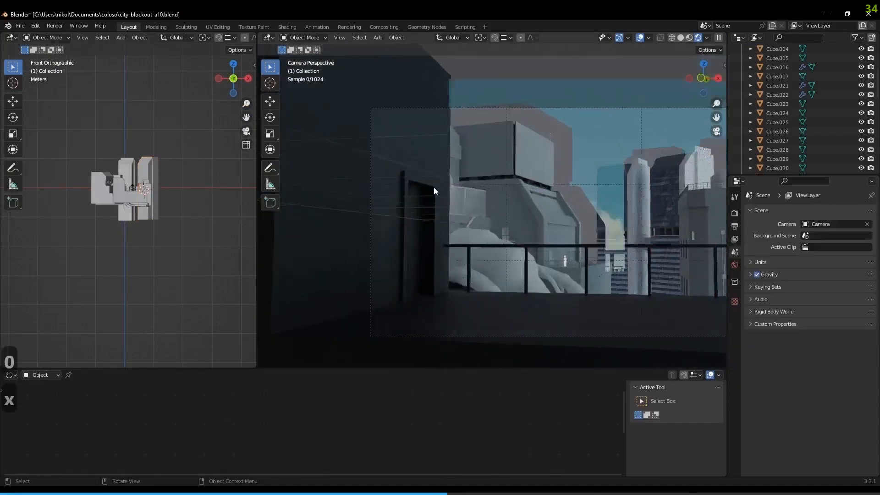
pyautogui.scroll(2, 449, 210)
pyautogui.click(423, 204)
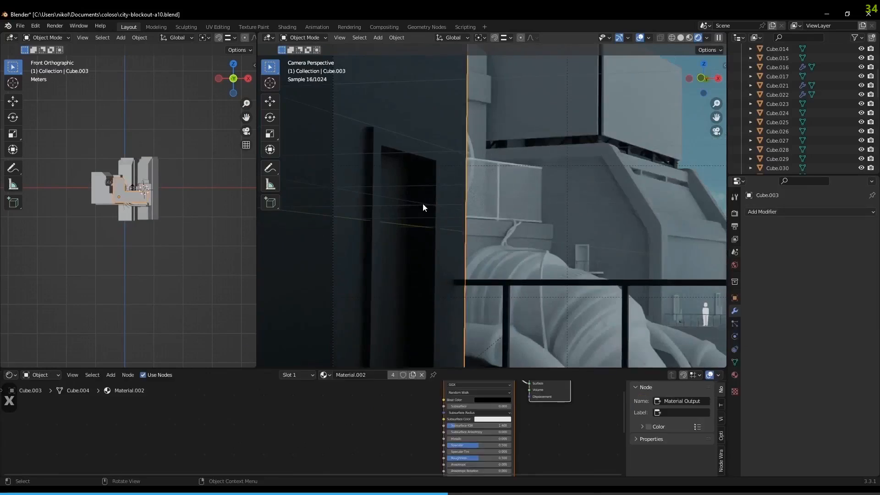
pyautogui.press('Tab')
pyautogui.moveTo(435, 199); pyautogui.dragTo(374, 196, button='middle')
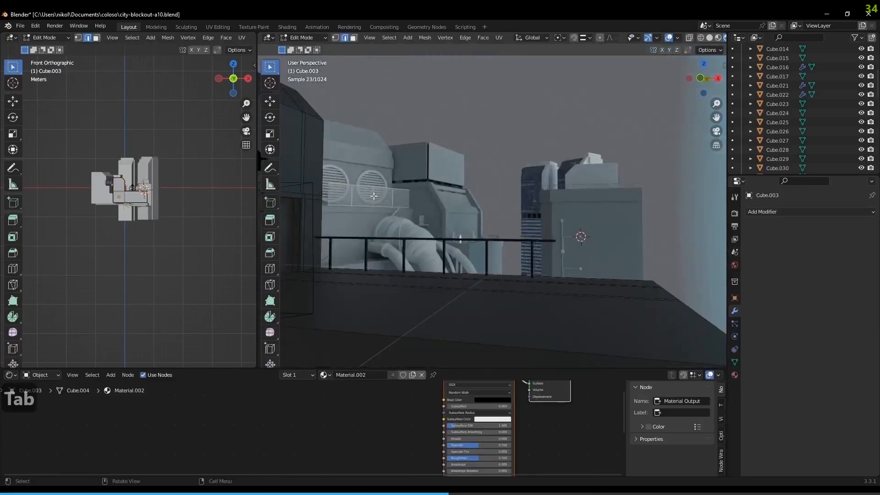
pyautogui.press('z')
pyautogui.click(533, 232)
pyautogui.moveTo(532, 232)
pyautogui.mouseDown(button='middle')
pyautogui.moveTo(465, 224)
pyautogui.moveTo(486, 217)
pyautogui.mouseUp(button='middle')
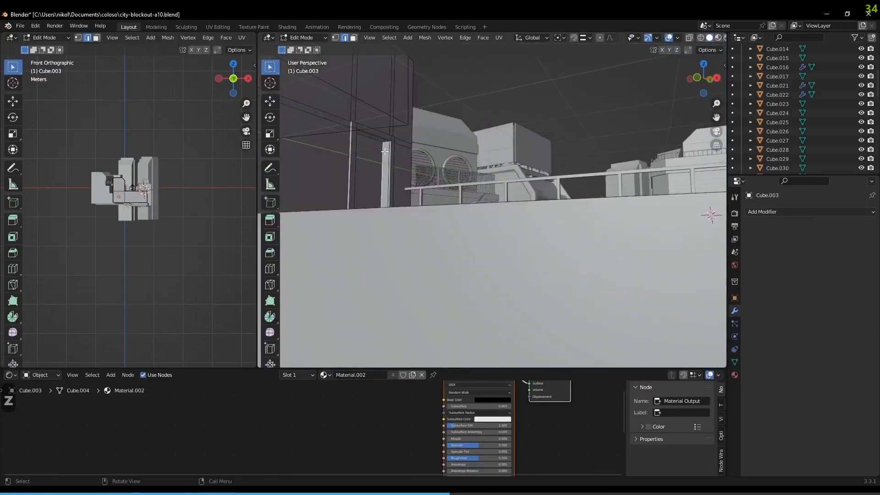
pyautogui.moveTo(395, 162); pyautogui.dragTo(456, 161, button='middle')
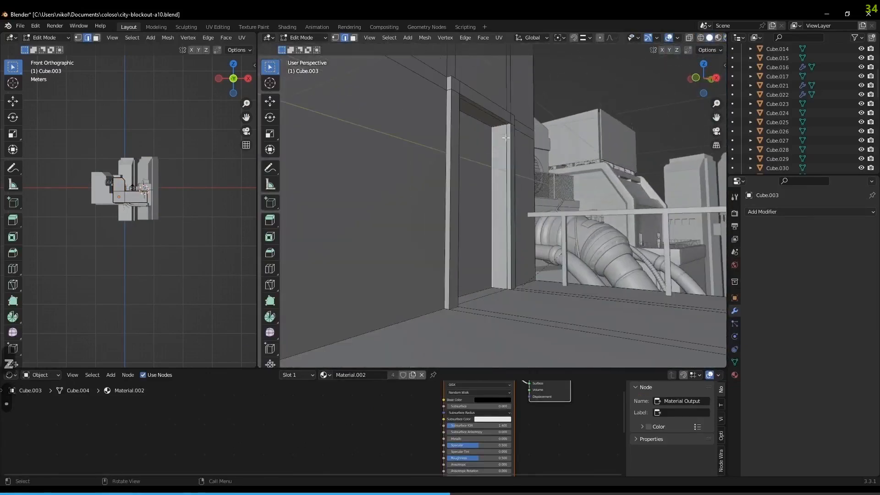
# Raise the doorway's top face and the edge loop above it about 0.018 m along Z
pyautogui.press('3')
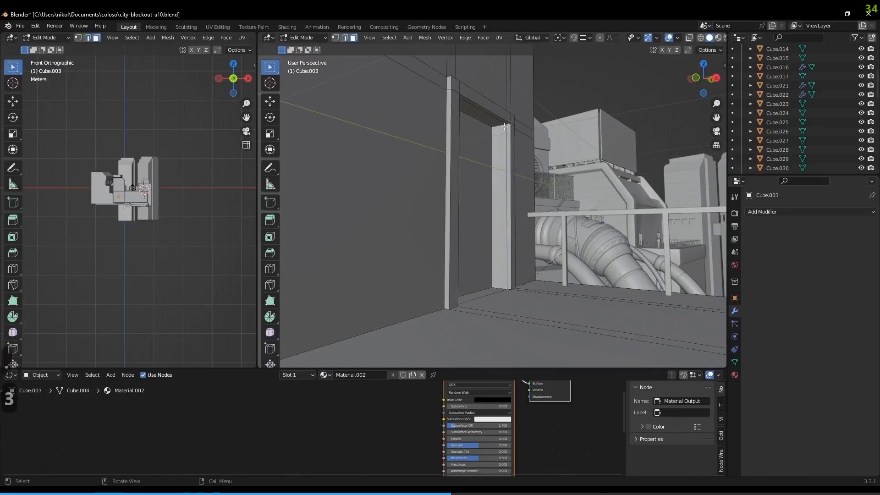
pyautogui.click(499, 124)
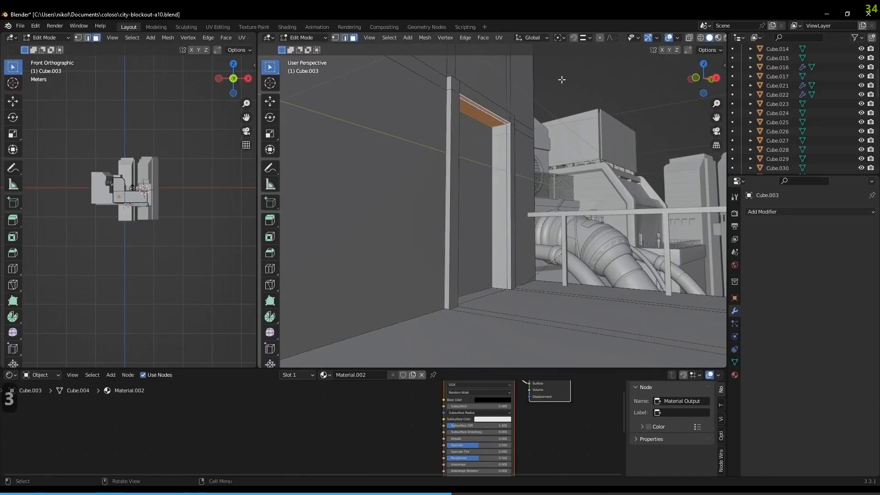
pyautogui.press('2')
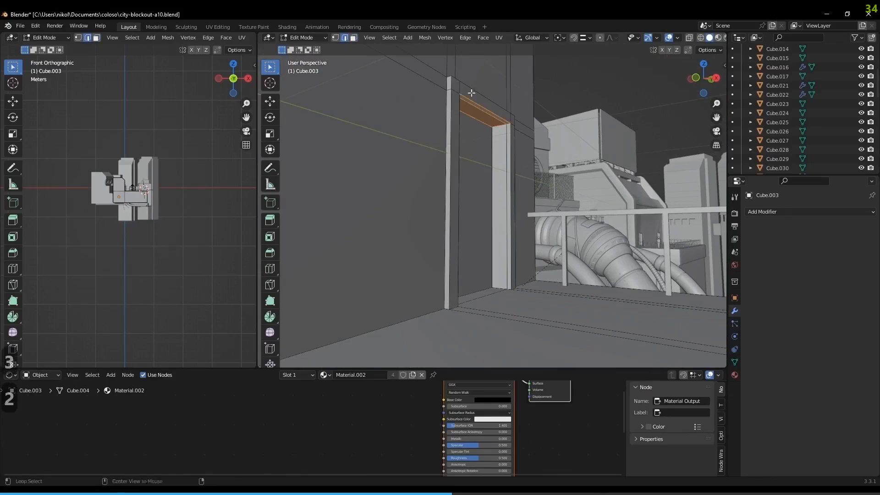
pyautogui.keyDown('alt'); pyautogui.keyDown('shift'); pyautogui.click(452, 89); pyautogui.keyUp('shift'); pyautogui.keyUp('alt')
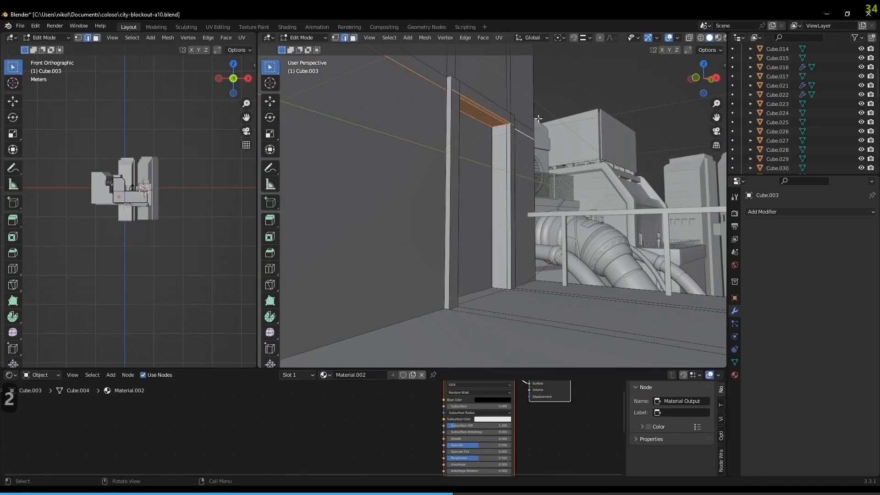
pyautogui.press('g')
pyautogui.press('z')
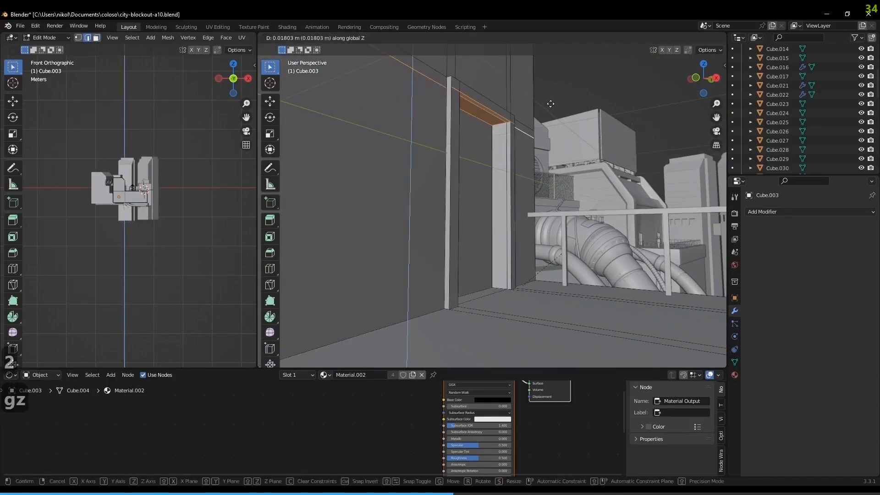
pyautogui.click(550, 103)
# Move the recessed door face about 0.052 m along X to make the doorway shallower
pyautogui.moveTo(550, 103); pyautogui.dragTo(503, 200, button='middle')
pyautogui.press('2')
pyautogui.press('3')
pyautogui.click(464, 188)
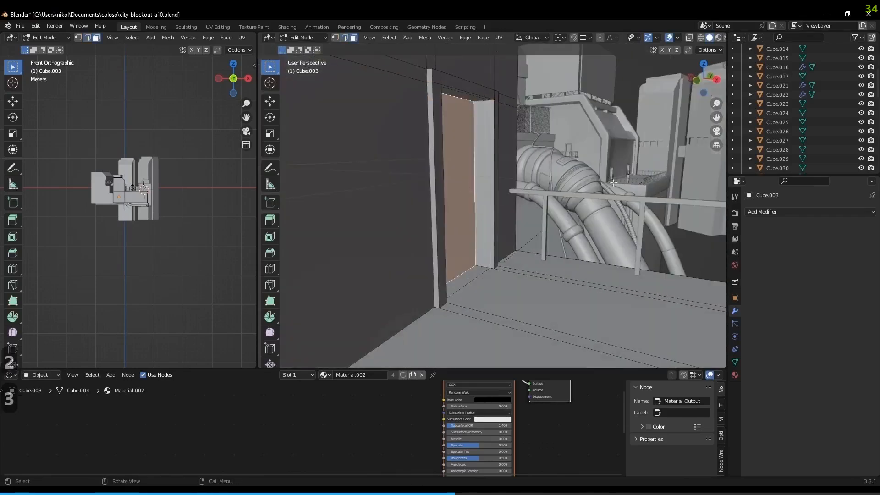
pyautogui.press('g')
pyautogui.press('x')
pyautogui.click(634, 93)
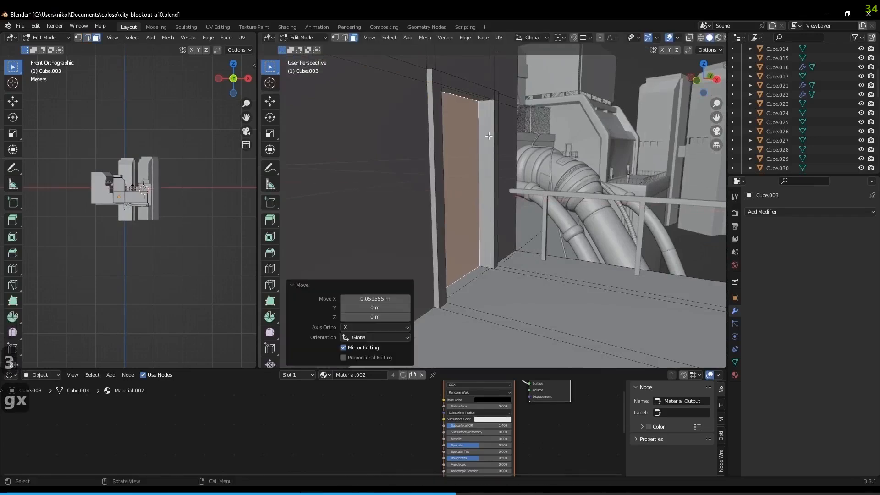
# Duplicate the doorway's inner side and top faces, without the floor face, and separate the copy into its own object
pyautogui.scroll(1, 481, 121)
pyautogui.press('2')
pyautogui.keyDown('alt'); pyautogui.click(483, 80); pyautogui.keyUp('alt')
pyautogui.press('3')
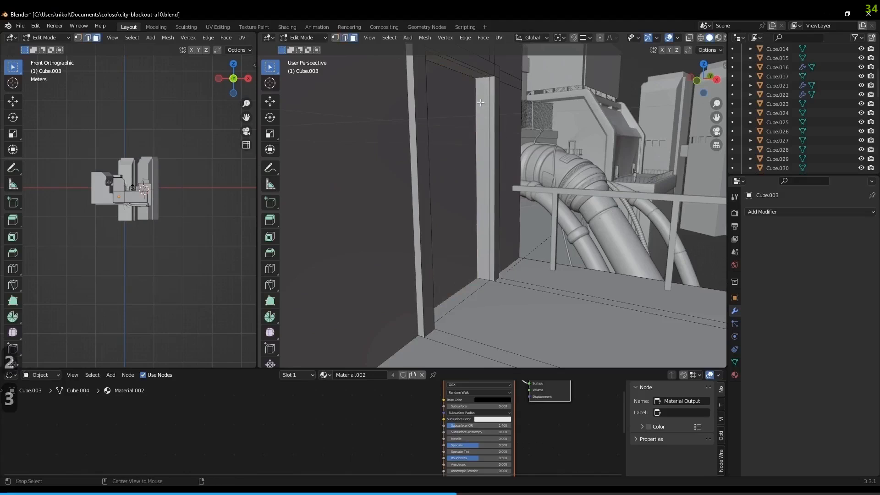
pyautogui.keyDown('alt'); pyautogui.click(478, 78); pyautogui.keyUp('alt')
pyautogui.moveTo(478, 77); pyautogui.dragTo(528, 274, button='middle')
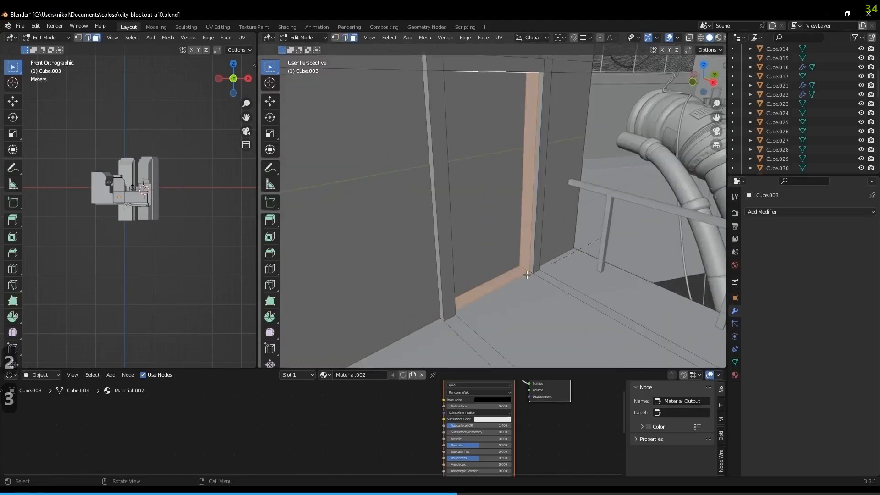
pyautogui.keyDown('shift'); pyautogui.click(514, 274); pyautogui.keyUp('shift')
pyautogui.scroll(-3, 574, 245)
pyautogui.moveTo(527, 245); pyautogui.dragTo(550, 229, button='middle')
pyautogui.scroll(3, 523, 229)
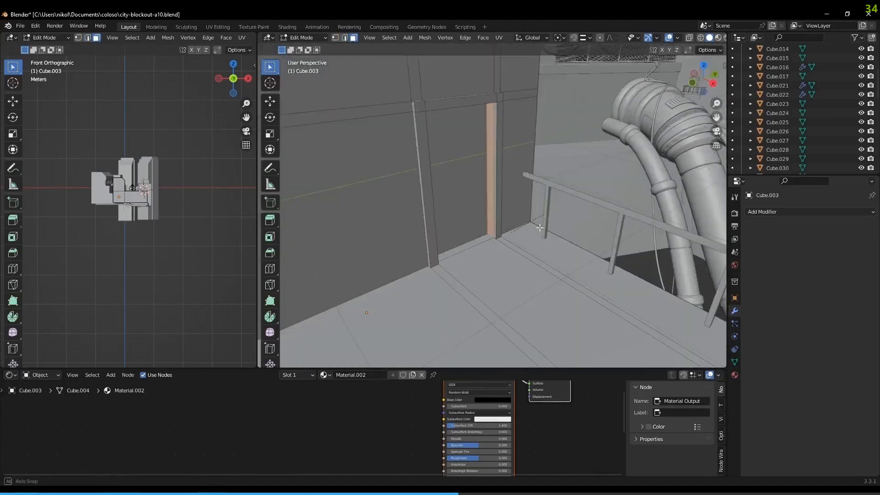
pyautogui.hotkey('shift', 'd')
pyautogui.rightClick(570, 252)
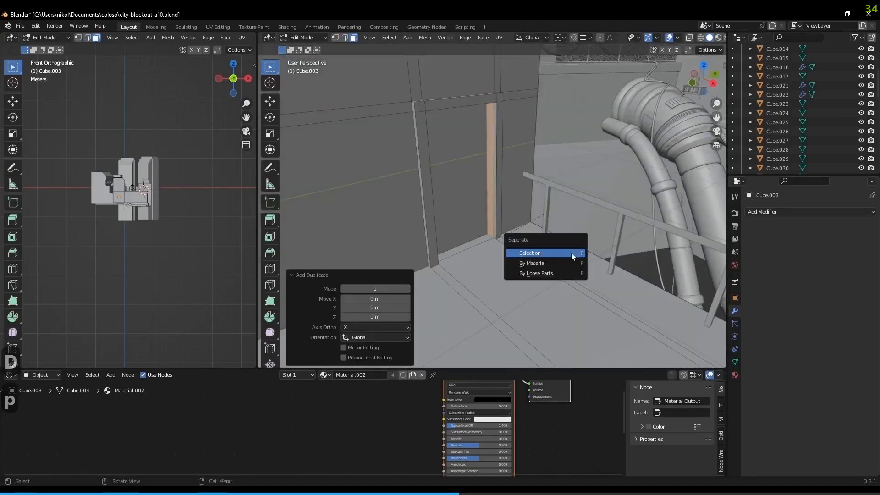
pyautogui.press('p')
pyautogui.click(571, 252)
pyautogui.press('Tab')
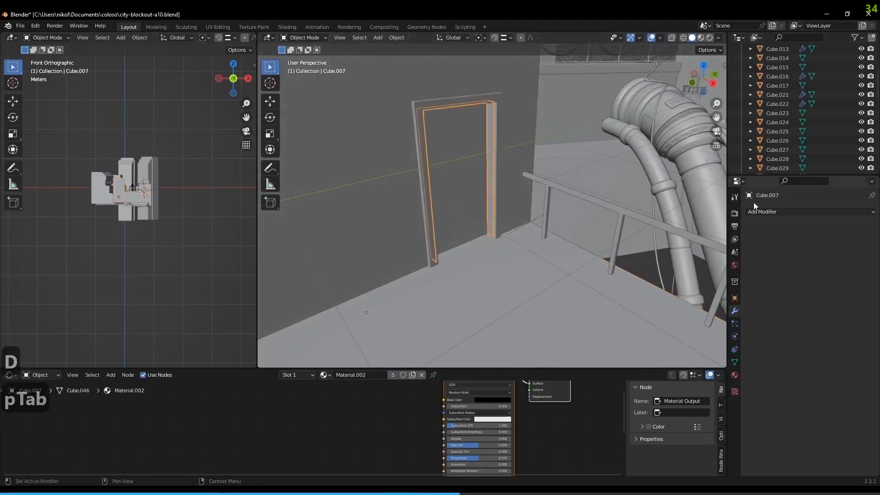
# Add a Solidify modifier to the separated door frame faces
pyautogui.click(765, 213)
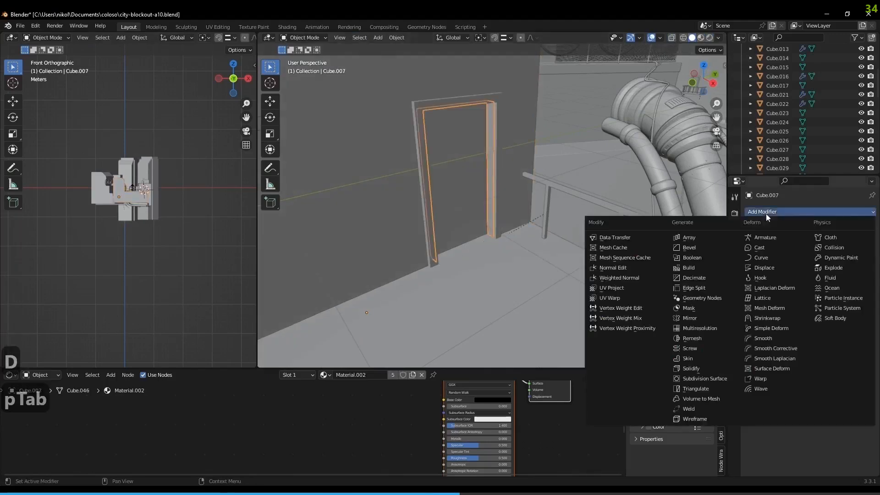
pyautogui.click(709, 365)
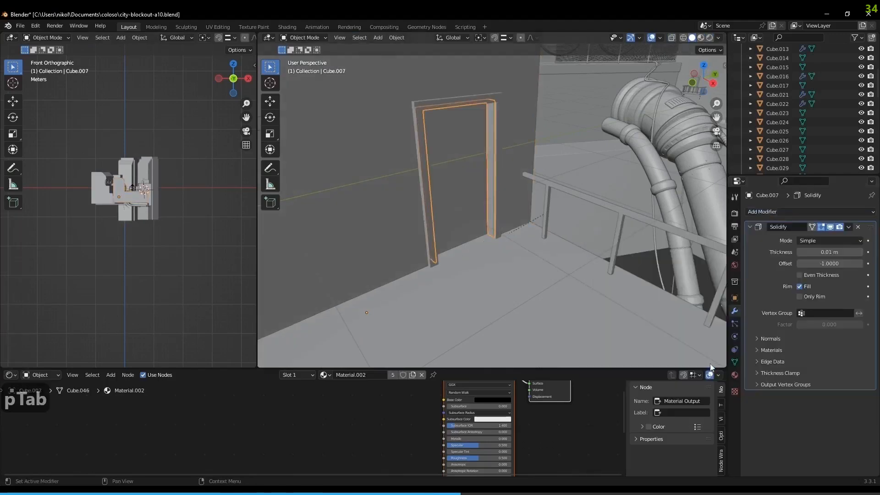
# Apply the door frame's scale and set its Solidify thickness to -0.02 m with Even Thickness enabled
pyautogui.hotkey('ctrl', 'a')
pyautogui.click(589, 286)
pyautogui.moveTo(589, 287); pyautogui.dragTo(538, 250, button='middle')
pyautogui.moveTo(827, 252); pyautogui.dragTo(799, 252)
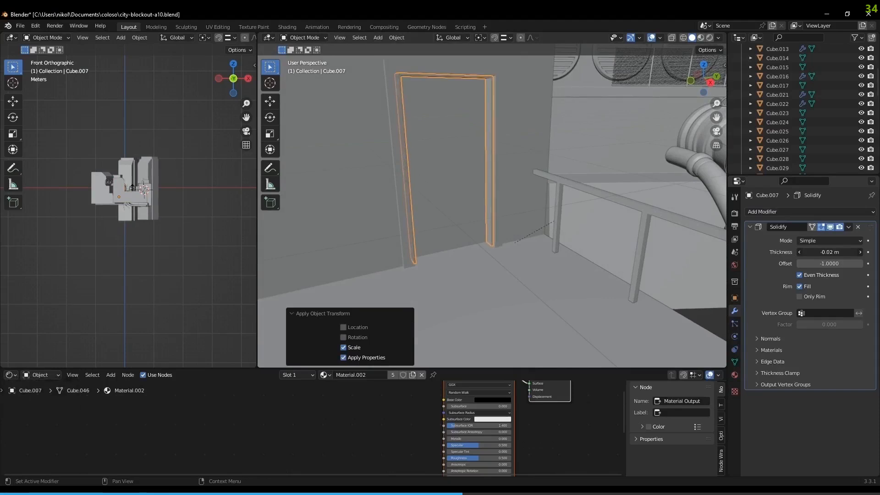
# Move the building's recessed door face about 0.034 m along X, checking it from the camera view
pyautogui.press('KP_0')
pyautogui.scroll(4, 542, 221)
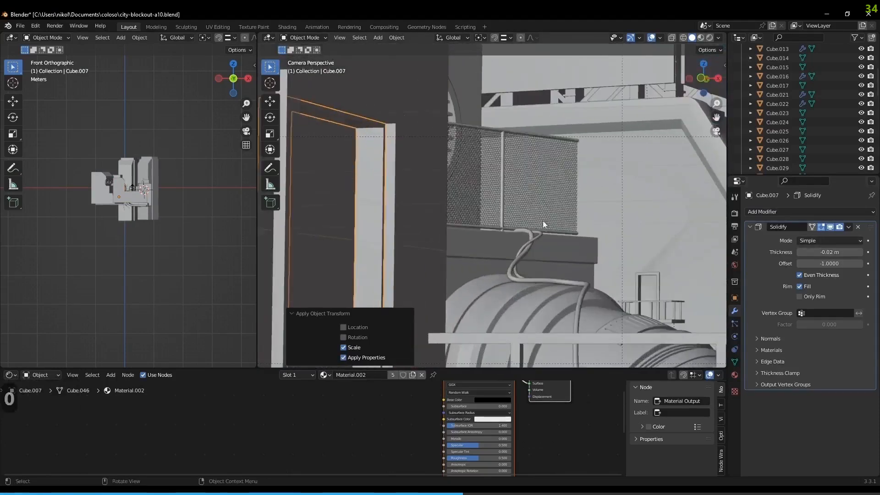
pyautogui.keyDown('shift'); pyautogui.moveTo(446, 185); pyautogui.dragTo(477, 174, button='middle'); pyautogui.keyUp('shift')
pyautogui.scroll(-5, 444, 200)
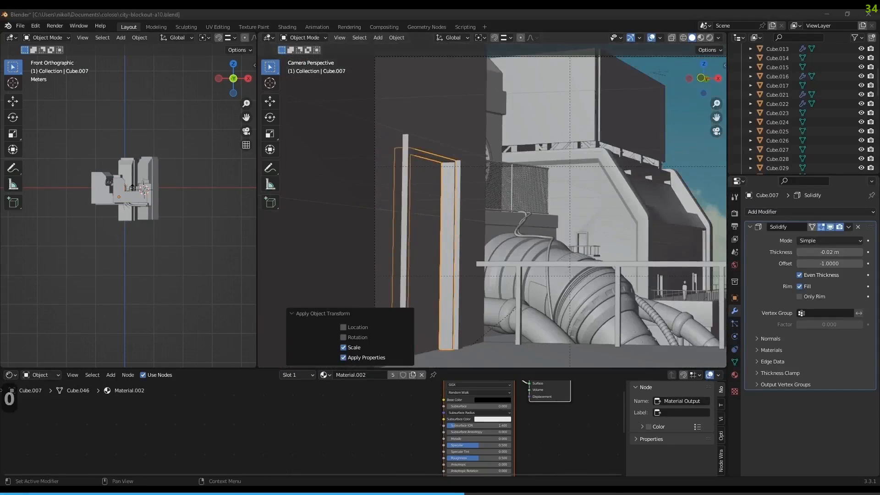
pyautogui.click(433, 236)
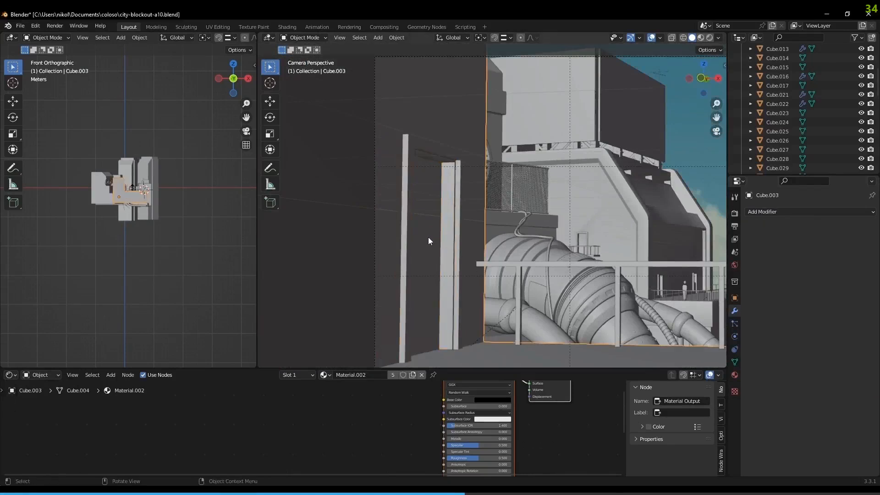
pyautogui.press('Tab')
pyautogui.click(431, 237)
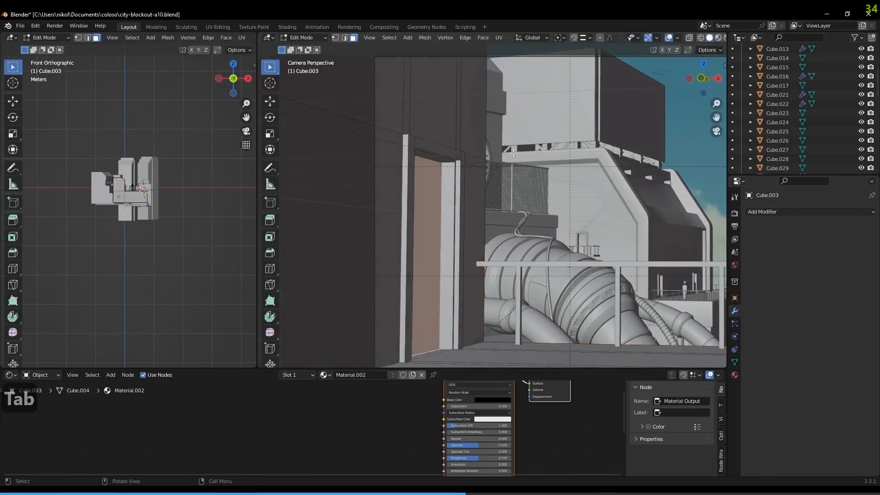
pyautogui.press('g')
pyautogui.press('x')
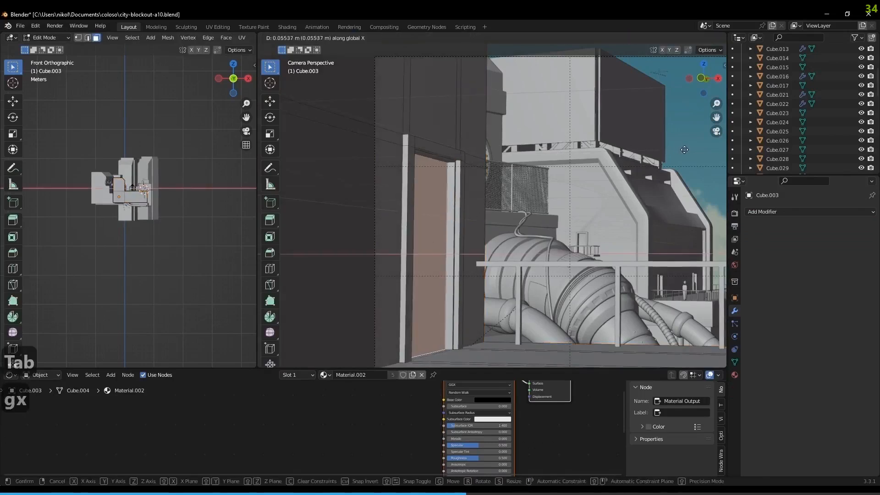
pyautogui.click(682, 149)
pyautogui.press('Tab')
# Place the 3D cursor near the doorway and add a cylinder mesh there
pyautogui.scroll(6, 493, 226)
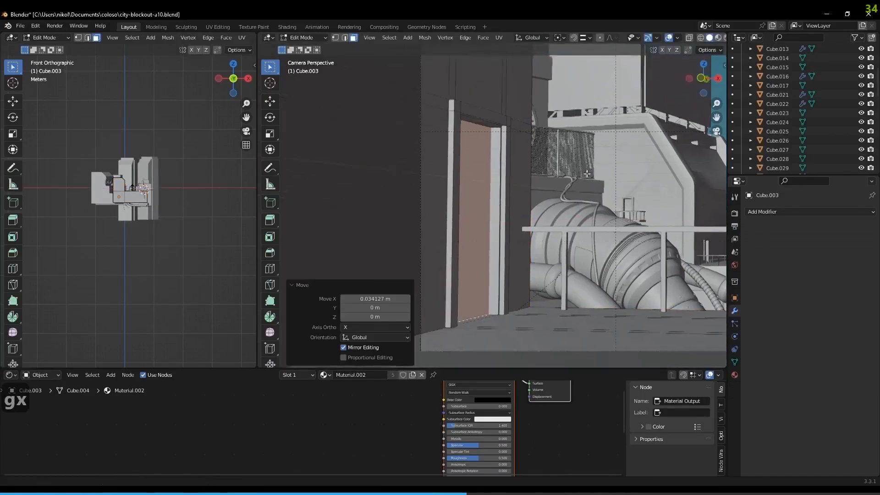
pyautogui.moveTo(493, 227); pyautogui.dragTo(468, 232, button='middle')
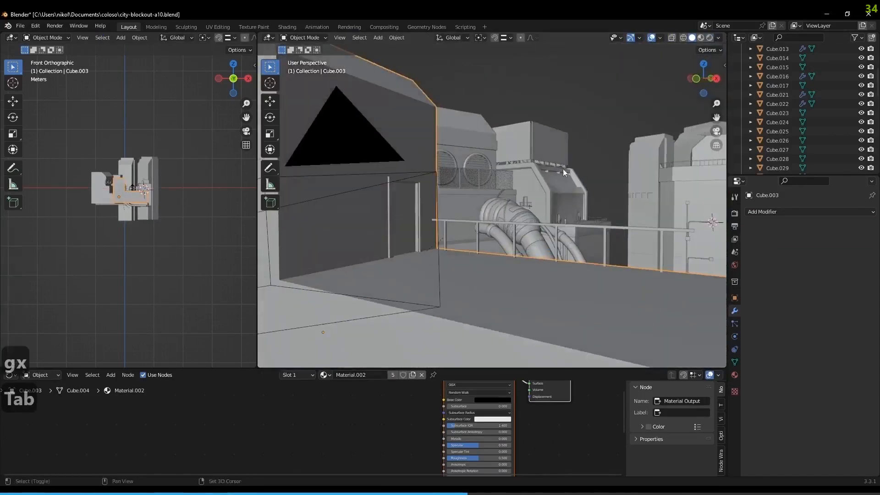
pyautogui.keyDown('shift'); pyautogui.moveTo(574, 166); pyautogui.dragTo(543, 237, button='middle'); pyautogui.keyUp('shift')
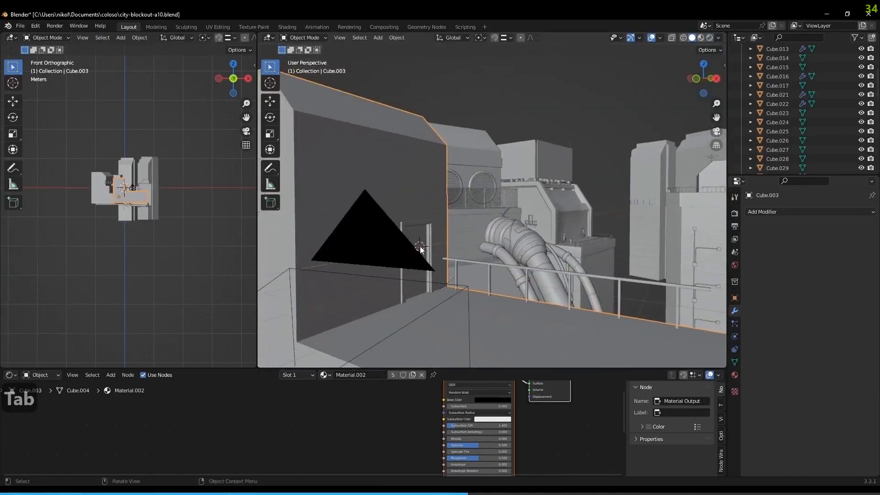
pyautogui.scroll(-5, 434, 249)
pyautogui.hotkey('shift', 'a')
pyautogui.moveTo(434, 248)
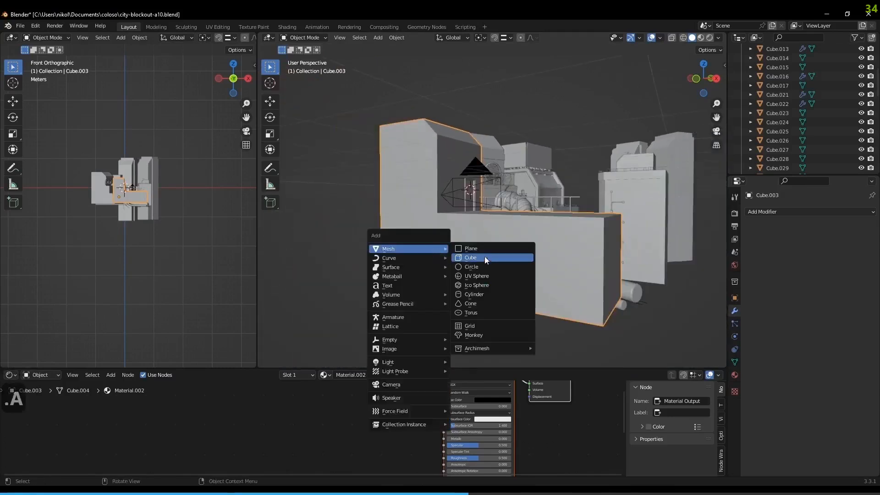
pyautogui.click(472, 294)
pyautogui.moveTo(494, 224); pyautogui.dragTo(518, 222, button='middle')
pyautogui.press('KP_Decimal')
pyautogui.scroll(-8, 515, 232)
pyautogui.press('Tab')
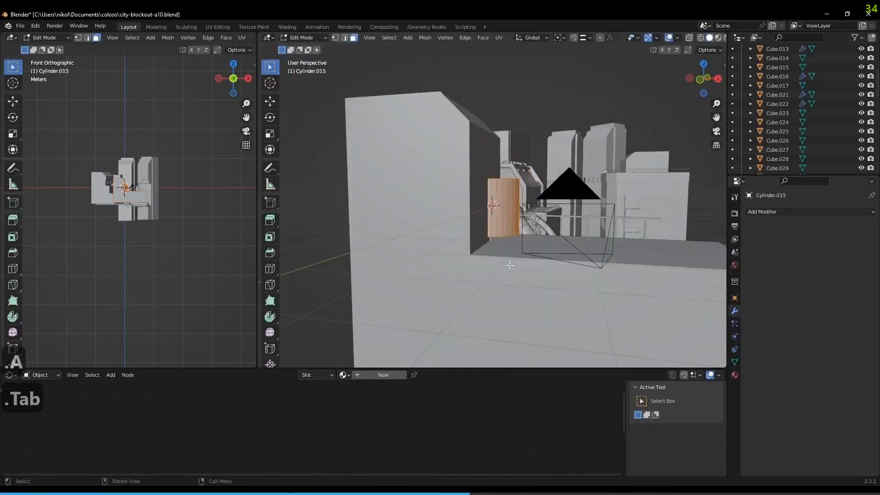
pyautogui.press('Tab')
# Scale the cylinder to 1.716 along Z and raise it about 8.62 m above the buildings
pyautogui.press('s')
pyautogui.press('z')
pyautogui.click(524, 287)
pyautogui.scroll(-3, 524, 286)
pyautogui.press('g')
pyautogui.press('z')
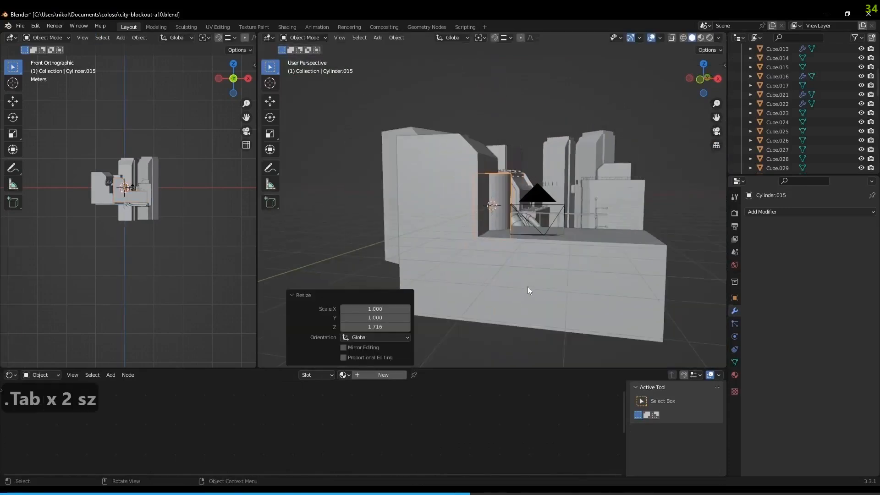
# In wireframe front view, raise the cylinder's bottom edge loop about 3.15 m along Z and scale it to 0.948
pyautogui.press('KP_Decimal')
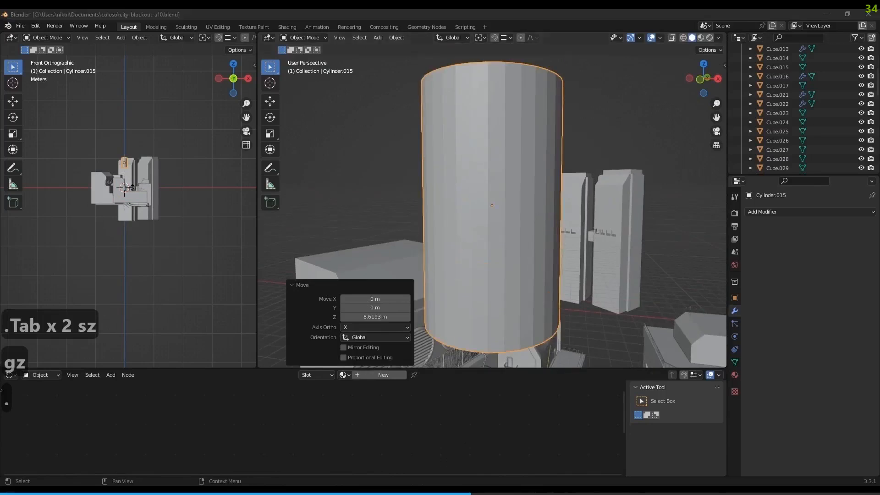
pyautogui.scroll(-2, 478, 203)
pyautogui.moveTo(477, 203); pyautogui.dragTo(511, 197, button='middle')
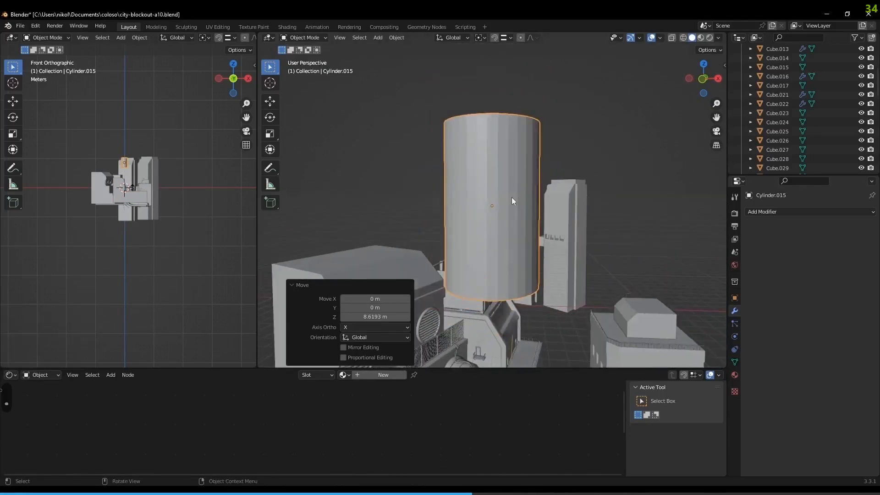
pyautogui.press('KP_1')
pyautogui.press('Tab')
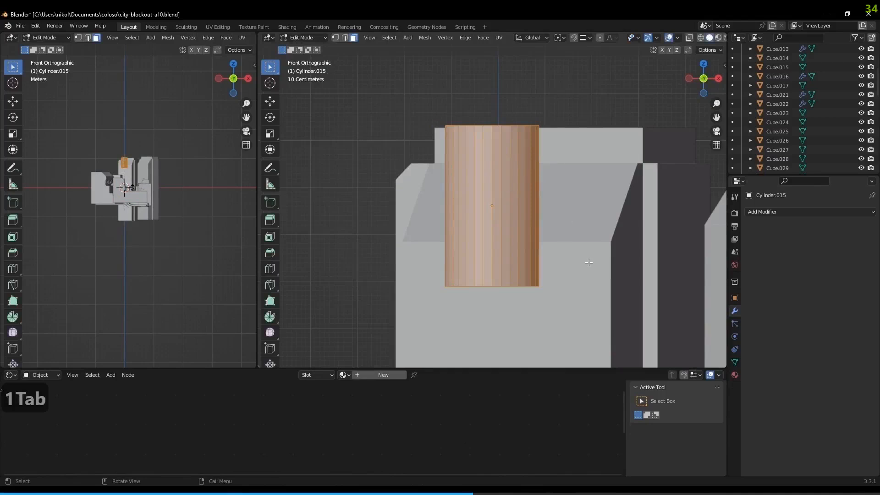
pyautogui.press('z')
pyautogui.press('2')
pyautogui.moveTo(569, 263); pyautogui.dragTo(347, 350)
pyautogui.press('g')
pyautogui.press('z')
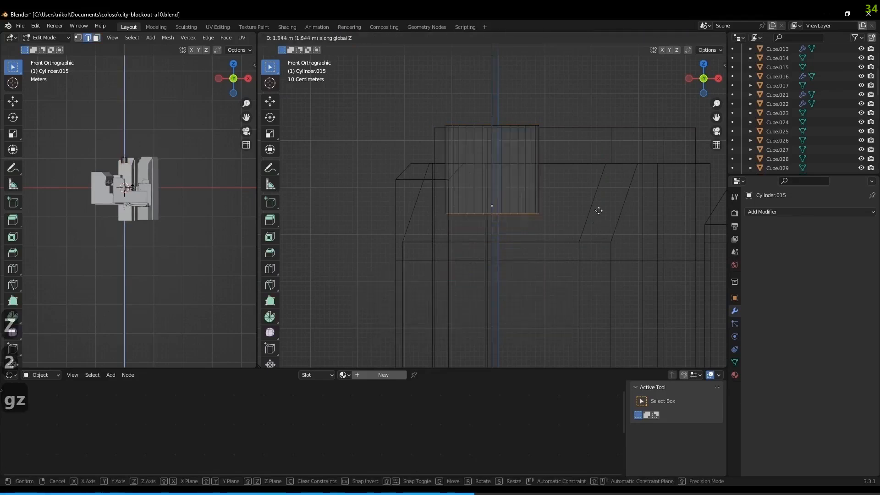
pyautogui.click(596, 141)
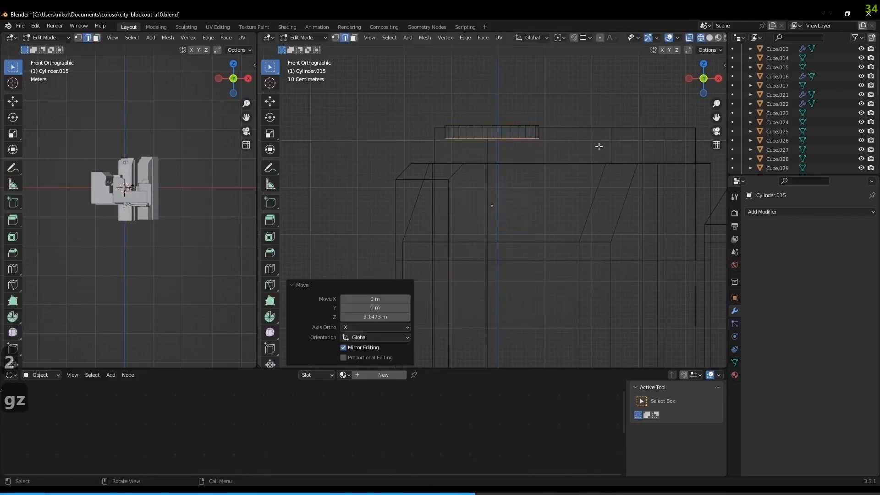
pyautogui.press('s')
pyautogui.click(605, 162)
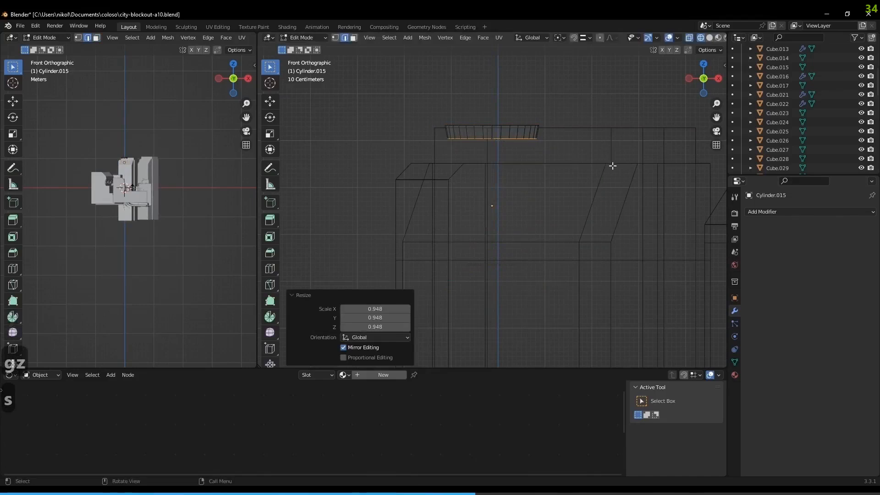
# Inset the cylinder's bottom face about 0.26 m and lower the inset face about 0.15 m along Z
pyautogui.press('i')
pyautogui.click(598, 163)
pyautogui.press('e')
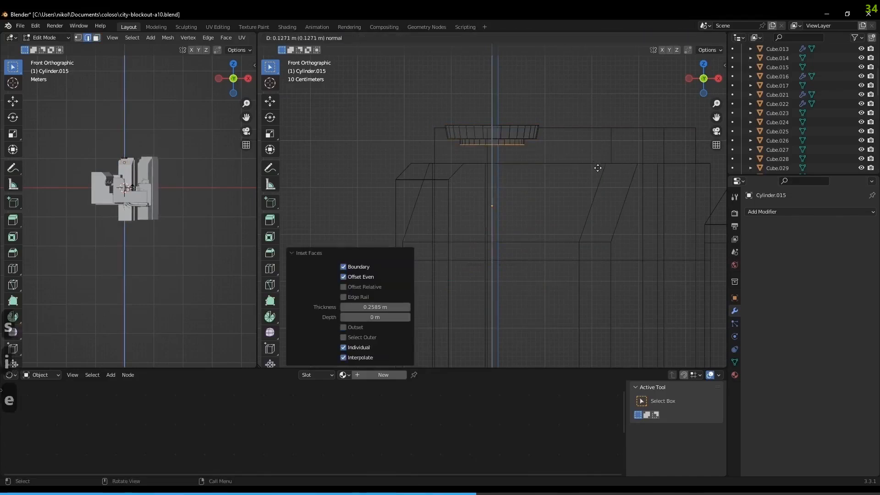
pyautogui.rightClick(598, 171)
pyautogui.hotkey('ctrl', 'z')
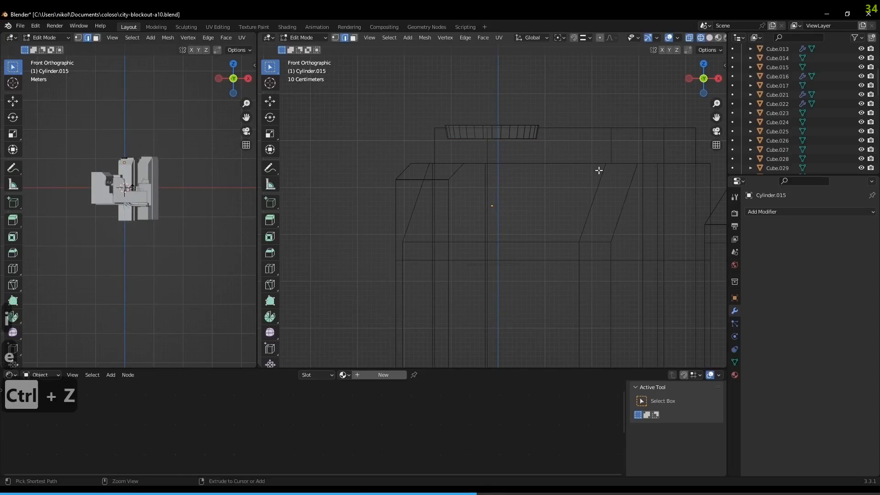
pyautogui.press('g')
pyautogui.press('z')
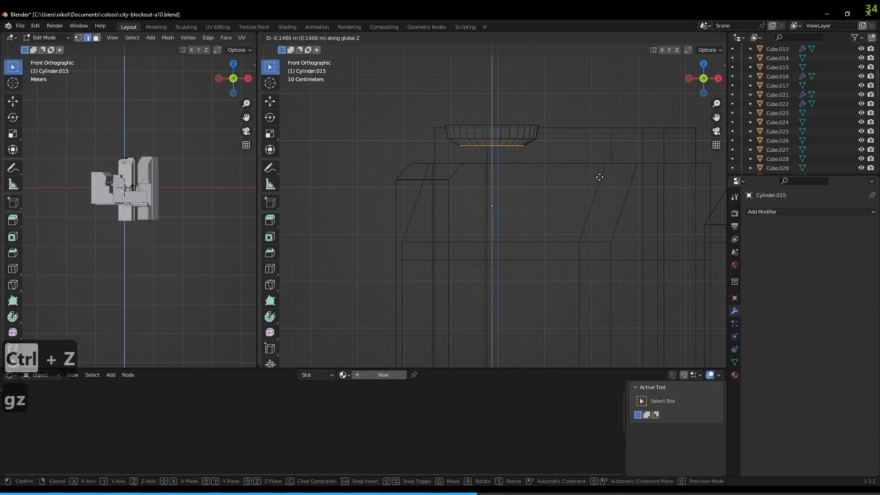
pyautogui.click(600, 177)
pyautogui.press('i')
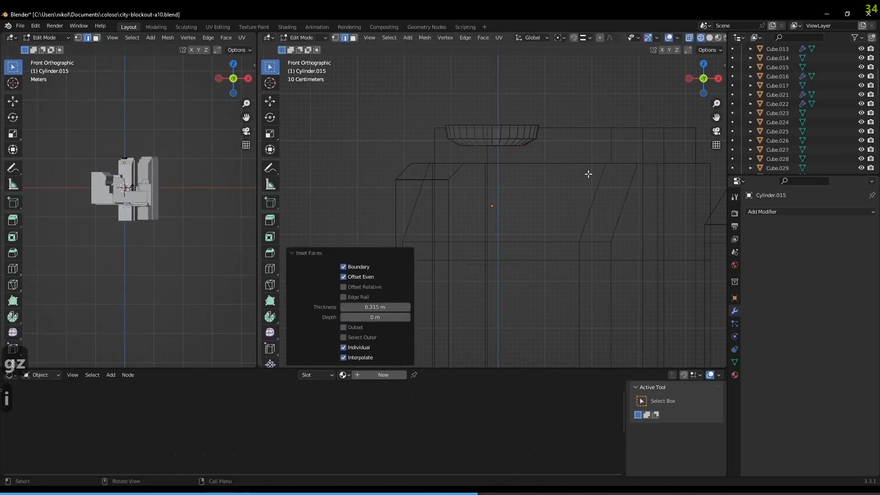
pyautogui.hotkey('ctrl', 'z')
pyautogui.hotkey('ctrl', 'z')
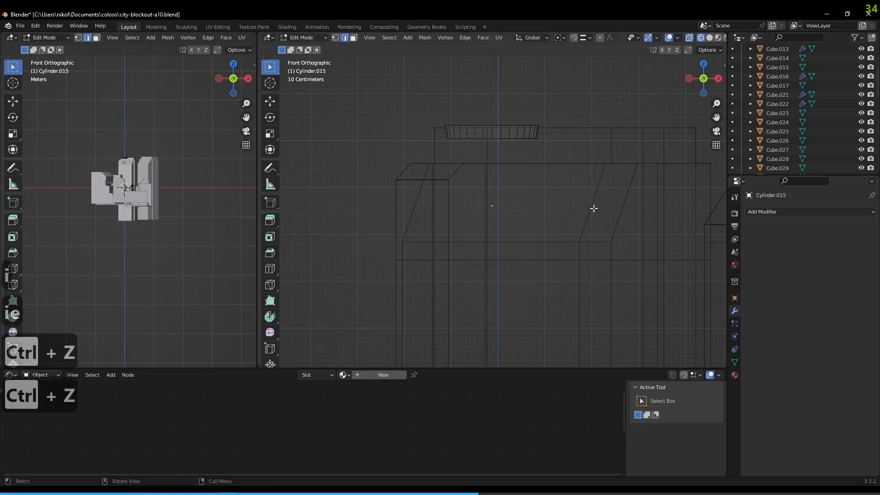
pyautogui.hotkey('ctrl', 'shift', 'z')
# Inset the lowered bottom face about 0.18 m and extrude it about 0.51 m downward to form a neck
pyautogui.press('i')
pyautogui.click(589, 207)
pyautogui.press('e')
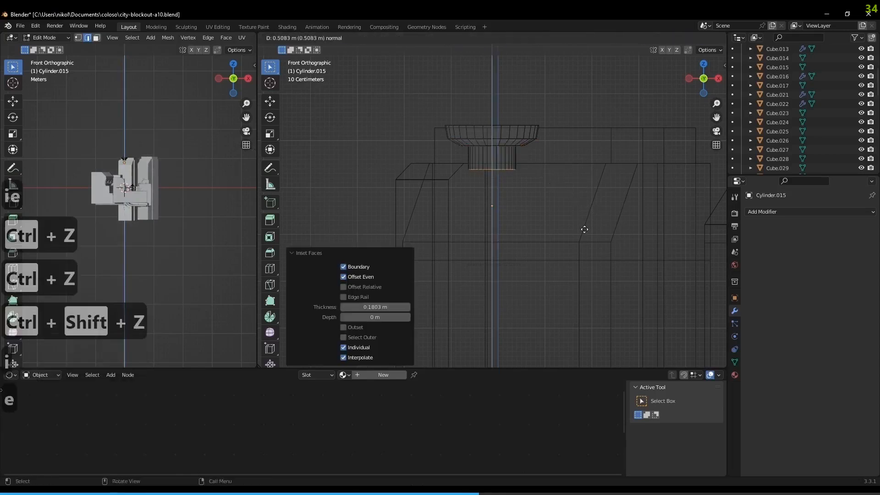
pyautogui.click(583, 229)
# Extrude the neck's end outward to 1.174 in X and Y, and downward about 0.47 m scaled to 1.344
pyautogui.press('s')
pyautogui.hotkey('shift', 'z')
pyautogui.click(598, 243)
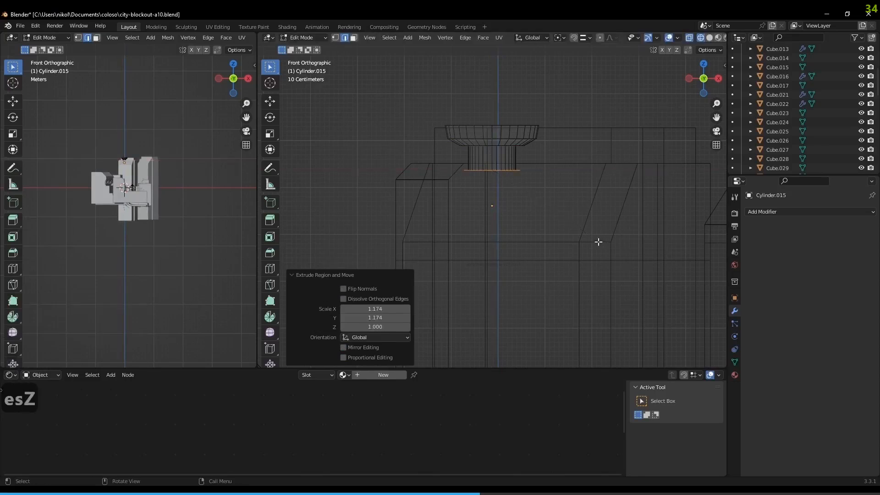
pyautogui.press('e')
pyautogui.click(598, 263)
pyautogui.press('s')
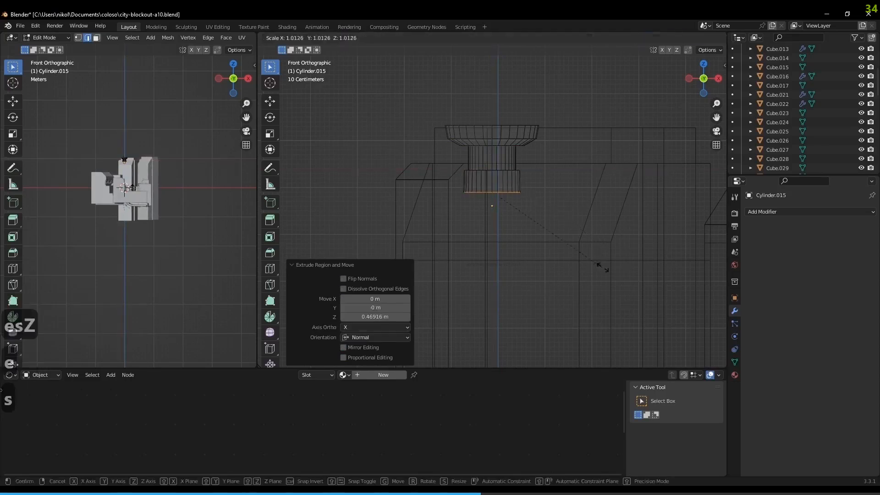
pyautogui.click(641, 283)
# Extrude the bottom face about 1 m with its end scaled to 1.134, and another 0.24 m scaled to 0.935
pyautogui.press('e')
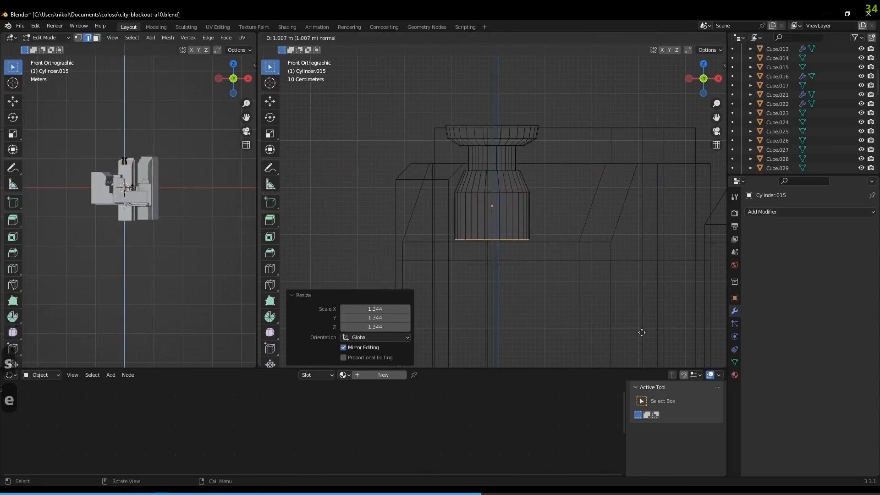
pyautogui.click(639, 332)
pyautogui.press('s')
pyautogui.click(657, 349)
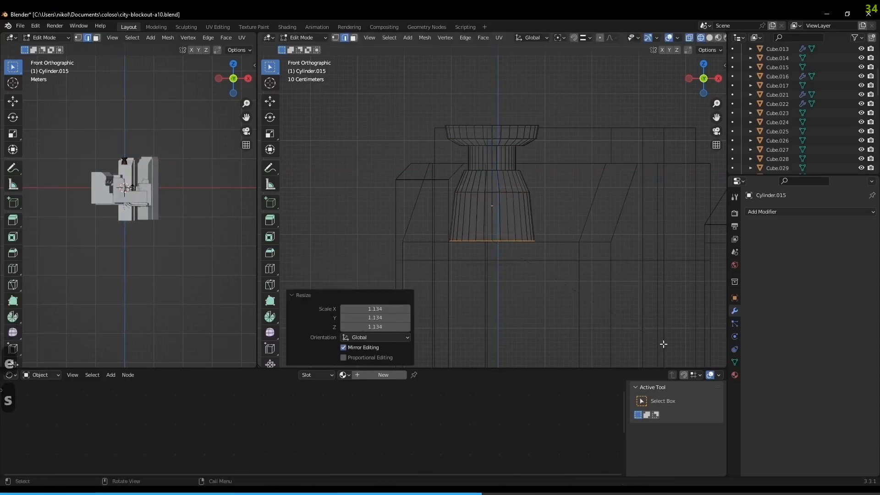
pyautogui.press('e')
pyautogui.click(660, 359)
pyautogui.press('s')
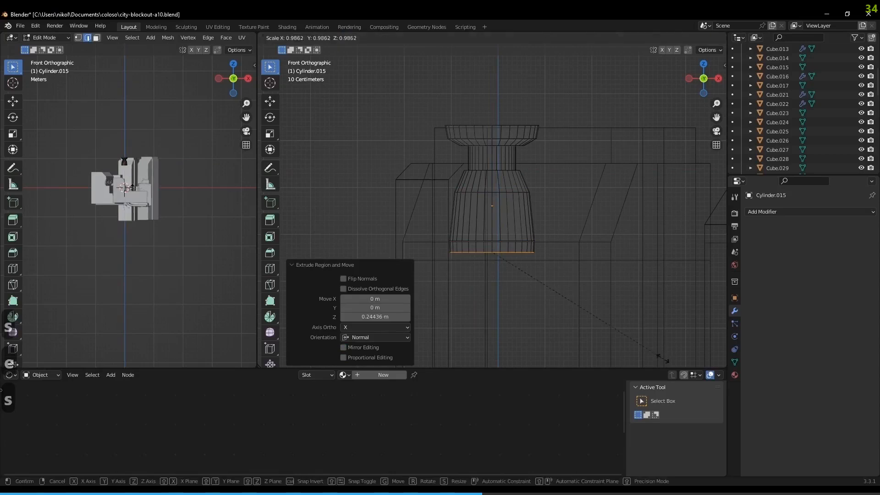
pyautogui.click(652, 354)
# Inset the bottom cap repeatedly into concentric rings, the last two about 0.27 m and 0.16 m, and return to solid shading
pyautogui.moveTo(611, 292); pyautogui.dragTo(633, 251, button='middle')
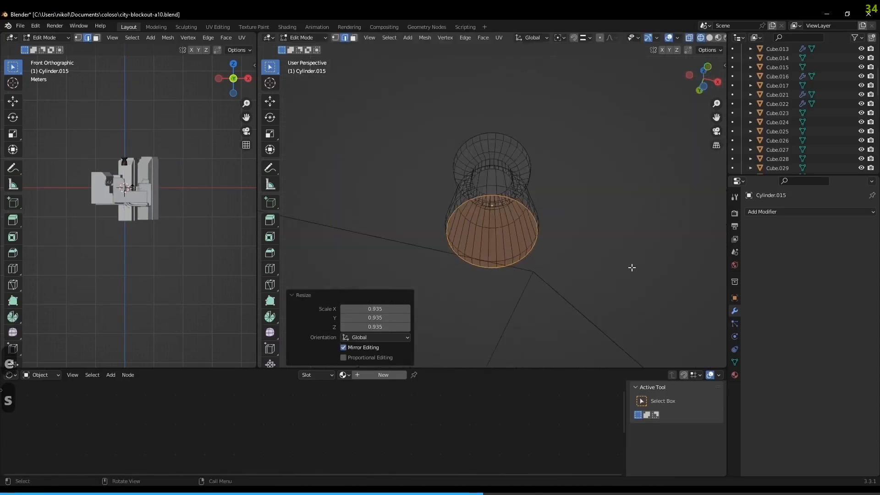
pyautogui.press('i')
pyautogui.click(615, 263)
pyautogui.press('i')
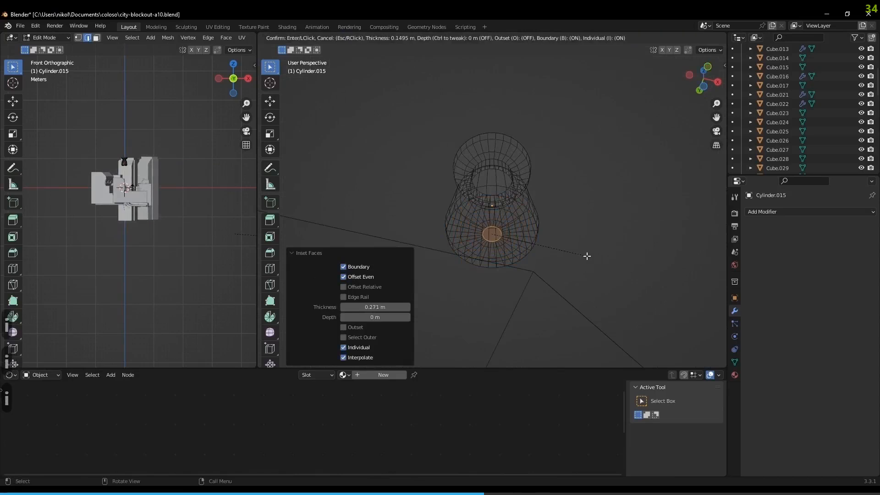
pyautogui.click(586, 255)
pyautogui.moveTo(585, 255)
pyautogui.mouseDown(button='middle')
pyautogui.moveTo(549, 216)
pyautogui.moveTo(542, 132)
pyautogui.mouseUp(button='middle')
pyautogui.press('z')
pyautogui.click(641, 165)
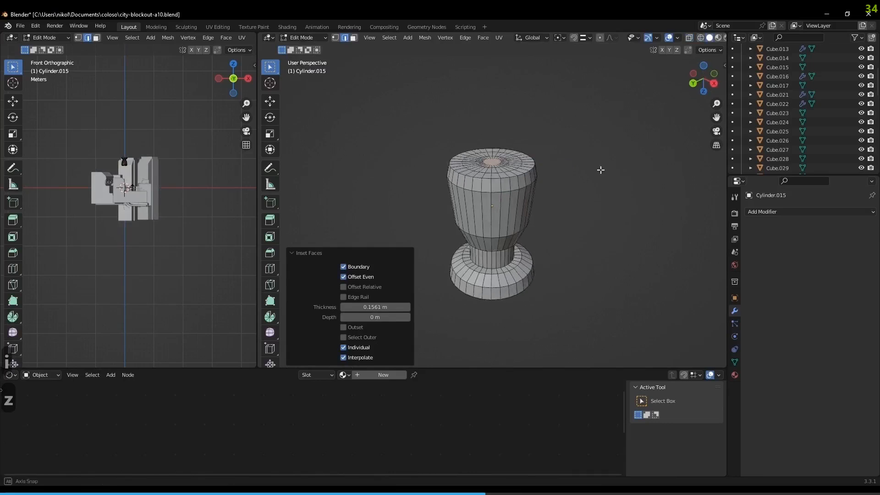
# Bevel the outer rim edge loop of the cylinder's ringed bottom cap
pyautogui.press('1')
pyautogui.press('2')
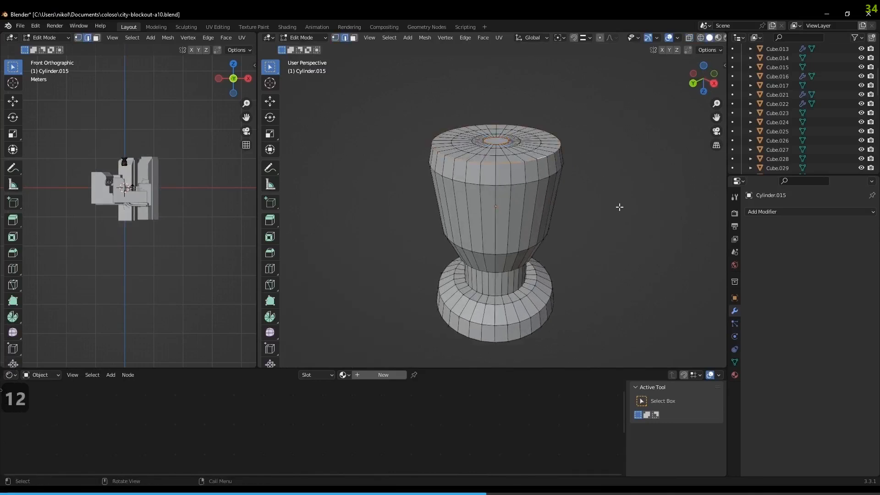
pyautogui.hotkey('ctrl', 'b')
pyautogui.click(627, 211)
pyautogui.press('Tab')
pyautogui.press('Tab')
# With smooth proportional editing at size 0.826, move the centre ring of the cylinder's bottom cap about 0.09 m along Z
pyautogui.keyDown('shift'); pyautogui.moveTo(496, 134); pyautogui.dragTo(497, 144, button='middle'); pyautogui.keyUp('shift')
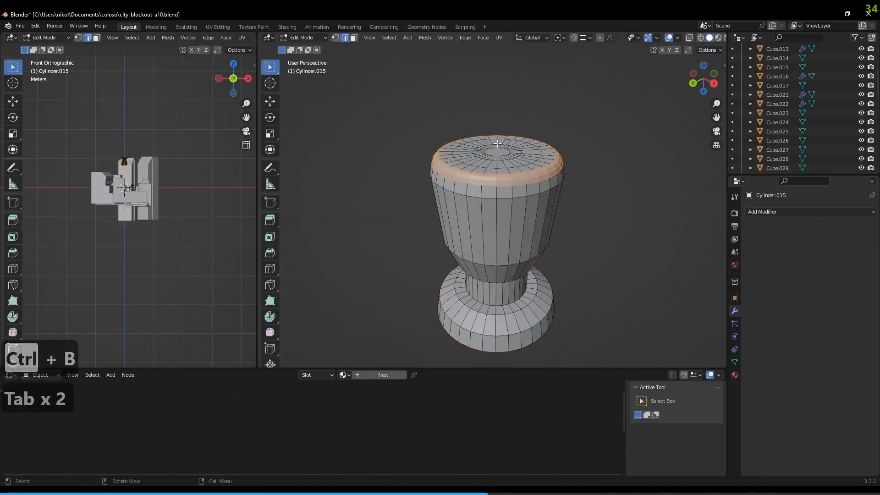
pyautogui.press('2')
pyautogui.keyDown('alt'); pyautogui.click(498, 148); pyautogui.keyUp('alt')
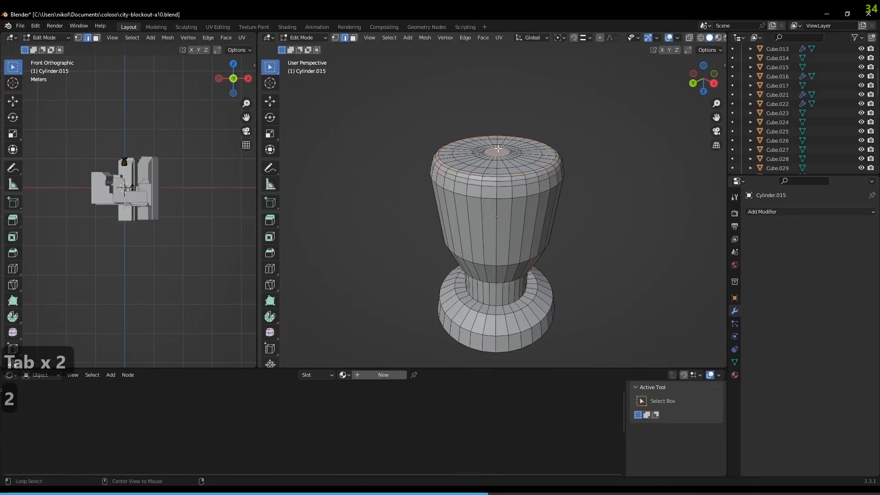
pyautogui.click(599, 38)
pyautogui.press('g')
pyautogui.press('z')
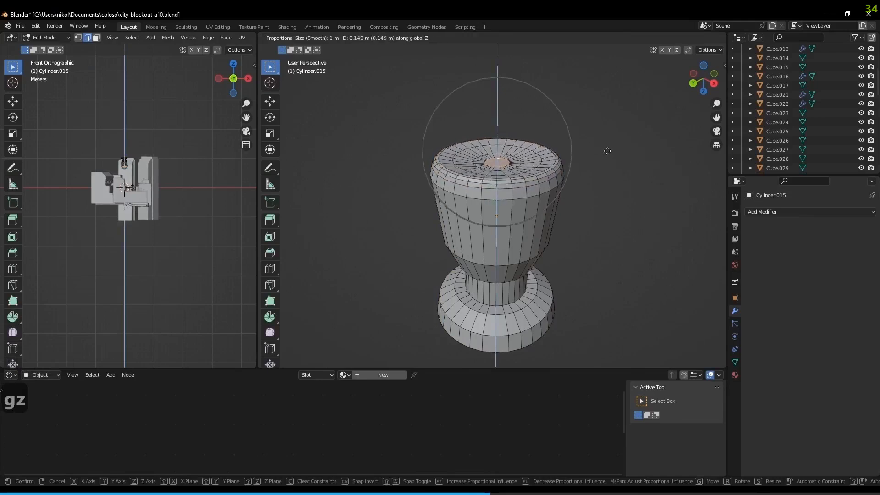
pyautogui.scroll(3, 607, 149)
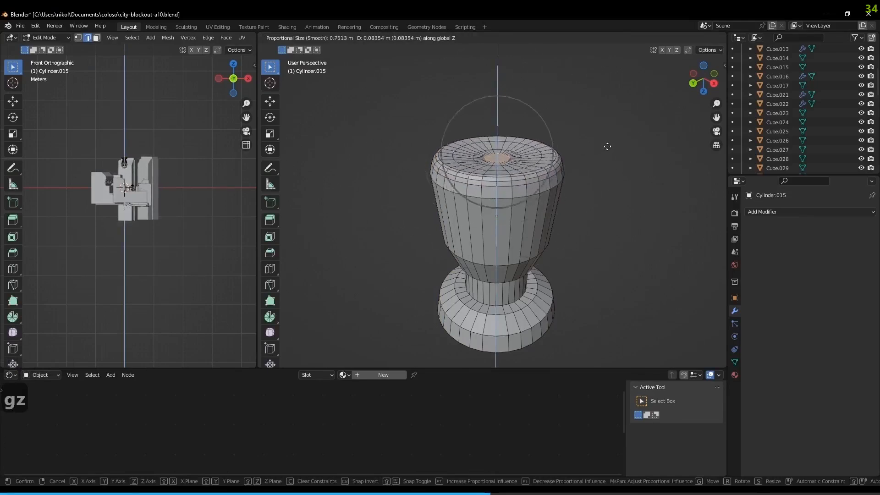
pyautogui.scroll(-2, 607, 146)
pyautogui.scroll(1, 607, 148)
pyautogui.click(607, 147)
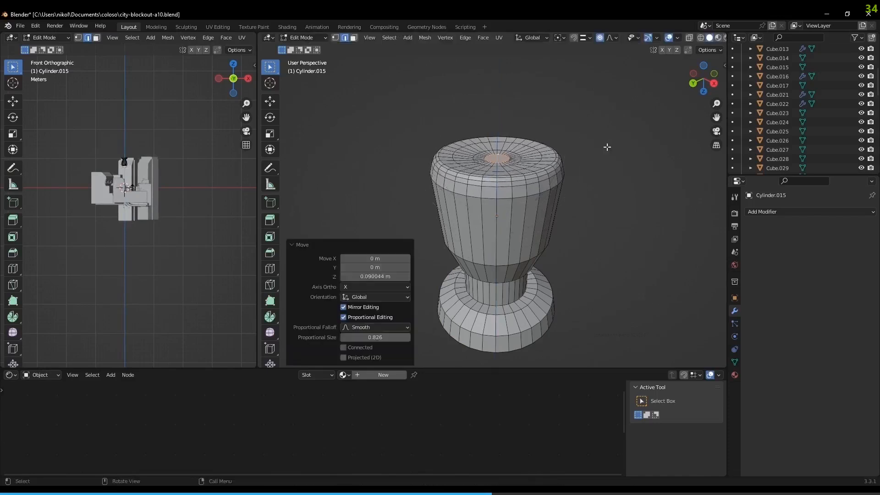
pyautogui.press('Tab')
pyautogui.press('Tab')
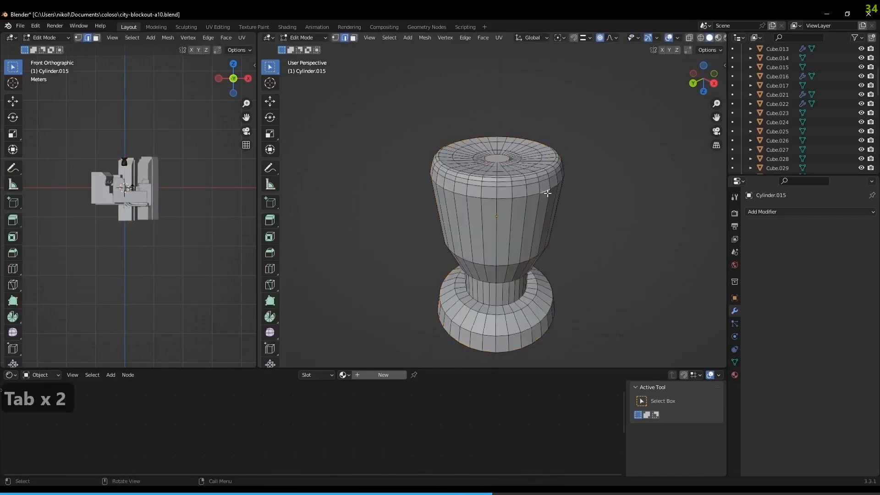
# Bevel the body's edge loop just beyond the rounded cap rim with two segments
pyautogui.hotkey('ctrl', 'b')
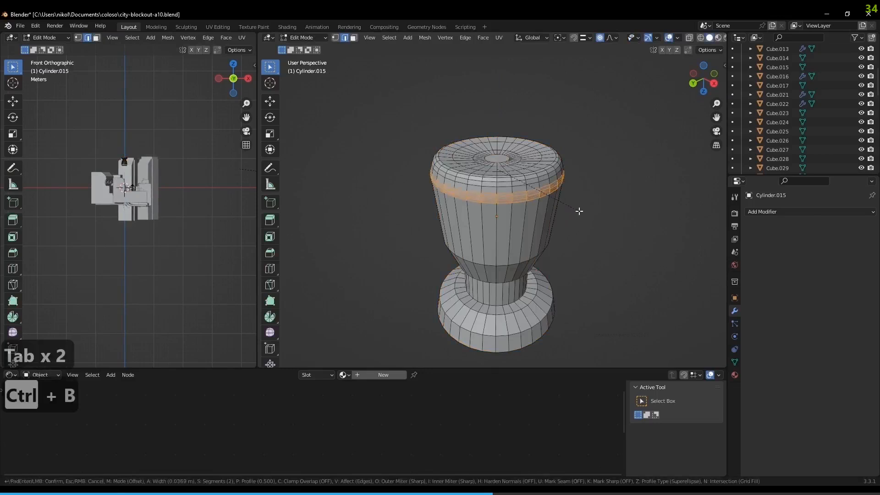
pyautogui.click(577, 211)
pyautogui.press('Tab')
pyautogui.press('Tab')
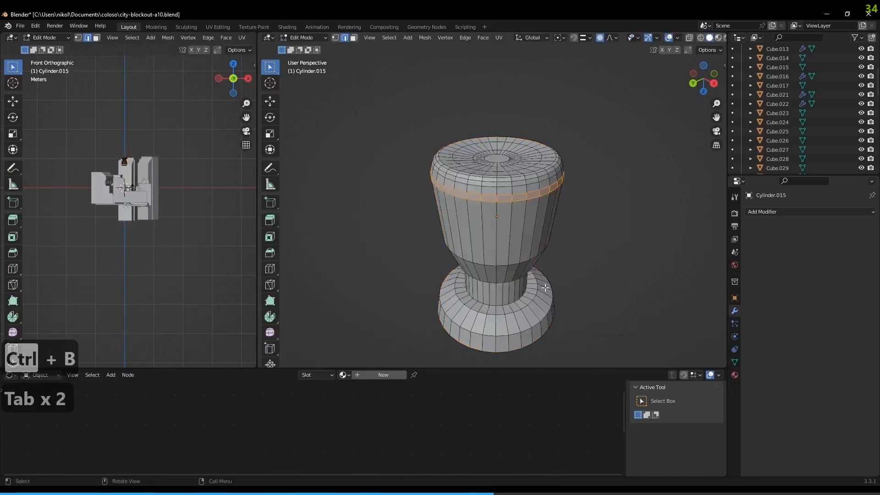
# Bevel the inner edge loop on the flange's sloped face around the neck
pyautogui.keyDown('alt'); pyautogui.click(536, 298); pyautogui.keyUp('alt')
pyautogui.hotkey('ctrl', 'b')
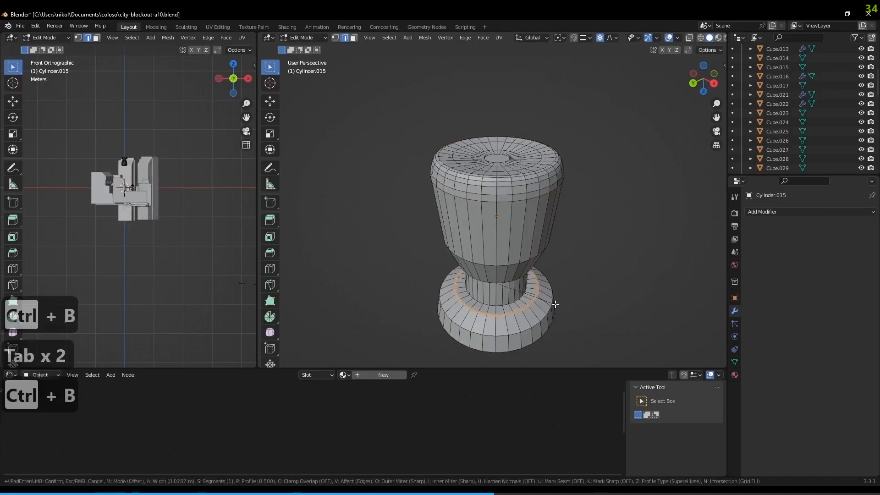
pyautogui.click(557, 305)
pyautogui.press('Tab')
pyautogui.press('Tab')
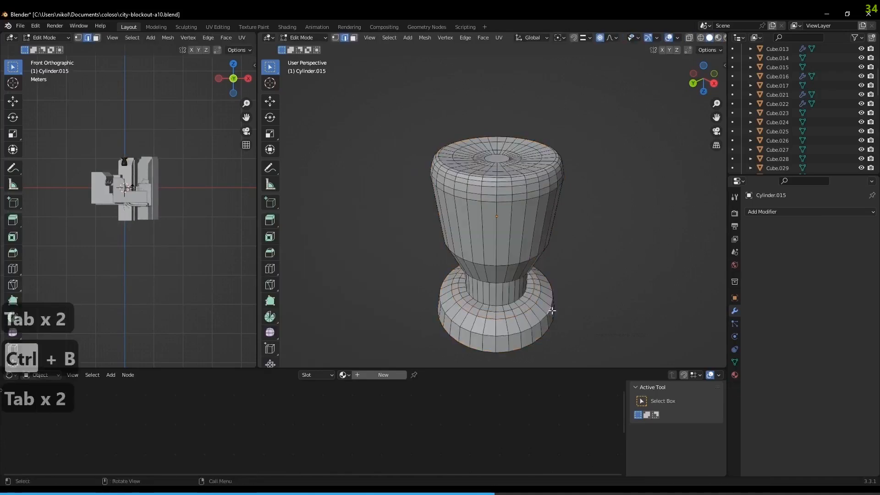
# Bevel the flange's outer edge loop with three segments
pyautogui.hotkey('ctrl', 'b')
pyautogui.rightClick(565, 318)
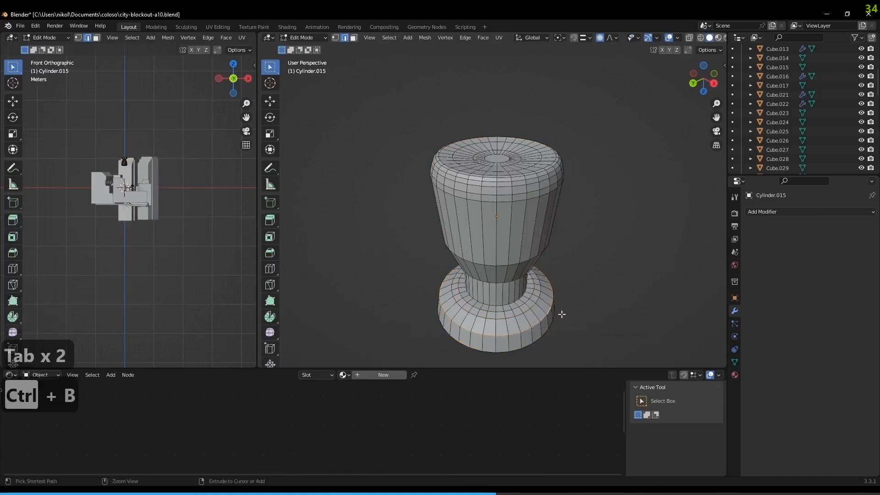
pyautogui.hotkey('ctrl', 'v')
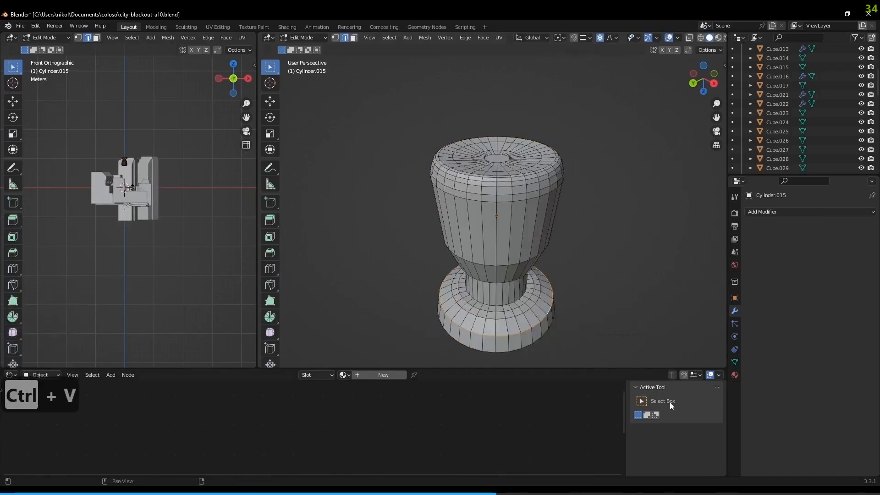
pyautogui.hotkey('ctrl', 'b')
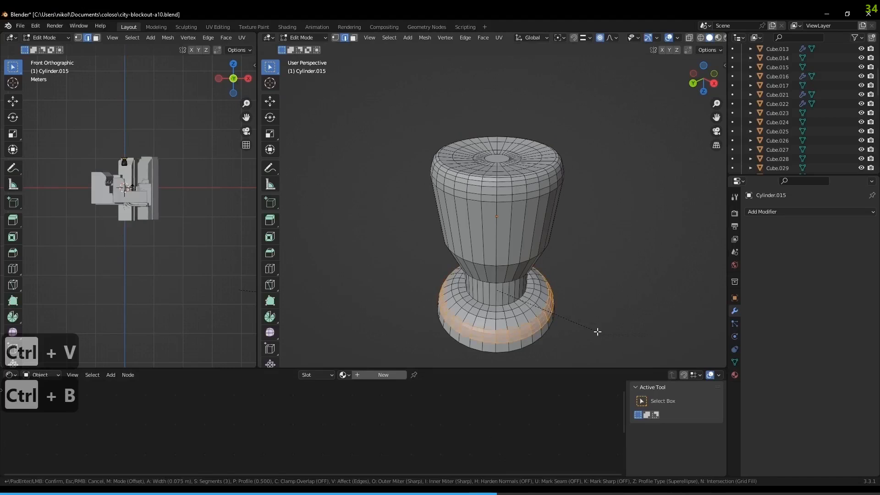
pyautogui.click(594, 329)
pyautogui.press('Tab')
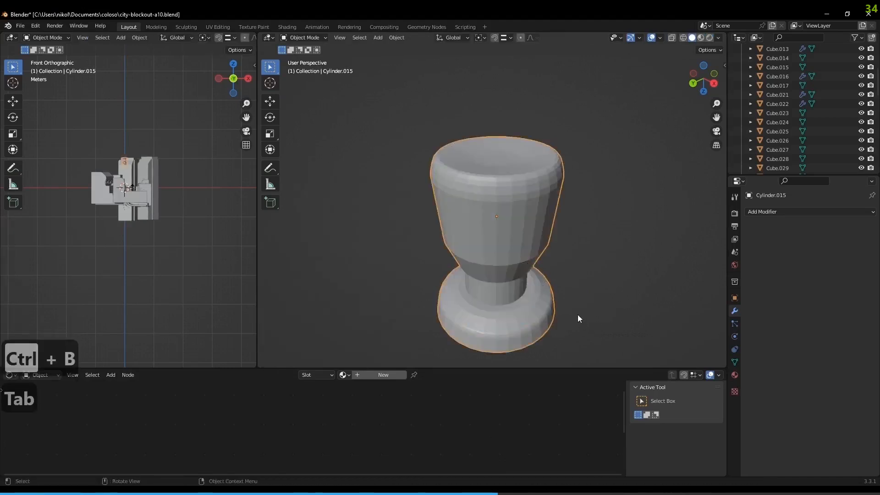
pyautogui.press('Tab')
# Bevel the edge loop where the body meets the neck about 0.012 m with three segments, and bevel the body's shoulder loop
pyautogui.moveTo(577, 318); pyautogui.dragTo(544, 265, button='middle')
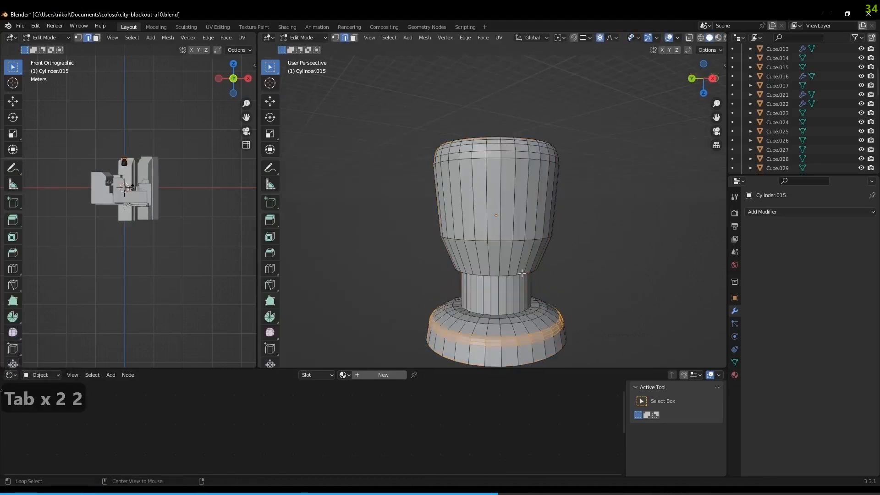
pyautogui.keyDown('alt'); pyautogui.click(521, 275); pyautogui.keyUp('alt')
pyautogui.hotkey('alt', 'shift')
pyautogui.hotkey('ctrl', 'b')
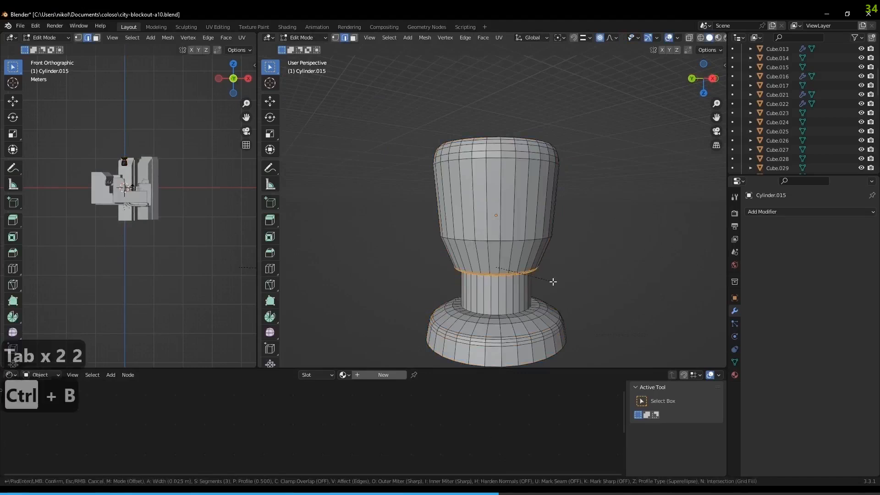
pyautogui.click(551, 281)
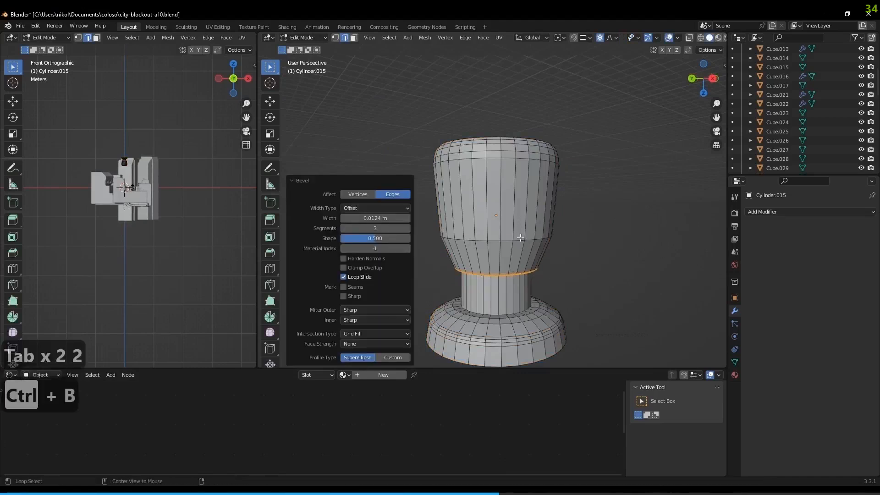
pyautogui.keyDown('alt'); pyautogui.click(521, 238); pyautogui.keyUp('alt')
pyautogui.hotkey('ctrl', 'b')
pyautogui.click(552, 254)
# Shade the cylinder smooth and add an Edge Split modifier to it
pyautogui.press('Tab')
pyautogui.moveTo(579, 208); pyautogui.dragTo(588, 223, button='middle')
pyautogui.scroll(-3, 588, 223)
pyautogui.rightClick(495, 193)
pyautogui.moveTo(494, 192)
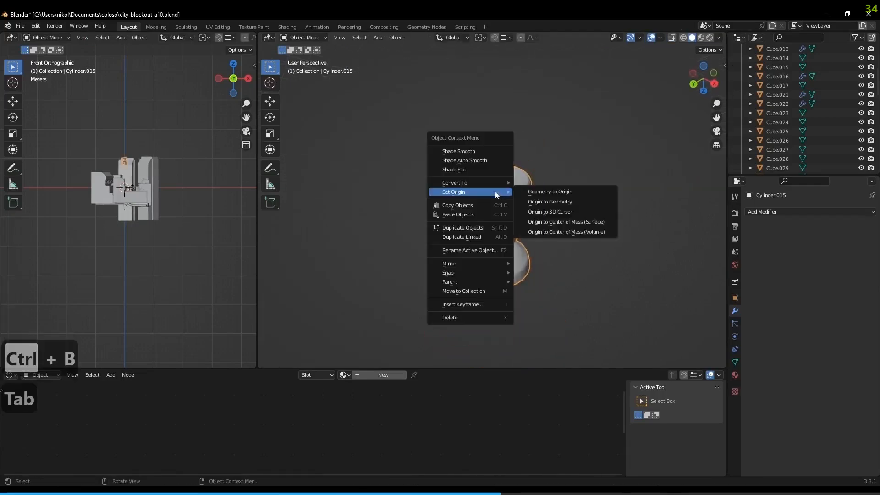
pyautogui.click(471, 153)
pyautogui.click(759, 212)
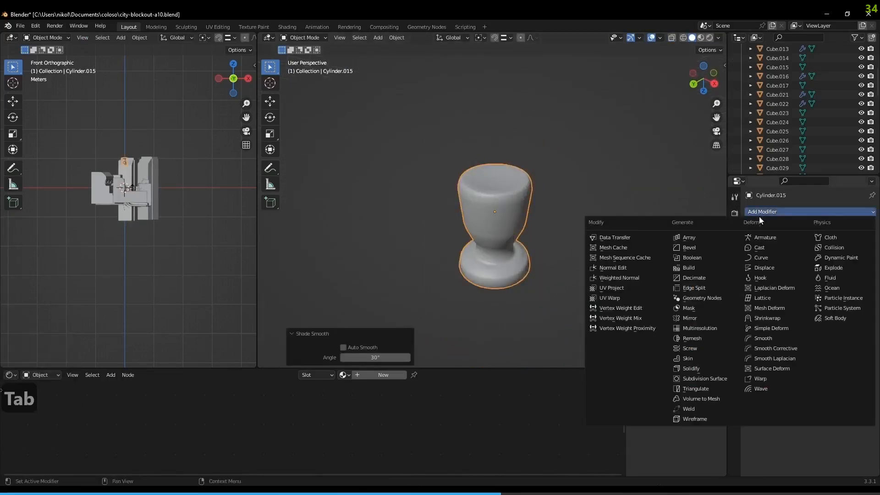
pyautogui.click(716, 284)
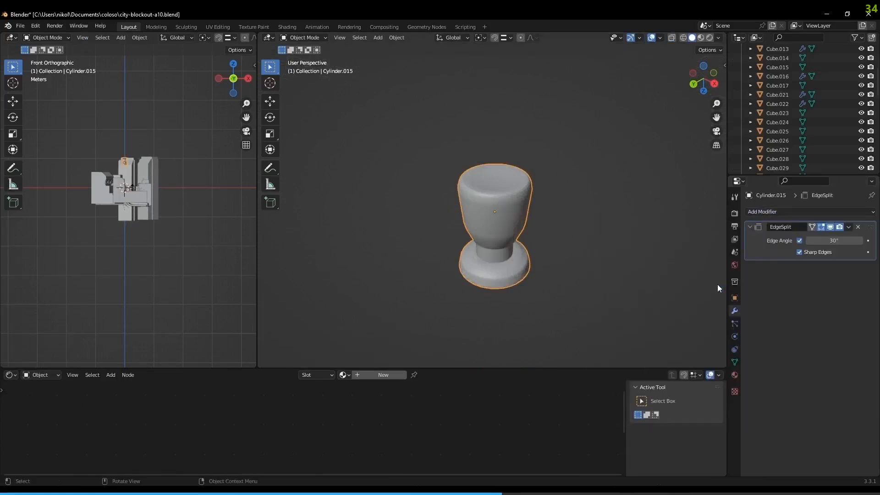
# Widen the body's beveled shoulder loop by a scale of 1.083 with a proportional size of 0.513
pyautogui.moveTo(637, 254); pyautogui.dragTo(576, 221, button='middle')
pyautogui.press('Tab')
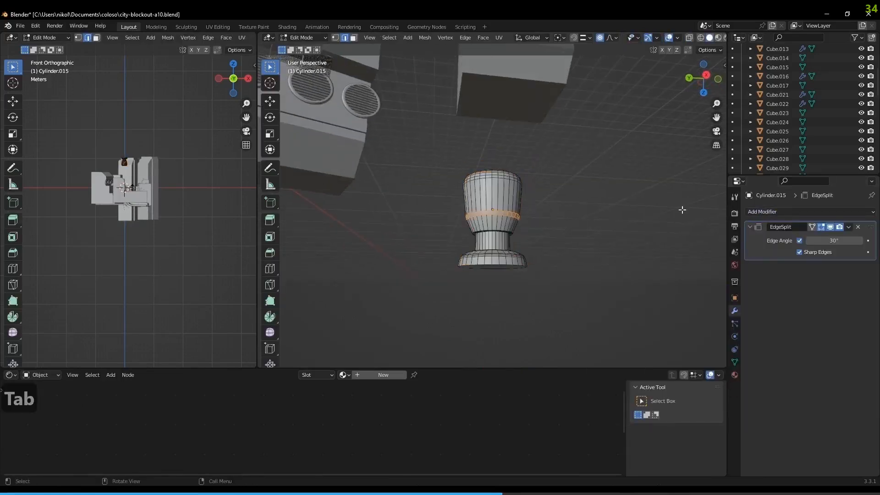
pyautogui.press('KP_3')
pyautogui.press('z')
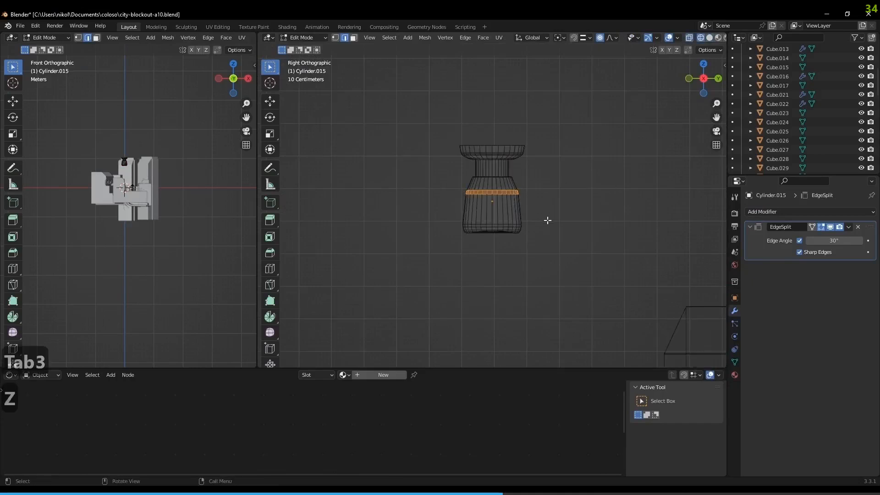
pyautogui.press('s')
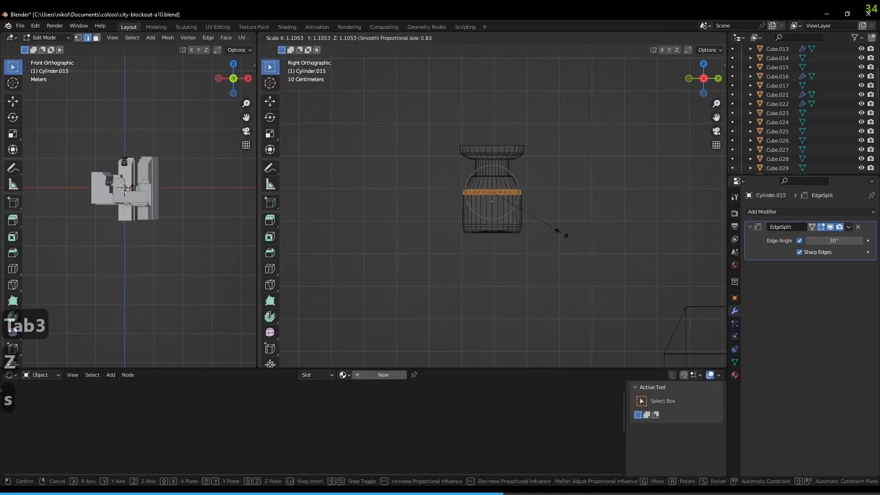
pyautogui.click(560, 232)
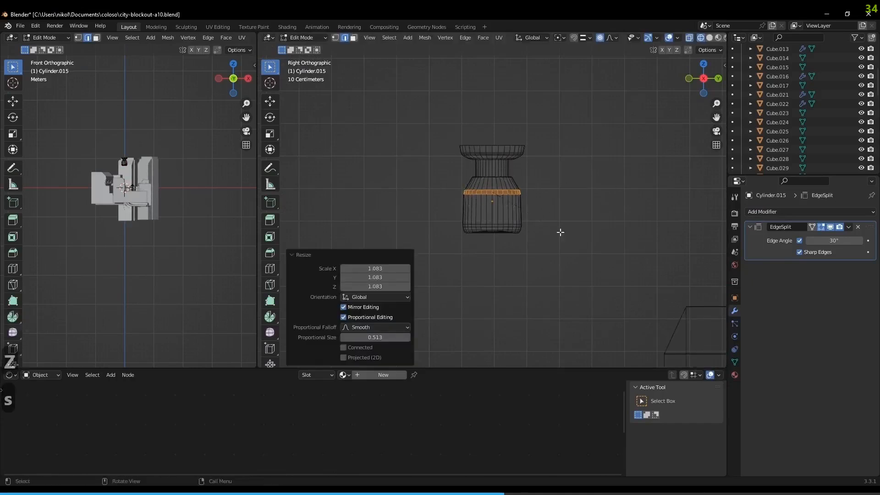
# Scale the body's lower rim band, including its hidden side, by 1.037 and move it down about 0.11 m
pyautogui.press('z')
pyautogui.moveTo(402, 213); pyautogui.dragTo(537, 248)
pyautogui.press('z')
pyautogui.press('z')
pyautogui.press('z')
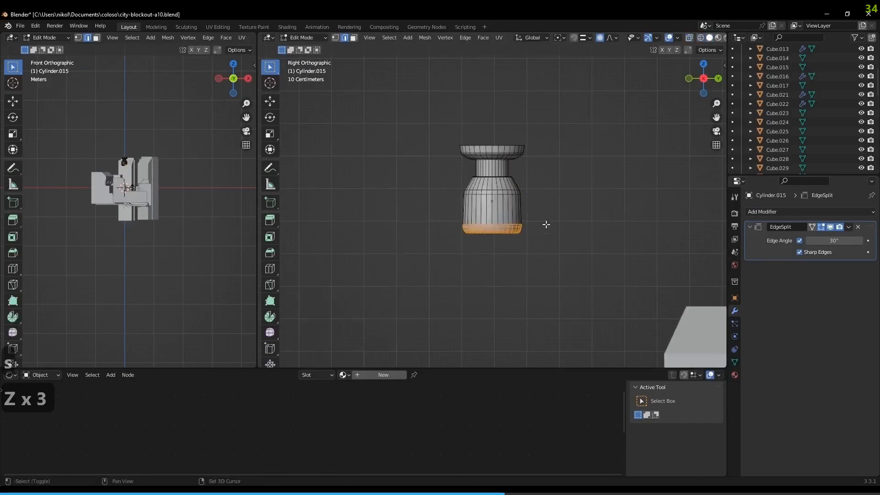
pyautogui.moveTo(546, 216); pyautogui.dragTo(435, 248)
pyautogui.press('z')
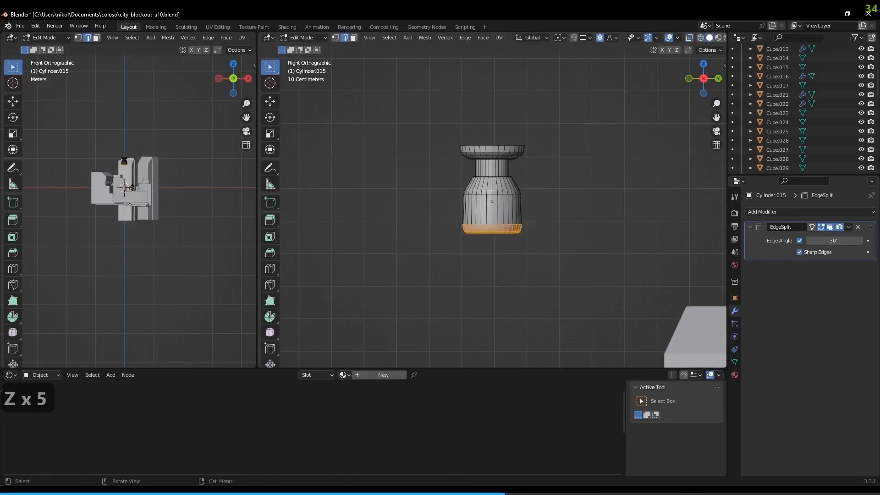
pyautogui.press('s')
pyautogui.click(529, 269)
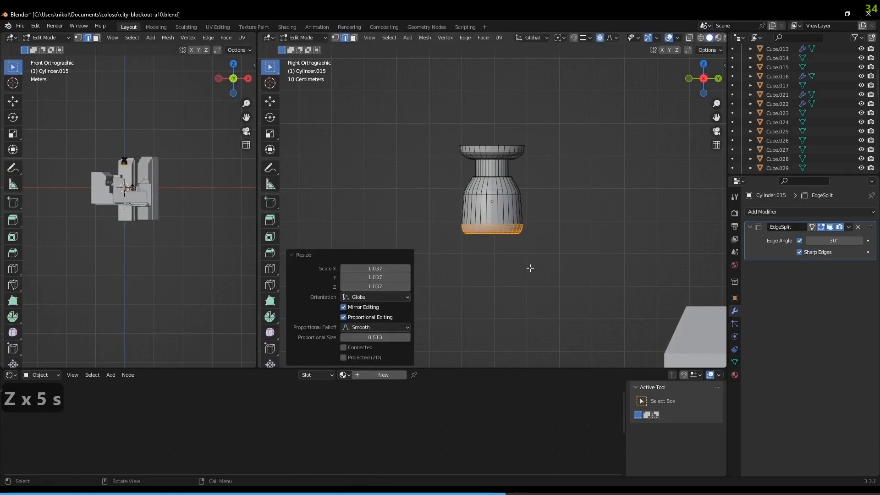
pyautogui.press('g')
pyautogui.click(530, 271)
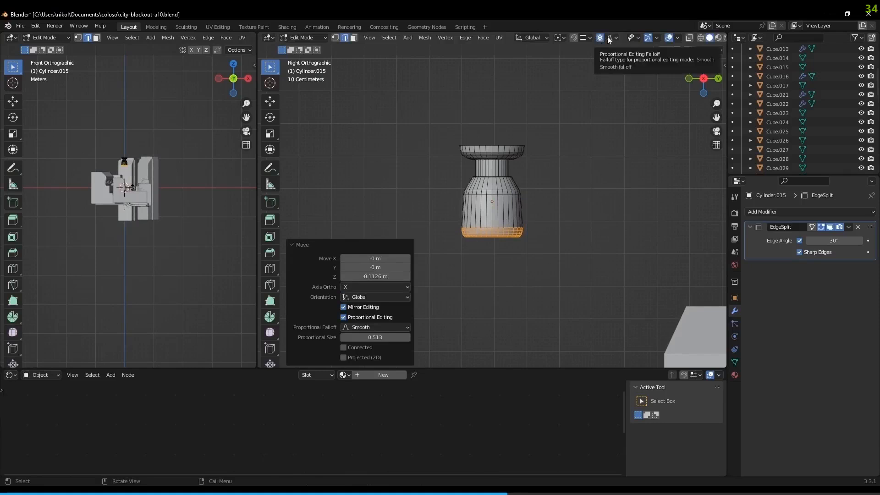
# Narrow the neck's face loop to 0.842 in X and Y with a proportional size of 0.135
pyautogui.scroll(2, 543, 308)
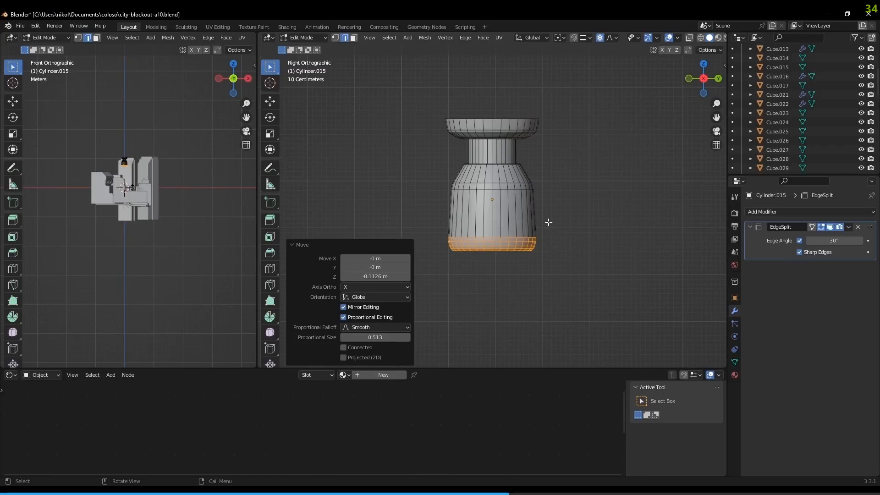
pyautogui.press('3')
pyautogui.keyDown('alt'); pyautogui.click(505, 154); pyautogui.keyUp('alt')
pyautogui.press('s')
pyautogui.hotkey('shift', 'z')
pyautogui.scroll(10, 558, 206)
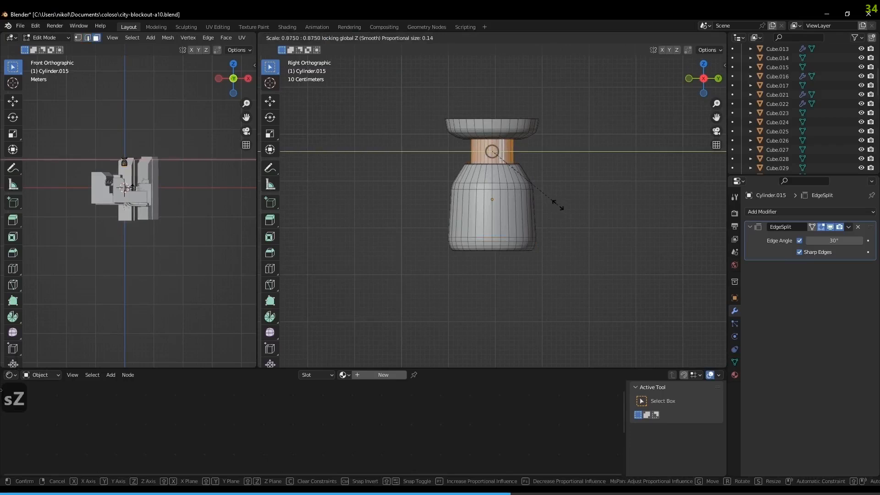
pyautogui.click(555, 202)
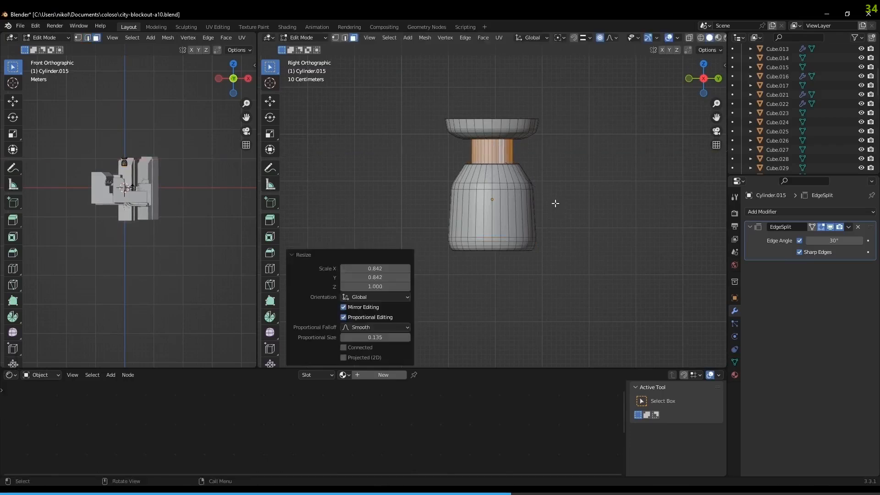
pyautogui.press('z')
pyautogui.moveTo(565, 156); pyautogui.dragTo(408, 277)
pyautogui.press('z')
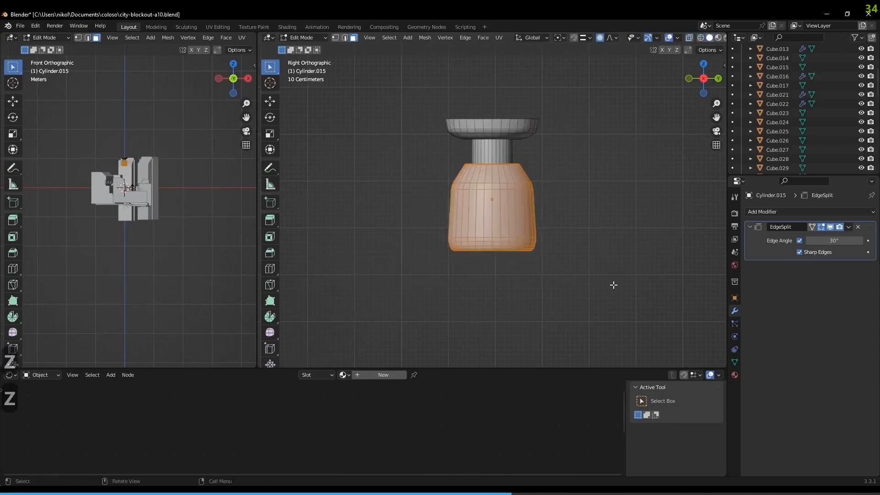
pyautogui.press('s')
pyautogui.press('z')
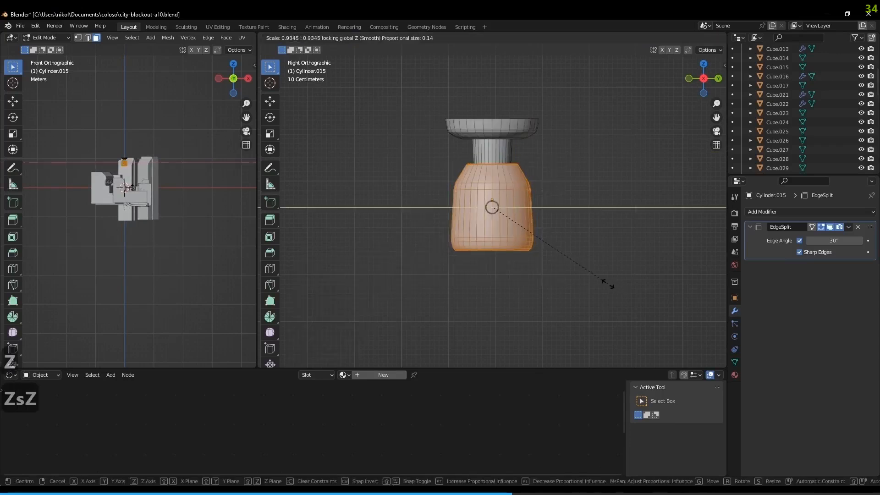
pyautogui.rightClick(608, 285)
# Scale the ring of faces around the neck's base in X and Y only, and return to Object Mode
pyautogui.moveTo(535, 157); pyautogui.dragTo(541, 177, button='middle')
pyautogui.press('3')
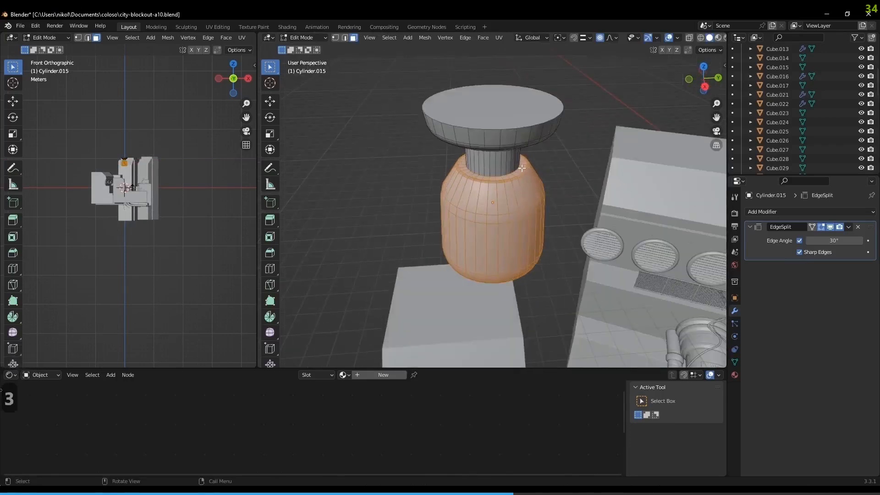
pyautogui.press('s')
pyautogui.hotkey('shift', 'z')
pyautogui.click(578, 247)
pyautogui.press('Tab')
pyautogui.scroll(-6, 576, 182)
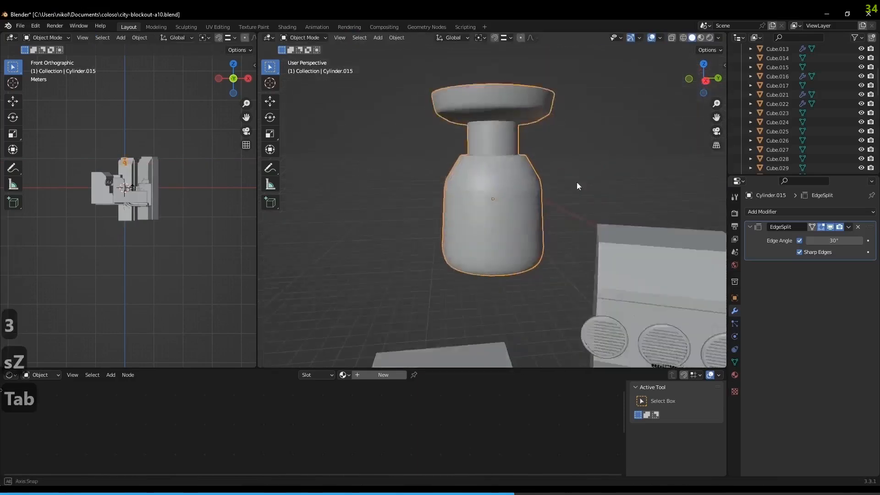
# Add a mesh cylinder and move it up along Z until it sits above the stepped fixture
pyautogui.moveTo(535, 193); pyautogui.dragTo(579, 215, button='middle')
pyautogui.hotkey('shift', 'a')
pyautogui.moveTo(565, 187)
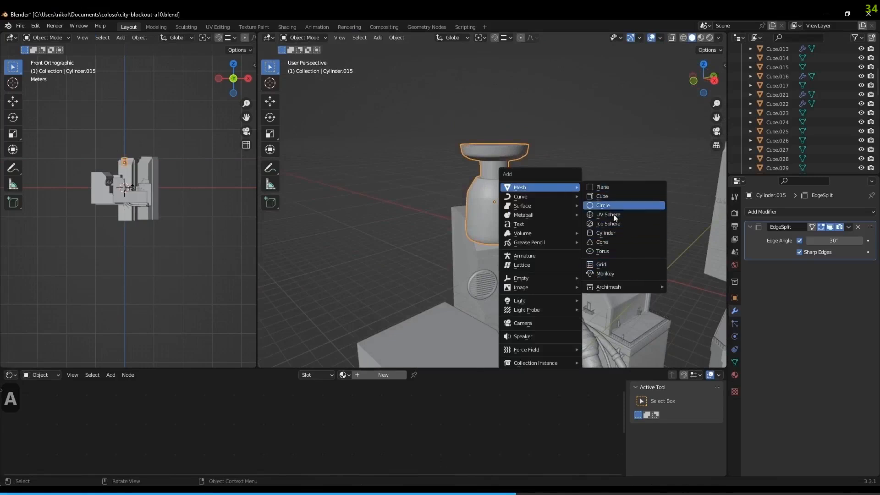
pyautogui.click(614, 234)
pyautogui.scroll(-2, 570, 214)
pyautogui.press('g')
pyautogui.press('z')
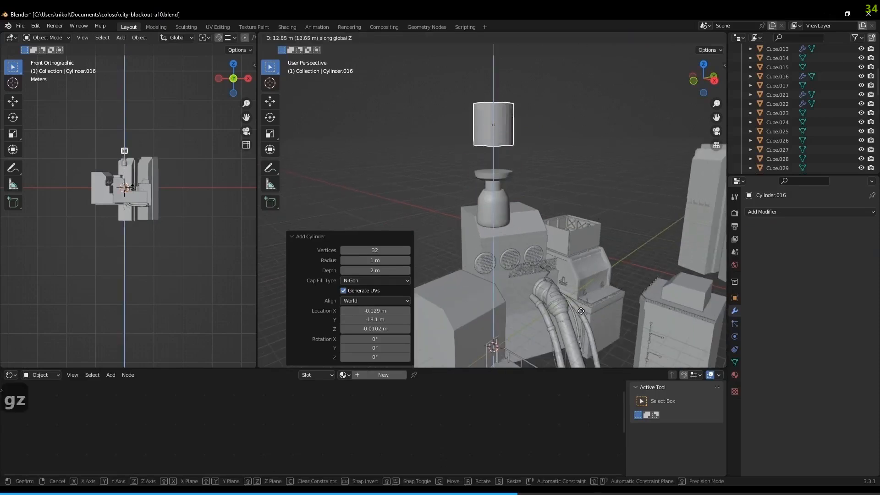
pyautogui.click(511, 184)
# Edit the new cylinder in wireframe side view and raise its bottom face about 1 m along Z
pyautogui.press('Tab')
pyautogui.press('z')
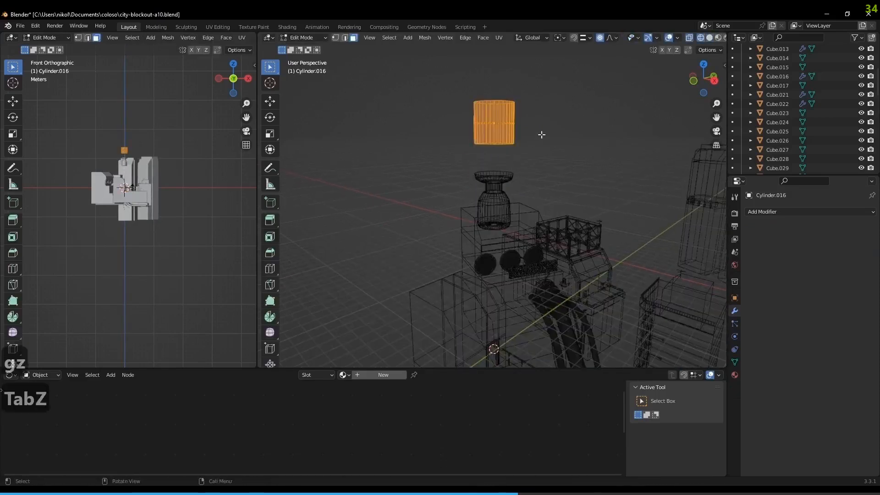
pyautogui.press('KP_3')
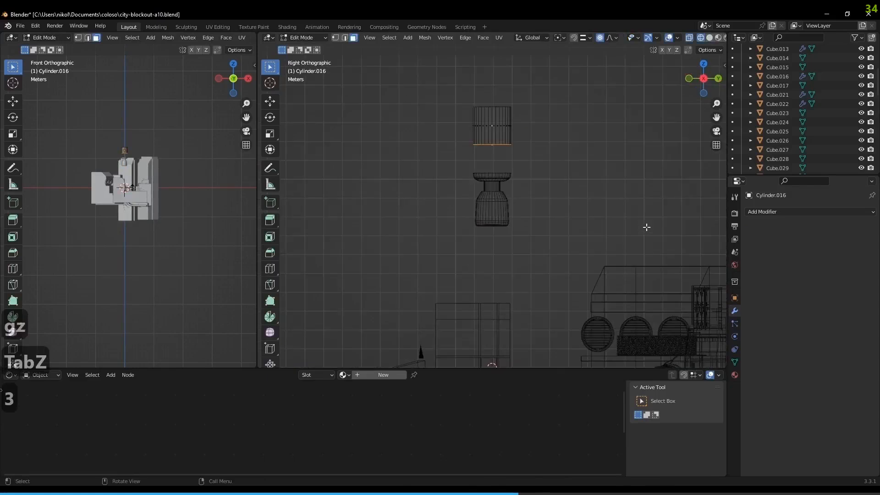
pyautogui.press('g')
pyautogui.press('z')
pyautogui.click(639, 208)
# Taper the cylinder by scaling its bottom face to 0.693, and raise that face about 0.29 m along Z
pyautogui.press('s')
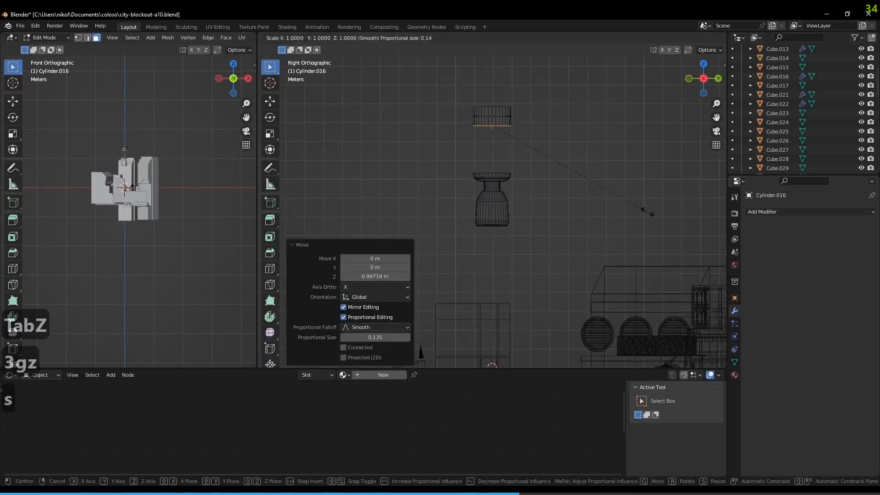
pyautogui.click(590, 200)
pyautogui.press('g')
pyautogui.press('z')
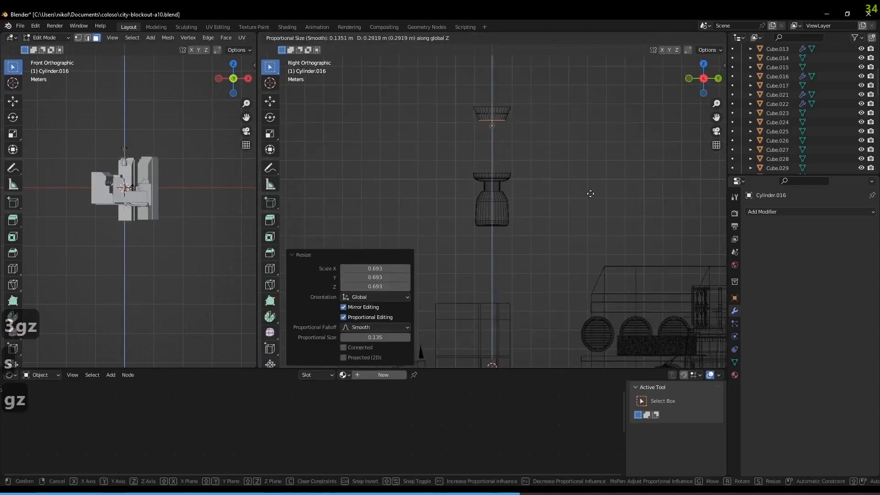
pyautogui.click(590, 194)
pyautogui.keyDown('shift'); pyautogui.moveTo(567, 178); pyautogui.dragTo(571, 225, button='middle'); pyautogui.keyUp('shift')
pyautogui.scroll(1, 562, 214)
pyautogui.press('Tab')
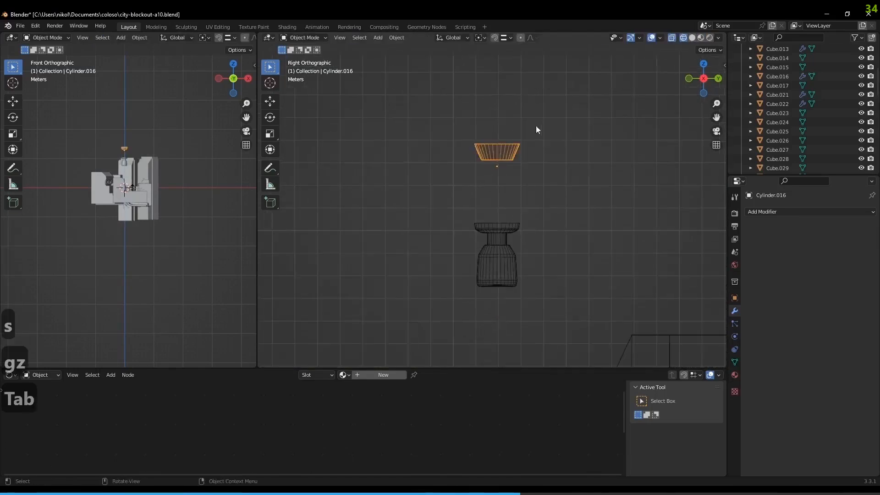
# Extrude the top cap of the tapered cylinder upward by about 0.12 m
pyautogui.press('Tab')
pyautogui.press('2')
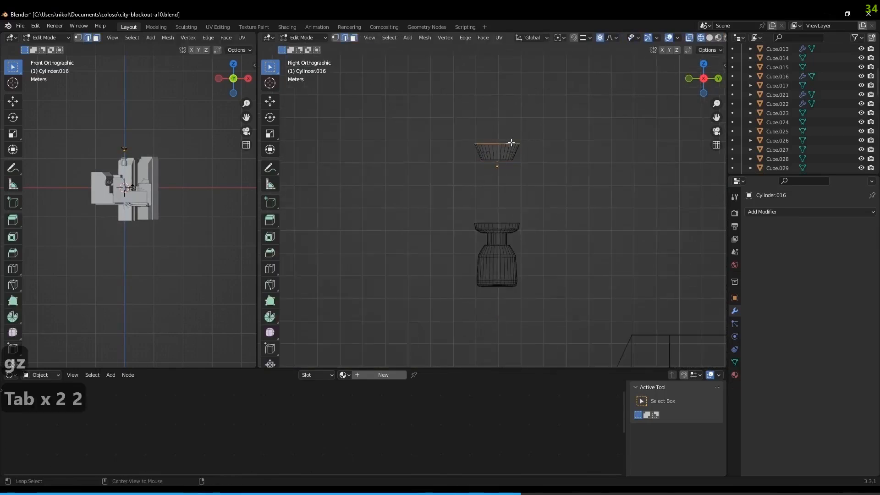
pyautogui.press('e')
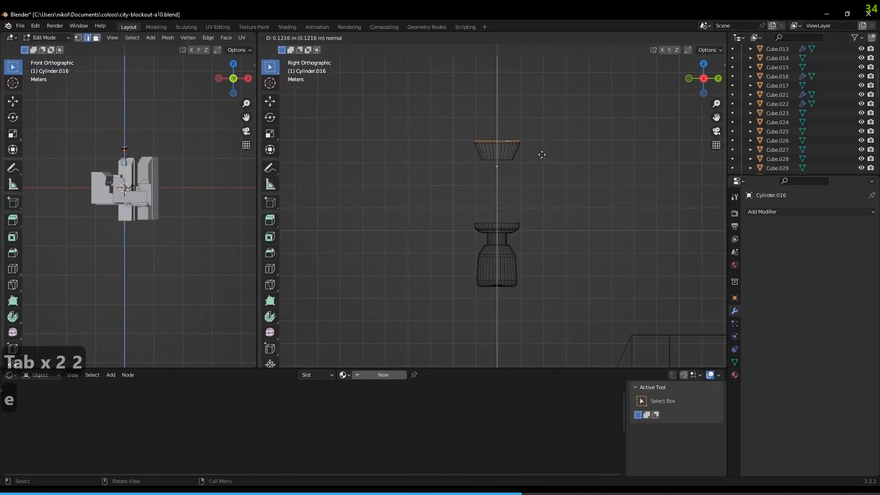
pyautogui.click(541, 154)
# Inset the bowl's bottom face by about 0.15 m and bevel the inset edge loop with a width of about 0.016 m
pyautogui.moveTo(527, 188); pyautogui.dragTo(581, 194, button='middle')
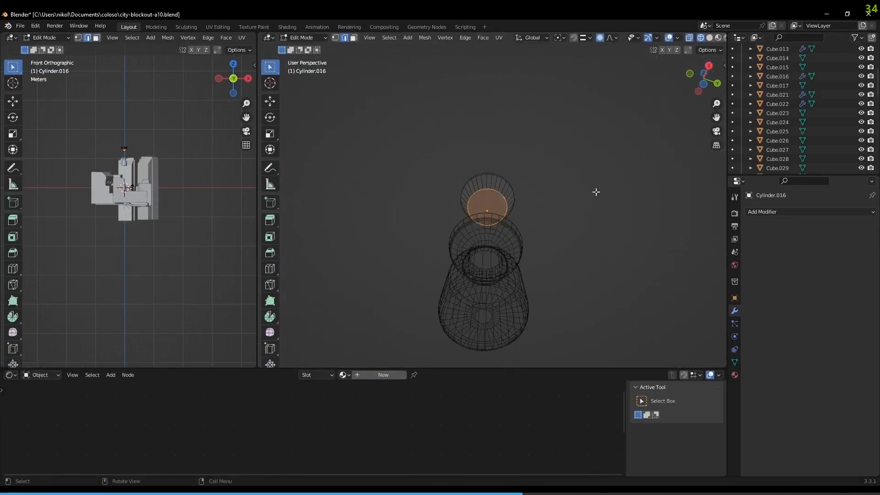
pyautogui.press('KP_Decimal')
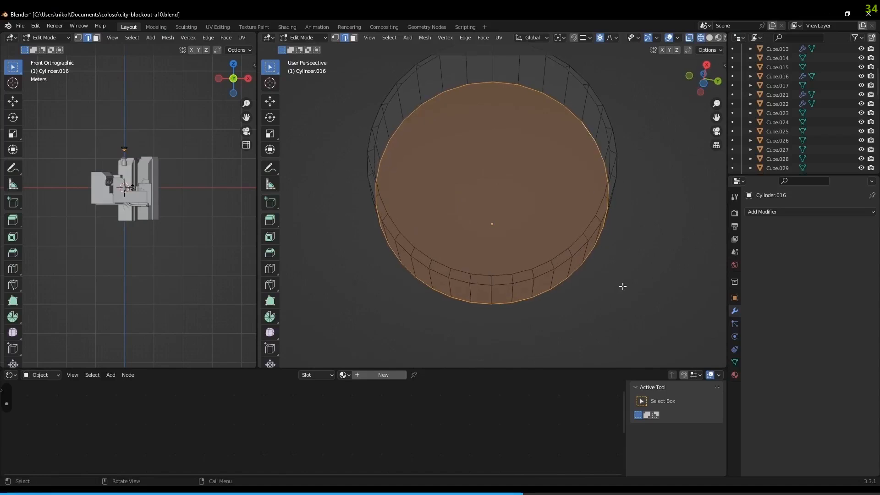
pyautogui.press('i')
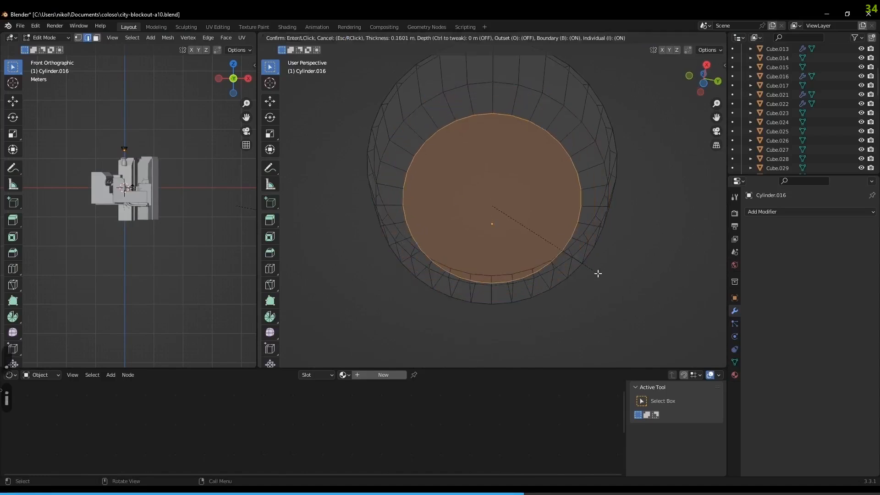
pyautogui.click(598, 272)
pyautogui.moveTo(598, 272); pyautogui.dragTo(602, 263, button='middle')
pyautogui.hotkey('ctrl', 'b')
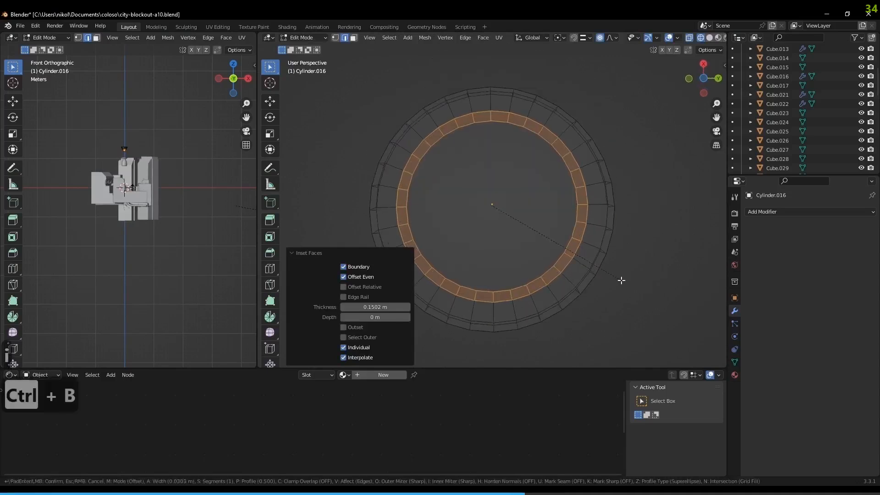
pyautogui.click(619, 279)
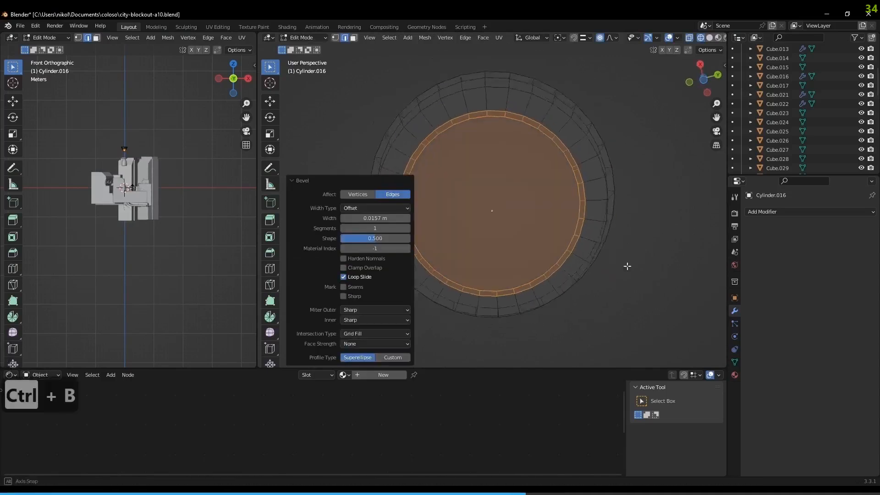
# Extrude the thin ring of faces on the bowl's underside inward to cut a shallow circular groove
pyautogui.moveTo(626, 266); pyautogui.dragTo(651, 270, button='middle')
pyautogui.press('3')
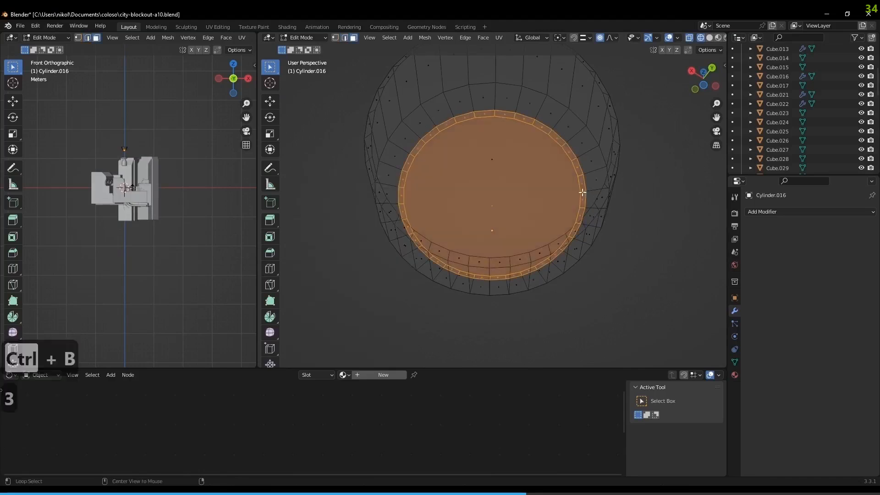
pyautogui.keyDown('alt'); pyautogui.click(582, 193); pyautogui.keyUp('alt')
pyautogui.moveTo(585, 197); pyautogui.dragTo(593, 206, button='middle')
pyautogui.press('z')
pyautogui.moveTo(678, 226); pyautogui.dragTo(647, 271, button='middle')
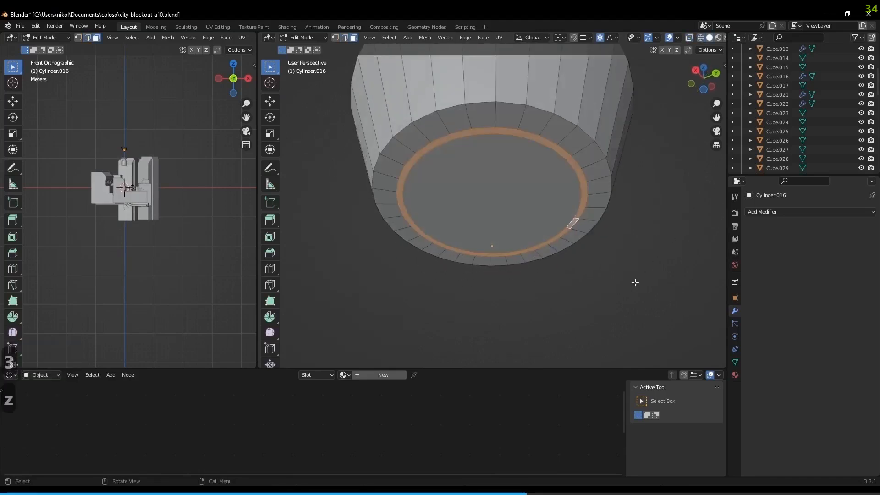
pyautogui.press('e')
pyautogui.click(632, 273)
pyautogui.press('Tab')
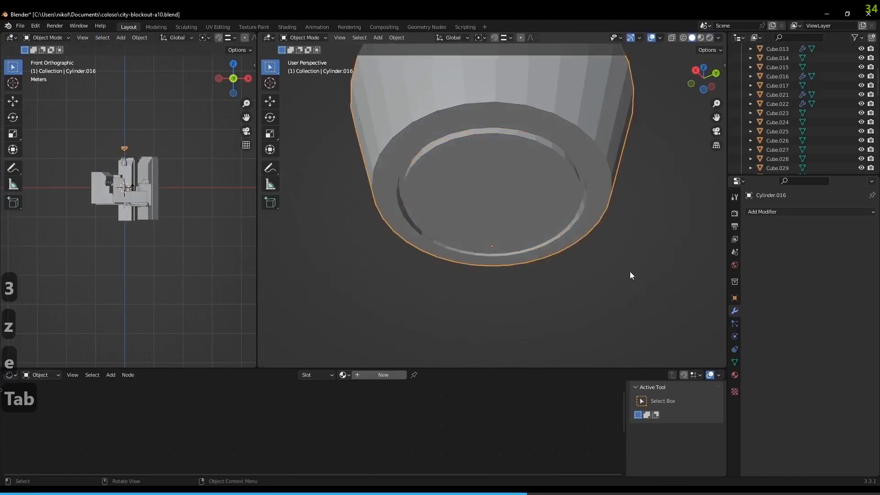
# Bevel the outer edge loop of the bowl's underside with multiple segments, about 0.039 m wide, and return to Object Mode
pyautogui.press('Tab')
pyautogui.keyDown('alt'); pyautogui.click(596, 148); pyautogui.keyUp('alt')
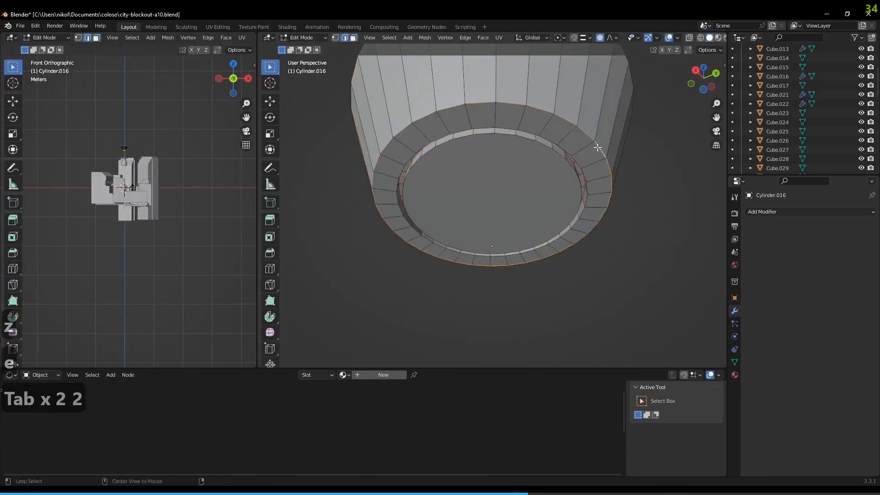
pyautogui.hotkey('ctrl', 'b')
pyautogui.scroll(1, 661, 304)
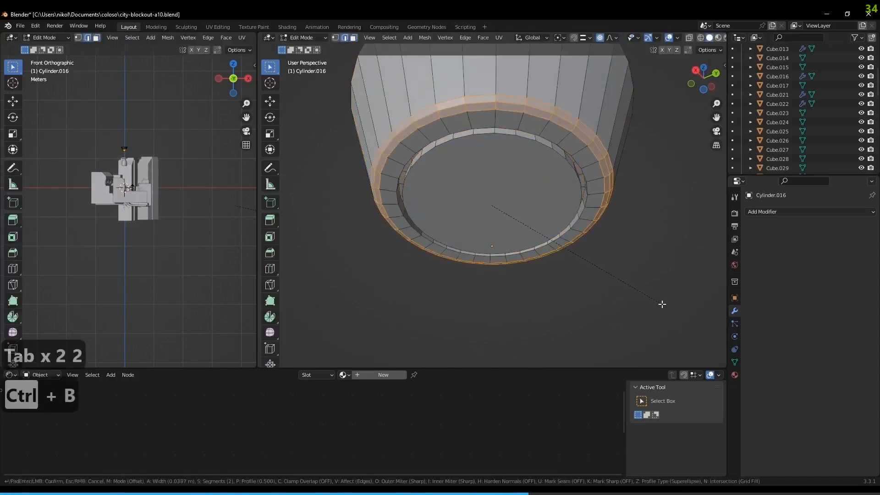
pyautogui.scroll(1, 661, 304)
pyautogui.click(661, 303)
pyautogui.scroll(-3, 647, 300)
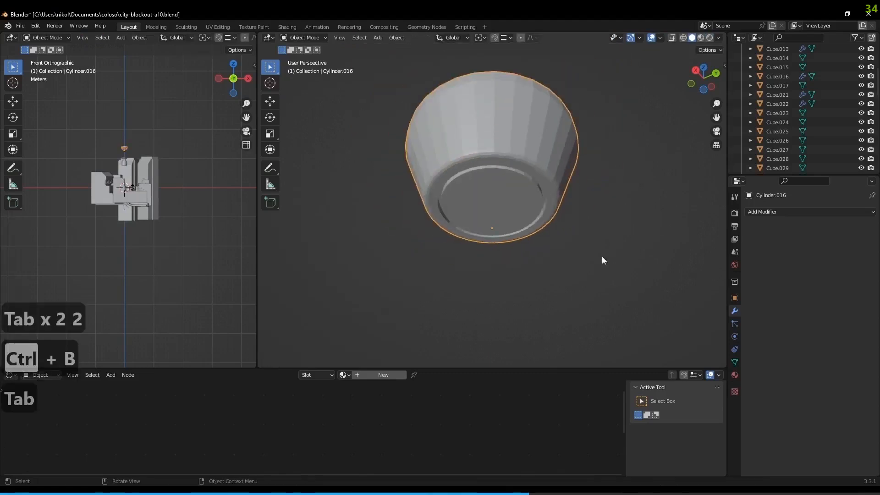
pyautogui.press('Tab')
pyautogui.click(489, 84)
pyautogui.keyDown('alt'); pyautogui.click(489, 85); pyautogui.keyUp('alt')
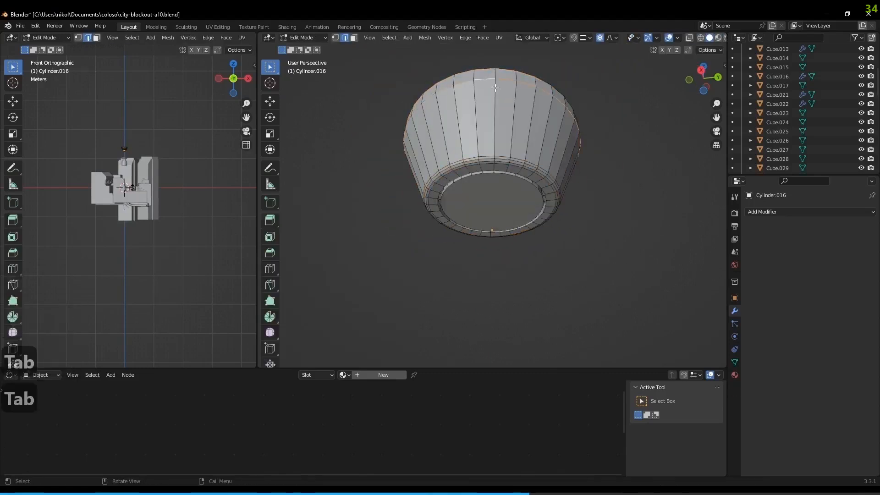
pyautogui.press('Tab')
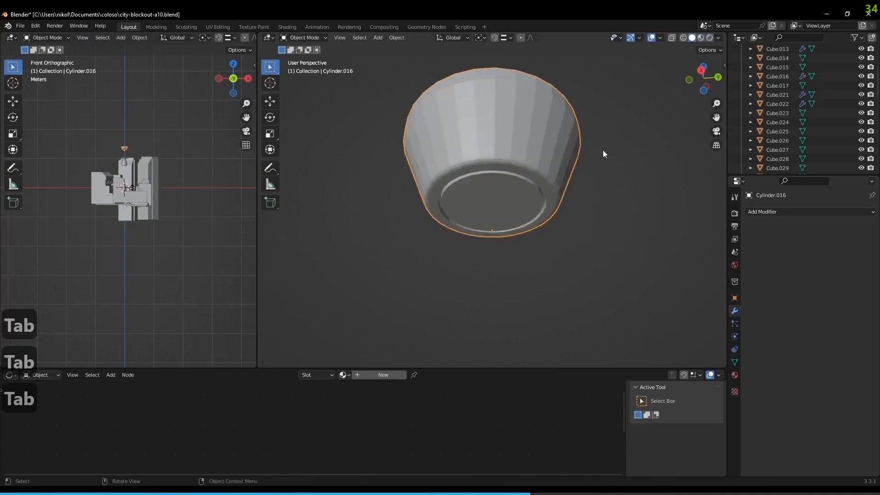
# Shade the bowl smooth and add an Edge Split modifier to it
pyautogui.rightClick(551, 143)
pyautogui.click(527, 142)
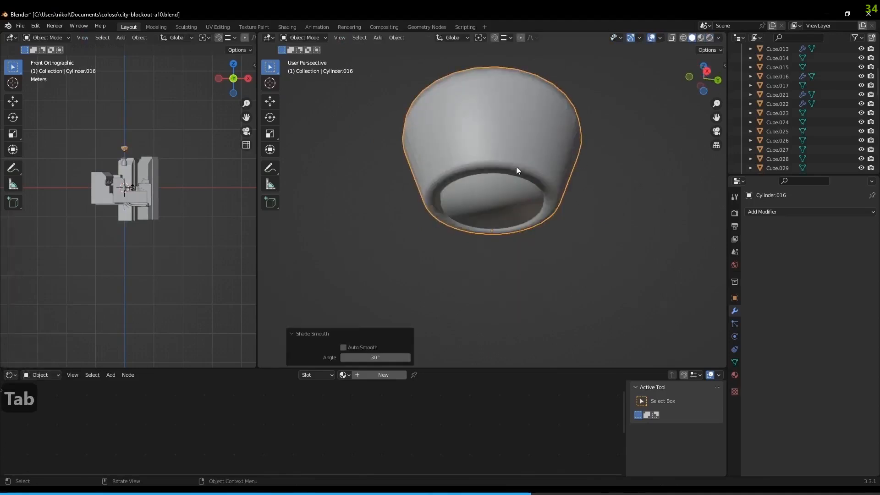
pyautogui.click(768, 212)
pyautogui.click(683, 287)
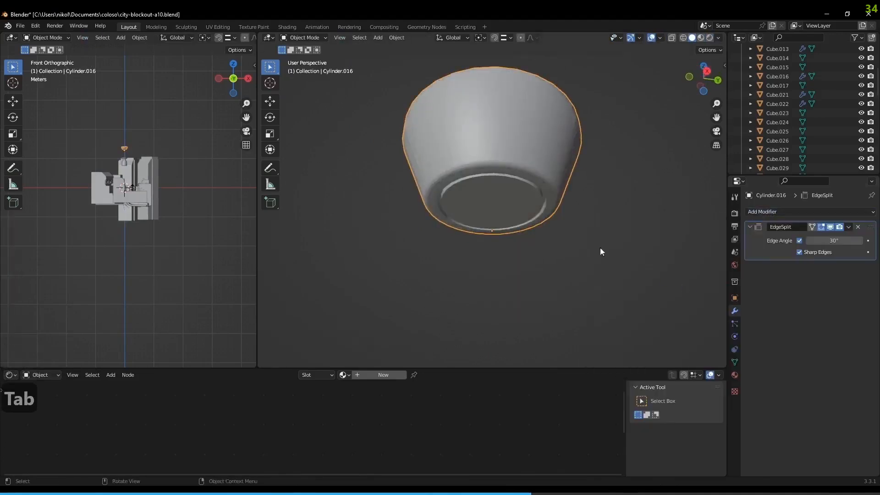
# Move the stepped fixture beside the bowl, about 3.63 m in X and 3.65 m in Z, and snap its height to the bowl's top
pyautogui.scroll(-3, 536, 254)
pyautogui.scroll(-4, 537, 258)
pyautogui.moveTo(525, 257); pyautogui.dragTo(554, 235, button='middle')
pyautogui.press('1')
pyautogui.click(490, 334)
pyautogui.press('g')
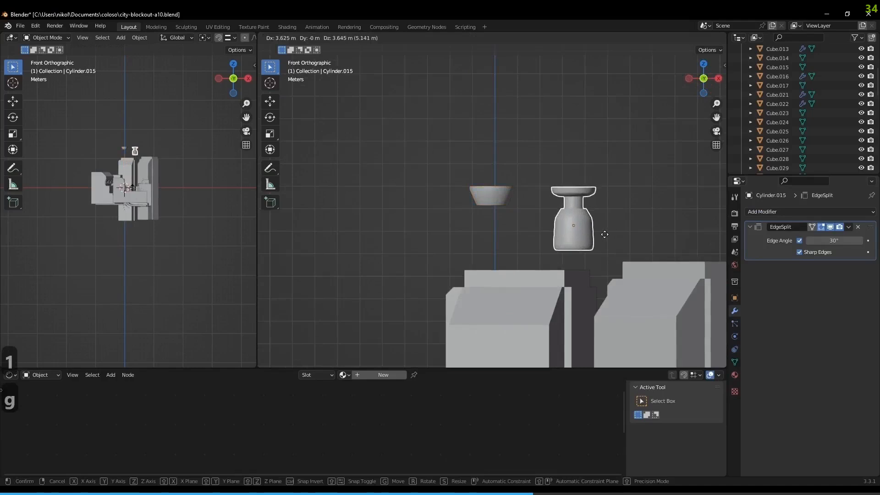
pyautogui.click(573, 257)
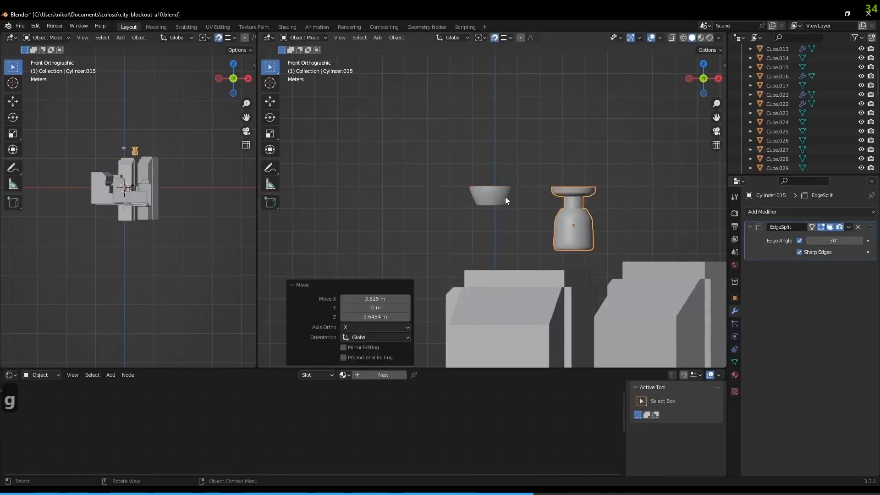
pyautogui.press('g')
pyautogui.press('z')
pyautogui.click(497, 184)
pyautogui.moveTo(617, 203); pyautogui.dragTo(603, 158, button='middle')
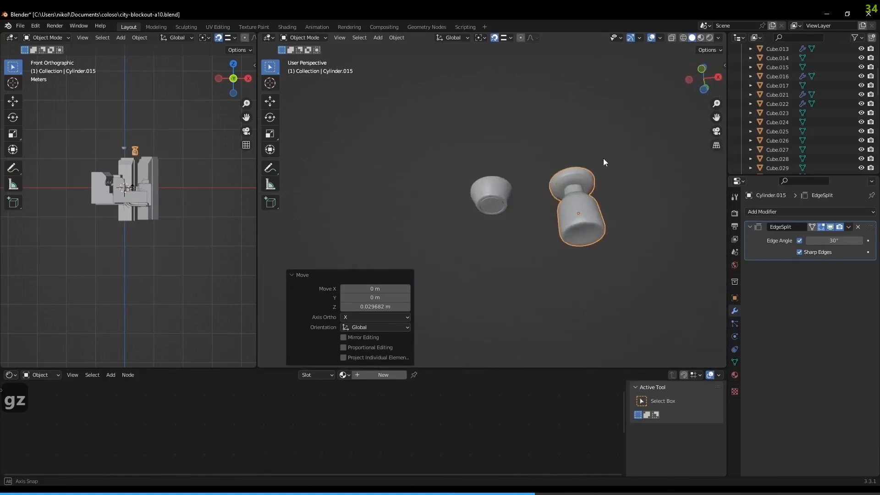
# Move the bowl about 0.4 m along X toward the stepped fixture and join both into one object
pyautogui.click(492, 204)
pyautogui.scroll(5, 669, 195)
pyautogui.scroll(-5, 632, 197)
pyautogui.press('KP_1')
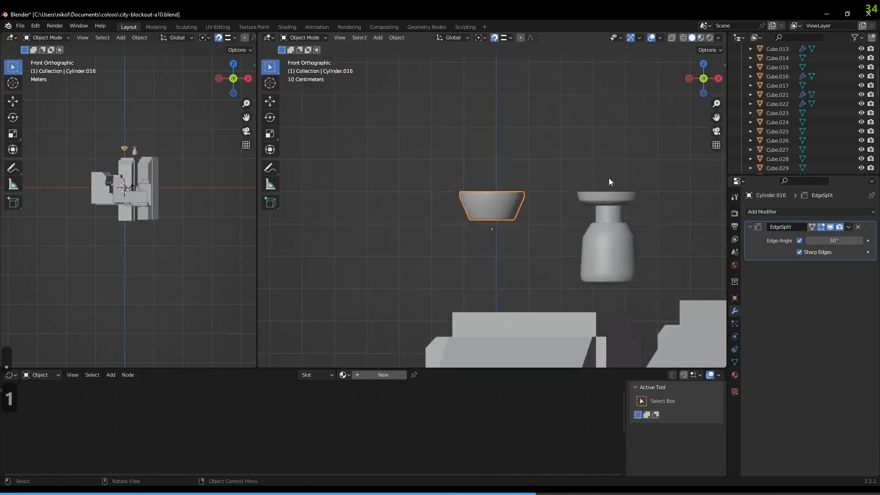
pyautogui.press('g')
pyautogui.press('x')
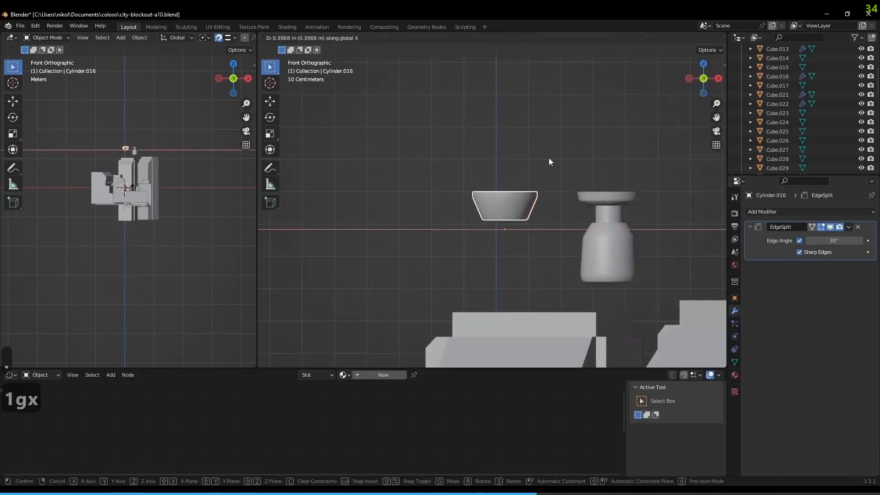
pyautogui.click(548, 157)
pyautogui.keyDown('shift'); pyautogui.click(612, 219); pyautogui.keyUp('shift')
pyautogui.hotkey('ctrl', 'j')
# Rotate the joined fixtures 90° about Y and 180° about Z
pyautogui.moveTo(543, 238); pyautogui.dragTo(597, 172, button='middle')
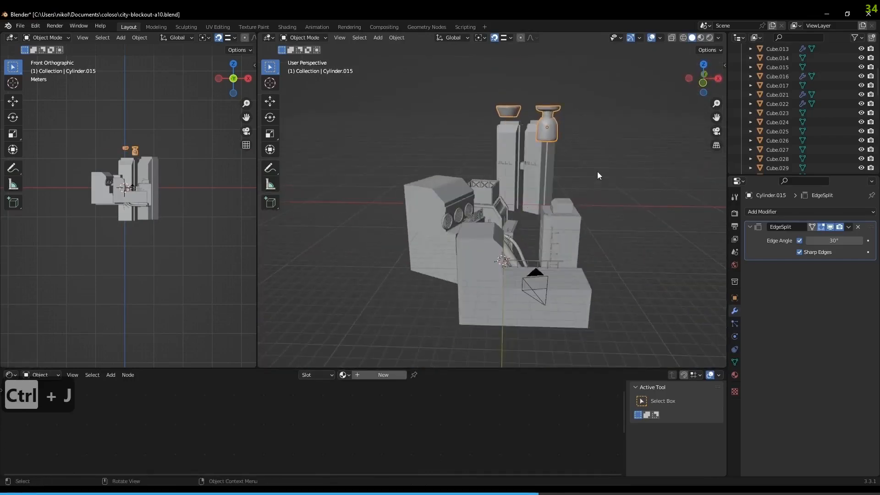
pyautogui.write('ry90')
pyautogui.press('Return')
pyautogui.write('r')
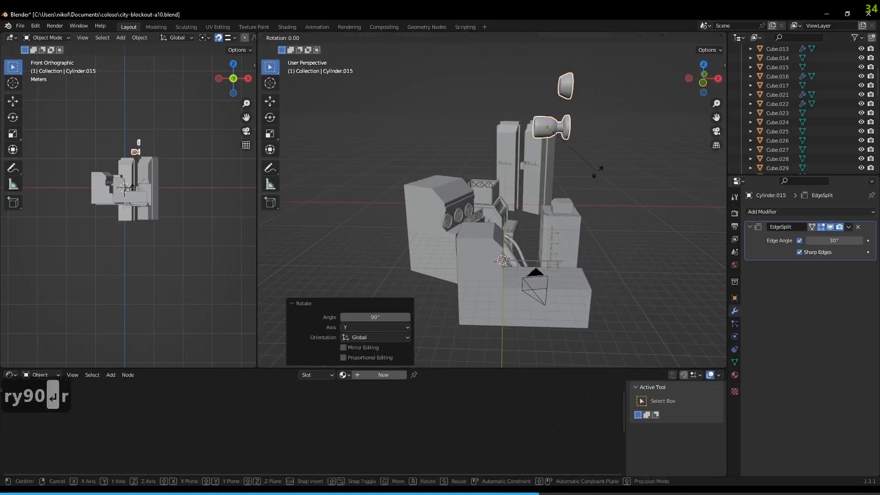
pyautogui.write('z180')
pyautogui.press('Return')
pyautogui.moveTo(586, 169); pyautogui.dragTo(535, 140, button='middle')
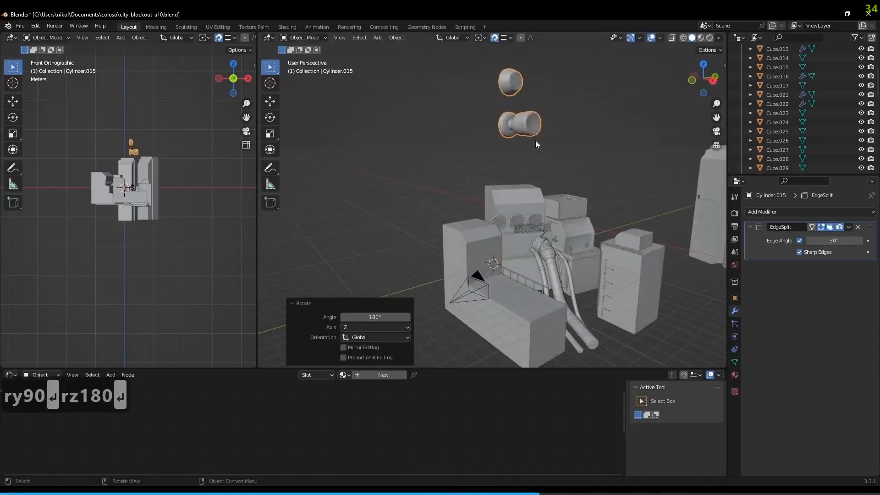
# Move the joined fixtures down along Z to the buildings and apply smooth shading
pyautogui.press('g')
pyautogui.press('z')
pyautogui.click(573, 283)
pyautogui.rightClick(574, 283)
pyautogui.click(574, 285)
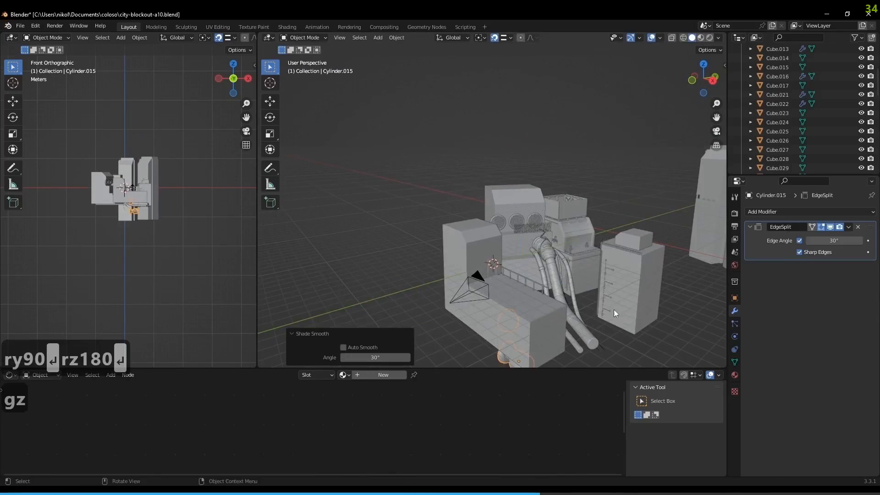
# Scale the joined fixtures down and raise them about 4.95 m along Z to the railed platform building
pyautogui.moveTo(614, 314); pyautogui.dragTo(630, 259, button='middle')
pyautogui.press('s')
pyautogui.click(540, 278)
pyautogui.press('g')
pyautogui.press('z')
pyautogui.click(548, 187)
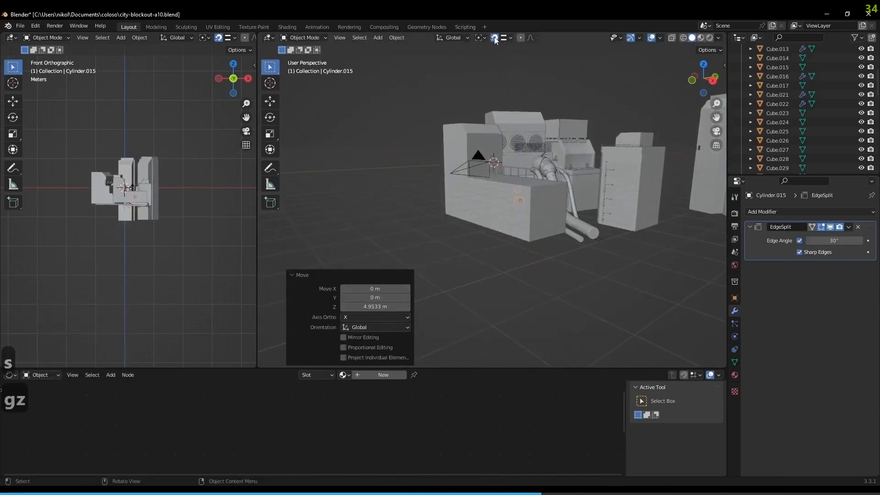
pyautogui.scroll(5, 542, 160)
pyautogui.moveTo(516, 140); pyautogui.dragTo(517, 218, button='middle')
pyautogui.scroll(3, 529, 152)
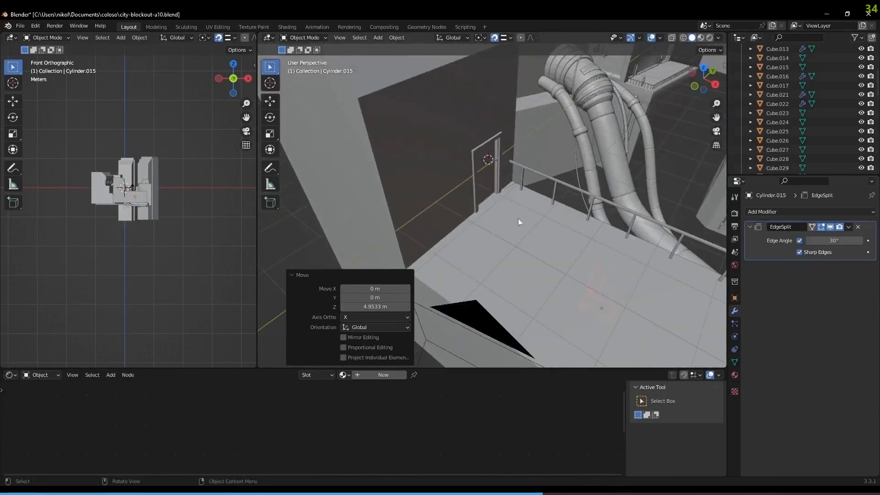
pyautogui.press('g')
pyautogui.press('z')
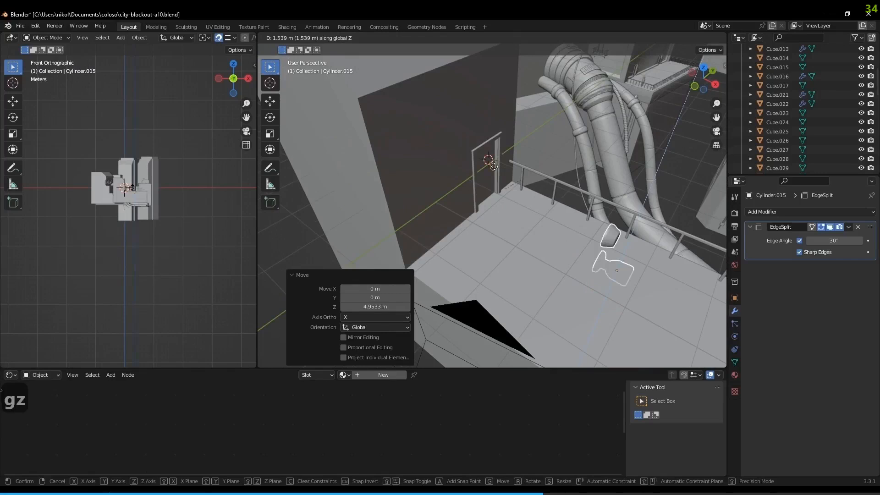
pyautogui.rightClick(493, 167)
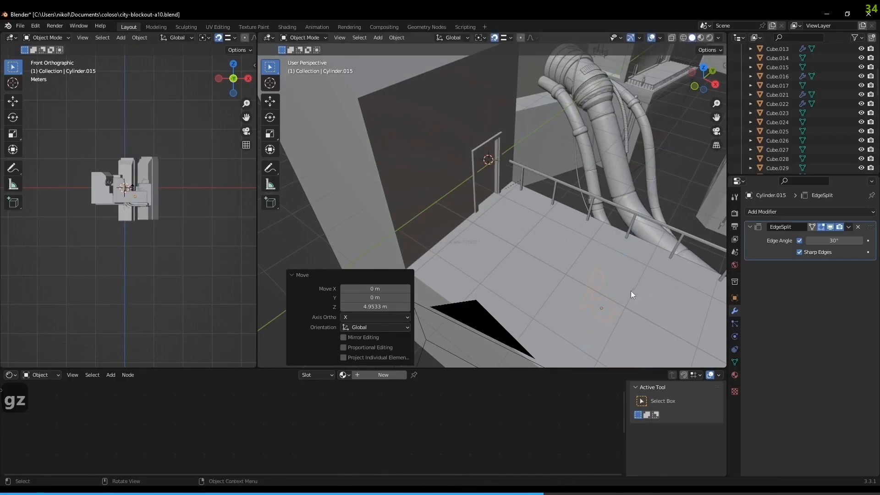
# Move the joined fixtures about -3.17 m along X toward the platform door and raise them about 2.19 m along Z without snapping
pyautogui.press('g')
pyautogui.press('x')
pyautogui.click(494, 174)
pyautogui.moveTo(493, 174); pyautogui.dragTo(535, 178, button='middle')
pyautogui.moveTo(494, 144); pyautogui.dragTo(537, 119, button='middle')
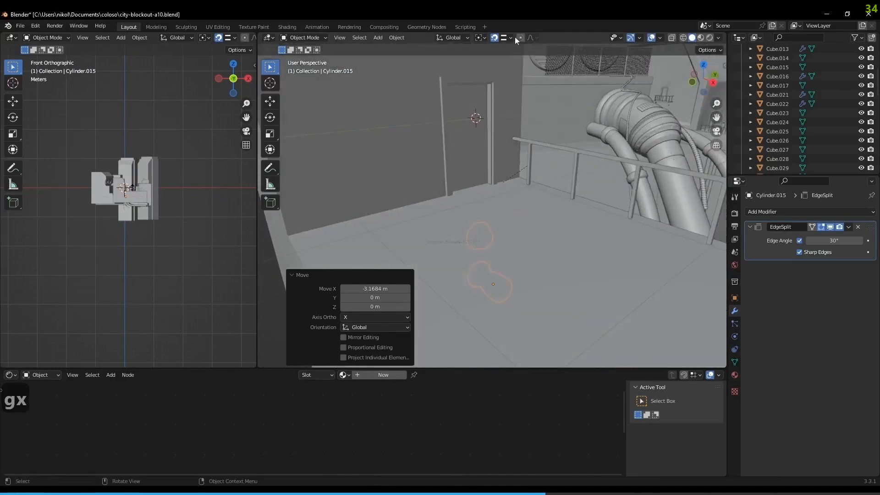
pyautogui.click(492, 38)
pyautogui.press('g')
pyautogui.press('z')
pyautogui.click(518, 199)
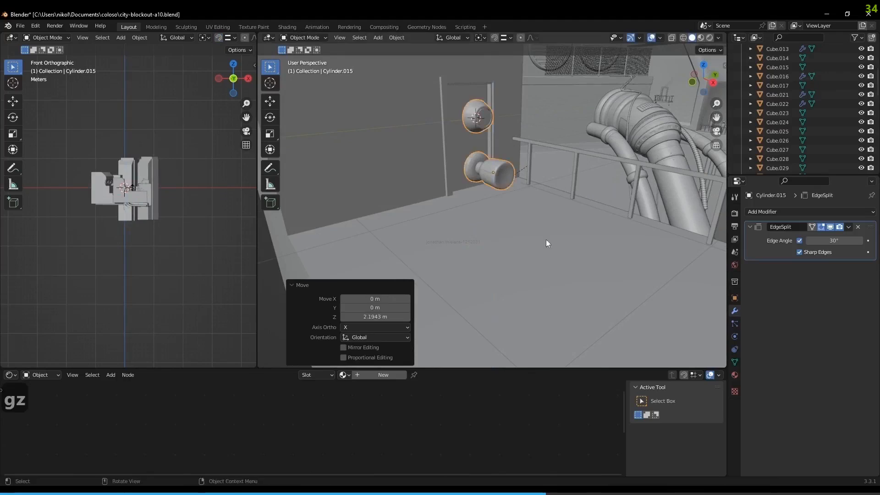
pyautogui.moveTo(518, 200); pyautogui.dragTo(517, 257, button='middle')
# Scale the joined fixtures to about 0.183 and raise them about 0.38 m along Z in front of the door
pyautogui.press('s')
pyautogui.click(466, 176)
pyautogui.moveTo(466, 177); pyautogui.dragTo(510, 213, button='middle')
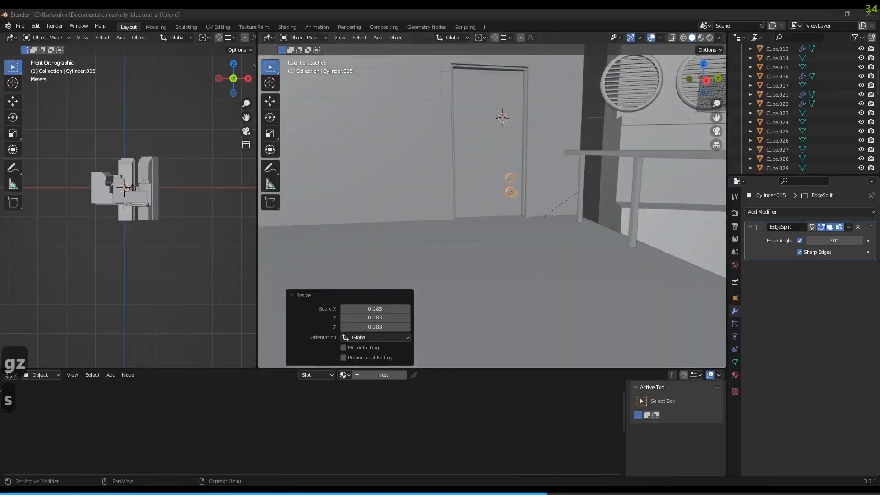
pyautogui.press('g')
pyautogui.press('z')
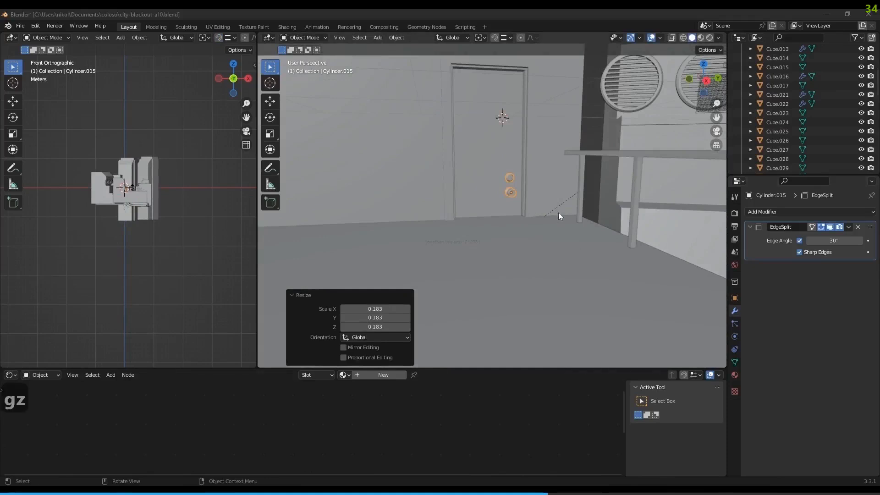
pyautogui.press('g')
pyautogui.press('z')
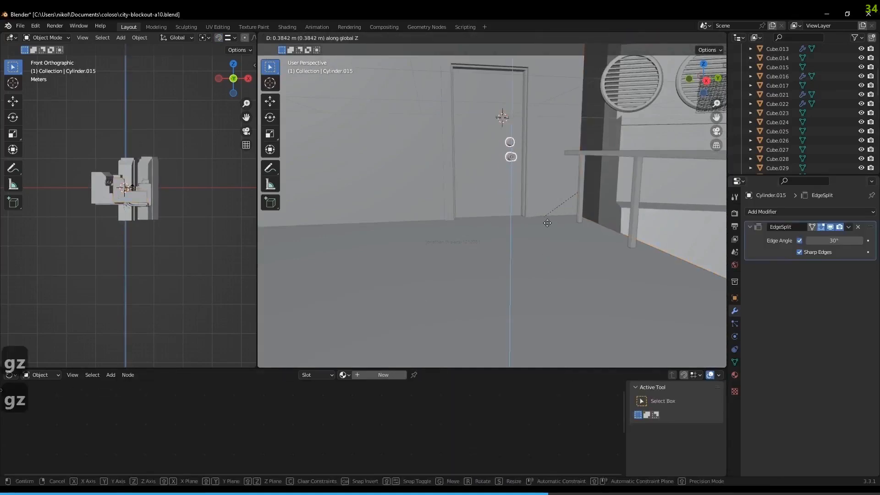
pyautogui.click(586, 232)
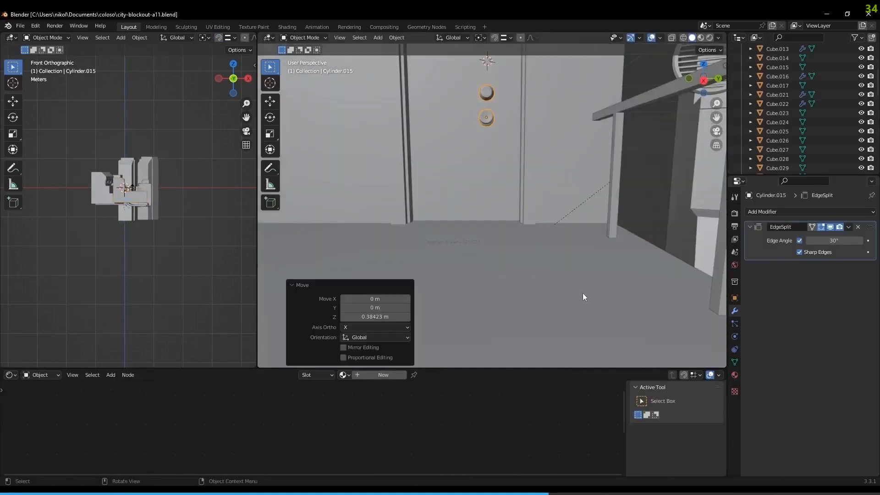
# Scale the fixtures again to about 0.532 and move them along X up to the door's surface
pyautogui.press('s')
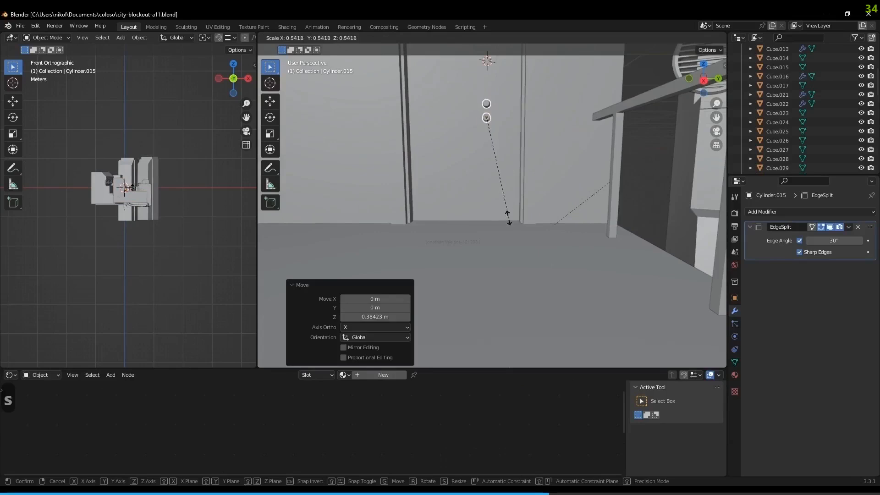
pyautogui.click(508, 214)
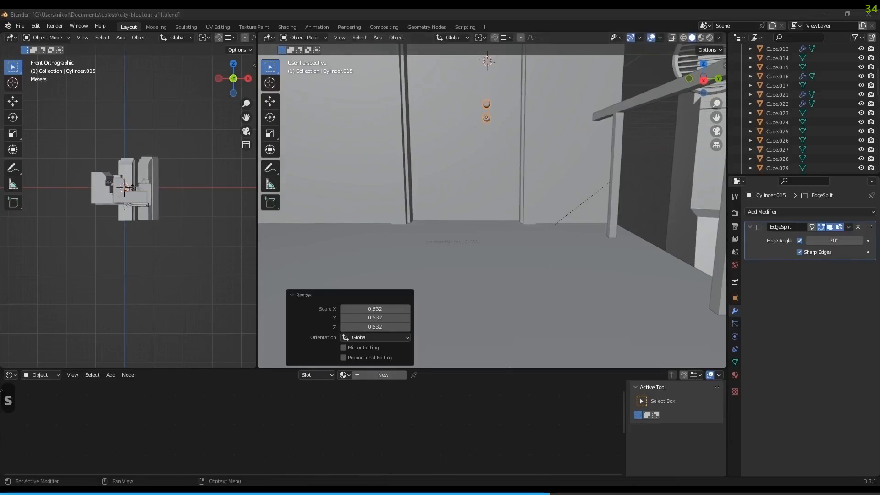
pyautogui.moveTo(459, 277); pyautogui.dragTo(530, 287, button='middle')
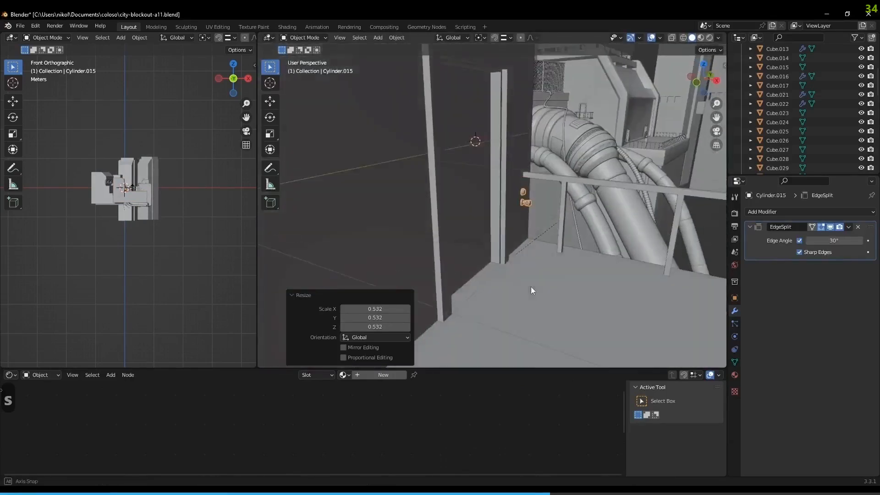
pyautogui.scroll(1, 530, 287)
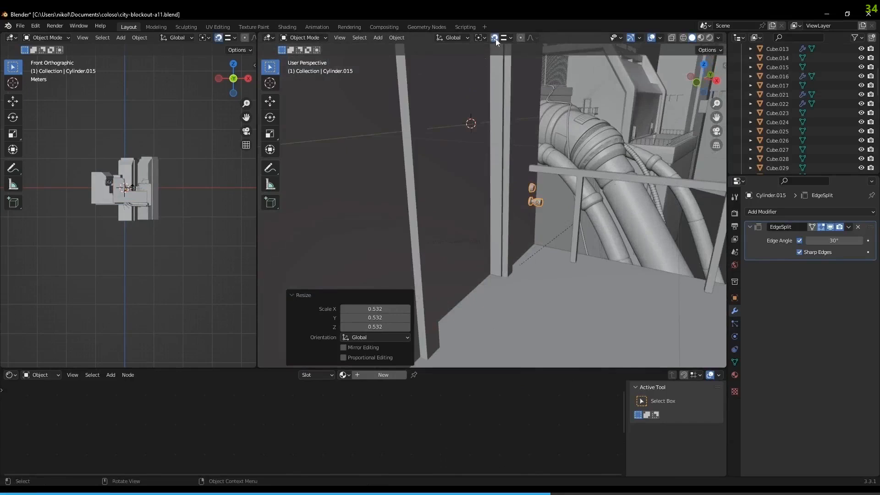
pyautogui.press('g')
pyautogui.press('x')
pyautogui.click(493, 151)
pyautogui.moveTo(493, 150); pyautogui.dragTo(556, 234, button='middle')
pyautogui.press('g')
pyautogui.press('x')
pyautogui.click(532, 230)
# Raise the fixtures about 0.29 m along Z and shift them about -0.022 m along X against the door
pyautogui.press('g')
pyautogui.press('z')
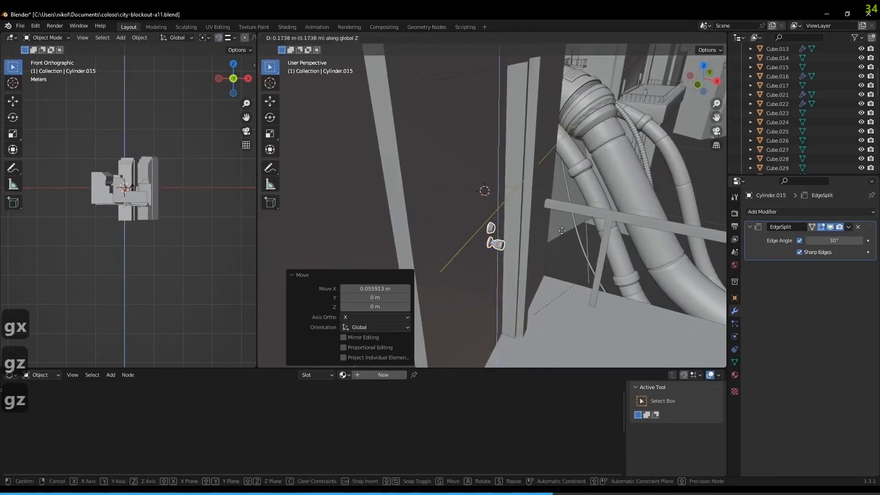
pyautogui.click(525, 228)
pyautogui.press('KP_Decimal')
pyautogui.moveTo(537, 229); pyautogui.dragTo(551, 225, button='middle')
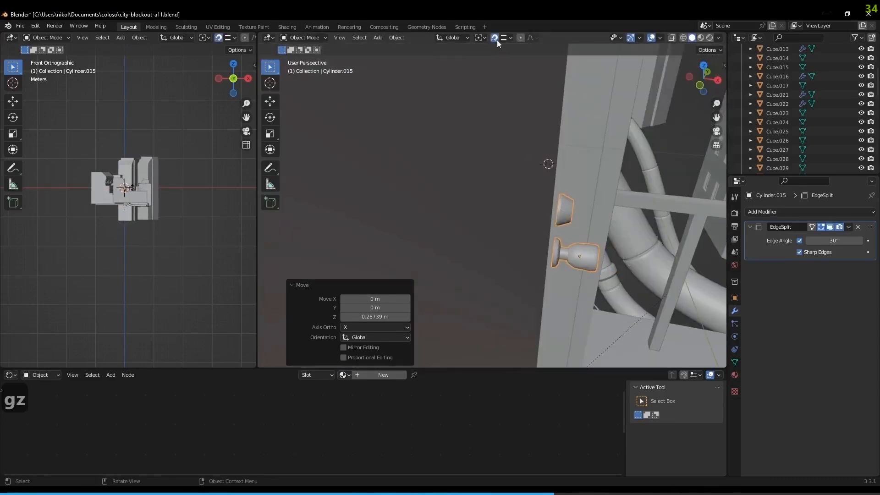
pyautogui.press('g')
pyautogui.press('x')
pyautogui.click(553, 160)
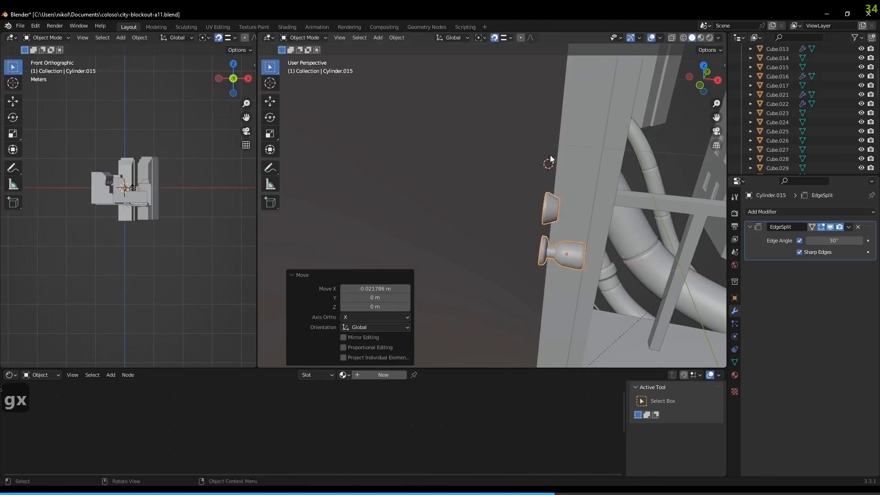
pyautogui.moveTo(553, 160); pyautogui.dragTo(516, 39, button='middle')
pyautogui.click(494, 37)
pyautogui.moveTo(550, 137); pyautogui.dragTo(551, 178, button='middle')
# From the camera view, lower the door fixtures about 0.3 m along Z and move them about 0.13 m along Y toward the door frame
pyautogui.press('KP_0')
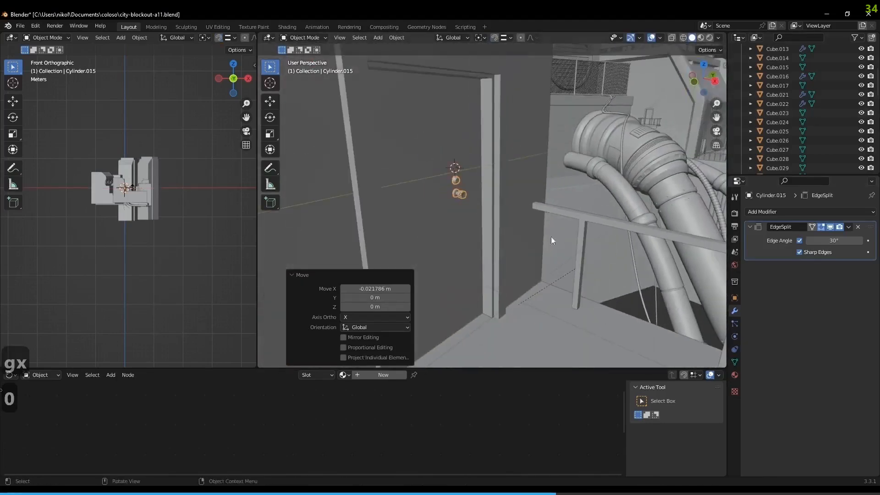
pyautogui.press('KP_0')
pyautogui.scroll(-5, 600, 224)
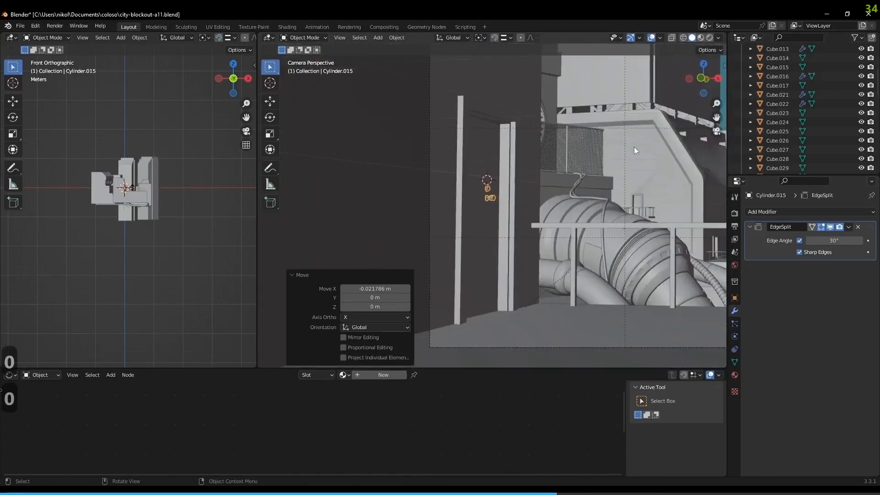
pyautogui.press('g')
pyautogui.press('z')
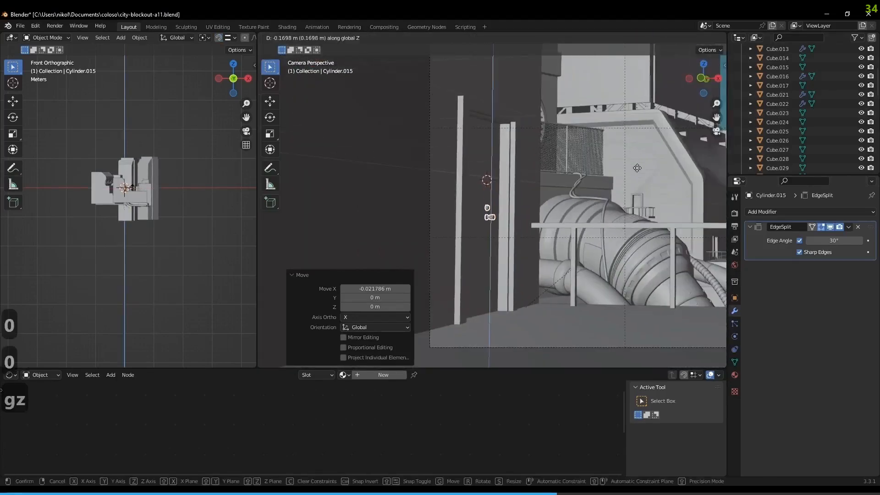
pyautogui.click(638, 183)
pyautogui.press('g')
pyautogui.press('y')
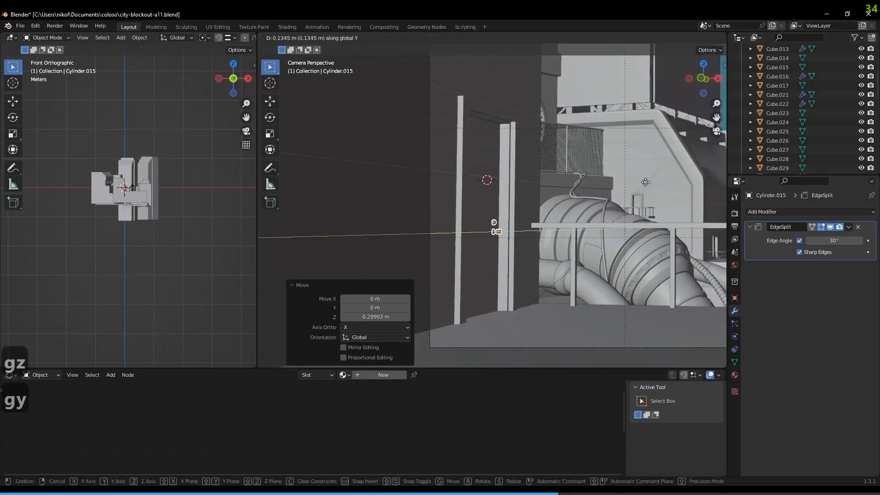
pyautogui.click(644, 182)
pyautogui.moveTo(542, 202); pyautogui.dragTo(532, 241, button='middle')
# Extrude the selected face at the top of the platform railing and scale it wider along Y
pyautogui.click(495, 222)
pyautogui.press('Tab')
pyautogui.press('3')
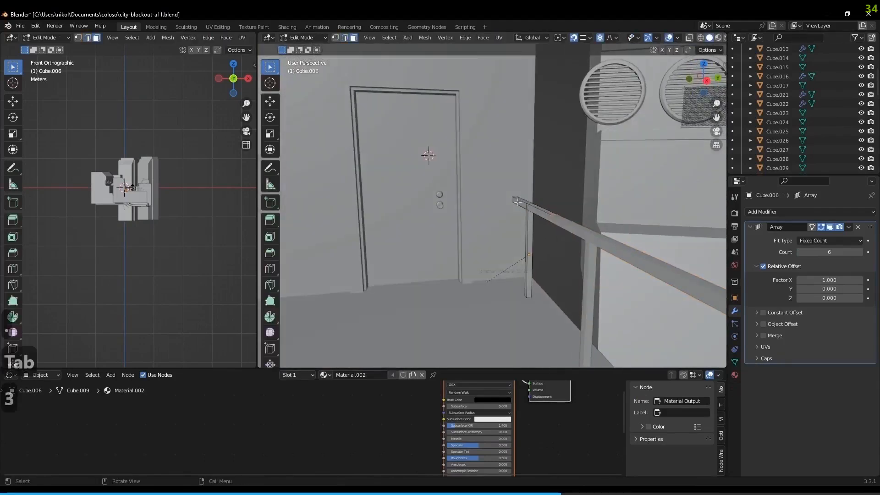
pyautogui.moveTo(532, 209); pyautogui.dragTo(563, 214, button='middle')
pyautogui.click(560, 199)
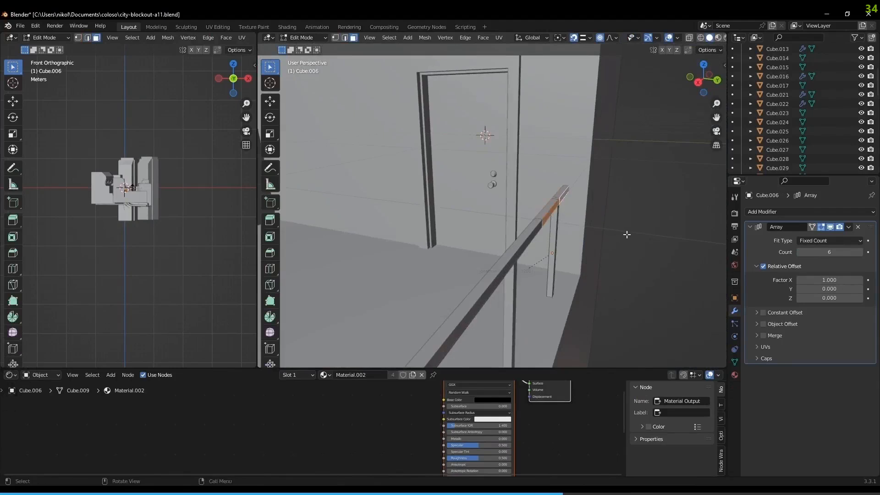
pyautogui.press('s')
pyautogui.press('y')
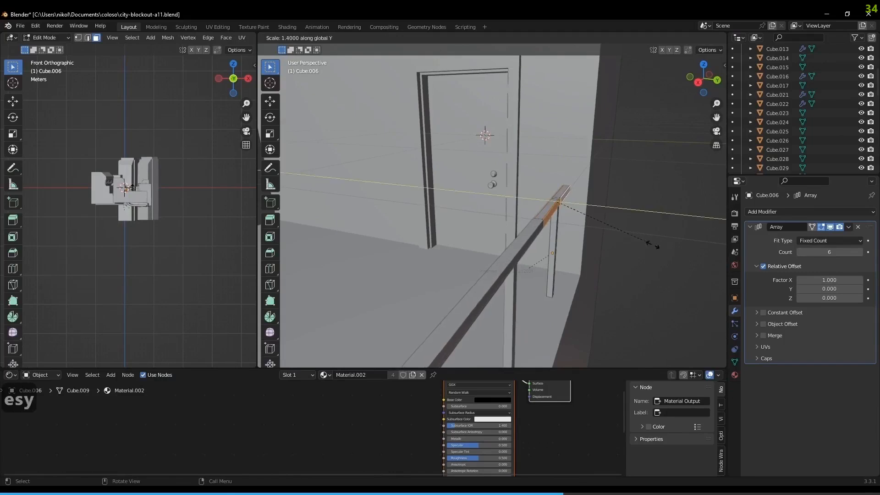
pyautogui.click(685, 256)
# Adjust the handrail's thickness by moving its top face along Z with snapping off, and finish editing the mesh
pyautogui.moveTo(685, 257); pyautogui.dragTo(550, 155, button='middle')
pyautogui.press('g')
pyautogui.press('z')
pyautogui.click(551, 156)
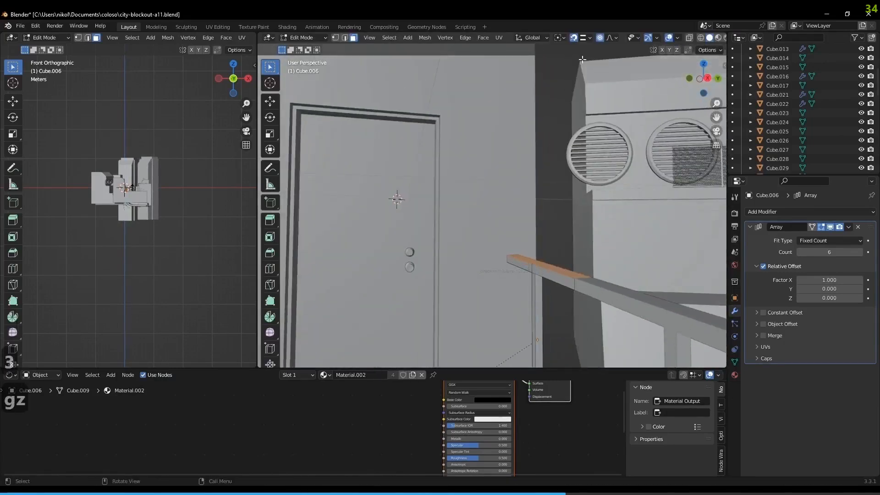
pyautogui.press('g')
pyautogui.press('z')
pyautogui.rightClick(551, 161)
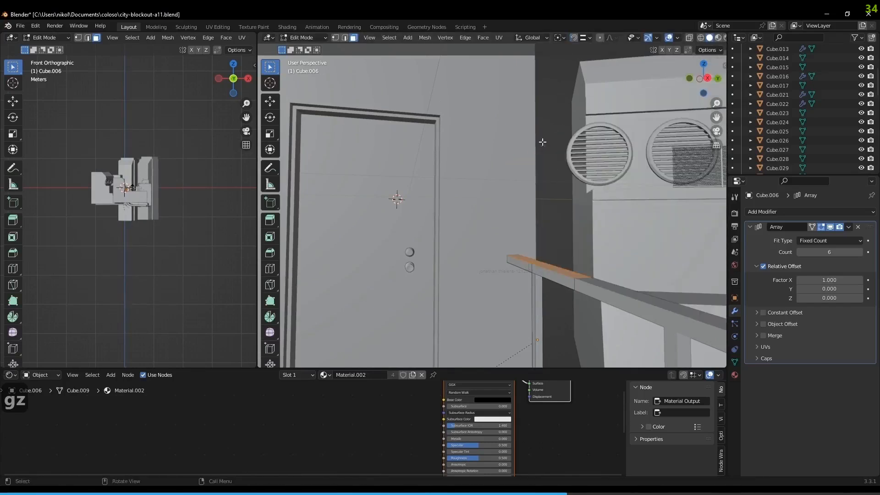
pyautogui.press('g')
pyautogui.press('z')
pyautogui.click(562, 230)
pyautogui.moveTo(562, 231); pyautogui.dragTo(568, 209, button='middle')
pyautogui.press('Tab')
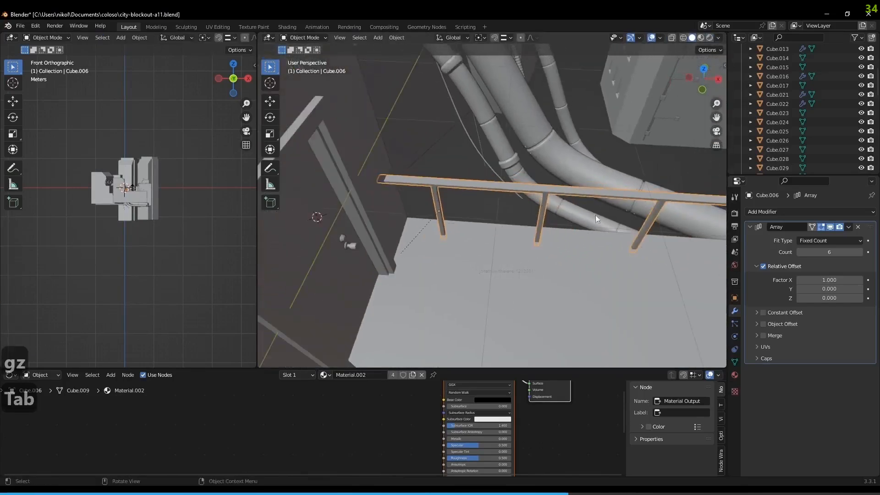
# Apply the railing's Array modifier and delete the handrail sections between the posts and beyond the last post, working in wireframe
pyautogui.click(849, 227)
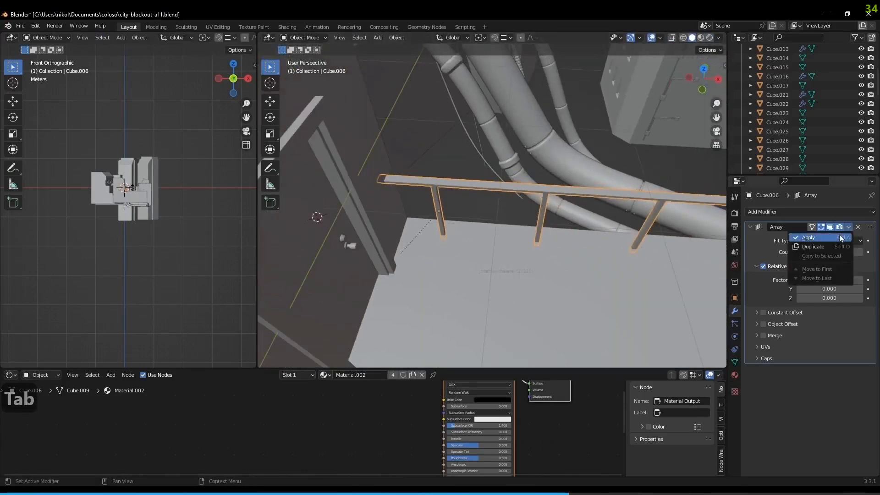
pyautogui.click(839, 237)
pyautogui.press('Tab')
pyautogui.moveTo(532, 189)
pyautogui.mouseDown(button='middle')
pyautogui.moveTo(526, 178)
pyautogui.moveTo(498, 175)
pyautogui.mouseUp(button='middle')
pyautogui.hotkey('shift', 'z')
pyautogui.moveTo(523, 174); pyautogui.dragTo(459, 207)
pyautogui.moveTo(463, 206); pyautogui.dragTo(560, 181, button='middle')
pyautogui.moveTo(582, 179); pyautogui.dragTo(509, 194)
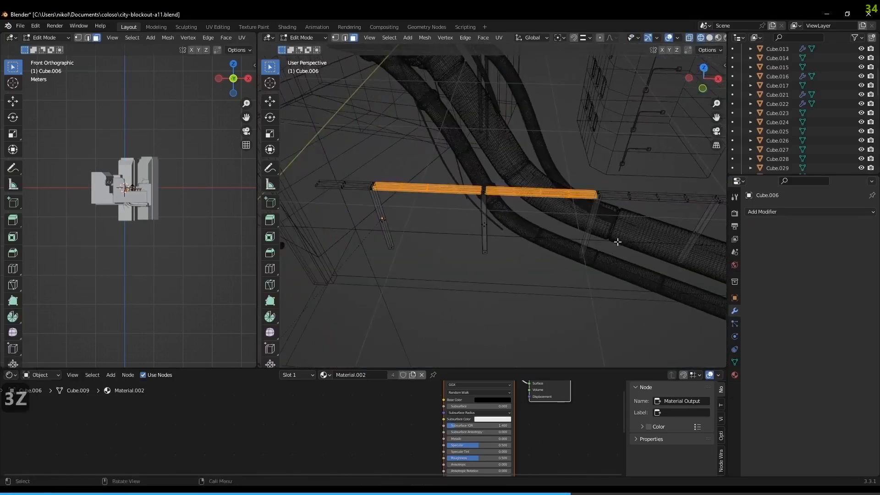
pyautogui.moveTo(616, 245); pyautogui.dragTo(481, 232, button='middle')
pyautogui.moveTo(584, 178); pyautogui.dragTo(507, 207)
pyautogui.moveTo(507, 207); pyautogui.dragTo(585, 181, button='middle')
pyautogui.moveTo(582, 178); pyautogui.dragTo(497, 211)
pyautogui.moveTo(497, 211); pyautogui.dragTo(524, 198, button='middle')
pyautogui.moveTo(552, 180); pyautogui.dragTo(477, 213)
pyautogui.moveTo(658, 183); pyautogui.dragTo(590, 221)
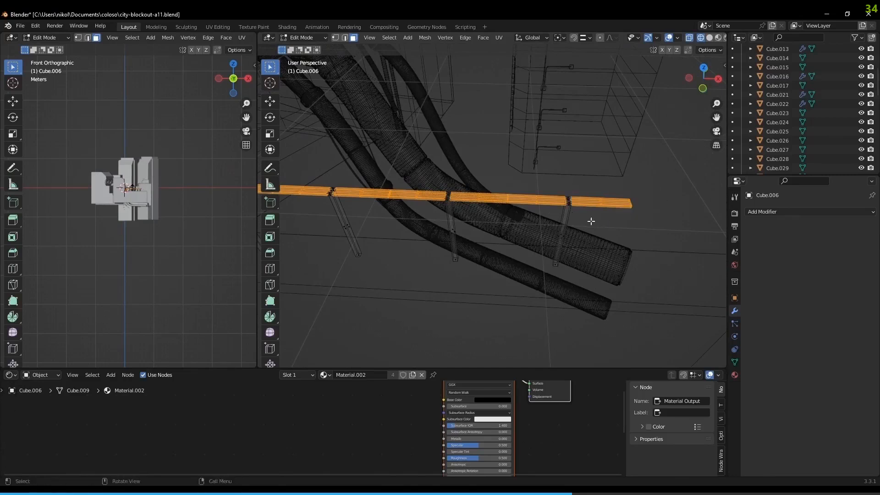
pyautogui.press('x')
pyautogui.click(590, 221)
pyautogui.moveTo(590, 220)
pyautogui.mouseDown(button='middle')
pyautogui.moveTo(672, 222)
pyautogui.moveTo(514, 244)
pyautogui.mouseUp(button='middle')
pyautogui.press('z')
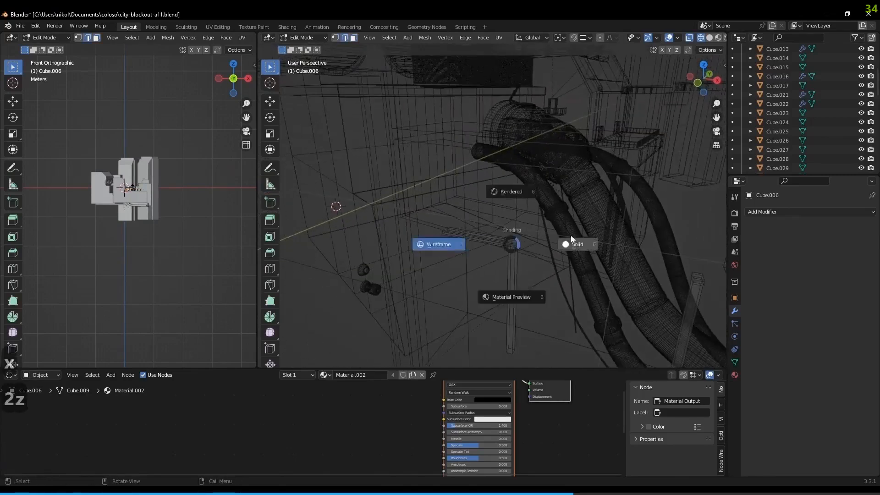
pyautogui.click(571, 235)
# Bridge the open edge loops across the first two handrail gaps, starting from the post nearest the door
pyautogui.moveTo(570, 235)
pyautogui.mouseDown(button='middle')
pyautogui.moveTo(489, 206)
pyautogui.moveTo(526, 220)
pyautogui.moveTo(572, 219)
pyautogui.moveTo(605, 210)
pyautogui.moveTo(595, 201)
pyautogui.mouseUp(button='middle')
pyautogui.press('2')
pyautogui.hotkey('ctrl', 'e')
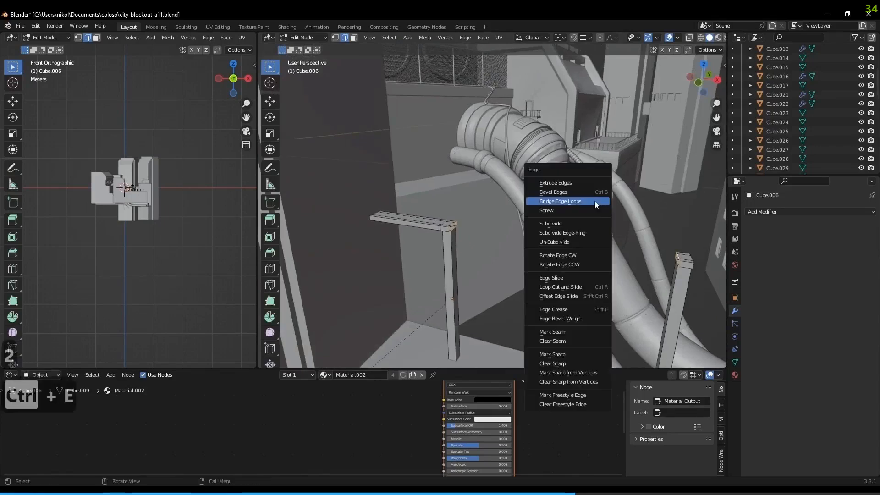
pyautogui.click(594, 201)
pyautogui.moveTo(623, 226); pyautogui.dragTo(338, 215, button='middle')
pyautogui.click(604, 232)
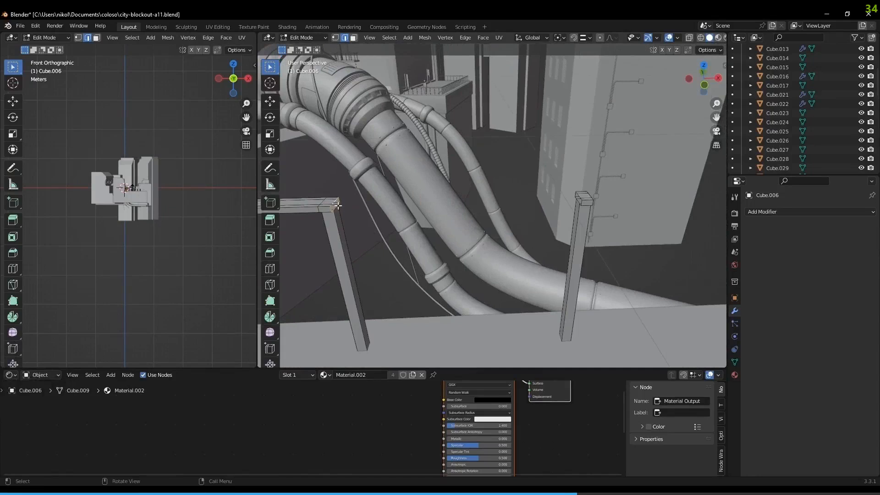
pyautogui.moveTo(473, 197); pyautogui.dragTo(524, 194, button='middle')
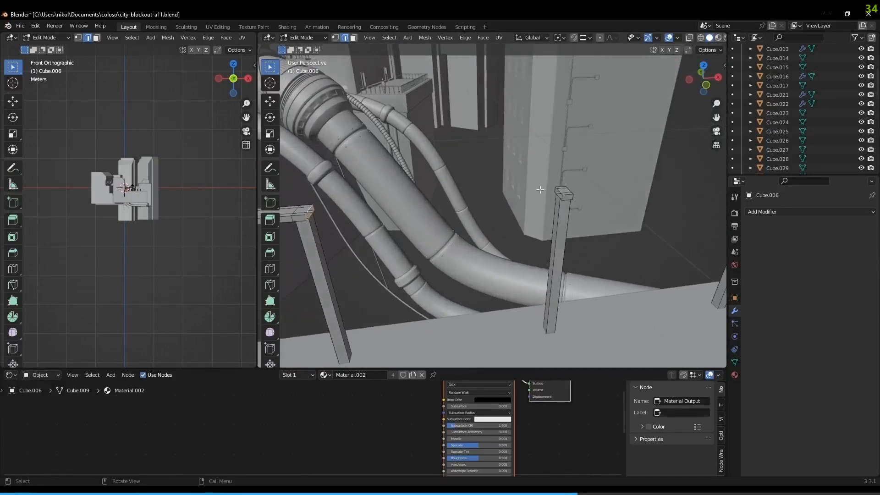
pyautogui.moveTo(585, 189); pyautogui.dragTo(701, 199, button='middle')
pyautogui.hotkey('ctrl', 'e')
pyautogui.click(554, 189)
# Bridge the open edge loops across the remaining three handrail gaps and finish editing the railing
pyautogui.keyDown('alt'); pyautogui.click(584, 203); pyautogui.keyUp('alt')
pyautogui.keyDown('shift'); pyautogui.moveTo(646, 183); pyautogui.dragTo(534, 197, button='middle'); pyautogui.keyUp('shift')
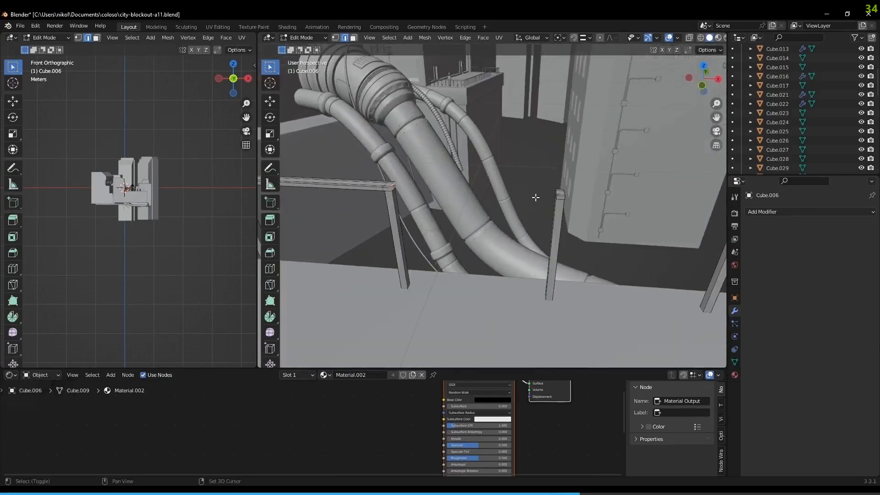
pyautogui.hotkey('ctrl', 'e')
pyautogui.click(558, 189)
pyautogui.moveTo(558, 189); pyautogui.dragTo(631, 175, button='middle')
pyautogui.keyDown('alt'); pyautogui.click(506, 193); pyautogui.keyUp('alt')
pyautogui.hotkey('ctrl', 'e')
pyautogui.click(644, 173)
pyautogui.keyDown('alt'); pyautogui.click(499, 157); pyautogui.keyUp('alt')
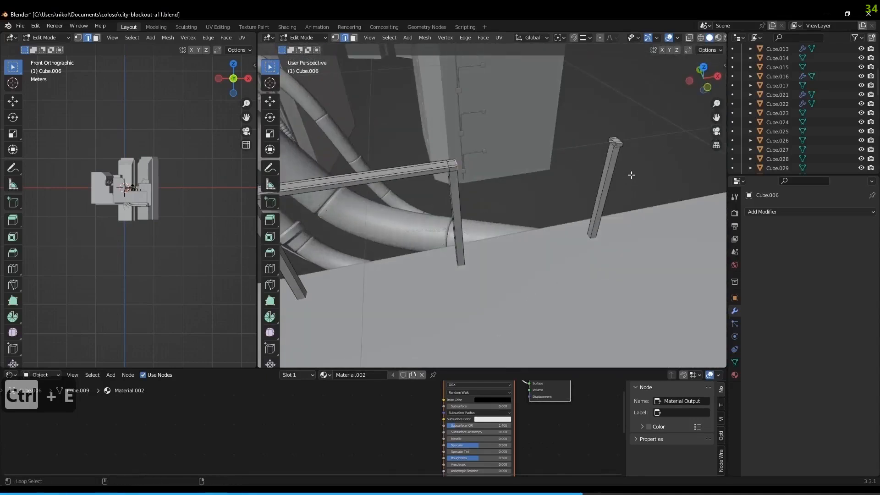
pyautogui.hotkey('ctrl', 'e')
pyautogui.click(610, 180)
pyautogui.press('Tab')
pyautogui.moveTo(611, 180); pyautogui.dragTo(529, 200, button='middle')
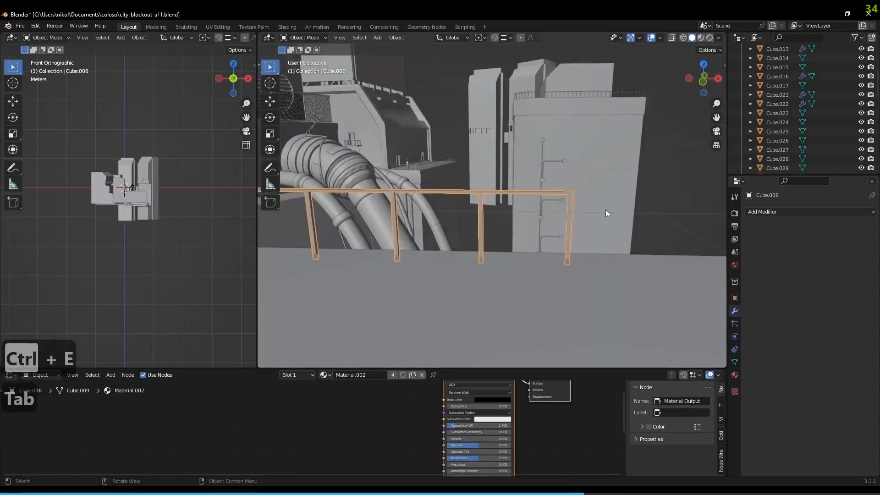
# Copy the Bevel and EdgeSplit modifiers from the large angular building (Cube.002) to the railing
pyautogui.press('KP_0')
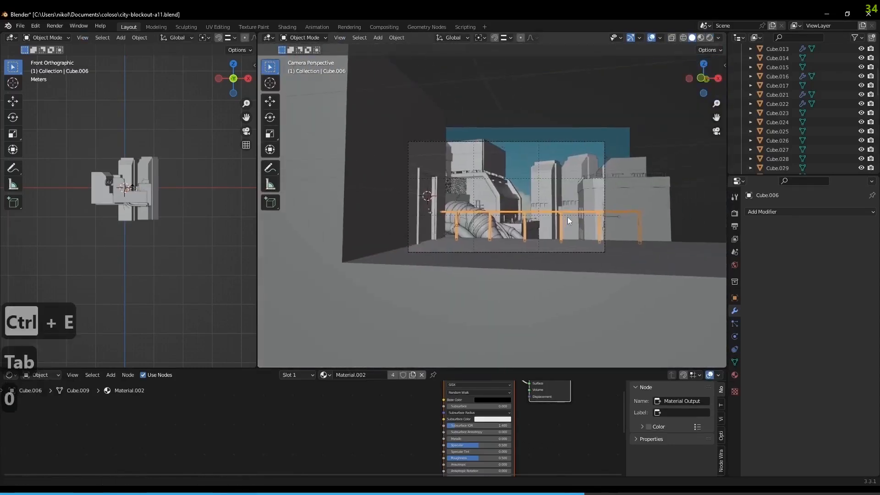
pyautogui.scroll(5, 568, 217)
pyautogui.keyDown('shift'); pyautogui.moveTo(568, 217); pyautogui.dragTo(442, 196, button='middle'); pyautogui.keyUp('shift')
pyautogui.scroll(-2, 599, 208)
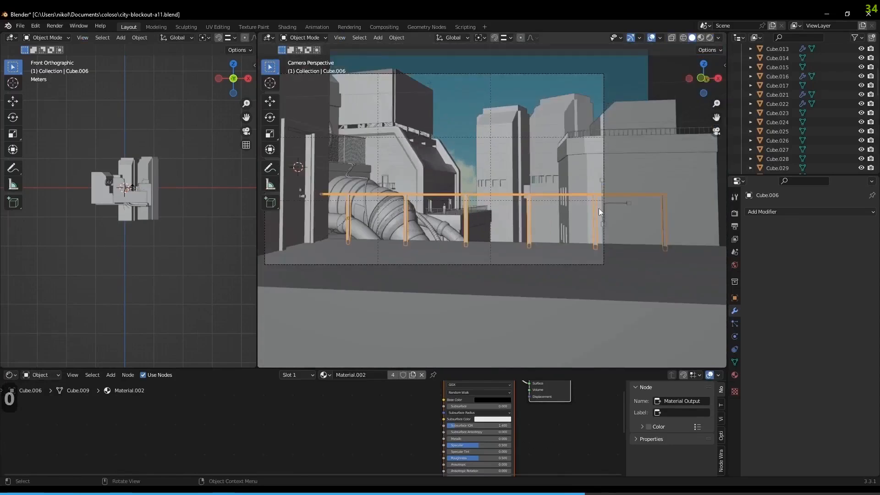
pyautogui.keyDown('shift'); pyautogui.moveTo(510, 213); pyautogui.dragTo(609, 237, button='middle'); pyautogui.keyUp('shift')
pyautogui.scroll(6, 609, 237)
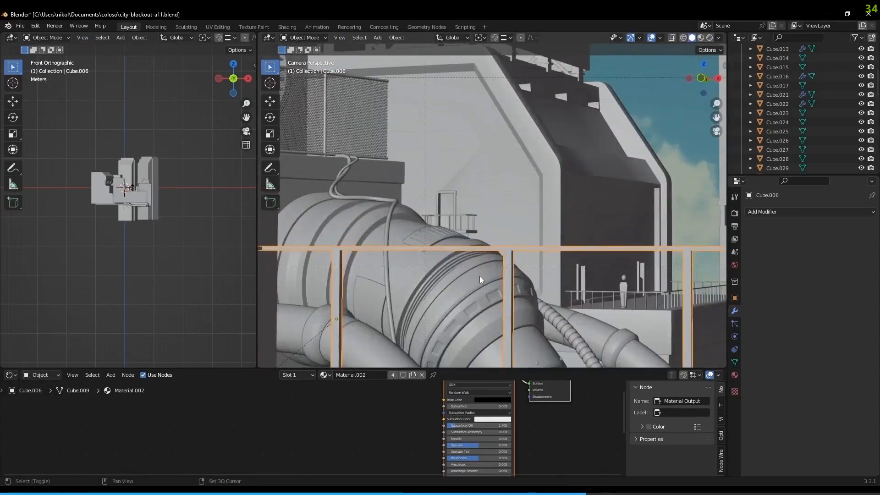
pyautogui.keyDown('shift'); pyautogui.click(479, 276); pyautogui.keyUp('shift')
pyautogui.click(512, 251)
pyautogui.hotkey('ctrl', 'l')
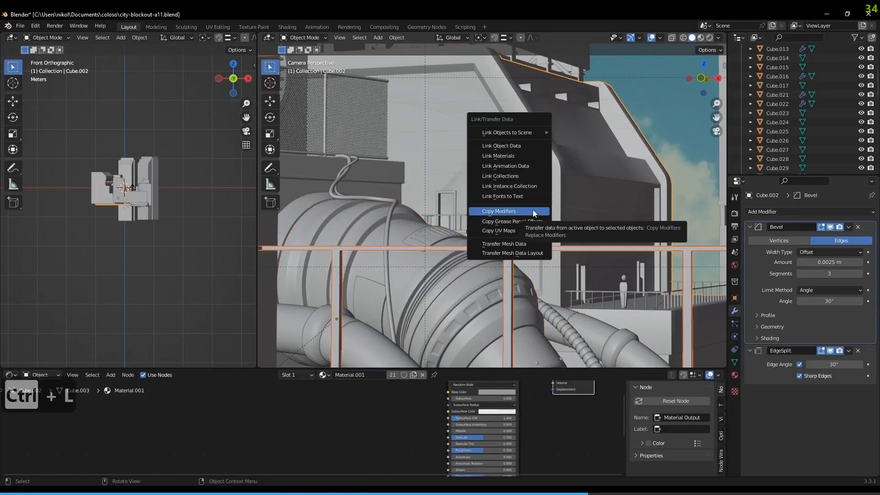
pyautogui.click(532, 210)
# Open the railing's mesh for editing near a joint between the handrail and a post
pyautogui.moveTo(534, 253); pyautogui.dragTo(461, 235, button='middle')
pyautogui.scroll(3, 481, 241)
pyautogui.click(406, 210)
pyautogui.press('Tab')
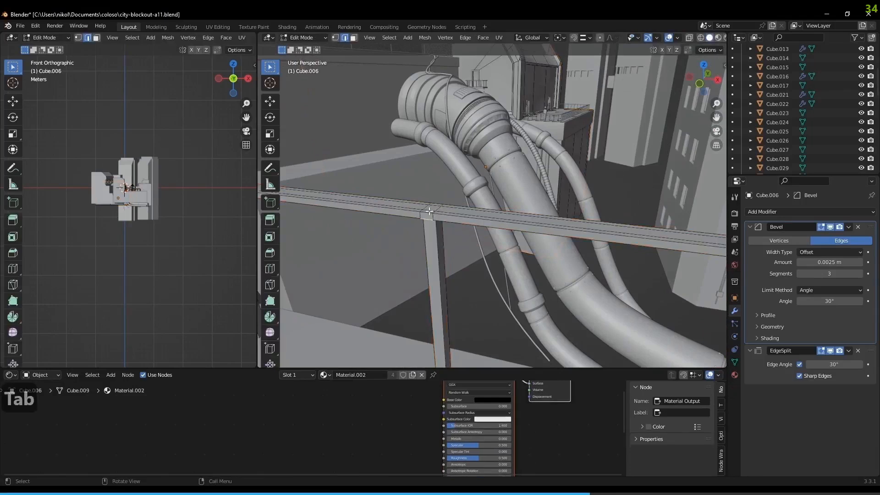
# Apply the scale of the foreground railing object in Object Mode
pyautogui.scroll(6, 425, 211)
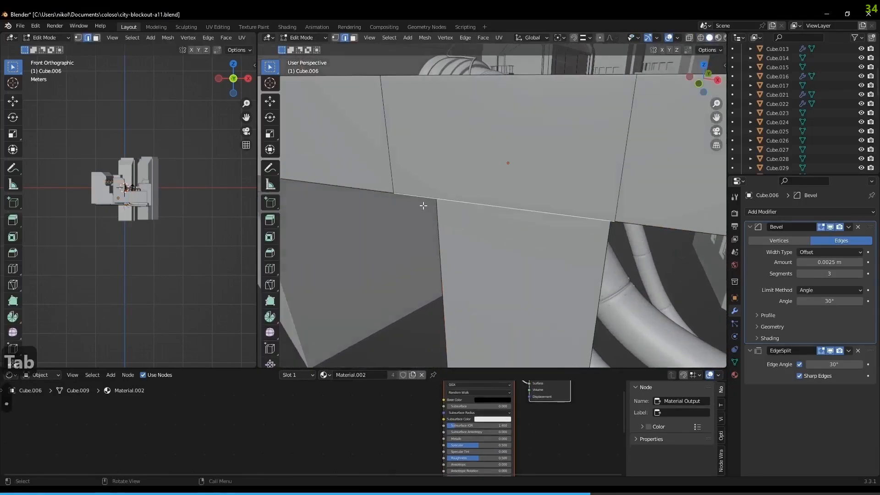
pyautogui.press('Tab')
pyautogui.scroll(-6, 436, 210)
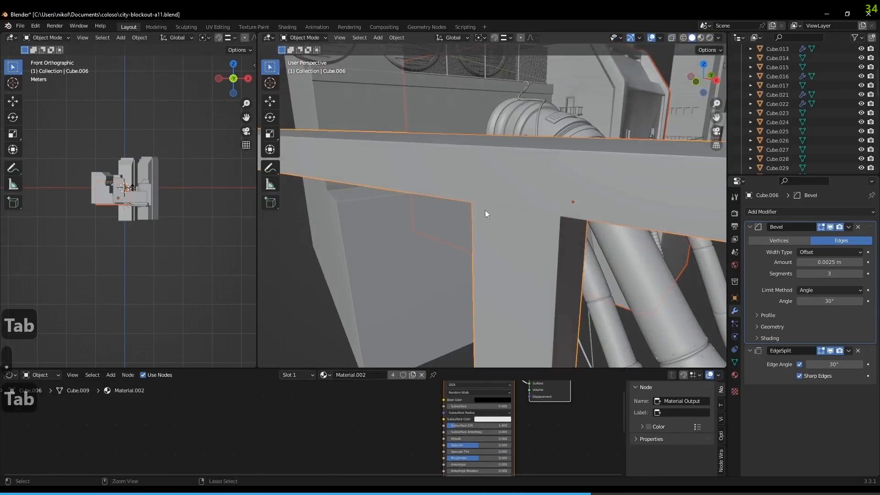
pyautogui.hotkey('ctrl', 'a')
pyautogui.click(484, 210)
pyautogui.moveTo(499, 217)
pyautogui.mouseDown(button='middle')
pyautogui.moveTo(507, 223)
pyautogui.moveTo(488, 212)
pyautogui.mouseUp(button='middle')
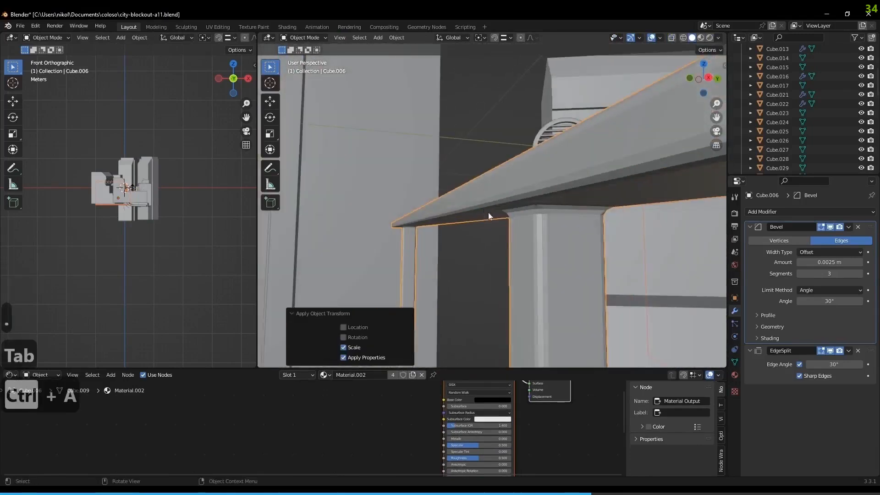
# Set the railing's Bevel modifier amount to 0.001 m and return to the camera view
pyautogui.click(845, 261)
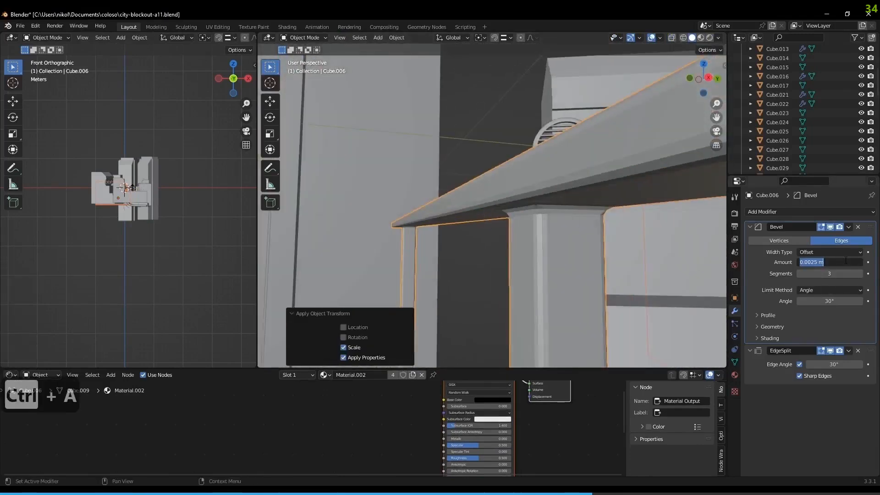
pyautogui.write('0.00')
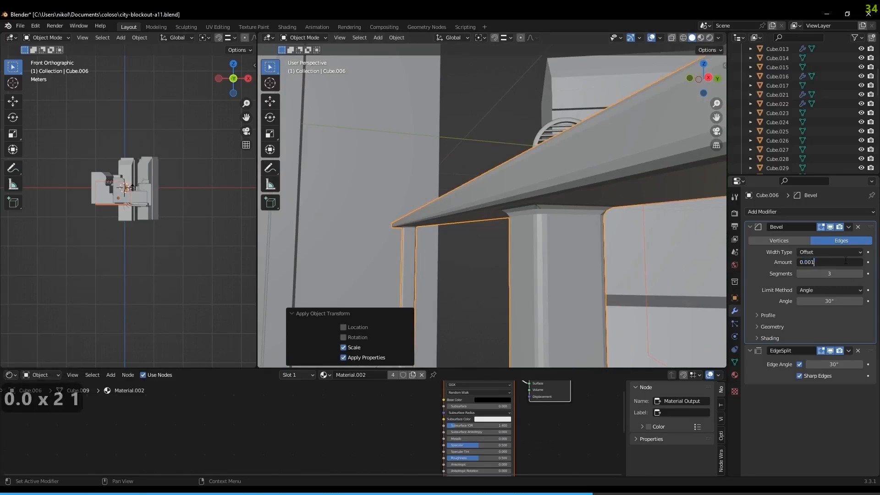
pyautogui.press('Return')
pyautogui.moveTo(636, 226); pyautogui.dragTo(544, 223, button='middle')
pyautogui.press('KP_0')
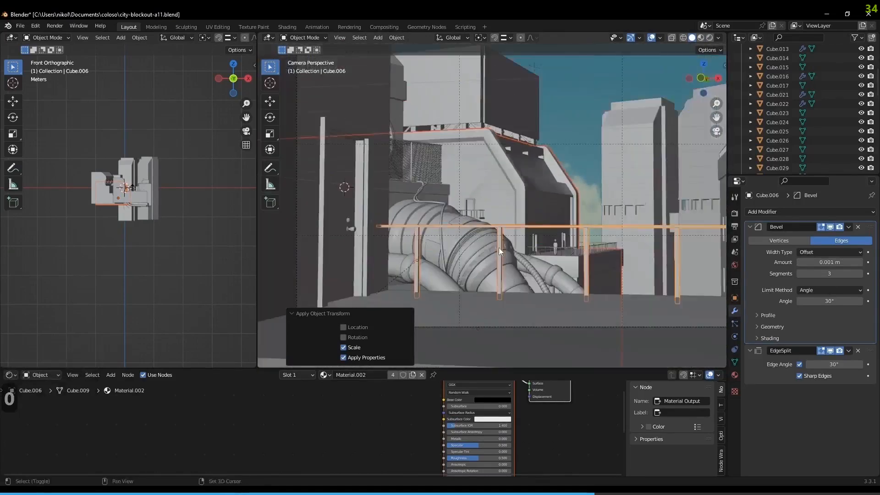
# Add a cube at the 3D cursor beside the door and scale it down to about 0.327
pyautogui.keyDown('shift'); pyautogui.moveTo(499, 247); pyautogui.dragTo(594, 230, button='middle'); pyautogui.keyUp('shift')
pyautogui.scroll(4, 565, 242)
pyautogui.keyDown('shift'); pyautogui.moveTo(472, 308); pyautogui.dragTo(479, 271, button='middle'); pyautogui.keyUp('shift')
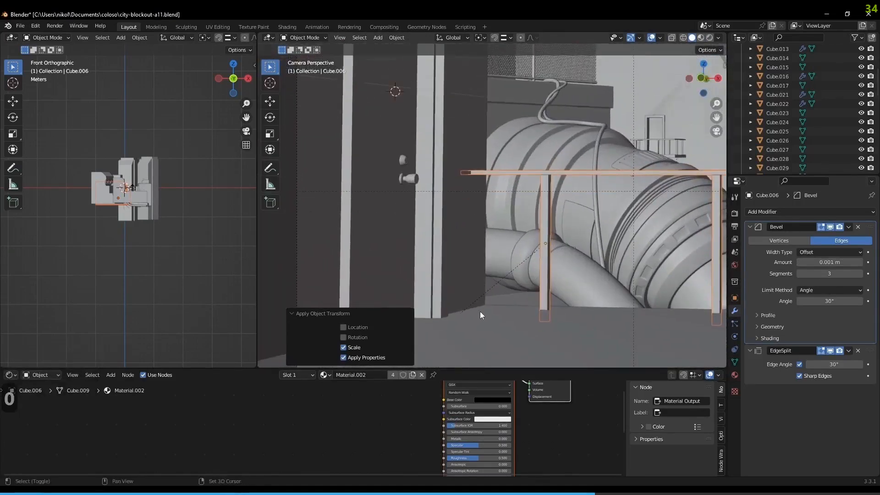
pyautogui.hotkey('shift', 'a')
pyautogui.moveTo(493, 301)
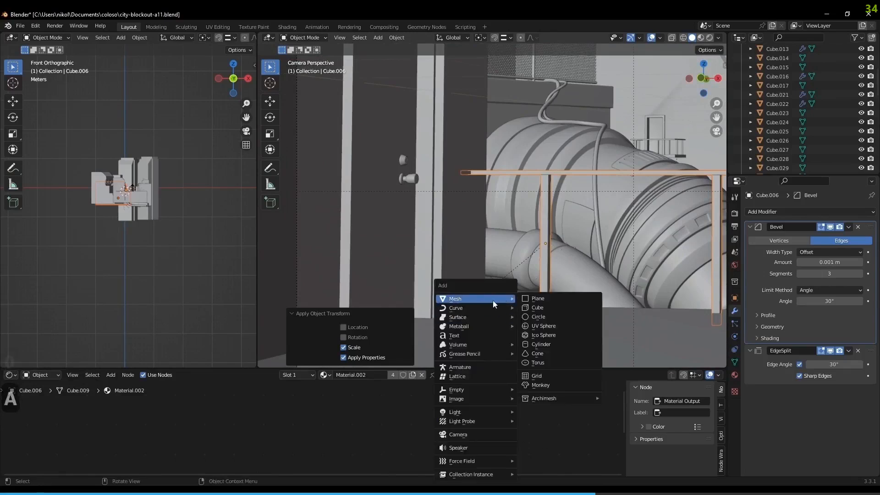
pyautogui.click(546, 306)
pyautogui.press('KP_0')
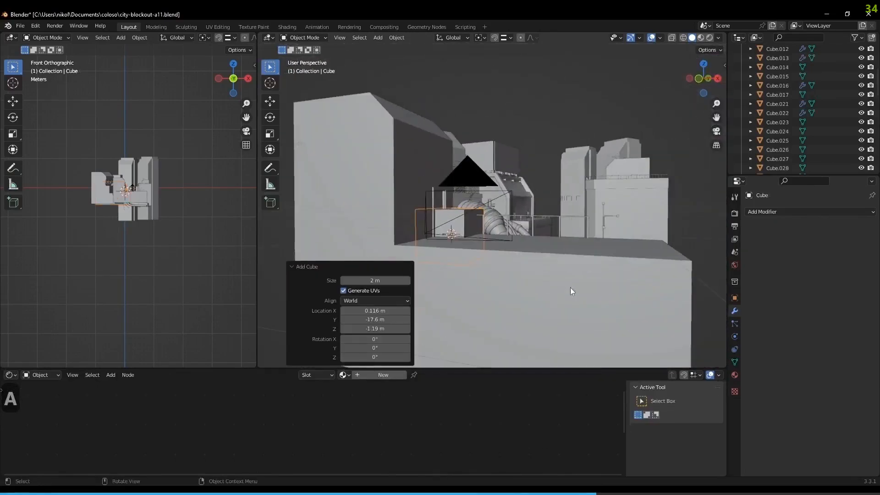
pyautogui.press('s')
pyautogui.click(485, 260)
# Raise the cube along Z by about 0.4 m, then lower it about 0.088 m with snapping onto the floor
pyautogui.press('g')
pyautogui.press('z')
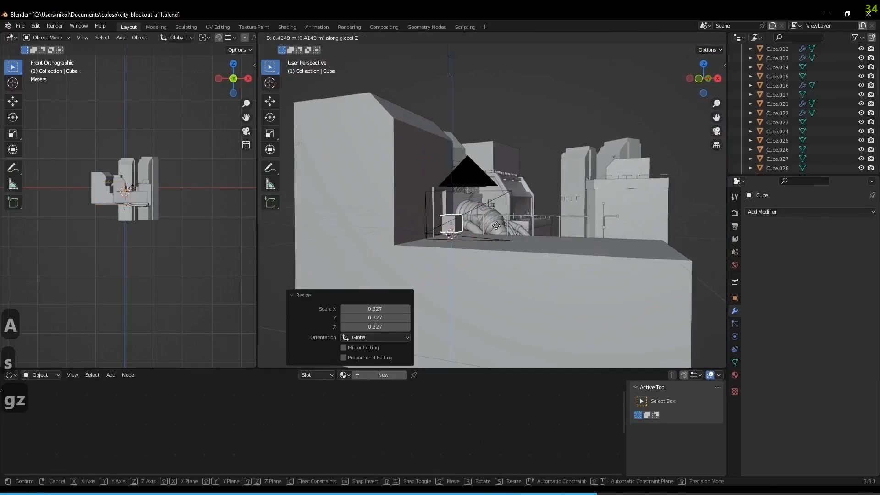
pyautogui.click(496, 217)
pyautogui.press('g')
pyautogui.press('z')
pyautogui.click(659, 259)
pyautogui.moveTo(660, 259); pyautogui.dragTo(450, 232, button='middle')
pyautogui.scroll(6, 449, 229)
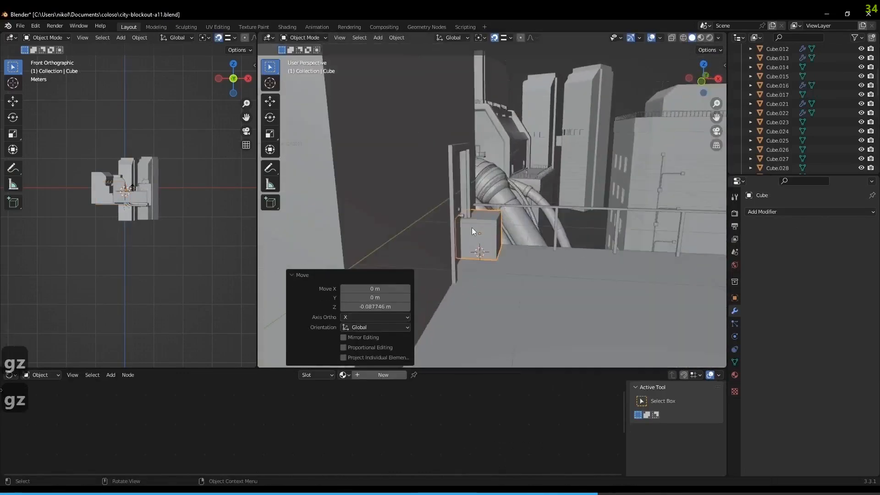
# Scale the cube along Y to narrow it beside the door frame
pyautogui.moveTo(654, 313); pyautogui.dragTo(505, 306, button='middle')
pyautogui.press('s')
pyautogui.press('x')
pyautogui.rightClick(637, 289)
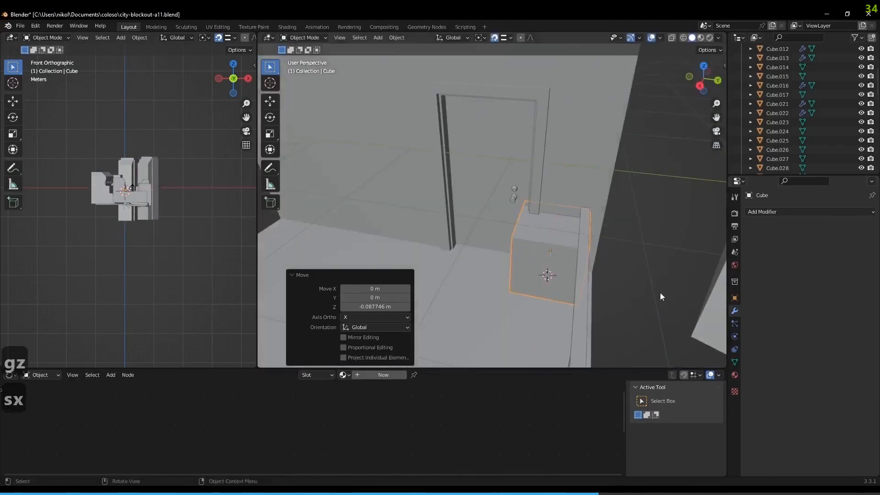
pyautogui.press('s')
pyautogui.press('y')
pyautogui.click(640, 293)
pyautogui.moveTo(641, 292); pyautogui.dragTo(496, 206, button='middle')
# Lower the cube's top face along Z by about 0.27 m with snapping turned off
pyautogui.press('Tab')
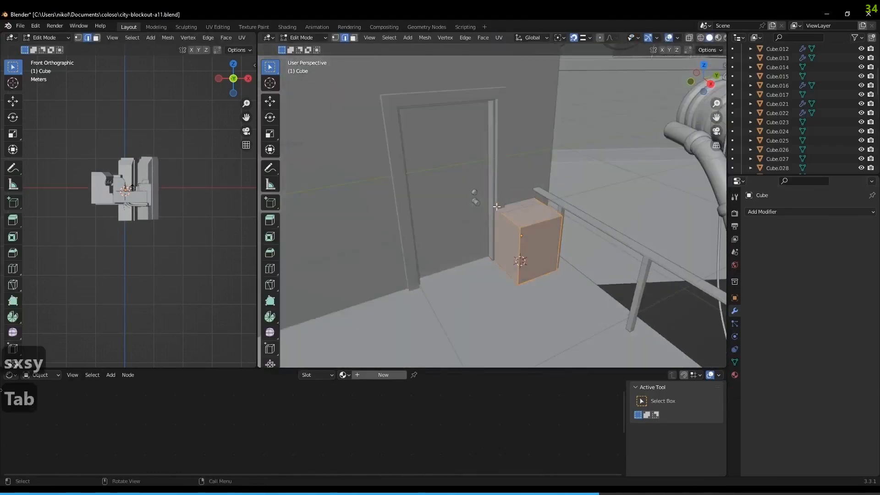
pyautogui.press('3')
pyautogui.click(533, 210)
pyautogui.press('g')
pyautogui.press('z')
pyautogui.rightClick(614, 182)
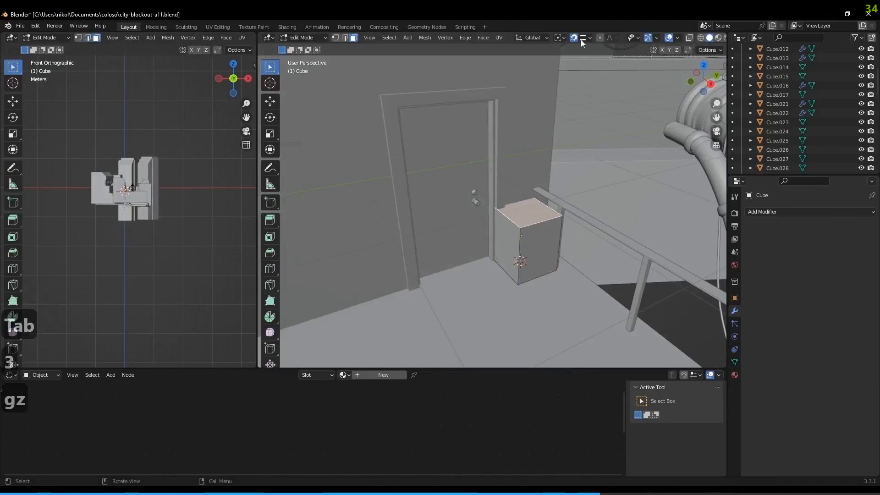
pyautogui.press('g')
pyautogui.press('z')
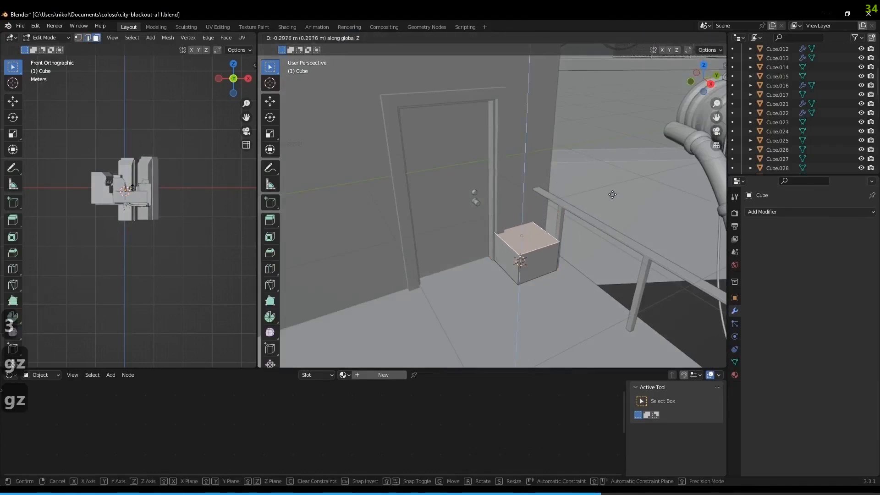
pyautogui.click(612, 194)
pyautogui.moveTo(612, 194); pyautogui.dragTo(625, 173, button='middle')
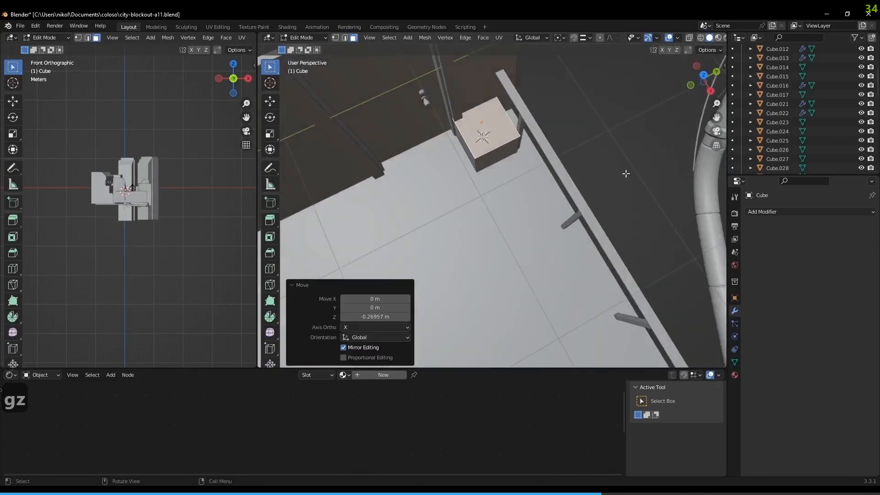
# Scale the box along Y to about 0.853 and reposition it along X next to the railing
pyautogui.press('Tab')
pyautogui.press('s')
pyautogui.press('y')
pyautogui.click(565, 171)
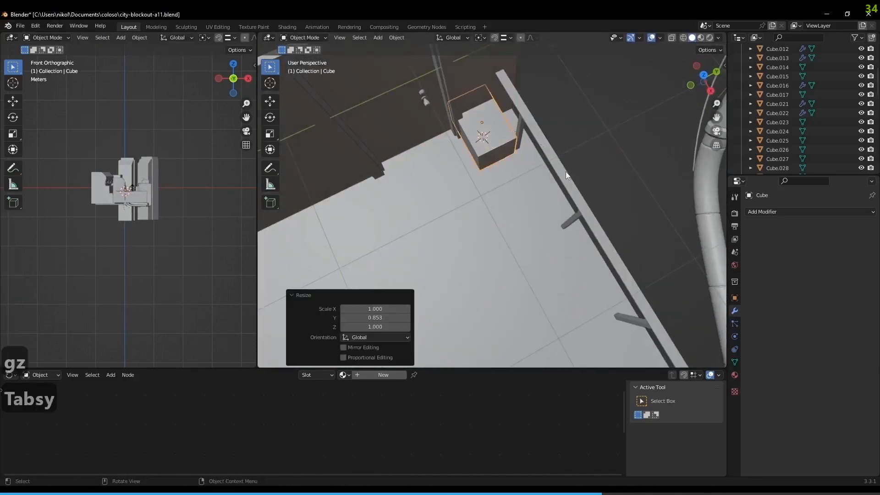
pyautogui.press('g')
pyautogui.press('x')
pyautogui.click(552, 174)
# Resize the box uniformly and adjust its height along Z so it sits on the floor
pyautogui.moveTo(551, 174); pyautogui.dragTo(579, 185, button='middle')
pyautogui.scroll(1, 588, 138)
pyautogui.press('s')
pyautogui.click(635, 250)
pyautogui.moveTo(635, 250); pyautogui.dragTo(614, 246, button='middle')
pyautogui.press('g')
pyautogui.press('z')
pyautogui.click(562, 217)
# Delete the top face of the box to leave it open
pyautogui.press('Tab')
pyautogui.scroll(2, 577, 235)
pyautogui.press('x')
pyautogui.click(590, 234)
pyautogui.press('Tab')
# Add a Solidify modifier to the open box with Even Thickness on and a thickness of -0.12 m
pyautogui.click(766, 212)
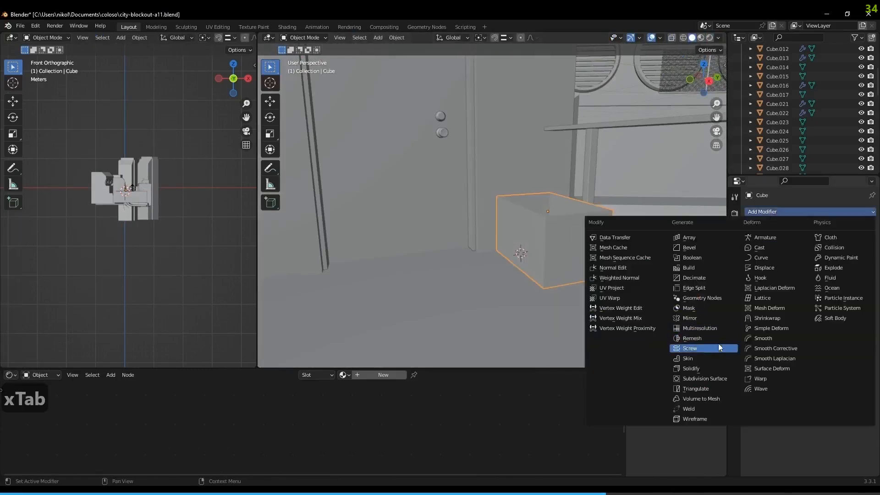
pyautogui.click(691, 368)
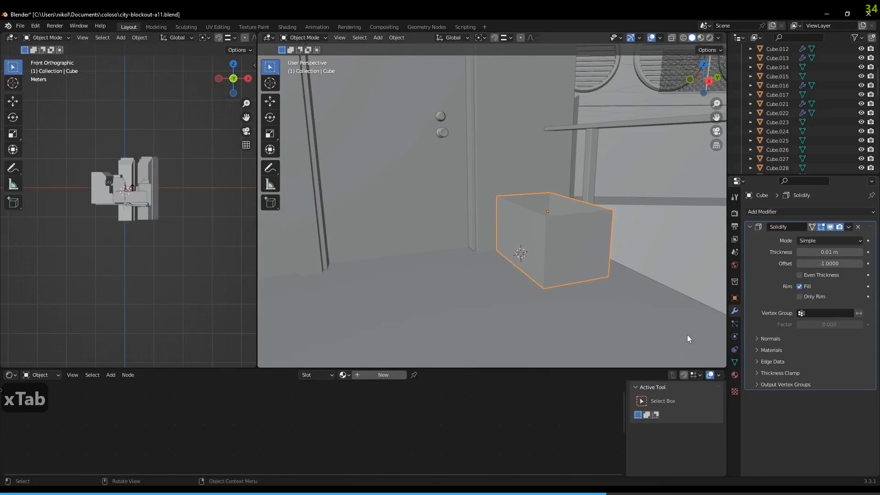
pyautogui.click(810, 275)
pyautogui.moveTo(829, 252); pyautogui.dragTo(812, 252)
# Switch the viewport to wireframe and apply the box's scale in Object Mode
pyautogui.press('Tab')
pyautogui.moveTo(603, 259); pyautogui.dragTo(584, 259, button='middle')
pyautogui.press('2')
pyautogui.press('z')
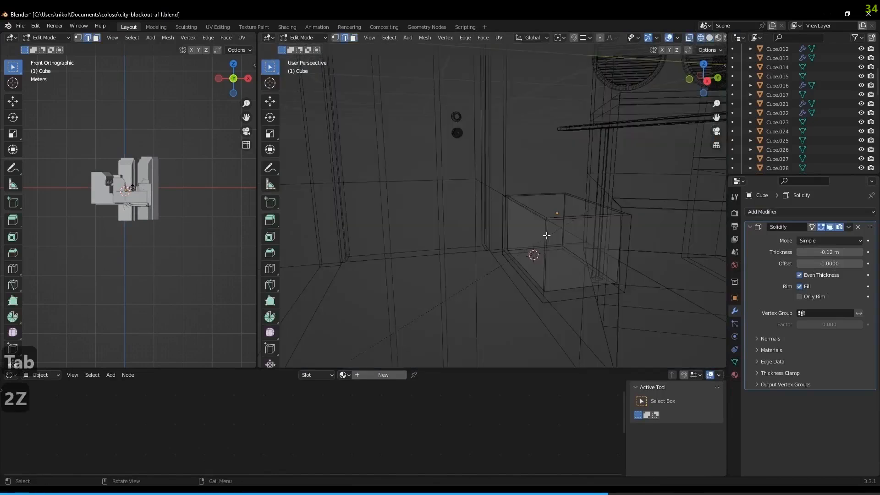
pyautogui.press('Tab')
pyautogui.hotkey('ctrl', 'a')
pyautogui.click(546, 235)
# Bevel the box's four vertical corner edges by about 0.03 m with one segment
pyautogui.press('Tab')
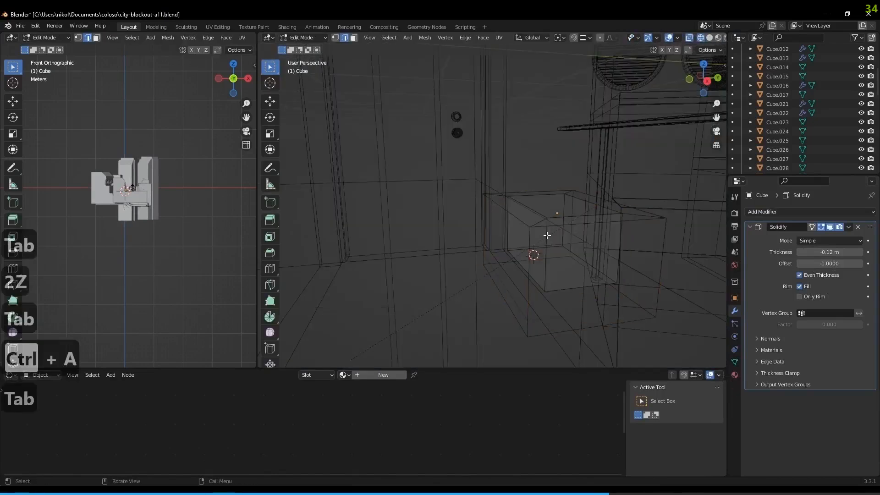
pyautogui.click(546, 235)
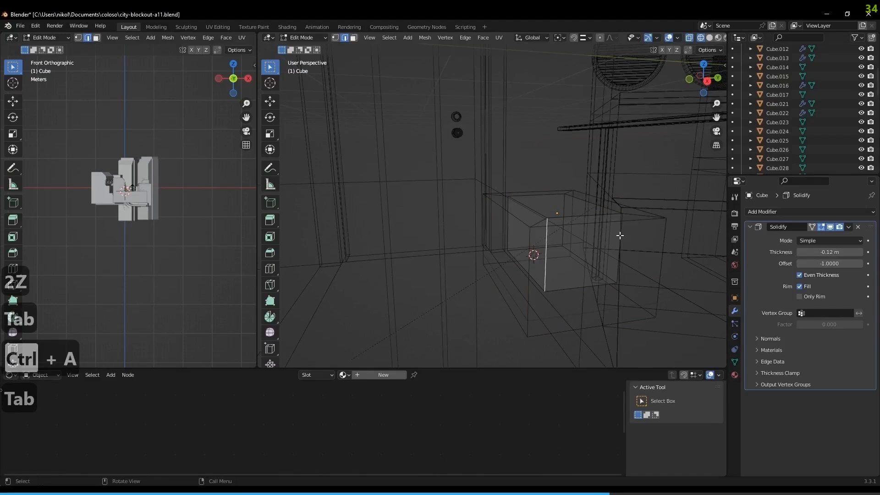
pyautogui.moveTo(619, 235); pyautogui.dragTo(589, 236, button='middle')
pyautogui.hotkey('ctrl', 'b')
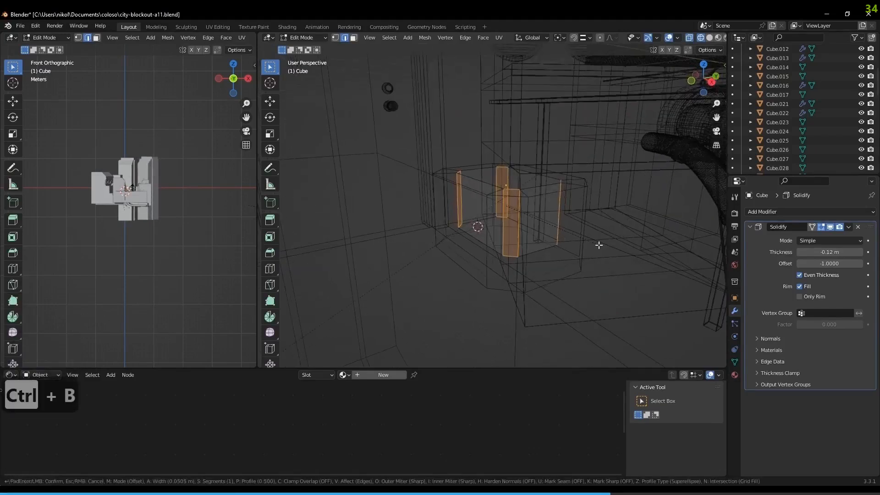
pyautogui.click(594, 243)
# Return to solid shading and set the box's Solidify thickness to -0.02 m
pyautogui.press('Tab')
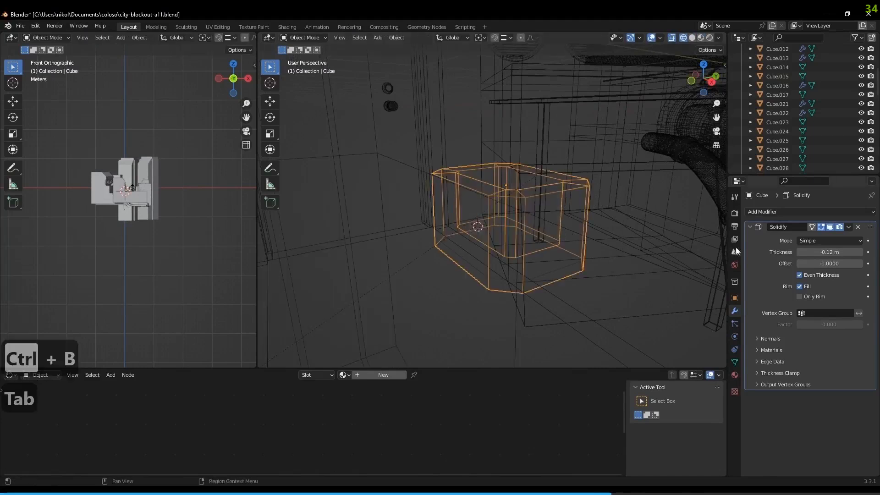
pyautogui.press('z')
pyautogui.moveTo(805, 255); pyautogui.dragTo(834, 255)
pyautogui.moveTo(458, 147); pyautogui.dragTo(533, 202, button='middle')
# Lower the box's top rim edges along Z and fine-tune their height
pyautogui.press('Tab')
pyautogui.press('2')
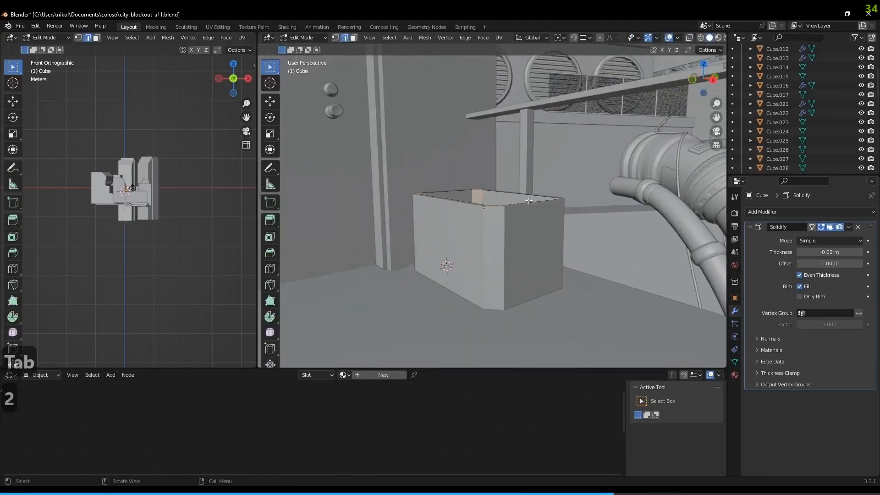
pyautogui.press('g')
pyautogui.press('z')
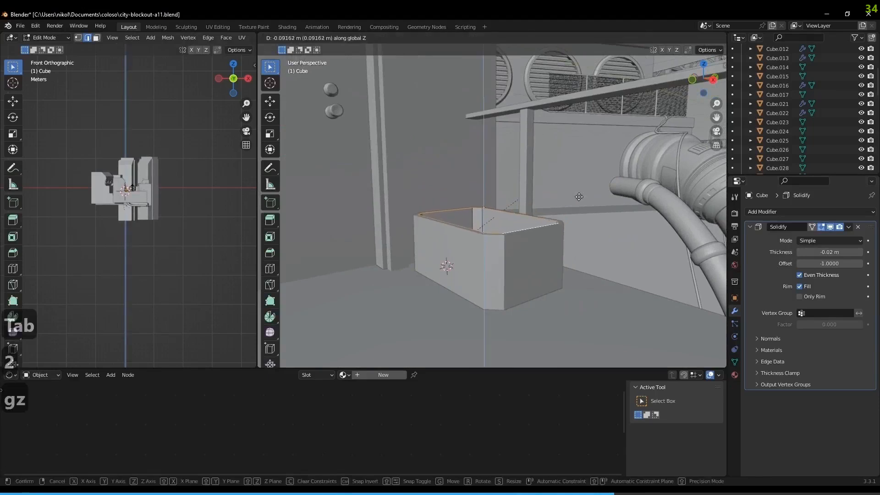
pyautogui.click(579, 194)
pyautogui.press('g')
pyautogui.press('z')
pyautogui.click(574, 183)
pyautogui.scroll(-2, 573, 183)
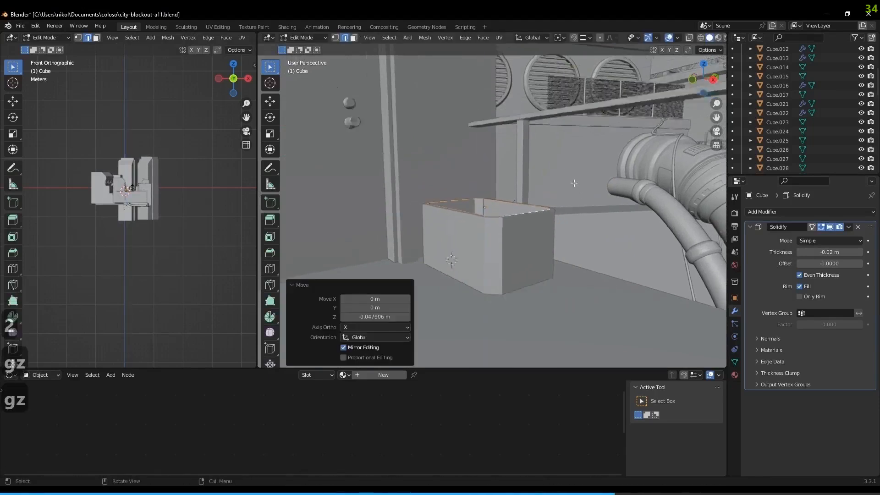
# Scale the open box along X in Object Mode to adjust its proportions
pyautogui.press('0')
pyautogui.moveTo(569, 184); pyautogui.dragTo(603, 201, button='middle')
pyautogui.scroll(1, 614, 188)
pyautogui.scroll(-8, 542, 241)
pyautogui.press('Tab')
pyautogui.scroll(4, 508, 294)
pyautogui.press('s')
pyautogui.press('x')
pyautogui.click(541, 277)
# Set the box's Solidify thickness to 0.02 m so the walls grow inward
pyautogui.scroll(4, 604, 201)
pyautogui.keyDown('shift'); pyautogui.moveTo(588, 162); pyautogui.dragTo(499, 222, button='middle'); pyautogui.keyUp('shift')
pyautogui.press('Tab')
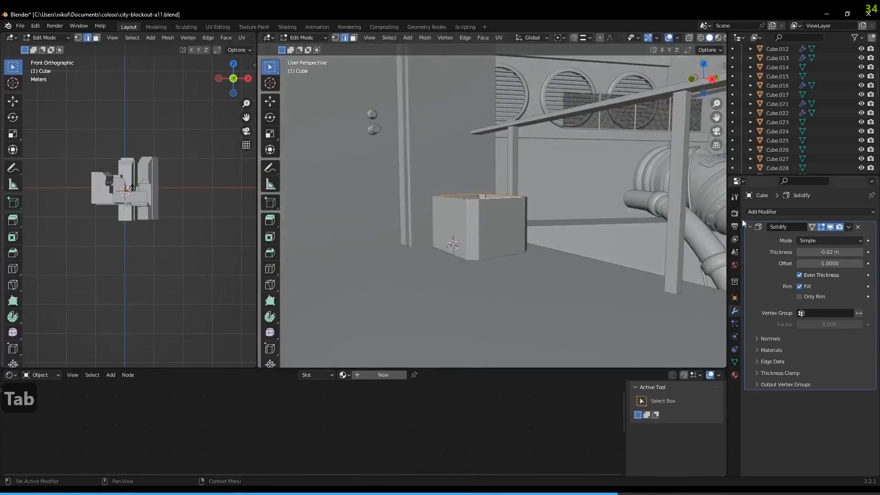
pyautogui.press('Tab')
pyautogui.moveTo(704, 215); pyautogui.dragTo(567, 270, button='middle')
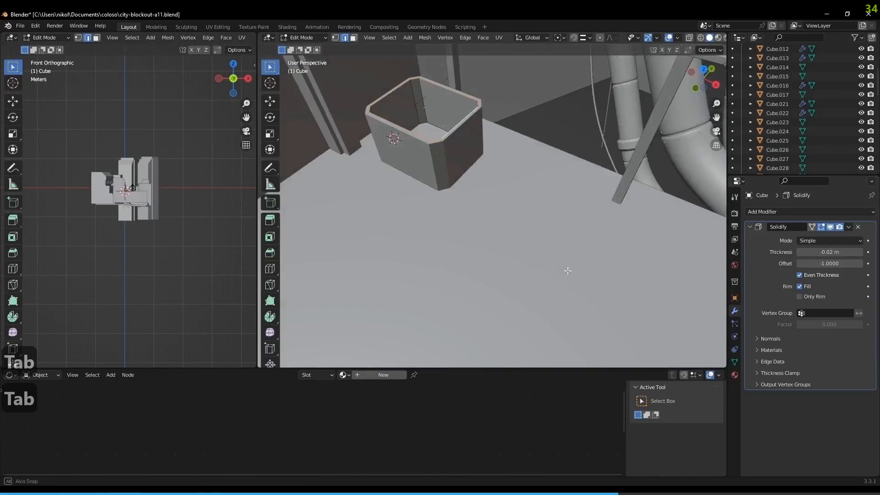
pyautogui.moveTo(831, 252); pyautogui.dragTo(844, 253)
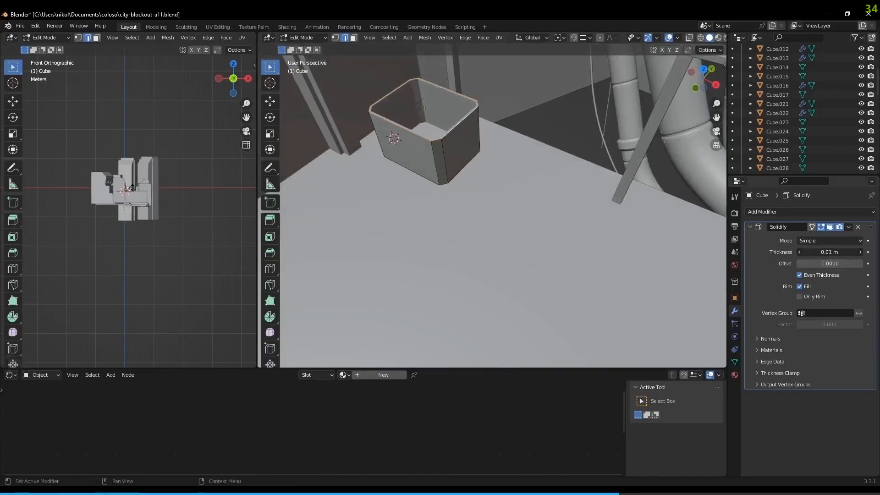
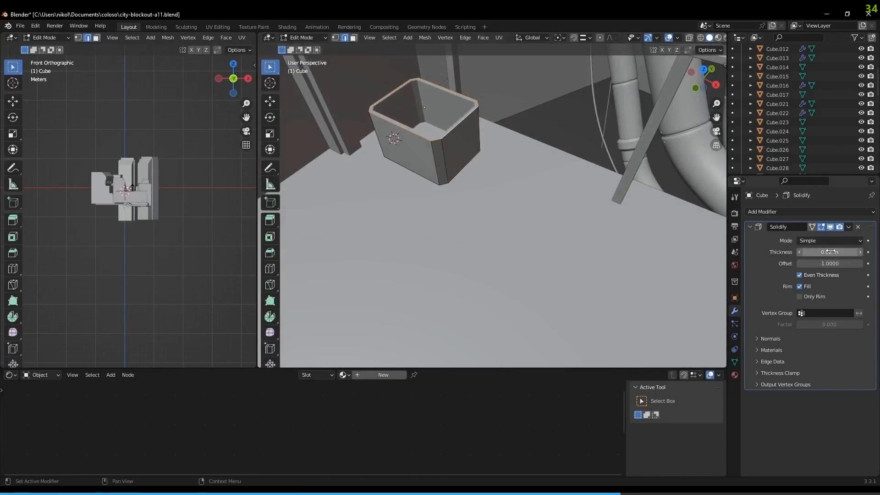
# Apply the Solidify modifier to the box in Object Mode
pyautogui.click(850, 227)
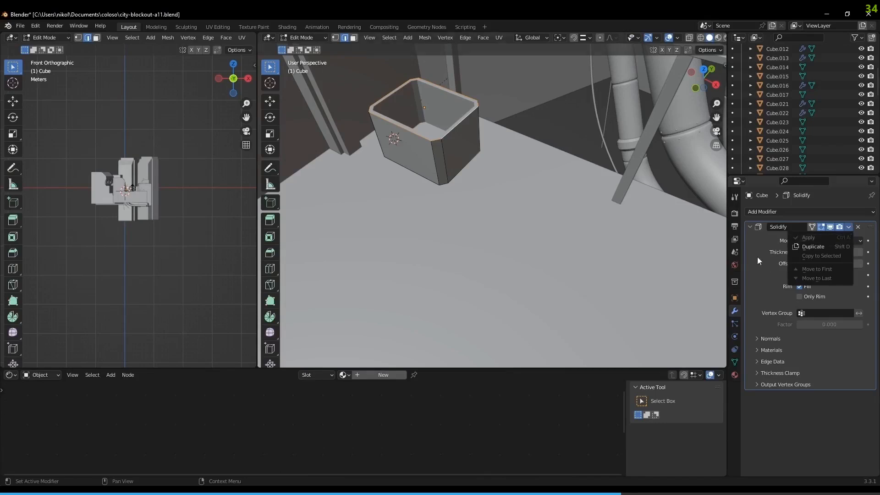
pyautogui.press('Tab')
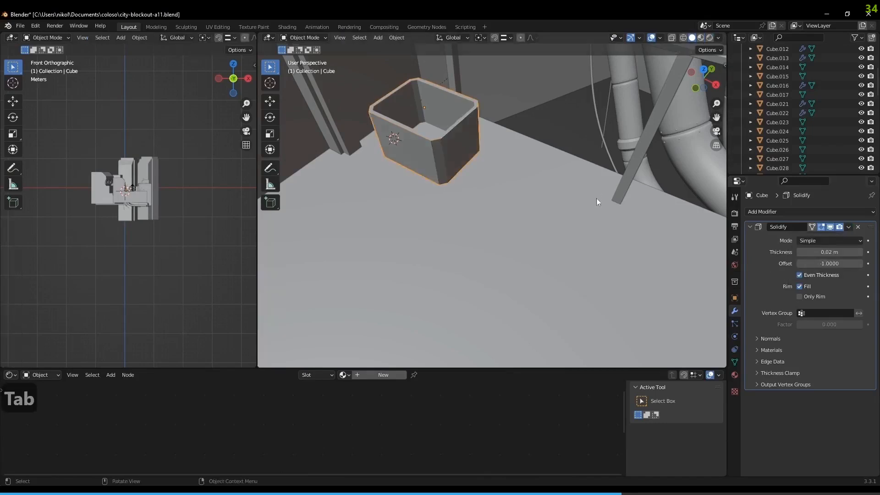
pyautogui.click(849, 228)
pyautogui.click(832, 238)
pyautogui.press('Tab')
# Add a second cube mesh at the 3D cursor beside the planter-like box
pyautogui.moveTo(483, 204)
pyautogui.mouseDown(button='middle')
pyautogui.moveTo(490, 188)
pyautogui.moveTo(524, 268)
pyautogui.moveTo(563, 308)
pyautogui.moveTo(509, 308)
pyautogui.moveTo(514, 203)
pyautogui.moveTo(470, 202)
pyautogui.moveTo(485, 205)
pyautogui.mouseUp(button='middle')
pyautogui.press('Tab')
pyautogui.hotkey('shift', 'a')
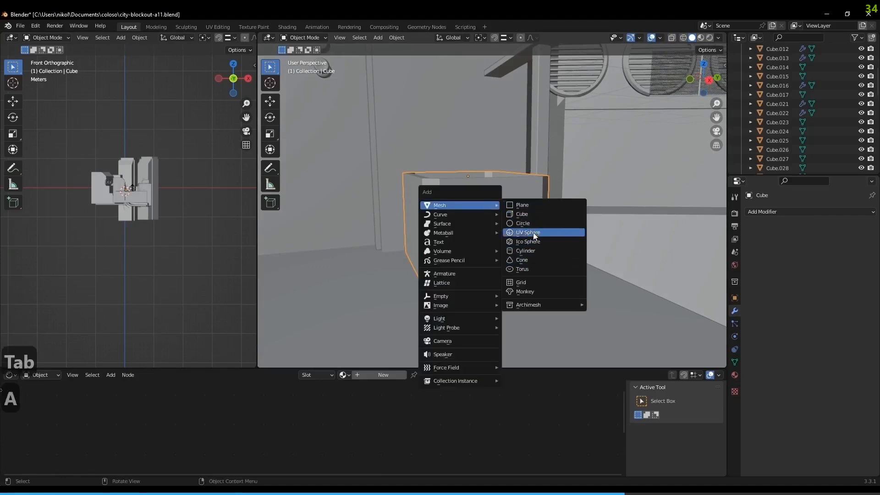
pyautogui.click(532, 213)
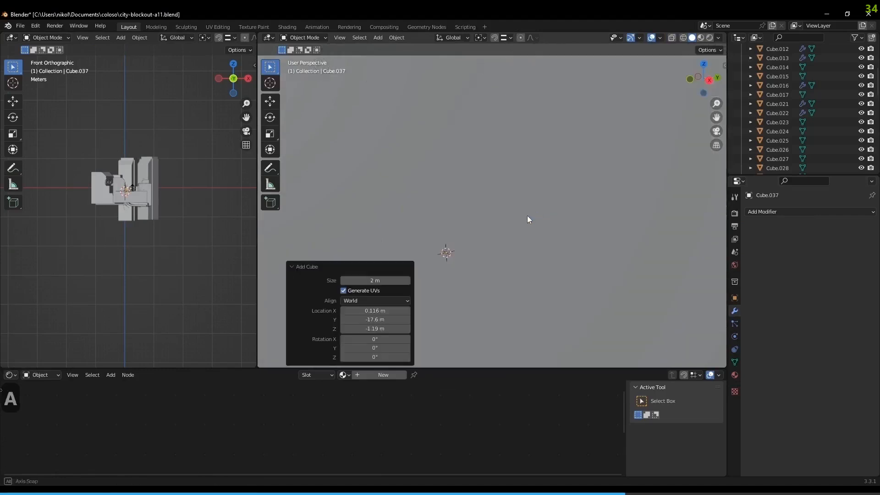
# Scale the new cube down to a small block and raise it along Z to the height of the open box's rim
pyautogui.moveTo(527, 215); pyautogui.dragTo(563, 271, button='middle')
pyautogui.press('s')
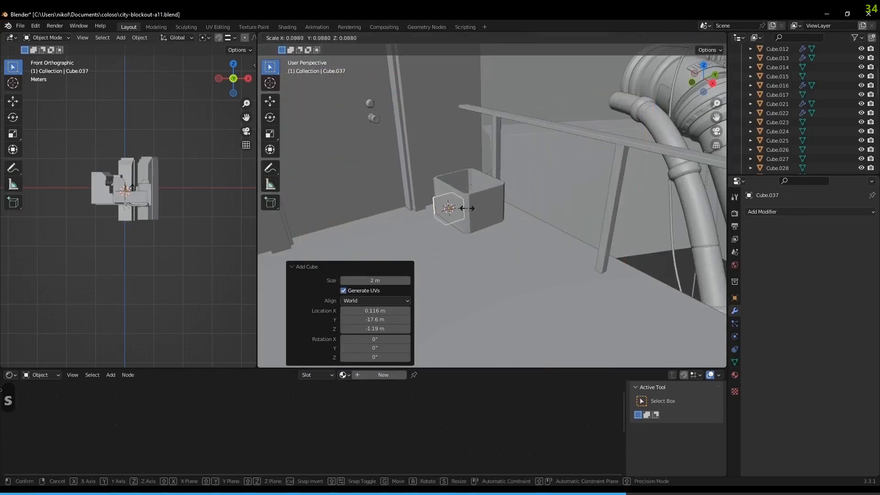
pyautogui.click(465, 218)
pyautogui.press('g')
pyautogui.press('z')
pyautogui.click(512, 176)
# Add a horizontal loop cut around the open box's walls and move it up along Z to just below the rim
pyautogui.scroll(3, 490, 185)
pyautogui.moveTo(490, 185)
pyautogui.mouseDown(button='middle')
pyautogui.moveTo(494, 161)
pyautogui.moveTo(489, 197)
pyautogui.mouseUp(button='middle')
pyautogui.click(482, 207)
pyautogui.press('Tab')
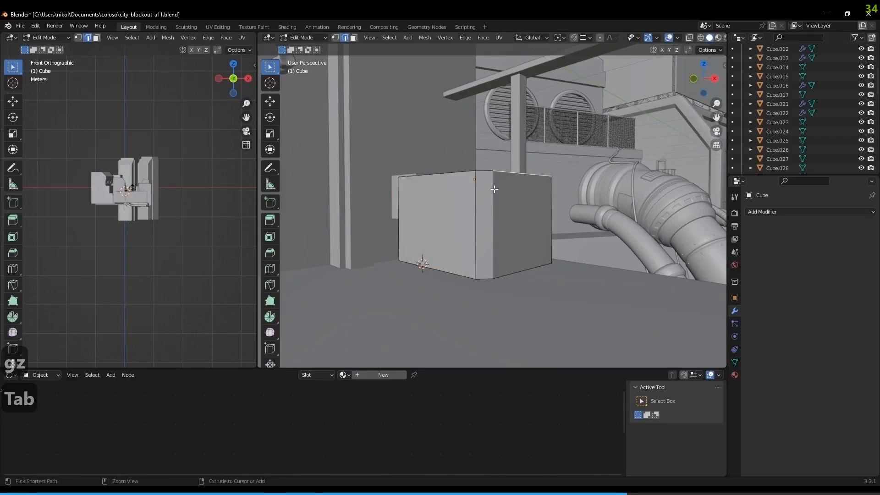
pyautogui.hotkey('ctrl', 'r')
pyautogui.click(494, 189)
pyautogui.rightClick(494, 189)
pyautogui.press('g')
pyautogui.press('z')
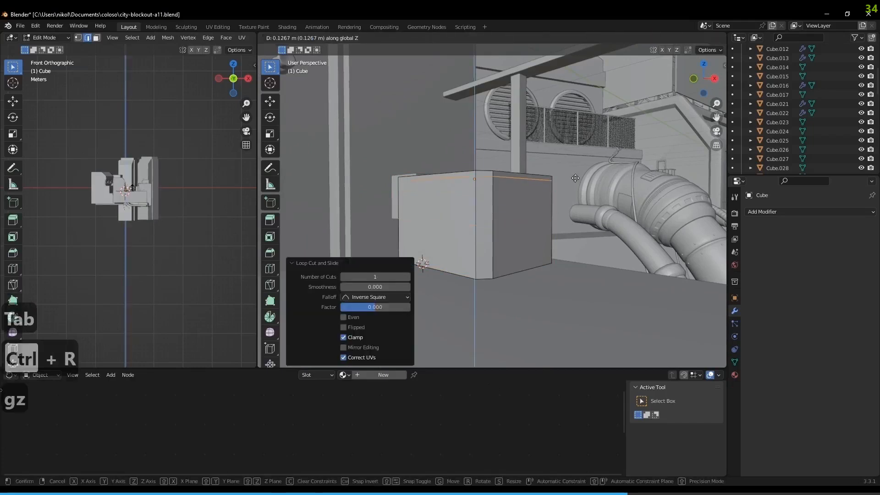
pyautogui.click(575, 178)
# Add a second horizontal loop cut around the box and lower it along Z to just above the base
pyautogui.hotkey('ctrl', 'r')
pyautogui.click(494, 262)
pyautogui.rightClick(495, 262)
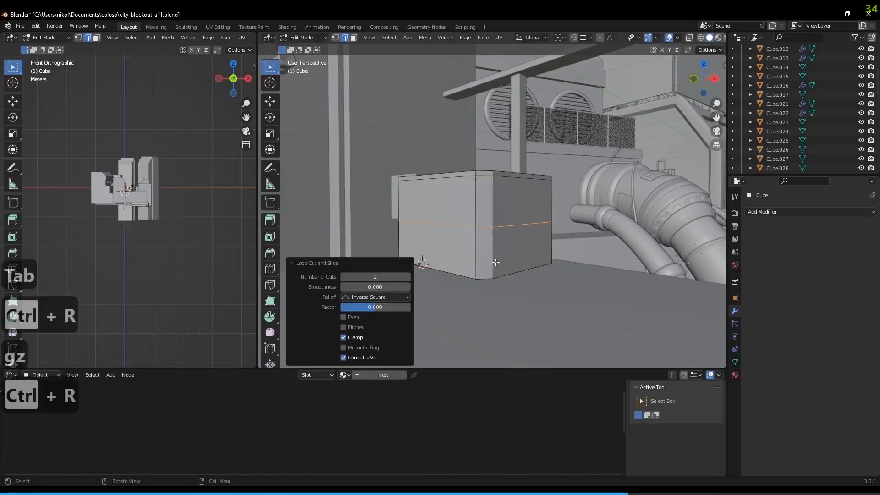
pyautogui.press('g')
pyautogui.press('z')
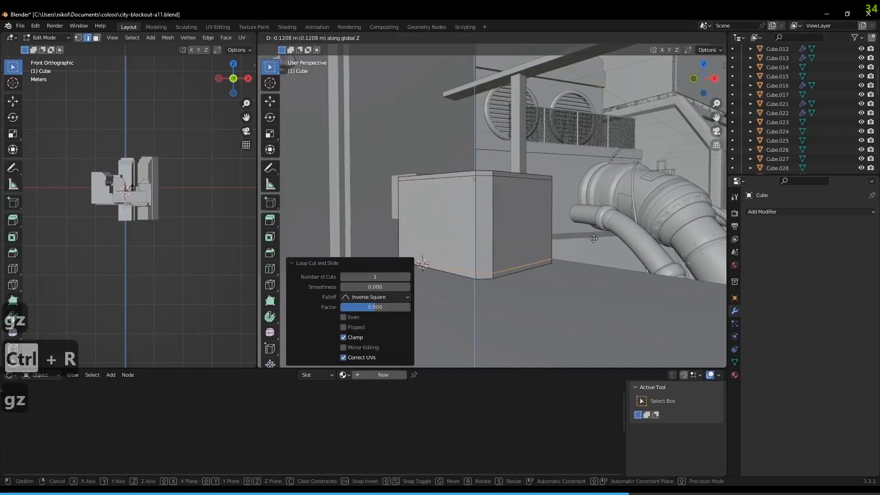
pyautogui.click(593, 237)
# Extrude the narrow face bands around the box's top and bottom and scale them outward in X and Y only
pyautogui.press('3')
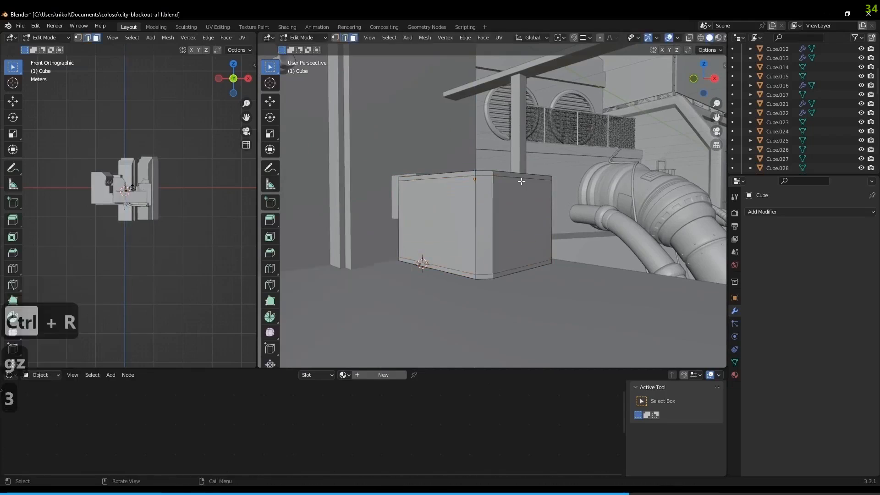
pyautogui.keyDown('alt'); pyautogui.keyDown('shift'); pyautogui.click(492, 275); pyautogui.keyUp('shift'); pyautogui.keyUp('alt')
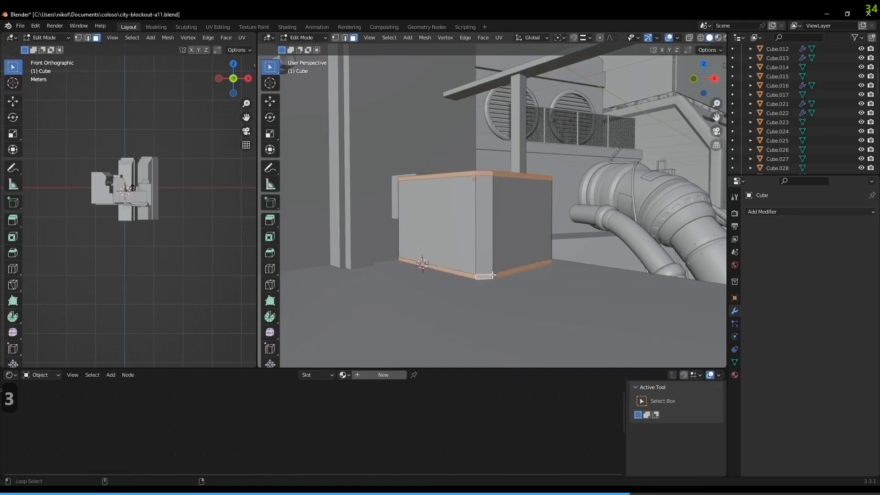
pyautogui.moveTo(523, 305); pyautogui.dragTo(537, 306, button='middle')
pyautogui.press('e')
pyautogui.press('s')
pyautogui.hotkey('shift', 'z')
pyautogui.click(544, 288)
pyautogui.press('Tab')
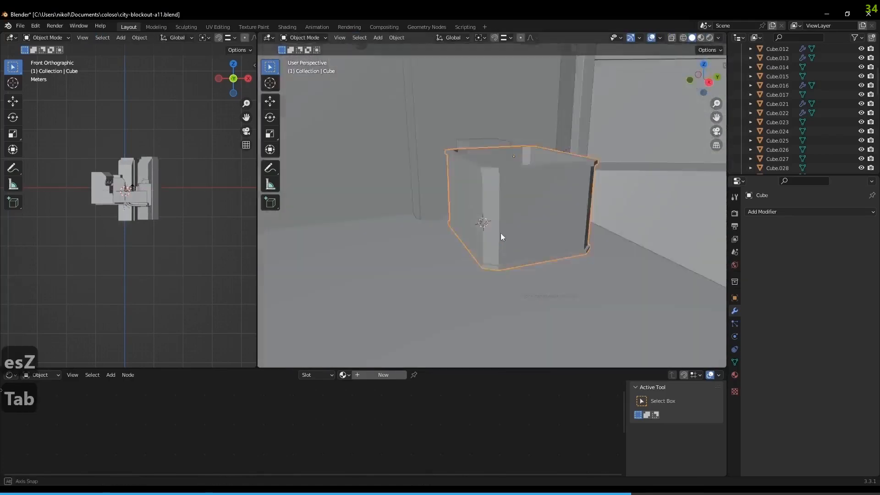
# Flatten the small cube behind the box along Z to about 0.235 of its height in the right side view
pyautogui.moveTo(500, 233); pyautogui.dragTo(520, 122, button='middle')
pyautogui.click(527, 133)
pyautogui.press('Tab')
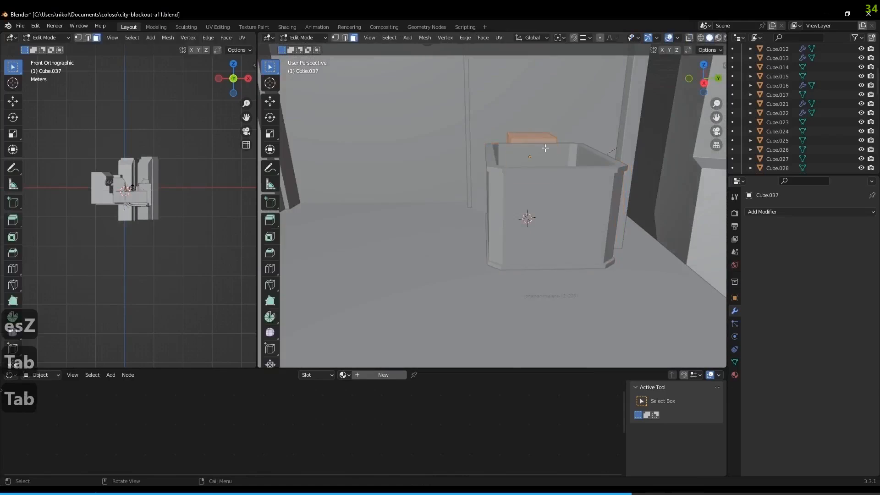
pyautogui.press('Tab')
pyautogui.scroll(-4, 541, 147)
pyautogui.press('KP_1')
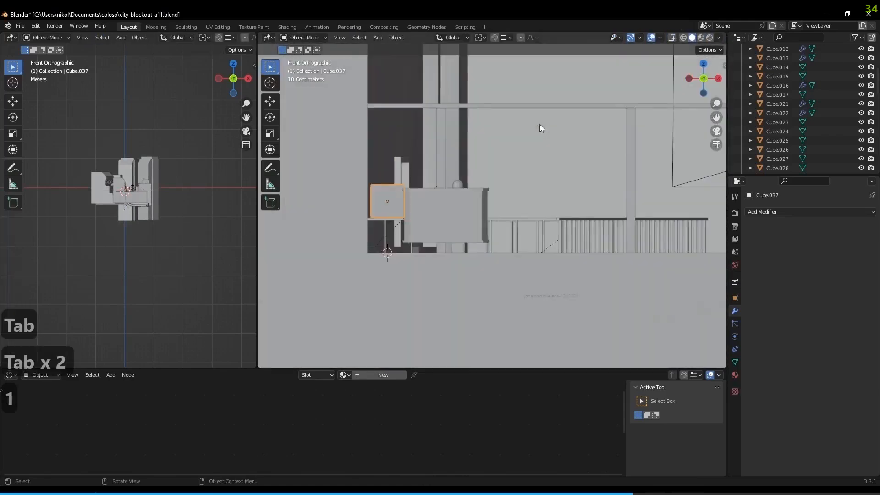
pyautogui.press('KP_3')
pyautogui.press('s')
pyautogui.press('z')
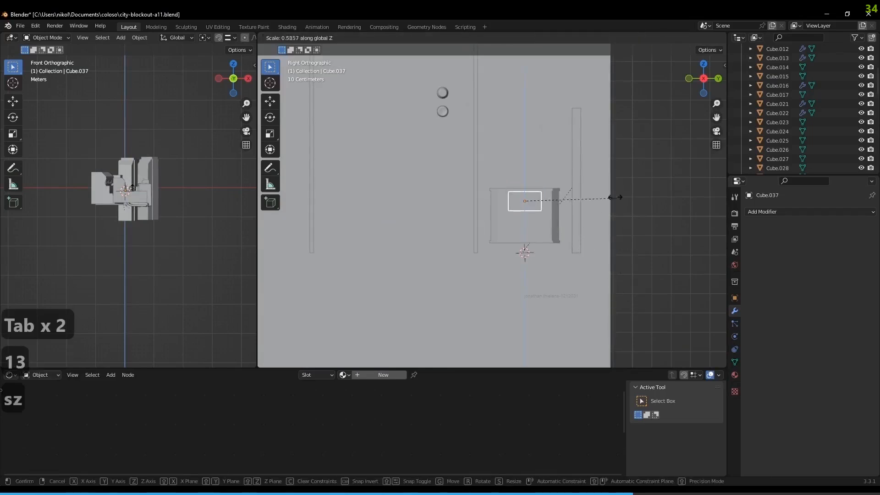
pyautogui.click(565, 199)
# Scale the flat slab slightly overall and thicken it along Z by a factor of about 1.1
pyautogui.press('s')
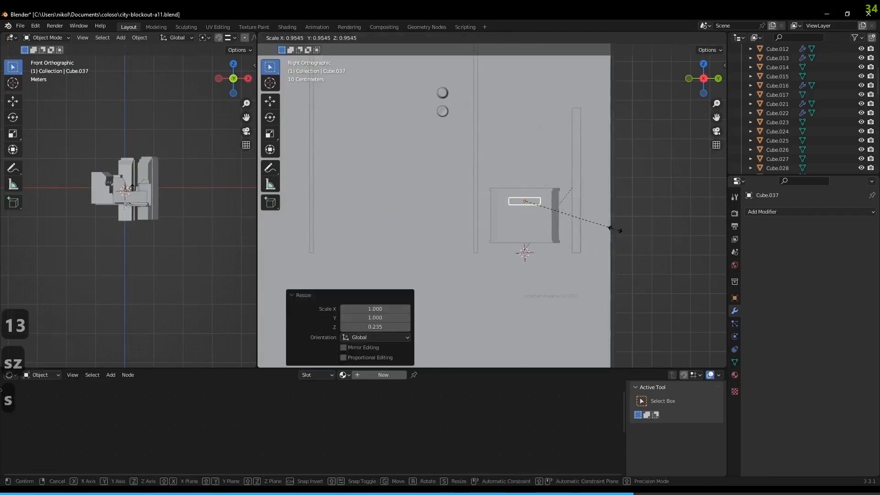
pyautogui.click(606, 227)
pyautogui.press('s')
pyautogui.press('z')
pyautogui.click(628, 263)
# Apply the slab's scale and stretch it along X by about 7.16 so it passes through both box walls
pyautogui.moveTo(604, 254); pyautogui.dragTo(613, 264, button='middle')
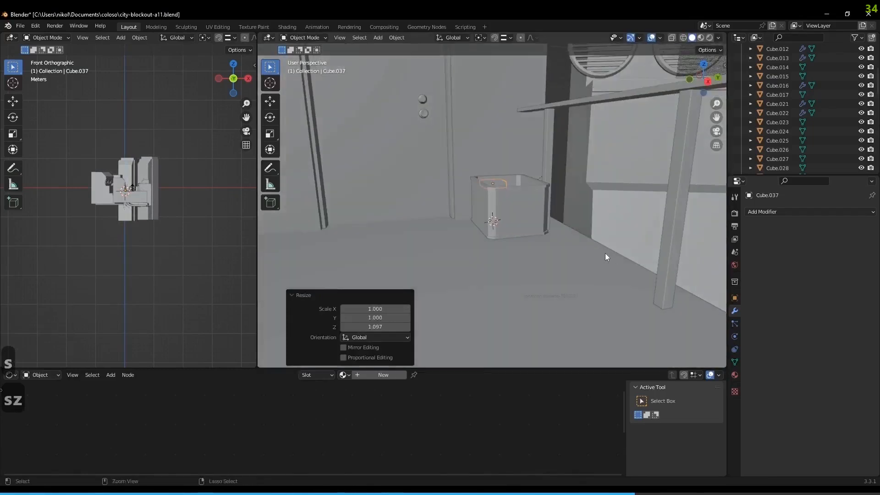
pyautogui.hotkey('ctrl', 'a')
pyautogui.click(604, 253)
pyautogui.moveTo(428, 204); pyautogui.dragTo(495, 202, button='middle')
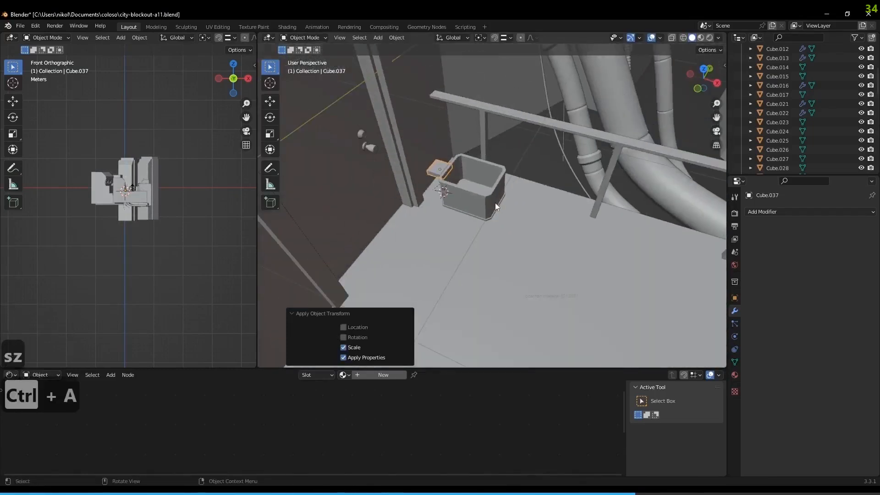
pyautogui.press('s')
pyautogui.press('x')
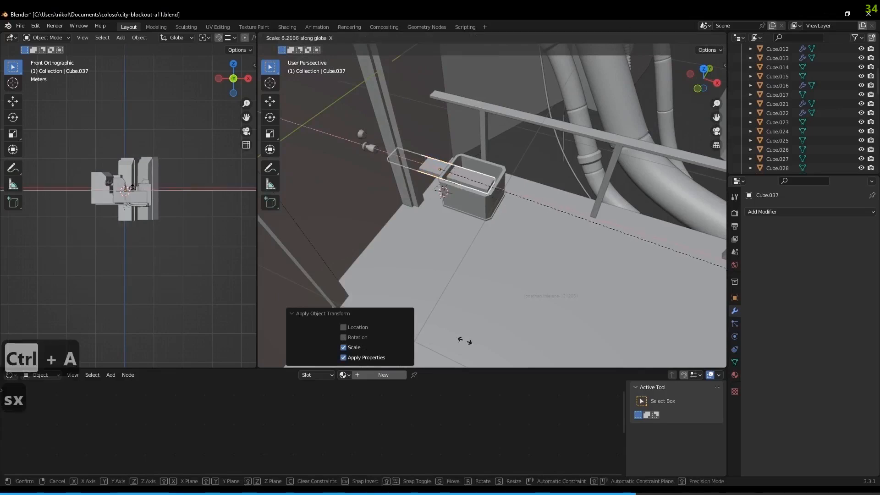
pyautogui.click(537, 350)
pyautogui.moveTo(537, 350); pyautogui.dragTo(362, 95, button='middle')
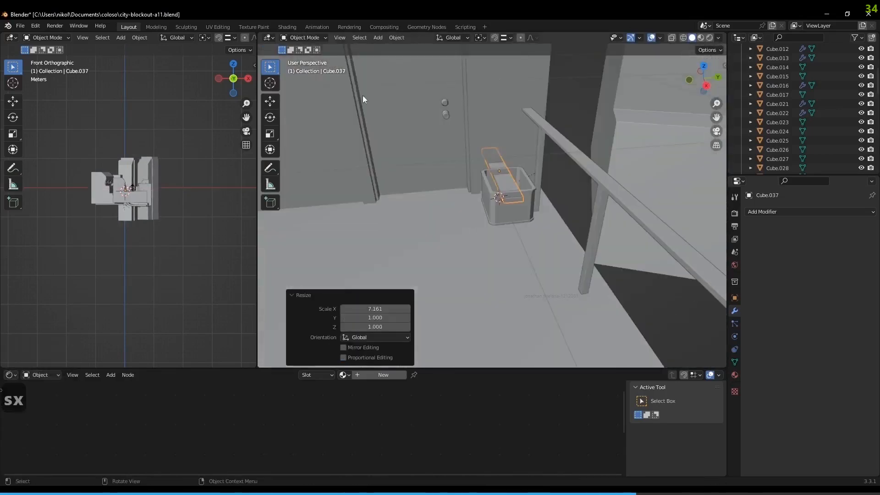
# Move the slab about 0.14 m along X in the camera view so it extends past both sides of the box
pyautogui.press('KP_0')
pyautogui.press('g')
pyautogui.press('x')
pyautogui.click(517, 201)
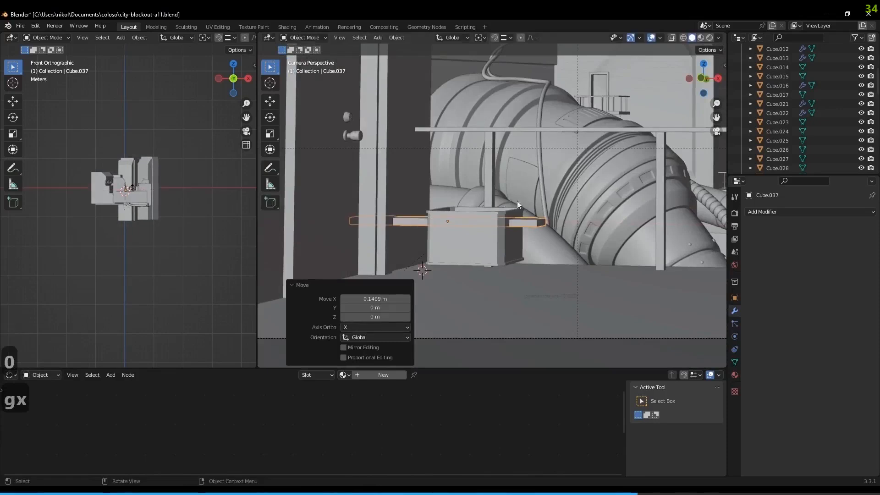
# Parent the slab to the open box using the Object option
pyautogui.click(499, 237)
pyautogui.hotkey('ctrl', 'p')
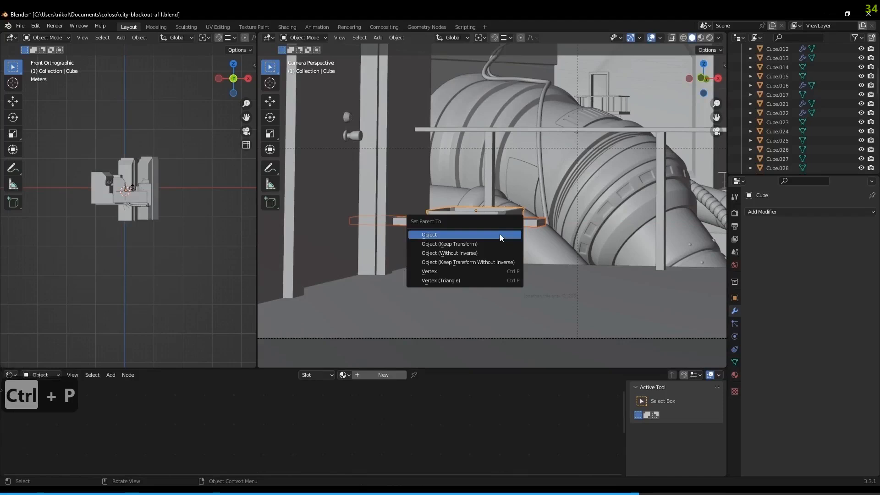
pyautogui.click(500, 233)
pyautogui.moveTo(499, 233); pyautogui.dragTo(411, 290, button='middle')
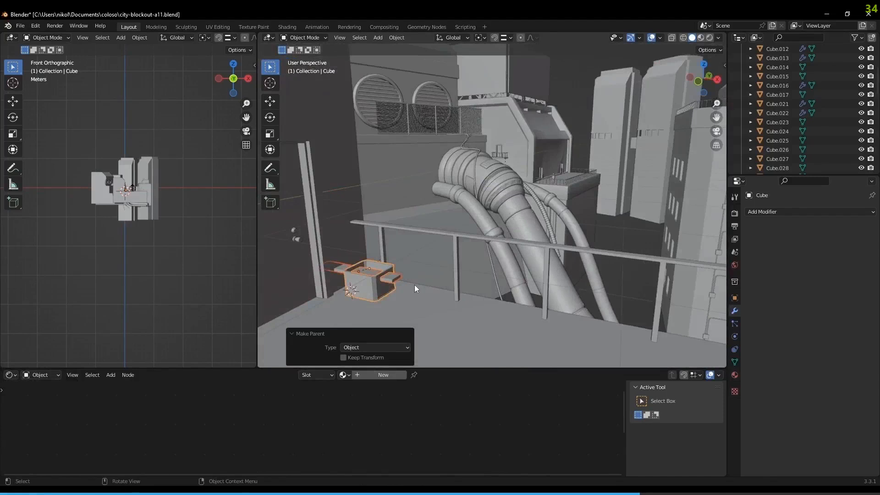
# Add a Difference Boolean modifier to the open box with the long slab as its cutter object
pyautogui.press('KP_Decimal')
pyautogui.moveTo(508, 239); pyautogui.dragTo(536, 208, button='middle')
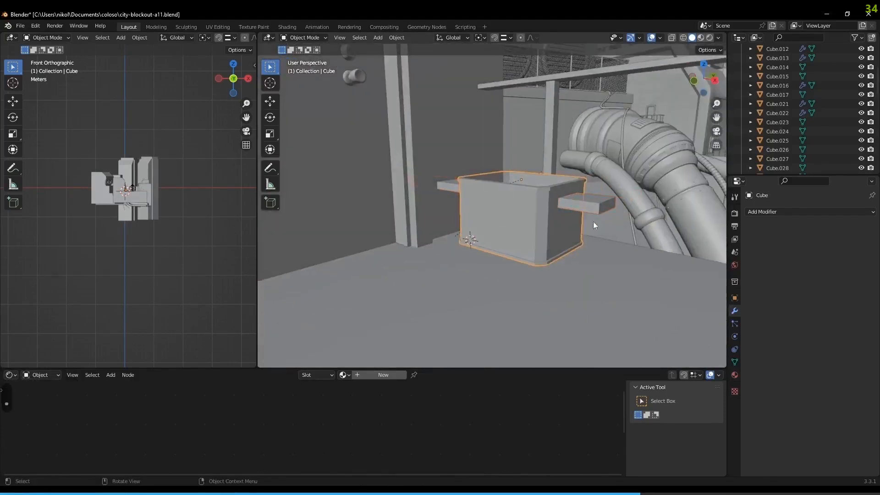
pyautogui.click(761, 215)
pyautogui.click(725, 260)
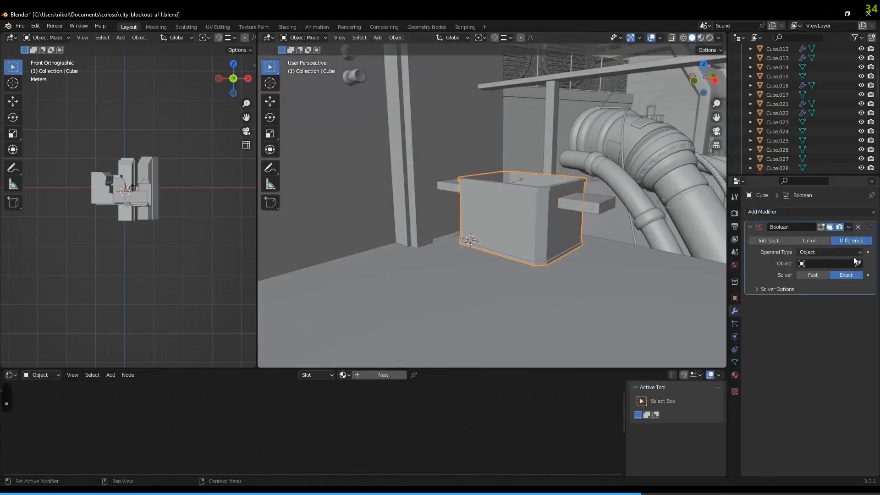
pyautogui.click(590, 207)
# Set the cutter slab's viewport display to Wire
pyautogui.click(590, 207)
pyautogui.click(734, 298)
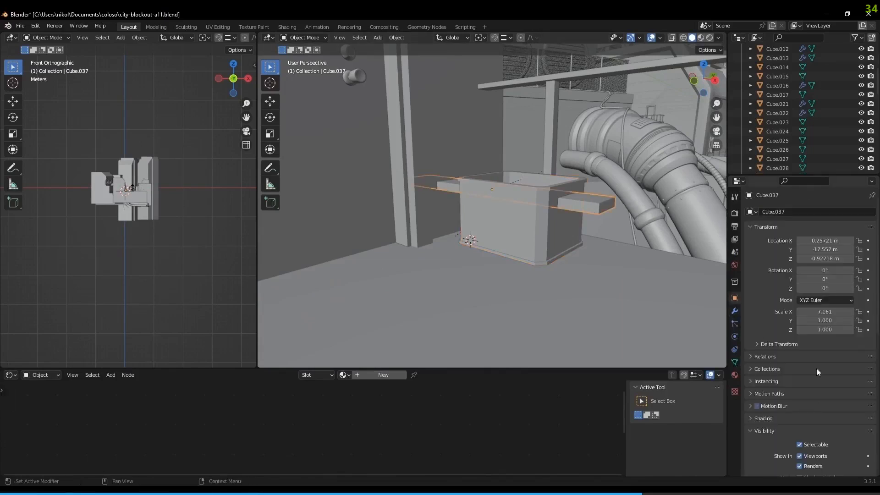
pyautogui.scroll(-6, 809, 403)
pyautogui.scroll(-4, 806, 416)
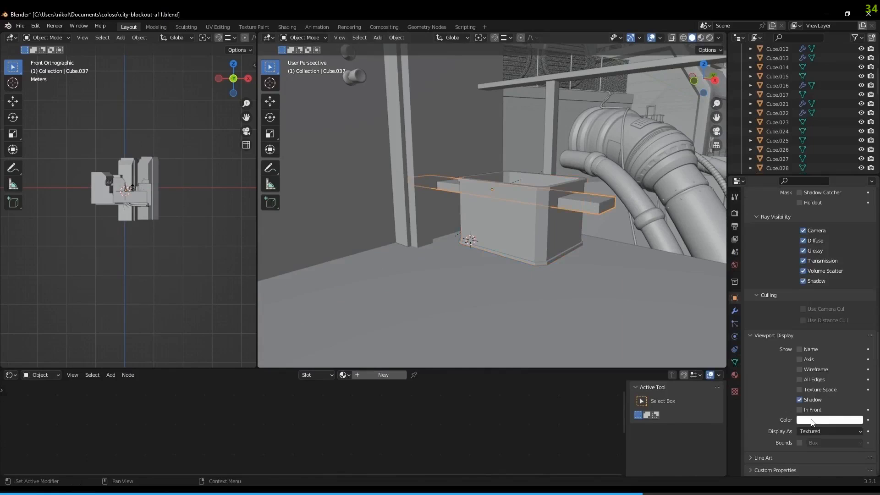
pyautogui.click(816, 431)
pyautogui.click(818, 410)
pyautogui.moveTo(606, 286)
pyautogui.mouseDown(button='middle')
pyautogui.moveTo(561, 273)
pyautogui.moveTo(568, 295)
pyautogui.moveTo(580, 282)
pyautogui.moveTo(573, 274)
pyautogui.mouseUp(button='middle')
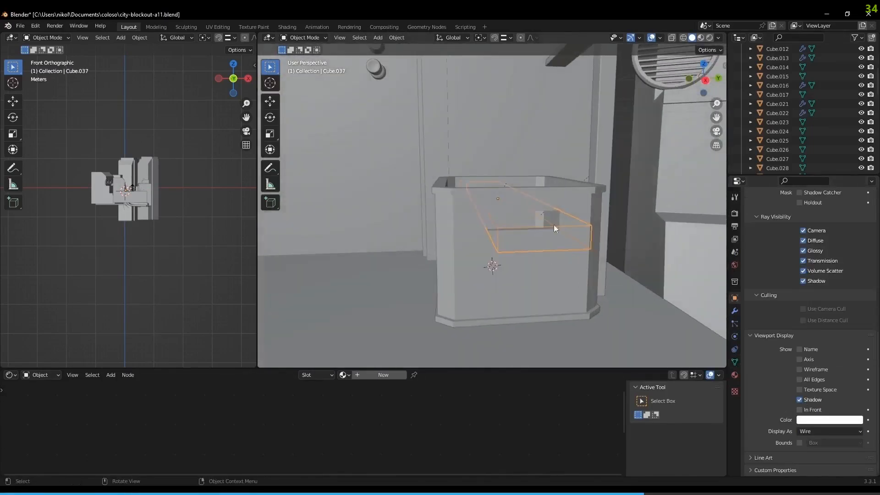
pyautogui.press('Tab')
pyautogui.press('Tab')
pyautogui.scroll(5, 569, 237)
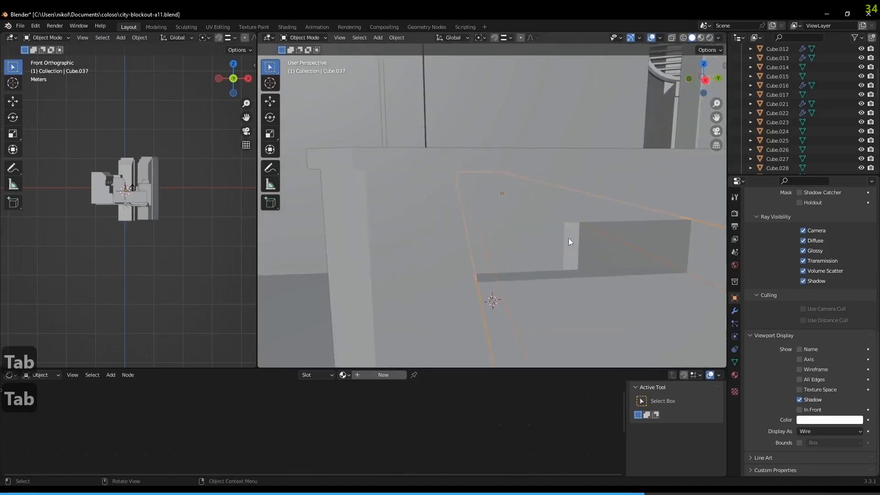
pyautogui.scroll(-6, 568, 237)
pyautogui.click(545, 241)
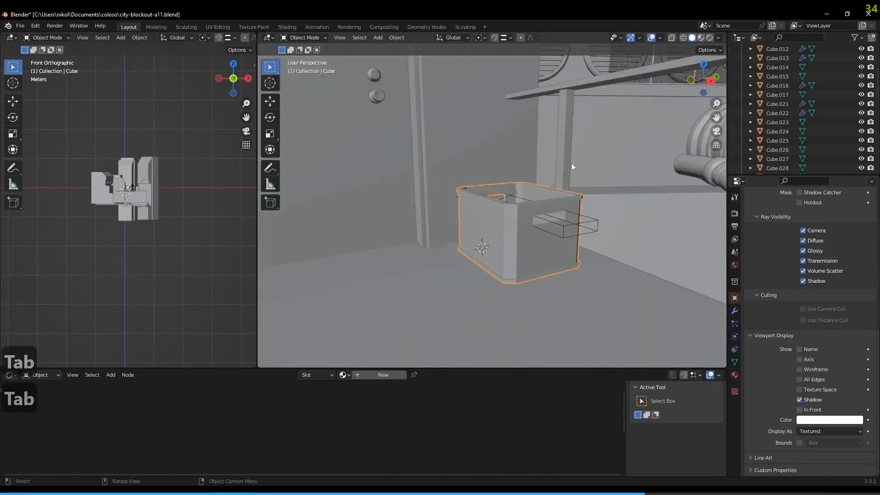
pyautogui.keyDown('shift'); pyautogui.click(568, 95); pyautogui.keyUp('shift')
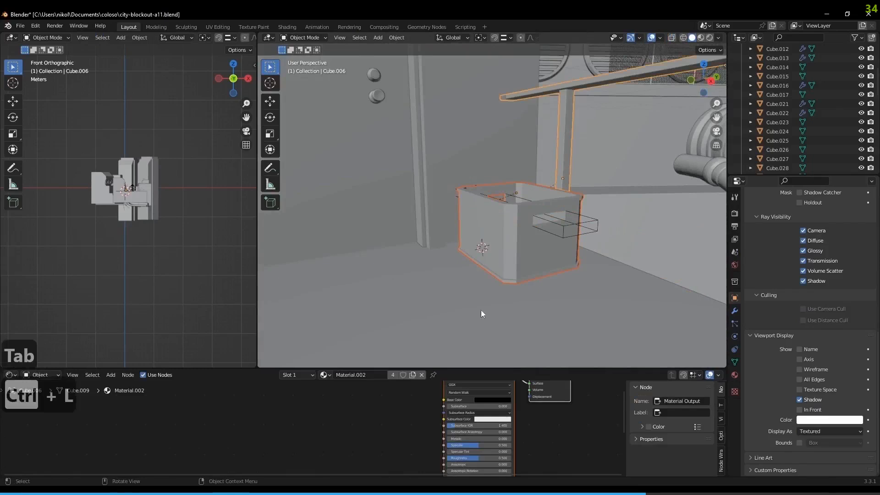
# Add a Bevel modifier to the open box and set it to 3 segments
pyautogui.click(505, 272)
pyautogui.click(734, 311)
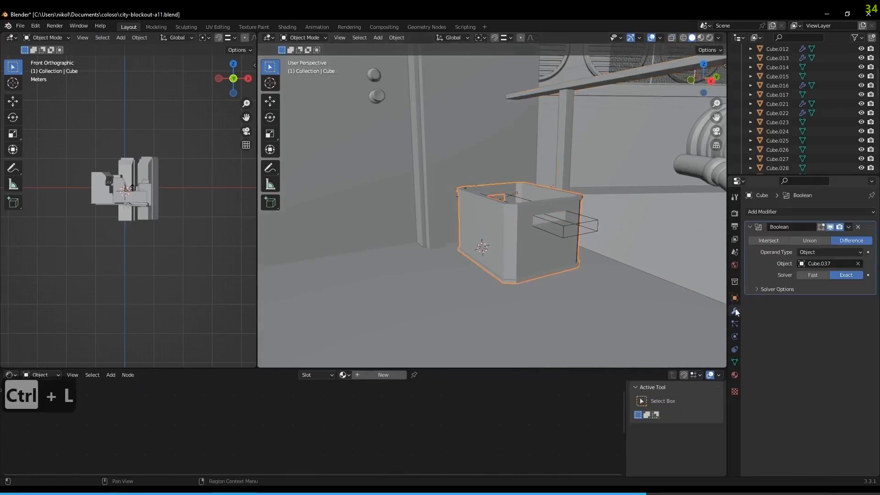
pyautogui.click(771, 209)
pyautogui.click(702, 247)
pyautogui.scroll(4, 634, 246)
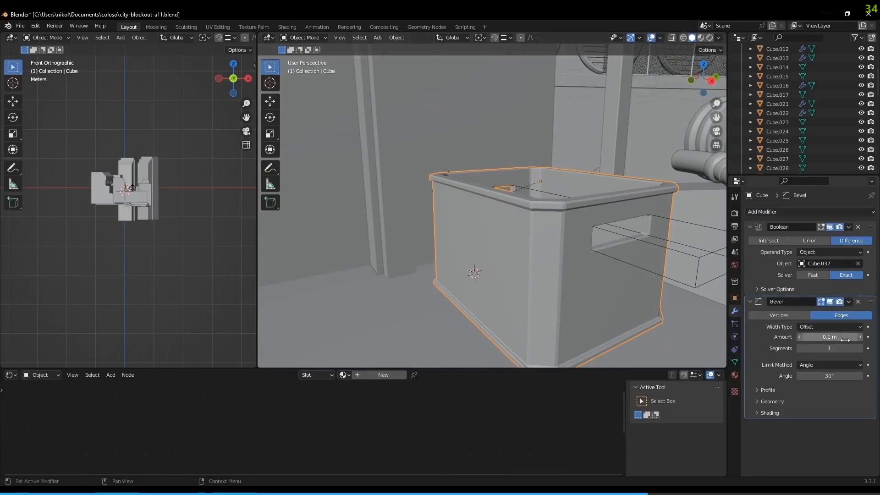
pyautogui.click(860, 348)
pyautogui.click(860, 348)
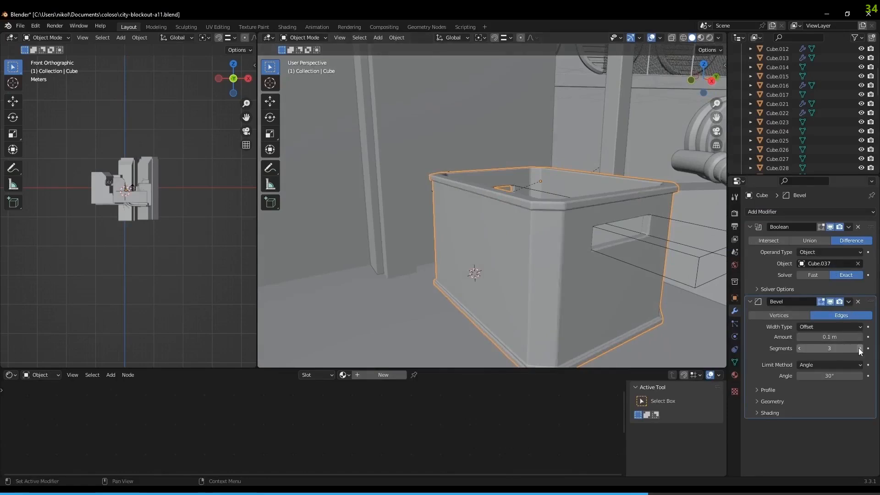
# Set the amount of the box's Bevel modifier to 0.05 m
pyautogui.scroll(-4, 580, 280)
pyautogui.click(834, 336)
pyautogui.write('0')
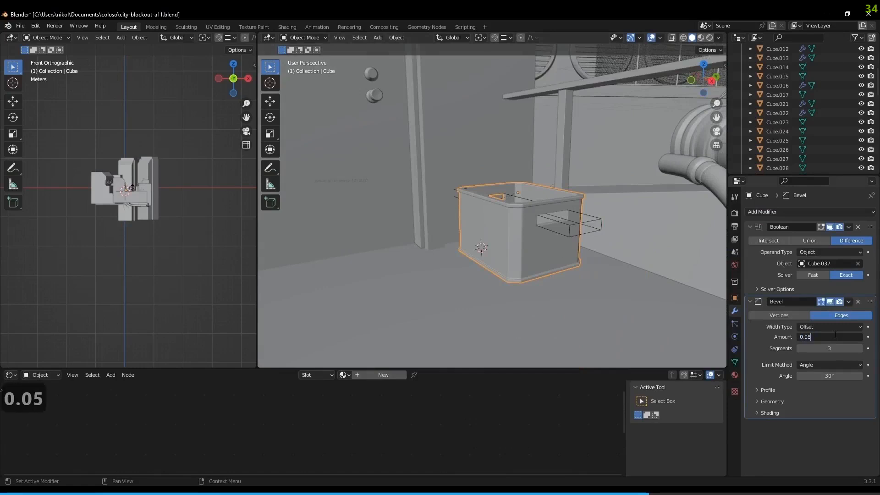
pyautogui.write('.05')
pyautogui.press('Return')
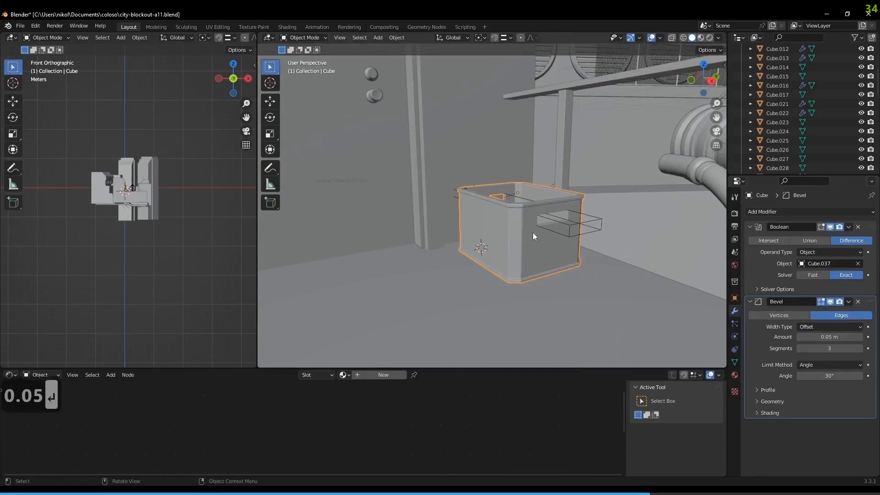
# Bevel the edges of the wireframe cutter slab slightly to soften the shape of the crate's handle holes
pyautogui.moveTo(532, 232); pyautogui.dragTo(589, 262, button='middle')
pyautogui.press('KP_0')
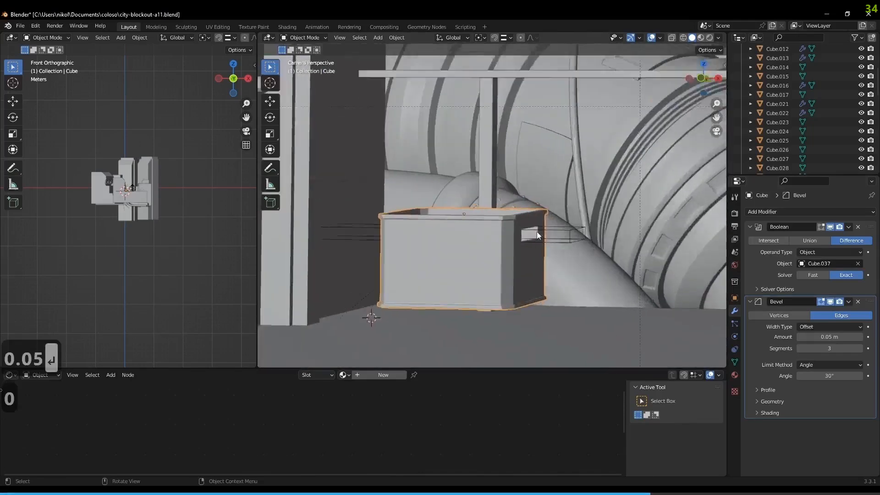
pyautogui.click(551, 242)
pyautogui.press('Tab')
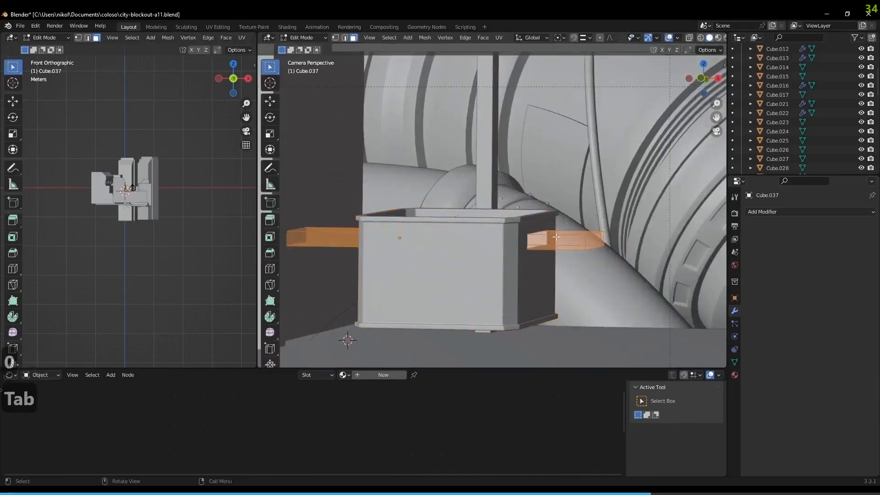
pyautogui.press('2')
pyautogui.keyDown('ctrl'); pyautogui.keyDown('alt'); pyautogui.click(566, 234); pyautogui.keyUp('alt'); pyautogui.keyUp('ctrl')
pyautogui.hotkey('ctrl', 'b')
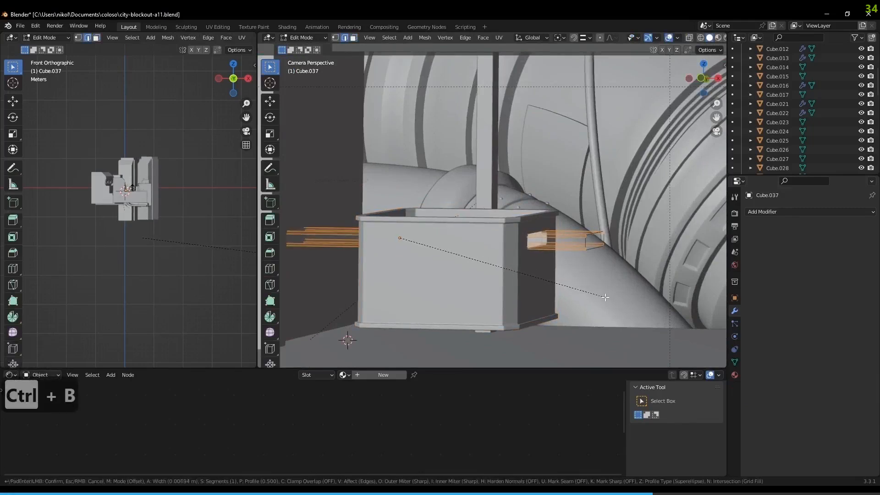
pyautogui.click(603, 296)
pyautogui.press('capslock')
pyautogui.press('capslock')
pyautogui.press('Tab')
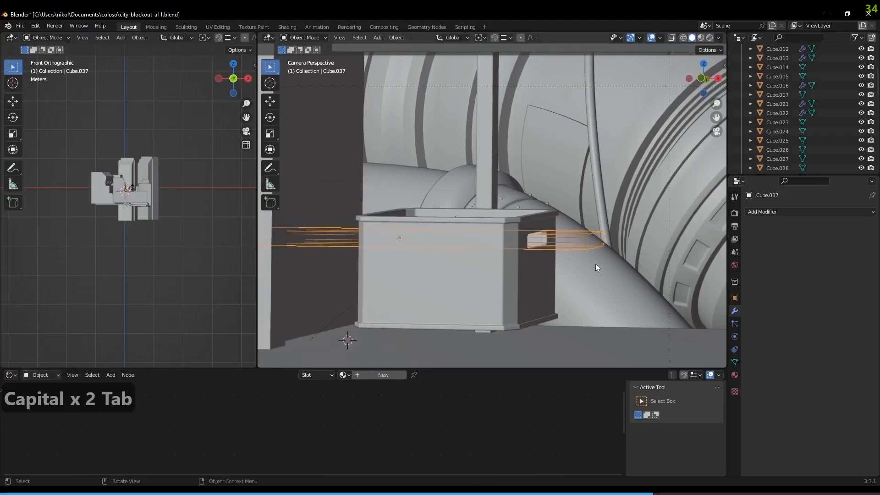
# Select the crate and turn on snapping for moving it
pyautogui.scroll(-4, 578, 227)
pyautogui.click(500, 230)
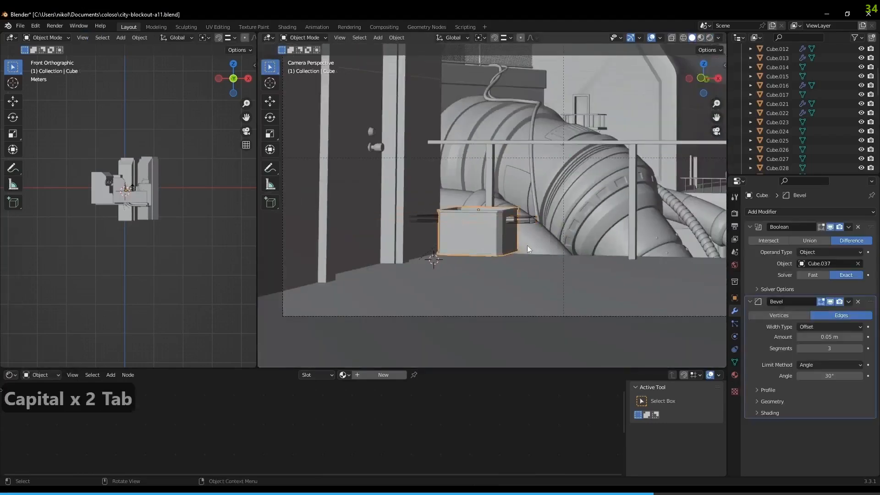
pyautogui.press('g')
pyautogui.press('z')
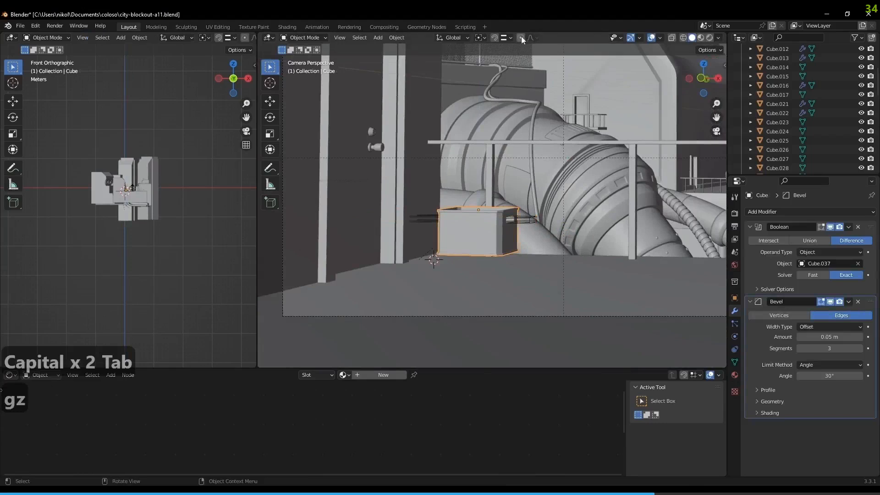
pyautogui.click(493, 38)
# Try to lower the crate along the global Z axis with snapping on
pyautogui.press('g')
pyautogui.press('z')
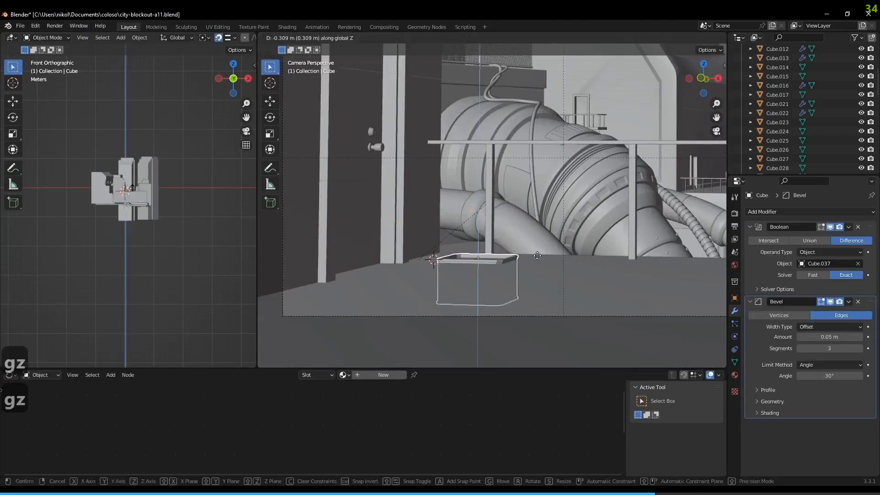
pyautogui.click(537, 256)
pyautogui.press('g')
pyautogui.press('z')
pyautogui.rightClick(539, 237)
pyautogui.hotkey('ctrl', 'z')
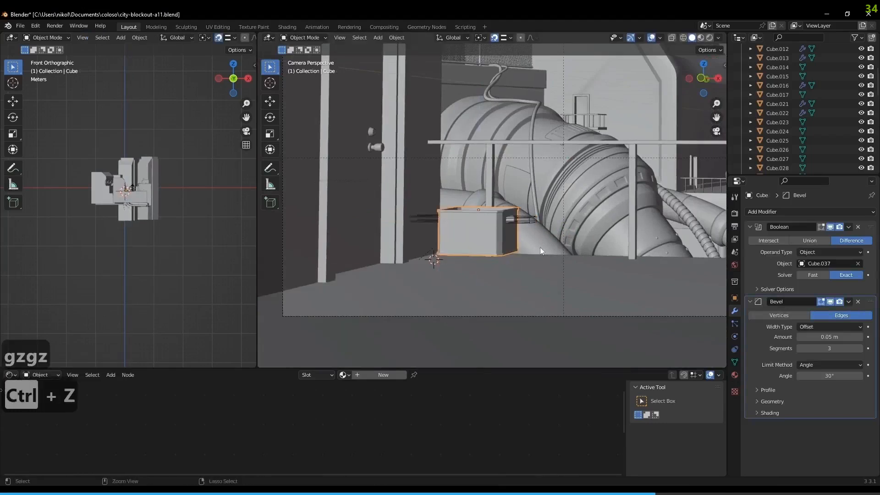
pyautogui.press('g')
pyautogui.press('z')
pyautogui.rightClick(523, 255)
pyautogui.press('g')
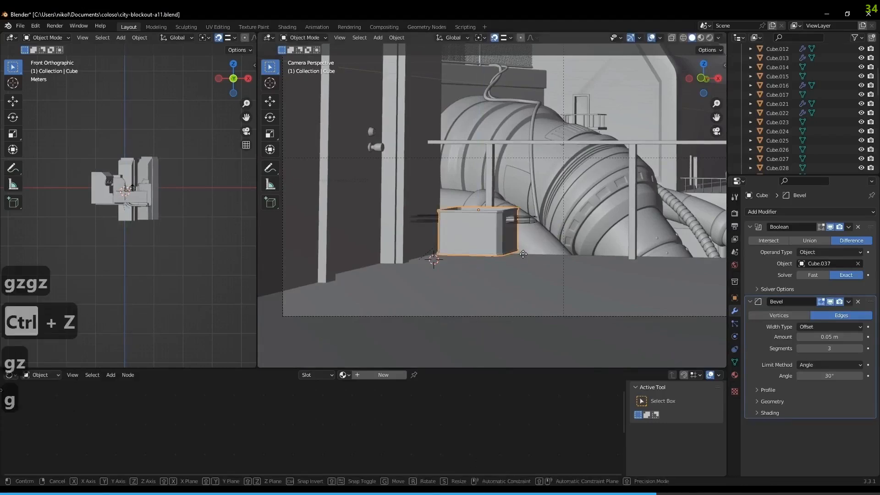
pyautogui.press('z')
pyautogui.rightClick(524, 256)
pyautogui.press('g')
pyautogui.press('z')
pyautogui.rightClick(466, 252)
# Lower the crate about 0.05 m along the global Z axis onto the platform floor
pyautogui.press('g')
pyautogui.press('z')
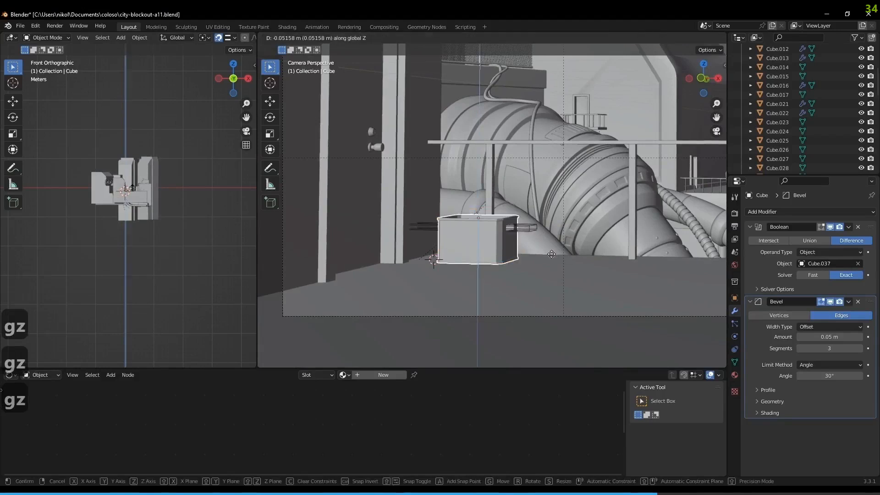
pyautogui.click(551, 254)
# Add a loop cut along the railing side of the platform block and move it about 0.23 m along local Y towards the outer edge
pyautogui.moveTo(551, 254); pyautogui.dragTo(513, 248, button='middle')
pyautogui.scroll(3, 520, 245)
pyautogui.click(517, 187)
pyautogui.press('Tab')
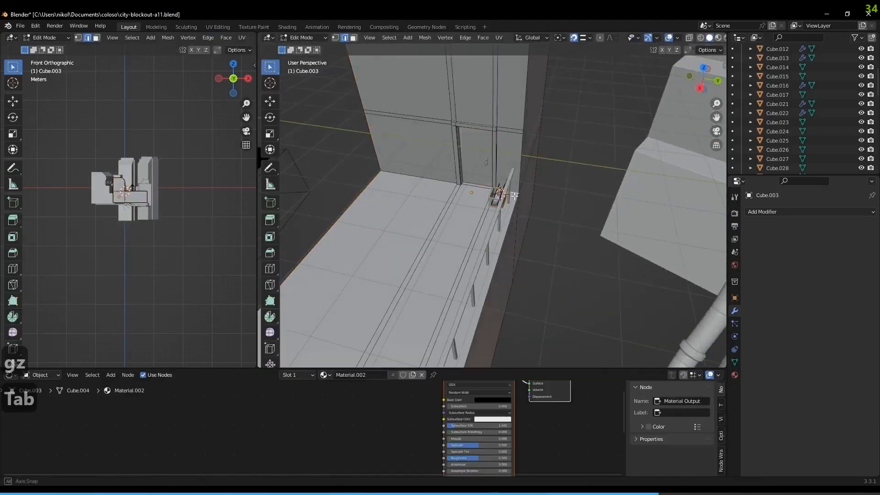
pyautogui.hotkey('ctrl', 'r')
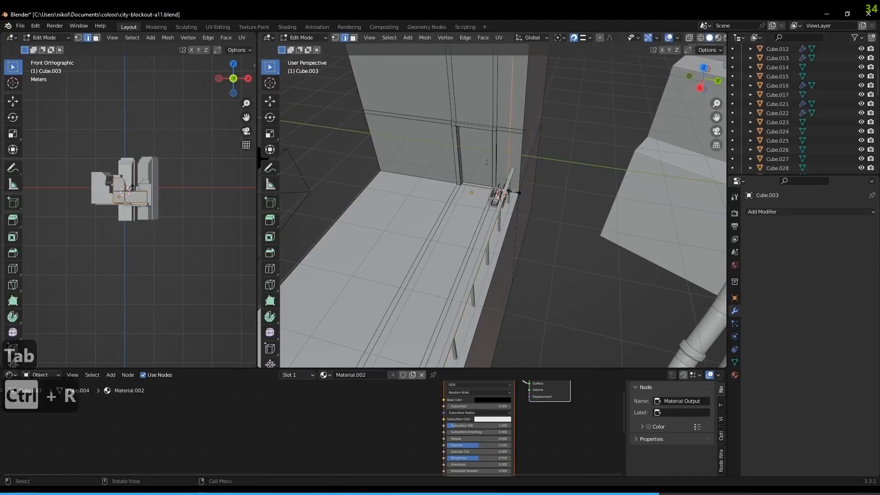
pyautogui.click(548, 204)
pyautogui.press('g')
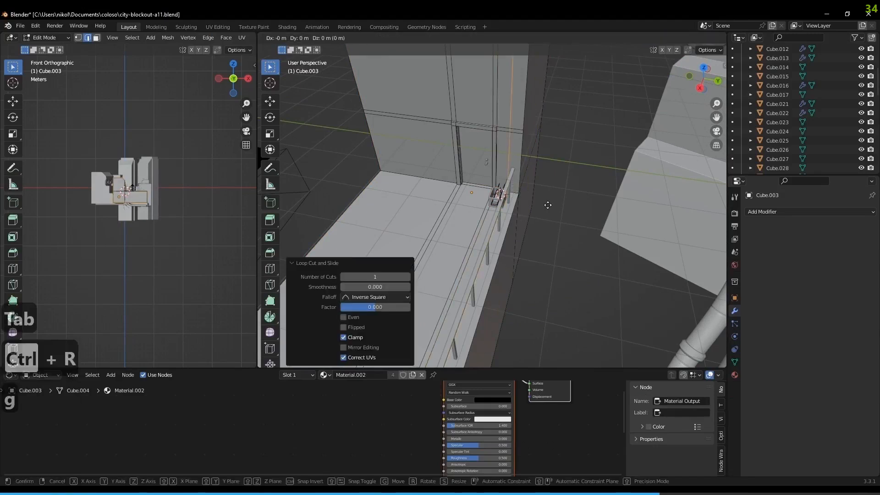
pyautogui.press('y')
pyautogui.press('y')
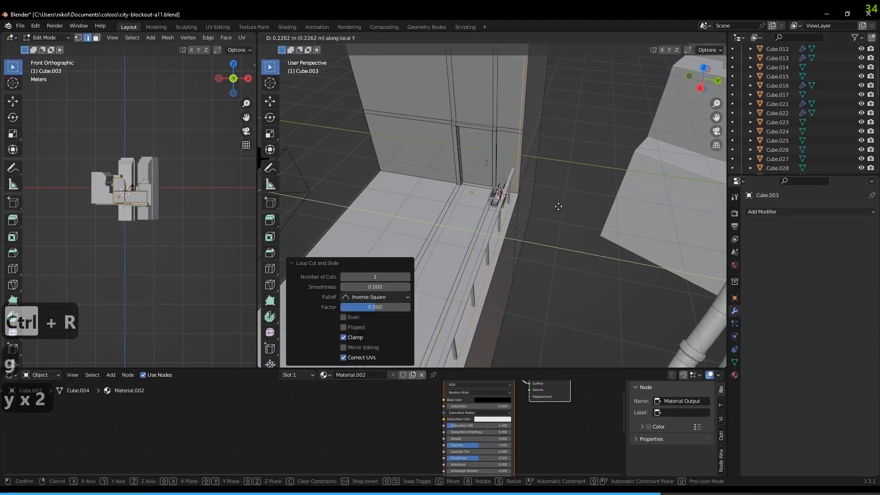
pyautogui.click(558, 204)
# Extrude the thin strip along the platform's outer edge about 0.29 m upward along global Z to form a low wall beneath the railing
pyautogui.moveTo(552, 206); pyautogui.dragTo(656, 198, button='middle')
pyautogui.press('3')
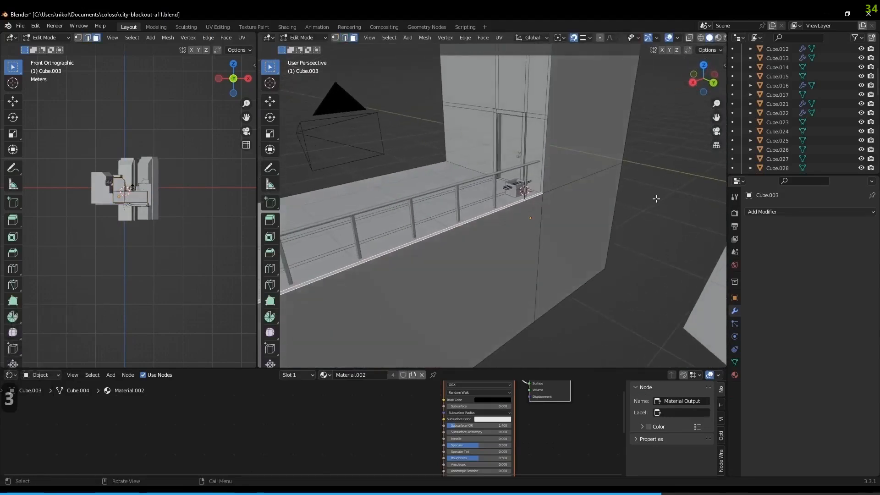
pyautogui.press('e')
pyautogui.press('z')
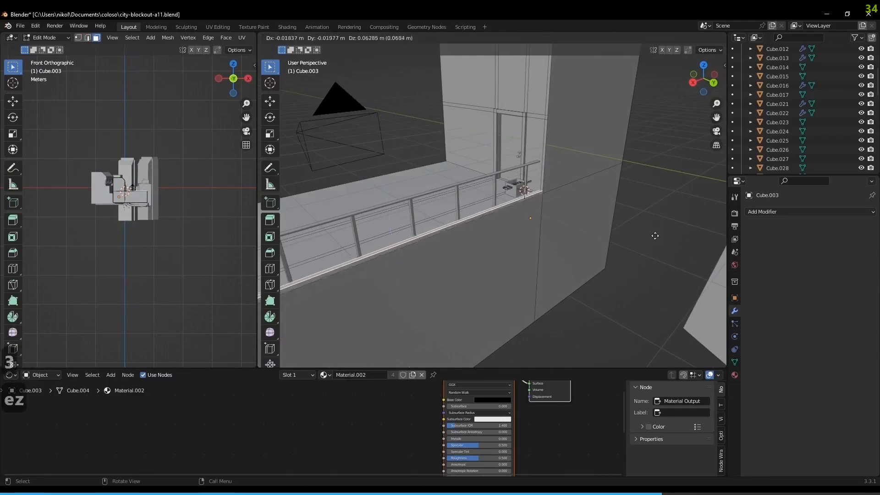
pyautogui.press('z')
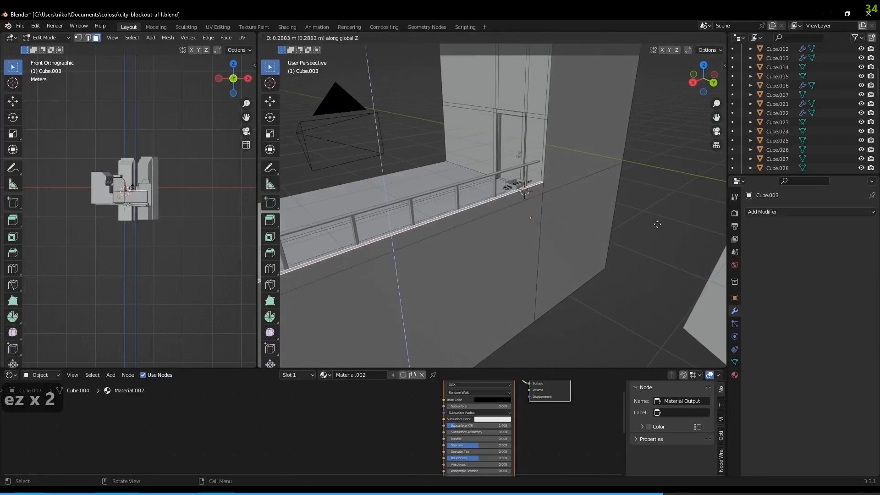
pyautogui.click(657, 225)
pyautogui.moveTo(657, 224); pyautogui.dragTo(485, 249, button='middle')
pyautogui.press('Tab')
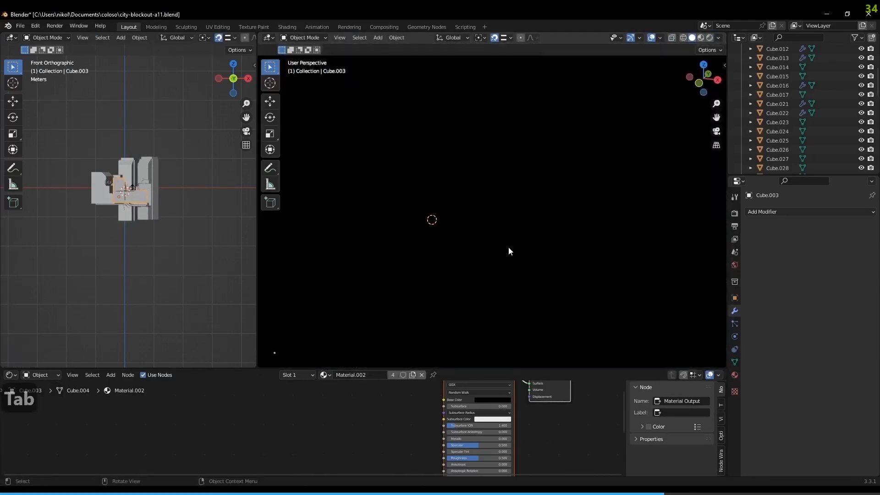
pyautogui.press('KP_0')
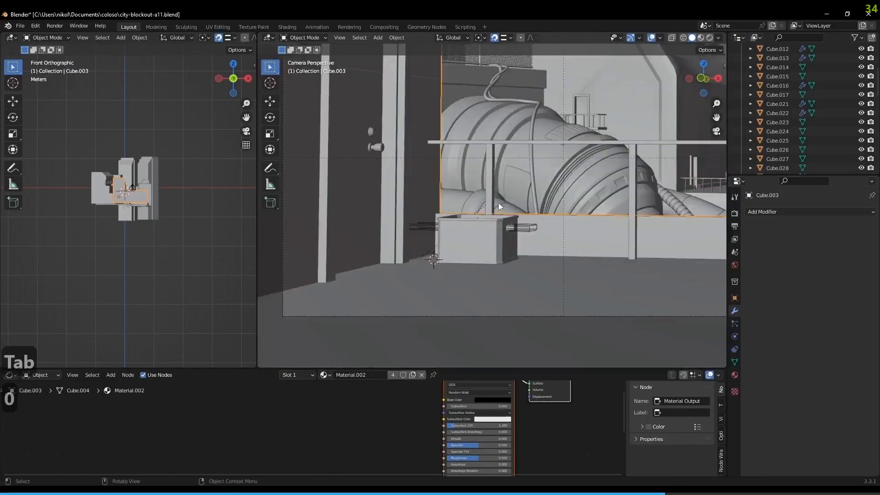
# With snapping off, move the crate about 0.06 m towards the door in the negative global X direction
pyautogui.click(461, 233)
pyautogui.press('g')
pyautogui.press('x')
pyautogui.rightClick(530, 254)
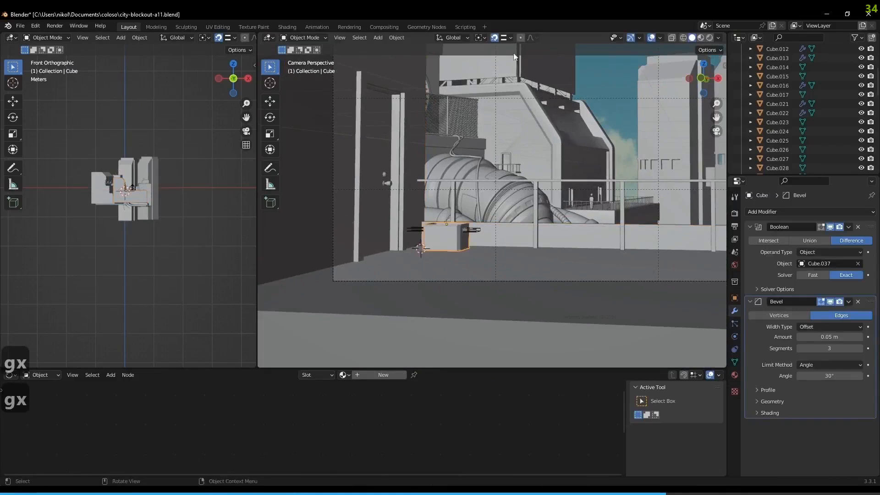
pyautogui.press('g')
pyautogui.press('x')
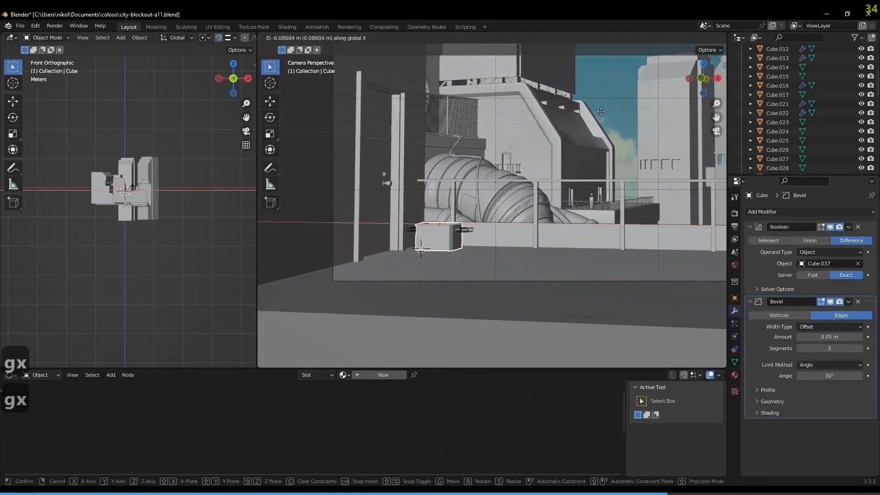
pyautogui.click(609, 125)
# Rotate the crate around global Z by about -3.7° and again by about 26.4°
pyautogui.press('r')
pyautogui.press('z')
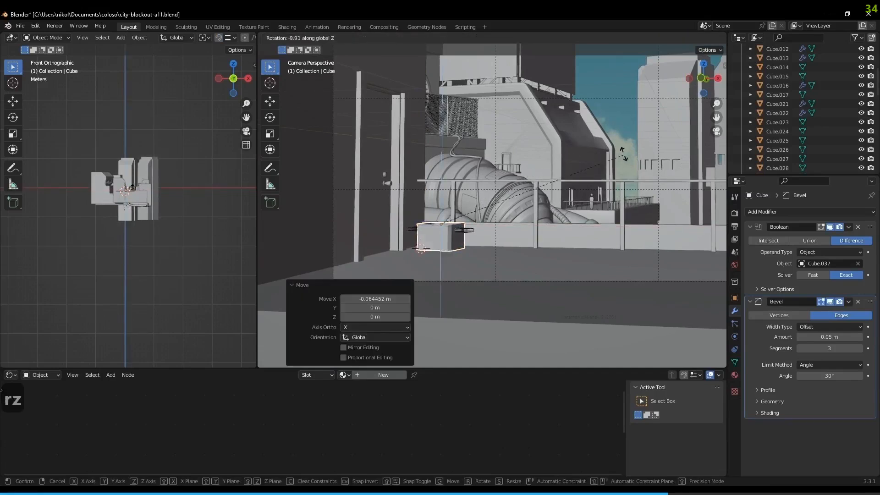
pyautogui.click(614, 136)
pyautogui.moveTo(614, 137); pyautogui.dragTo(549, 280, button='middle')
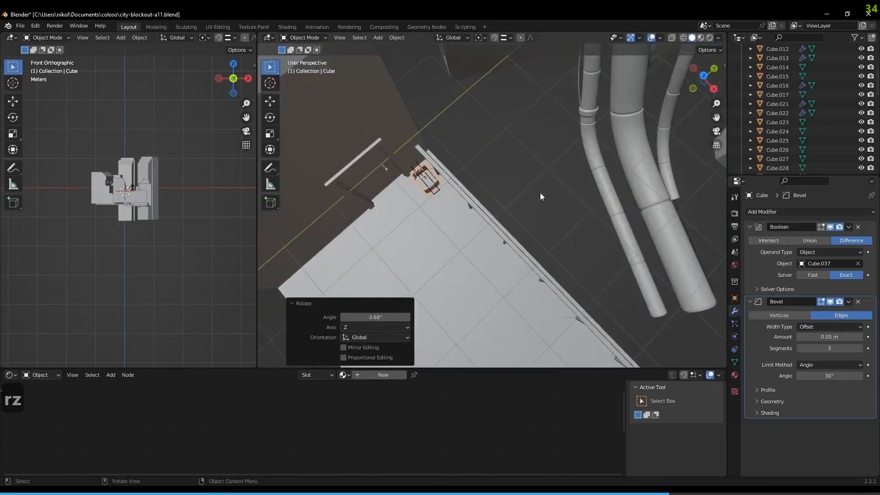
pyautogui.press('r')
pyautogui.press('z')
pyautogui.click(520, 120)
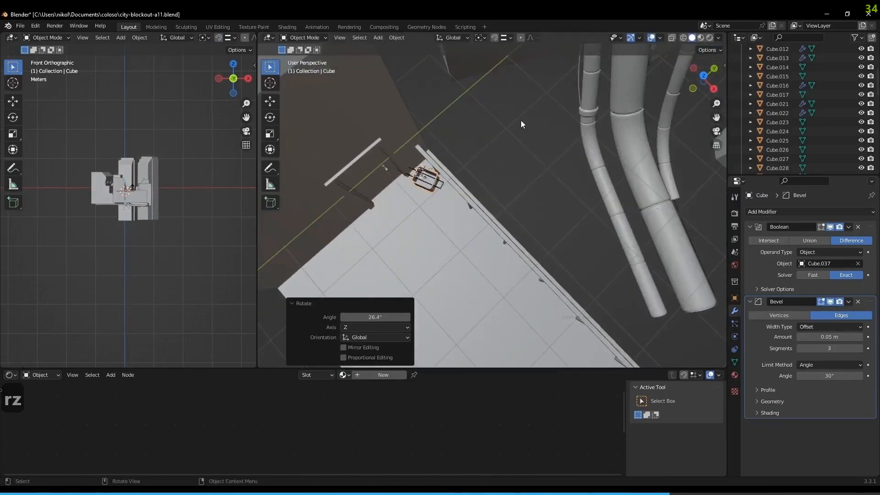
# Rotate the crate about -36.9° around global Z so it sits angled beside the door in the camera view
pyautogui.press('KP_0')
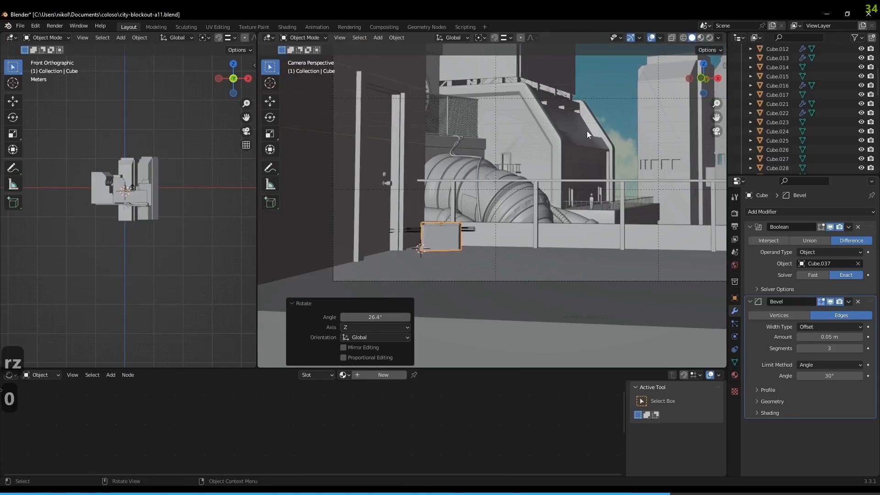
pyautogui.press('e')
pyautogui.press('z')
pyautogui.click(598, 133)
pyautogui.press('r')
pyautogui.press('z')
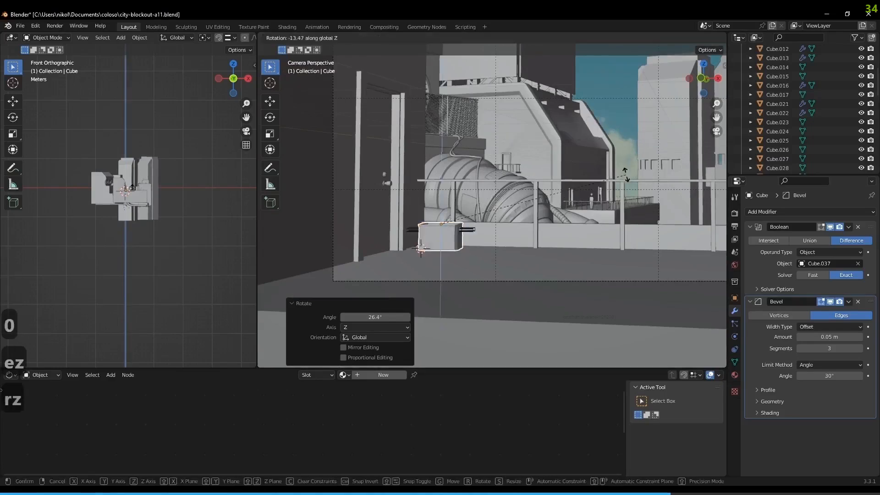
pyautogui.click(566, 234)
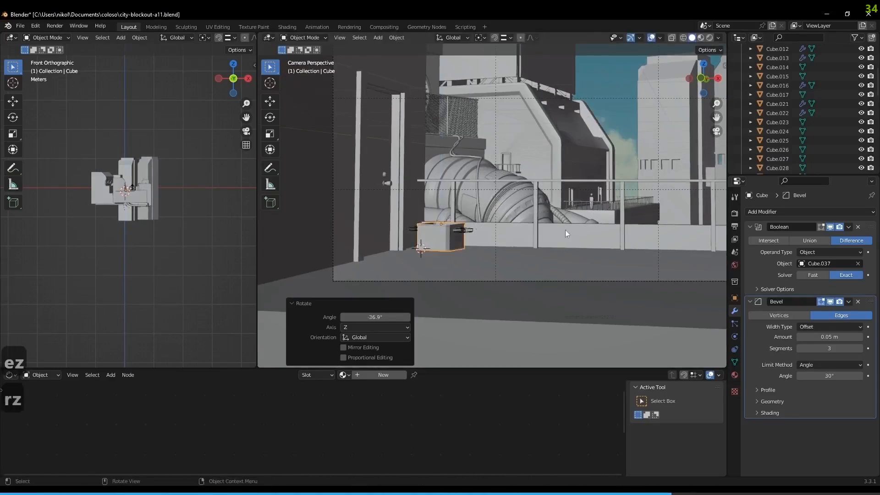
# Select the large building with the recessed dark wall behind the pipes and open its mesh for editing
pyautogui.scroll(-4, 596, 133)
pyautogui.scroll(8, 585, 193)
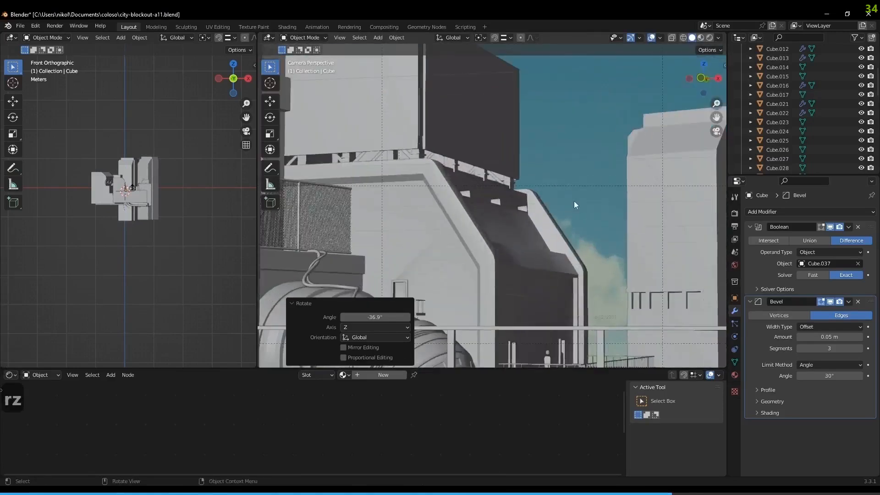
pyautogui.scroll(-6, 579, 183)
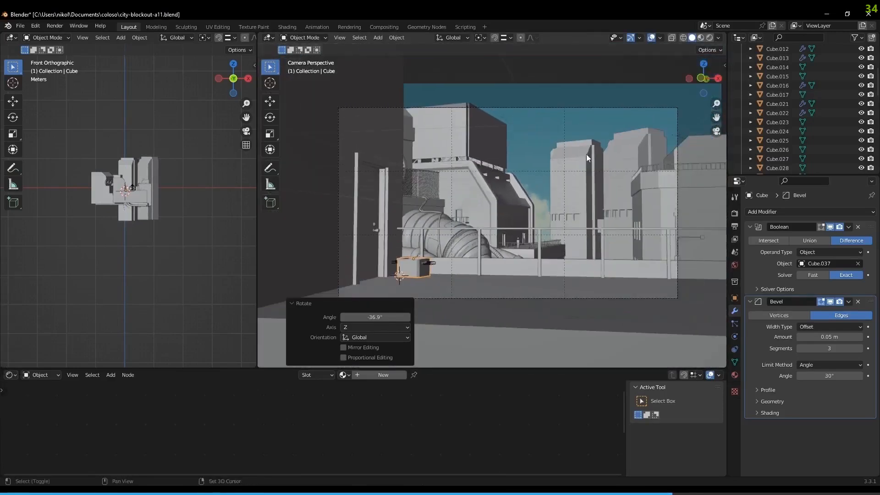
pyautogui.scroll(6, 569, 180)
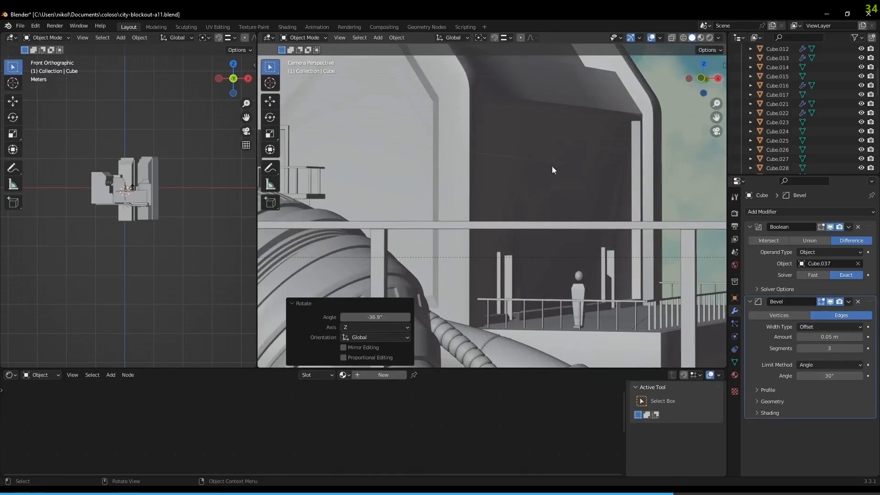
pyautogui.keyDown('shift'); pyautogui.click(573, 141); pyautogui.keyUp('shift')
pyautogui.keyDown('shift'); pyautogui.moveTo(573, 137); pyautogui.dragTo(555, 193, button='middle'); pyautogui.keyUp('shift')
pyautogui.press('z')
pyautogui.press('Tab')
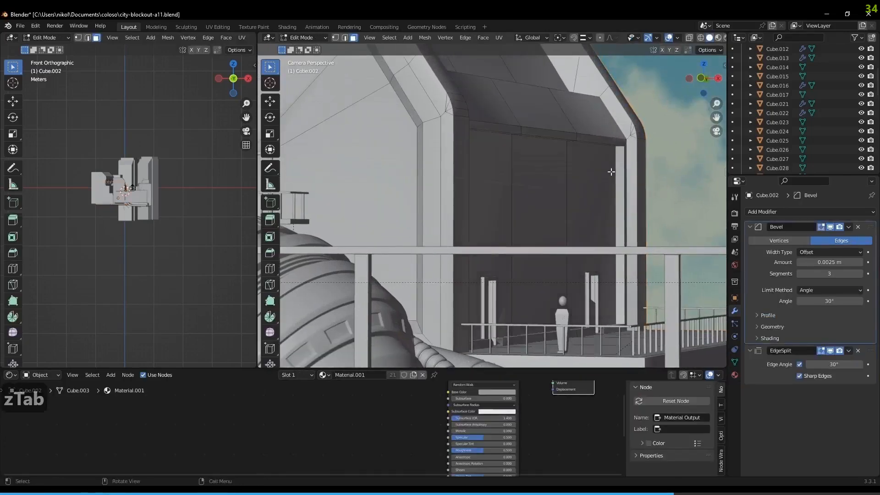
# Try to add a horizontal loop cut across the building's recessed wall panel, and undo it
pyautogui.click(555, 193)
pyautogui.hotkey('ctrl', 'r')
pyautogui.click(556, 191)
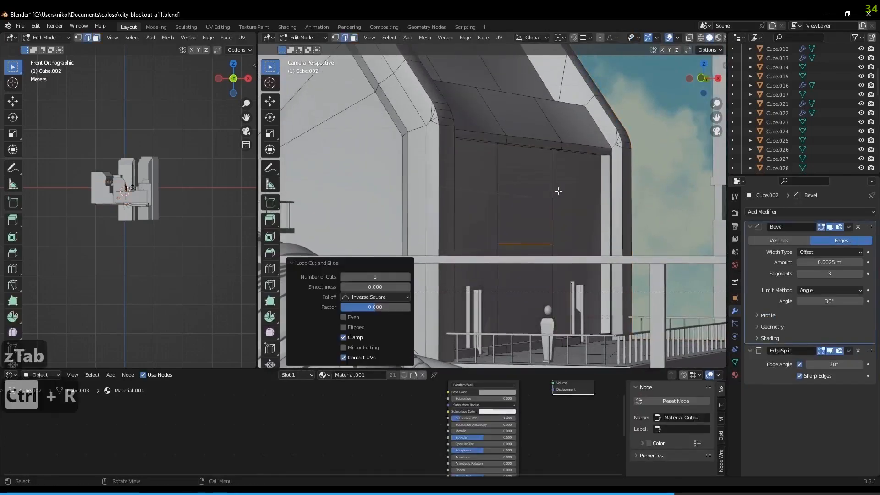
pyautogui.hotkey('ctrl', 'z')
# Duplicate the narrow faces along the upper edge of the building's recessed wall and separate them into their own object
pyautogui.moveTo(576, 166); pyautogui.dragTo(555, 167, button='middle')
pyautogui.press('3')
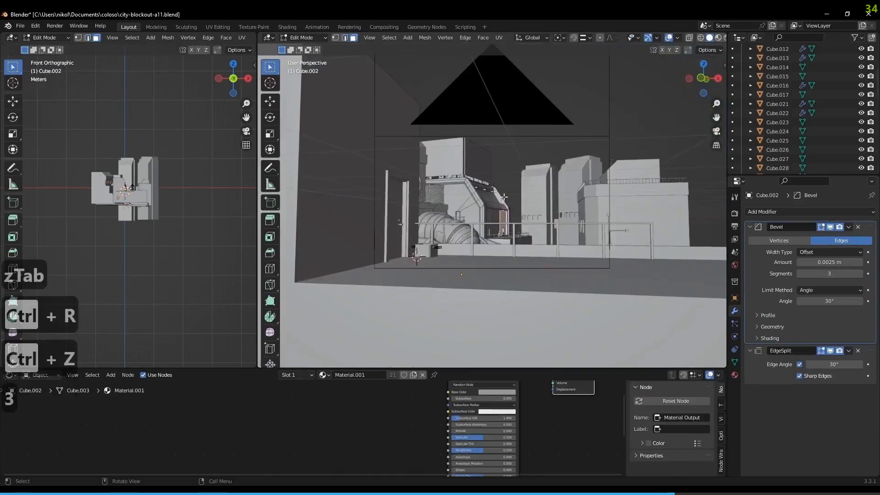
pyautogui.press('KP_Decimal')
pyautogui.moveTo(504, 197); pyautogui.dragTo(471, 161, button='middle')
pyautogui.scroll(-2, 471, 161)
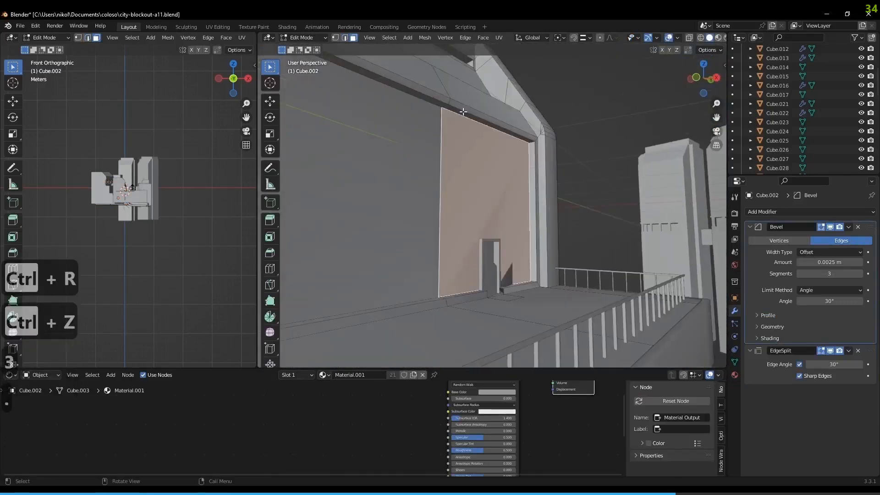
pyautogui.click(458, 111)
pyautogui.moveTo(434, 104); pyautogui.dragTo(434, 104, button='middle')
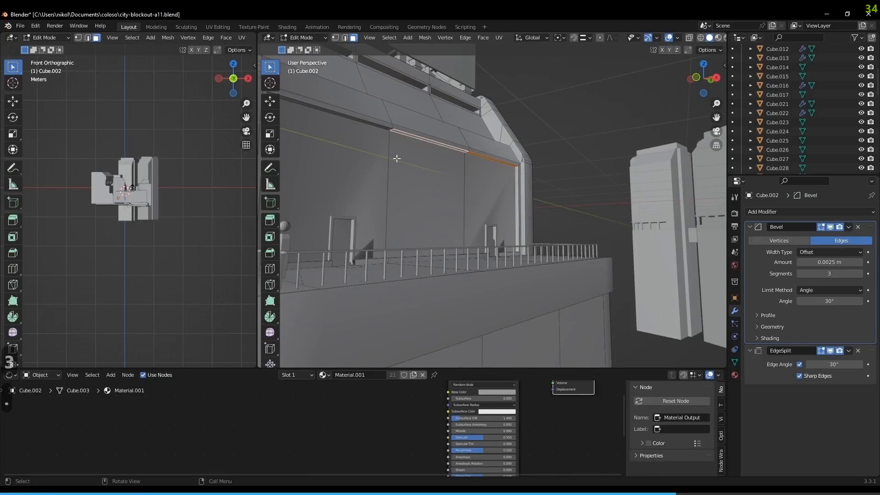
pyautogui.click(387, 129)
pyautogui.hotkey('shift', 'd')
pyautogui.press('p')
pyautogui.click(571, 168)
# Open the separated strip's mesh and extrude all of it down about 0.5 m along global Z to form a panel band
pyautogui.press('Tab')
pyautogui.press('Tab')
pyautogui.press('Tab')
pyautogui.click(466, 153)
pyautogui.press('Tab')
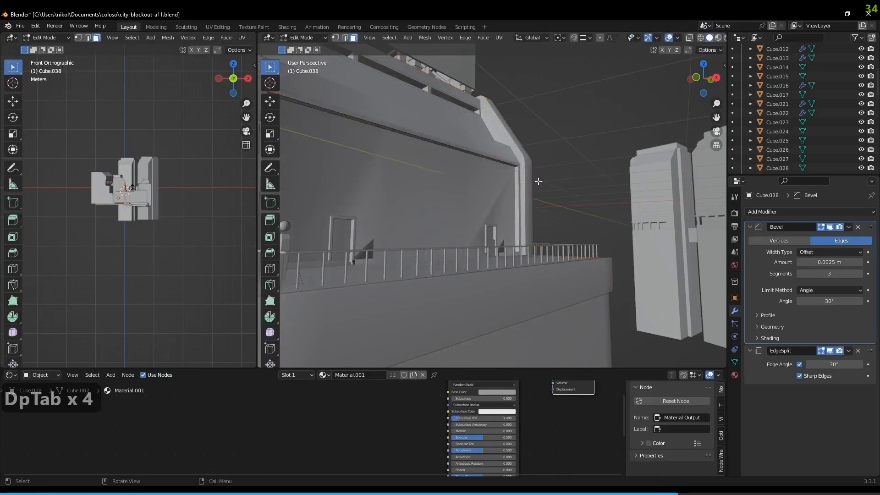
pyautogui.press('a')
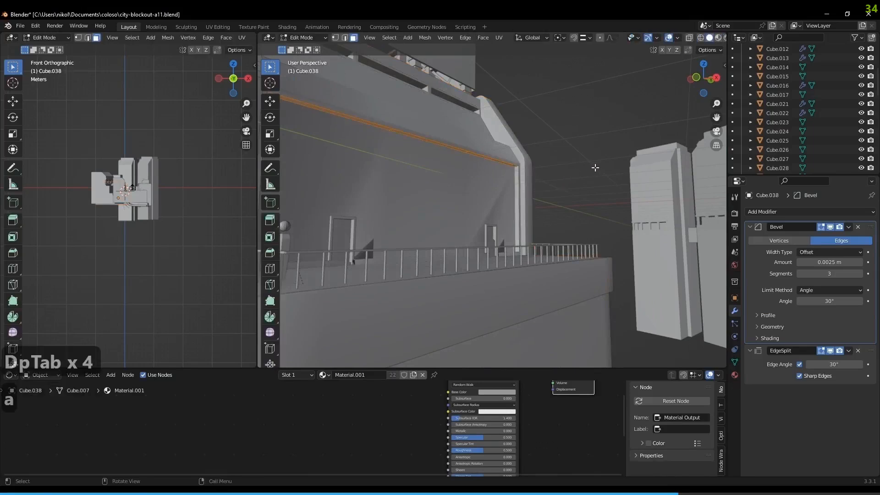
pyautogui.press('e')
pyautogui.press('z')
pyautogui.press('z')
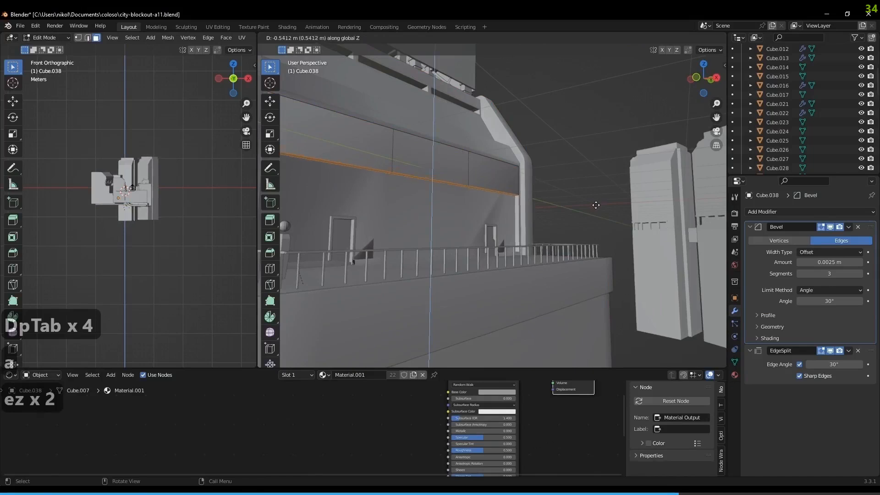
pyautogui.click(595, 199)
# Select the band's three large outward-facing faces and move them about -0.04 m along local X
pyautogui.moveTo(595, 199); pyautogui.dragTo(527, 201, button='middle')
pyautogui.click(499, 181)
pyautogui.keyDown('shift'); pyautogui.click(436, 192); pyautogui.keyUp('shift')
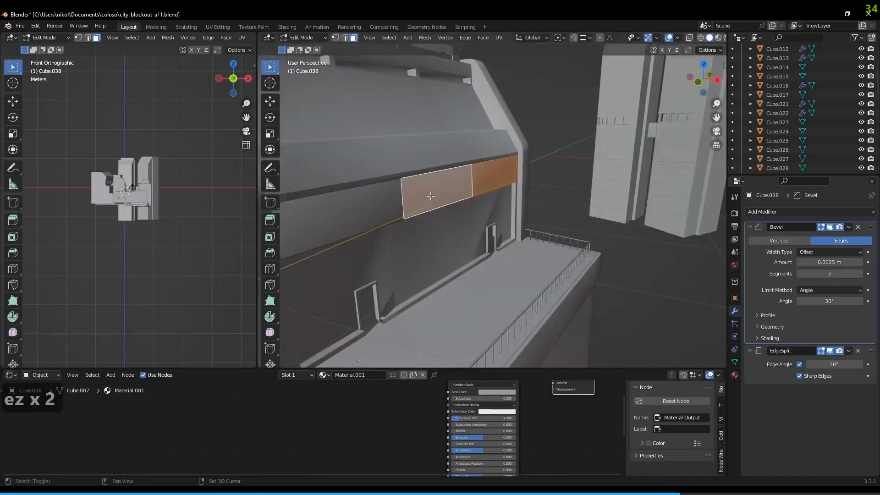
pyautogui.keyDown('shift'); pyautogui.click(341, 220); pyautogui.keyUp('shift')
pyautogui.press('g')
pyautogui.press('x')
pyautogui.press('x')
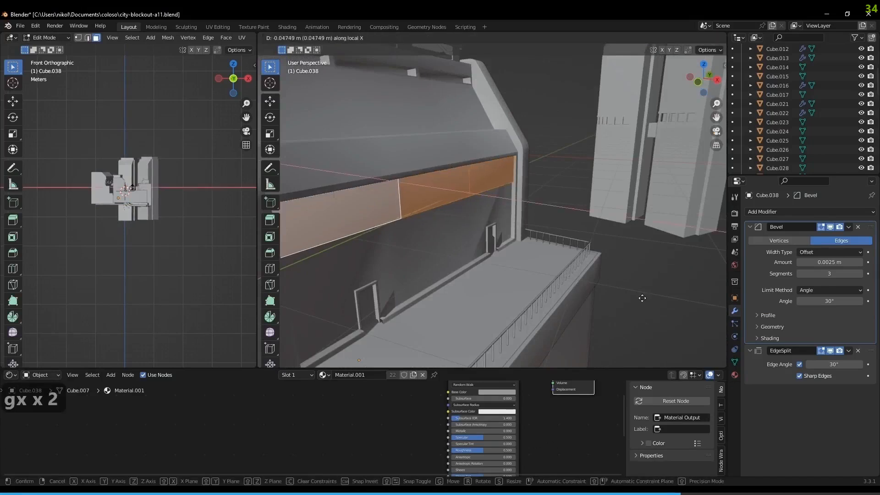
pyautogui.click(642, 298)
# Inset the band's three large faces individually with a thickness of about 0.058 m
pyautogui.moveTo(643, 298); pyautogui.dragTo(553, 228, button='middle')
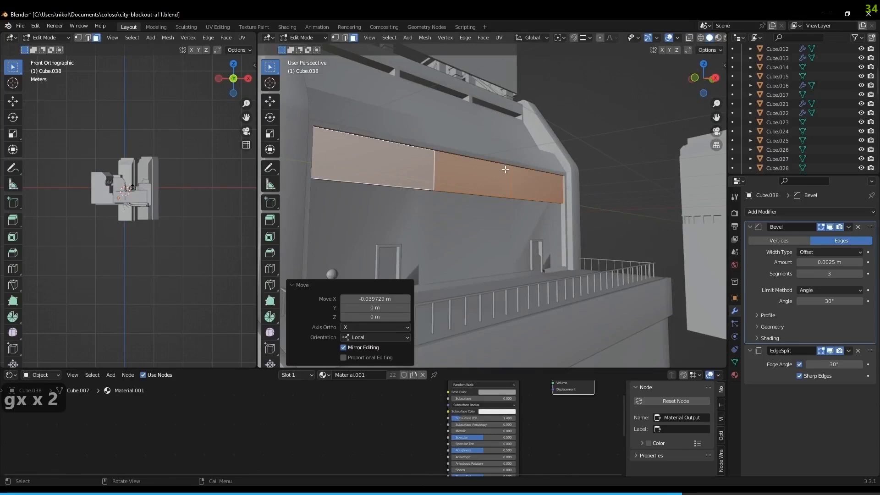
pyautogui.rightClick(423, 163)
pyautogui.hotkey('ctrl', 'i')
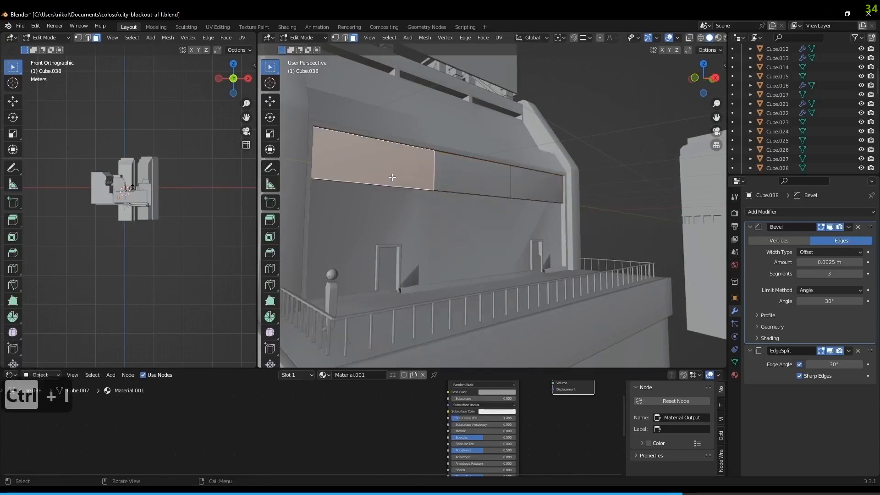
pyautogui.keyDown('shift'); pyautogui.click(463, 174); pyautogui.keyUp('shift')
pyautogui.keyDown('shift'); pyautogui.click(536, 183); pyautogui.keyUp('shift')
pyautogui.press('i')
pyautogui.press('i')
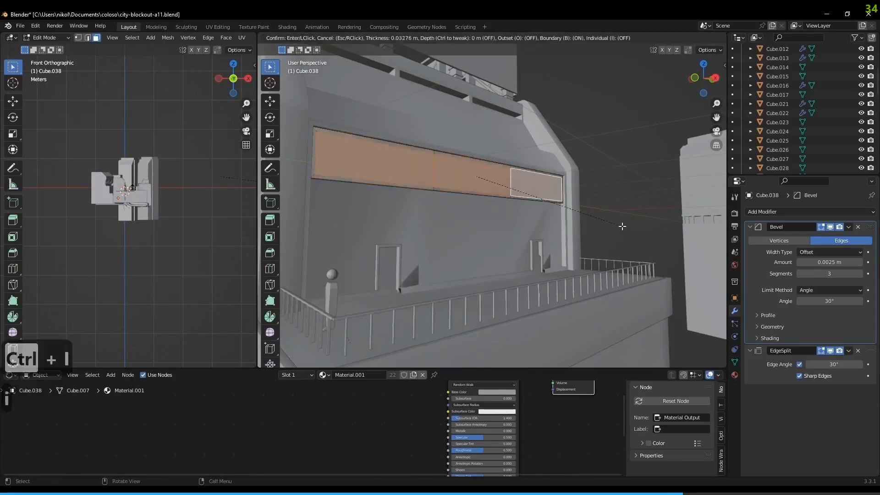
pyautogui.click(621, 226)
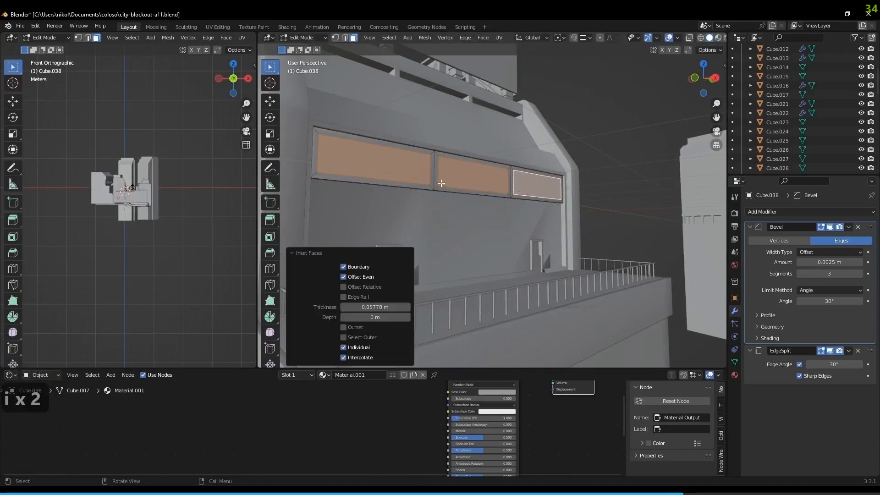
# Add five evenly spaced horizontal loop cuts across the three inset panels, without sliding them
pyautogui.hotkey('ctrl', 'r')
pyautogui.scroll(3, 435, 171)
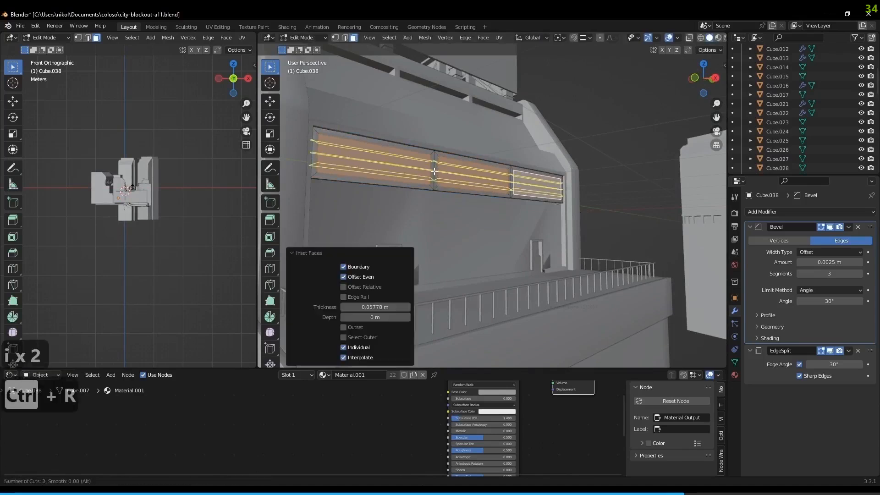
pyautogui.scroll(1, 435, 171)
pyautogui.click(434, 171)
pyautogui.rightClick(385, 170)
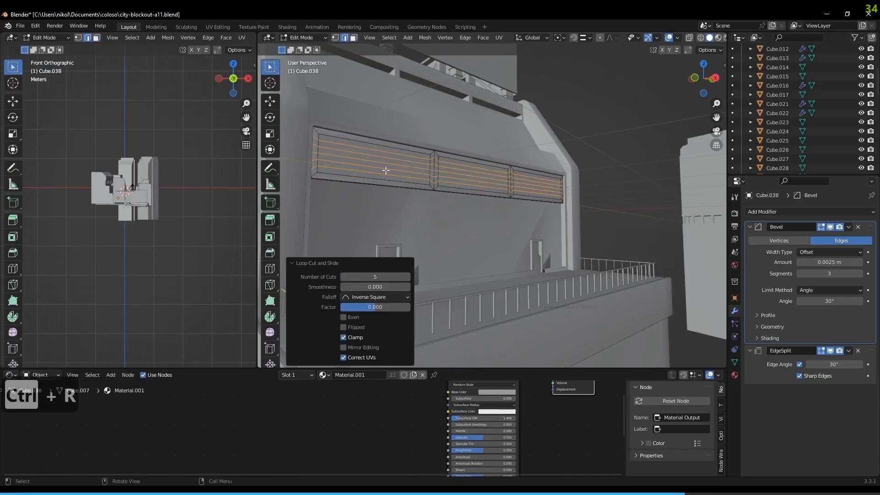
# Select the horizontal cut edges inside all three panels and bevel them about 0.0187 m wide with one segment
pyautogui.press('2')
pyautogui.click(409, 160)
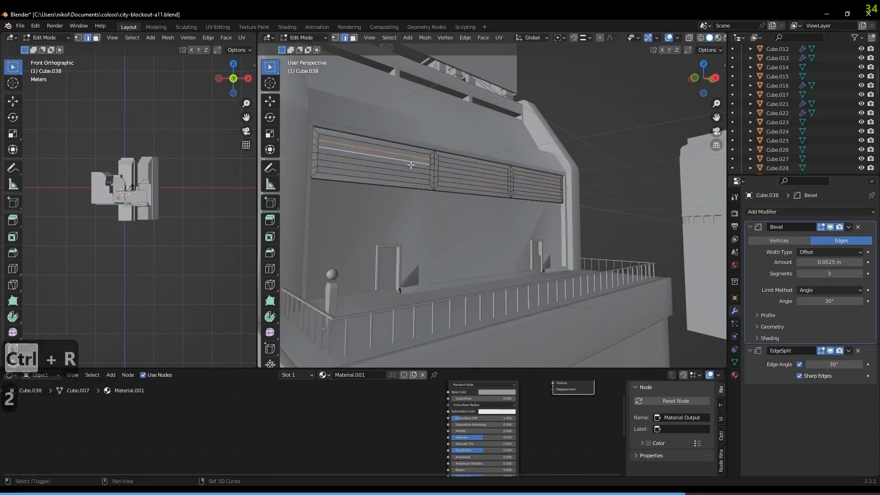
pyautogui.keyDown('alt'); pyautogui.keyDown('shift'); pyautogui.click(412, 173); pyautogui.keyUp('shift'); pyautogui.keyUp('alt')
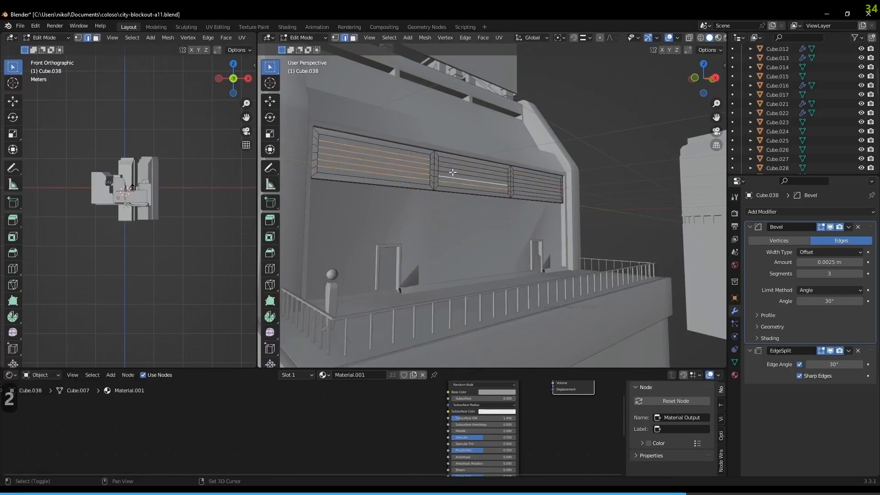
pyautogui.keyDown('alt'); pyautogui.keyDown('shift'); pyautogui.click(536, 183); pyautogui.keyUp('shift'); pyautogui.keyUp('alt')
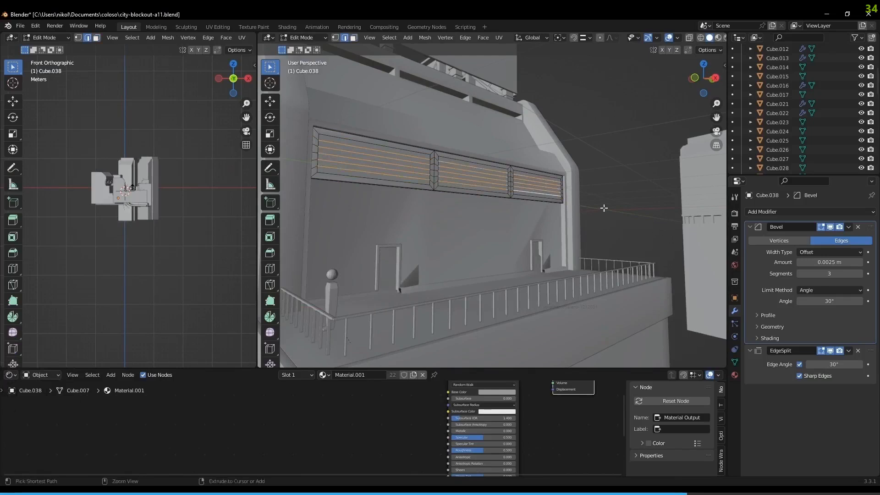
pyautogui.hotkey('ctrl', 'b')
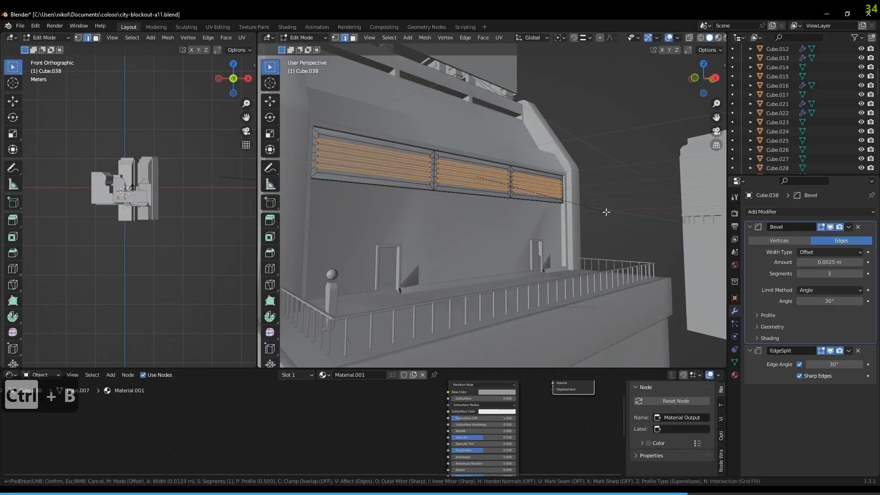
pyautogui.click(606, 211)
# Extrude the thin beveled strips about -0.026 m along their normal and leave mesh editing
pyautogui.moveTo(606, 212)
pyautogui.mouseDown(button='middle')
pyautogui.moveTo(625, 202)
pyautogui.moveTo(615, 209)
pyautogui.mouseUp(button='middle')
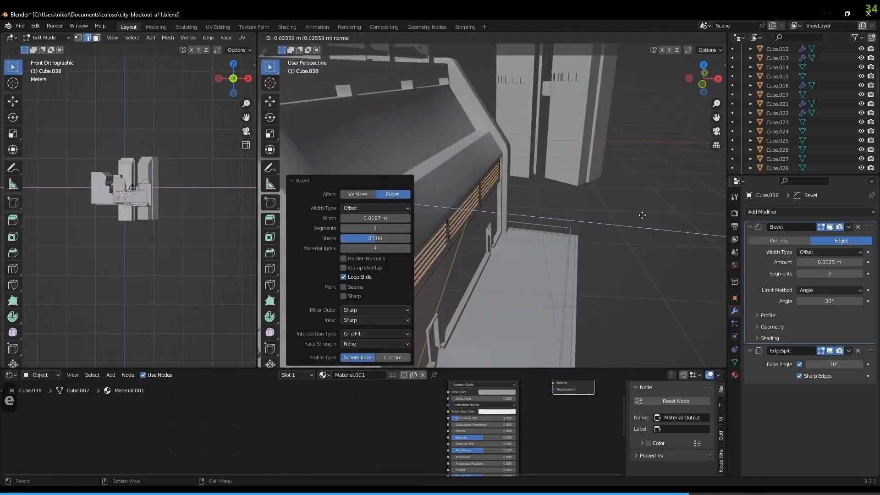
pyautogui.press('Tab')
pyautogui.moveTo(636, 213); pyautogui.dragTo(595, 183, button='middle')
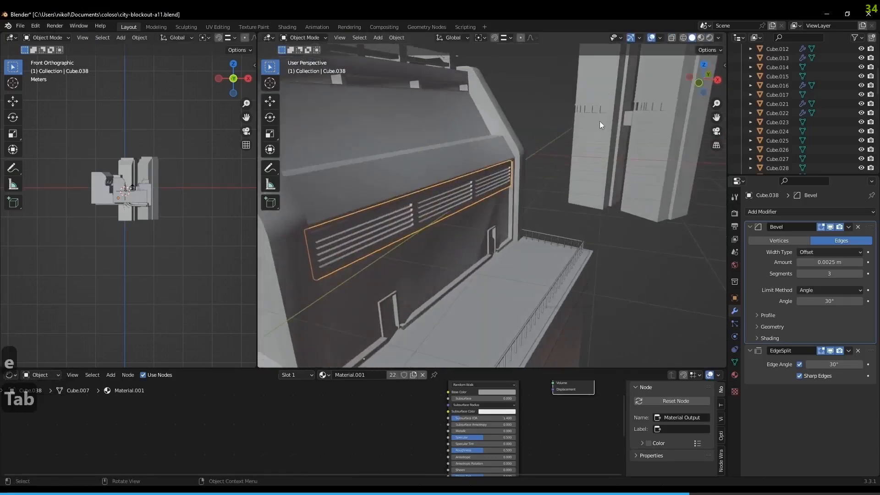
# Examine the slatted vent band through the camera with rendered shading
pyautogui.press('KP_0')
pyautogui.scroll(-3, 595, 131)
pyautogui.scroll(6, 567, 132)
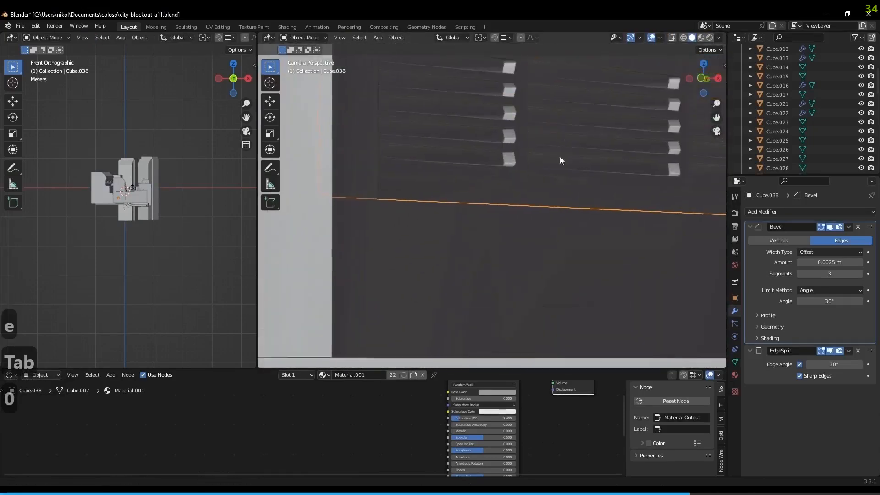
pyautogui.scroll(-7, 572, 254)
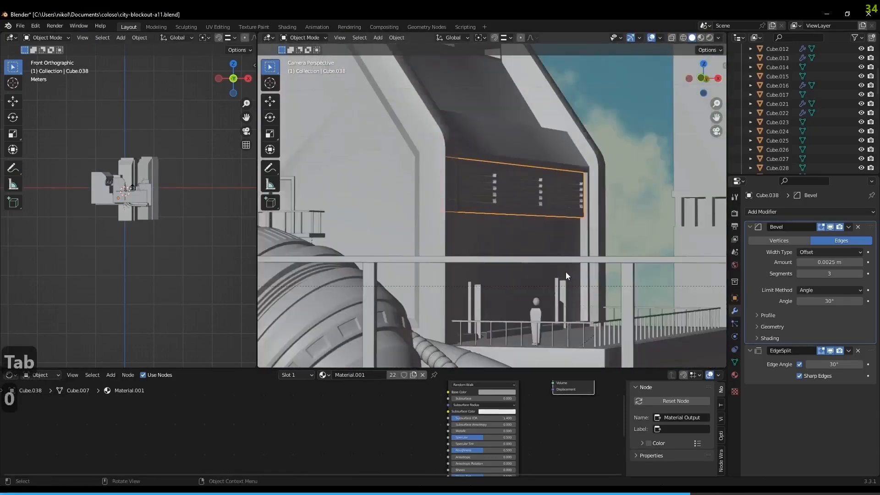
pyautogui.press('z')
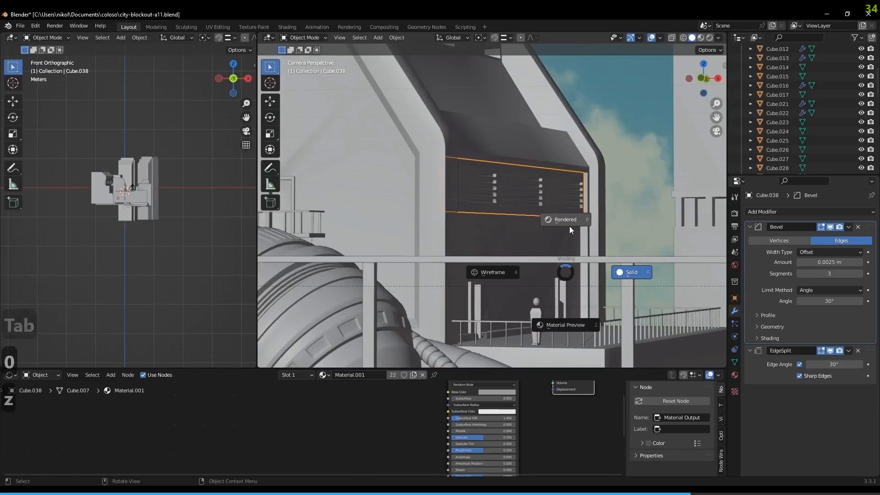
pyautogui.click(570, 226)
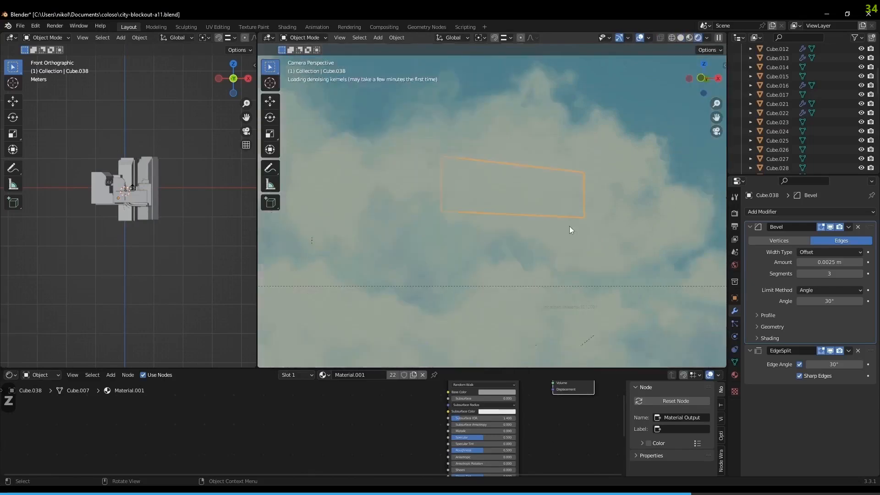
pyautogui.scroll(-5, 569, 226)
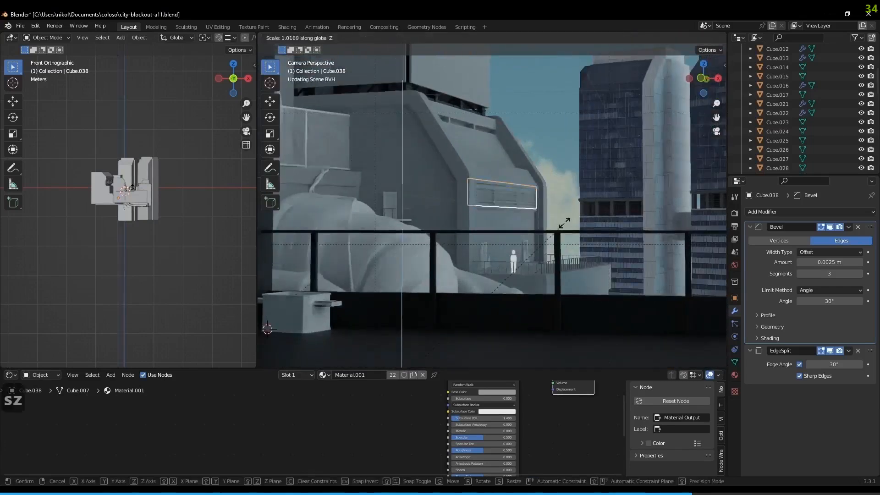
# Set the vent band's origin to the centre of its geometry
pyautogui.rightClick(523, 167)
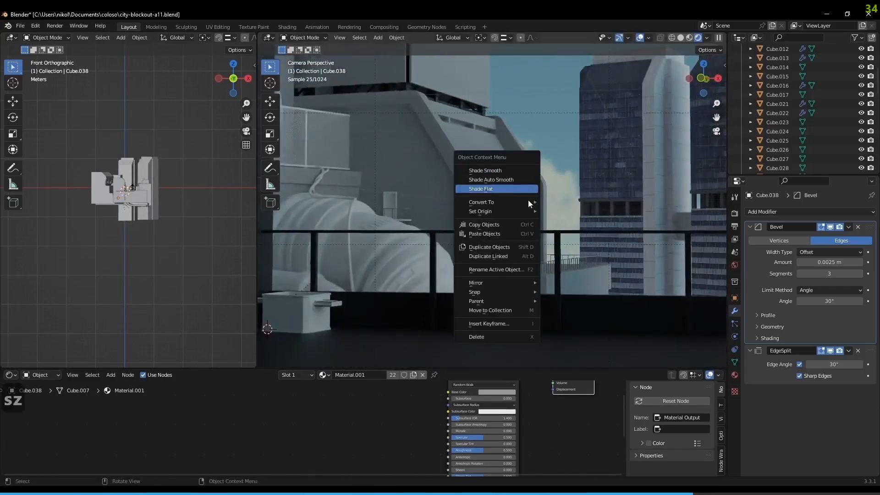
pyautogui.moveTo(528, 211)
pyautogui.click(570, 222)
# Scale the vent band to about 0.83 along global Z and move it up about 0.018 m
pyautogui.press('g')
pyautogui.press('z')
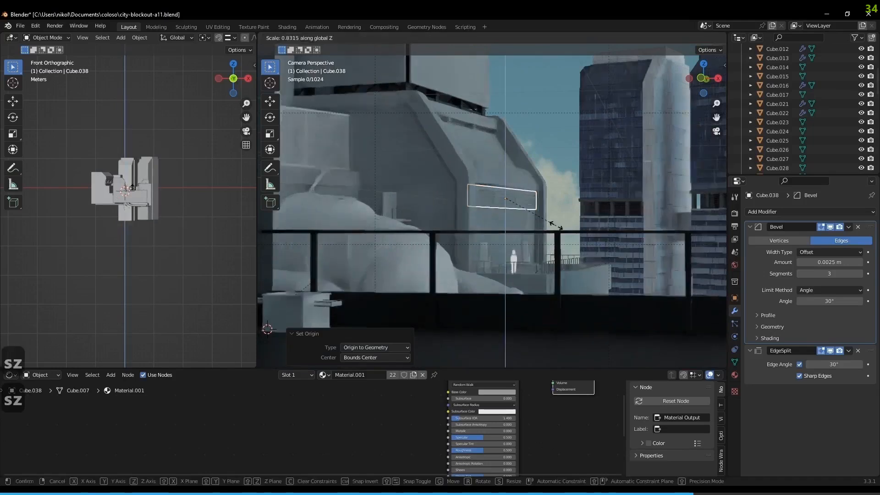
pyautogui.click(557, 227)
pyautogui.scroll(-5, 557, 226)
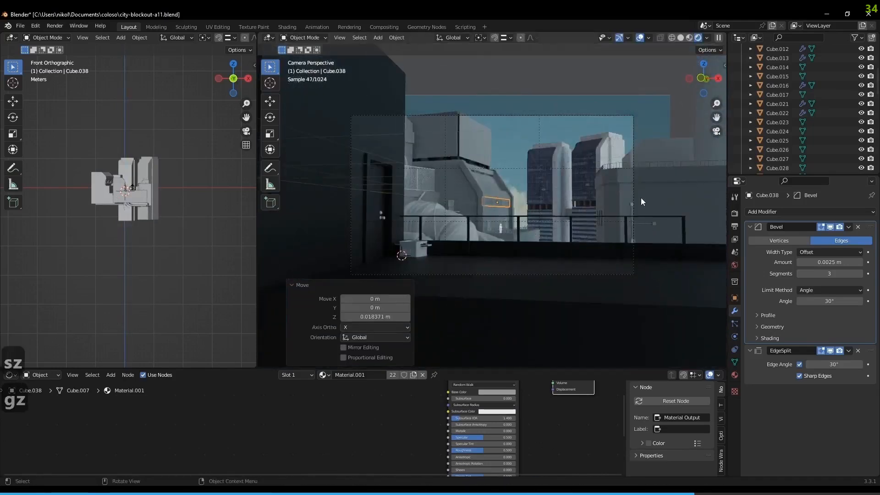
# Try to duplicate the wall pipes and junction boxes of the small building along global Y
pyautogui.click(631, 212)
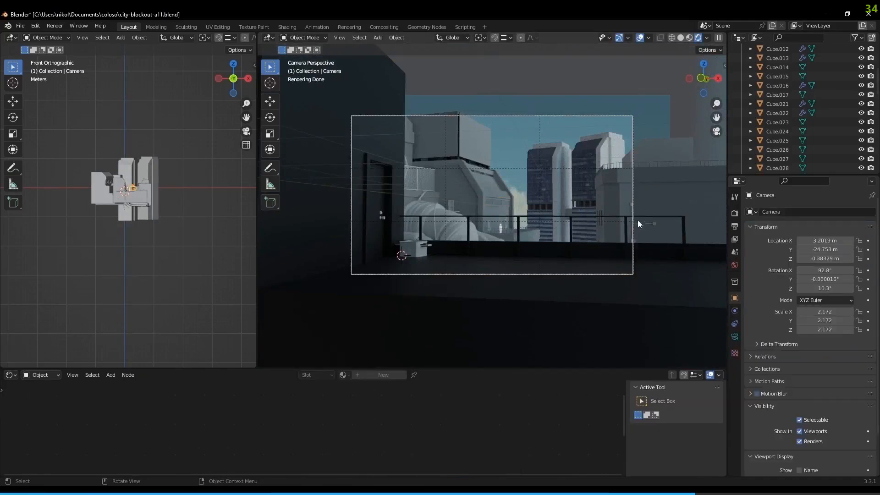
pyautogui.click(630, 208)
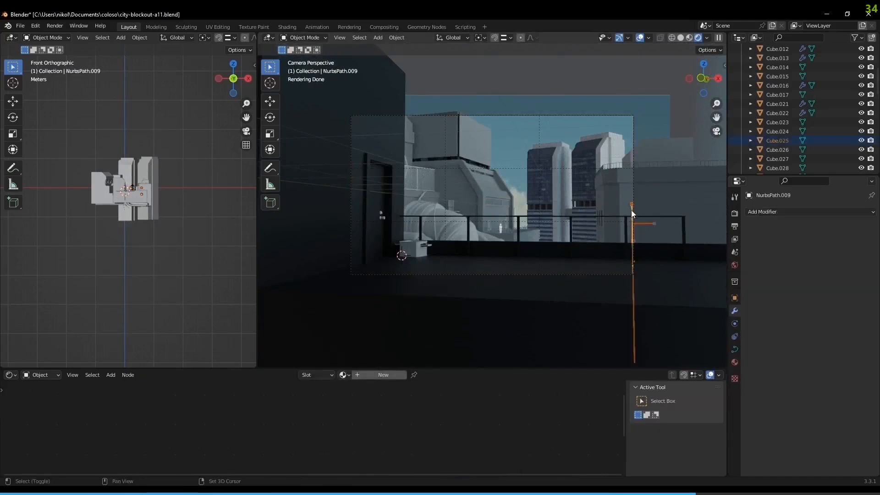
pyautogui.click(635, 240)
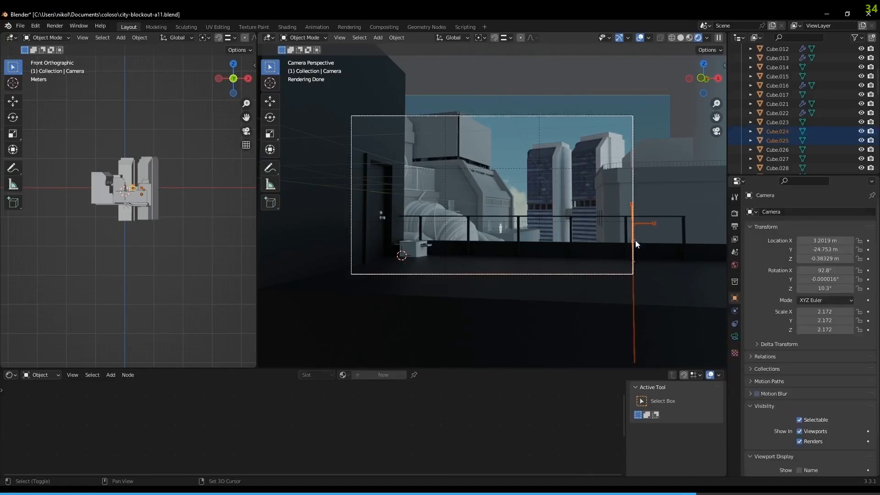
pyautogui.moveTo(635, 240); pyautogui.dragTo(544, 222, button='middle')
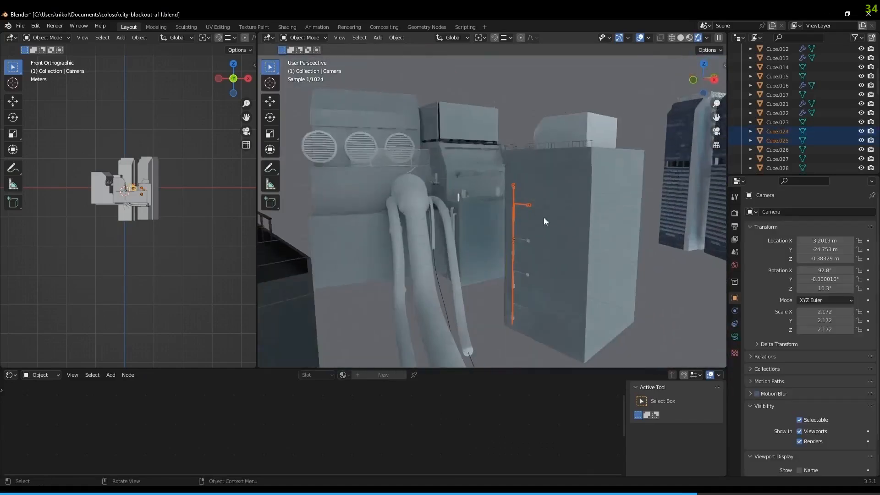
pyautogui.click(514, 219)
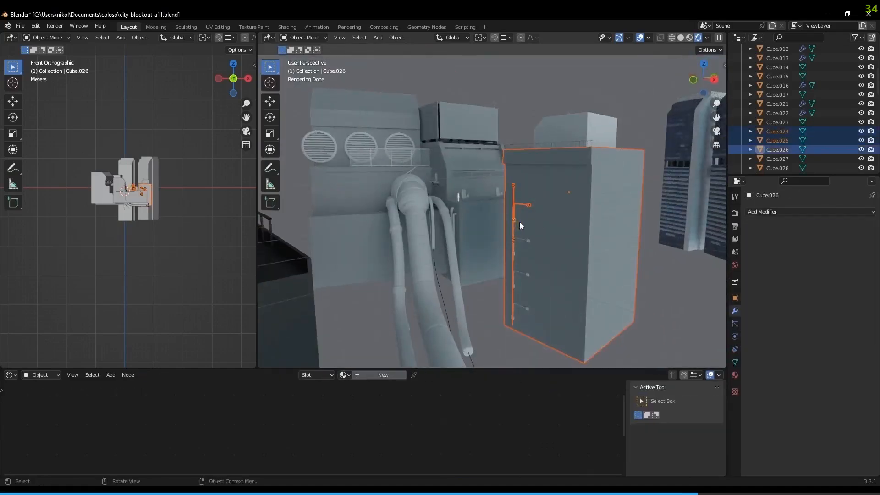
pyautogui.keyDown('shift'); pyautogui.click(634, 231); pyautogui.keyUp('shift')
pyautogui.keyDown('shift'); pyautogui.click(634, 232); pyautogui.keyUp('shift')
pyautogui.scroll(-4, 573, 240)
pyautogui.scroll(4, 559, 234)
pyautogui.scroll(-6, 560, 234)
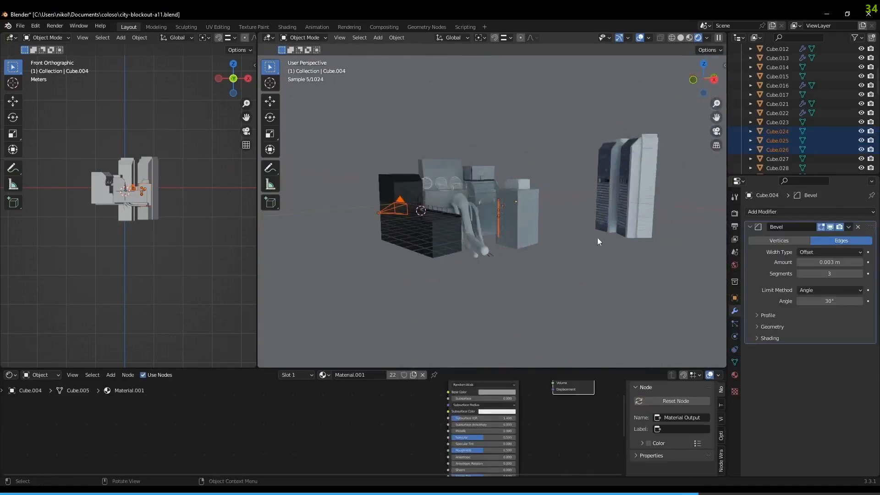
pyautogui.hotkey('shift', 'd')
pyautogui.press('y')
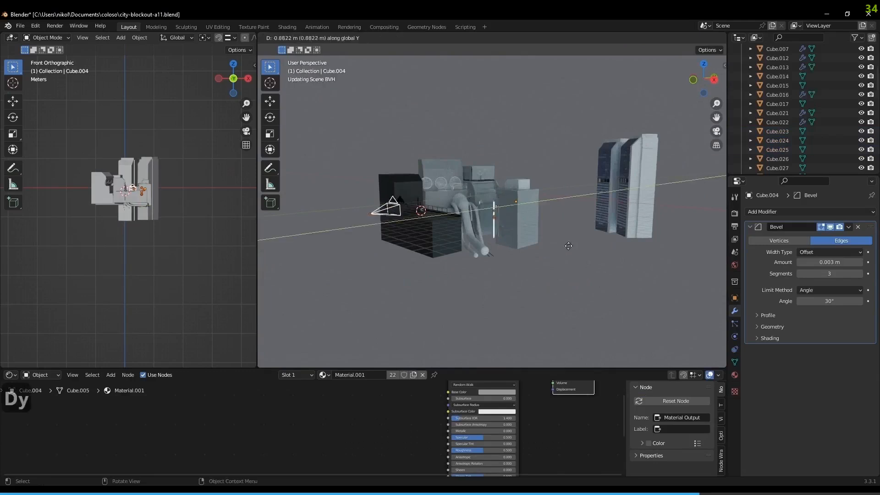
pyautogui.click(549, 250)
pyautogui.hotkey('ctrl', 'z')
pyautogui.hotkey('ctrl', 'z')
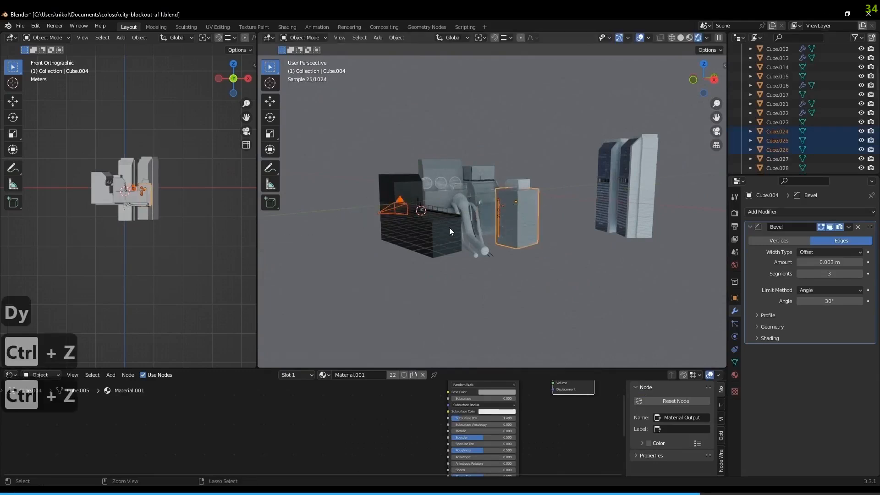
# Duplicate the small building's upper junction boxes, branch pipe and vertical pipe about -7.29 m along global Y
pyautogui.scroll(8, 511, 241)
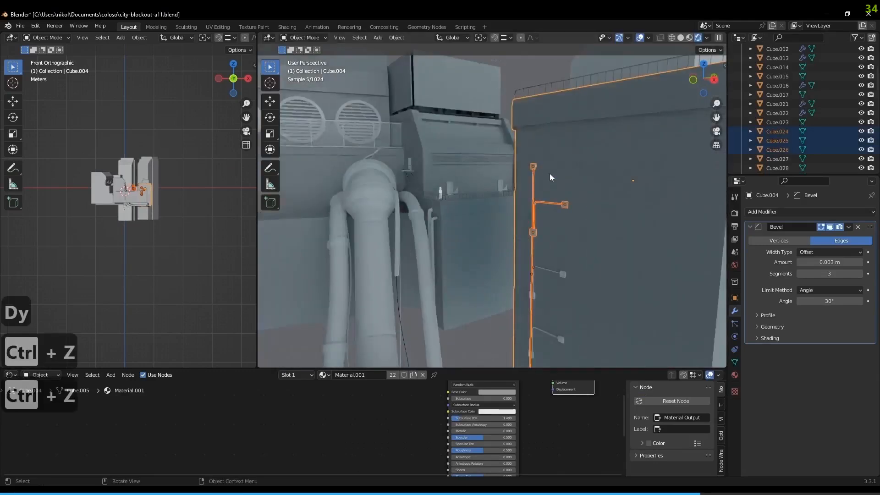
pyautogui.click(532, 165)
pyautogui.keyDown('shift'); pyautogui.click(565, 205); pyautogui.keyUp('shift')
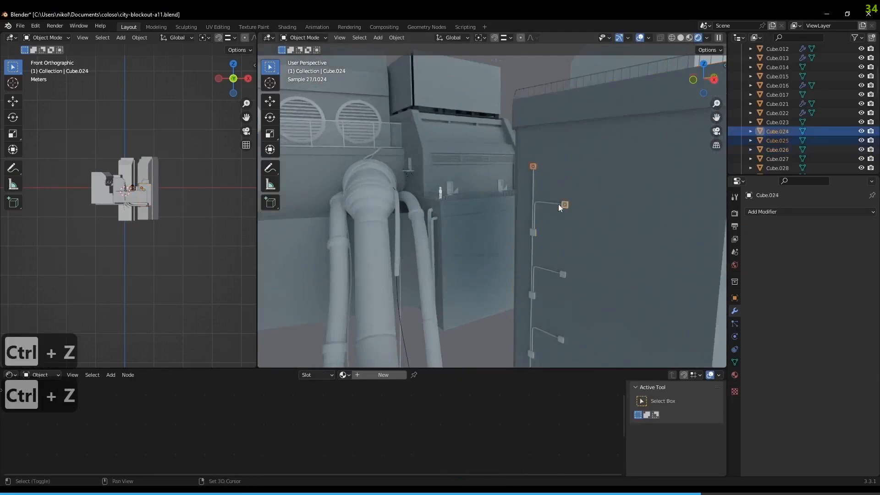
pyautogui.keyDown('shift'); pyautogui.click(535, 203); pyautogui.keyUp('shift')
pyautogui.keyDown('shift'); pyautogui.click(533, 211); pyautogui.keyUp('shift')
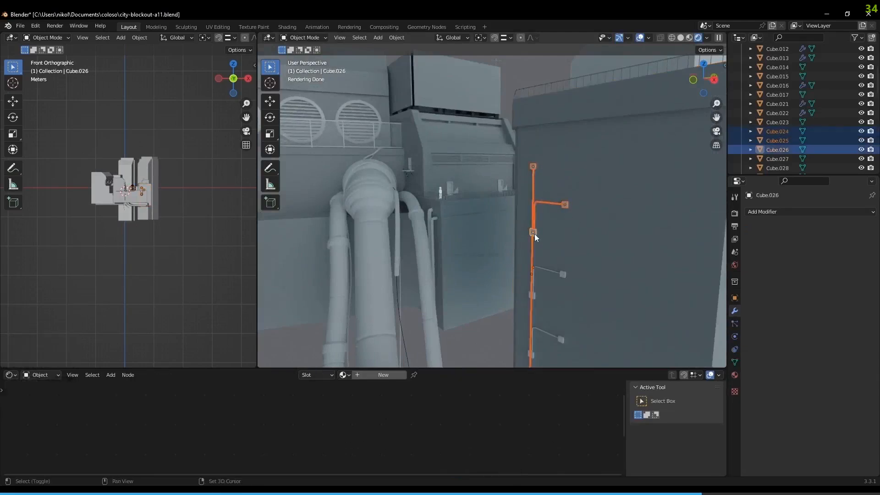
pyautogui.scroll(-10, 545, 231)
pyautogui.hotkey('shift', 'd')
pyautogui.press('y')
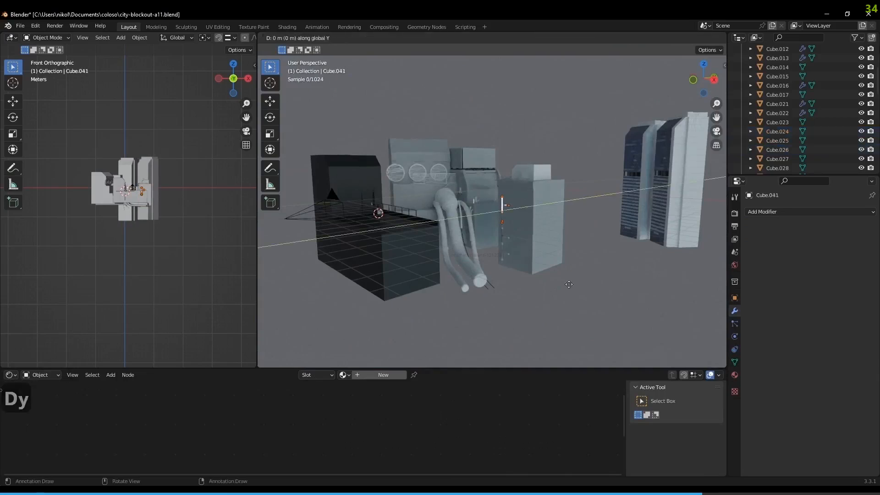
pyautogui.click(505, 305)
# Rotate the copied pipe assembly 90° about Z and move it about -6.19 m in X and -1.7 m in Y
pyautogui.press('7')
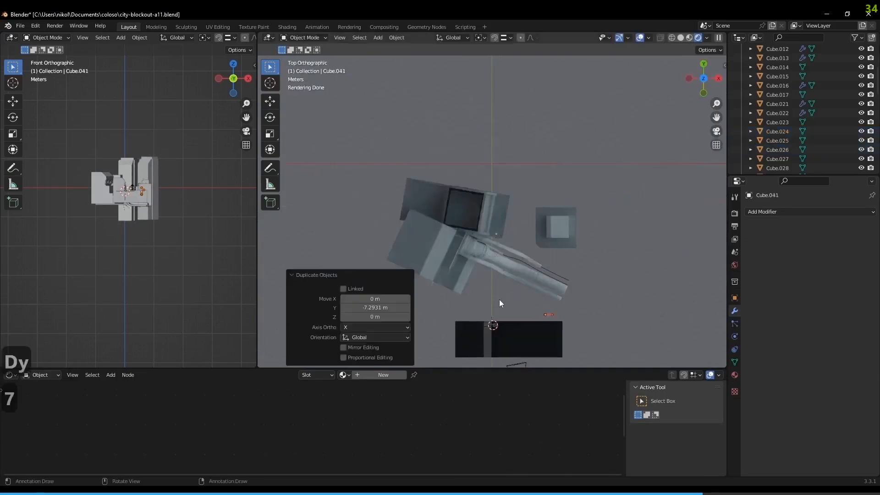
pyautogui.press('z')
pyautogui.keyDown('shift'); pyautogui.moveTo(619, 282); pyautogui.dragTo(564, 172, button='middle'); pyautogui.keyUp('shift')
pyautogui.scroll(3, 562, 167)
pyautogui.write('rz90')
pyautogui.press('Return')
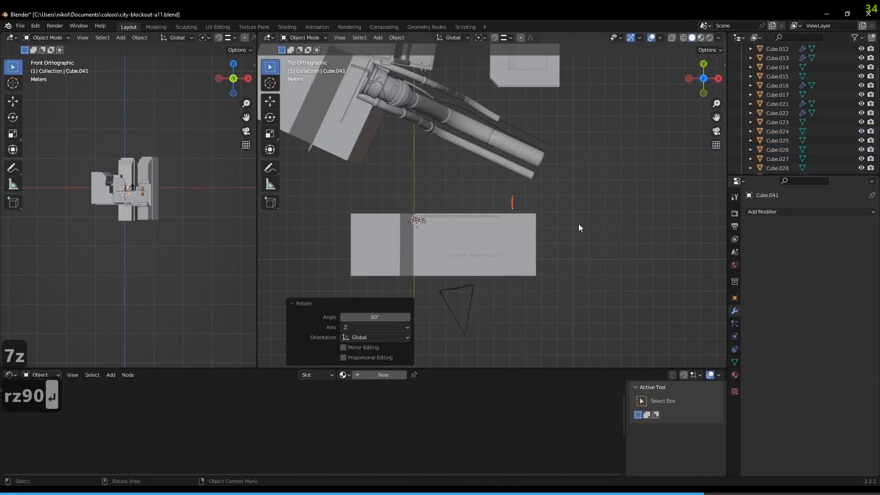
pyautogui.press('g')
pyautogui.click(480, 252)
# Enlarge the secondary viewport beside a camera view and shift the copied pipe assembly along global Y near the door
pyautogui.moveTo(475, 284); pyautogui.dragTo(436, 184, button='middle')
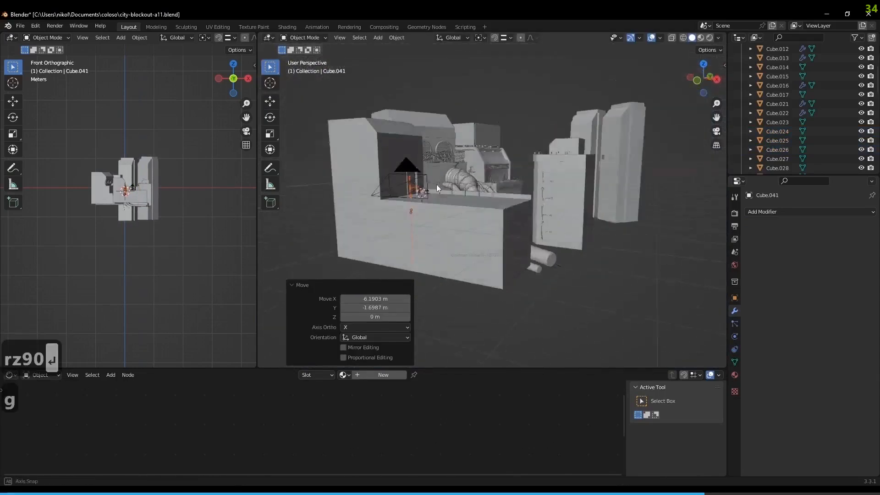
pyautogui.scroll(6, 433, 184)
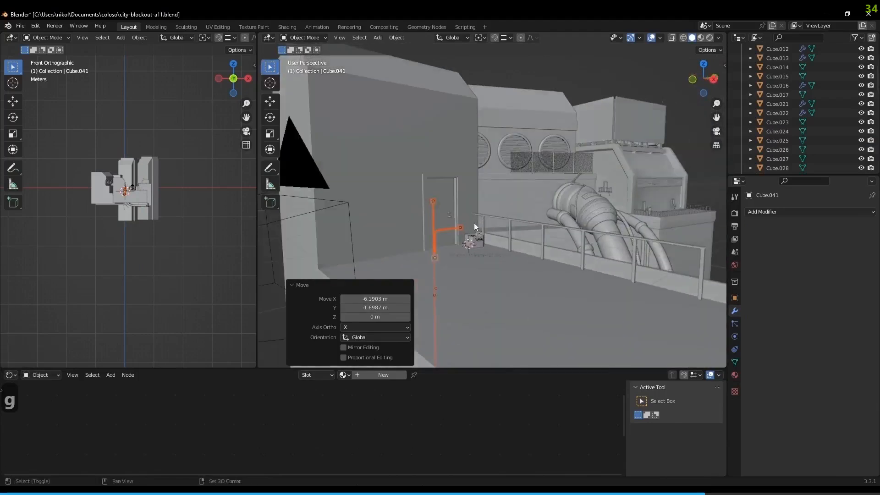
pyautogui.keyDown('shift'); pyautogui.moveTo(475, 221); pyautogui.dragTo(550, 199, button='middle'); pyautogui.keyUp('shift')
pyautogui.moveTo(256, 228); pyautogui.dragTo(393, 220)
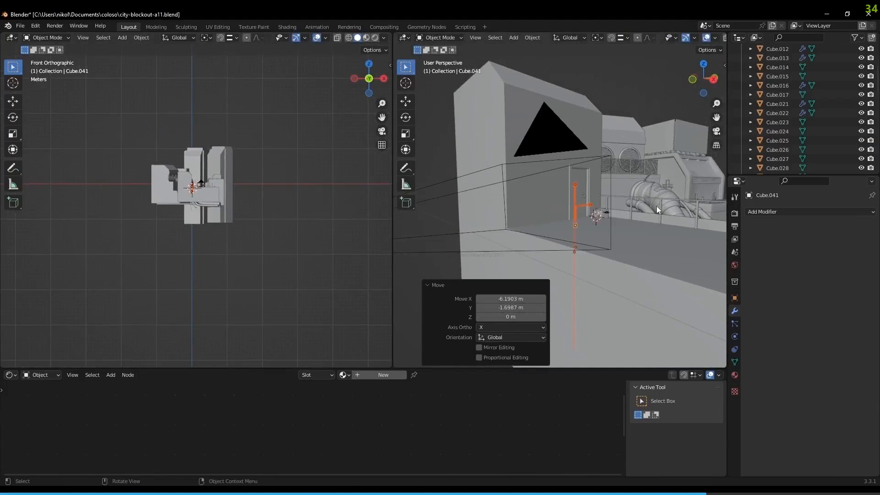
pyautogui.press('KP_0')
pyautogui.moveTo(114, 197); pyautogui.dragTo(245, 161, button='middle')
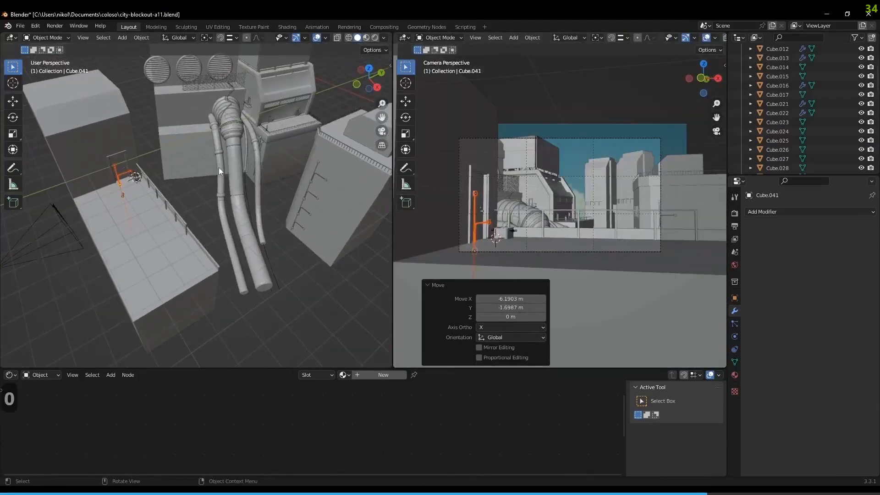
pyautogui.press('g')
pyautogui.press('y')
pyautogui.click(196, 172)
pyautogui.press('h')
pyautogui.press('z')
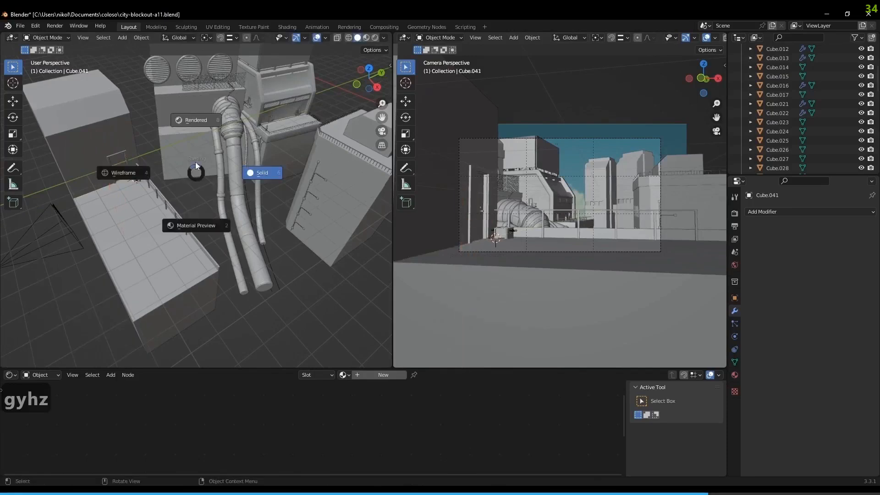
pyautogui.rightClick(203, 175)
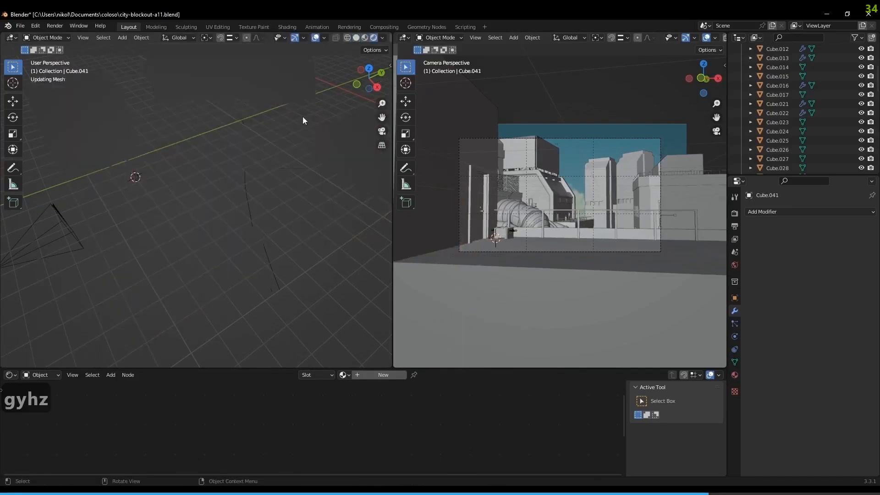
pyautogui.press('z')
pyautogui.hotkey('ctrl', 'z')
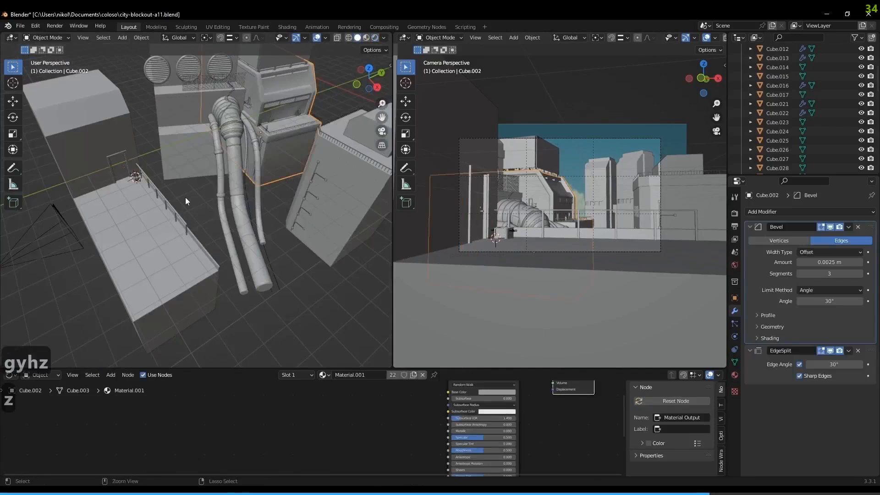
pyautogui.hotkey('ctrl', 'z')
# Raise the copied pipe assembly about 1.86 m along global Z
pyautogui.press('g')
pyautogui.press('z')
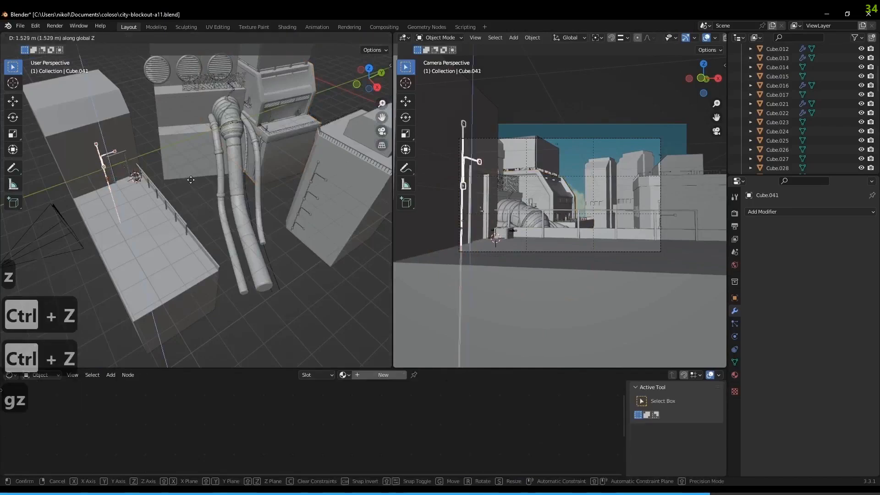
pyautogui.click(191, 175)
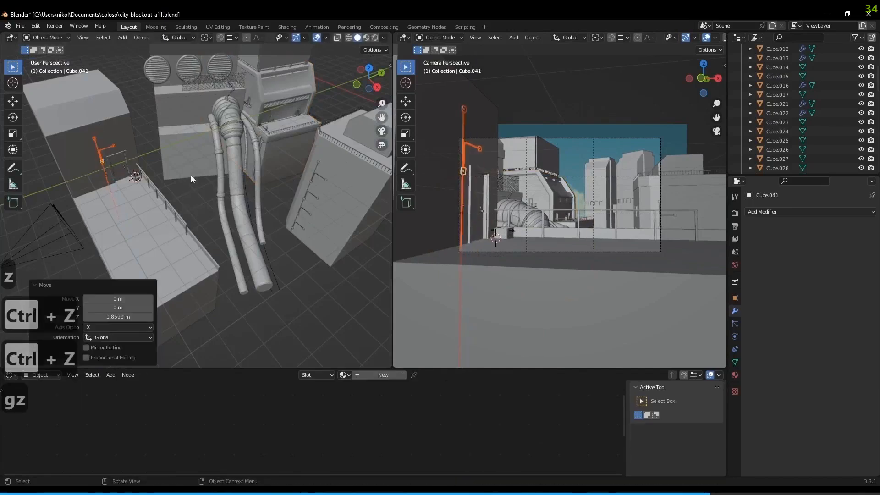
# Delete the lower junction box on the copied pipes beside the door
pyautogui.scroll(6, 358, 168)
pyautogui.scroll(5, 501, 155)
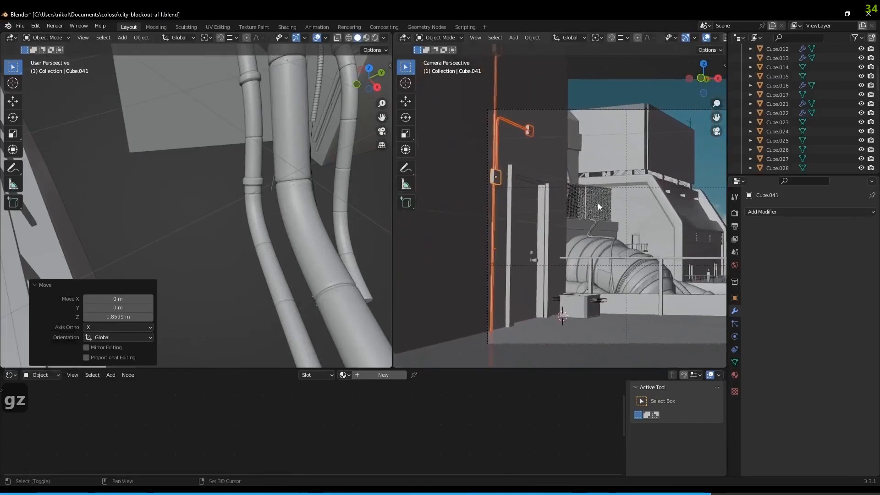
pyautogui.click(487, 169)
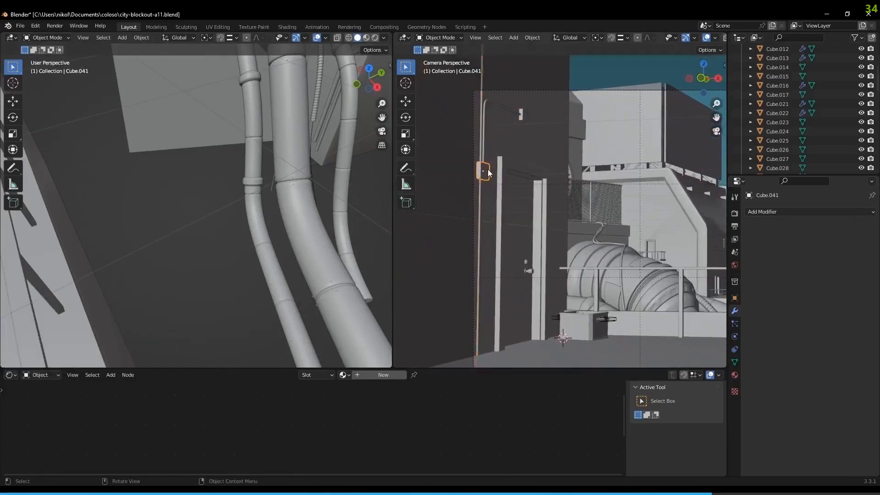
pyautogui.press('x')
pyautogui.click(487, 169)
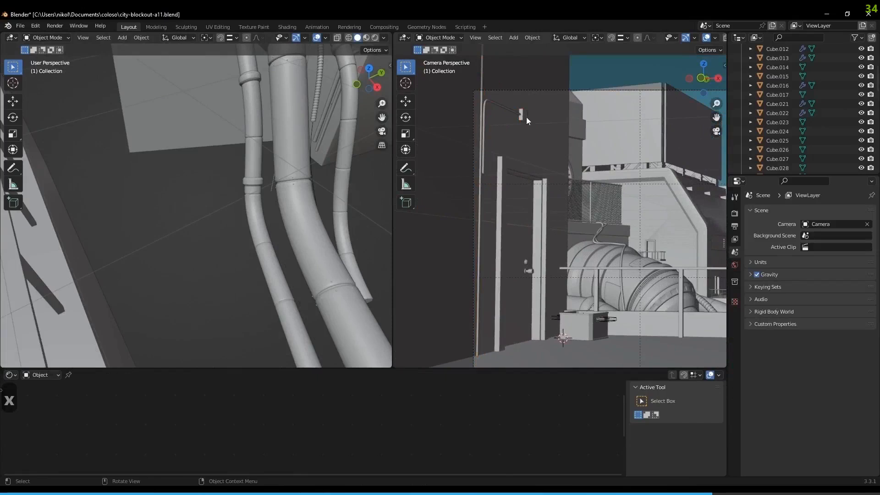
# Delete the junction box at the end of the copied branch pipe above the door
pyautogui.click(524, 116)
pyautogui.scroll(2, 526, 117)
pyautogui.press('z')
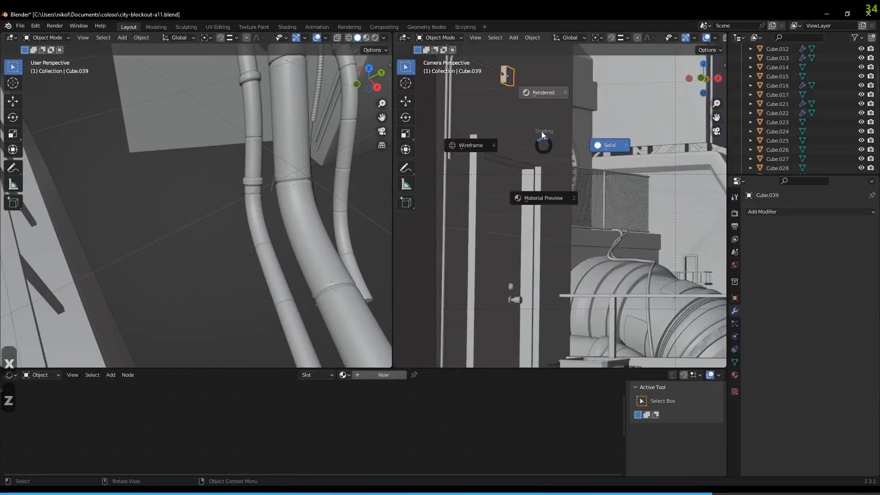
pyautogui.click(541, 96)
pyautogui.scroll(-1, 541, 95)
pyautogui.press('z')
pyautogui.click(638, 89)
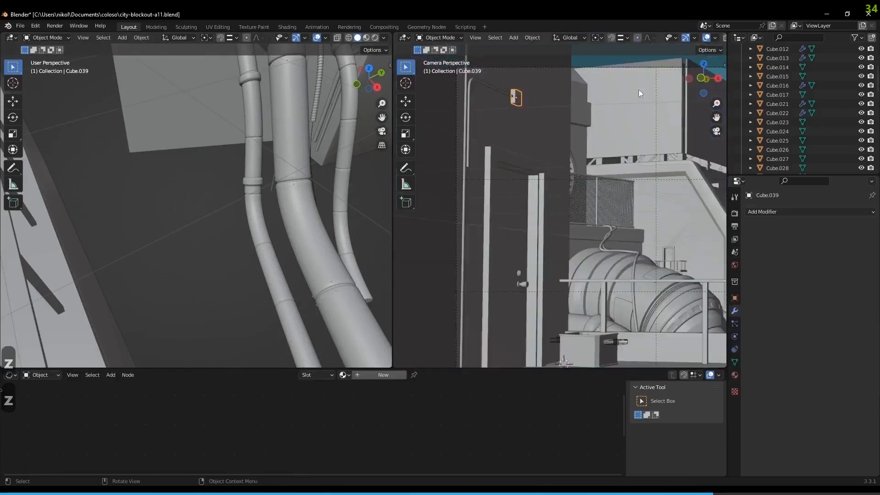
pyautogui.press('x')
pyautogui.click(514, 98)
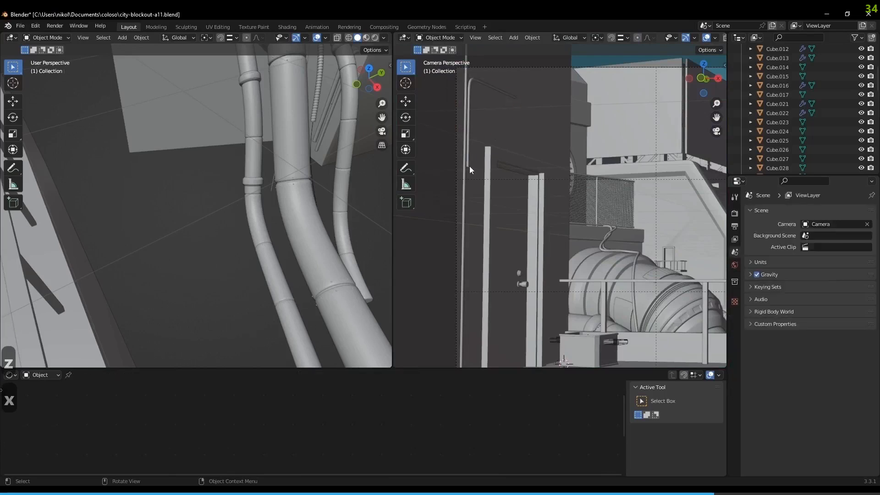
# Extend the branch pipe's lower end about 1.6 m down along global Z and leave curve editing
pyautogui.click(469, 166)
pyautogui.scroll(-3, 468, 166)
pyautogui.press('Tab')
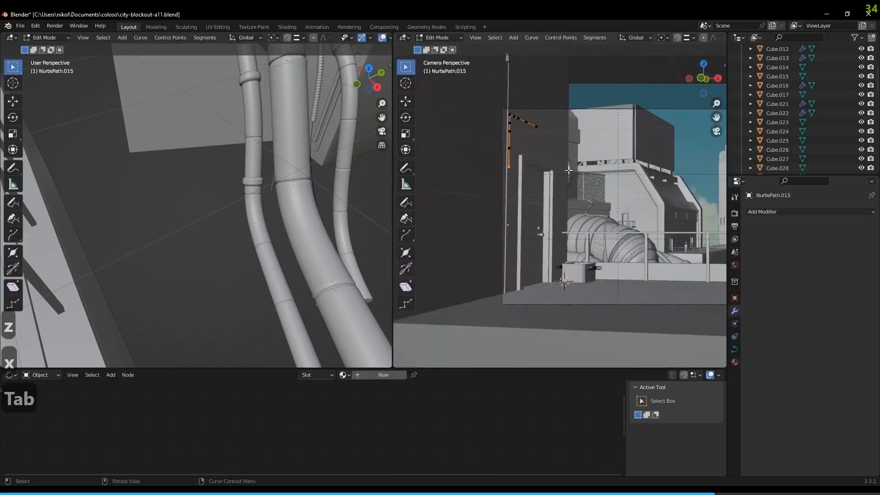
pyautogui.press('g')
pyautogui.press('z')
pyautogui.click(515, 150)
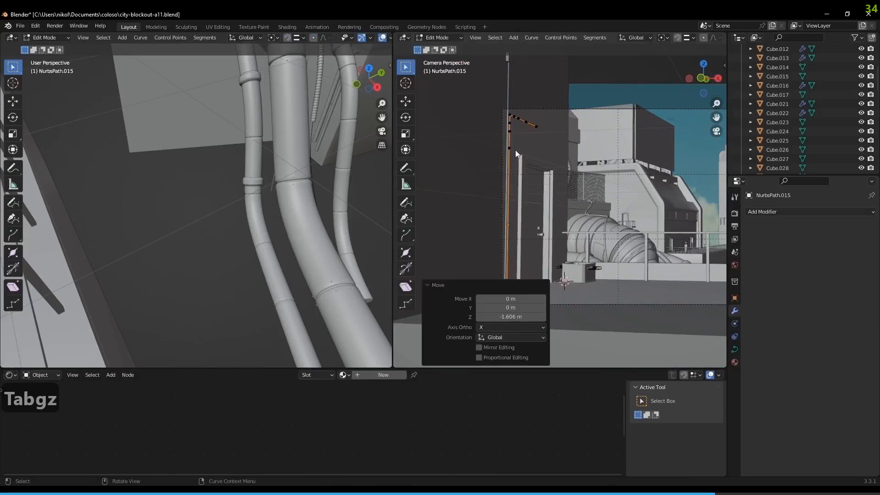
pyautogui.press('Tab')
# Set the bevel depth of the tall vertical pipe beside the door to 0.015 m
pyautogui.scroll(1, 516, 133)
pyautogui.click(488, 104)
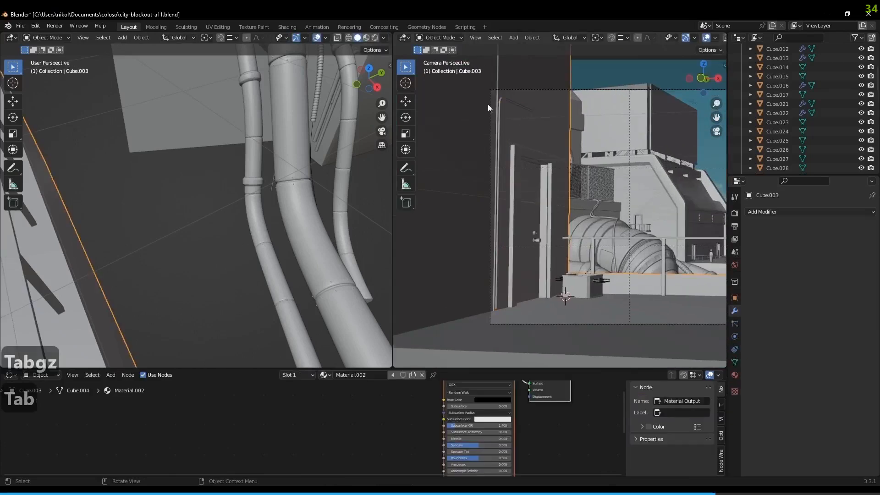
pyautogui.click(497, 76)
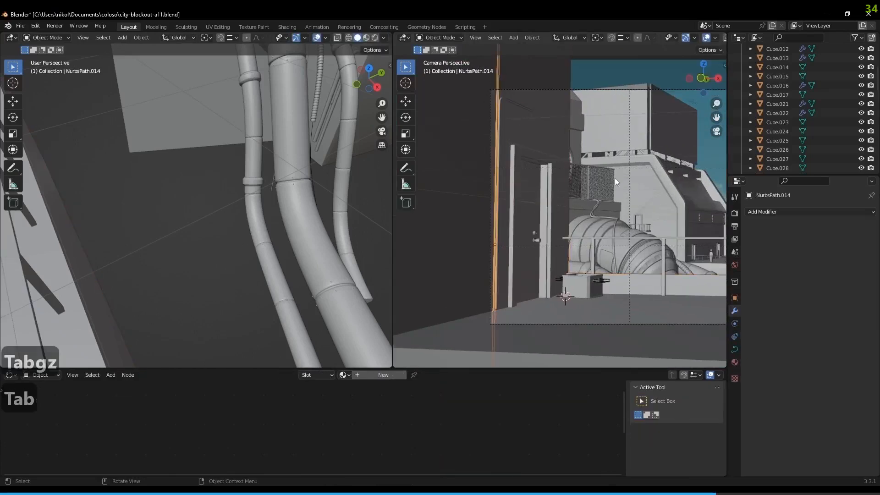
pyautogui.click(735, 348)
pyautogui.click(845, 456)
pyautogui.write('0.015')
pyautogui.press('Return')
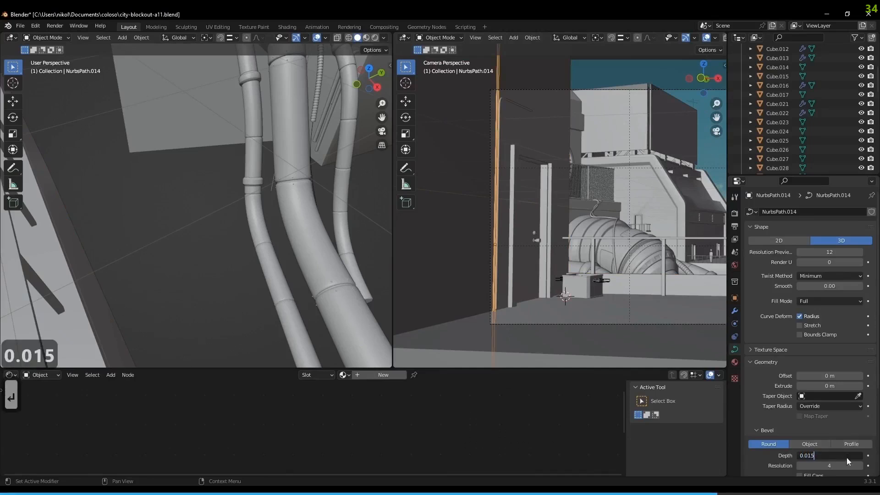
# Move the branch pipe beside the door about 0.027 m along global X
pyautogui.click(507, 100)
pyautogui.press('g')
pyautogui.press('x')
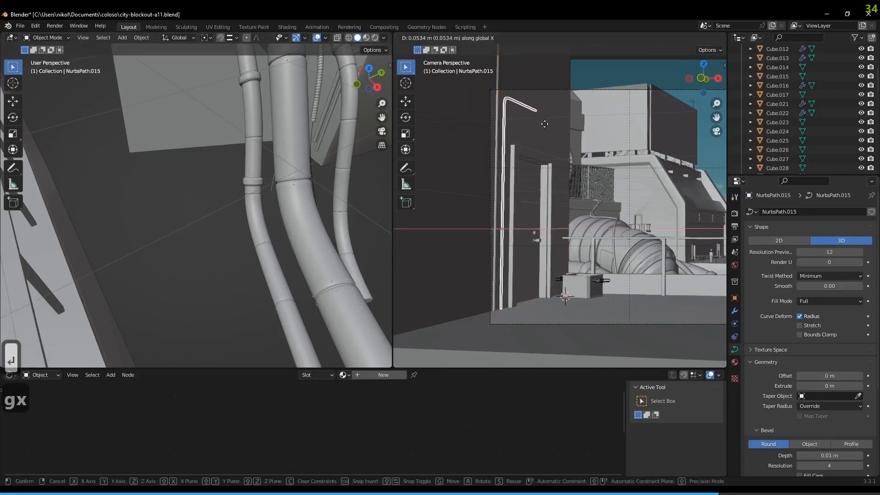
pyautogui.click(542, 128)
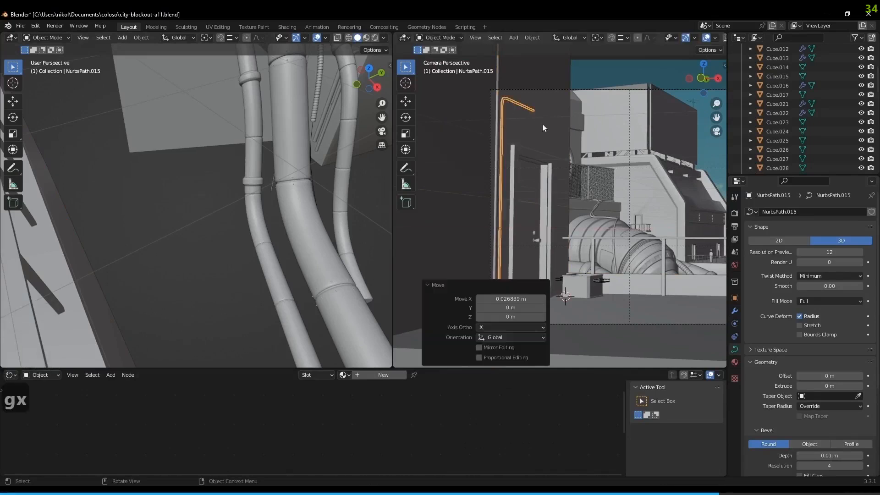
# Select the tall vertical pipe together with the branch pipe and move both about 0.037 m along global X
pyautogui.click(496, 122)
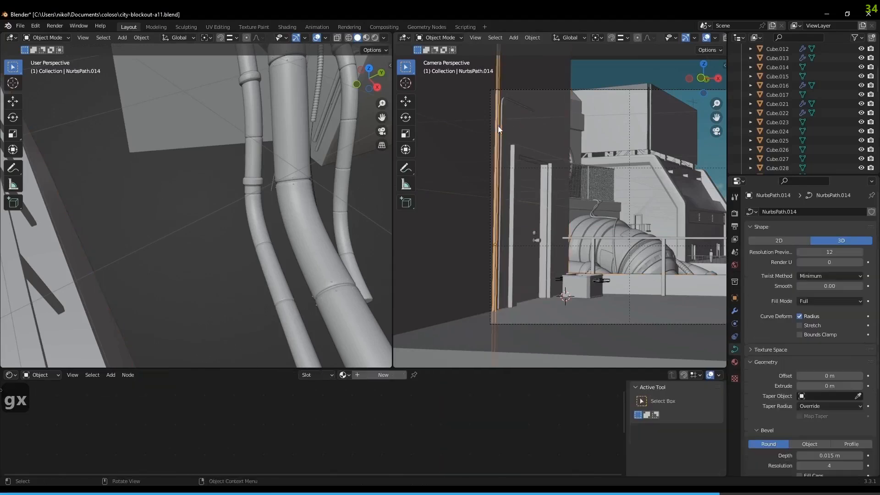
pyautogui.keyDown('shift'); pyautogui.click(501, 126); pyautogui.keyUp('shift')
pyautogui.press('g')
pyautogui.press('x')
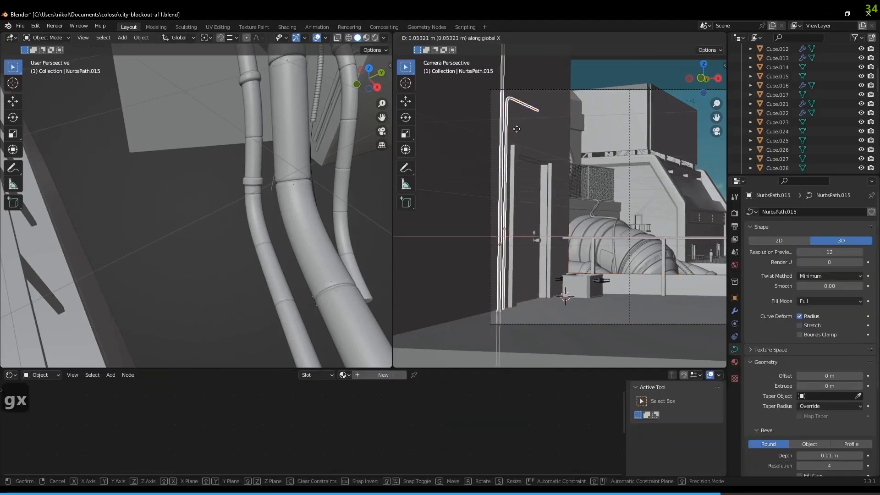
pyautogui.click(515, 129)
pyautogui.scroll(2, 518, 175)
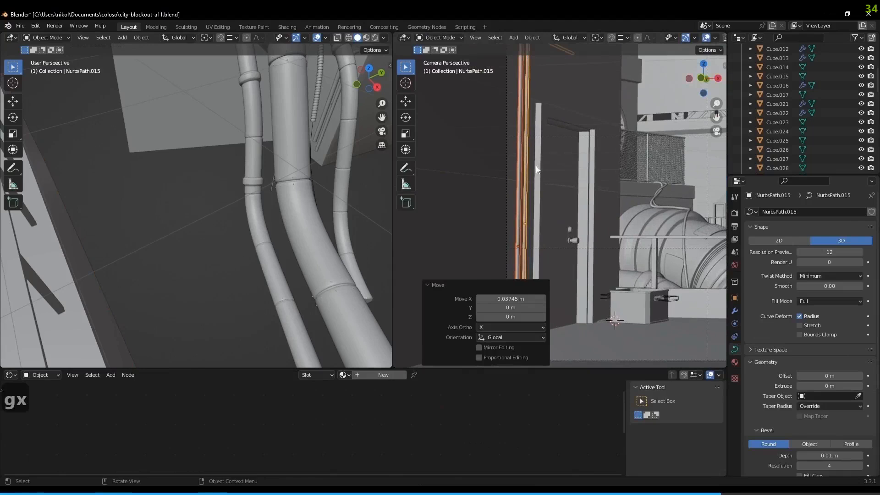
pyautogui.scroll(-2, 518, 175)
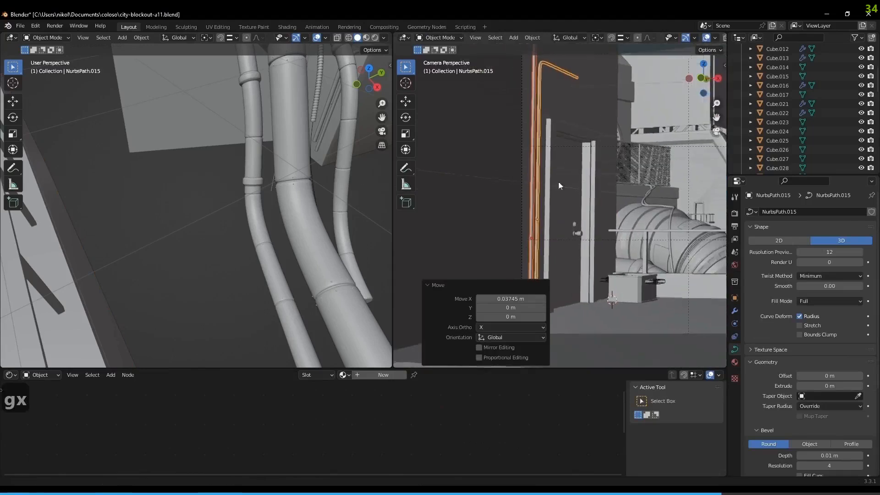
# Add a cylinder mesh and snap it to the origin of the tall vertical pipe beside the door
pyautogui.click(558, 186)
pyautogui.scroll(-4, 557, 186)
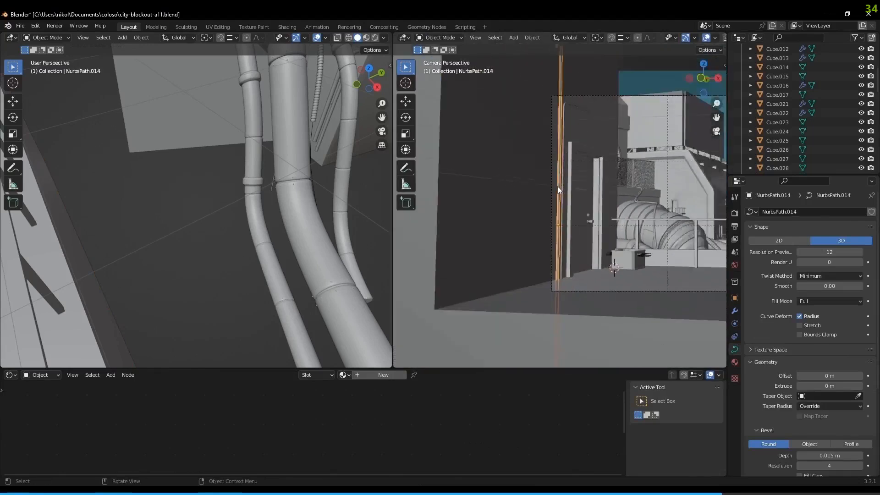
pyautogui.hotkey('shift', 'a')
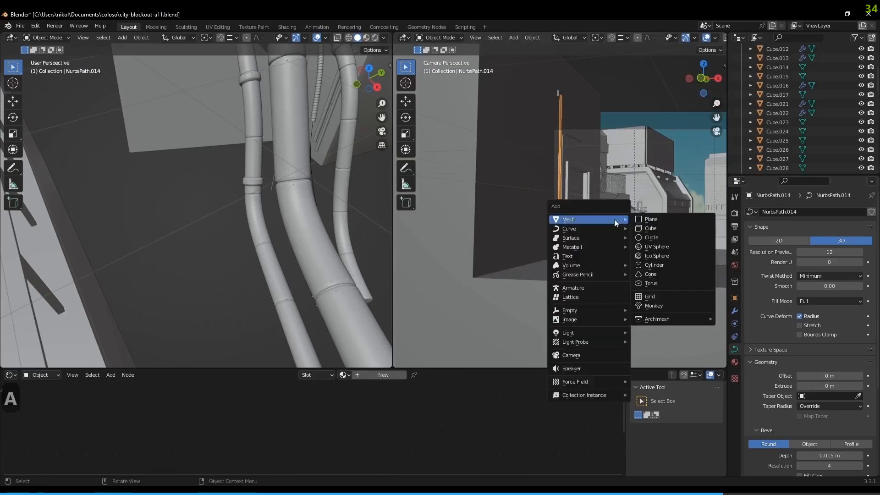
pyautogui.click(654, 264)
pyautogui.scroll(-1, 609, 242)
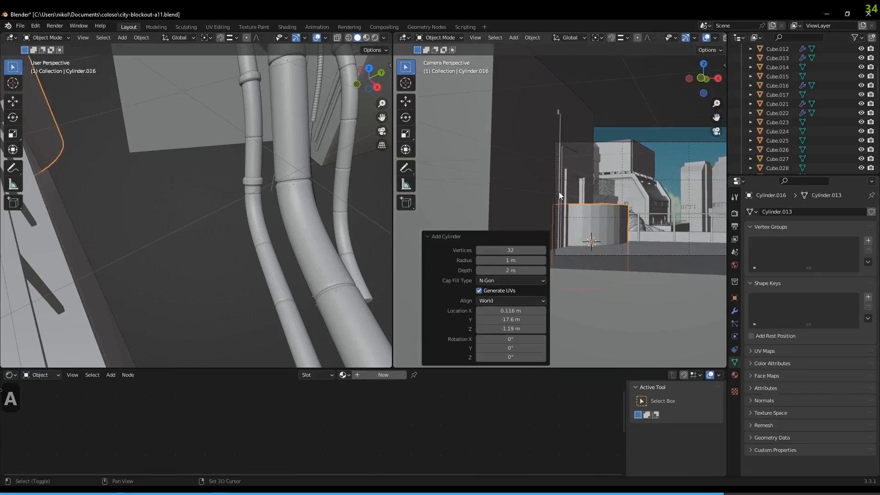
pyautogui.click(559, 191)
pyautogui.hotkey('ctrl', 'z')
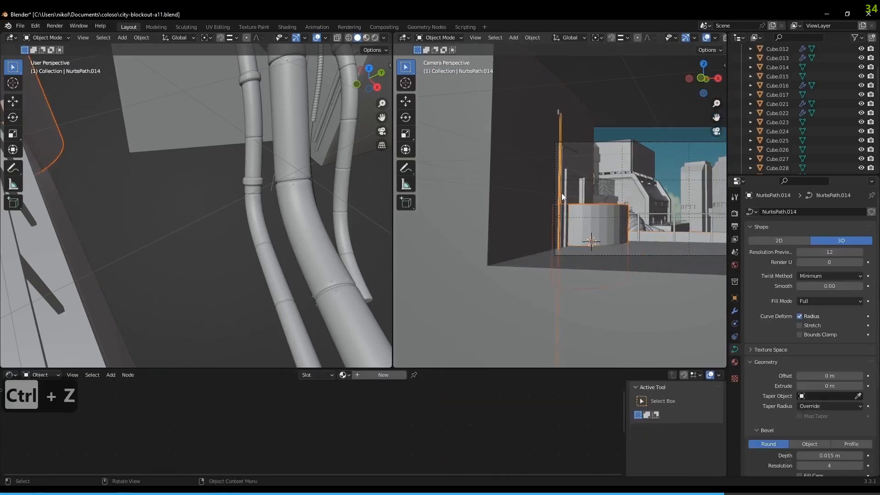
pyautogui.hotkey('shift', 's')
pyautogui.click(624, 163)
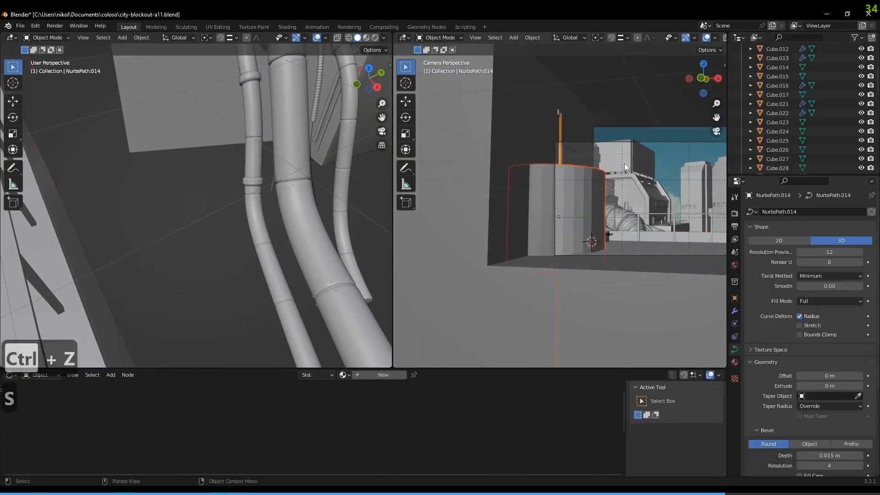
# Scale the new cylinder uniformly to about 0.094 and flatten it to about 0.607 along global Z
pyautogui.click(590, 207)
pyautogui.press('s')
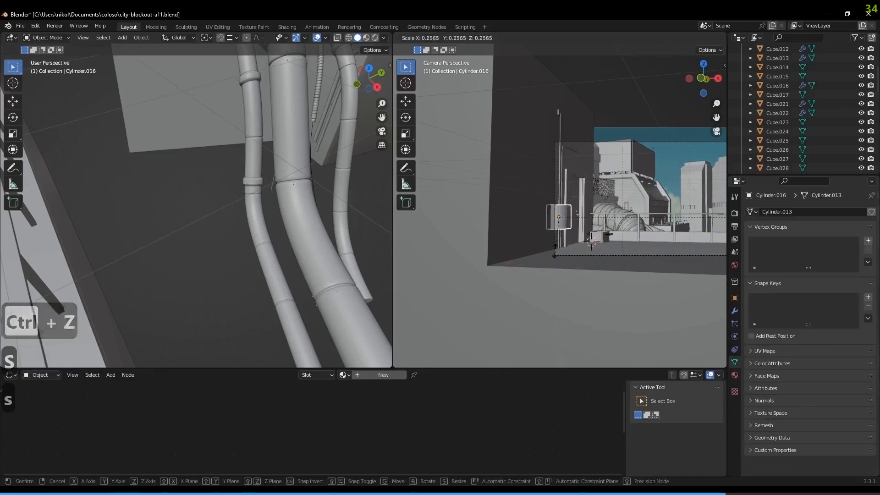
pyautogui.click(565, 232)
pyautogui.scroll(8, 570, 238)
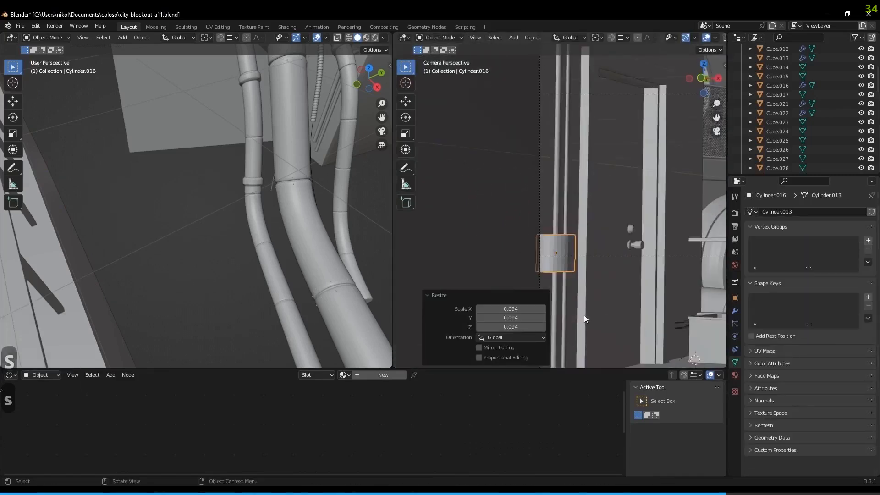
pyautogui.press('s')
pyautogui.press('z')
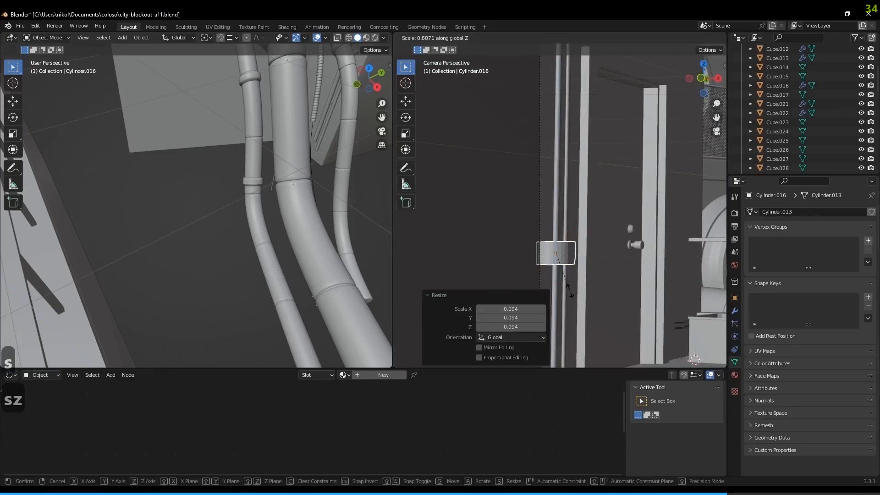
pyautogui.click(567, 274)
pyautogui.scroll(-5, 551, 200)
pyautogui.scroll(3, 551, 199)
pyautogui.scroll(-5, 551, 200)
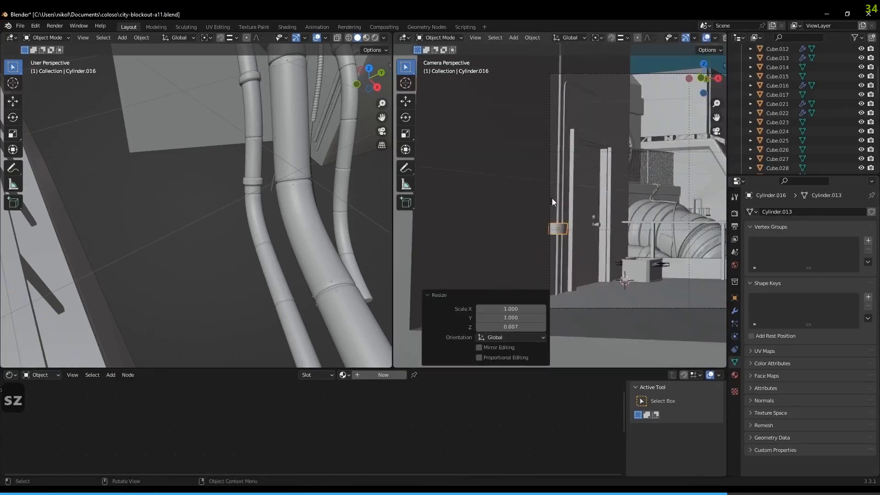
pyautogui.scroll(4, 567, 214)
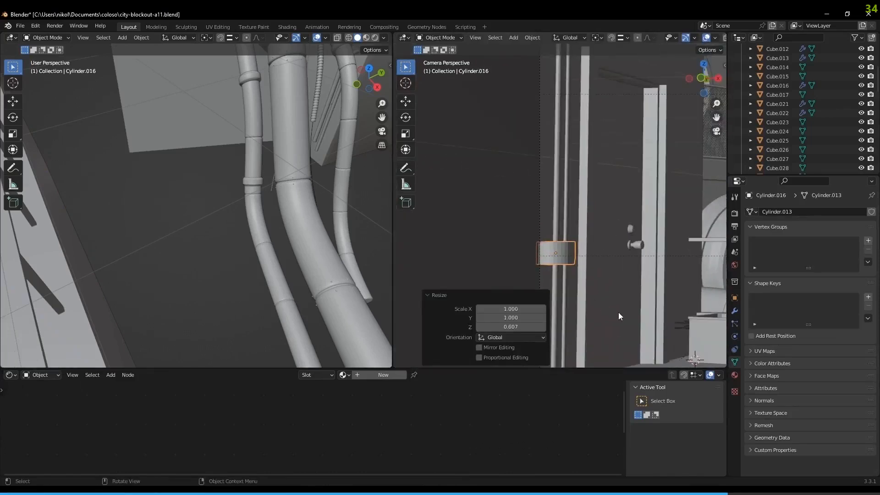
# Shrink the cylinder uniformly to about 0.285 and flatten it to about 0.585 along Z as a collar around the tall pipe
pyautogui.press('s')
pyautogui.click(569, 273)
pyautogui.press('KP_0')
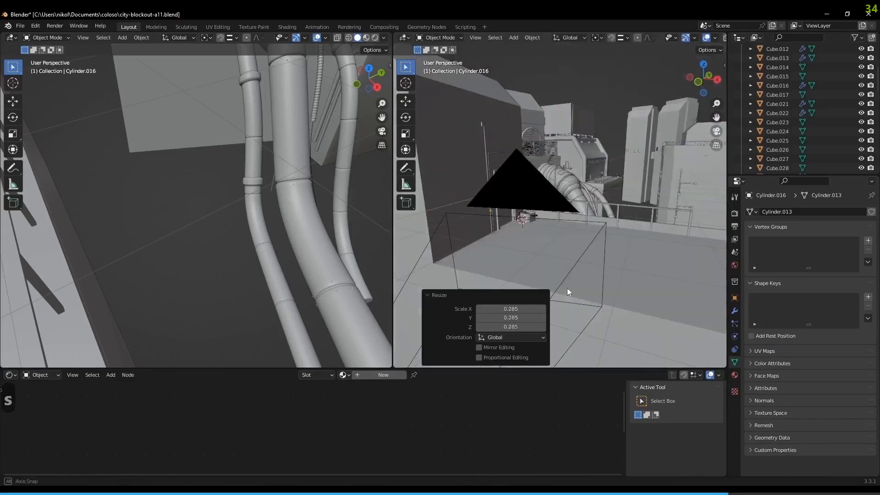
pyautogui.moveTo(515, 259); pyautogui.dragTo(561, 243, button='middle')
pyautogui.press('KP_Decimal')
pyautogui.scroll(-7, 562, 243)
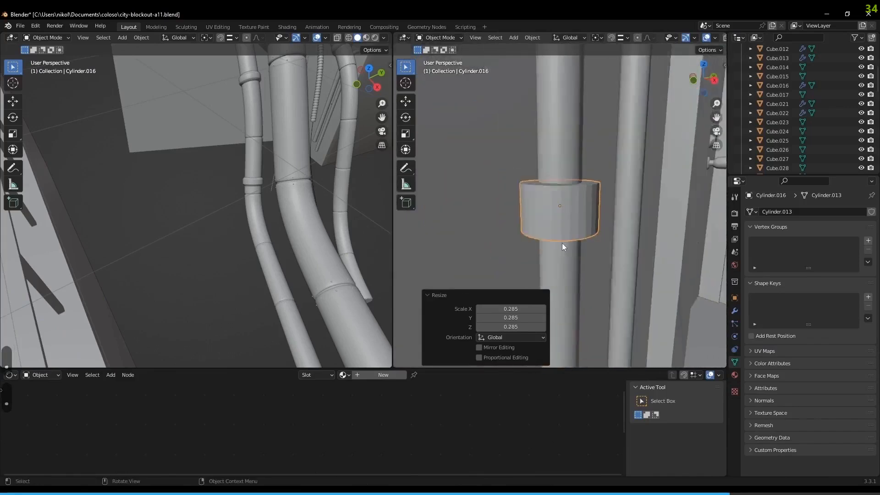
pyautogui.press('s')
pyautogui.press('z')
pyautogui.click(566, 152)
pyautogui.moveTo(566, 153); pyautogui.dragTo(592, 226, button='middle')
pyautogui.scroll(-5, 623, 257)
pyautogui.scroll(-4, 593, 226)
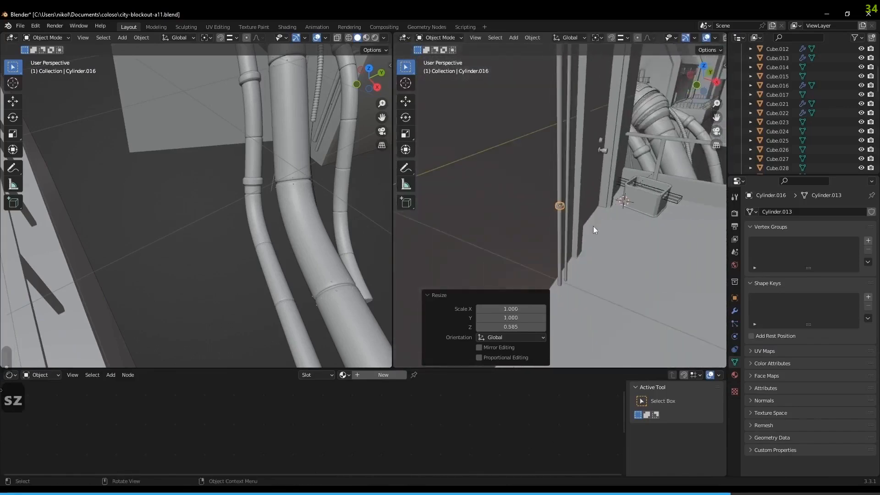
# Move the pipe collar about 0.51 m down along global Z
pyautogui.press('g')
pyautogui.press('z')
pyautogui.click(593, 287)
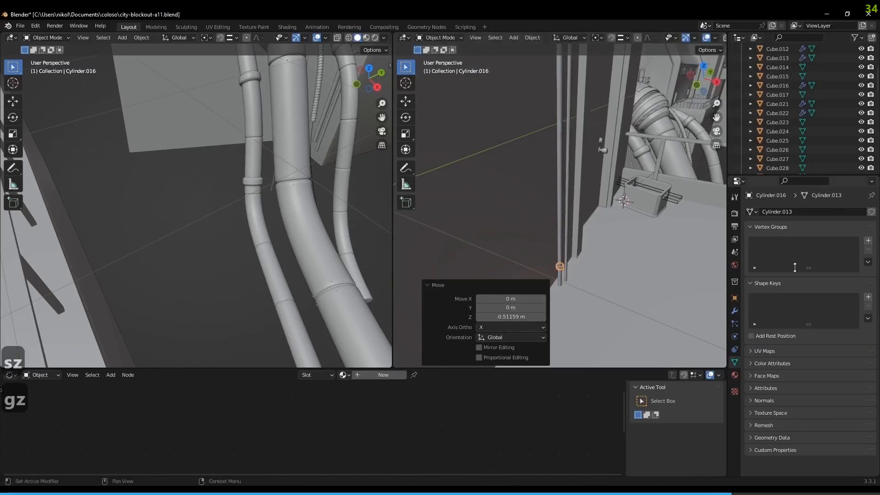
# Add a Curve modifier to the collar with the tall vertical pipe, NurbsPath.014, as its curve object
pyautogui.click(734, 311)
pyautogui.click(768, 207)
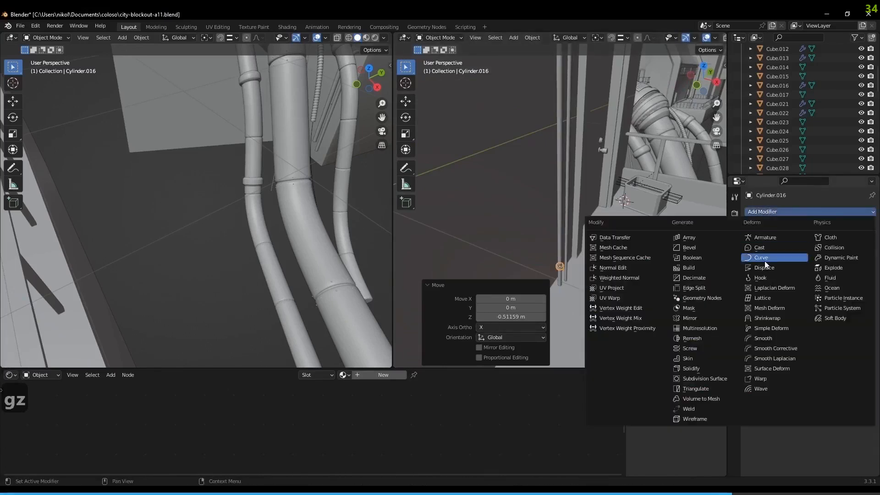
pyautogui.click(762, 267)
pyautogui.click(857, 240)
pyautogui.click(560, 200)
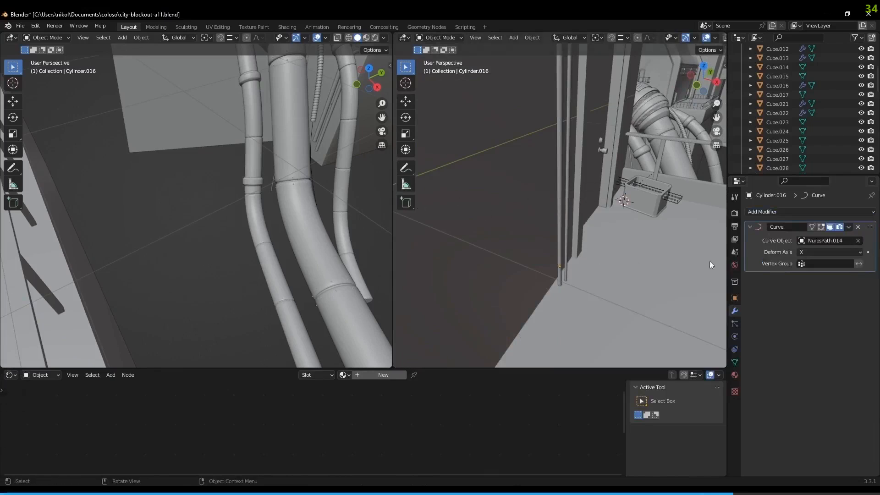
pyautogui.moveTo(669, 271); pyautogui.dragTo(785, 209, button='middle')
pyautogui.scroll(2, 637, 155)
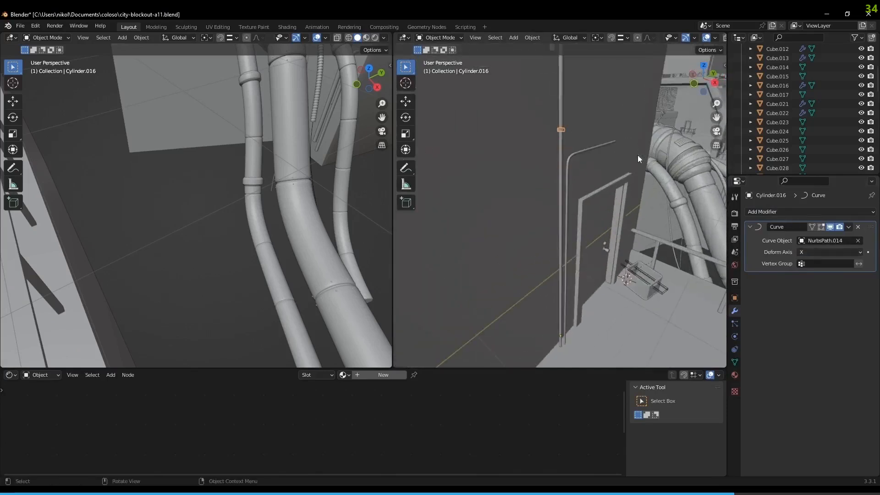
pyautogui.keyDown('shift'); pyautogui.moveTo(599, 160); pyautogui.dragTo(576, 152, button='middle'); pyautogui.keyUp('shift')
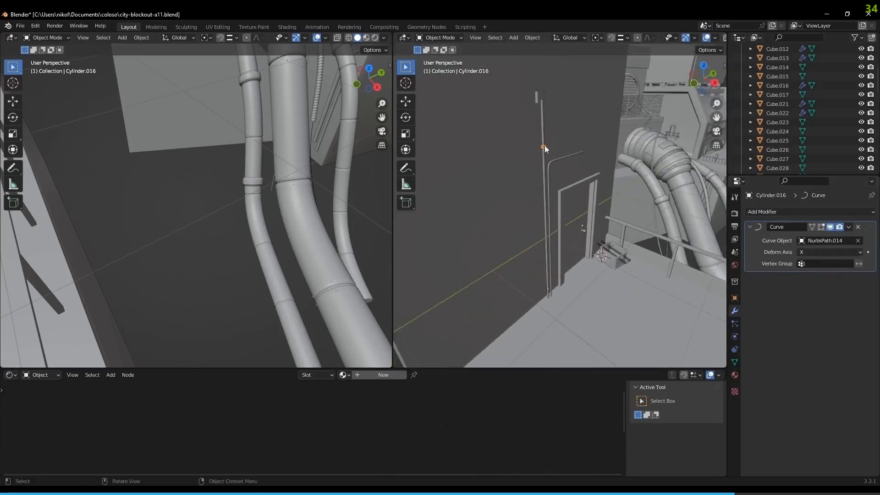
# Add an Array modifier to the collar and place it before the Curve modifier, keeping the count at 2
pyautogui.click(770, 213)
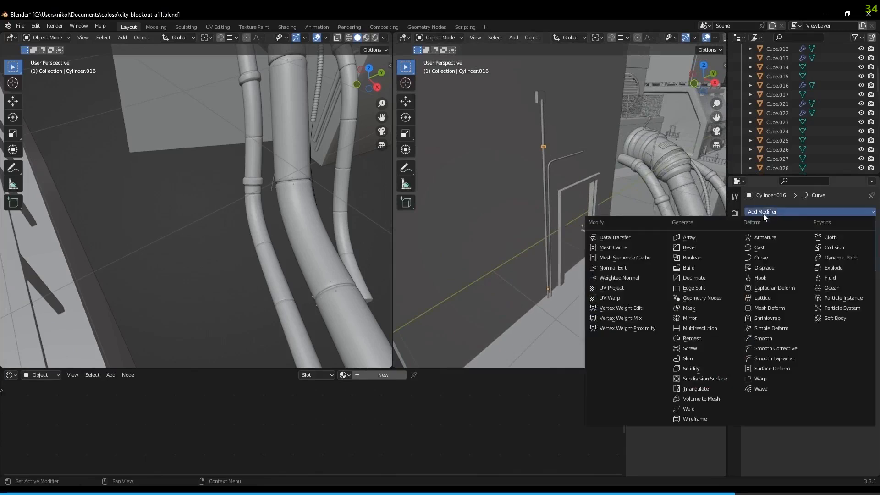
pyautogui.click(728, 238)
pyautogui.moveTo(870, 278); pyautogui.dragTo(869, 222)
pyautogui.click(860, 252)
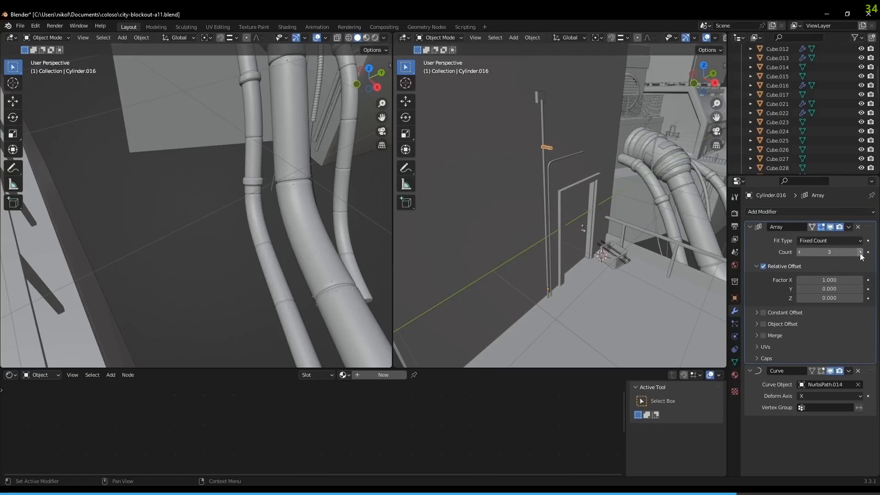
pyautogui.hotkey('ctrl', 'z')
# Set the collar array's relative offset factors to 0 in X and 1 in Z
pyautogui.doubleClick(837, 279)
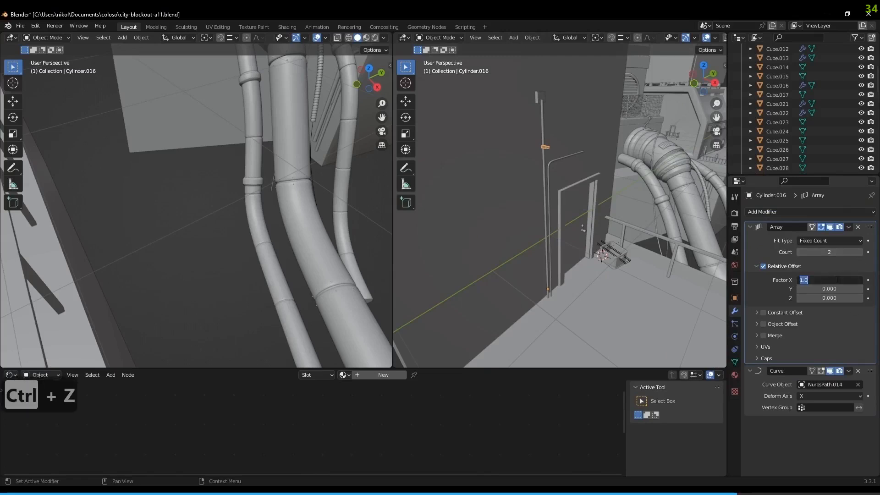
pyautogui.write('0')
pyautogui.press('Return')
pyautogui.doubleClick(832, 298)
pyautogui.write('1')
pyautogui.press('Return')
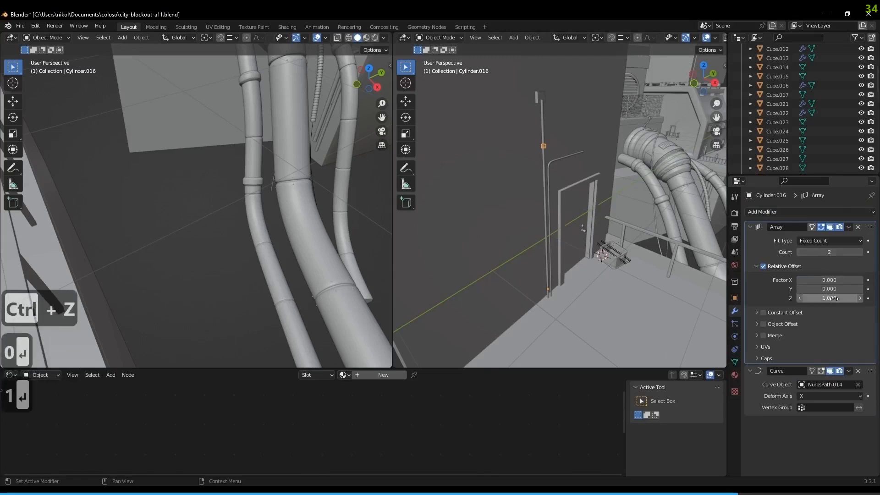
# Set the collar array's count to 5 and its relative Z offset factor to 29.2
pyautogui.doubleClick(836, 251)
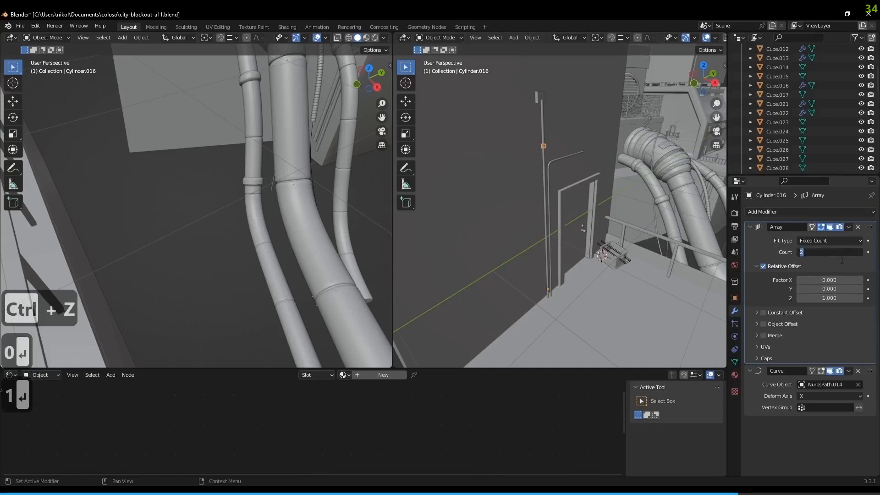
pyautogui.click(841, 260)
pyautogui.click(860, 252)
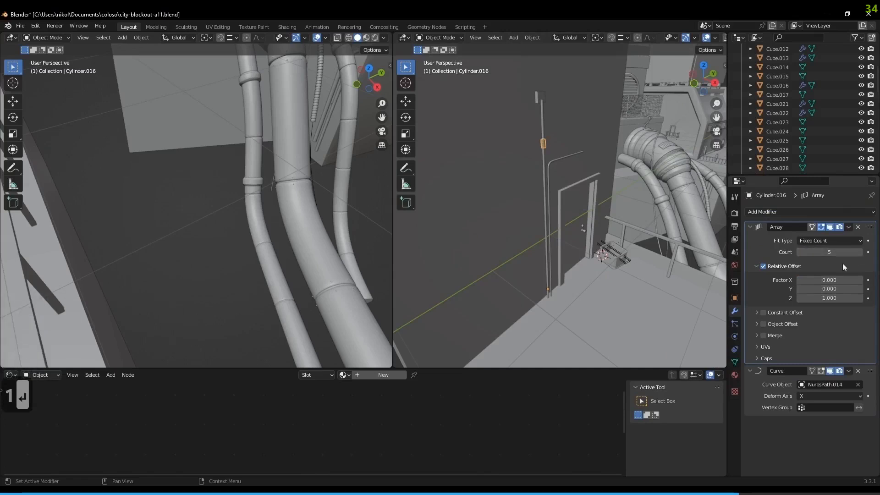
pyautogui.moveTo(827, 299); pyautogui.dragTo(863, 298)
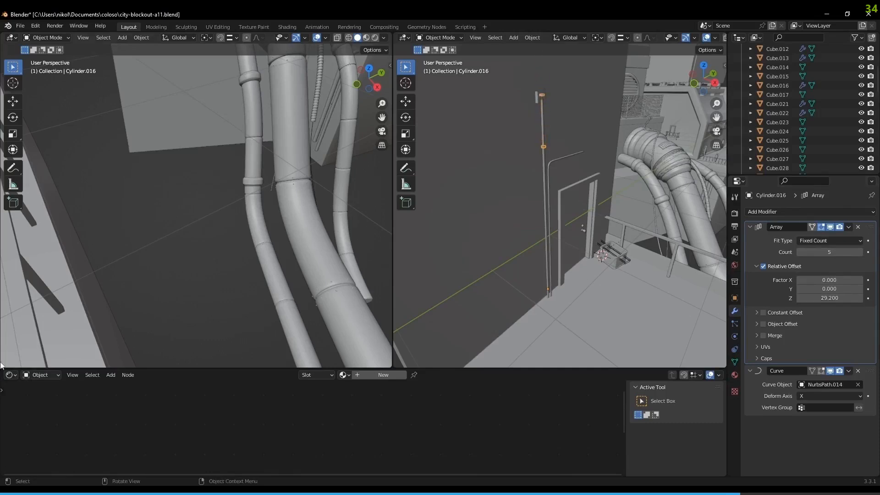
# Move the arrayed collars about 2.16 m down along global Z
pyautogui.press('g')
pyautogui.press('z')
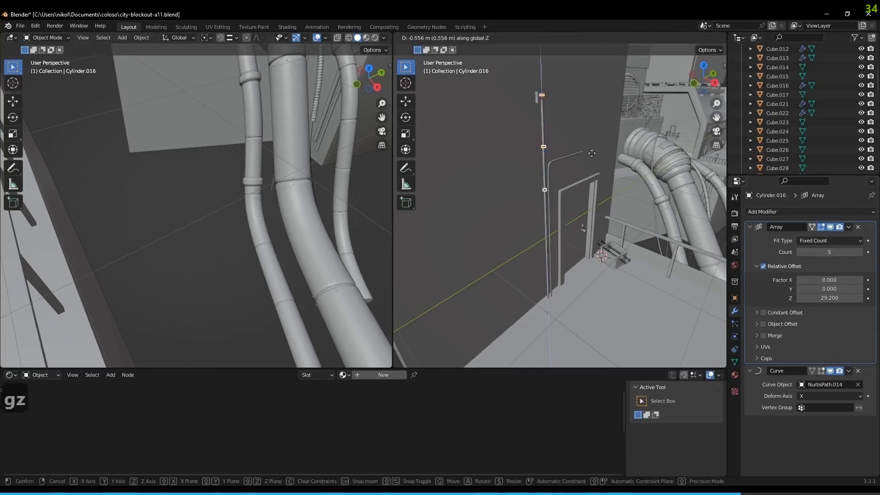
pyautogui.click(597, 199)
# In camera view, narrow the collars around the pipe to about 0.781 in X and Y, excluding Z
pyautogui.press('KP_0')
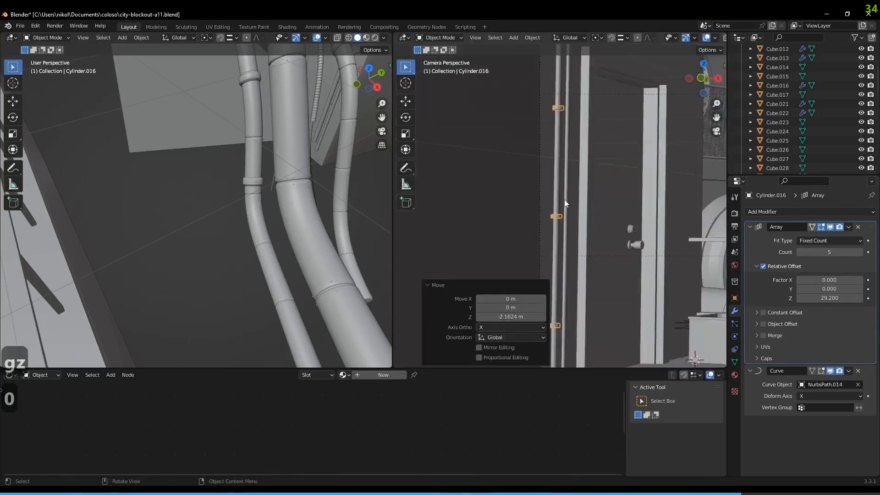
pyautogui.press('s')
pyautogui.hotkey('shift', 'z')
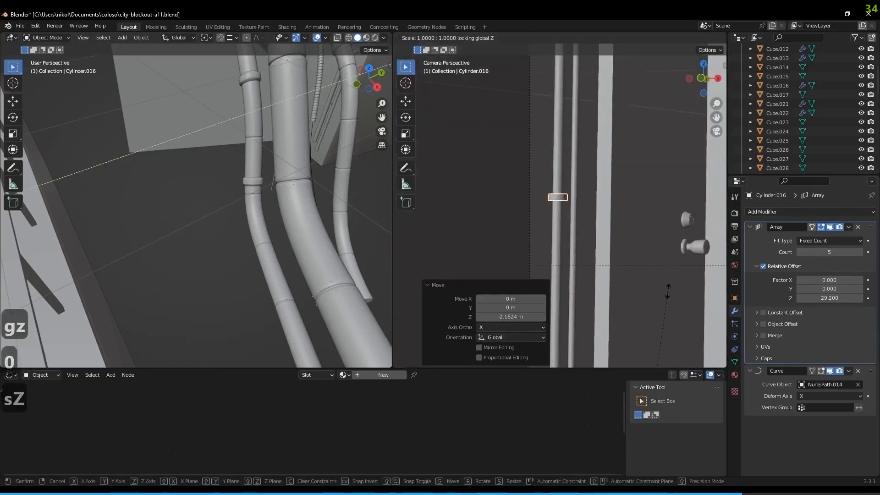
pyautogui.click(614, 132)
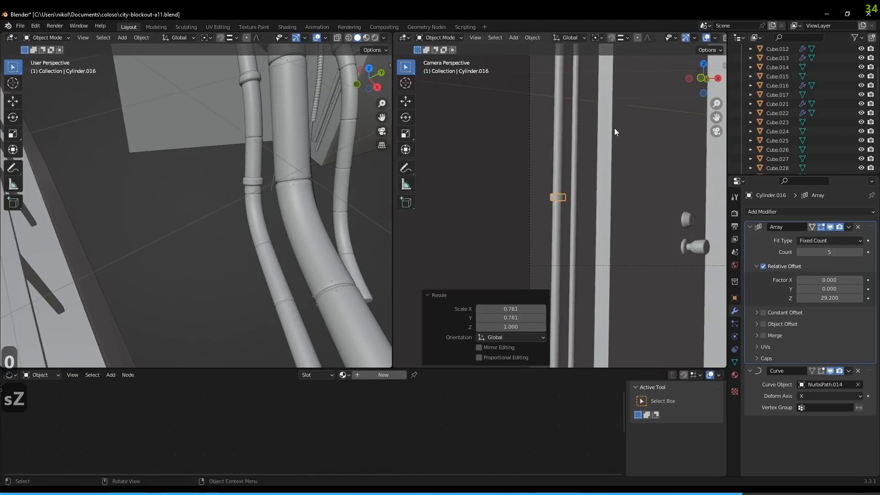
# Shade the arrayed collars smooth and add an Edge Split modifier to them
pyautogui.rightClick(556, 199)
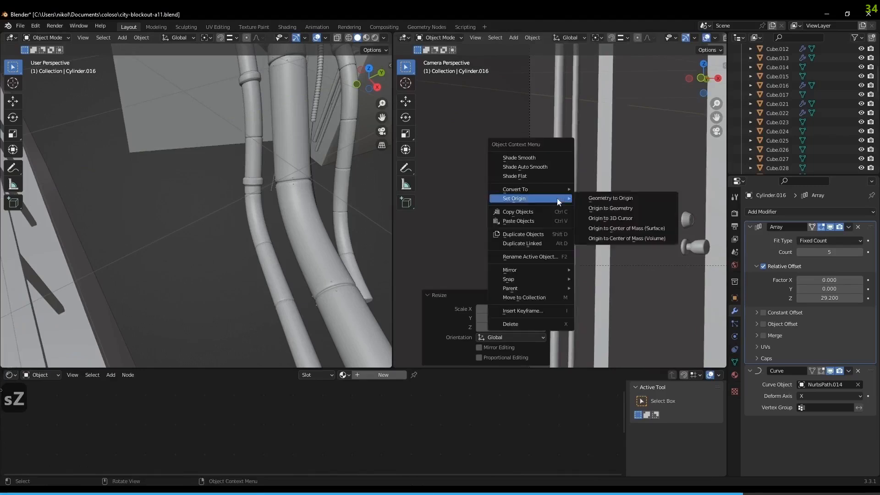
pyautogui.click(543, 156)
pyautogui.scroll(-3, 604, 191)
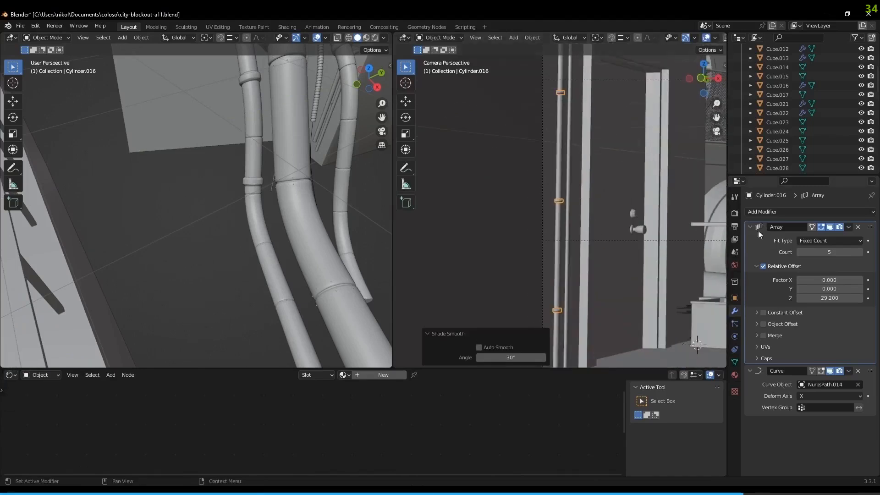
pyautogui.click(779, 210)
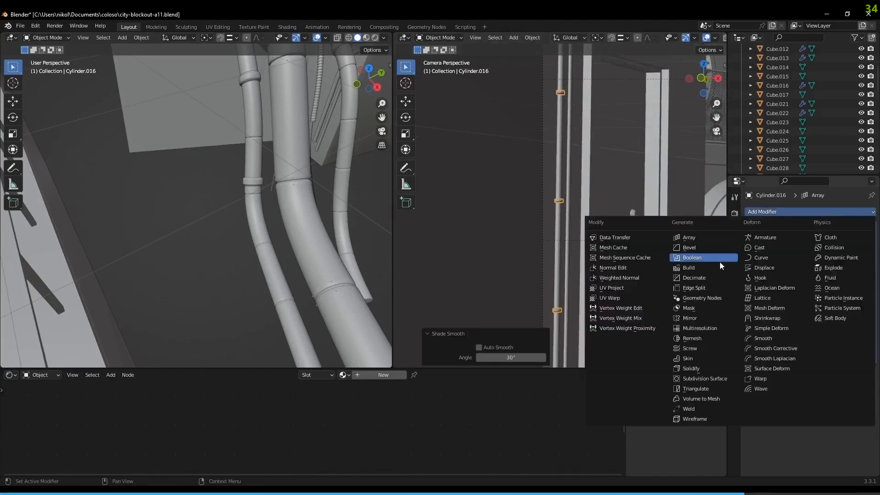
pyautogui.click(702, 289)
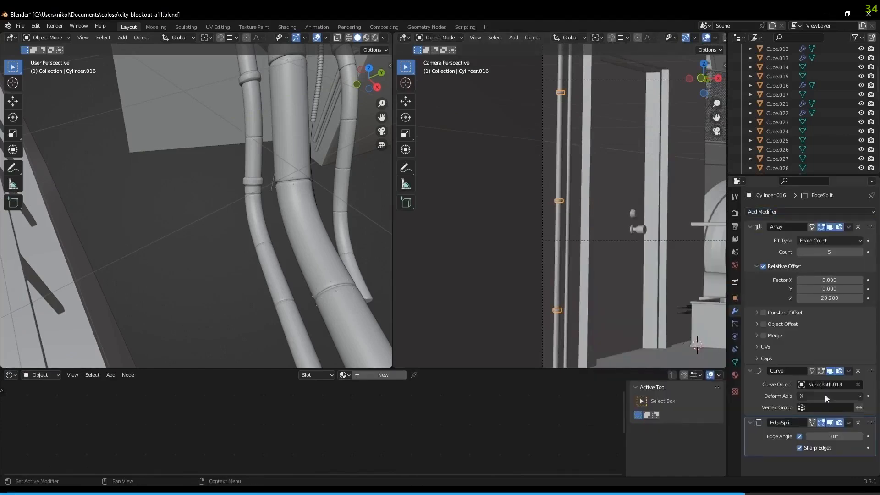
# Duplicate the arrayed collars and place the copy about 0.065 m along X, over the neighbouring thinner pipe
pyautogui.keyDown('shift'); pyautogui.moveTo(584, 221); pyautogui.dragTo(548, 205, button='middle'); pyautogui.keyUp('shift')
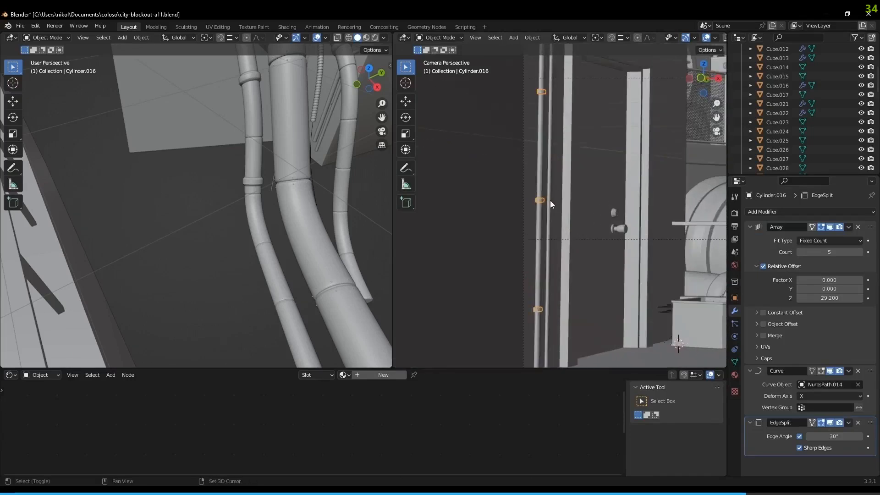
pyautogui.click(549, 201)
pyautogui.click(541, 201)
pyautogui.hotkey('shift', 'd')
pyautogui.click(560, 205)
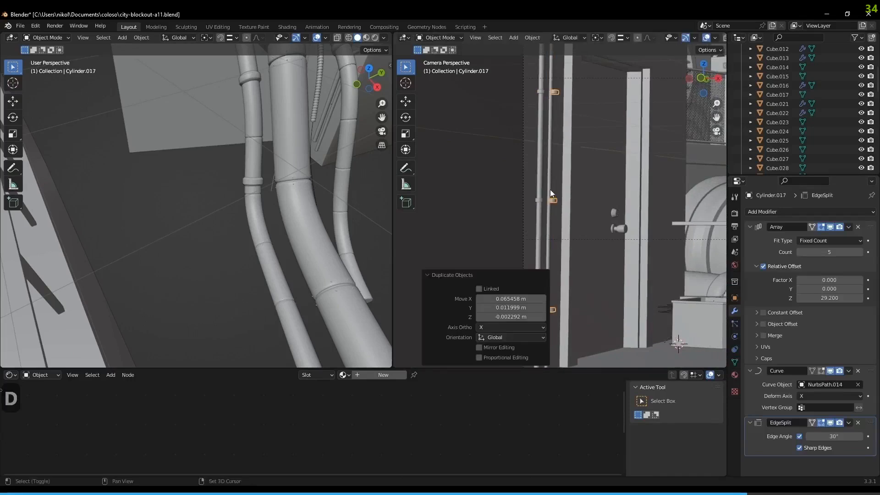
# Set the copied collars' Curve modifier to follow the neighbouring pipe, NurbsPath.015
pyautogui.keyDown('shift'); pyautogui.click(549, 188); pyautogui.keyUp('shift')
pyautogui.hotkey('shift', 's')
pyautogui.click(594, 157)
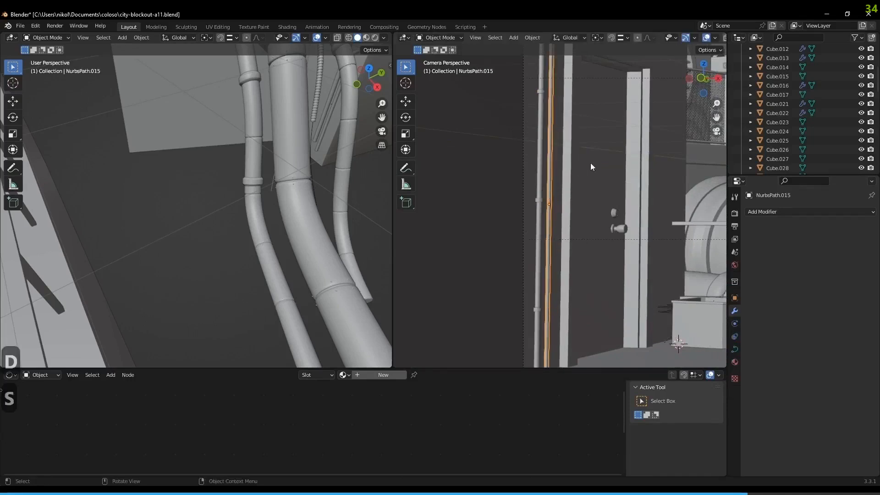
pyautogui.scroll(-6, 555, 202)
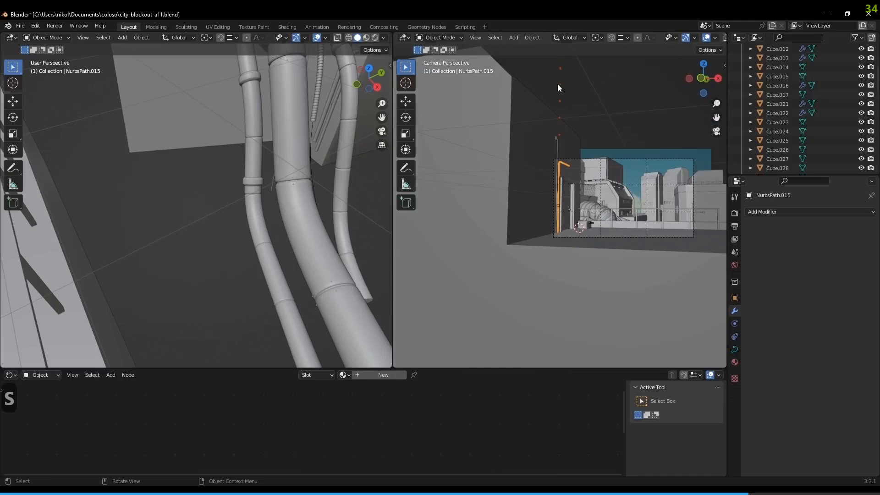
pyautogui.click(562, 84)
pyautogui.scroll(4, 599, 143)
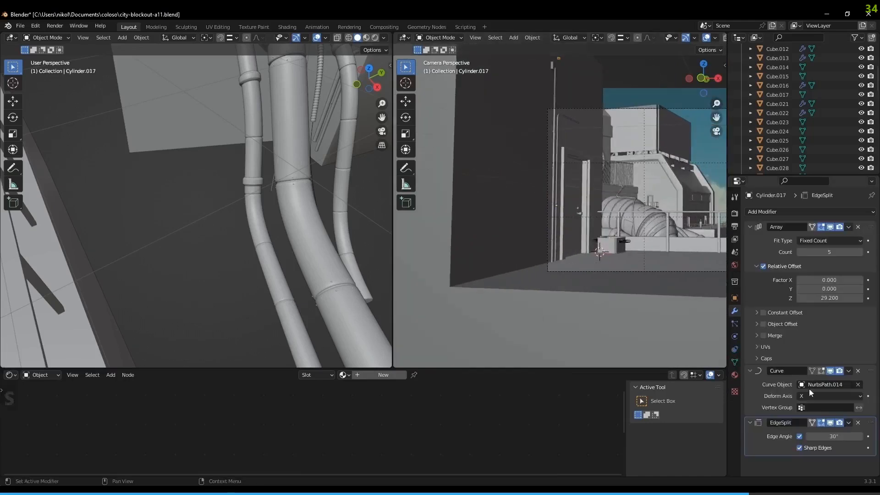
pyautogui.click(858, 385)
pyautogui.click(857, 385)
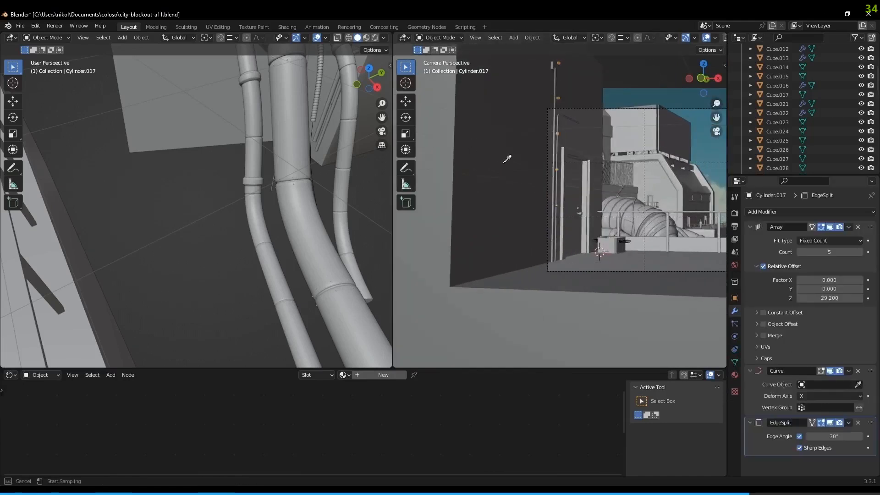
pyautogui.click(557, 183)
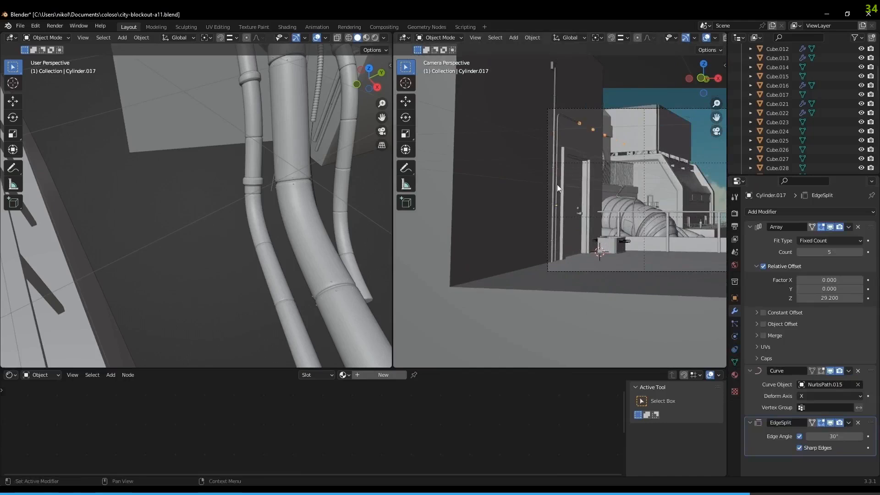
# Move the copied collars about 2.92 m down along global Z and set their array's relative Z offset factor to 61
pyautogui.press('g')
pyautogui.press('z')
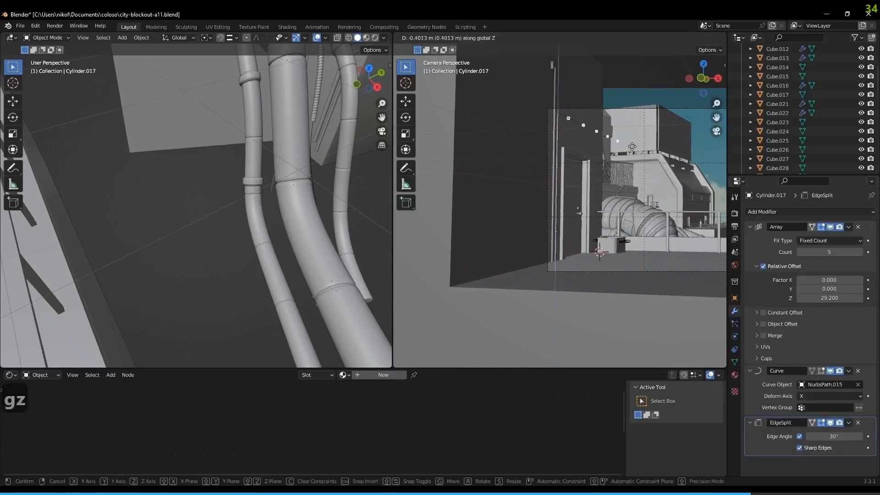
pyautogui.click(645, 314)
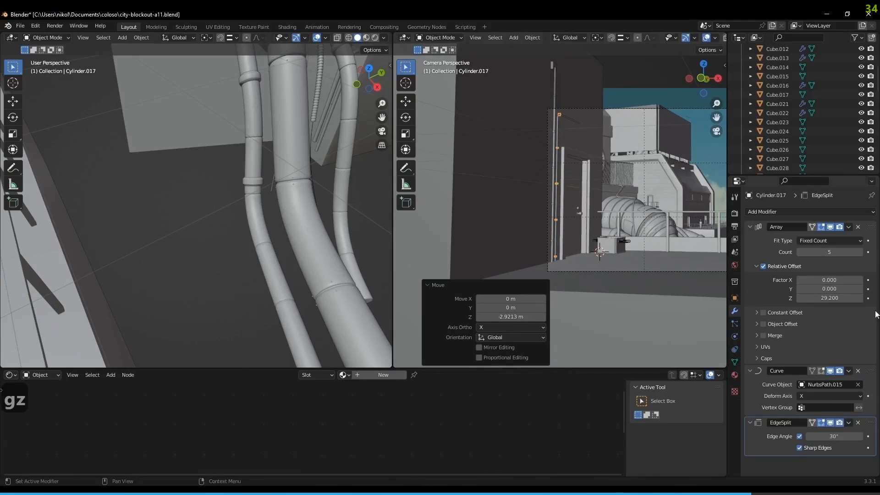
pyautogui.moveTo(829, 298); pyautogui.dragTo(839, 297)
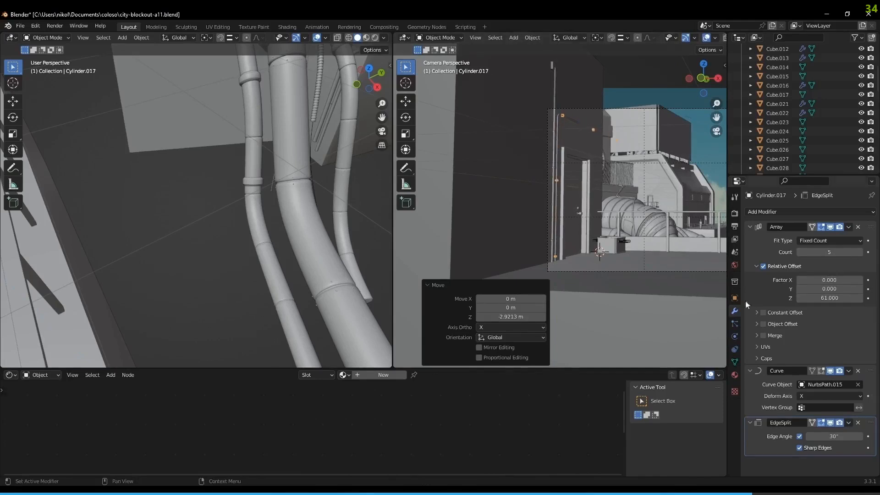
# Set the relative Z offset factor of the original tall pipe's collar array to 39.8
pyautogui.click(553, 167)
pyautogui.moveTo(829, 298); pyautogui.dragTo(828, 298)
pyautogui.scroll(5, 594, 155)
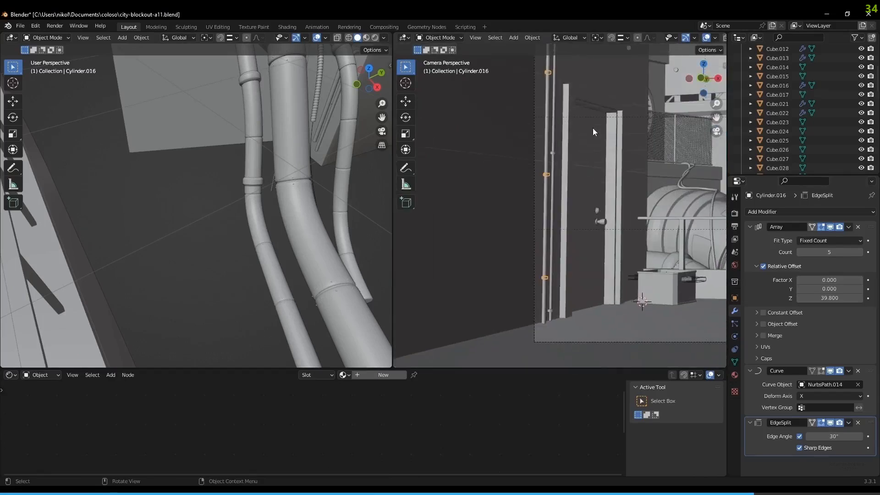
# Move the copied collars on the bent pipe about 0.24 m up along global Z
pyautogui.click(523, 232)
pyautogui.scroll(-3, 564, 269)
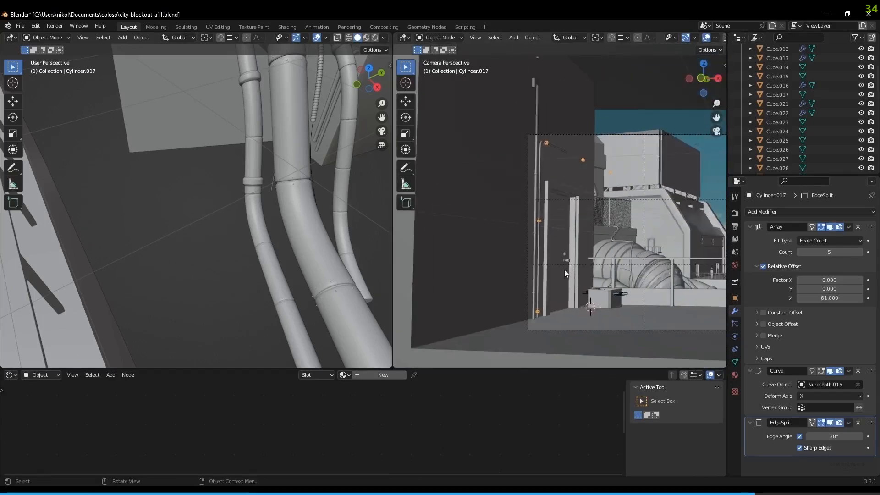
pyautogui.press('g')
pyautogui.press('z')
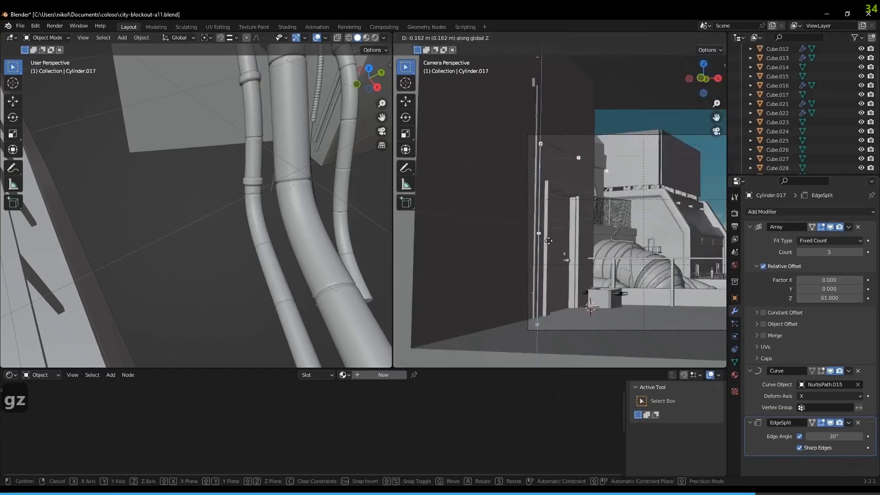
pyautogui.click(573, 201)
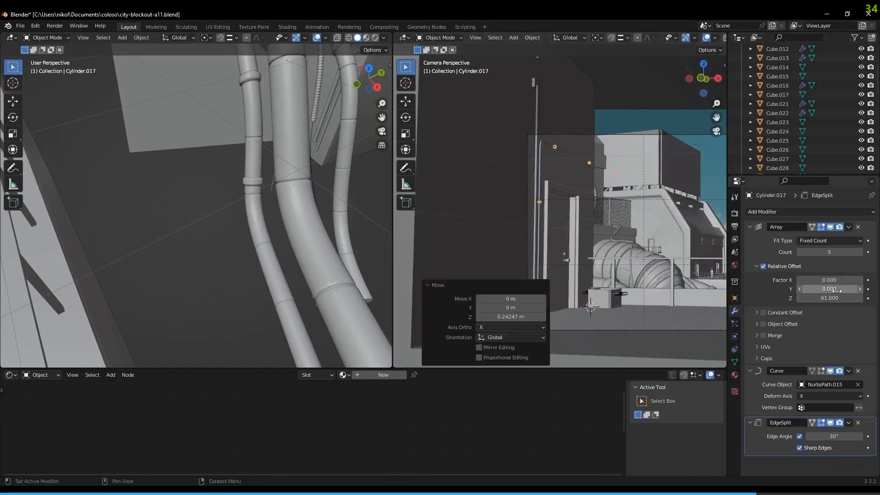
# Increase the copied collar array's relative Z offset factor to 79.4
pyautogui.moveTo(829, 298); pyautogui.dragTo(862, 297)
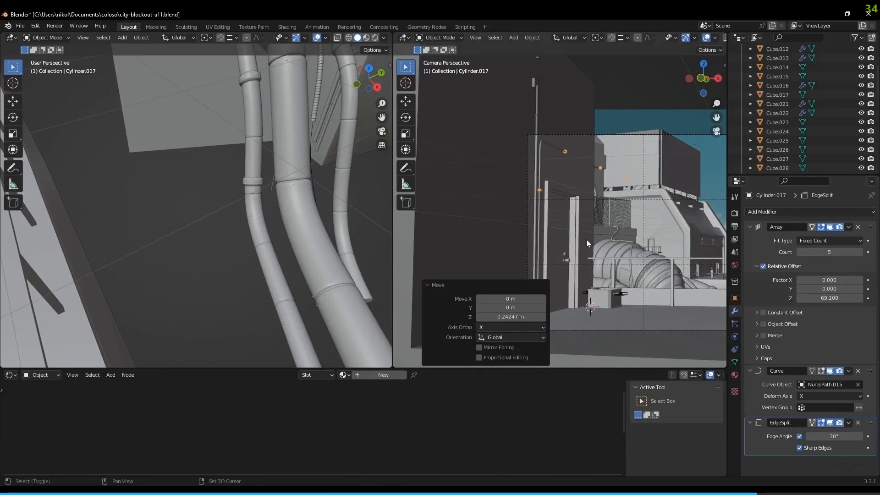
pyautogui.keyDown('shift'); pyautogui.moveTo(586, 240); pyautogui.dragTo(587, 205, button='middle'); pyautogui.keyUp('shift')
pyautogui.moveTo(829, 297)
pyautogui.mouseDown()
pyautogui.moveTo(865, 298)
pyautogui.moveTo(824, 302)
pyautogui.moveTo(831, 298)
pyautogui.mouseUp()
pyautogui.hotkey('ctrl', 'z')
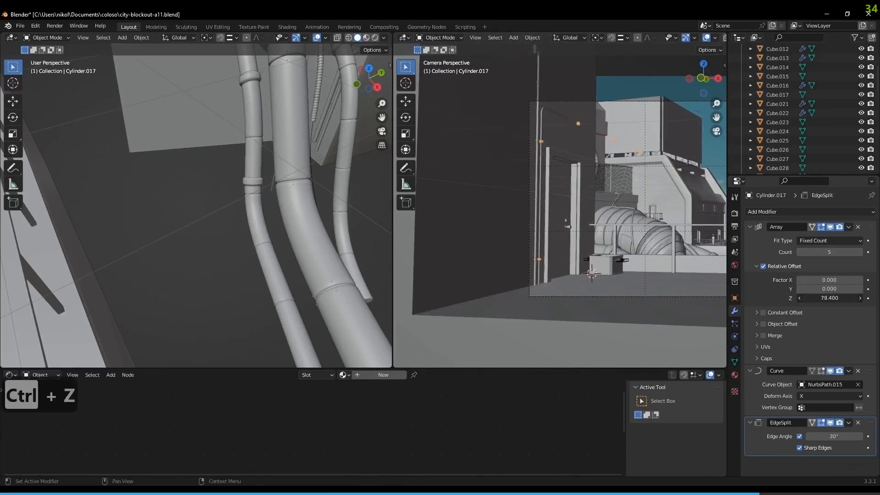
# In the right orthographic view, extrude the end point of the bent pipe's curve about 0.26 m along Y above the door
pyautogui.click(567, 117)
pyautogui.press('Tab')
pyautogui.moveTo(567, 117); pyautogui.dragTo(648, 113, button='middle')
pyautogui.press('3')
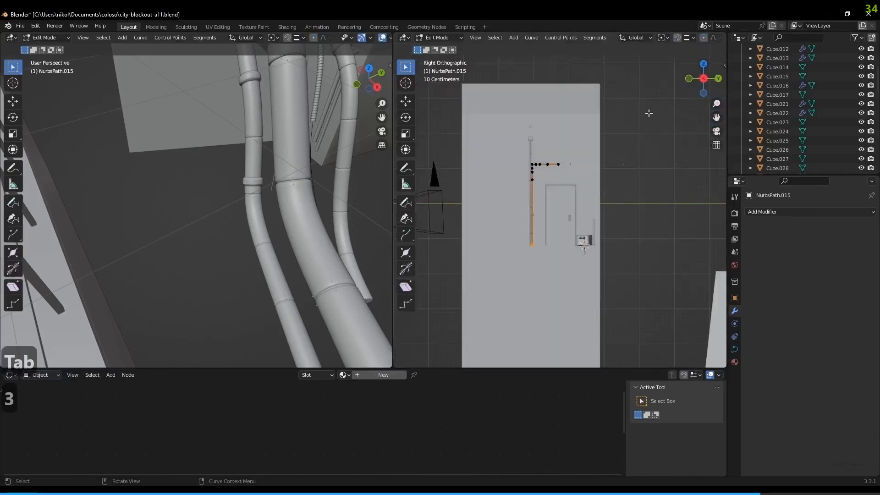
pyautogui.scroll(3, 649, 112)
pyautogui.click(554, 124)
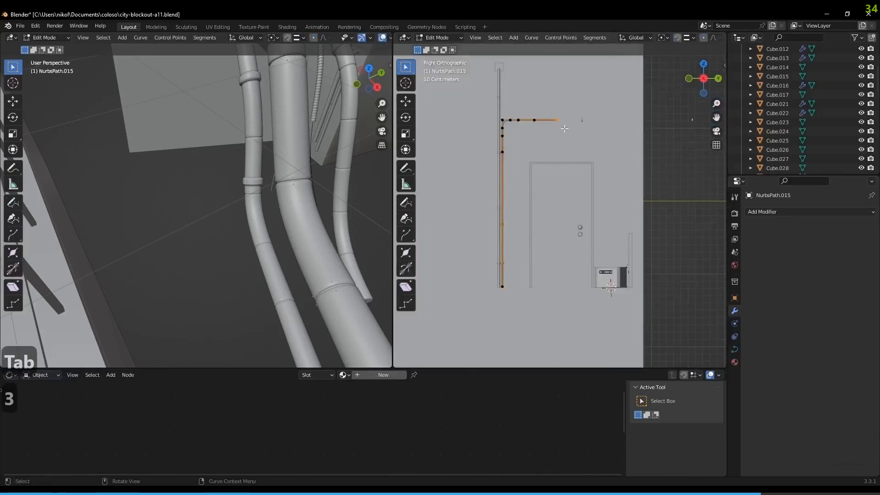
pyautogui.press('e')
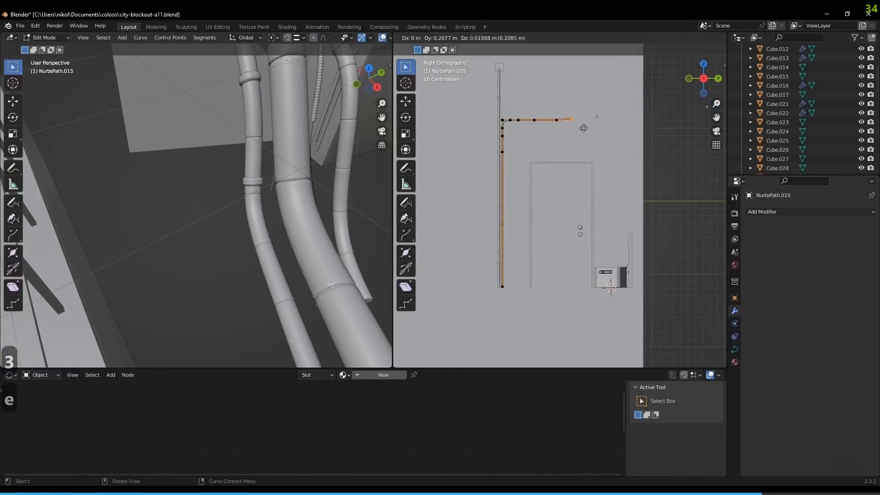
pyautogui.click(587, 131)
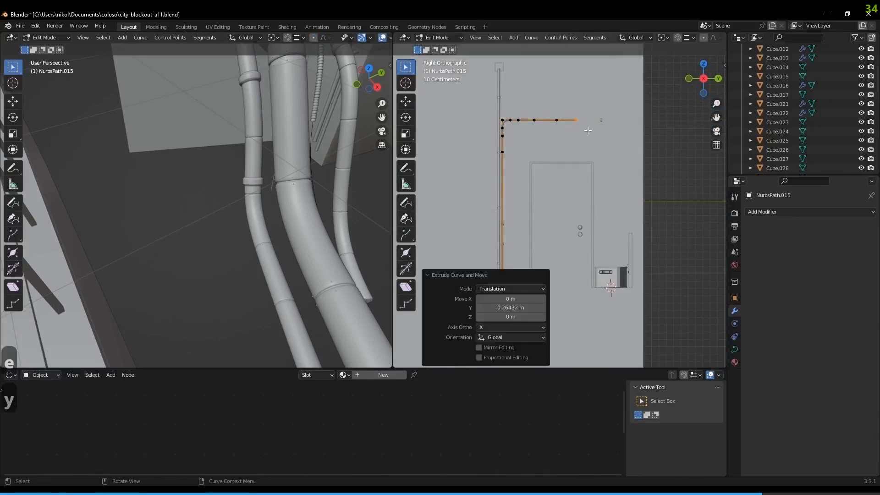
# Extrude the pipe curve's end twice more along global Y, by about 0.12 m and 0.11 m
pyautogui.press('e')
pyautogui.press('y')
pyautogui.click(596, 132)
pyautogui.press('e')
pyautogui.press('y')
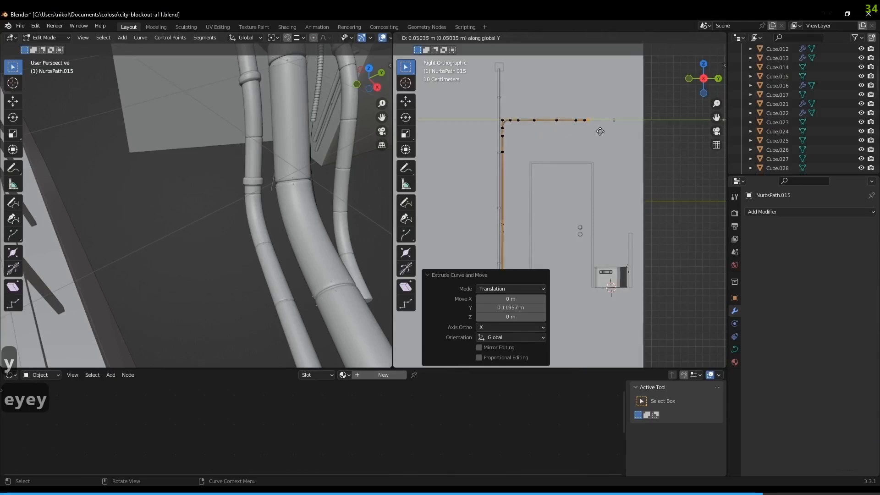
pyautogui.click(603, 131)
# Turn the pipe upward by extruding its end twice along global Z, the second time by about 0.11 m
pyautogui.press('e')
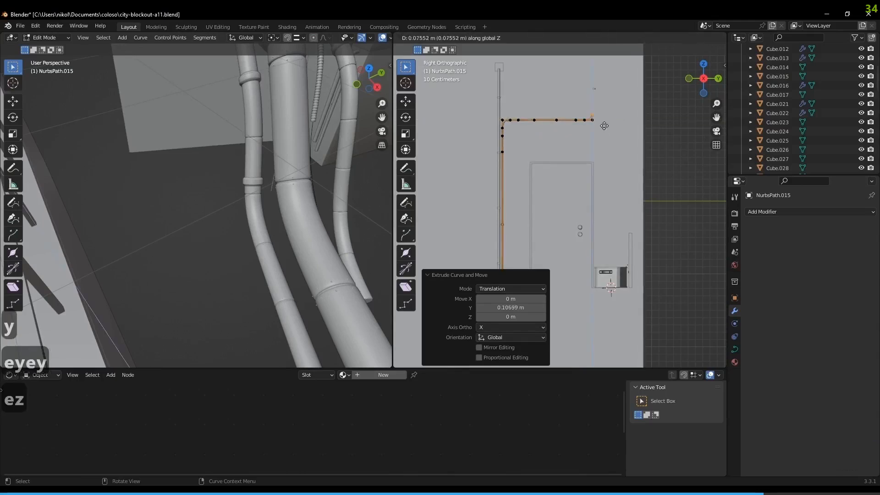
pyautogui.click(604, 126)
pyautogui.press('e')
pyautogui.press('z')
pyautogui.click(604, 118)
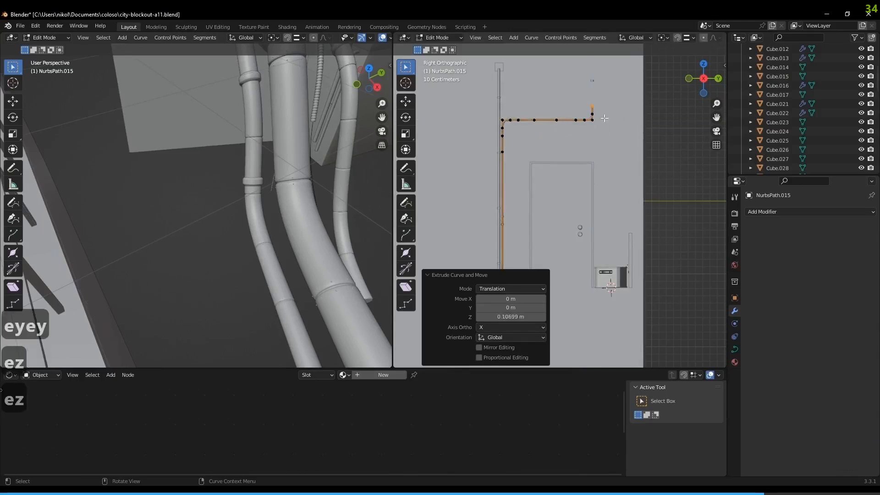
pyautogui.press('z')
pyautogui.rightClick(608, 83)
pyautogui.press('z')
pyautogui.keyDown('shift'); pyautogui.moveTo(672, 130); pyautogui.dragTo(677, 201, button='middle'); pyautogui.keyUp('shift')
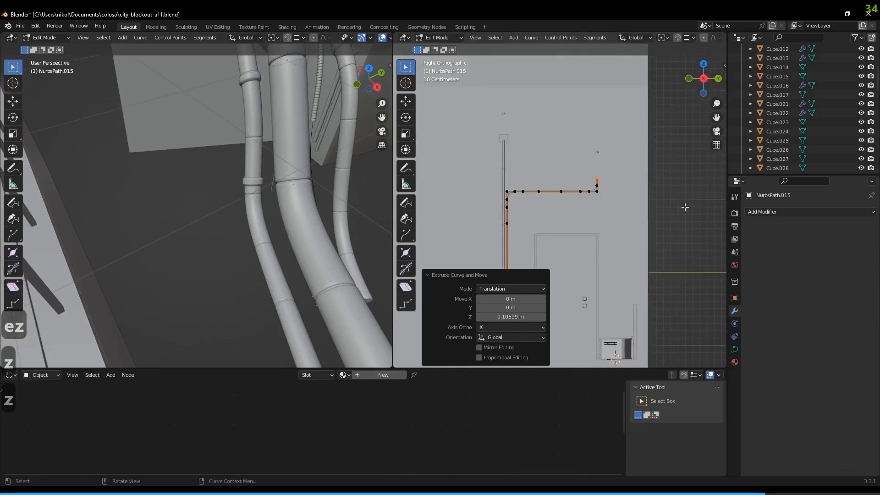
# Adjust the end point's height and extrude it about 1.09 m further up along global Z
pyautogui.press('g')
pyautogui.press('z')
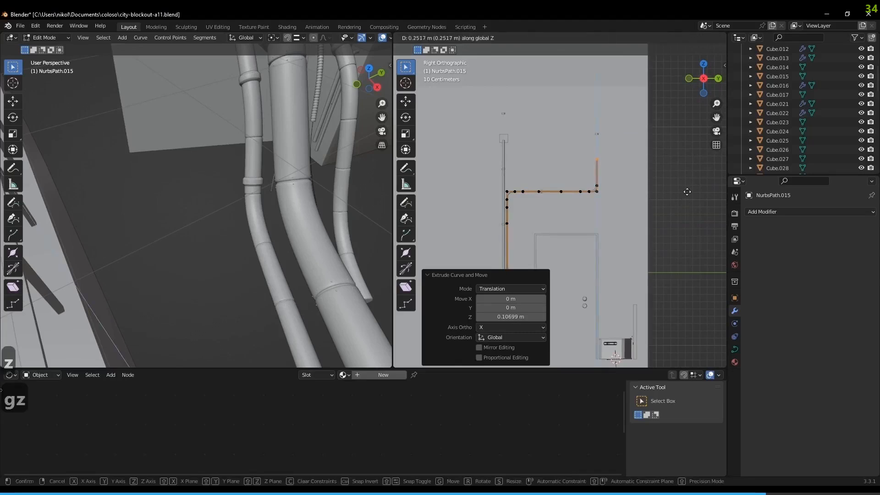
pyautogui.click(683, 196)
pyautogui.press('e')
pyautogui.press('z')
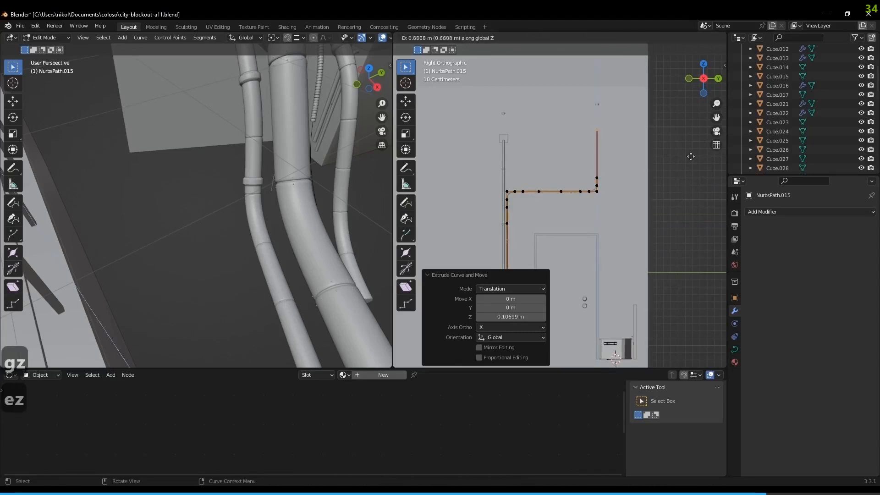
pyautogui.click(693, 125)
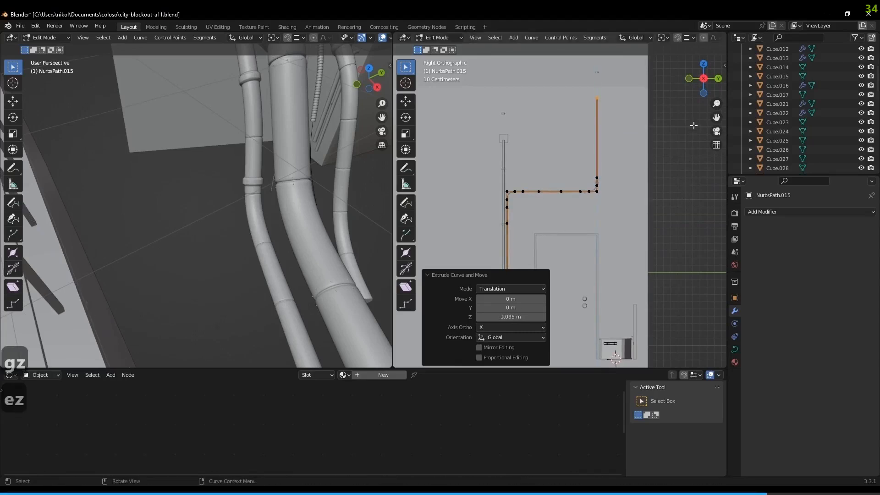
# Move all control points of the bent pipe's curve about 0.31 m down along global Z
pyautogui.press('Tab')
pyautogui.moveTo(589, 259); pyautogui.dragTo(613, 253, button='middle')
pyautogui.press('Tab')
pyautogui.press('a')
pyautogui.press('g')
pyautogui.press('z')
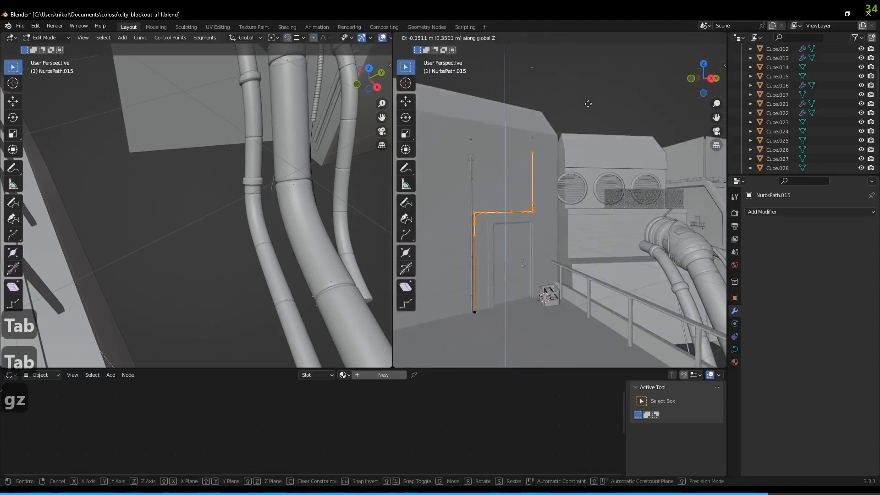
pyautogui.click(586, 106)
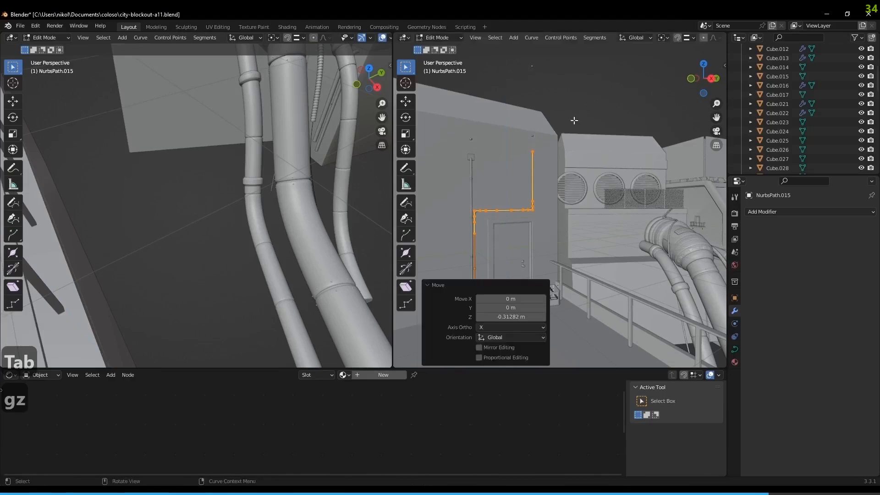
# Select the arrayed collars of the bent pipe in Object Mode and move them about 1.41 m down along global Z
pyautogui.press('Tab')
pyautogui.moveTo(507, 207); pyautogui.dragTo(543, 211, button='middle')
pyautogui.scroll(-2, 502, 275)
pyautogui.click(553, 96)
pyautogui.moveTo(562, 97); pyautogui.dragTo(625, 109, button='middle')
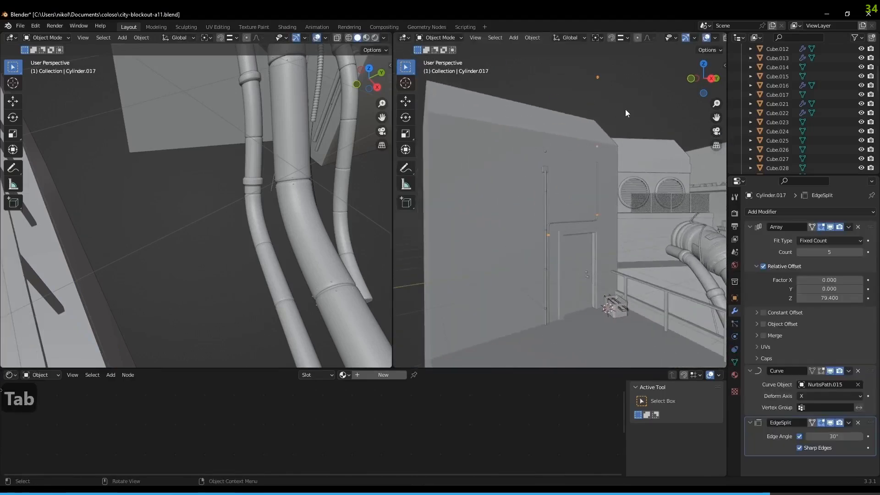
pyautogui.press('g')
pyautogui.press('z')
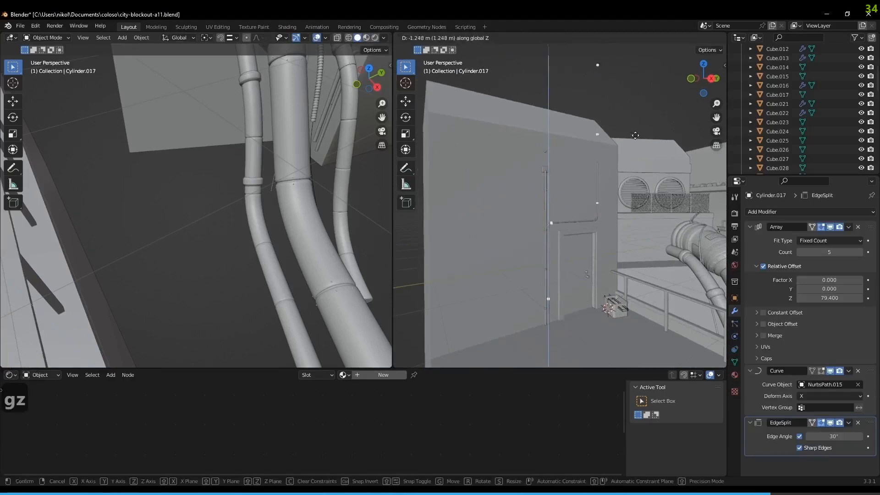
pyautogui.click(634, 141)
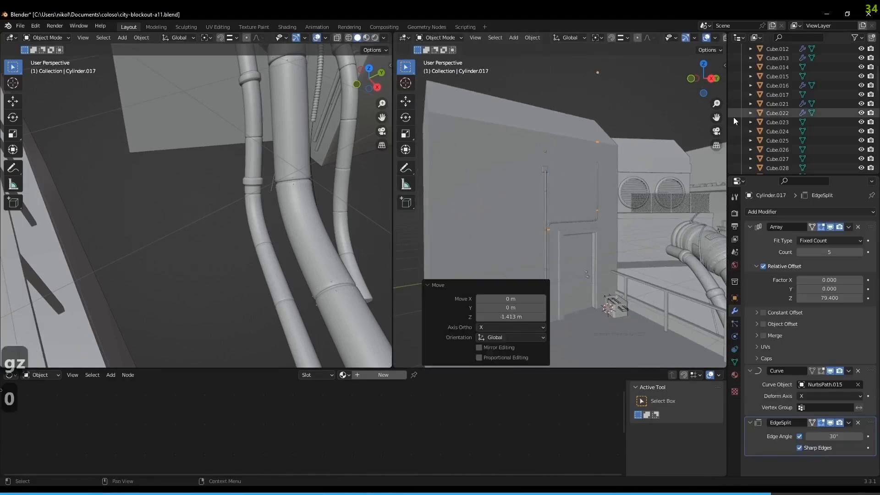
# Review the pipes from the camera in rendered shading, and add a new path curve at the 3D cursor
pyautogui.press('KP_0')
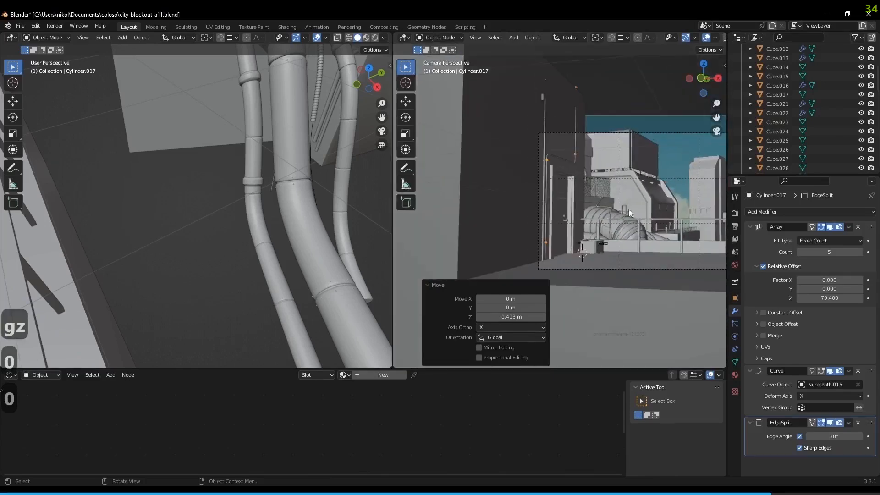
pyautogui.press('z')
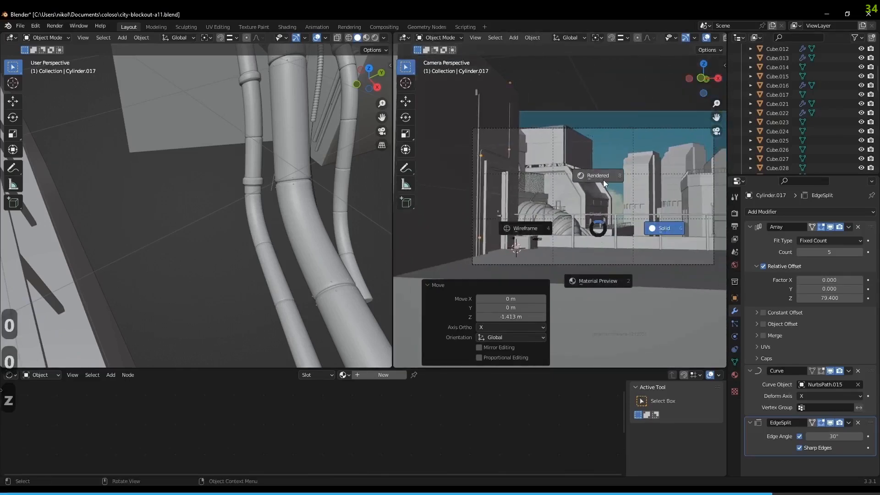
pyautogui.click(603, 179)
pyautogui.moveTo(593, 211)
pyautogui.mouseDown(button='middle')
pyautogui.moveTo(623, 205)
pyautogui.moveTo(583, 205)
pyautogui.moveTo(598, 214)
pyautogui.mouseUp(button='middle')
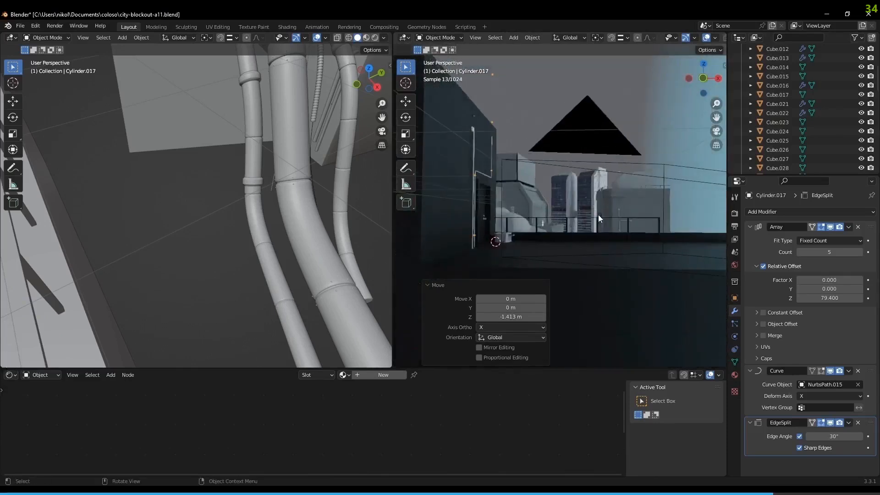
pyautogui.press('KP_1')
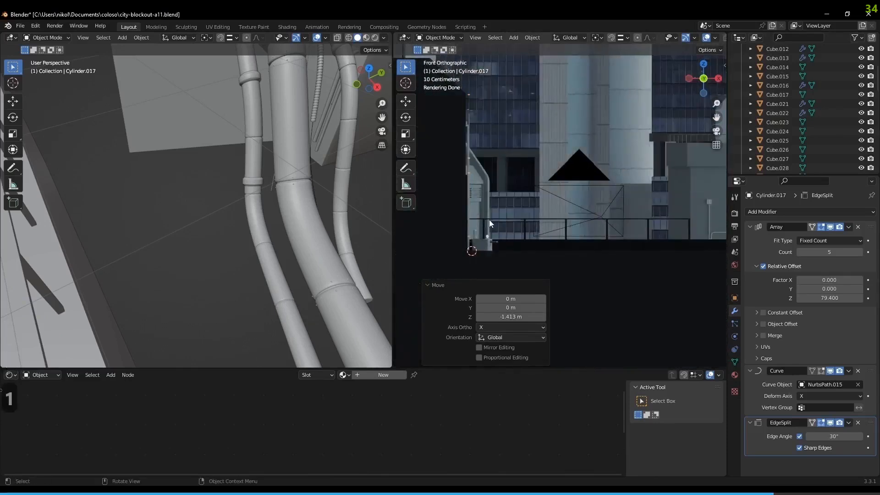
pyautogui.hotkey('shift', 'a')
pyautogui.moveTo(510, 209)
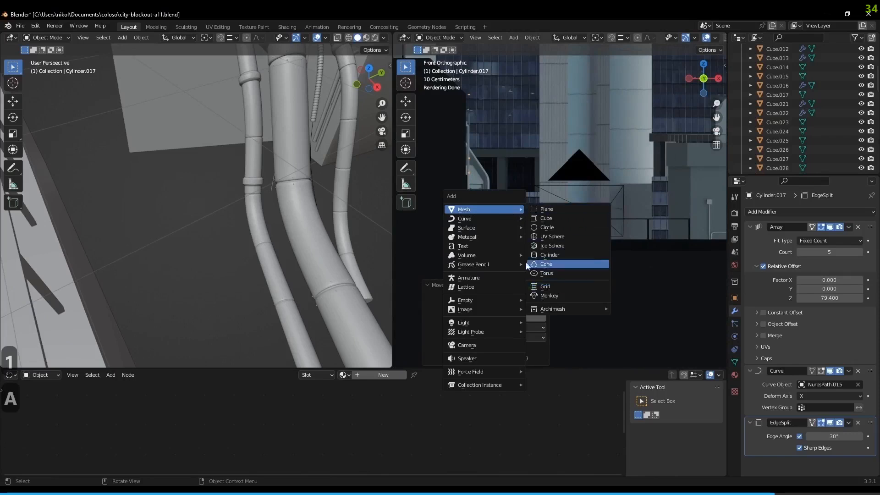
pyautogui.click(550, 255)
# Return to solid shading and, from above, move the new path about 0.16 m along X and 0.28 m along Y
pyautogui.scroll(-3, 612, 216)
pyautogui.moveTo(611, 217); pyautogui.dragTo(584, 251, button='middle')
pyautogui.press('z')
pyautogui.click(639, 257)
pyautogui.moveTo(640, 257); pyautogui.dragTo(532, 290, button='middle')
pyautogui.press('KP_7')
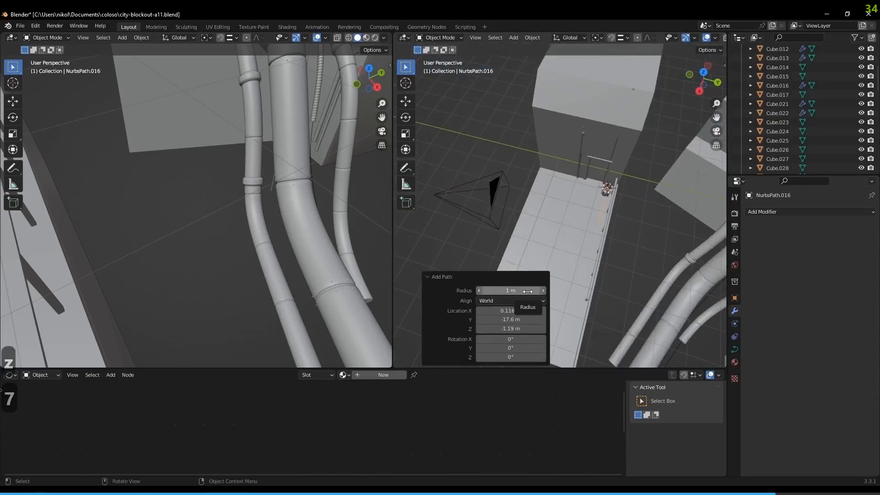
pyautogui.press('KP_7')
pyautogui.scroll(5, 614, 257)
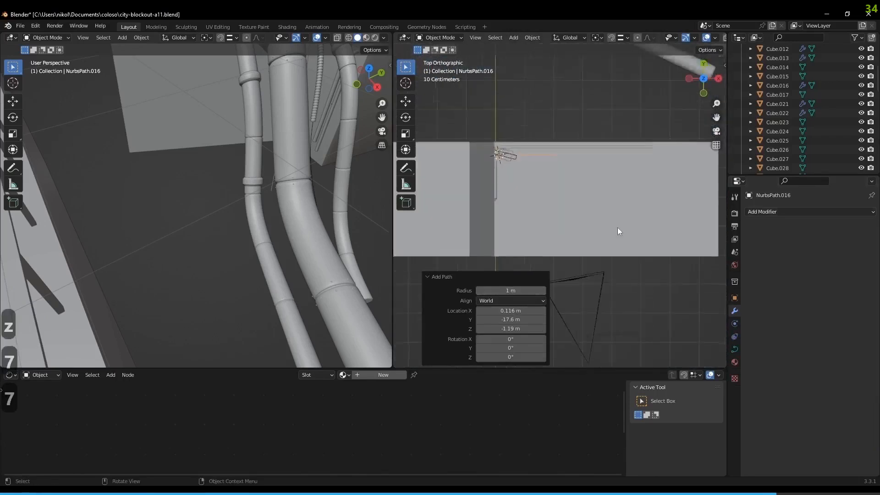
pyautogui.press('g')
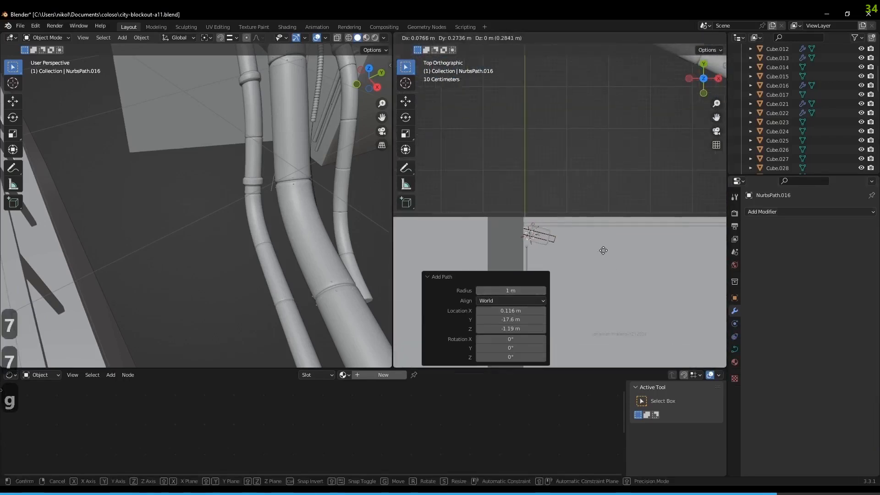
pyautogui.click(606, 249)
# Raise the new path about 0.78 m along global Z to the height of the rooftop railing
pyautogui.moveTo(607, 249); pyautogui.dragTo(596, 227, button='middle')
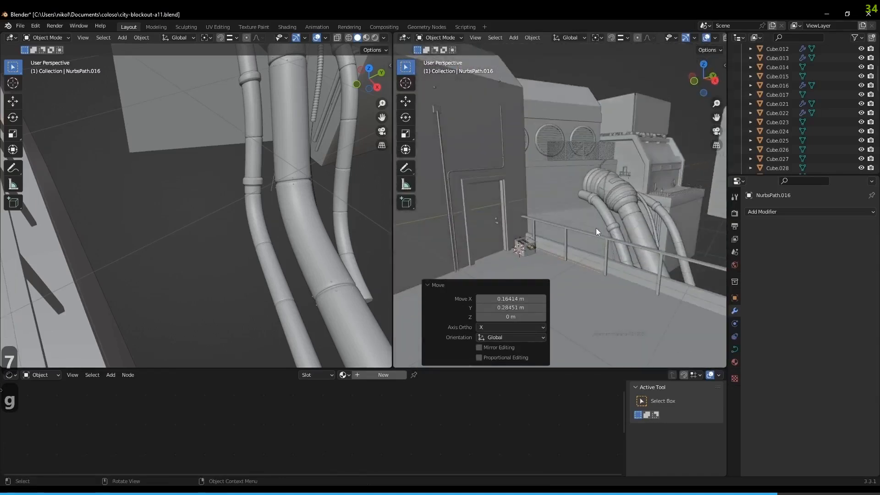
pyautogui.press('g')
pyautogui.press('z')
pyautogui.click(601, 212)
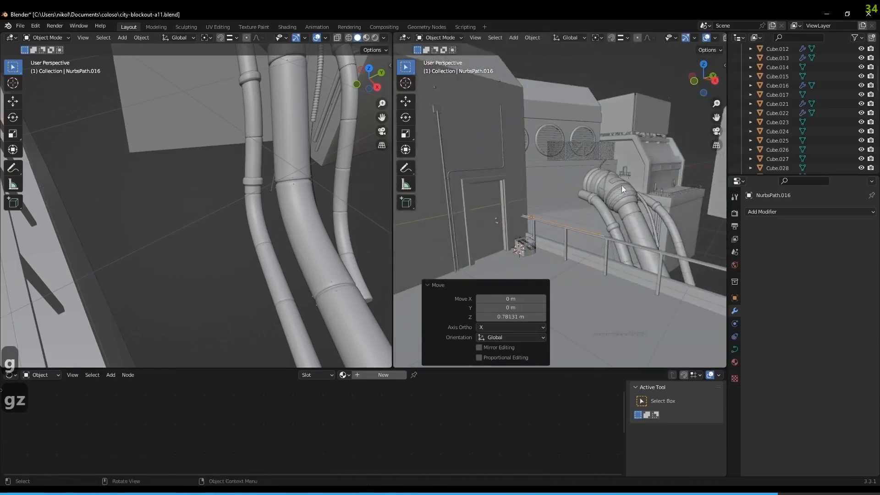
# Give the railing path a round bevel with a depth of 0.01 m so that it forms a thin cable
pyautogui.moveTo(602, 233); pyautogui.dragTo(687, 255, button='middle')
pyautogui.press('Tab')
pyautogui.press('Tab')
pyautogui.press('Tab')
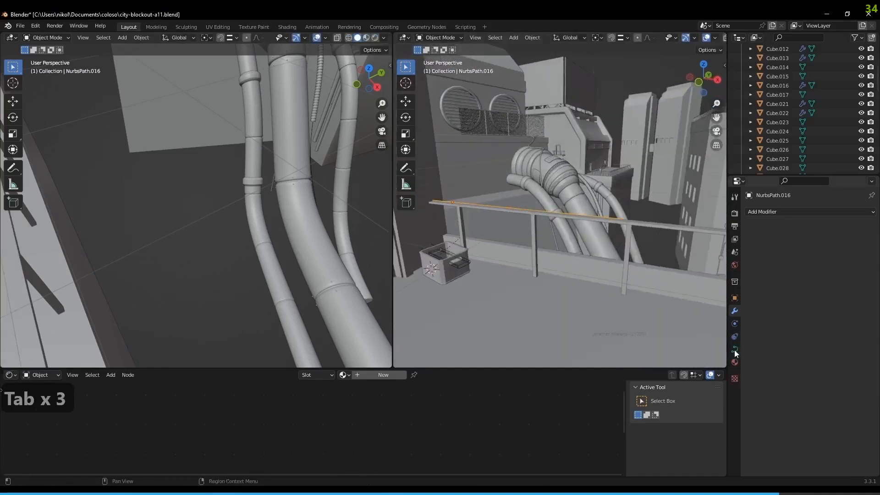
pyautogui.click(735, 349)
pyautogui.moveTo(857, 455); pyautogui.dragTo(860, 456)
pyautogui.click(799, 455)
pyautogui.click(800, 455)
pyautogui.click(800, 456)
pyautogui.click(799, 455)
pyautogui.click(861, 456)
pyautogui.moveTo(658, 295); pyautogui.dragTo(651, 285, button='middle')
pyautogui.click(799, 457)
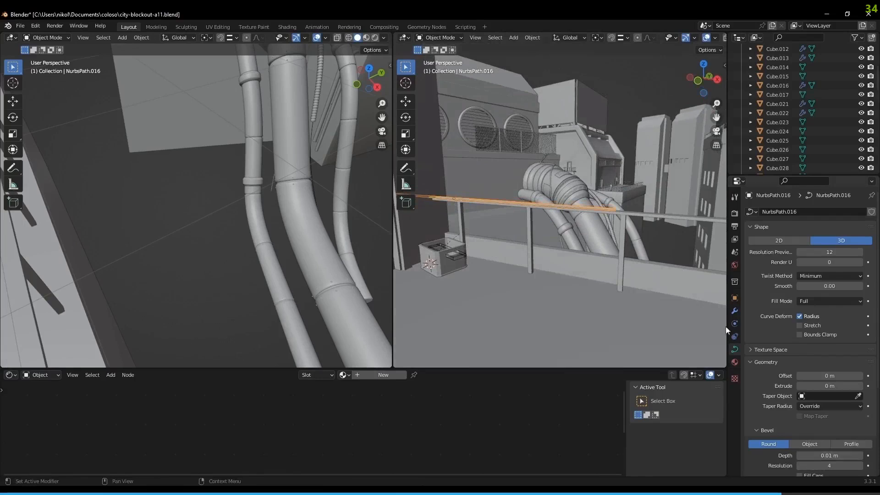
# Move the cable about 2.17 m along global X in the front view
pyautogui.scroll(-3, 688, 228)
pyautogui.press('KP_1')
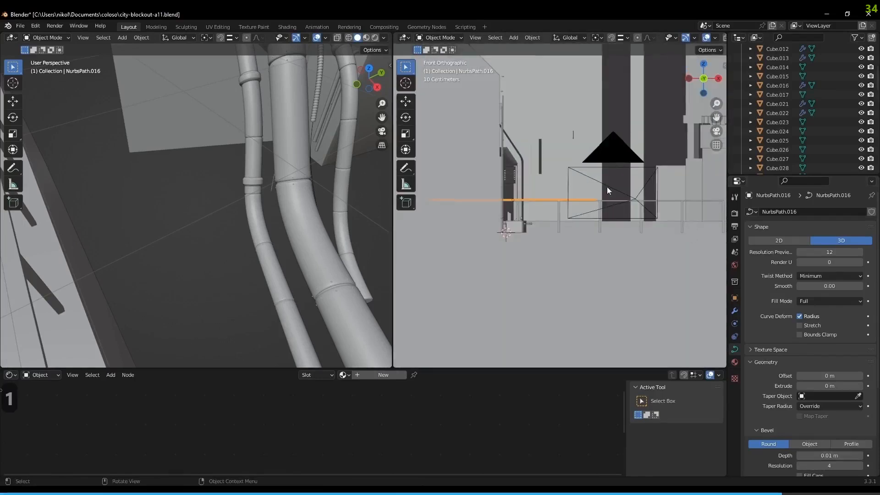
pyautogui.scroll(-3, 600, 215)
pyautogui.press('g')
pyautogui.press('x')
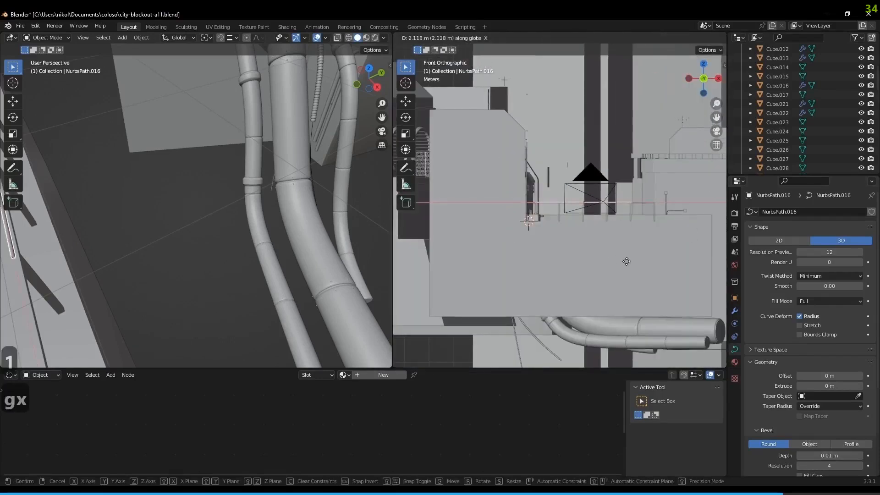
pyautogui.click(630, 261)
# Scale the cable along global Y, and stretch it by a factor of about 1.61 along global X
pyautogui.moveTo(713, 319); pyautogui.dragTo(636, 287, button='middle')
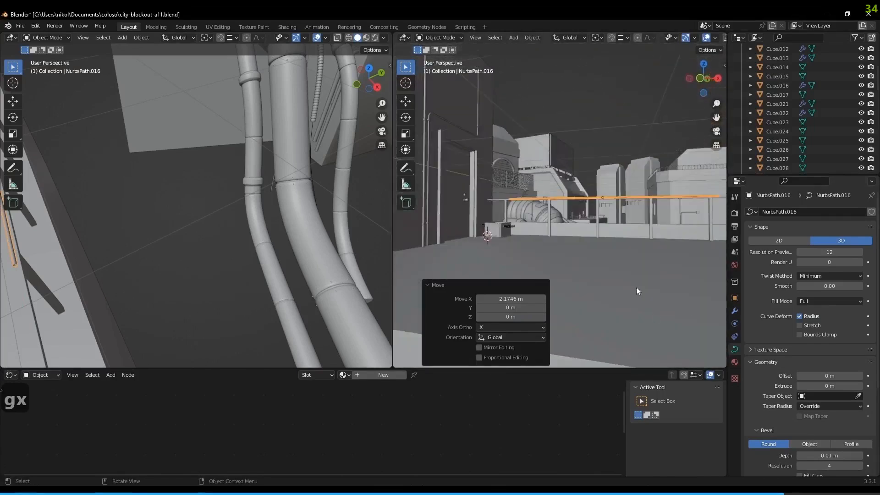
pyautogui.press('s')
pyautogui.press('y')
pyautogui.click(523, 295)
pyautogui.moveTo(523, 294); pyautogui.dragTo(582, 283, button='middle')
pyautogui.press('s')
pyautogui.press('x')
pyautogui.click(632, 301)
# From the camera view, subdivide the cable curve's segment at the end near the door
pyautogui.moveTo(632, 301); pyautogui.dragTo(630, 282, button='middle')
pyautogui.press('KP_0')
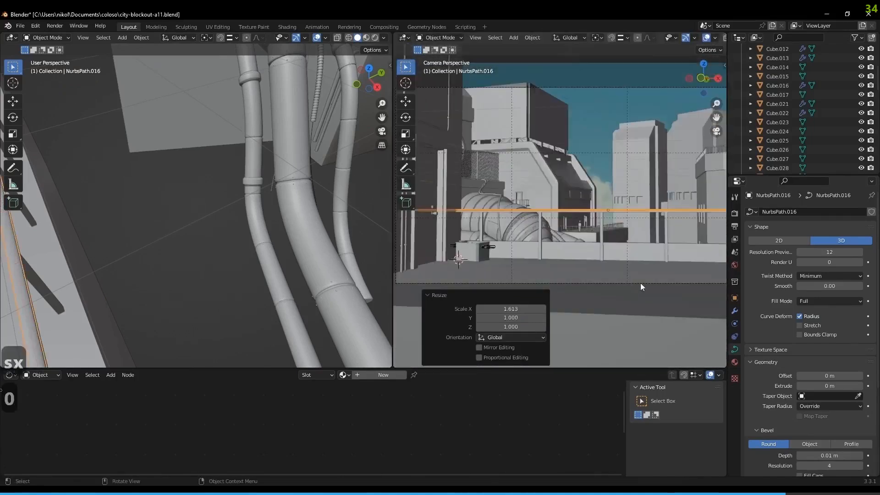
pyautogui.press('Tab')
pyautogui.scroll(-3, 475, 173)
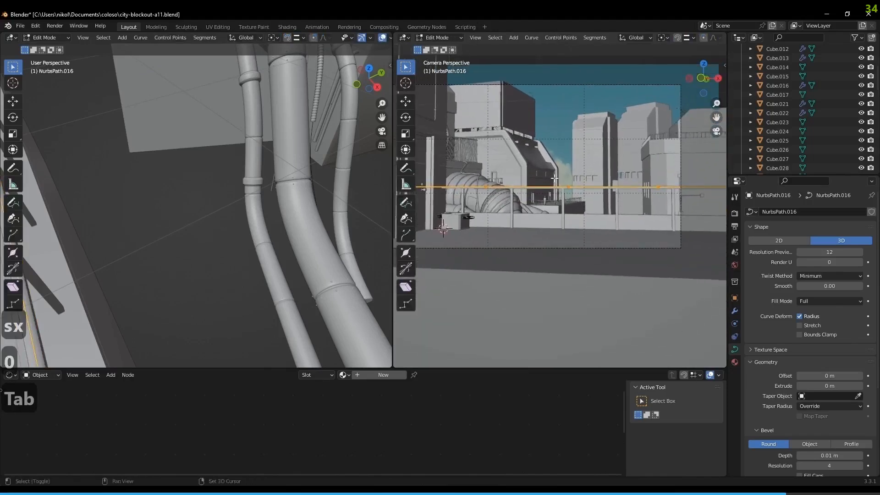
pyautogui.keyDown('shift'); pyautogui.moveTo(475, 173); pyautogui.dragTo(513, 165, button='middle'); pyautogui.keyUp('shift')
pyautogui.moveTo(526, 170); pyautogui.dragTo(421, 209)
pyautogui.rightClick(430, 204)
pyautogui.click(429, 204)
# Lower the control points at the cable's door end about 0.89 m along global Z
pyautogui.moveTo(482, 169); pyautogui.dragTo(423, 212)
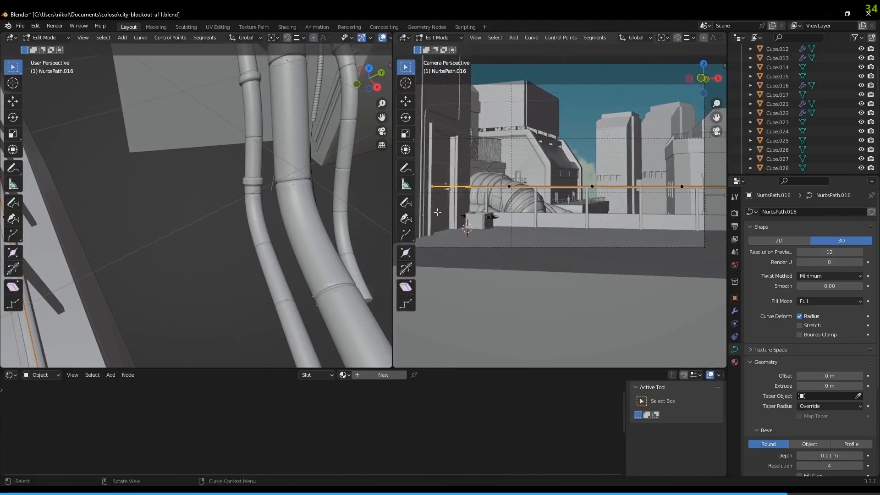
pyautogui.press('g')
pyautogui.press('z')
pyautogui.click(522, 204)
# Subdivide the cable's next segment along the railing with one cut
pyautogui.keyDown('shift'); pyautogui.moveTo(587, 206); pyautogui.dragTo(553, 207, button='middle'); pyautogui.keyUp('shift')
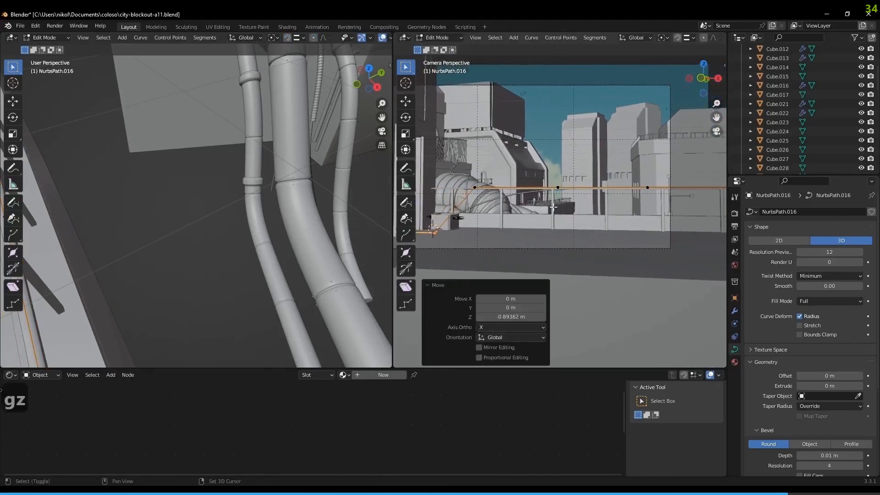
pyautogui.moveTo(563, 177); pyautogui.dragTo(469, 201)
pyautogui.rightClick(467, 201)
pyautogui.click(467, 201)
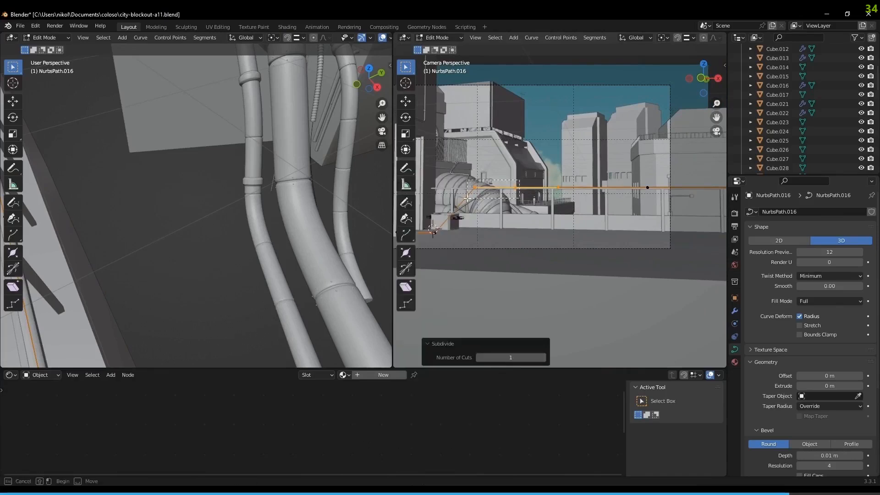
# Lower the cable's control points past the crate along global Z, one by about 0.3 m, to slope it toward the floor
pyautogui.press('g')
pyautogui.press('z')
pyautogui.click(461, 218)
pyautogui.press('g')
pyautogui.press('z')
pyautogui.click(463, 221)
pyautogui.press('g')
pyautogui.press('z')
pyautogui.click(523, 213)
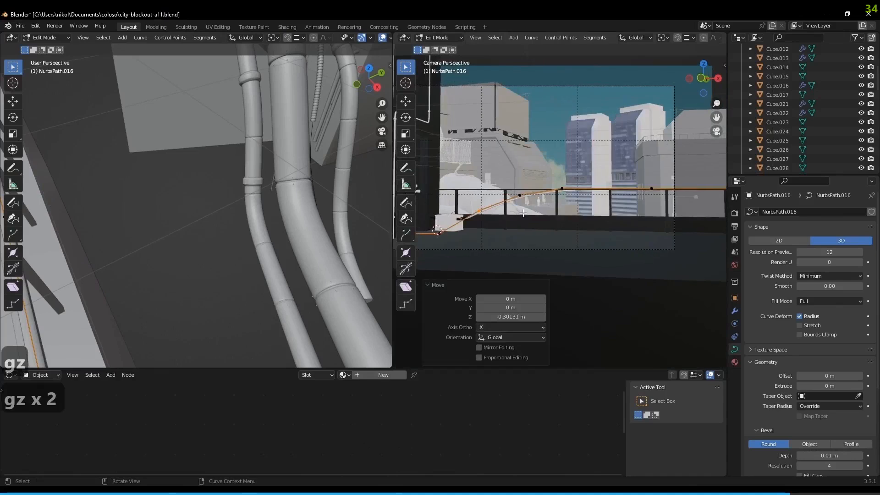
# Link Material.002 from the dark rooftop object Cube.003 to the cable curve
pyautogui.press('Tab')
pyautogui.keyDown('shift'); pyautogui.click(527, 220); pyautogui.keyUp('shift')
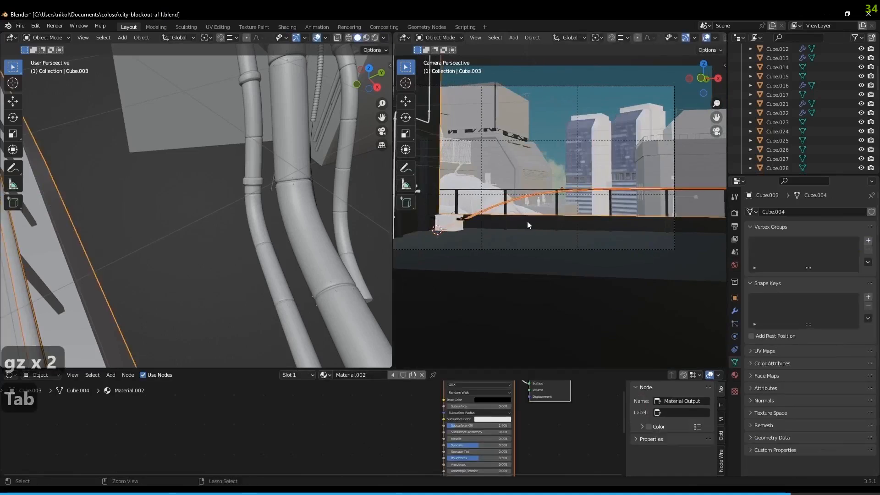
pyautogui.hotkey('ctrl', 'l')
pyautogui.click(527, 221)
pyautogui.hotkey('ctrl', 'z')
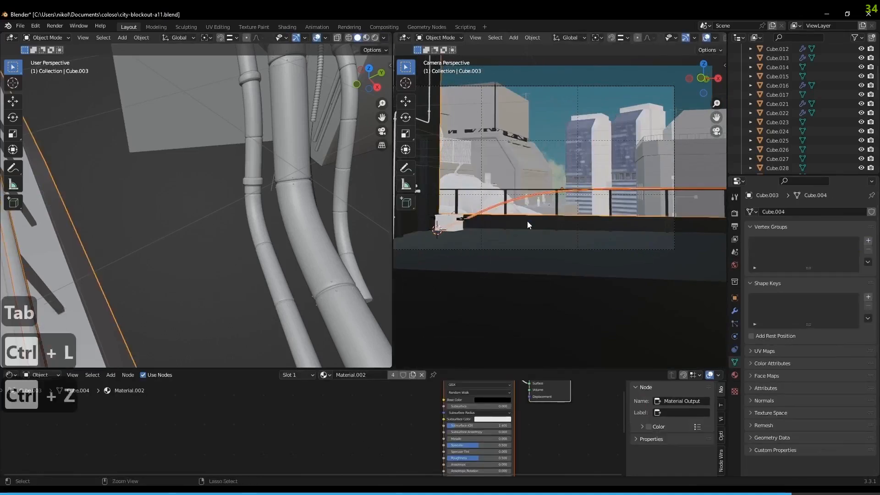
pyautogui.hotkey('ctrl', 'l')
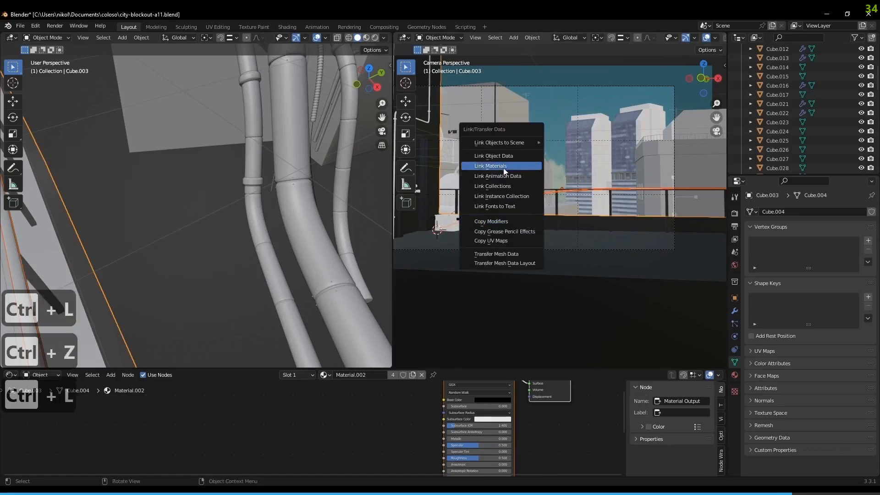
pyautogui.click(517, 170)
pyautogui.click(528, 196)
# Subdivide the straight stretch of the cable between its middle and far control points with one cut
pyautogui.press('Tab')
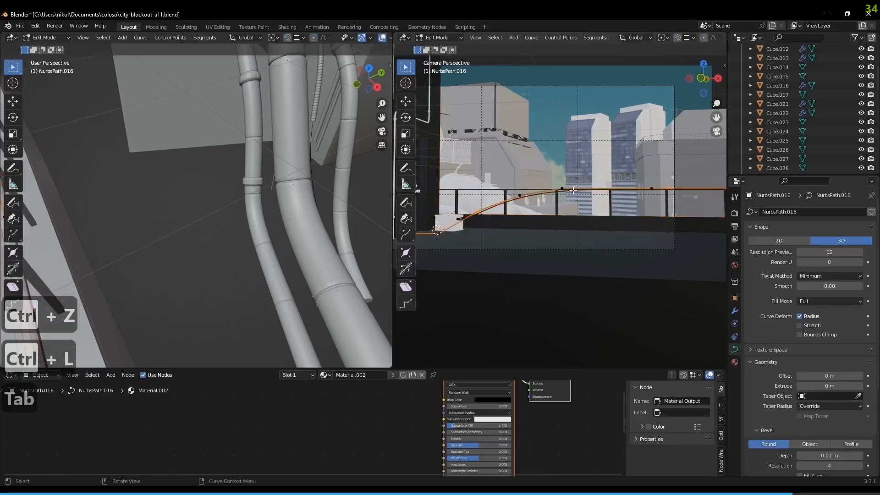
pyautogui.keyDown('shift'); pyautogui.moveTo(608, 180); pyautogui.dragTo(577, 178, button='middle'); pyautogui.keyUp('shift')
pyautogui.moveTo(628, 180); pyautogui.dragTo(608, 200)
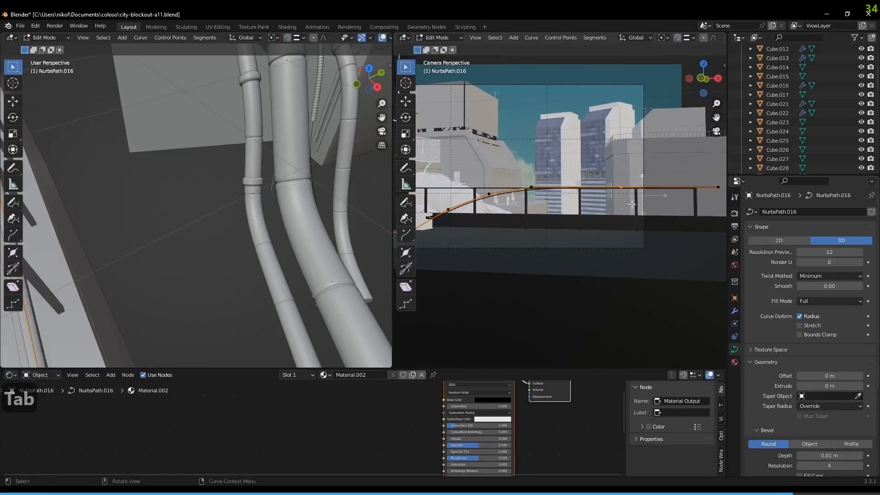
pyautogui.scroll(-2, 675, 191)
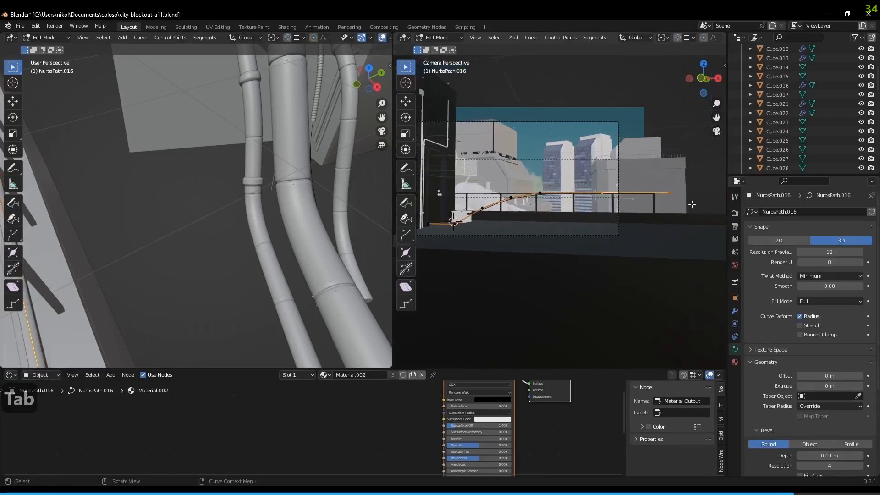
pyautogui.moveTo(688, 177); pyautogui.dragTo(516, 226)
pyautogui.rightClick(537, 213)
pyautogui.click(537, 214)
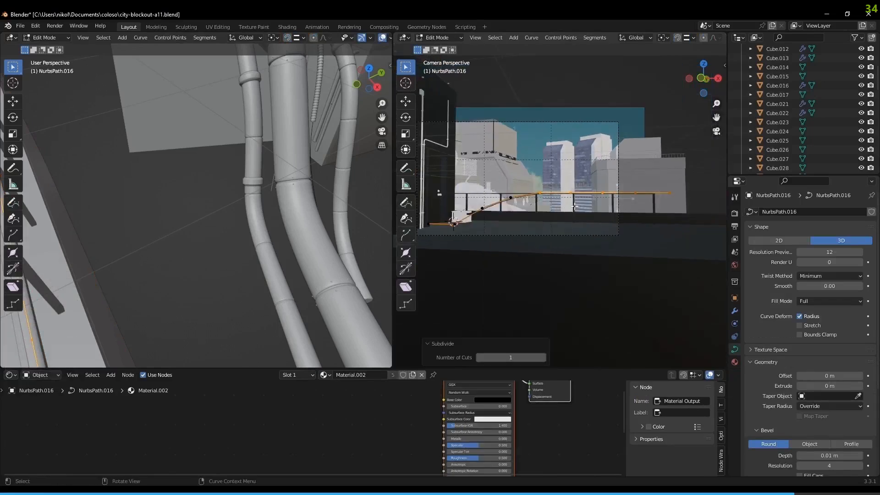
# Pull the cable's new control point down below the railing along global Z and raise the neighbouring point toward the door above it
pyautogui.scroll(2, 600, 172)
pyautogui.press('g')
pyautogui.press('z')
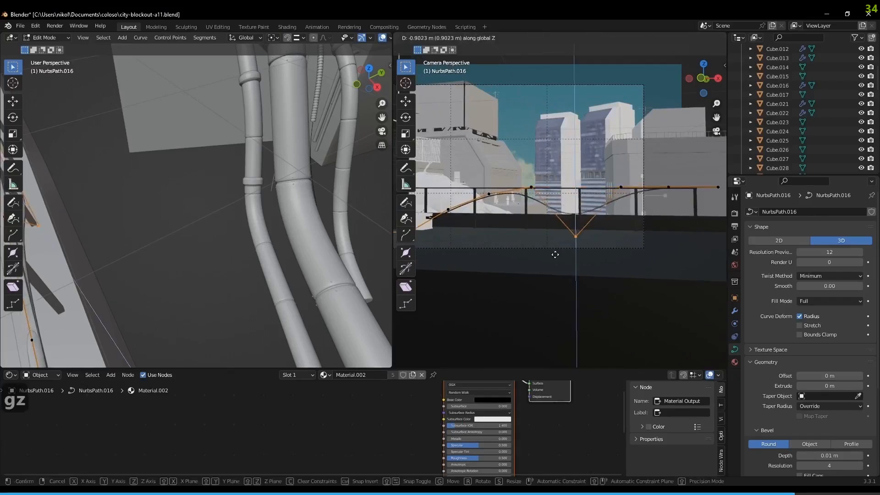
pyautogui.click(552, 261)
pyautogui.press('g')
pyautogui.press('z')
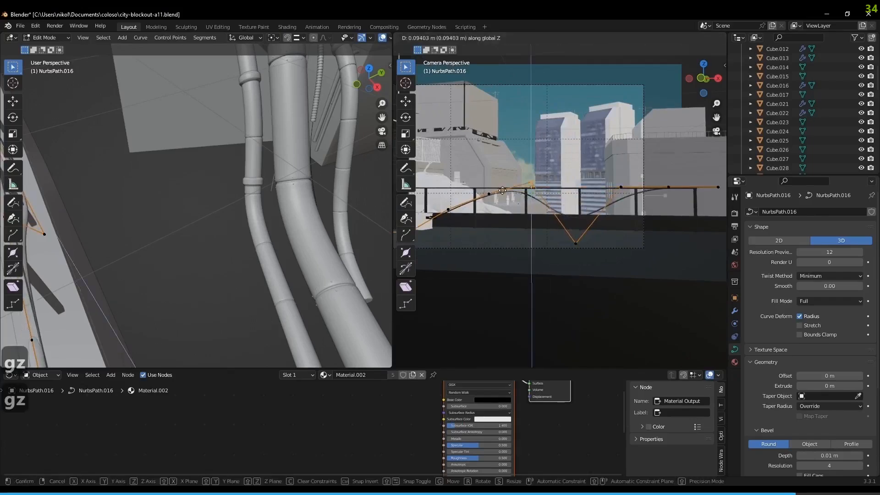
pyautogui.click(500, 183)
# Lower the two control points on the cable's slope near the crate along global Z, the second by about 0.34 m
pyautogui.press('g')
pyautogui.press('z')
pyautogui.click(472, 221)
pyautogui.press('g')
pyautogui.press('z')
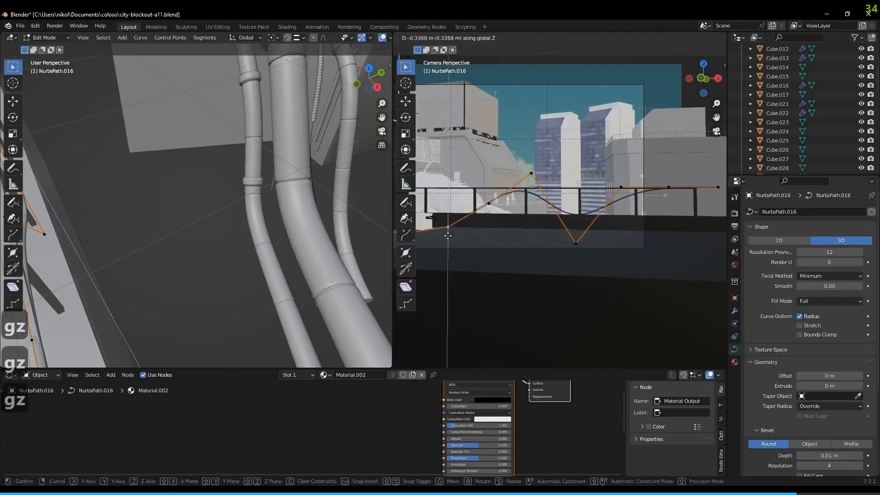
pyautogui.click(448, 236)
# Raise the cable's peak control point about 0.13 m along global Z and lower the cable's far end point below the railing
pyautogui.click(531, 173)
pyautogui.press('g')
pyautogui.press('z')
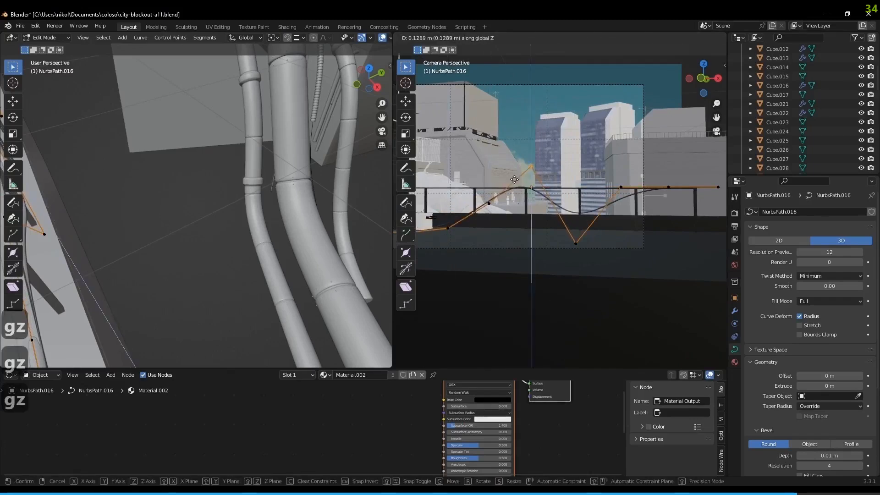
pyautogui.click(514, 179)
pyautogui.keyDown('shift'); pyautogui.moveTo(667, 199); pyautogui.dragTo(642, 200, button='middle'); pyautogui.keyUp('shift')
pyautogui.click(694, 187)
pyautogui.press('g')
pyautogui.press('z')
pyautogui.click(665, 261)
# Subdivide the cable between its last two points on the railing and shift the selection along global X toward the sagging part
pyautogui.click(645, 186)
pyautogui.keyDown('shift'); pyautogui.click(596, 186); pyautogui.keyUp('shift')
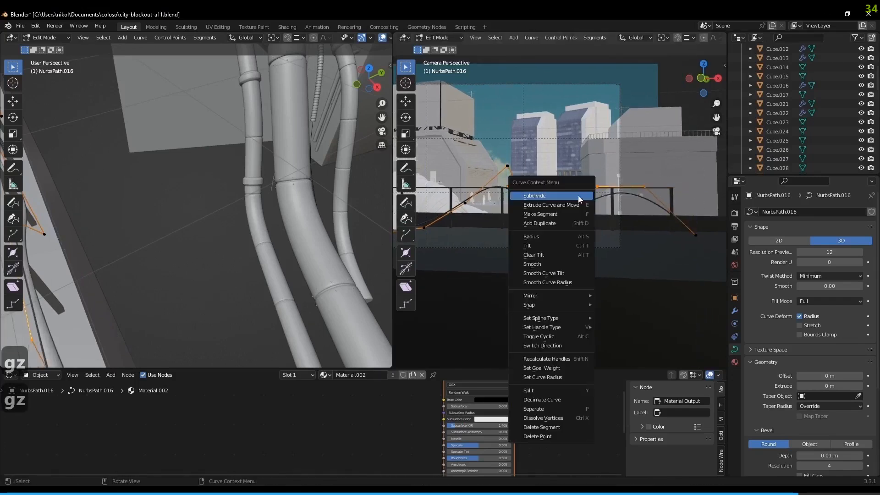
pyautogui.rightClick(577, 197)
pyautogui.click(577, 197)
pyautogui.press('g')
pyautogui.press('x')
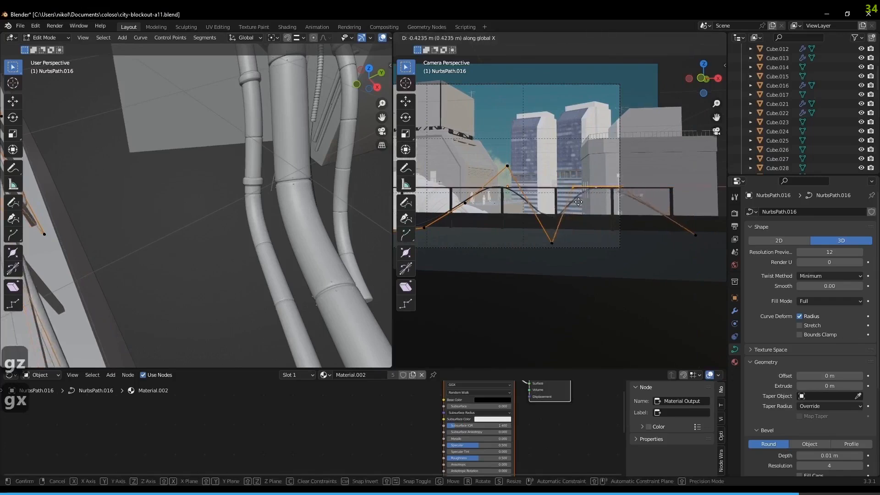
pyautogui.click(560, 204)
# Adjust the cable's lowest sag point along Y, shift it about 0.3 m along negative X and raise it about 0.22 m
pyautogui.moveTo(561, 226); pyautogui.dragTo(525, 253)
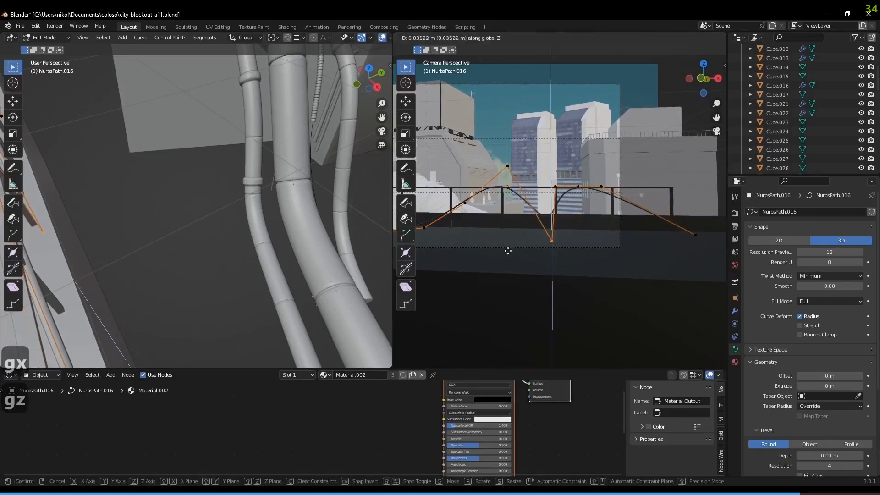
pyautogui.press('g')
pyautogui.press('y')
pyautogui.click(578, 237)
pyautogui.press('g')
pyautogui.press('x')
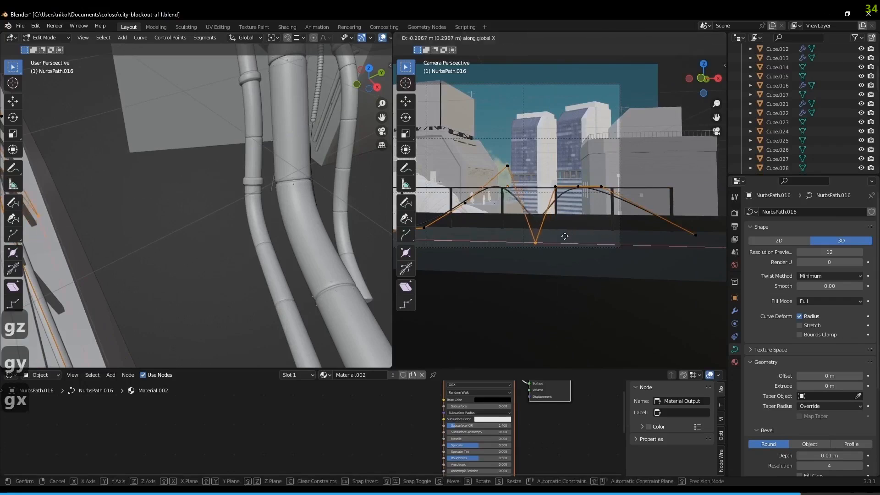
pyautogui.click(564, 239)
pyautogui.press('g')
pyautogui.press('z')
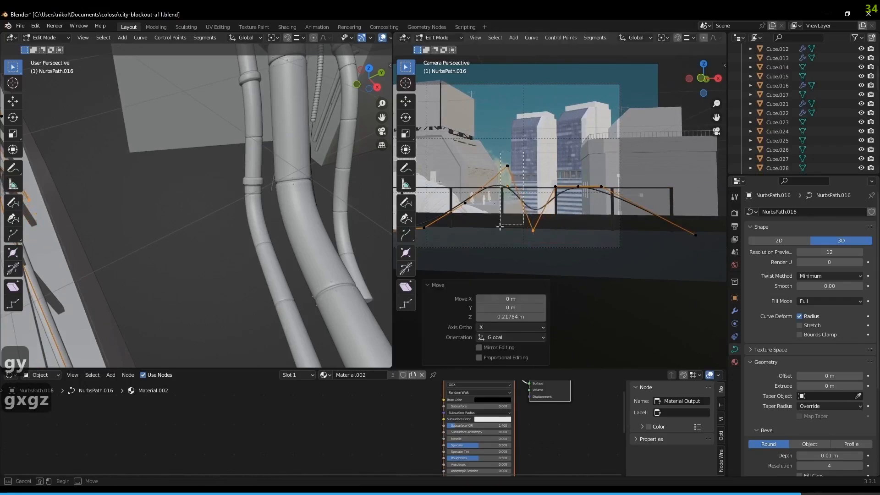
# Subdivide the cable around its peak and lower the peak point about 0.35 m along global Z to the railing's height
pyautogui.moveTo(499, 227); pyautogui.dragTo(500, 227)
pyautogui.rightClick(544, 240)
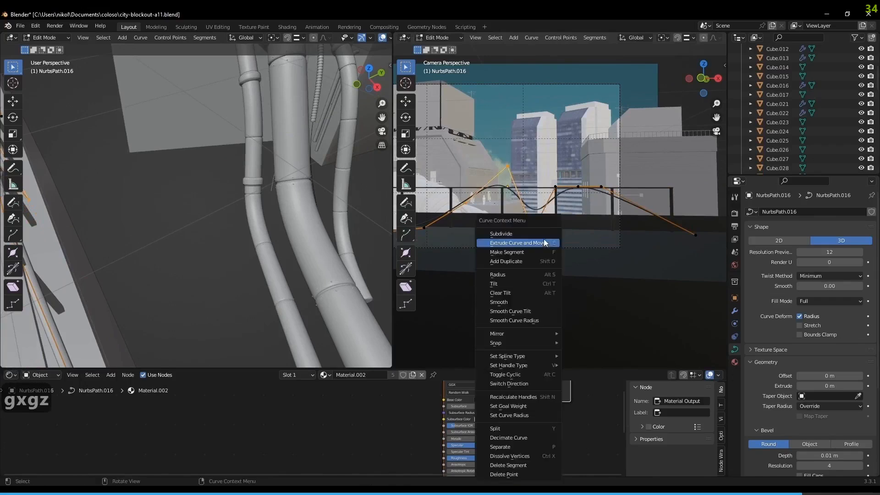
pyautogui.click(544, 240)
pyautogui.press('g')
pyautogui.press('z')
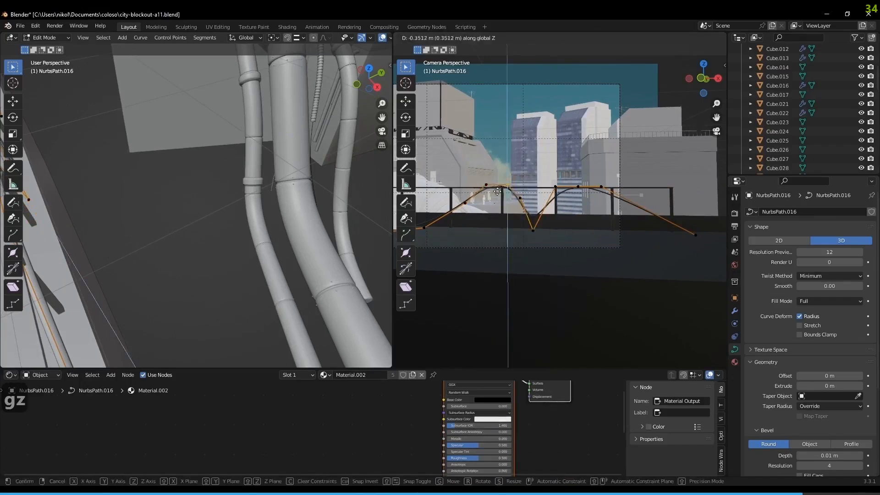
pyautogui.click(497, 190)
# Fine-tune the heights of the control points beside the peak along global Z, lowering the slope point about 0.15 m
pyautogui.press('g')
pyautogui.press('z')
pyautogui.rightClick(494, 194)
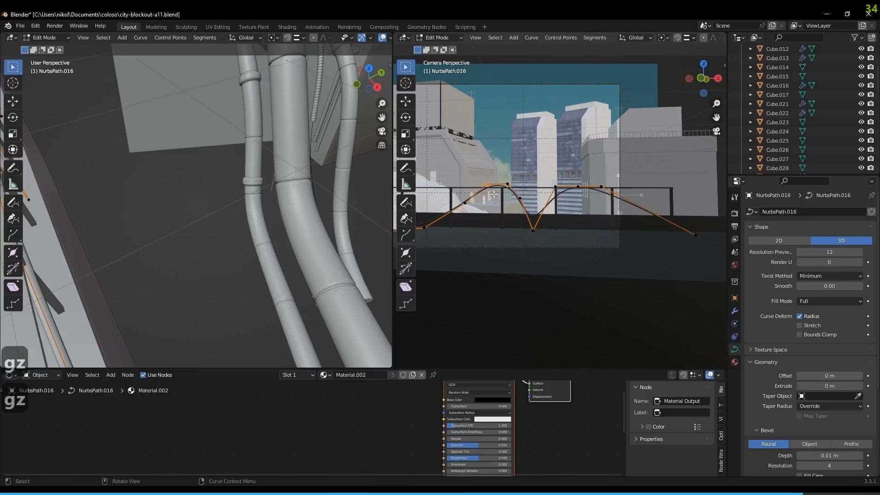
pyautogui.press('g')
pyautogui.press('z')
pyautogui.click(487, 188)
pyautogui.keyDown('shift'); pyautogui.moveTo(473, 202); pyautogui.dragTo(507, 207, button='middle'); pyautogui.keyUp('shift')
pyautogui.press('g')
pyautogui.press('z')
pyautogui.click(493, 213)
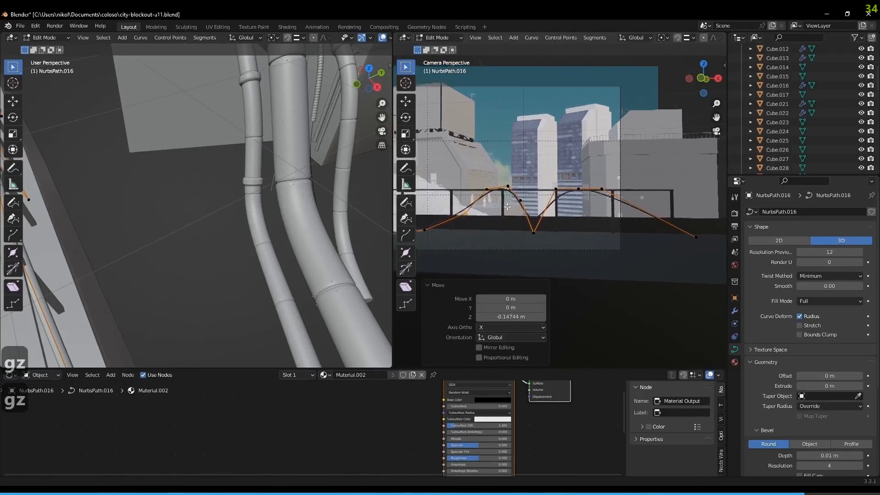
# Subdivide the segment rising from the sag point and move the new point about 0.18 m along X and slightly down
pyautogui.scroll(2, 507, 207)
pyautogui.moveTo(496, 221); pyautogui.dragTo(546, 260)
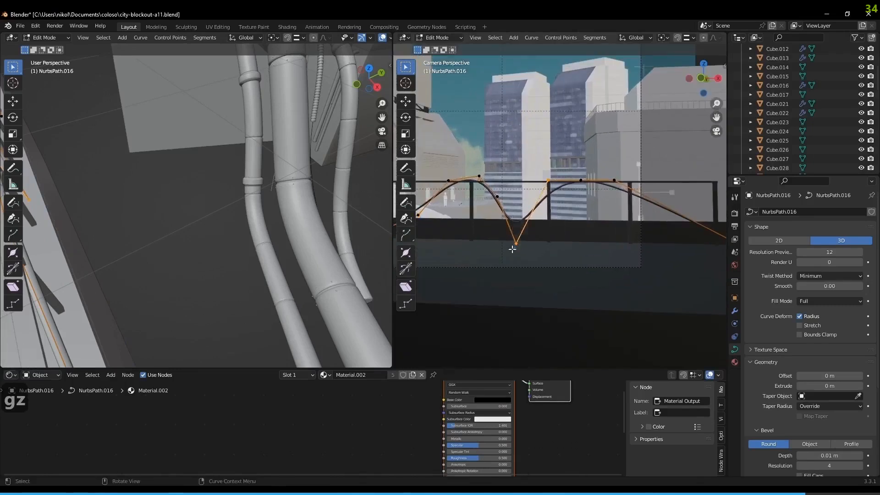
pyautogui.rightClick(511, 249)
pyautogui.click(515, 252)
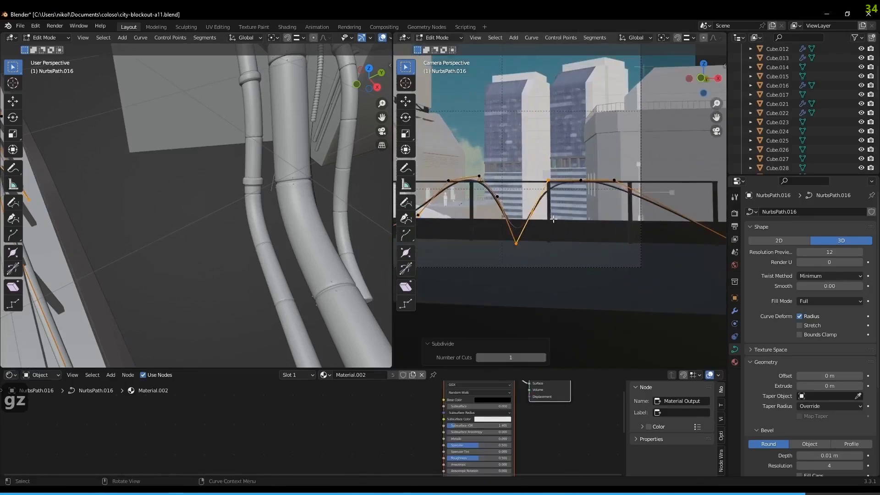
pyautogui.moveTo(562, 196); pyautogui.dragTo(514, 222)
pyautogui.press('g')
pyautogui.click(556, 189)
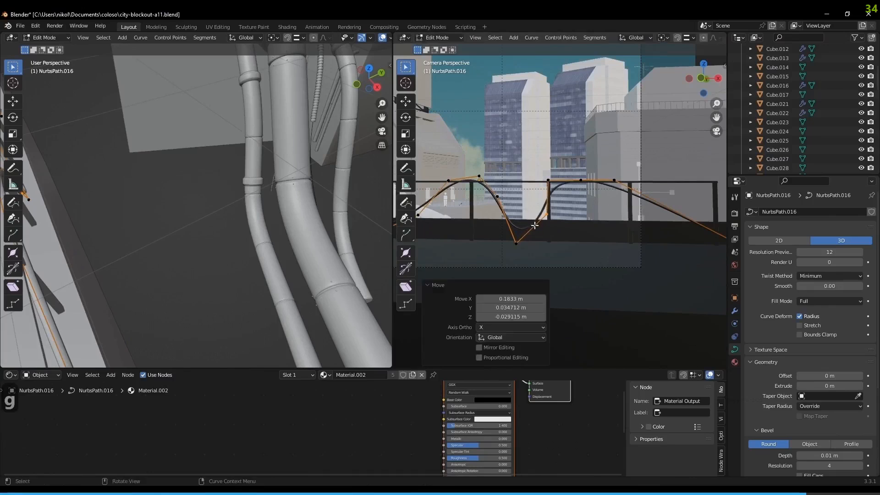
# Pull the cable's far end point about 1.28 m back along X and scale the three railing-top points to 0.283 along X
pyautogui.scroll(-1, 678, 177)
pyautogui.keyDown('shift'); pyautogui.moveTo(678, 177); pyautogui.dragTo(644, 176, button='middle'); pyautogui.keyUp('shift')
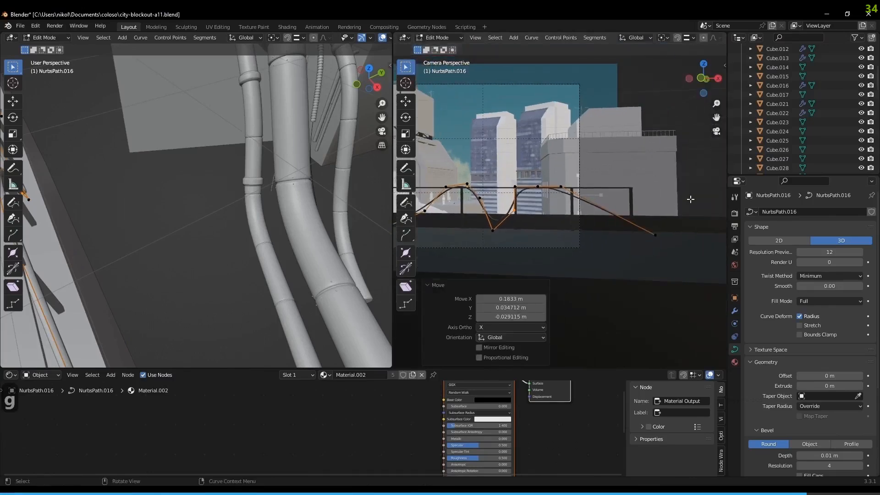
pyautogui.press('g')
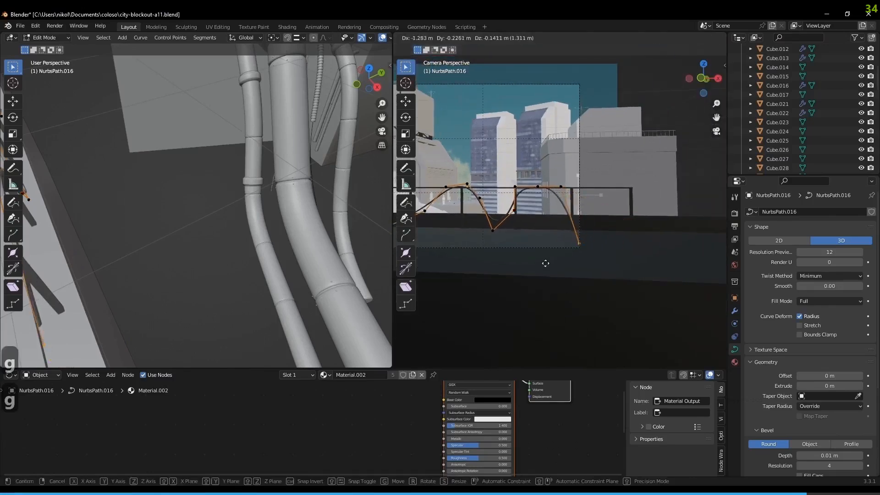
pyautogui.click(545, 263)
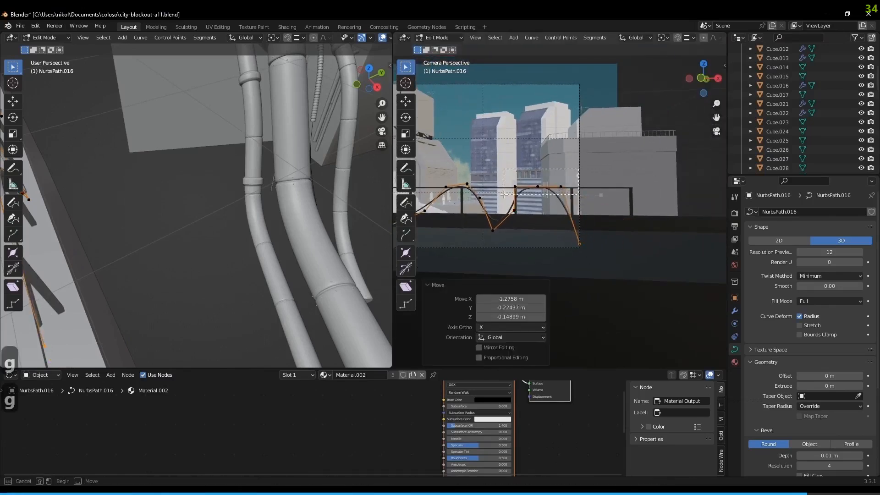
pyautogui.press('s')
pyautogui.press('x')
pyautogui.click(560, 195)
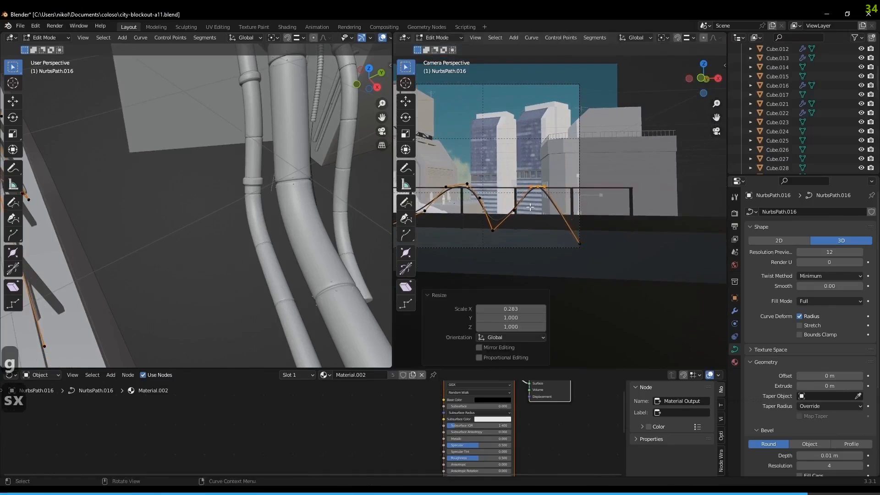
# Move the point on the sag's rising slope about 0.16 m along X and 0.13 m down, and raise the railing-top points slightly
pyautogui.moveTo(510, 214); pyautogui.dragTo(527, 220)
pyautogui.press('g')
pyautogui.click(513, 225)
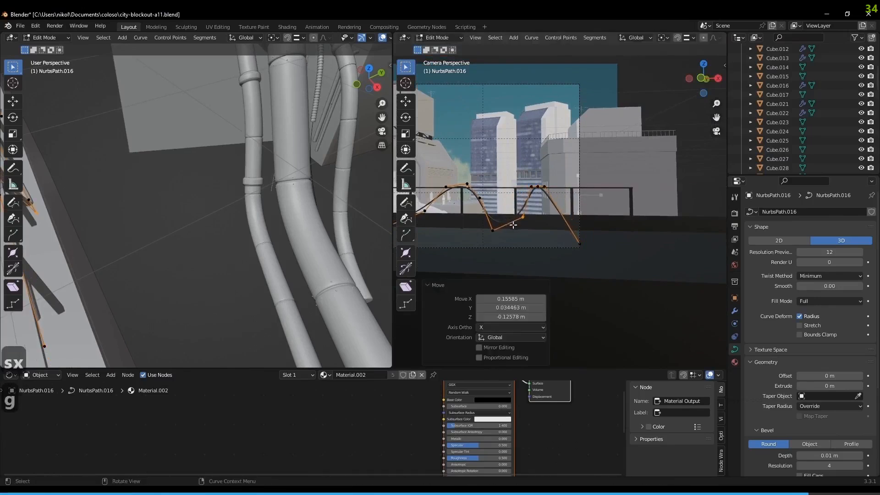
pyautogui.press('g')
pyautogui.press('z')
pyautogui.click(567, 181)
# Raise the cable's end point about 0.31 m along global Z and extrude a further segment from it along the ledge
pyautogui.moveTo(567, 181); pyautogui.dragTo(626, 214, button='middle')
pyautogui.press('KP_0')
pyautogui.click(609, 262)
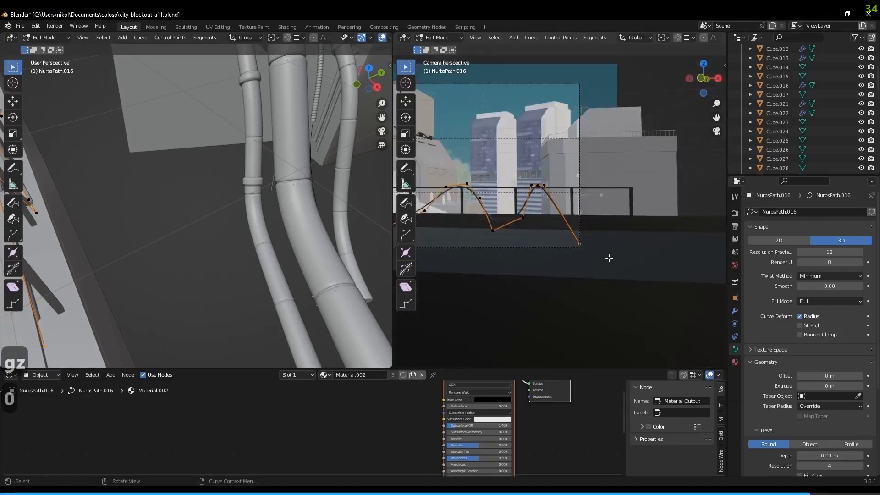
pyautogui.press('g')
pyautogui.press('z')
pyautogui.click(597, 240)
pyautogui.press('e')
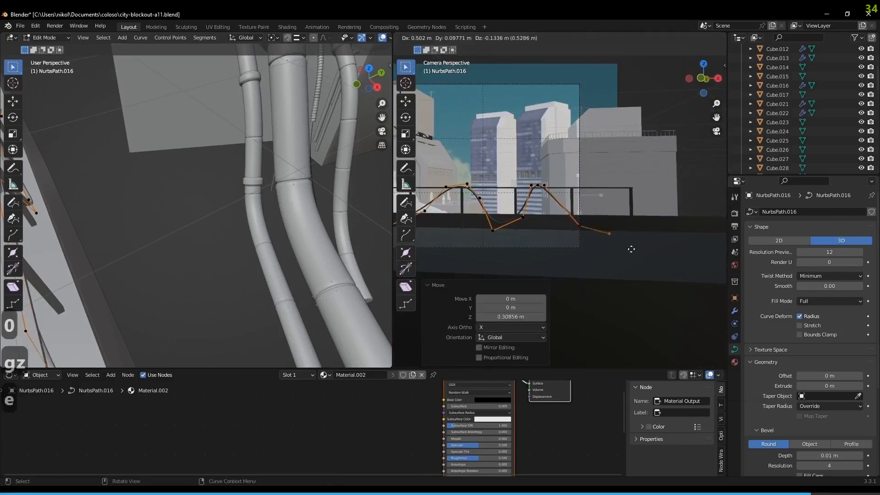
pyautogui.click(677, 242)
pyautogui.press('Tab')
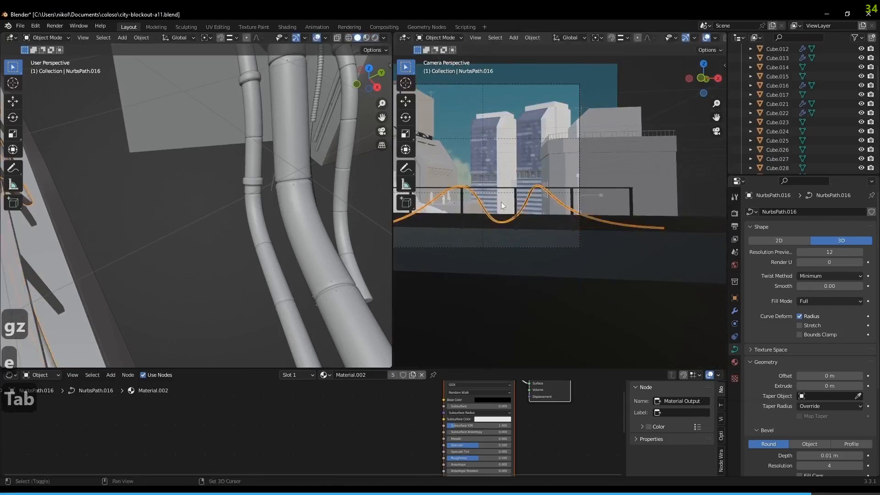
# In the top view, shift the control points of the cable's second hump about 0.12 m along negative Y
pyautogui.keyDown('shift'); pyautogui.moveTo(501, 202); pyautogui.dragTo(576, 204, button='middle'); pyautogui.keyUp('shift')
pyautogui.press('Tab')
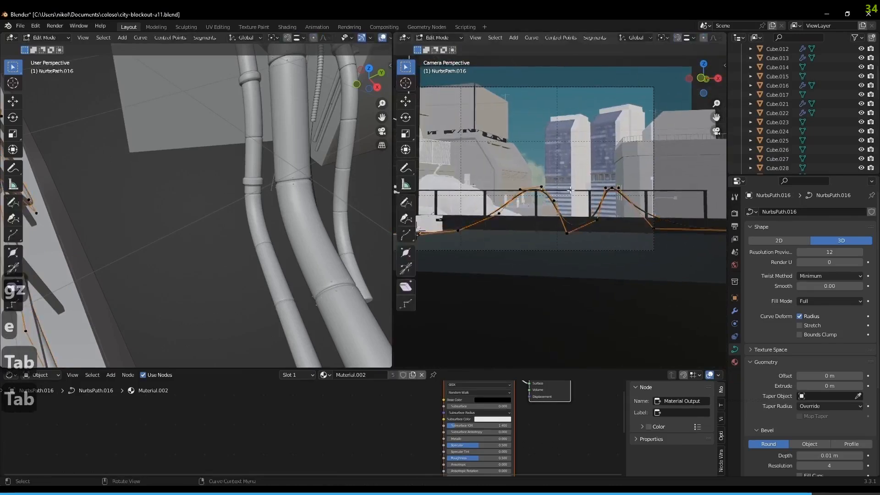
pyautogui.press('Tab')
pyautogui.press('KP_7')
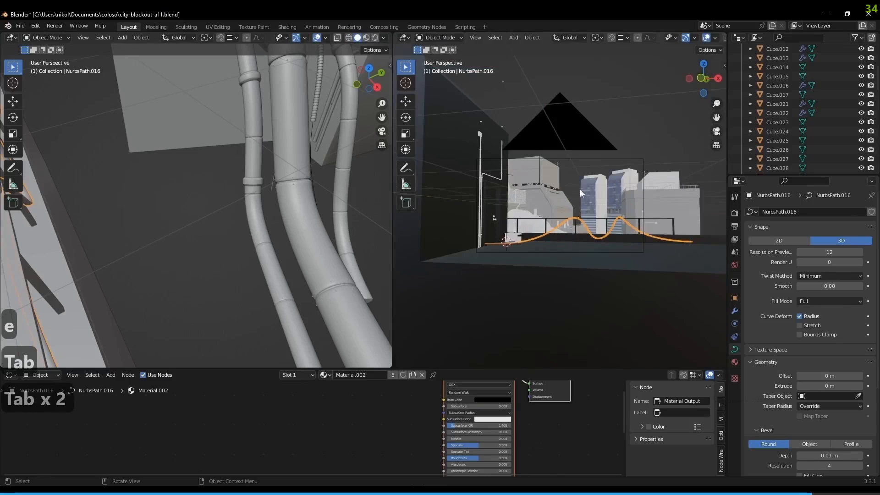
pyautogui.press('Tab')
pyautogui.scroll(2, 544, 204)
pyautogui.keyDown('shift'); pyautogui.moveTo(620, 226); pyautogui.dragTo(611, 226, button='middle'); pyautogui.keyUp('shift')
pyautogui.scroll(3, 610, 226)
pyautogui.keyDown('shift'); pyautogui.moveTo(664, 244); pyautogui.dragTo(554, 214, button='middle'); pyautogui.keyUp('shift')
pyautogui.keyDown('shift'); pyautogui.moveTo(639, 234); pyautogui.dragTo(627, 242, button='middle'); pyautogui.keyUp('shift')
pyautogui.moveTo(569, 230)
pyautogui.keyDown('shift'); pyautogui.mouseDown(button='middle')
pyautogui.moveTo(588, 235)
pyautogui.moveTo(559, 229)
pyautogui.moveTo(568, 231)
pyautogui.mouseUp(button='middle'); pyautogui.keyUp('shift')
pyautogui.scroll(2, 573, 232)
pyautogui.moveTo(580, 229); pyautogui.dragTo(557, 240)
pyautogui.press('g')
pyautogui.click(555, 249)
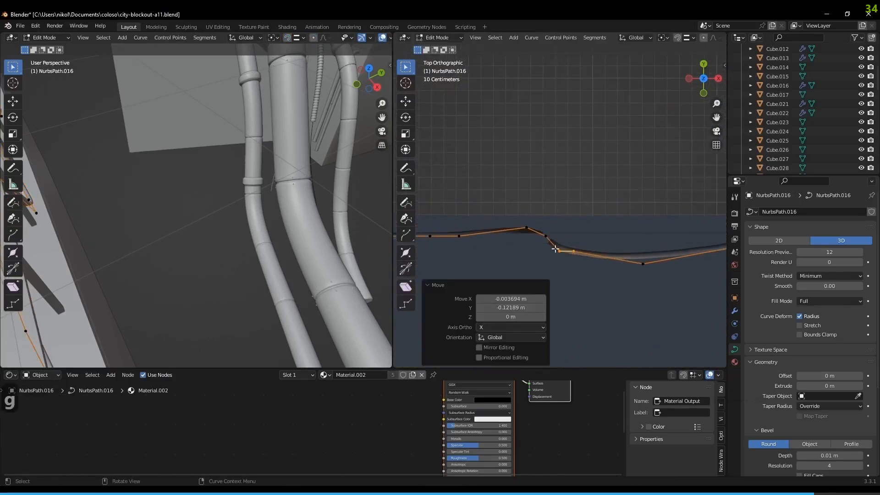
# Reposition the control points beside the second hump so the cable bends across the railing, nudging the last about 0.03 m in Y and Z
pyautogui.press('g')
pyautogui.click(546, 233)
pyautogui.moveTo(546, 233); pyautogui.dragTo(599, 236, button='middle')
pyautogui.press('g')
pyautogui.click(586, 237)
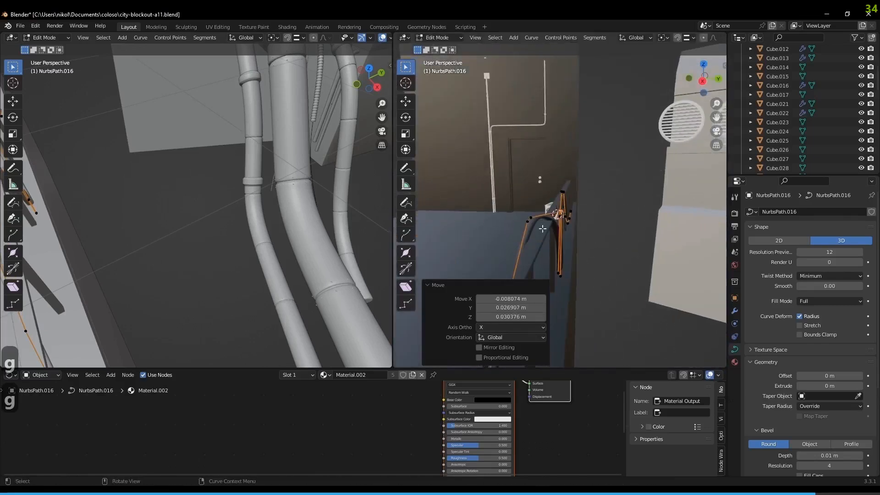
# Shift the selected hump points about 0.05 m along global Y and adjust the height of the point above the railing along Z
pyautogui.moveTo(530, 215); pyautogui.dragTo(640, 212, button='middle')
pyautogui.press('g')
pyautogui.press('x')
pyautogui.press('g')
pyautogui.press('y')
pyautogui.click(634, 203)
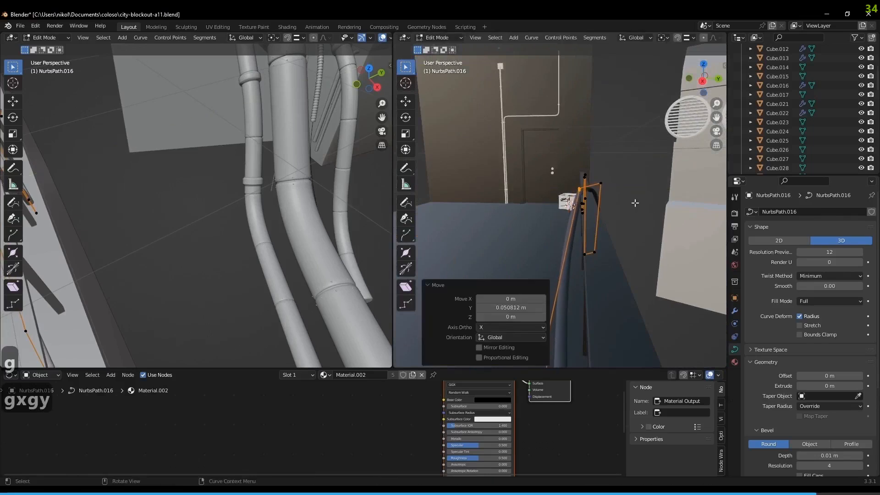
pyautogui.press('g')
pyautogui.press('z')
pyautogui.click(596, 185)
# Nudge the control point near the railing's top bar and apply the cable object's transform in Object Mode
pyautogui.moveTo(596, 185); pyautogui.dragTo(216, 226, button='middle')
pyautogui.press('g')
pyautogui.click(618, 171)
pyautogui.press('Tab')
pyautogui.hotkey('ctrl', 'a')
pyautogui.click(649, 209)
pyautogui.moveTo(596, 229); pyautogui.dragTo(625, 221, button='middle')
# Subdivide the cable segment at the start of its first hump over the railing
pyautogui.press('Tab')
pyautogui.moveTo(635, 243); pyautogui.dragTo(537, 269)
pyautogui.moveTo(636, 217); pyautogui.dragTo(537, 299)
pyautogui.rightClick(537, 295)
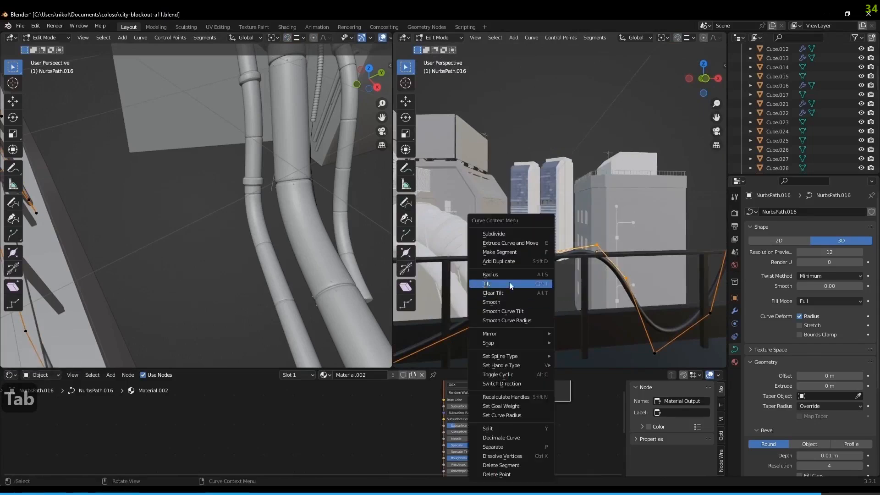
pyautogui.click(506, 234)
# Adjust the first hump's points along global Z and X, shifting the one before the crest about 0.04 m along negative X
pyautogui.moveTo(557, 246); pyautogui.dragTo(560, 241, button='middle')
pyautogui.press('g')
pyautogui.press('z')
pyautogui.click(561, 236)
pyautogui.press('g')
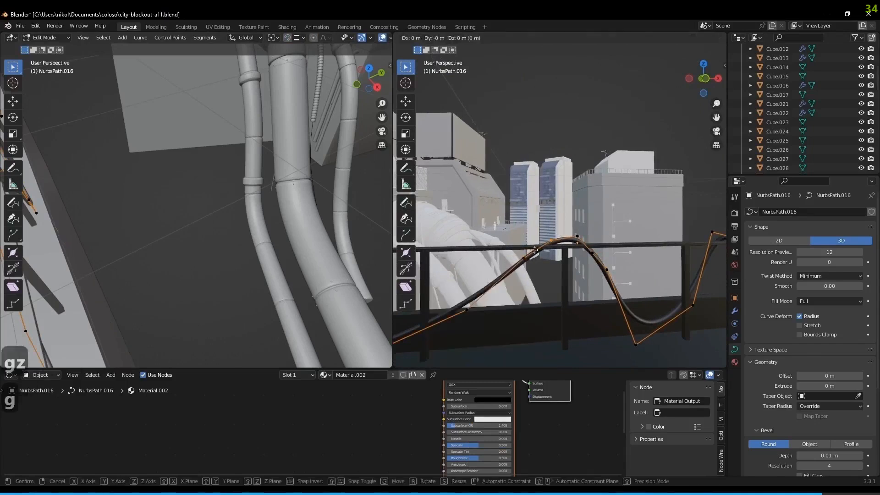
pyautogui.press('x')
pyautogui.click(534, 248)
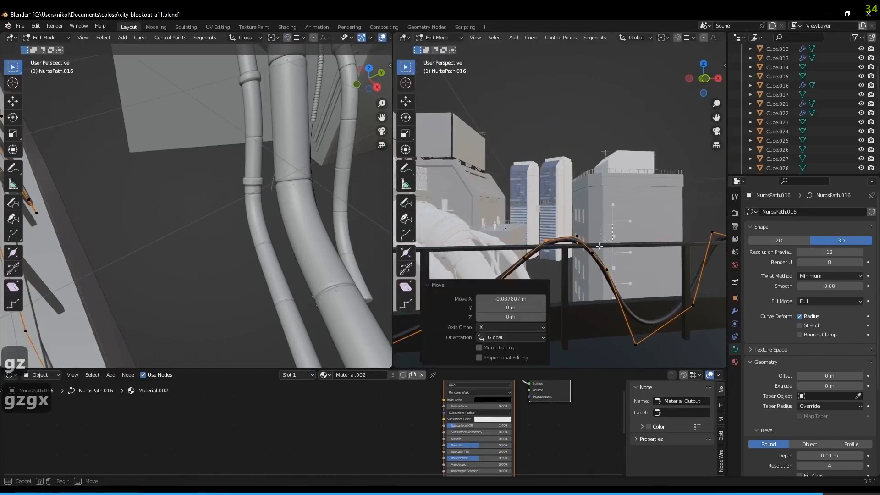
pyautogui.press('g')
pyautogui.press('x')
pyautogui.click(591, 287)
# Seen from above, shift the first hump's crest points slightly along Y and the neighbouring slope points about 0.1 m along negative Y
pyautogui.moveTo(592, 242); pyautogui.dragTo(653, 289, button='middle')
pyautogui.keyDown('shift'); pyautogui.moveTo(523, 193); pyautogui.dragTo(581, 173, button='middle'); pyautogui.keyUp('shift')
pyautogui.press('g')
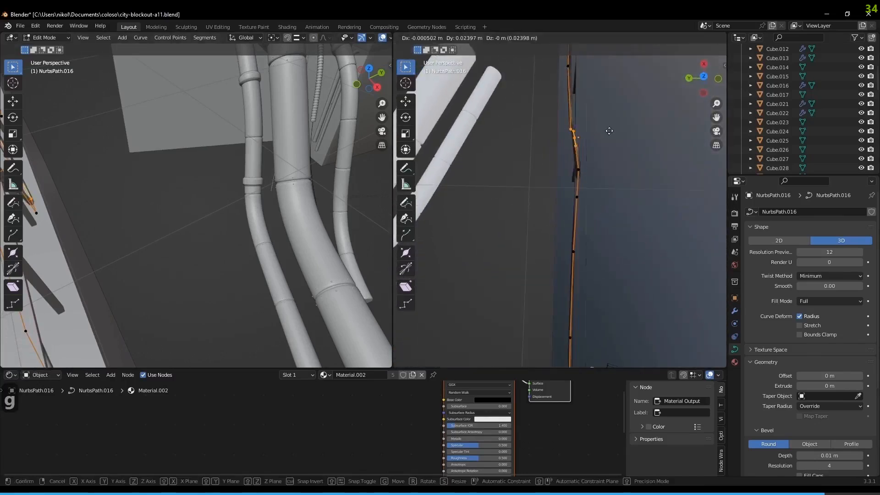
pyautogui.click(604, 137)
pyautogui.moveTo(599, 160); pyautogui.dragTo(550, 232)
pyautogui.press('g')
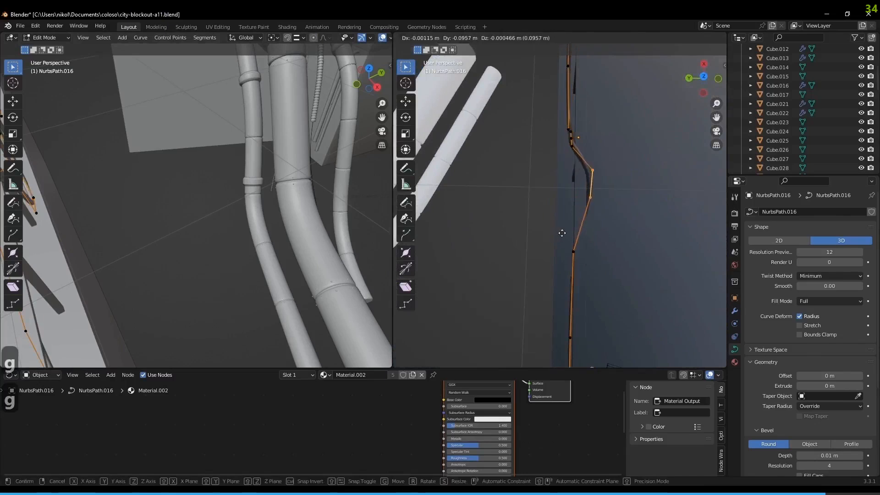
pyautogui.click(560, 232)
# Lower the first hump's crest point about 0.02 m along global Z so the cable rests closer to the railing
pyautogui.moveTo(644, 201); pyautogui.dragTo(618, 206, button='middle')
pyautogui.press('Tab')
pyautogui.press('Tab')
pyautogui.moveTo(618, 205); pyautogui.dragTo(610, 206)
pyautogui.press('g')
pyautogui.press('z')
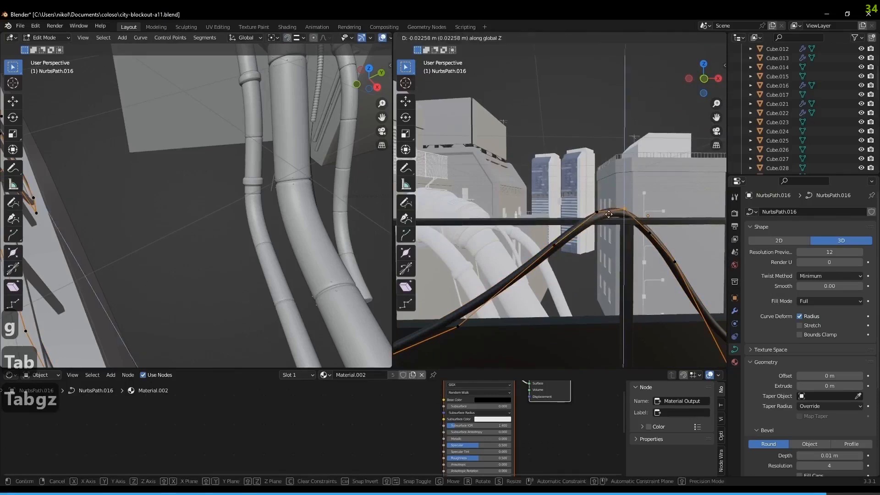
pyautogui.click(608, 212)
# Check the cable from the camera, and move the control points of its slope outward across the railing, mainly along positive Y
pyautogui.press('KP_0')
pyautogui.press('Tab')
pyautogui.keyDown('shift'); pyautogui.moveTo(575, 222); pyautogui.dragTo(610, 226, button='middle'); pyautogui.keyUp('shift')
pyautogui.scroll(2, 493, 267)
pyautogui.press('Tab')
pyautogui.moveTo(493, 268); pyautogui.dragTo(534, 289, button='middle')
pyautogui.keyDown('shift'); pyautogui.moveTo(616, 267); pyautogui.dragTo(567, 256, button='middle'); pyautogui.keyUp('shift')
pyautogui.moveTo(577, 220); pyautogui.dragTo(548, 265)
pyautogui.moveTo(589, 261); pyautogui.dragTo(578, 268, button='middle')
pyautogui.press('g')
pyautogui.click(565, 273)
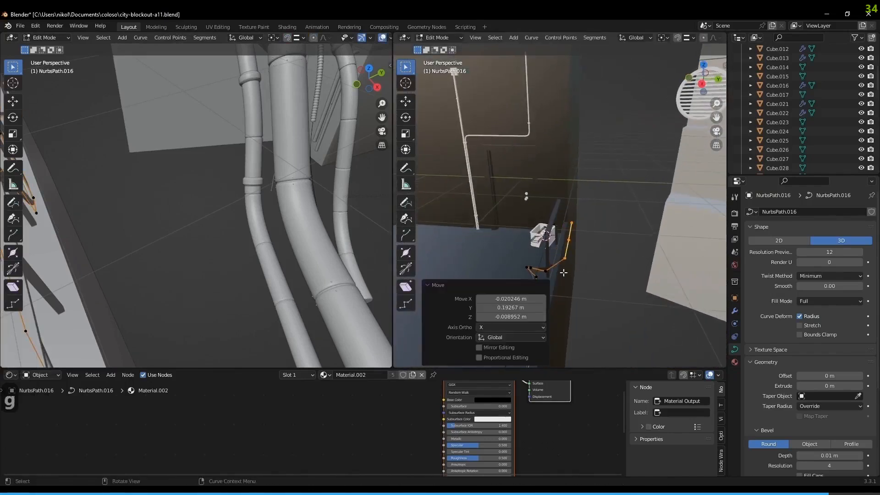
# Reposition the control points at the foot of the first hump beside the railing, adjusting one along global Z
pyautogui.moveTo(546, 266); pyautogui.dragTo(544, 284)
pyautogui.keyDown('shift'); pyautogui.moveTo(565, 264); pyautogui.dragTo(575, 220, button='middle'); pyautogui.keyUp('shift')
pyautogui.moveTo(558, 225); pyautogui.dragTo(544, 241)
pyautogui.press('g')
pyautogui.moveTo(558, 250); pyautogui.dragTo(594, 286, button='middle')
pyautogui.click(571, 255)
pyautogui.press('g')
pyautogui.press('z')
pyautogui.click(557, 233)
# Seen from above, move the first hump's slope points outward past the railing, mainly along positive Y
pyautogui.press('g')
pyautogui.click(540, 245)
pyautogui.press('g')
pyautogui.click(586, 270)
pyautogui.click(585, 245)
pyautogui.moveTo(585, 246); pyautogui.dragTo(577, 242, button='middle')
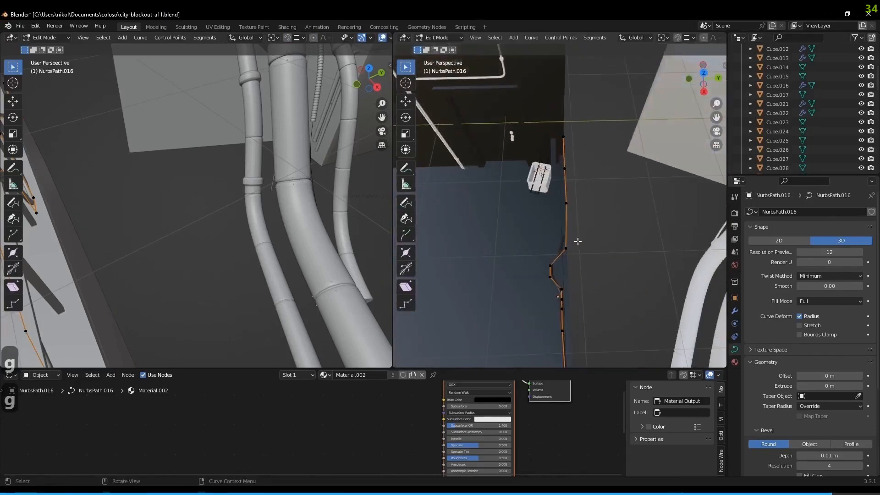
pyautogui.press('g')
pyautogui.click(570, 240)
# Subdivide the segment leading to the outermost slope point and move the new point about 0.06 m along negative Y
pyautogui.moveTo(565, 206); pyautogui.dragTo(565, 207)
pyautogui.rightClick(557, 253)
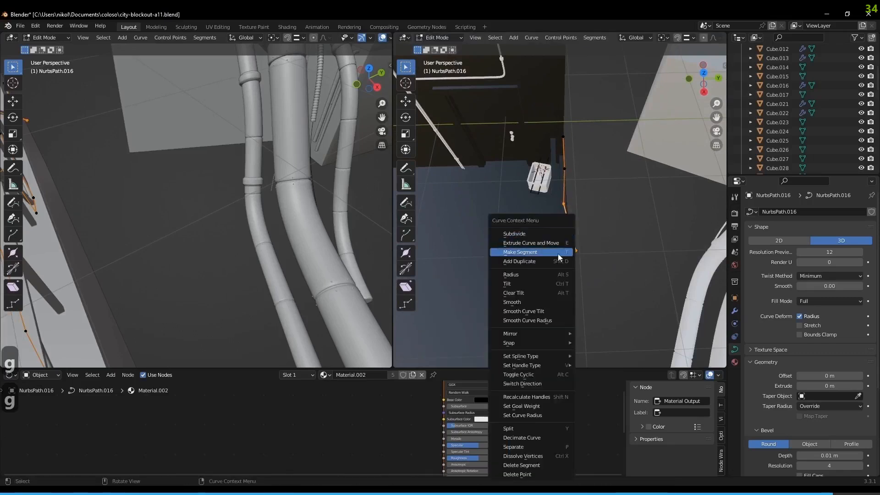
pyautogui.click(539, 233)
pyautogui.press('g')
pyautogui.click(581, 241)
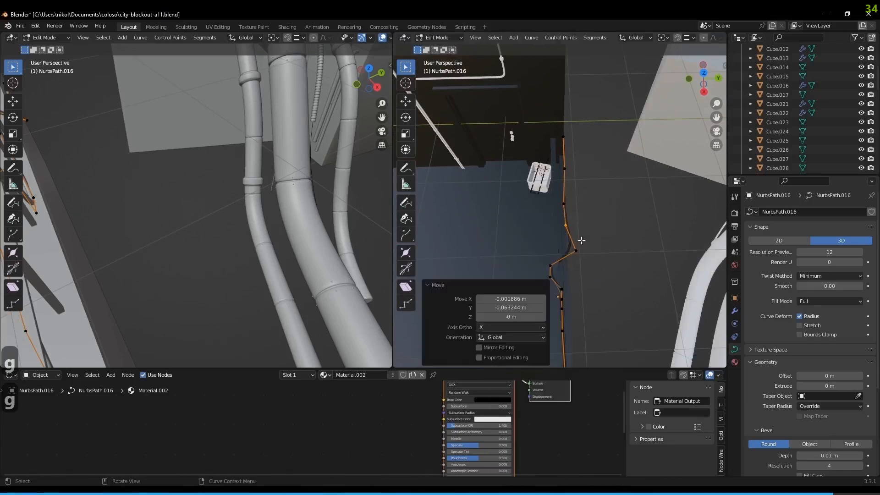
# Move the control point on the other side of the outermost one, and check the cable's shape from the rooftop in Object Mode
pyautogui.moveTo(577, 261); pyautogui.dragTo(562, 269)
pyautogui.press('g')
pyautogui.click(555, 269)
pyautogui.moveTo(591, 256); pyautogui.dragTo(632, 200, button='middle')
pyautogui.press('Tab')
pyautogui.moveTo(640, 242); pyautogui.dragTo(494, 131, button='middle')
pyautogui.press('Tab')
pyautogui.press('Tab')
pyautogui.moveTo(522, 170); pyautogui.dragTo(582, 196, button='middle')
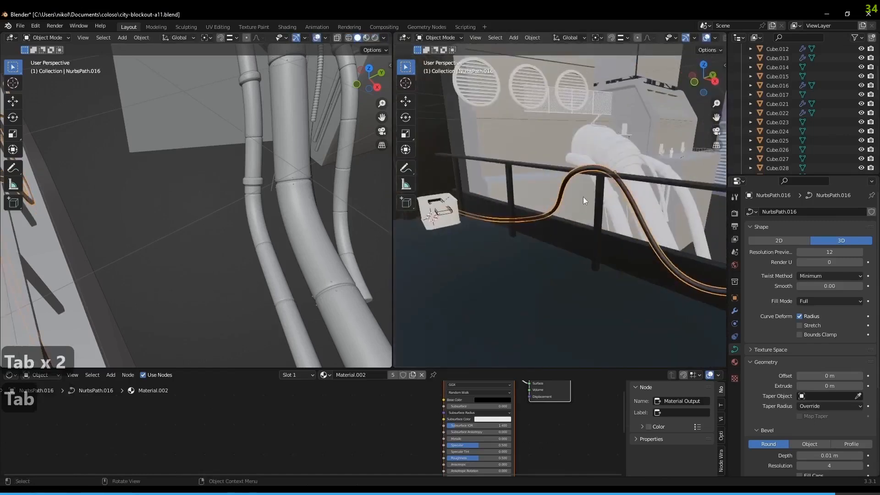
# Nudge a control point on the first hump about 0.07 m along positive X and Y, and check the whole cable
pyautogui.press('Tab')
pyautogui.press('g')
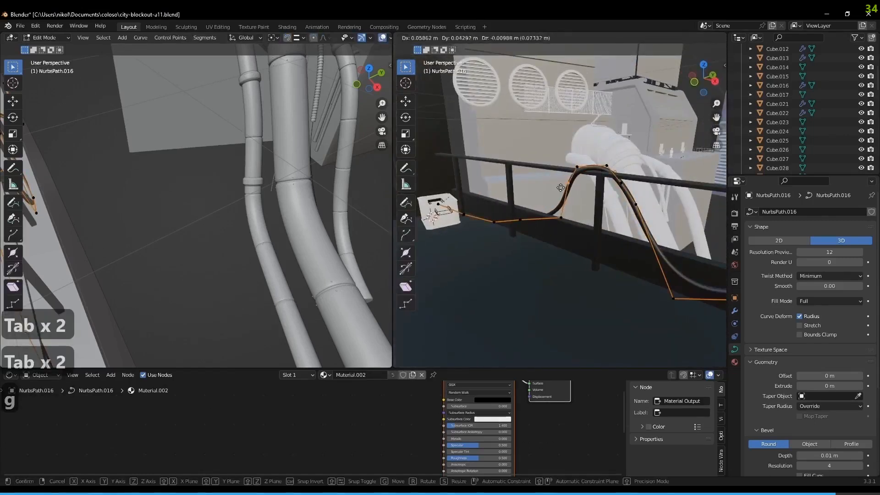
pyautogui.press('Tab')
pyautogui.scroll(-3, 593, 188)
pyautogui.moveTo(450, 176); pyautogui.dragTo(475, 171, button='middle')
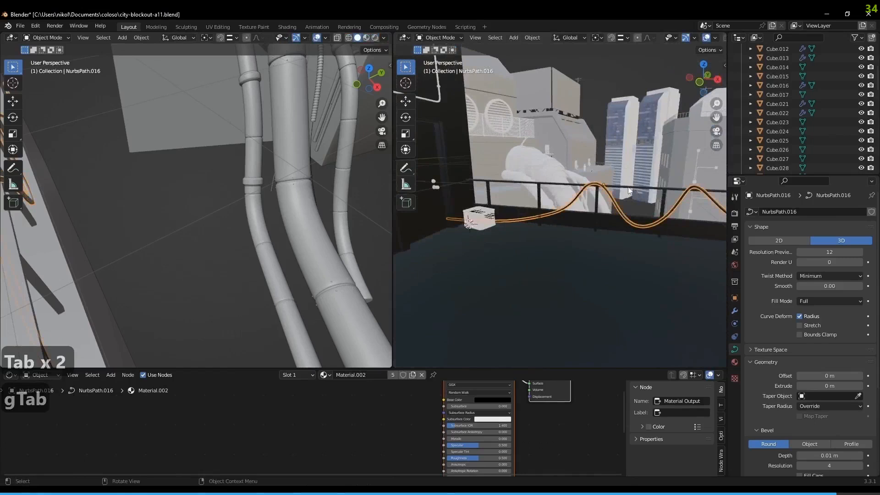
# Scale the first hump's crest points along global X to roughly half their spread so the bend over the railing is tighter
pyautogui.press('Tab')
pyautogui.scroll(4, 654, 173)
pyautogui.moveTo(654, 173)
pyautogui.keyDown('shift'); pyautogui.mouseDown(button='middle')
pyautogui.moveTo(683, 171)
pyautogui.moveTo(657, 170)
pyautogui.mouseUp(button='middle'); pyautogui.keyUp('shift')
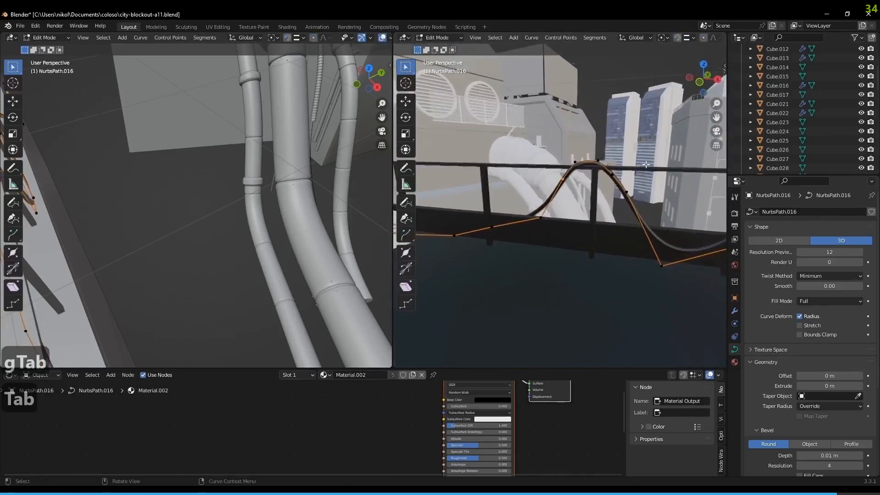
pyautogui.keyDown('ctrl'); pyautogui.moveTo(550, 202); pyautogui.dragTo(592, 204, button='right'); pyautogui.keyUp('ctrl')
pyautogui.press('s')
pyautogui.press('x')
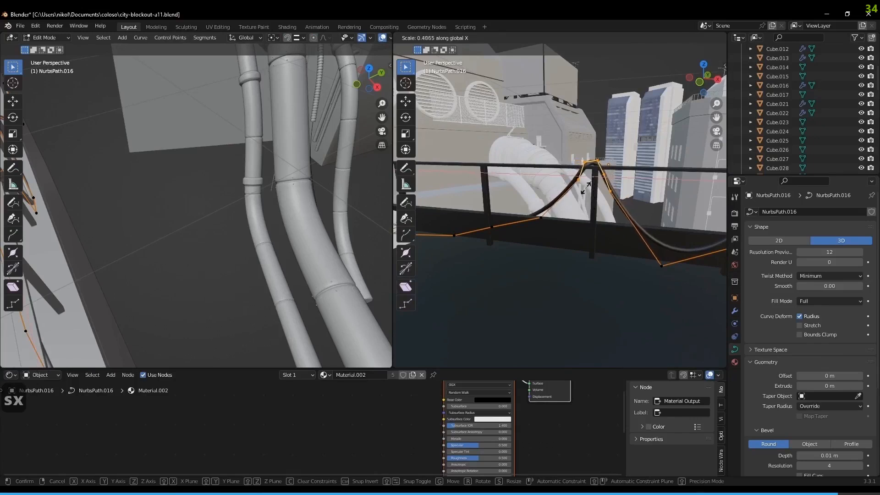
pyautogui.click(593, 193)
# In the front view, raise the sag points between the two humps about 0.19 m along global Z
pyautogui.press('KP_1')
pyautogui.press('Tab')
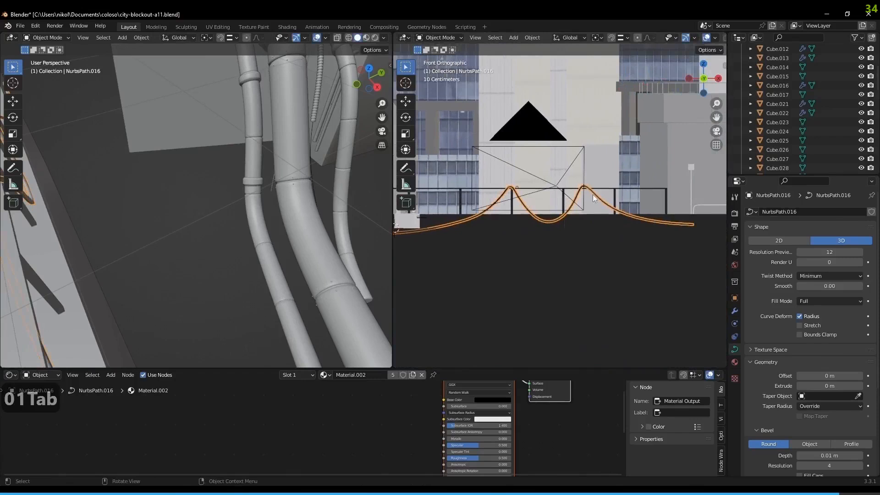
pyautogui.press('Tab')
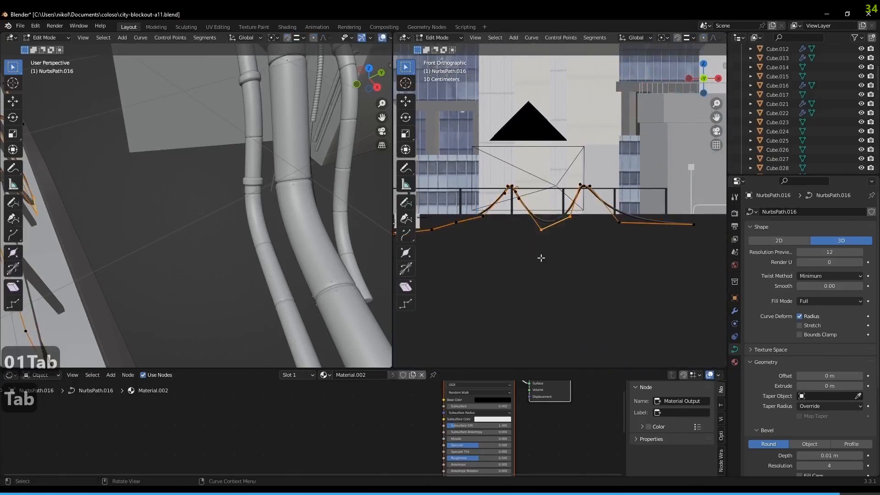
pyautogui.press('g')
pyautogui.press('z')
pyautogui.click(543, 244)
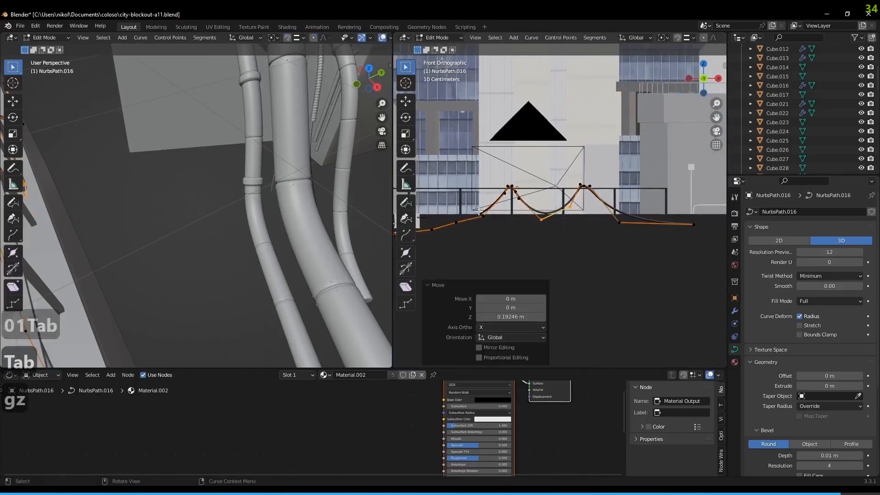
pyautogui.scroll(1, 655, 183)
pyautogui.scroll(-2, 655, 183)
# Shift the control points at the cable's far end past the second hump about 0.37 m along negative X
pyautogui.moveTo(691, 174); pyautogui.dragTo(560, 250)
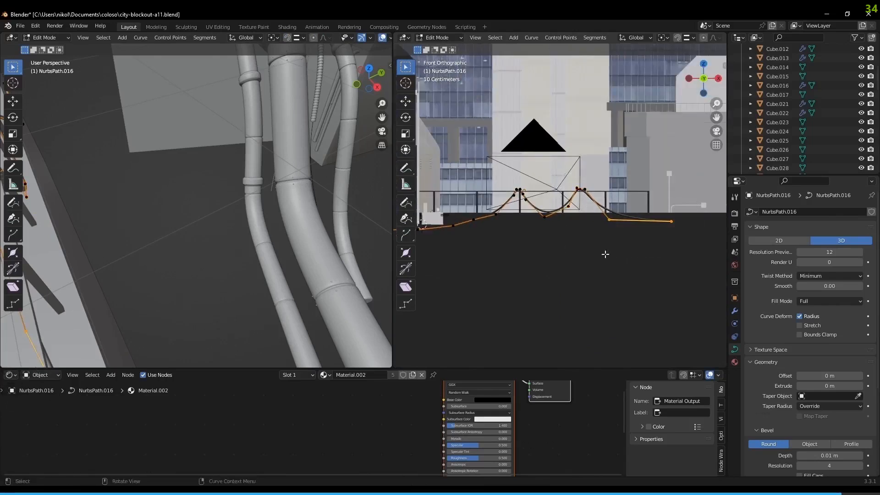
pyautogui.press('g')
pyautogui.press('z')
pyautogui.press('g')
pyautogui.press('y')
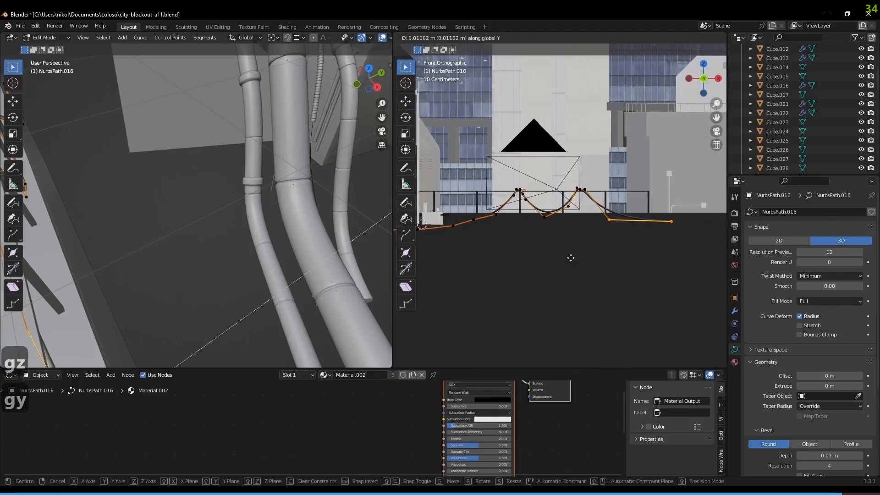
pyautogui.press('g')
pyautogui.press('y')
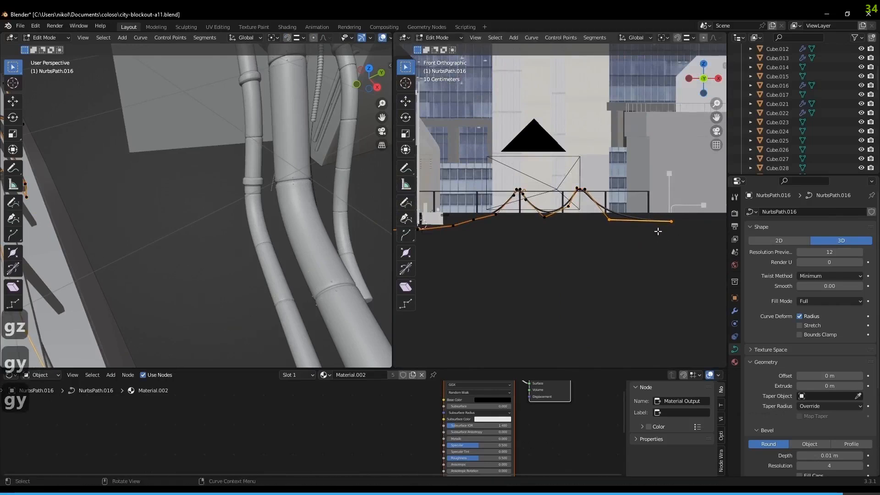
pyautogui.press('g')
pyautogui.press('x')
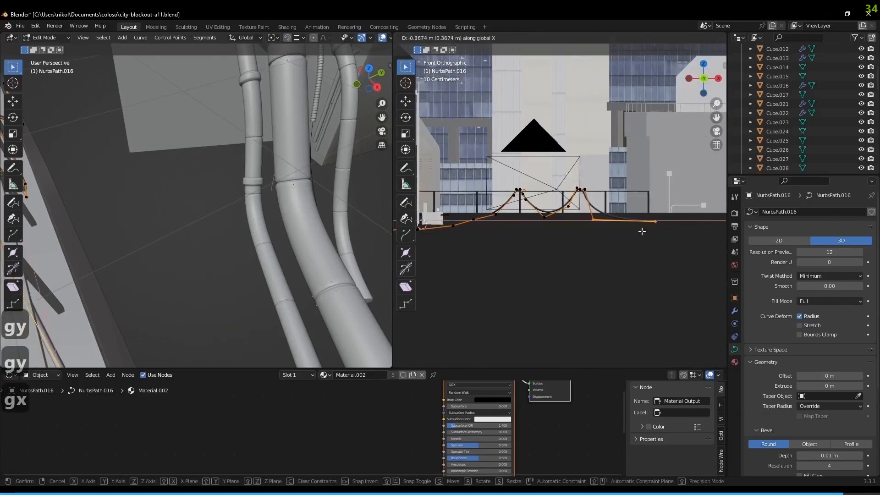
pyautogui.click(642, 229)
# Shift the second hump and the cable's far end along positive X, and raise the lowest sag point about 0.1 m along Z
pyautogui.moveTo(702, 146); pyautogui.dragTo(559, 263)
pyautogui.press('g')
pyautogui.press('x')
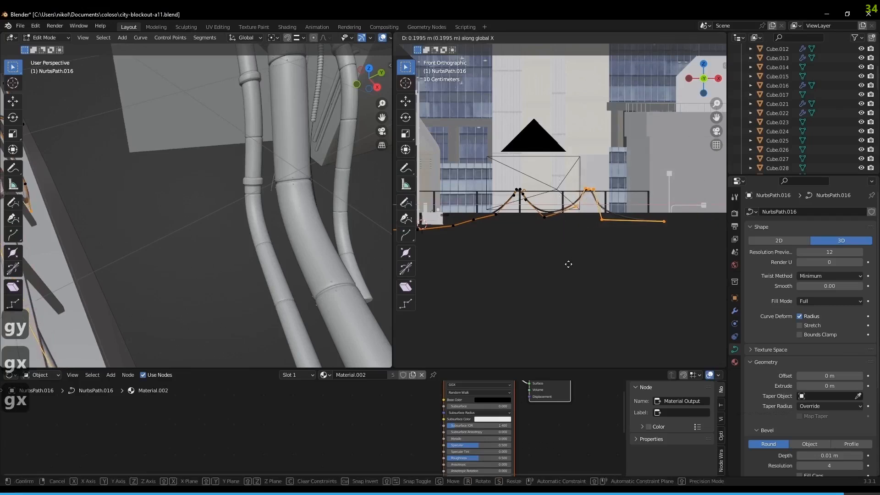
pyautogui.click(570, 258)
pyautogui.press('g')
pyautogui.press('z')
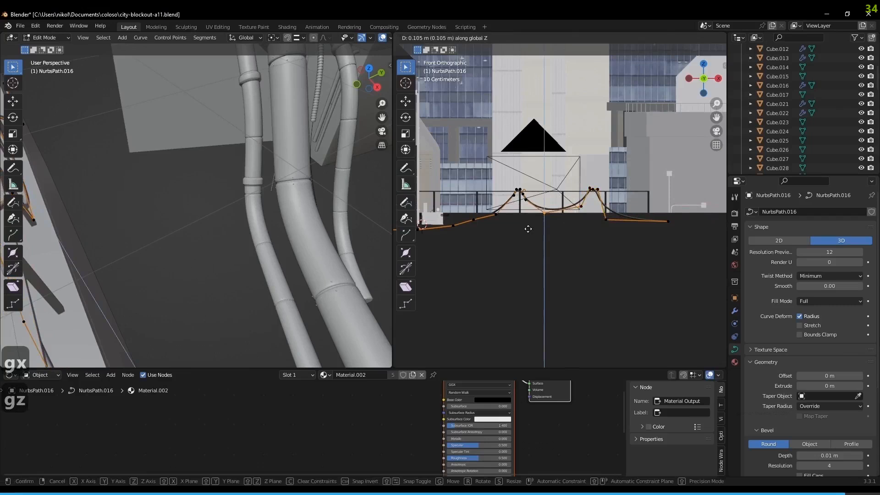
pyautogui.click(528, 229)
# Raise the control points at the cable's start near the box about 0.15 m along Z, and those by the first rise about 0.17 m
pyautogui.keyDown('shift'); pyautogui.moveTo(521, 228); pyautogui.dragTo(565, 214, button='middle'); pyautogui.keyUp('shift')
pyautogui.moveTo(542, 205); pyautogui.dragTo(435, 236)
pyautogui.press('g')
pyautogui.press('z')
pyautogui.click(499, 224)
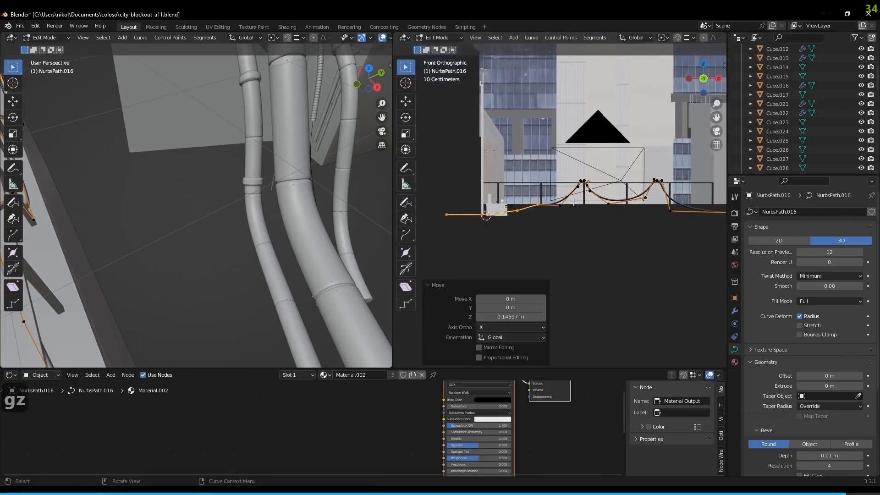
pyautogui.press('g')
pyautogui.press('z')
pyautogui.click(557, 211)
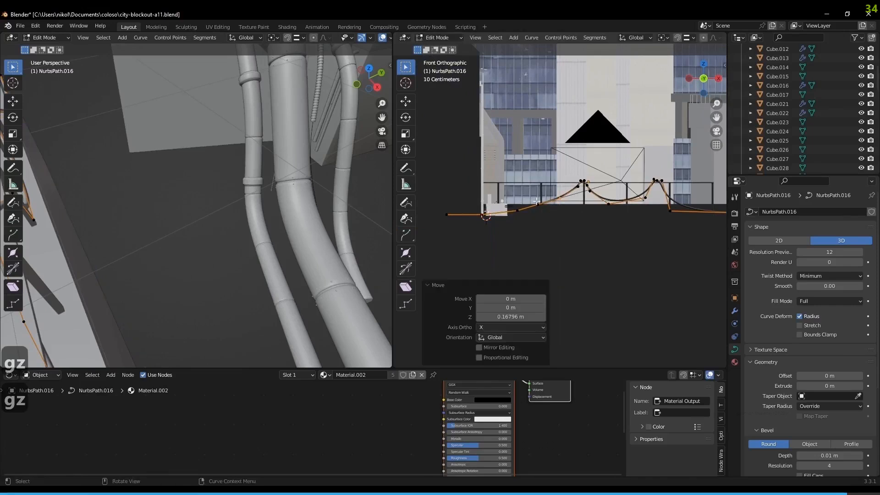
# Subdivide the cable segments on both sides of the lowest sag point between the humps with one cut each
pyautogui.press('Tab')
pyautogui.press('Tab')
pyautogui.keyDown('shift'); pyautogui.moveTo(625, 199); pyautogui.dragTo(550, 226, button='middle'); pyautogui.keyUp('shift')
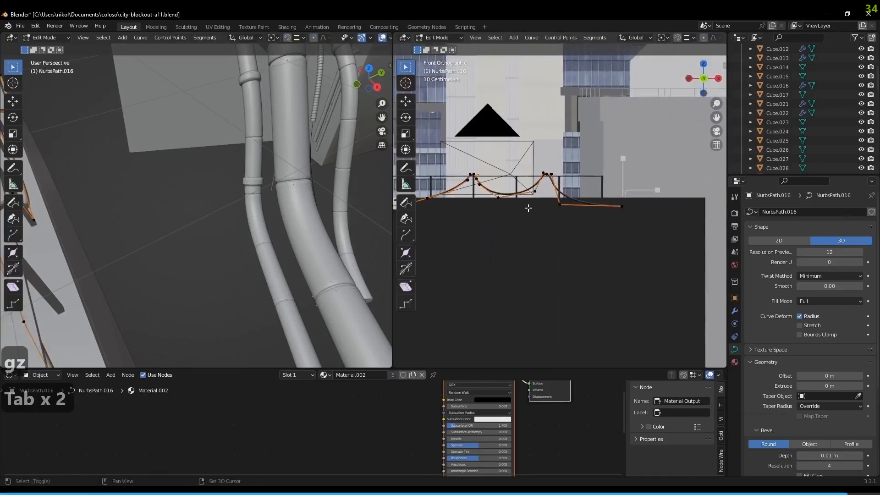
pyautogui.scroll(2, 550, 226)
pyautogui.press('b')
pyautogui.moveTo(617, 155); pyautogui.dragTo(587, 199)
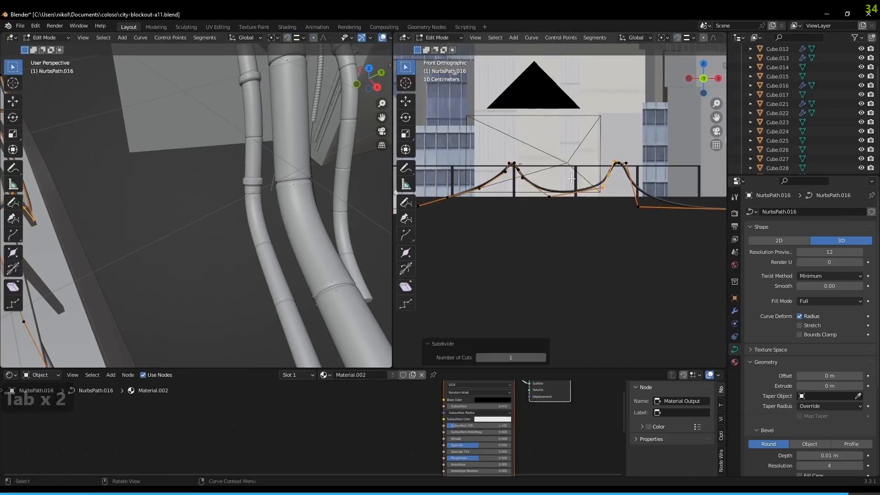
pyautogui.rightClick(514, 213)
pyautogui.click(514, 213)
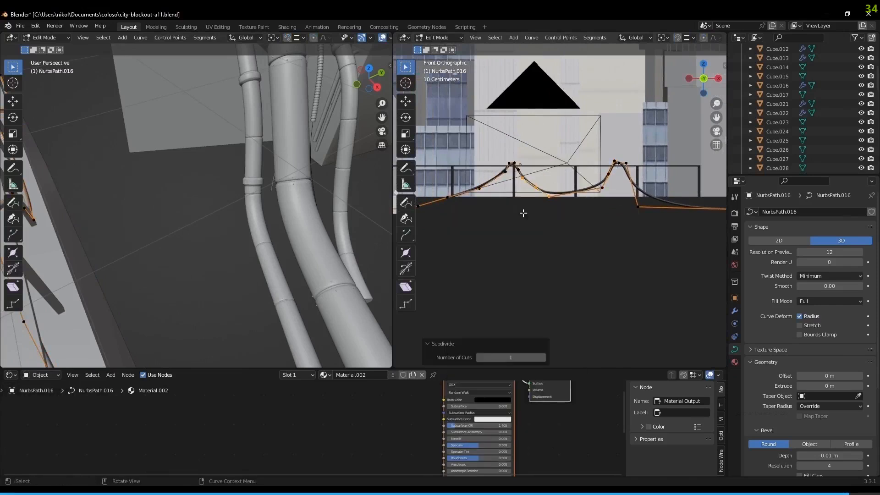
pyautogui.press('Tab')
pyautogui.press('Tab')
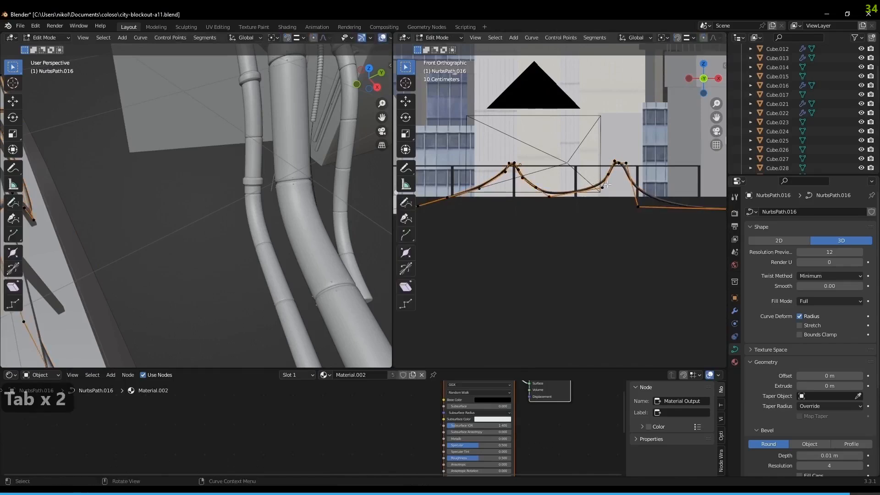
# Lower the sag point before the second hump about 0.04 m, and shift the first hump's points about 0.25 m along positive X
pyautogui.press('g')
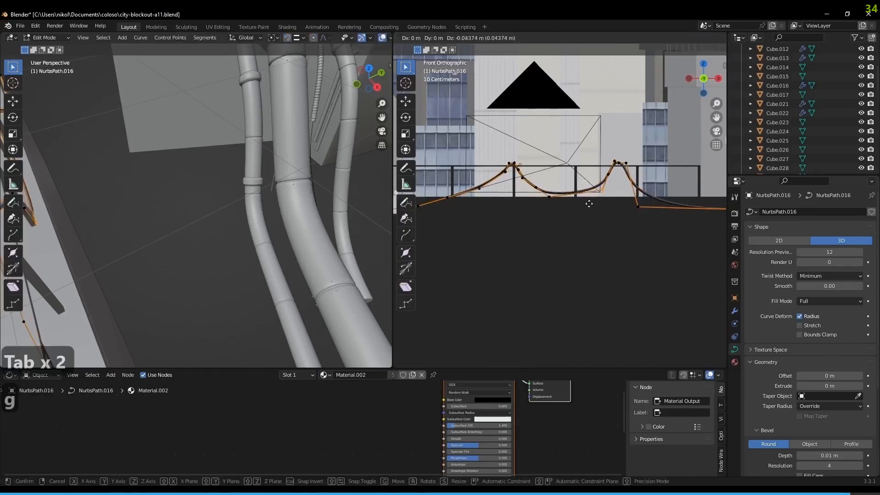
pyautogui.click(587, 204)
pyautogui.scroll(-1, 558, 194)
pyautogui.moveTo(486, 161); pyautogui.dragTo(566, 219)
pyautogui.press('g')
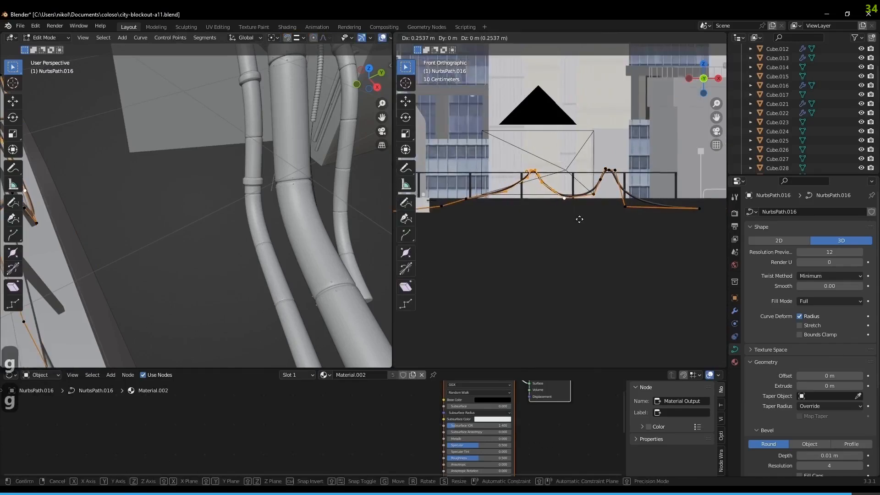
pyautogui.click(579, 219)
# From the camera view, nudge the upper point on the first hump's descending slope about 0.02 m along positive X
pyautogui.press('Tab')
pyautogui.press('0')
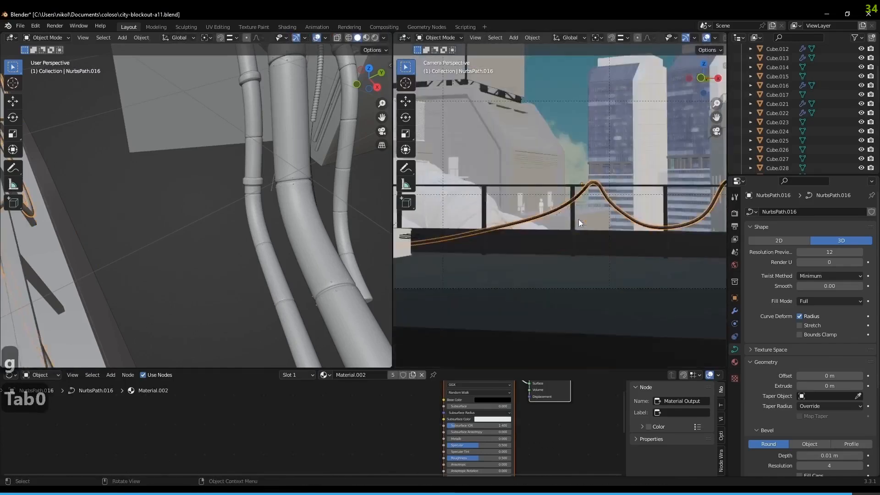
pyautogui.press('Tab')
pyautogui.keyDown('shift'); pyautogui.moveTo(591, 219); pyautogui.dragTo(575, 205, button='middle'); pyautogui.keyUp('shift')
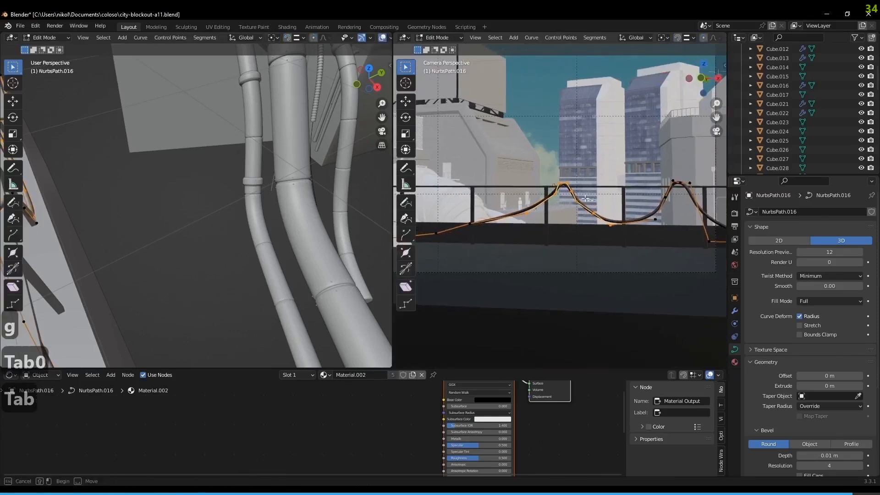
pyautogui.press('g')
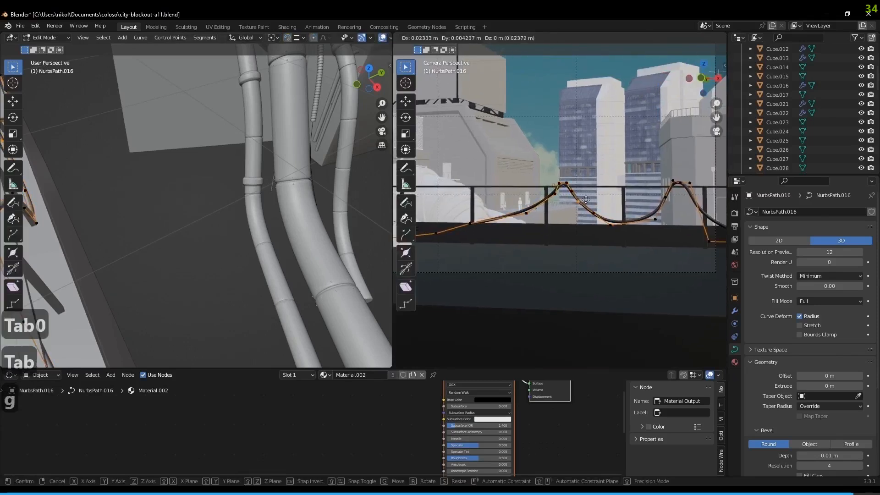
pyautogui.click(586, 199)
pyautogui.press('Tab')
pyautogui.press('Tab')
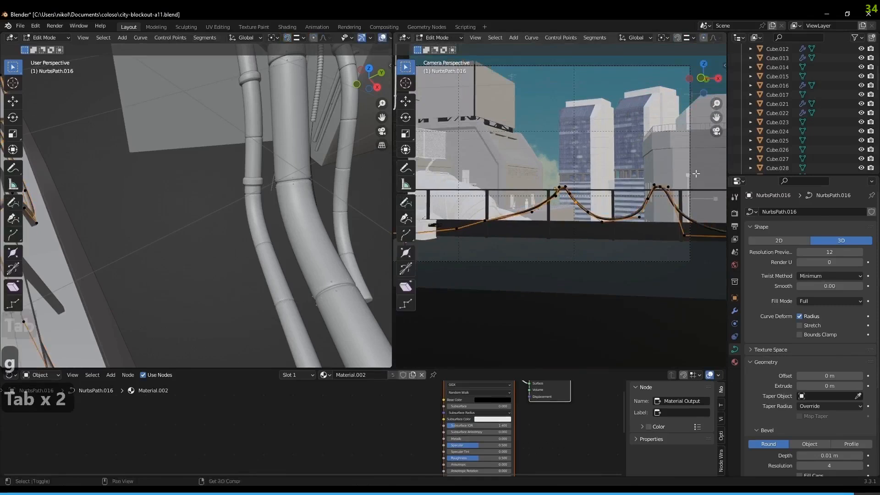
# Raise the second hump's crest points about 0.03 m along global Z
pyautogui.press('g')
pyautogui.press('z')
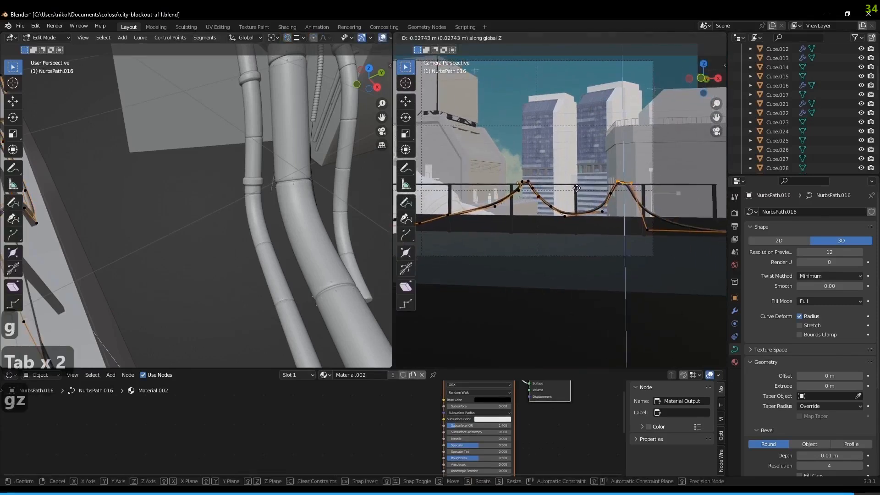
pyautogui.press('Tab')
# Deselect the cable and examine the draped cable and the background buildings through the camera
pyautogui.scroll(-2, 584, 186)
pyautogui.keyDown('shift'); pyautogui.moveTo(584, 186); pyautogui.dragTo(625, 188, button='middle'); pyautogui.keyUp('shift')
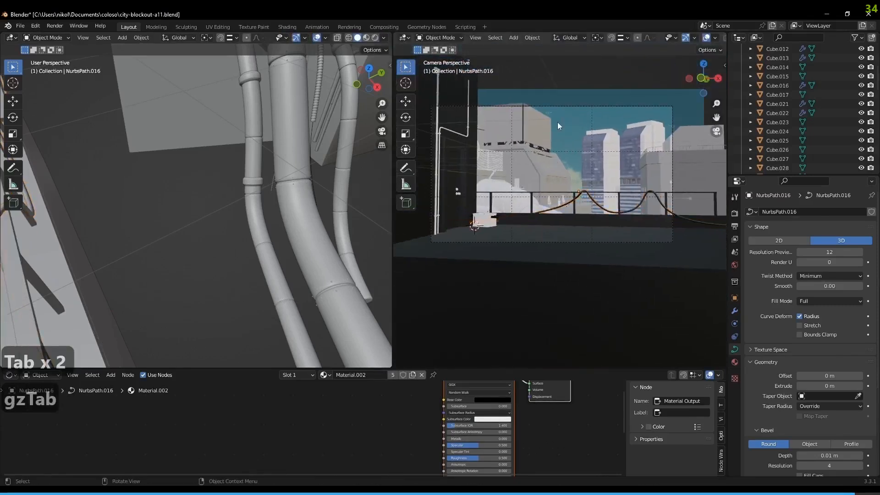
pyautogui.hotkey('alt', 'a')
pyautogui.scroll(4, 540, 181)
pyautogui.scroll(-3, 544, 182)
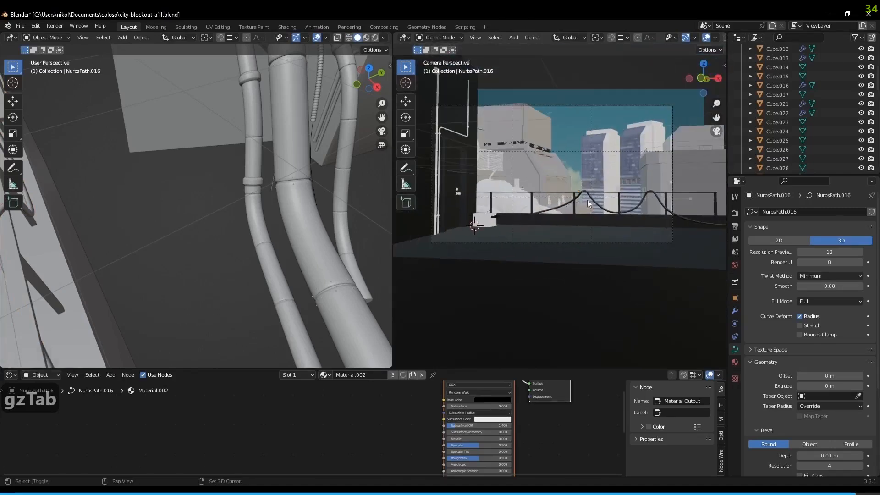
pyautogui.keyDown('shift'); pyautogui.moveTo(589, 180); pyautogui.dragTo(586, 216, button='middle'); pyautogui.keyUp('shift')
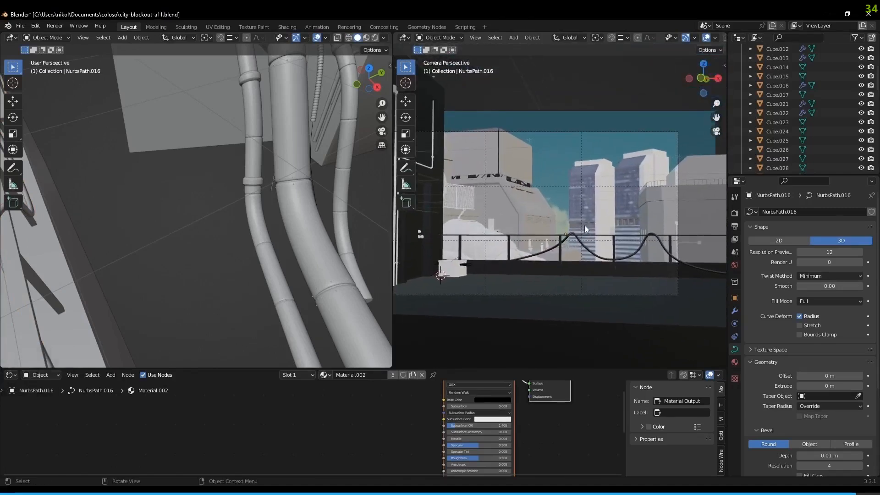
pyautogui.click(683, 155)
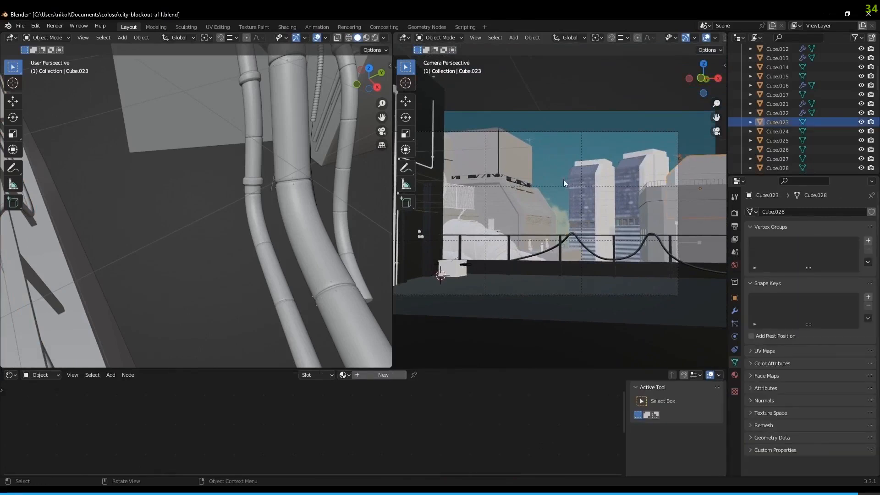
pyautogui.scroll(2, 546, 179)
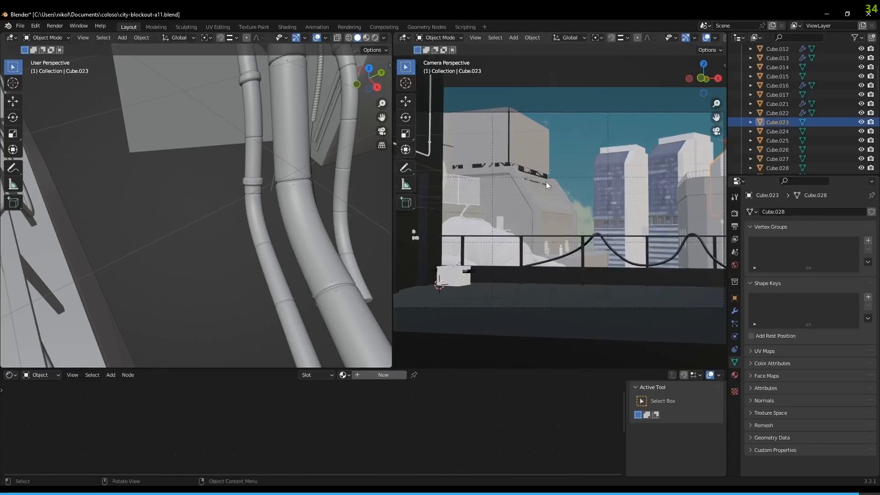
# Scale the perforated panel in front of the large background building uniformly to about 0.872
pyautogui.click(458, 186)
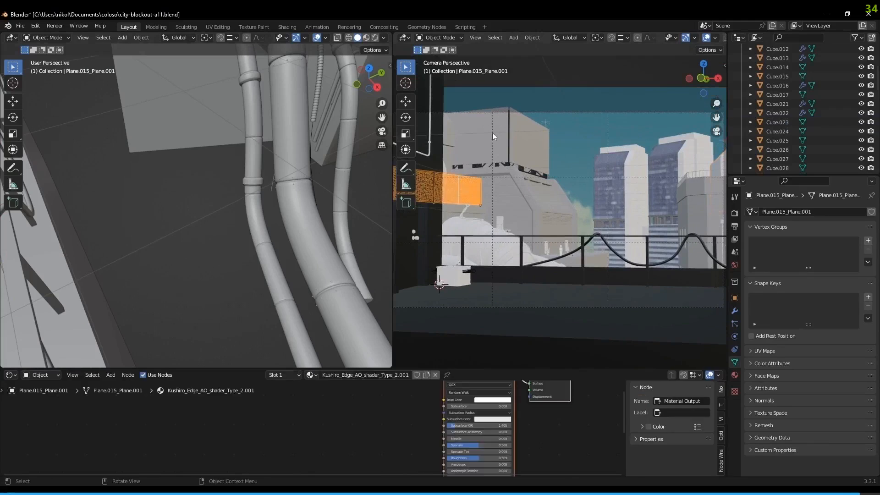
pyautogui.press('s')
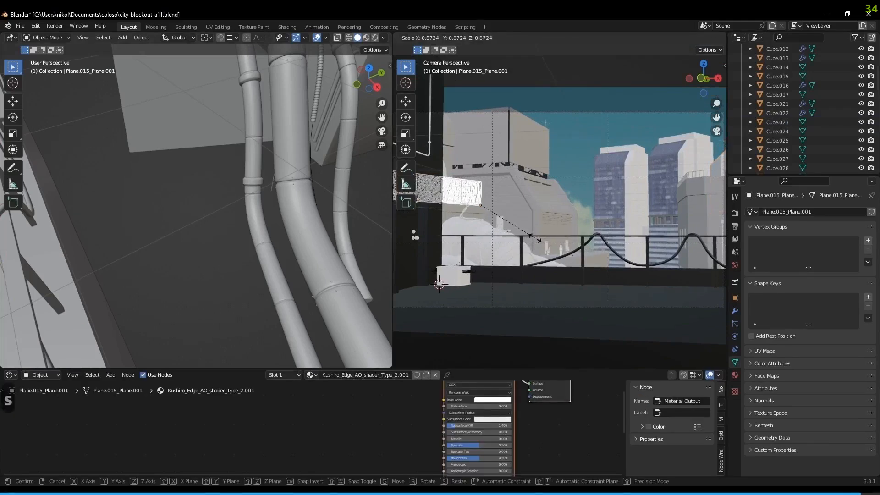
pyautogui.click(539, 240)
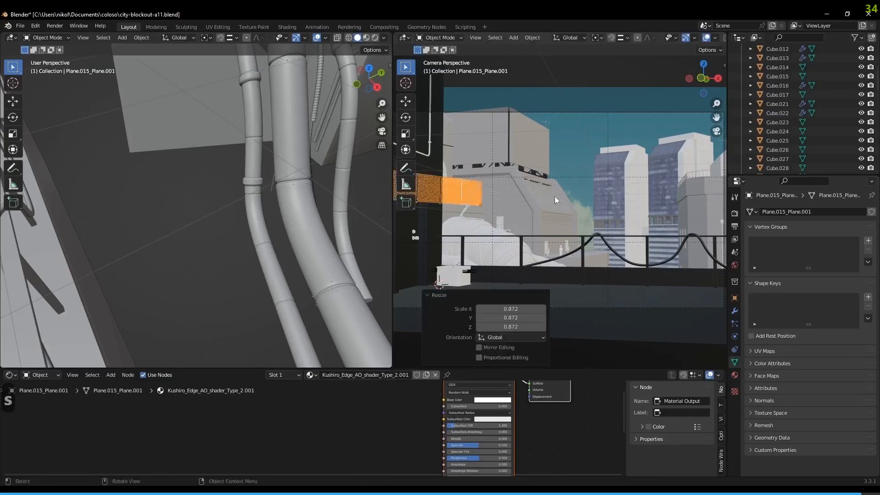
pyautogui.scroll(-3, 574, 160)
pyautogui.scroll(4, 579, 174)
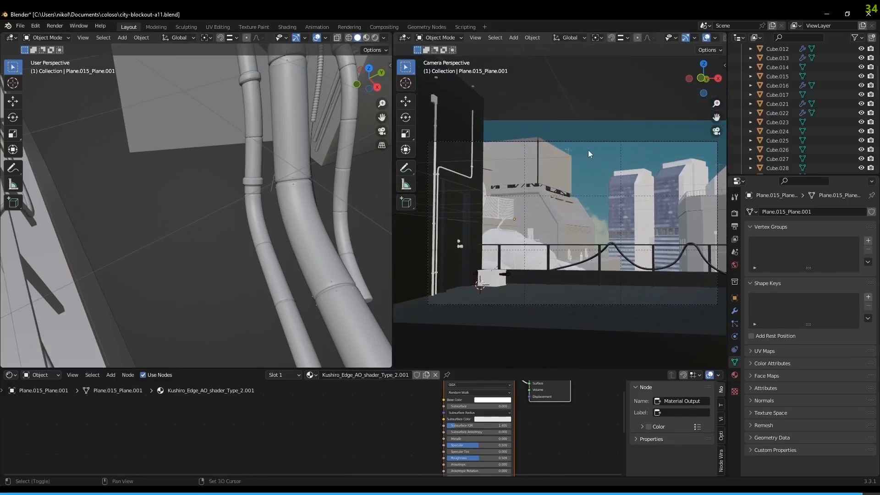
pyautogui.keyDown('shift'); pyautogui.moveTo(587, 150); pyautogui.dragTo(570, 148, button='middle'); pyautogui.keyUp('shift')
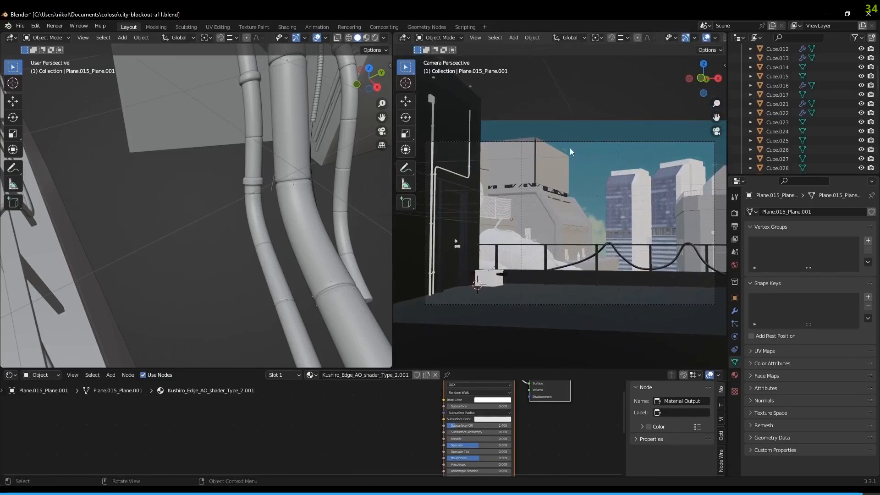
pyautogui.click(432, 96)
pyautogui.press('g')
pyautogui.press('z')
pyautogui.press('Escape')
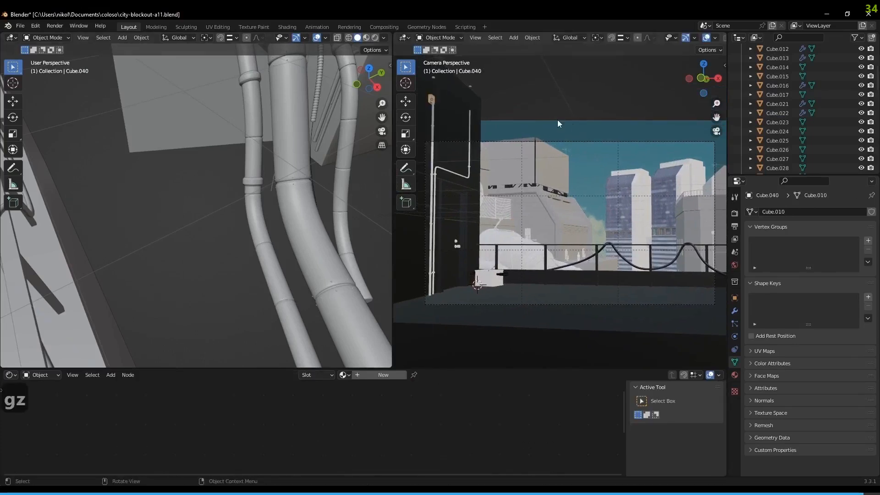
# Switch the camera viewport to solid shading and frame the railing in front of the background buildings
pyautogui.keyDown('shift'); pyautogui.moveTo(584, 125); pyautogui.dragTo(574, 120, button='middle'); pyautogui.keyUp('shift')
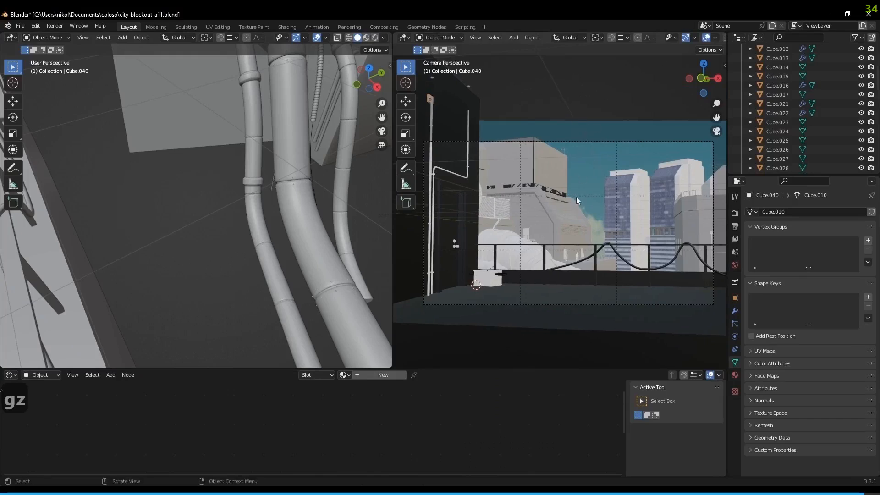
pyautogui.scroll(1, 580, 188)
pyautogui.press('z')
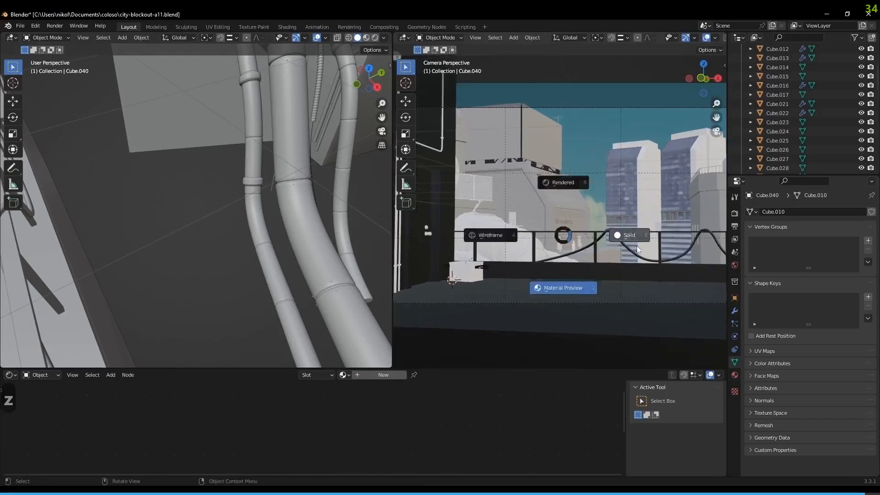
pyautogui.click(636, 246)
pyautogui.scroll(2, 585, 182)
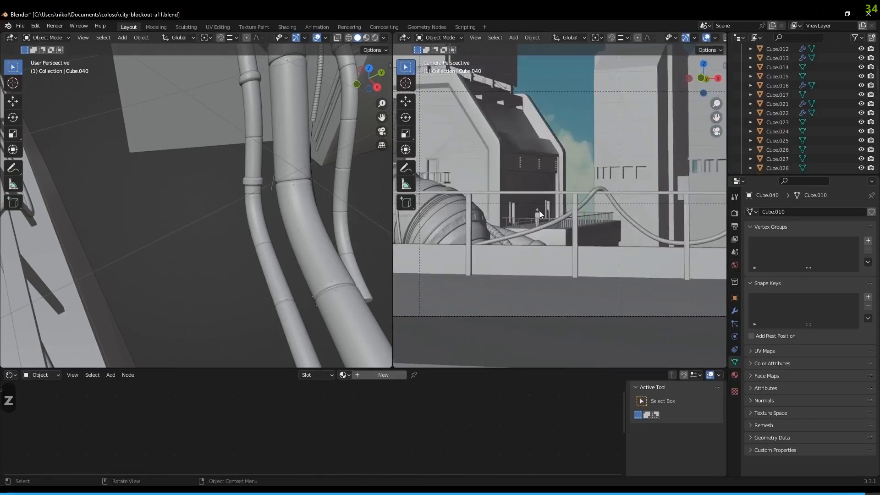
# Delete the small human figure standing on the distant terrace behind the rooftop railing
pyautogui.click(539, 210)
pyautogui.scroll(2, 548, 211)
pyautogui.press('x')
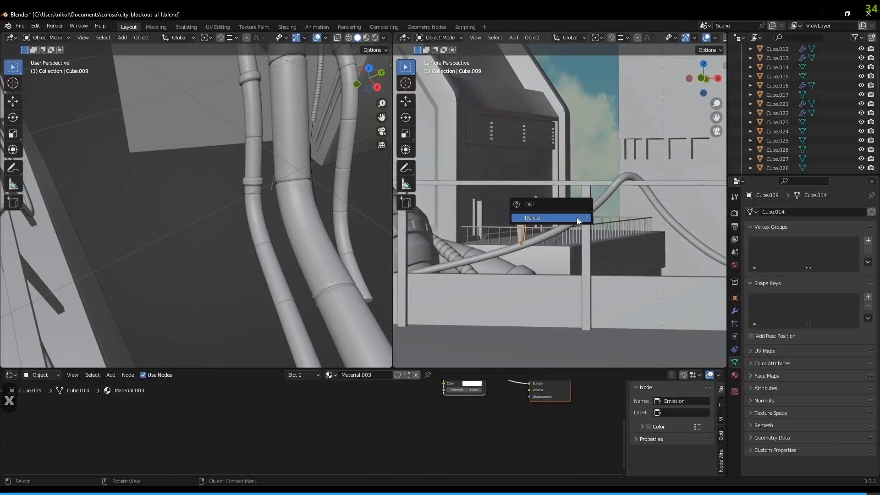
pyautogui.click(577, 217)
pyautogui.scroll(-4, 531, 211)
pyautogui.scroll(-2, 589, 200)
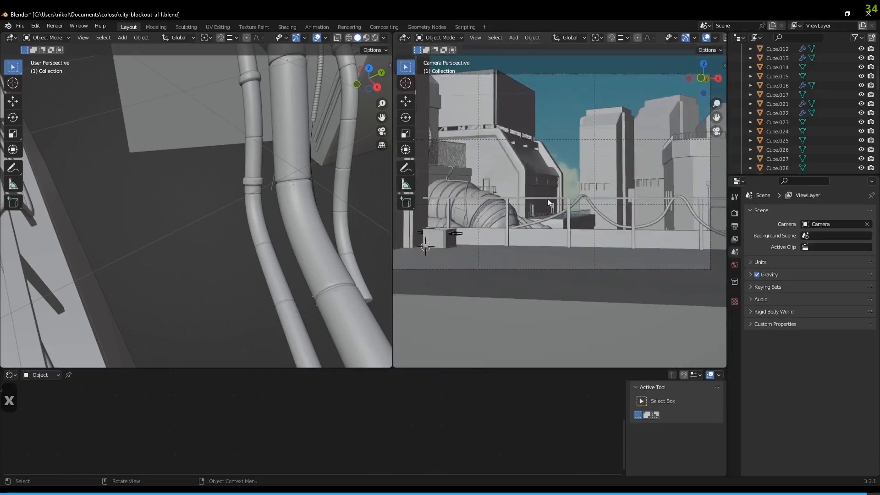
# Lower the cable's control point before the first hump about 0.04 m along global Z, adjust it freely, and finish editing the curve
pyautogui.click(560, 214)
pyautogui.press('Tab')
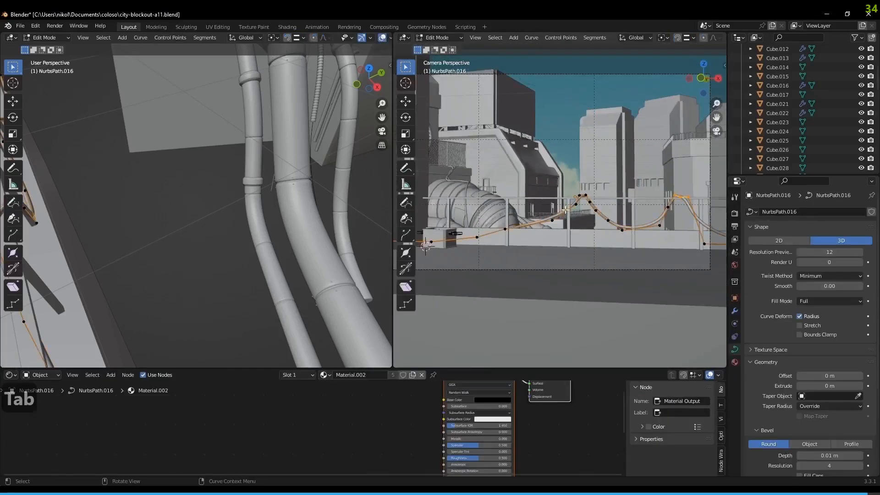
pyautogui.click(552, 221)
pyautogui.press('g')
pyautogui.press('z')
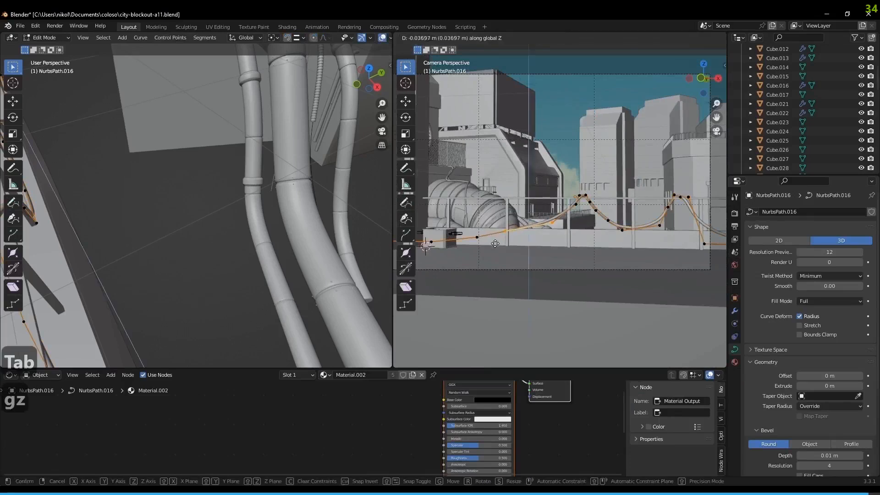
pyautogui.click(498, 244)
pyautogui.press('g')
pyautogui.click(573, 209)
pyautogui.press('Tab')
pyautogui.scroll(-3, 569, 190)
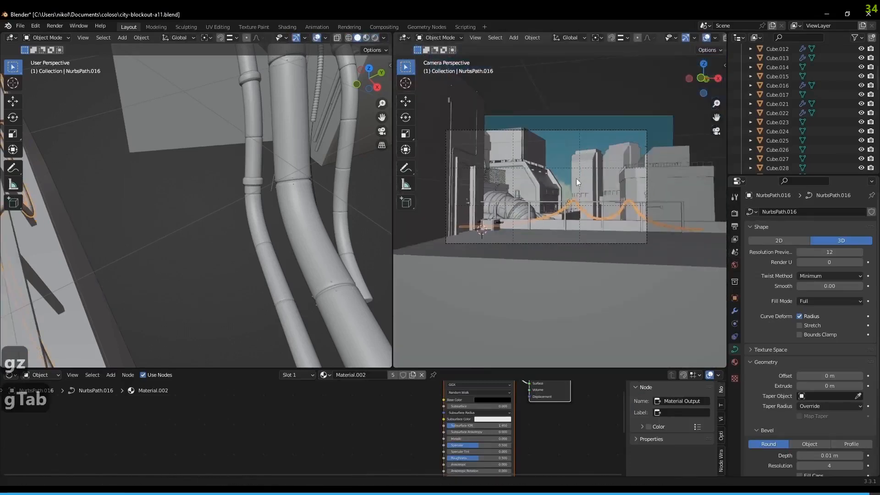
pyautogui.scroll(3, 576, 178)
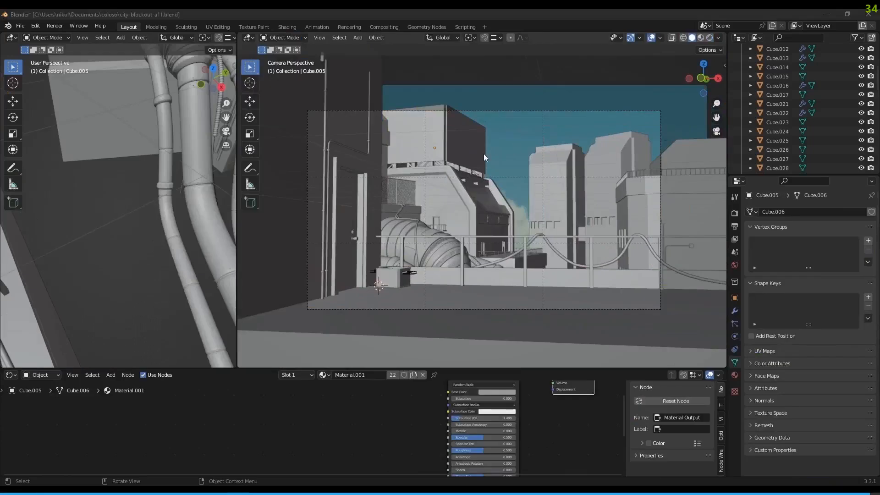
pyautogui.click(484, 154)
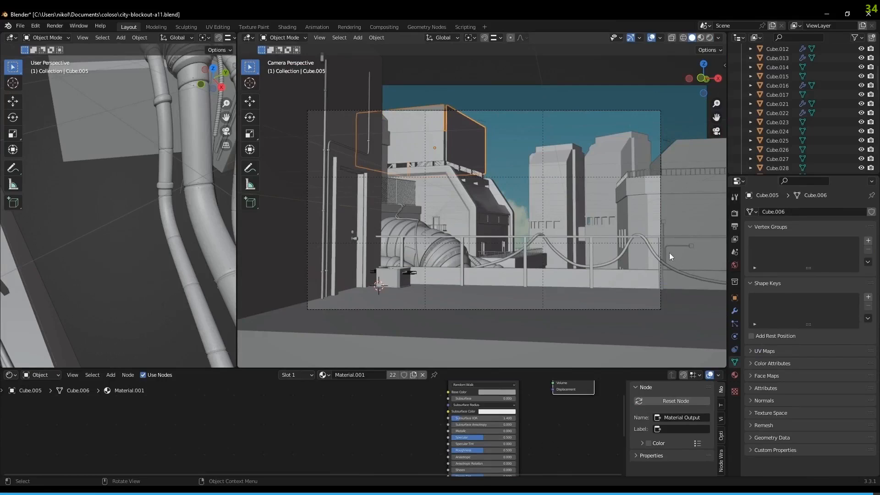
pyautogui.click(662, 224)
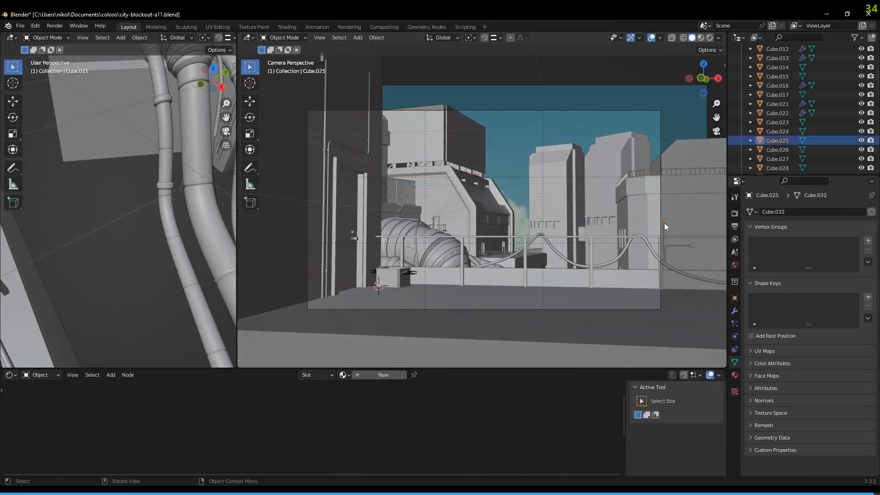
pyautogui.keyDown('shift'); pyautogui.click(688, 248); pyautogui.keyUp('shift')
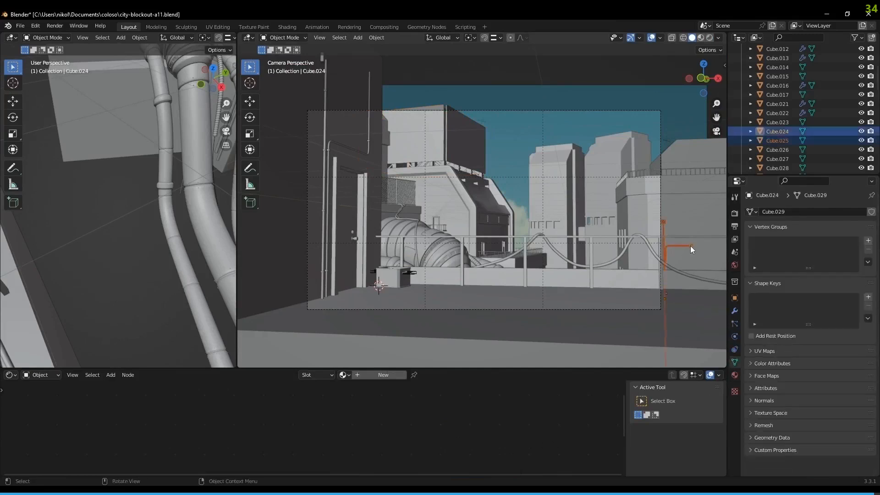
pyautogui.keyDown('shift'); pyautogui.click(665, 270); pyautogui.keyUp('shift')
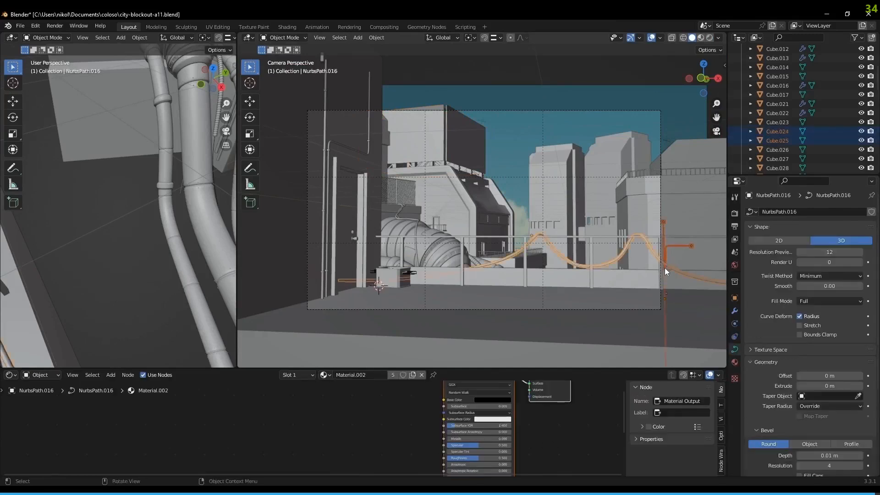
pyautogui.click(664, 269)
pyautogui.click(662, 266)
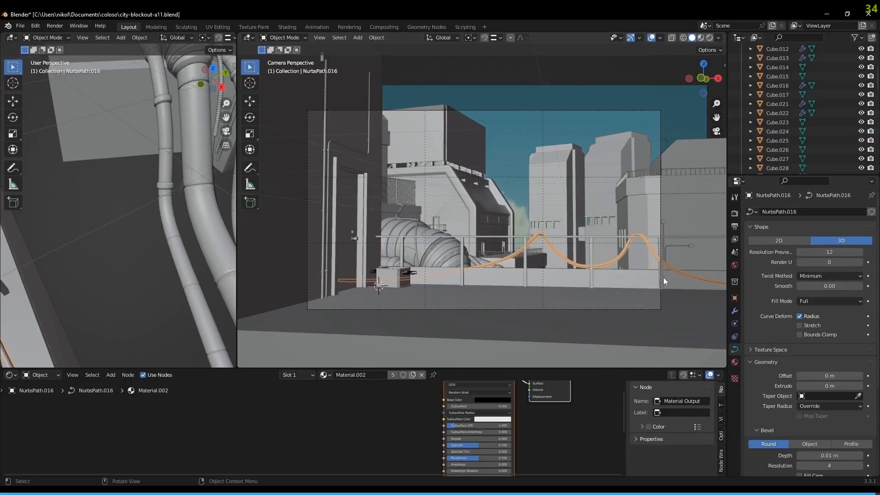
pyautogui.hotkey('alt', 'a')
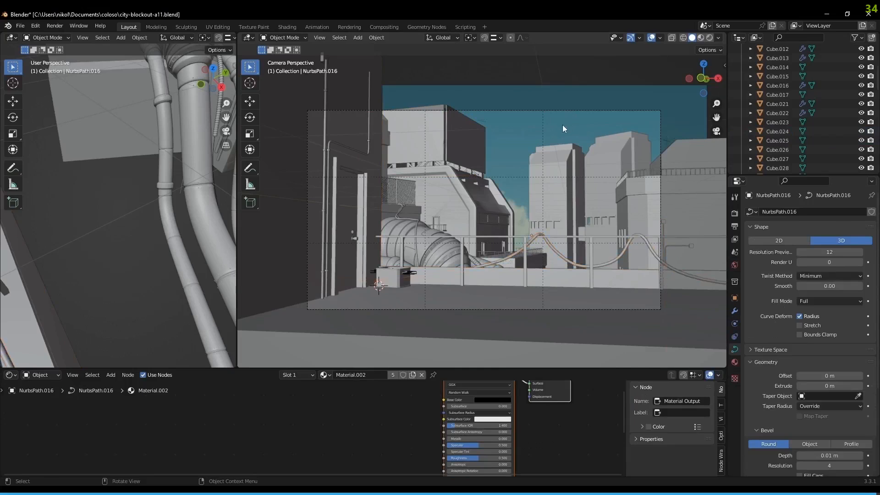